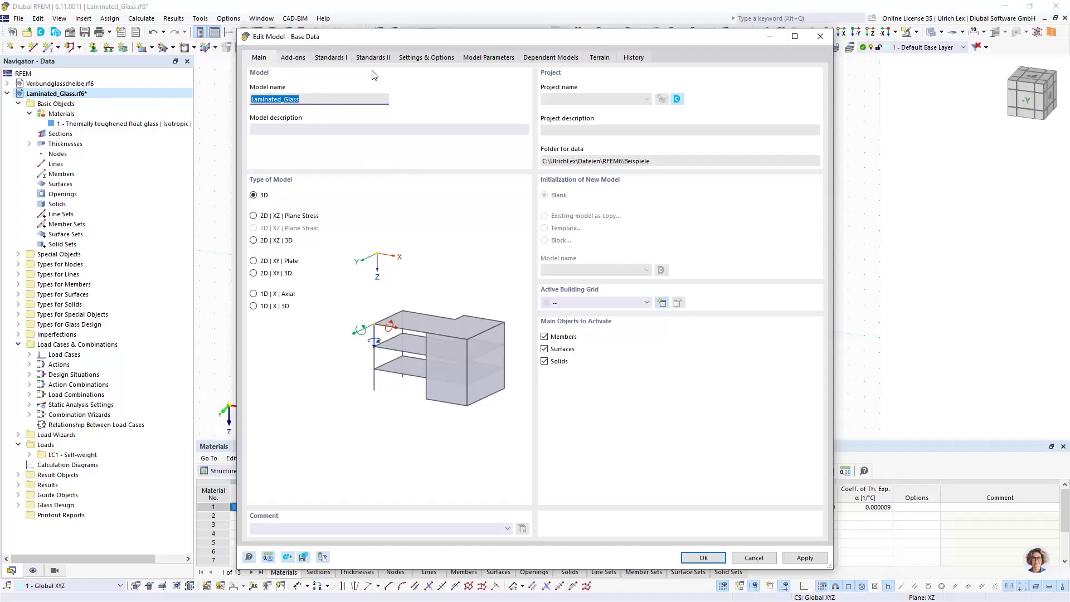
Review the model's base data, including the active add-ons, the load combination standard groups and the glass design standard options
click(294, 57)
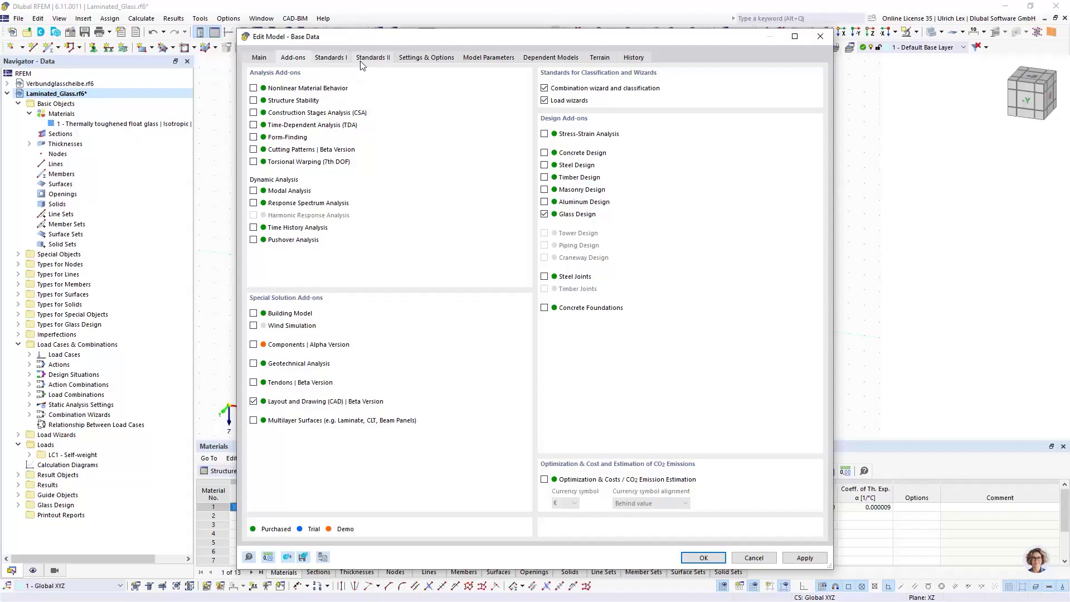
click(328, 59)
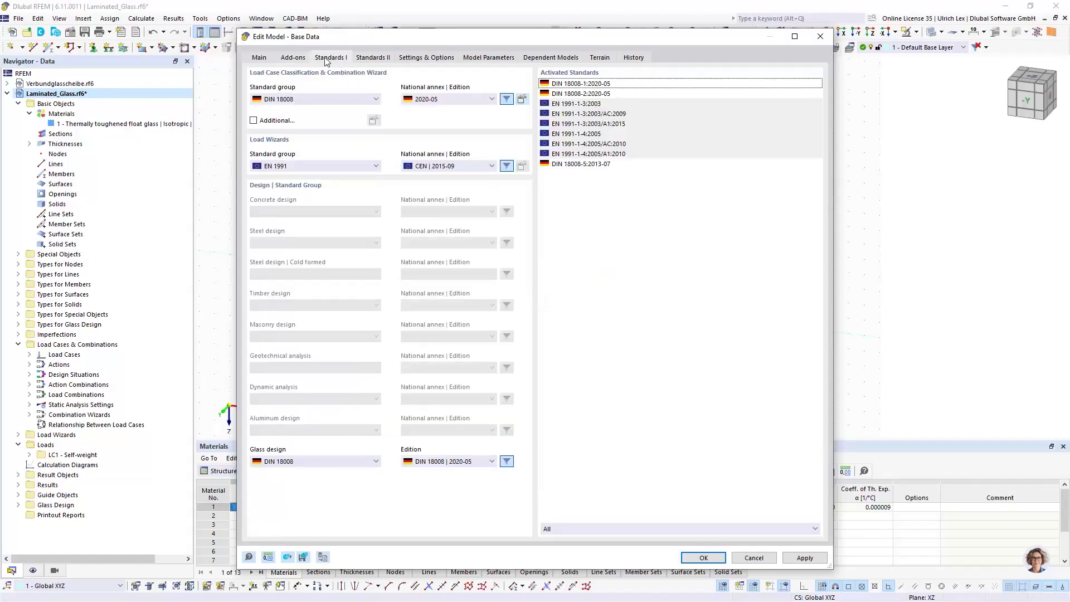
drag(450, 39, 454, 25)
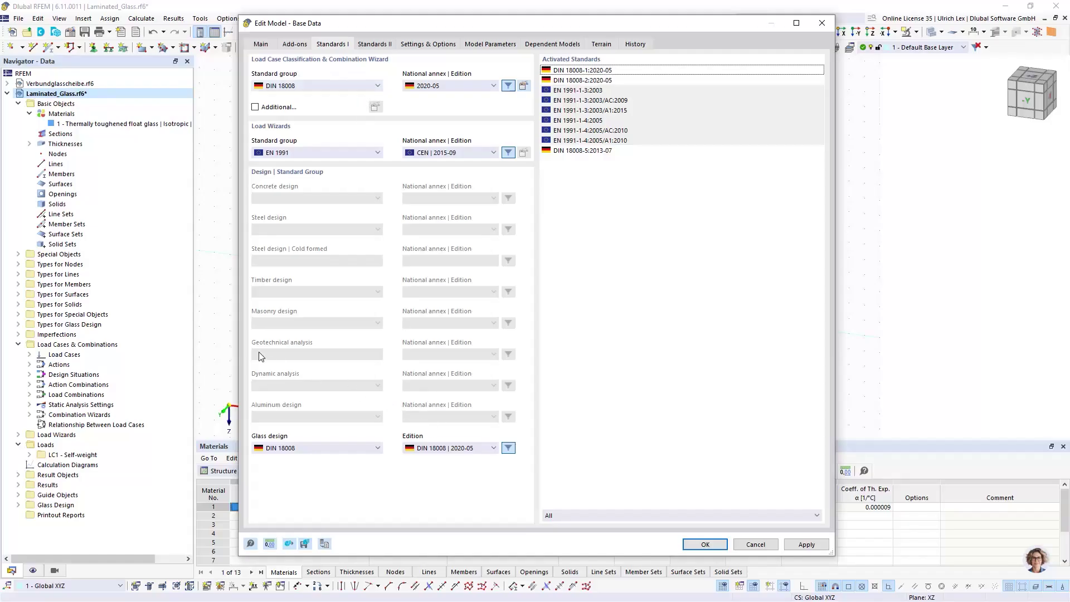
click(324, 87)
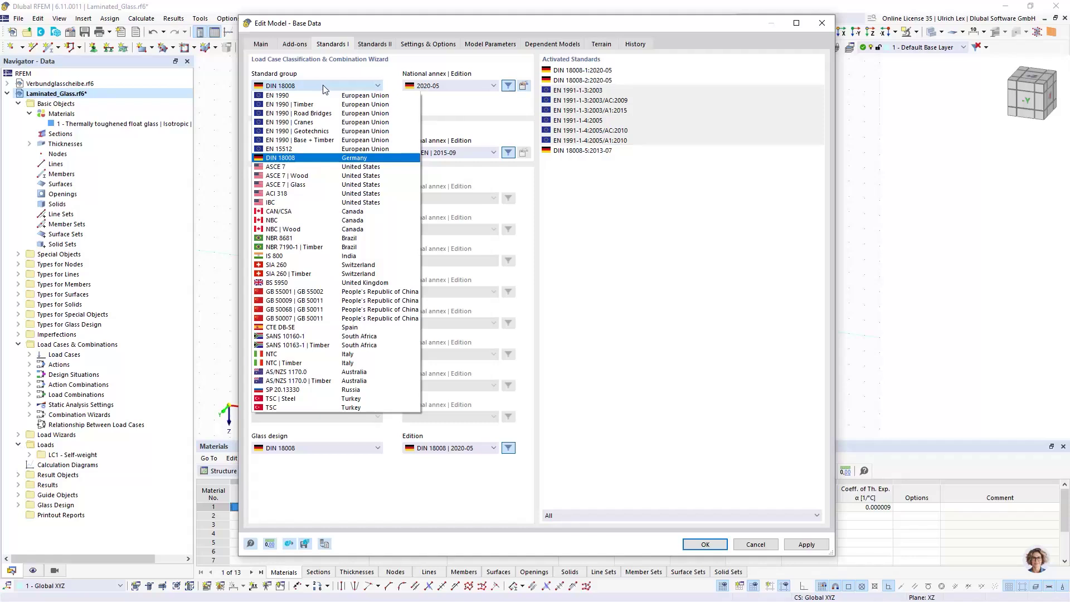
click(323, 85)
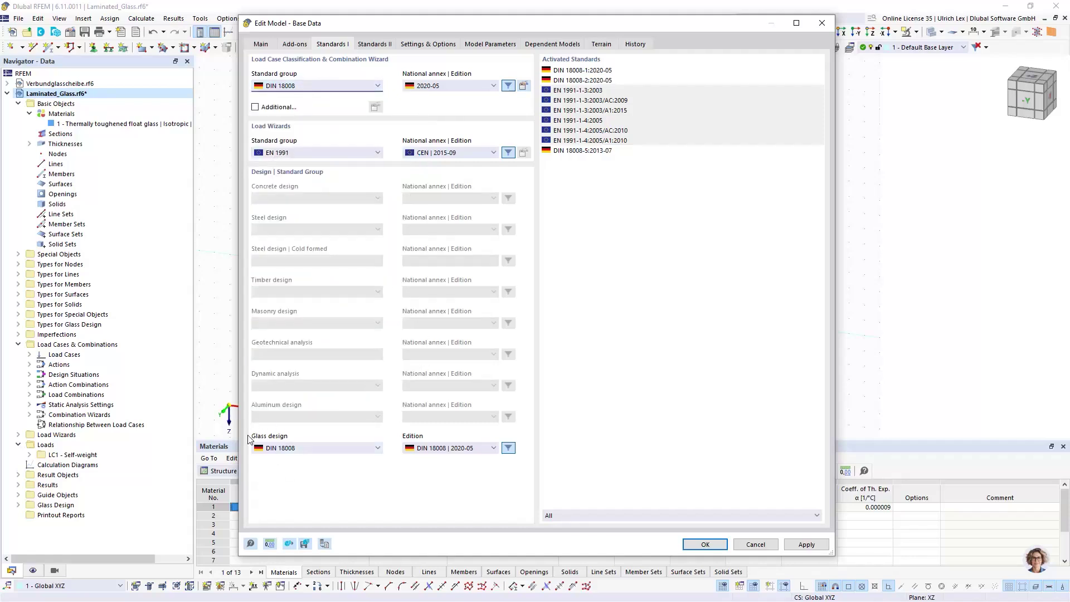
click(335, 449)
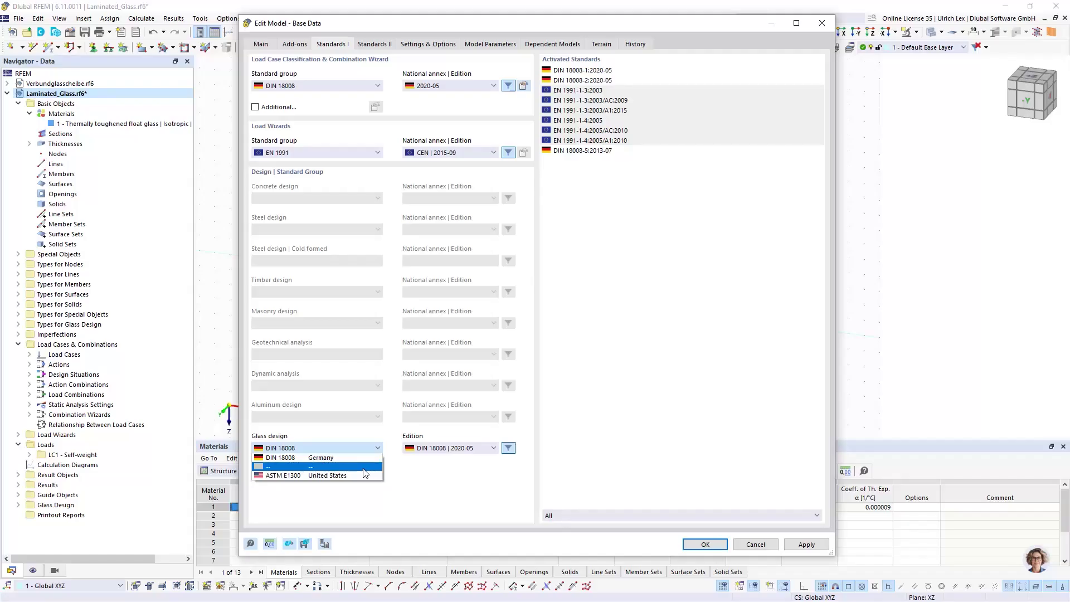
click(455, 480)
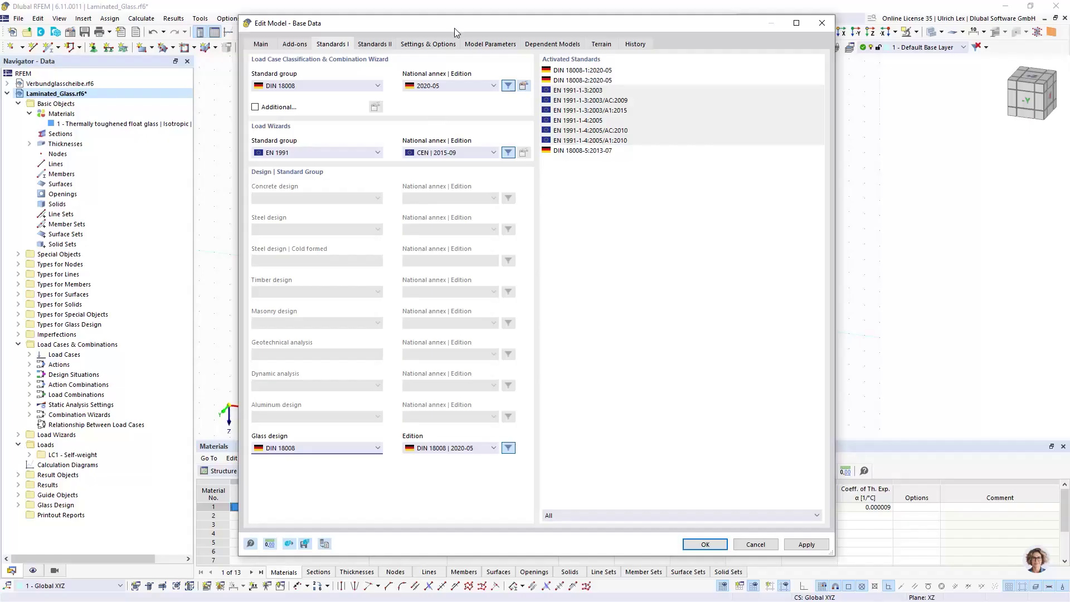
mouse_move(489, 24)
mouse_down()
mouse_move(472, 20)
mouse_move(504, 17)
mouse_up()
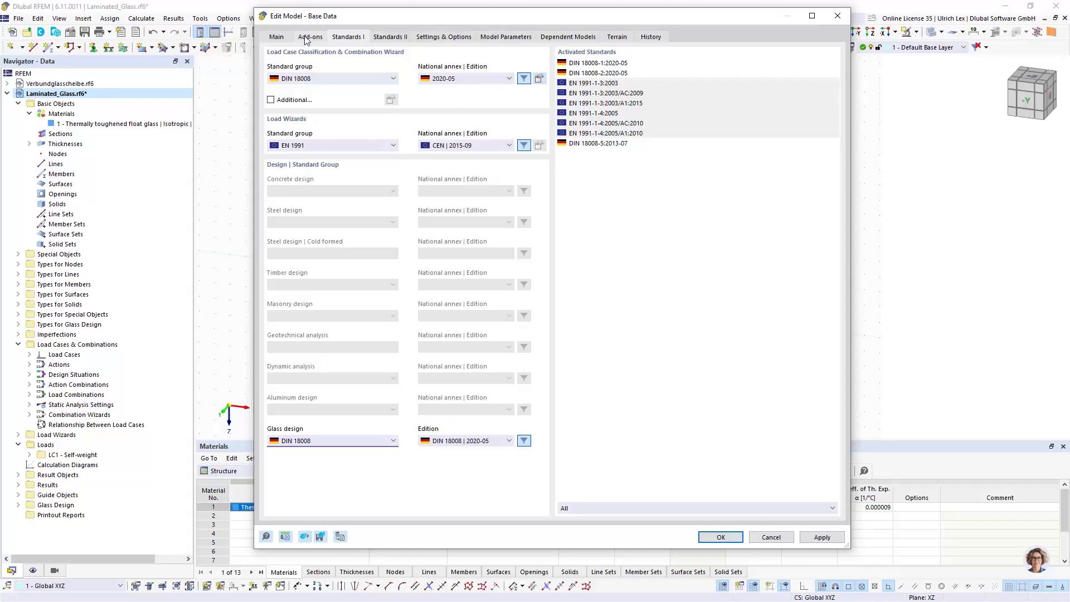
click(279, 38)
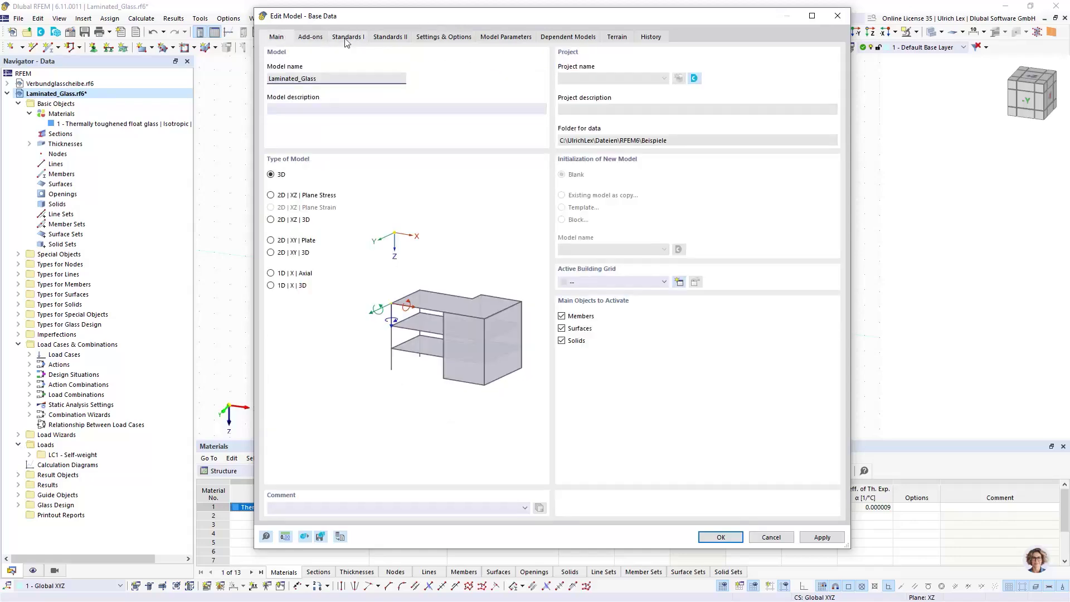
click(725, 538)
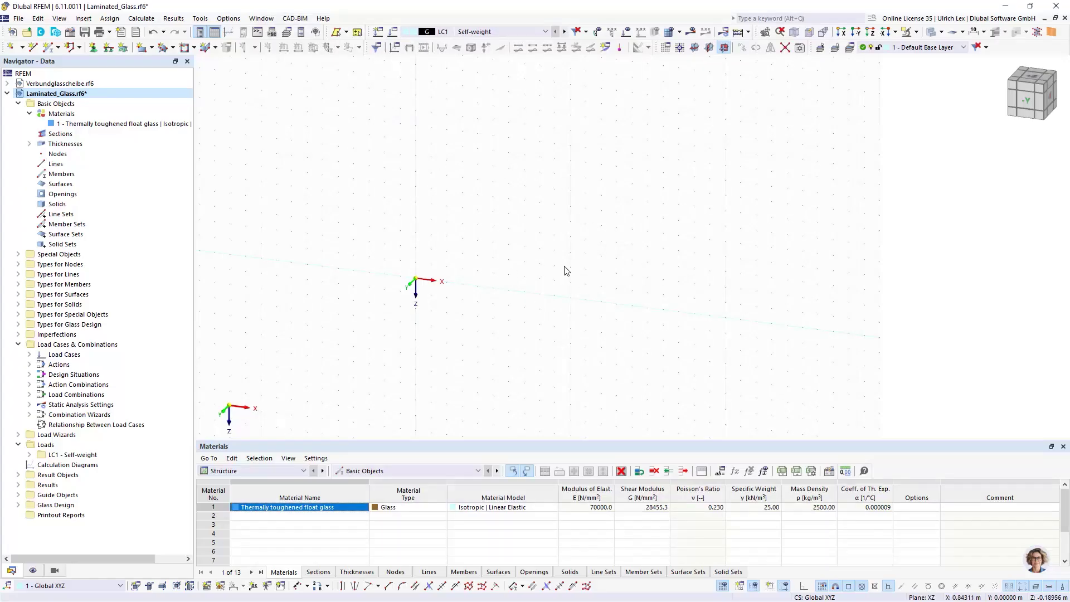
Examine the work plane and grid/snap settings, including the grid point spacing
scroll(585, 282, down, 1)
scroll(574, 266, up, 1)
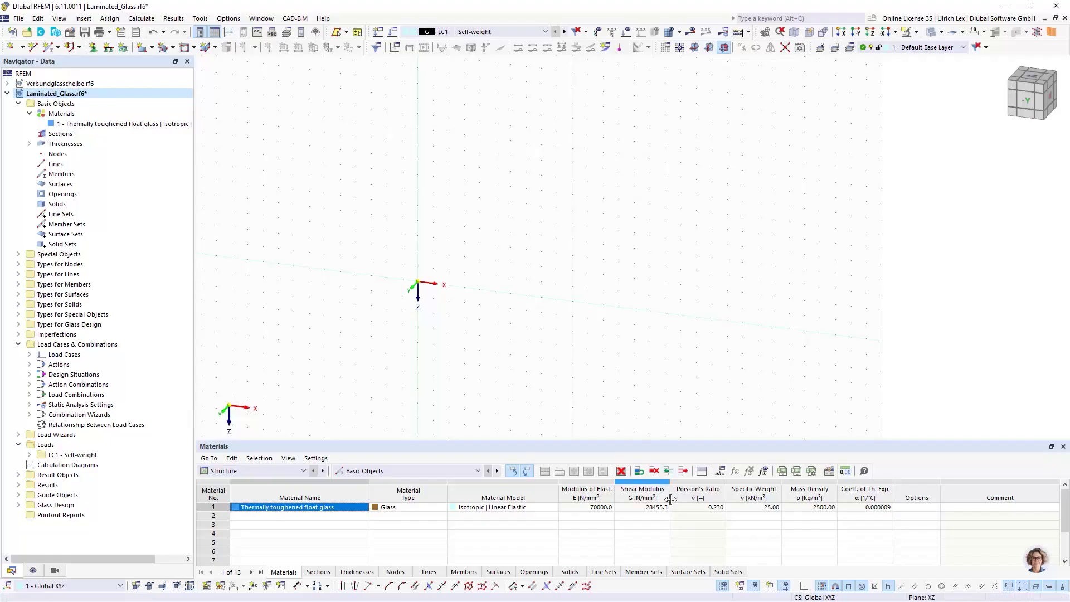
right_click(723, 587)
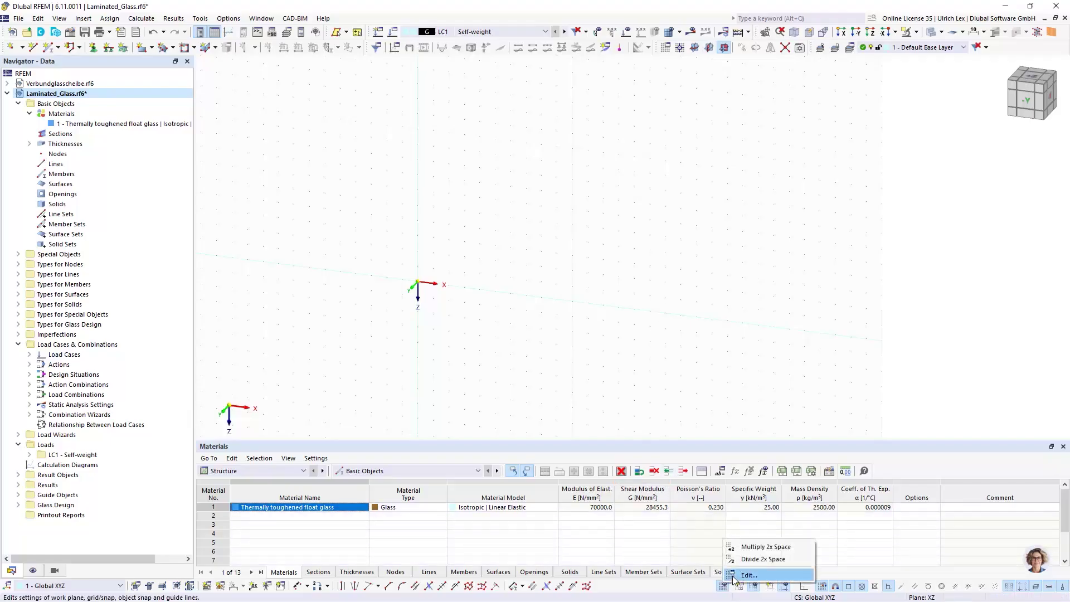
click(737, 578)
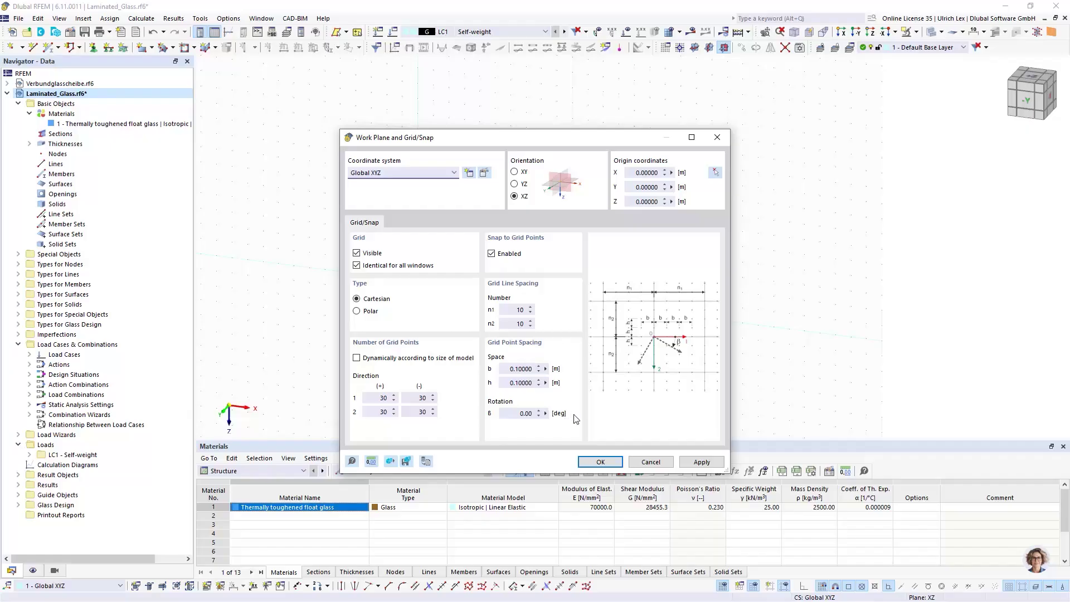
click(647, 461)
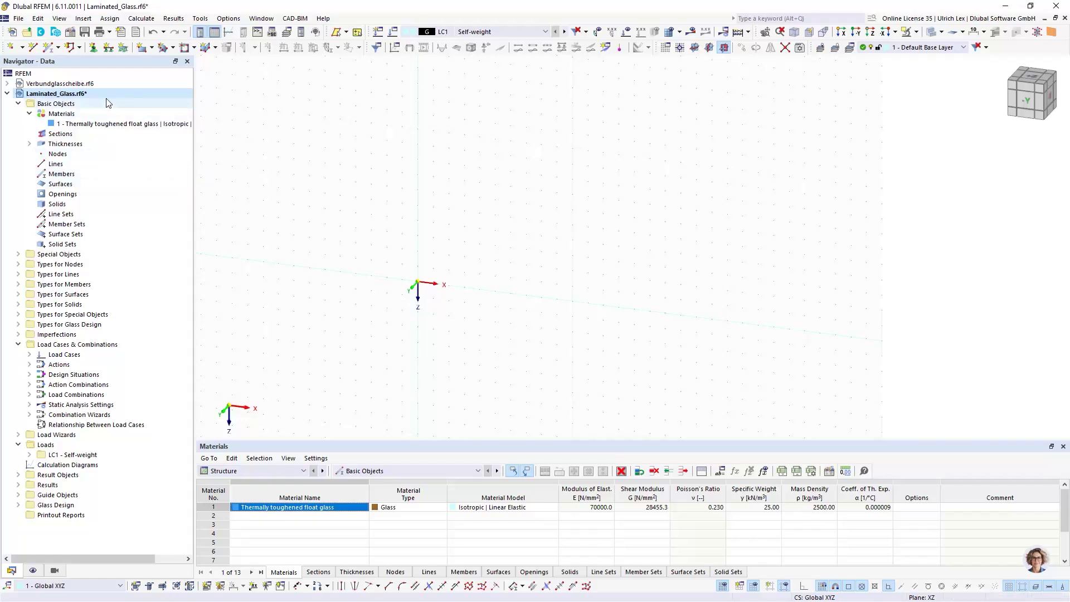
Draw a 1.1 m line along X from the origin and a 1.4 m vertical line from its end, and copy both to close the rectangle
click(31, 49)
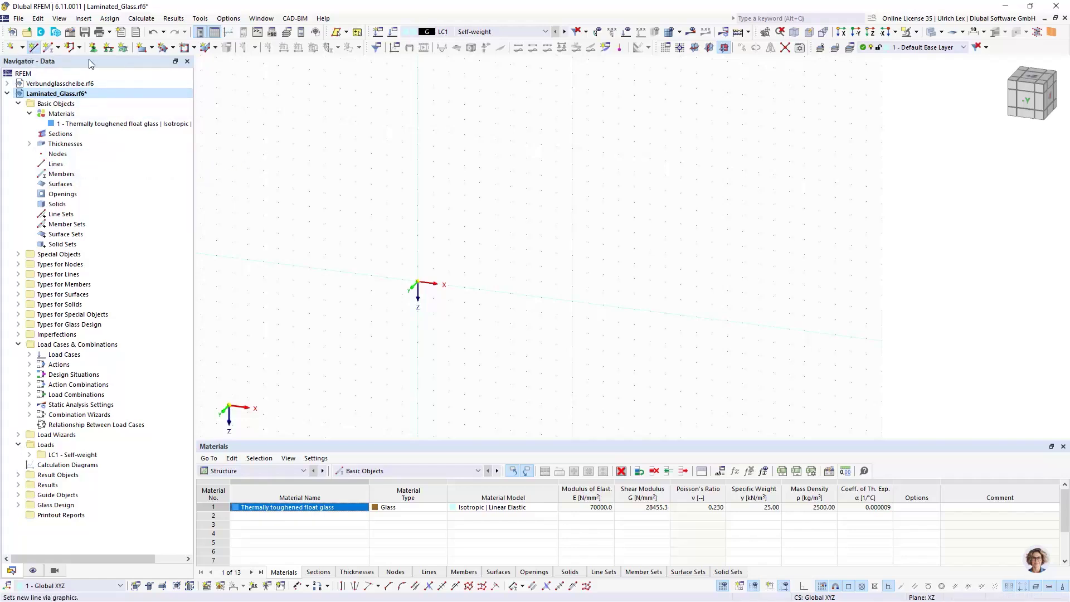
click(417, 283)
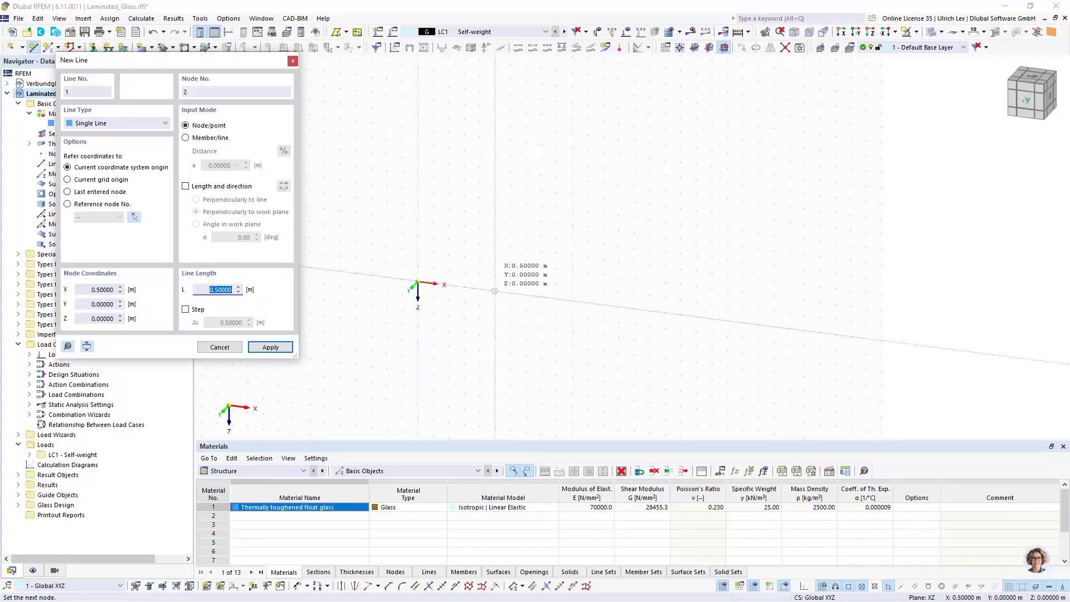
text(1,1)
key(Return)
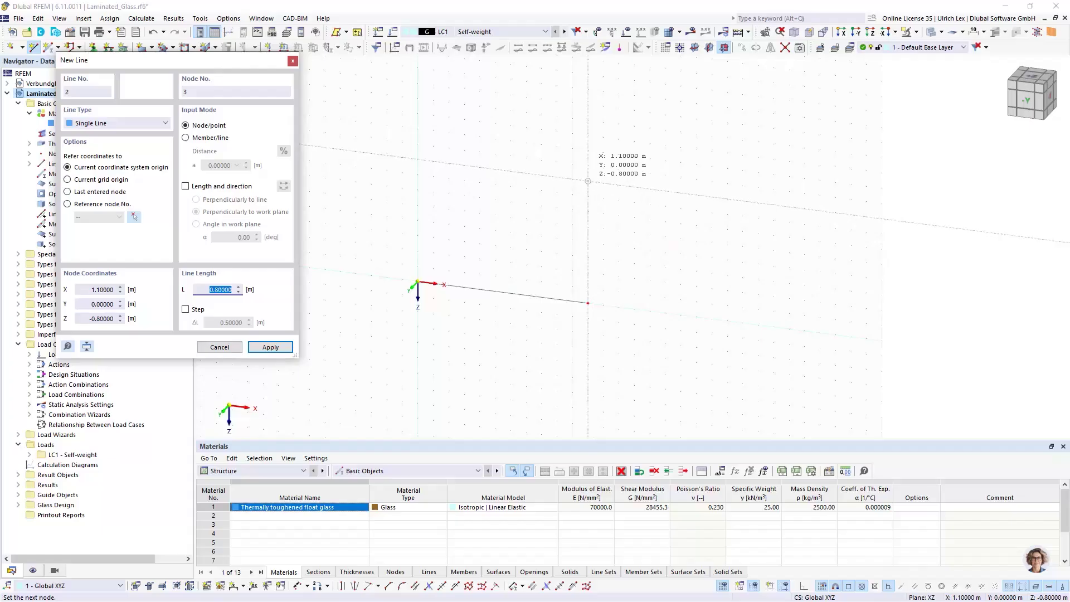
text(1,4)
key(Return)
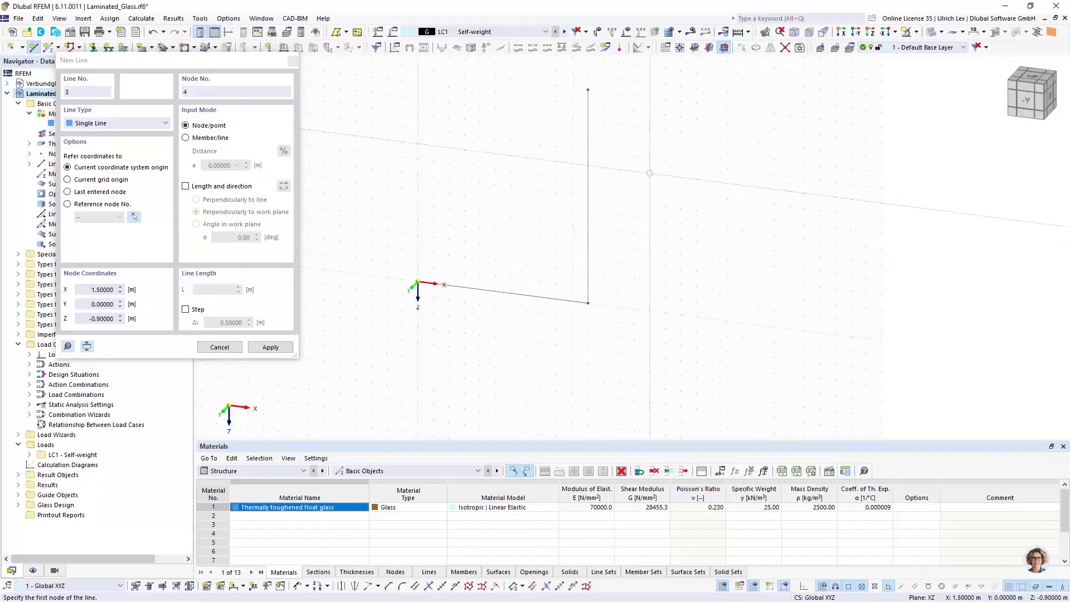
key(Escape)
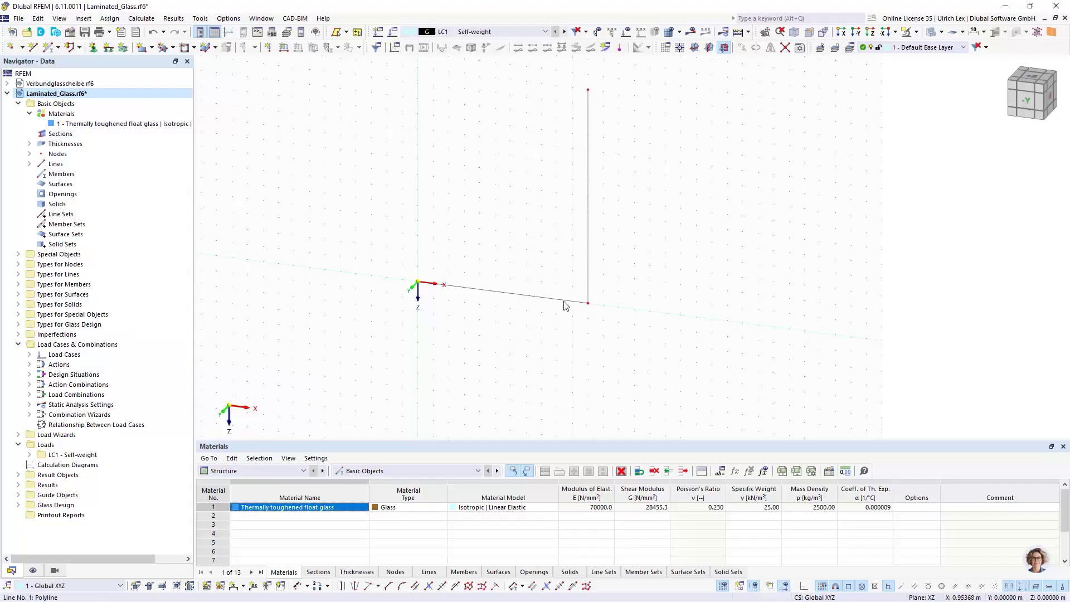
drag(544, 302, 419, 73)
scroll(403, 232, down, 1)
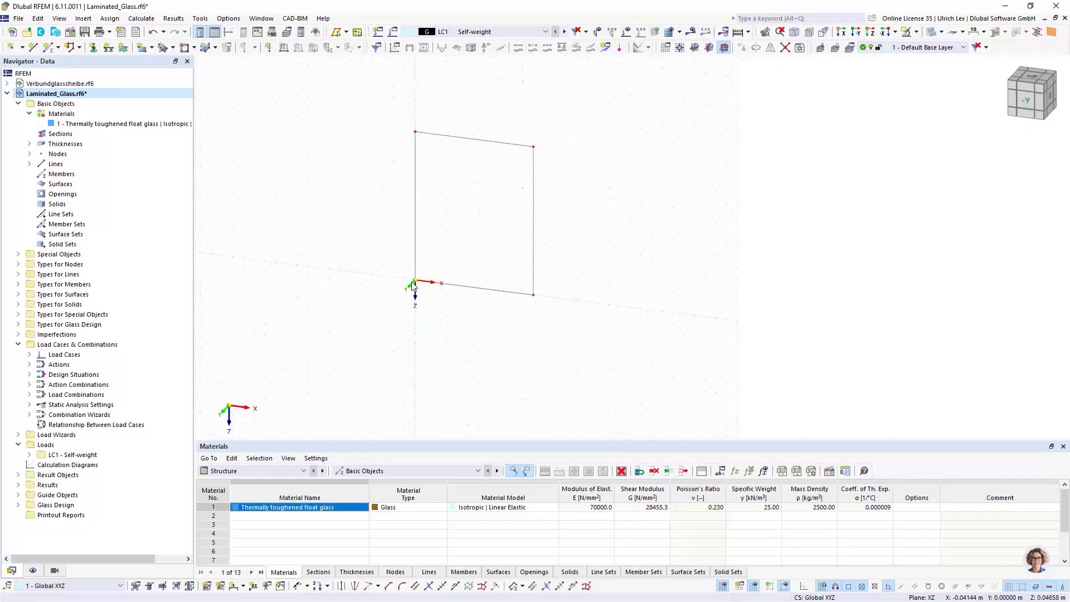
Start a new surface defined by selected boundary lines and create a new thickness of type Glass Composition for it
click(152, 48)
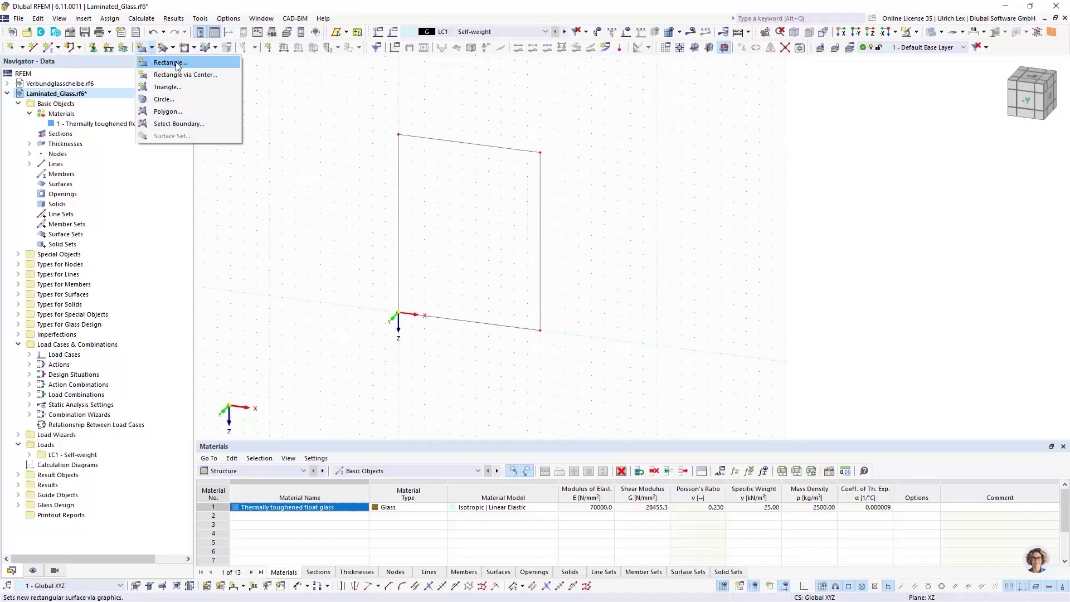
click(199, 124)
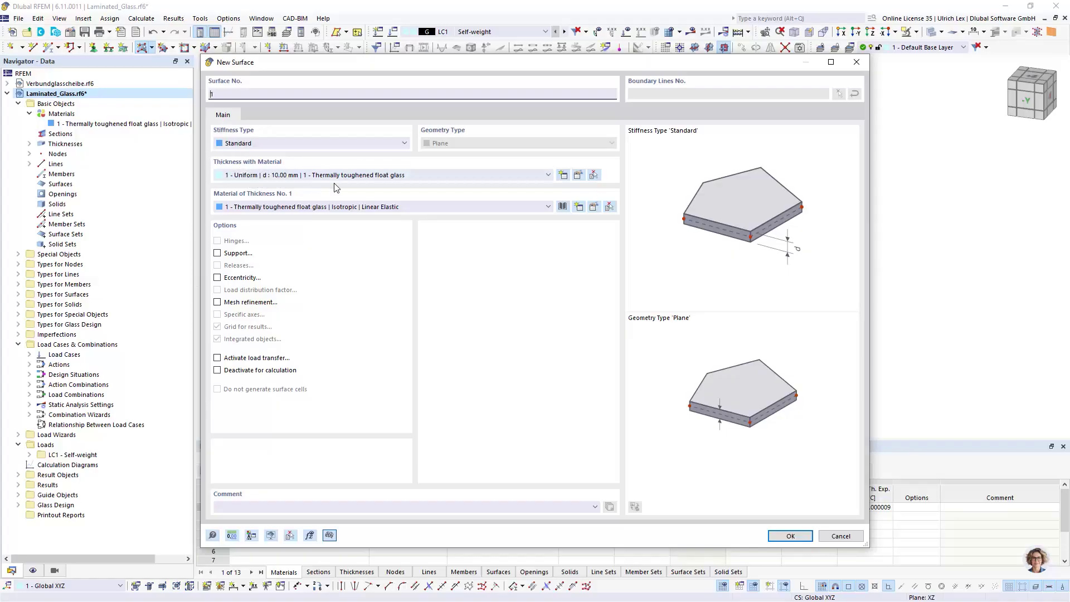
click(564, 176)
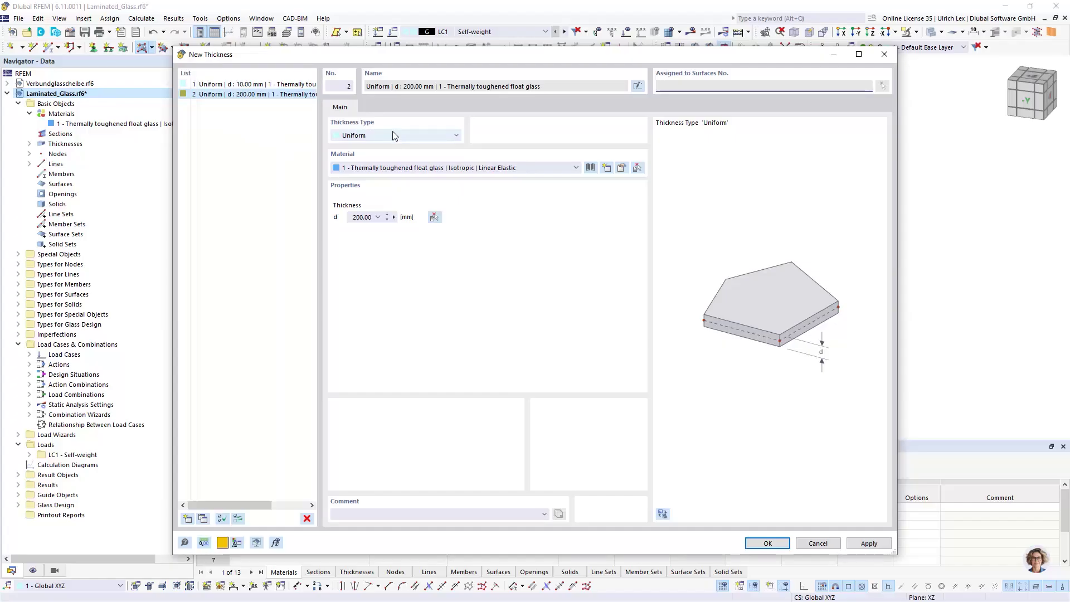
click(437, 136)
click(437, 136)
click(454, 136)
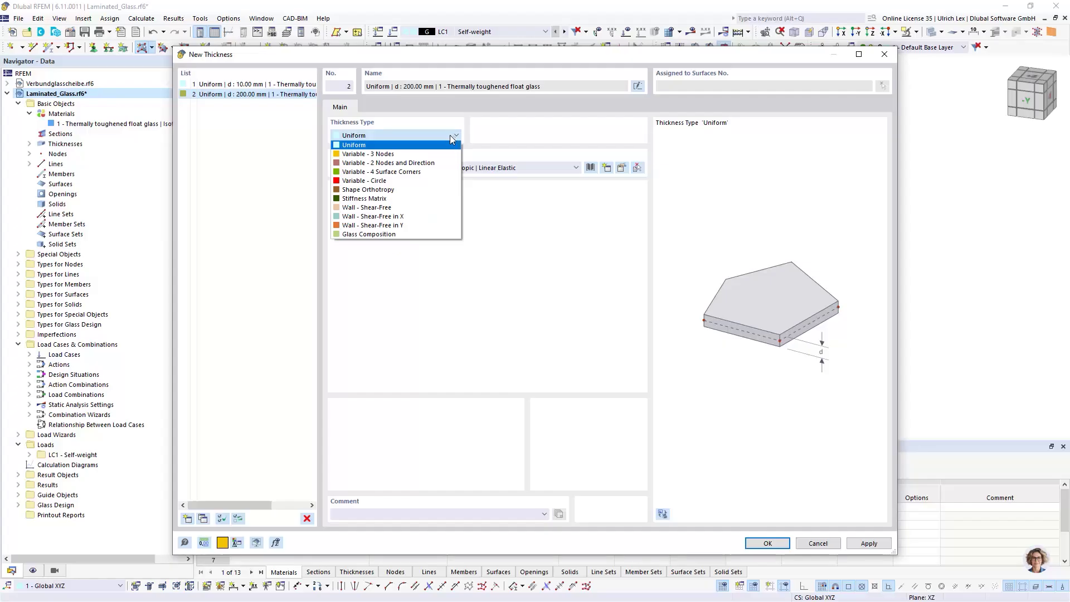
click(390, 234)
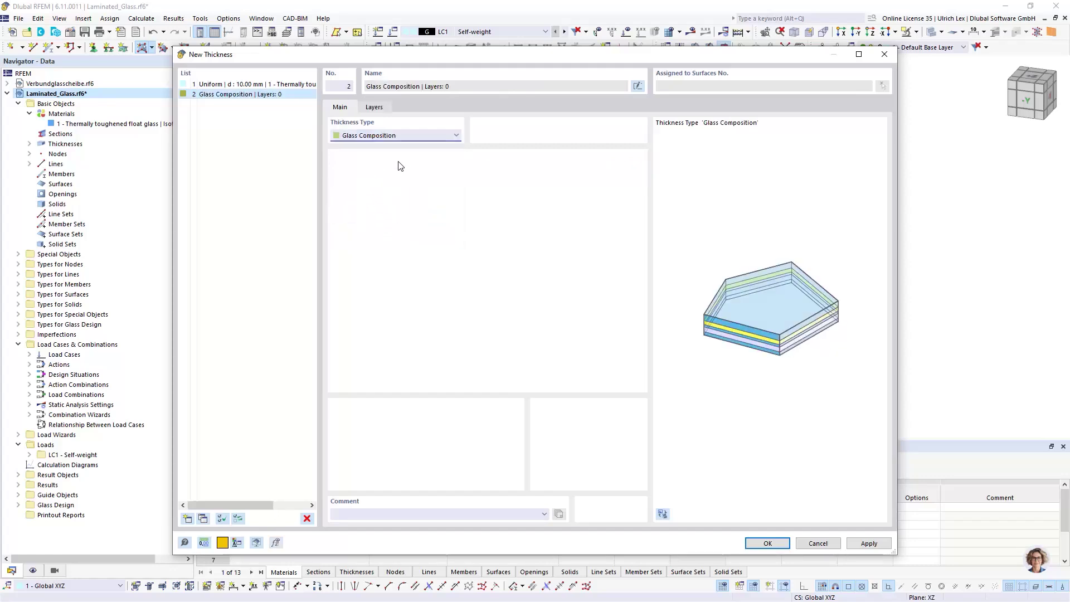
Define layer 1 of the glass composition with new library material Float glass (DIN 18008-1:2020-05) and a thickness of 4 mm
click(374, 107)
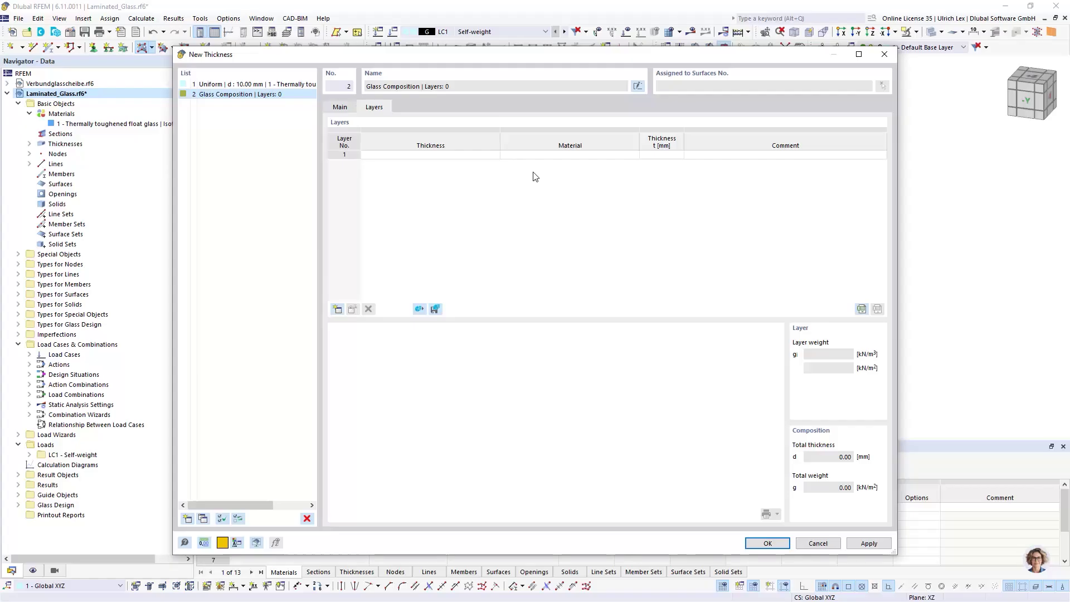
click(577, 156)
click(634, 155)
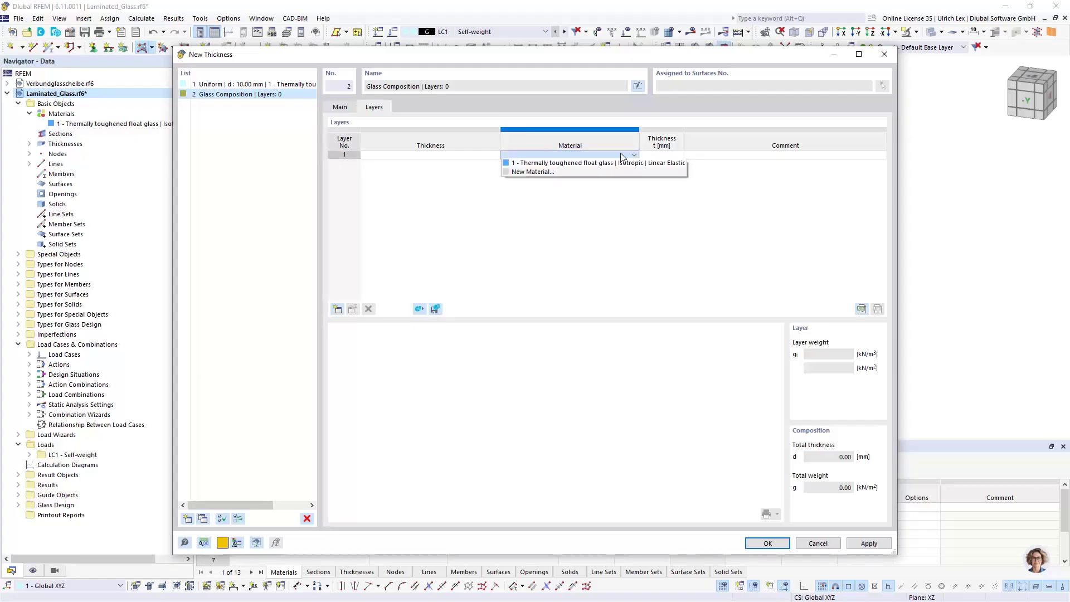
click(548, 173)
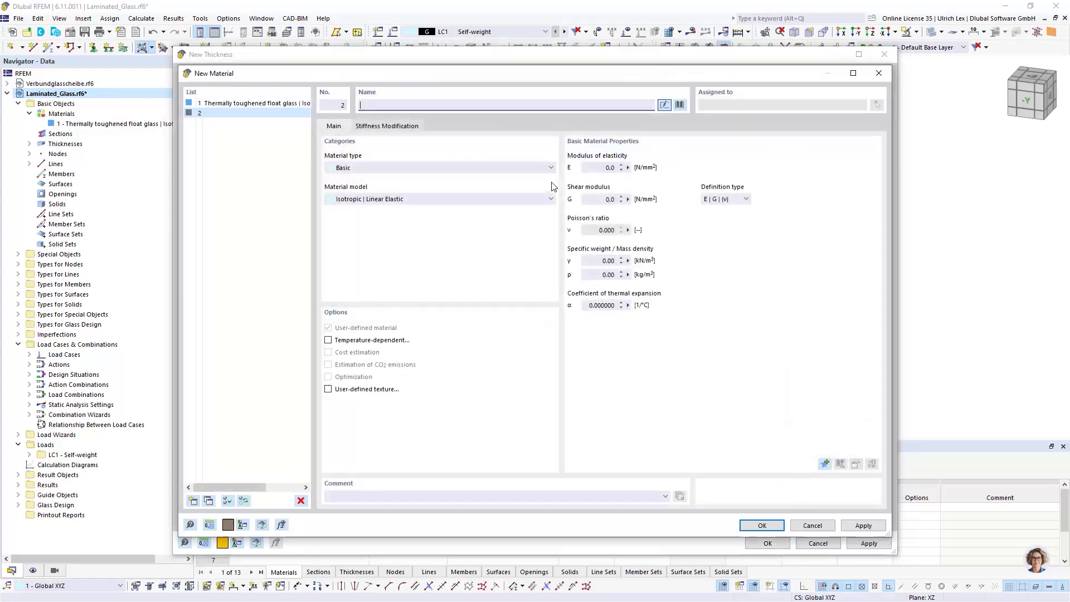
click(681, 106)
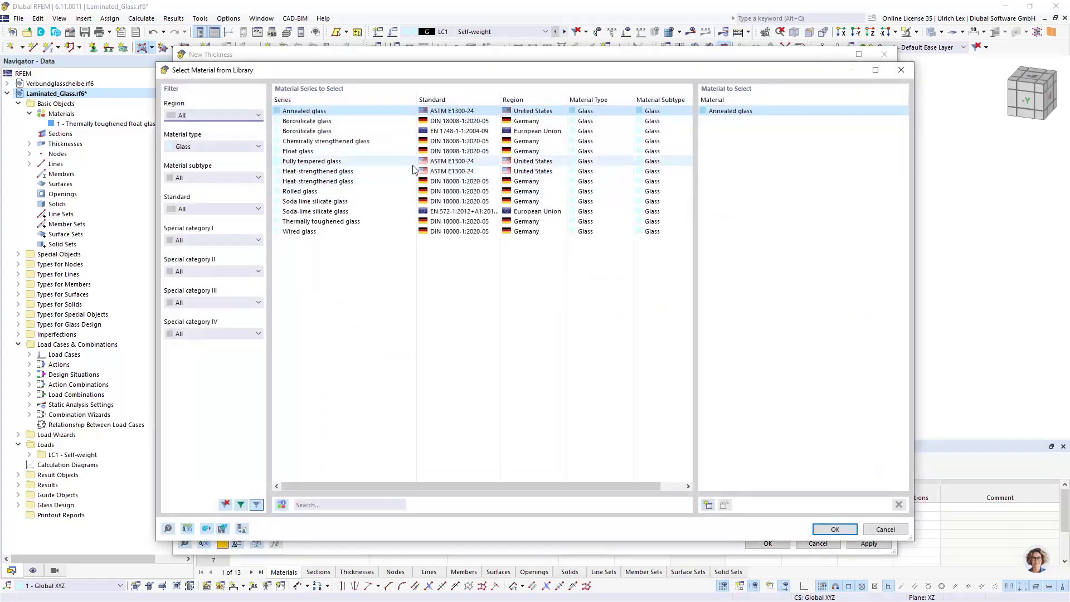
click(374, 152)
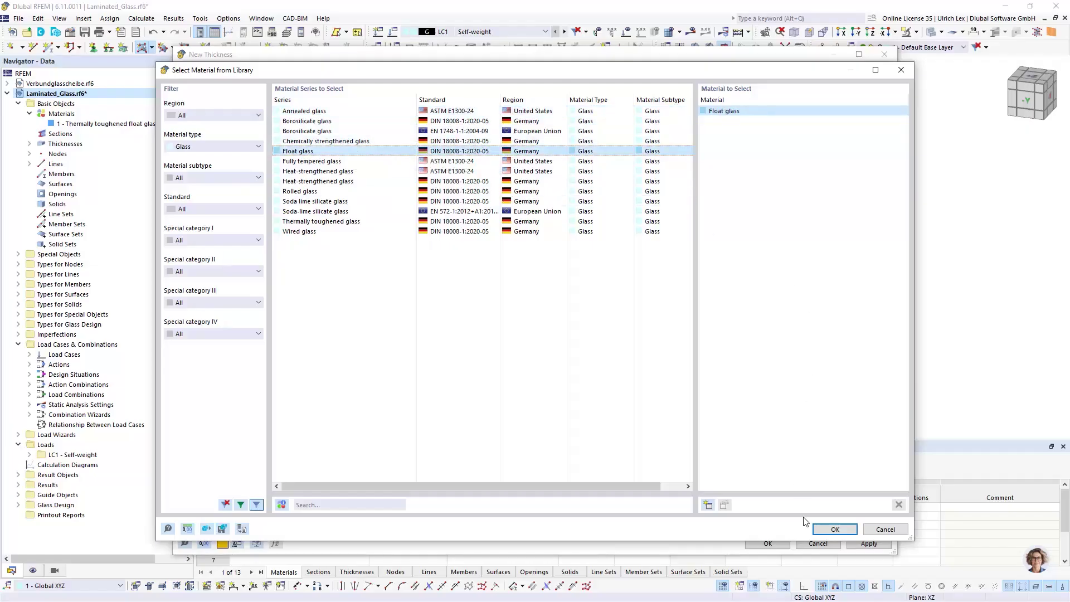
click(831, 530)
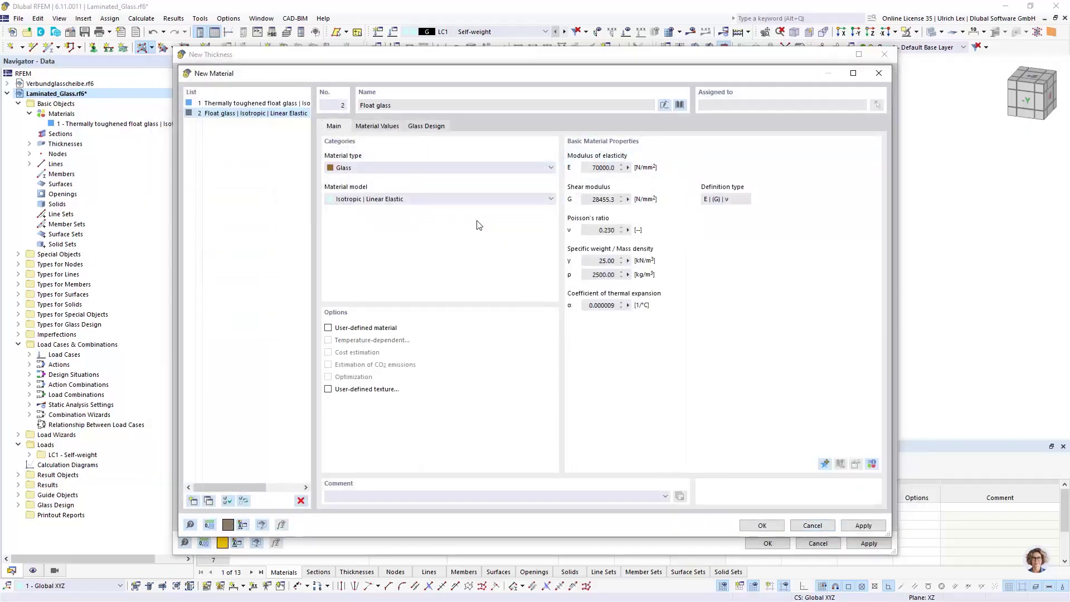
click(753, 528)
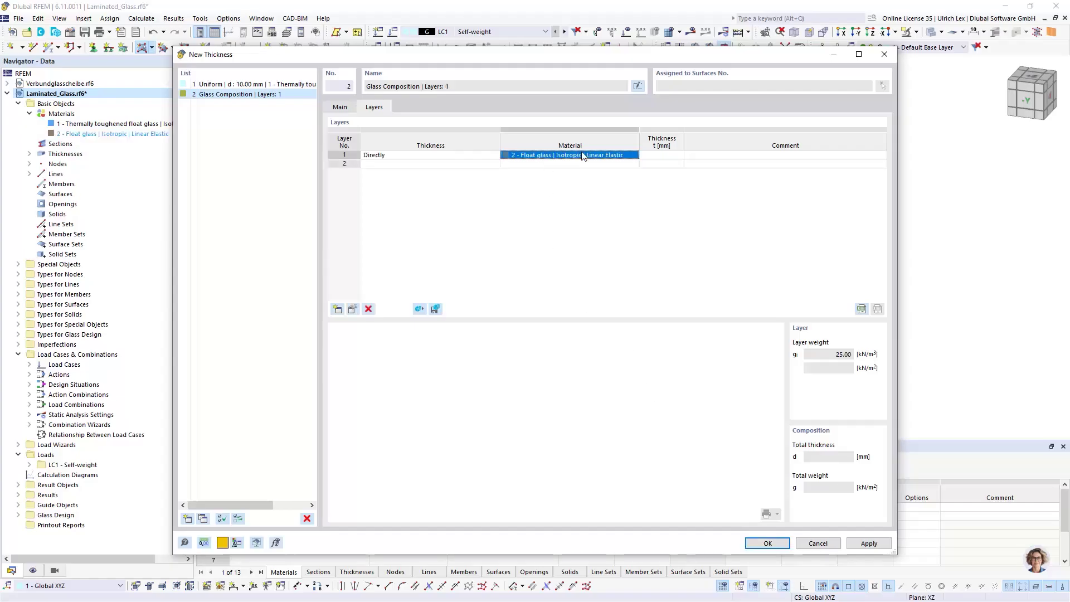
click(656, 157)
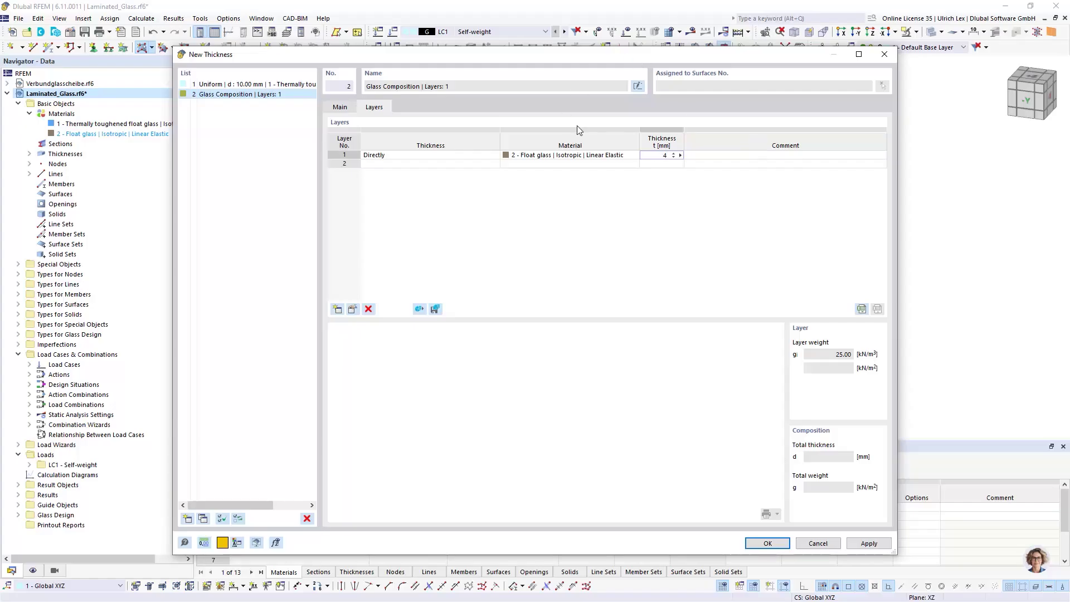
Define layer 2 of the glass composition with new library foil material PVB 22 °C loading until 10 sec and a thickness of 1.52 mm
click(599, 167)
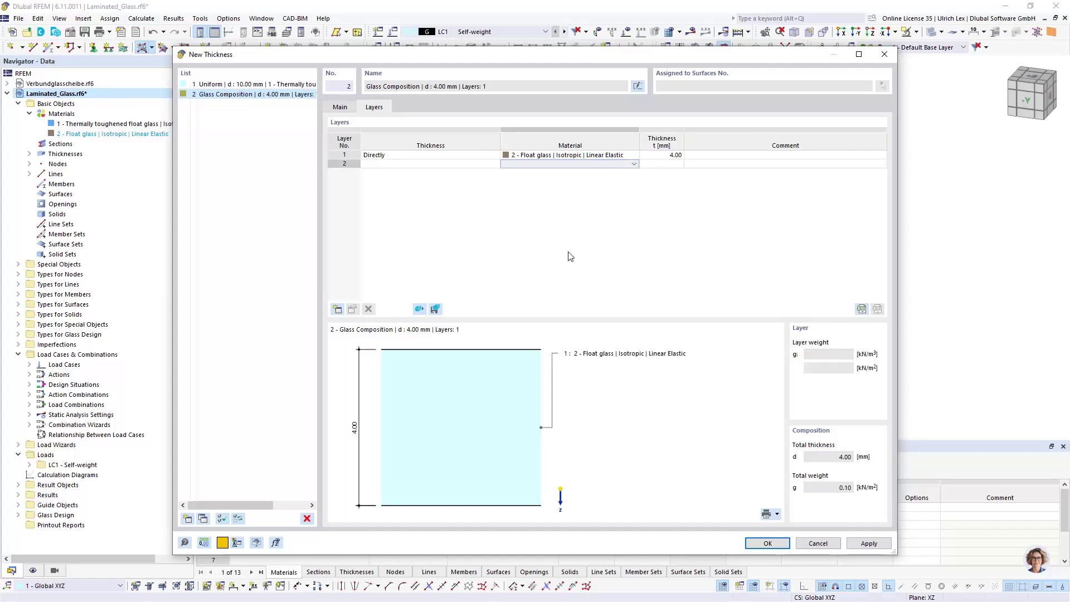
click(634, 163)
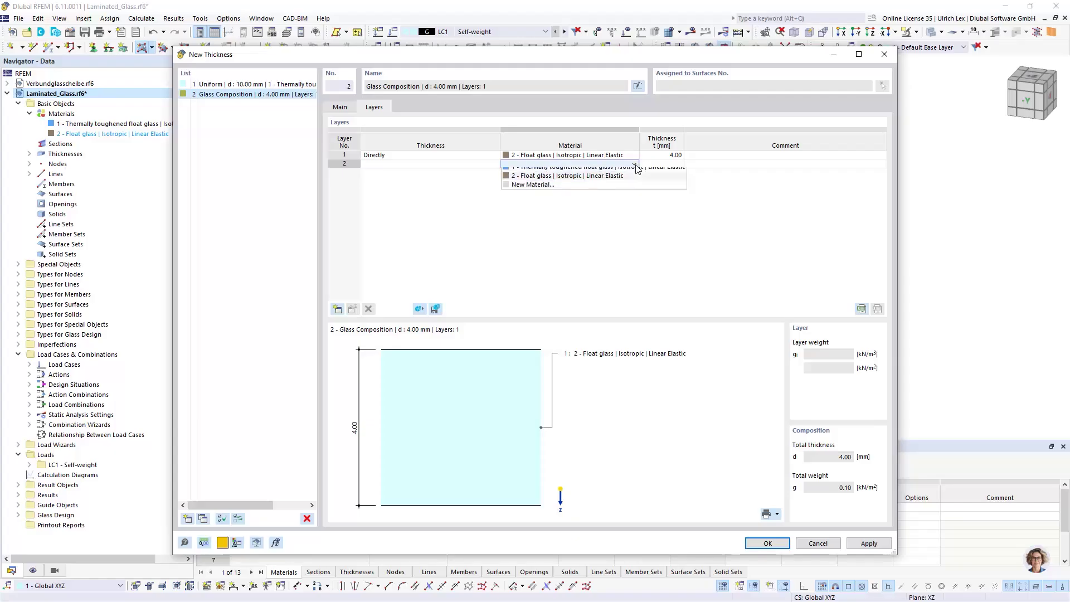
click(613, 189)
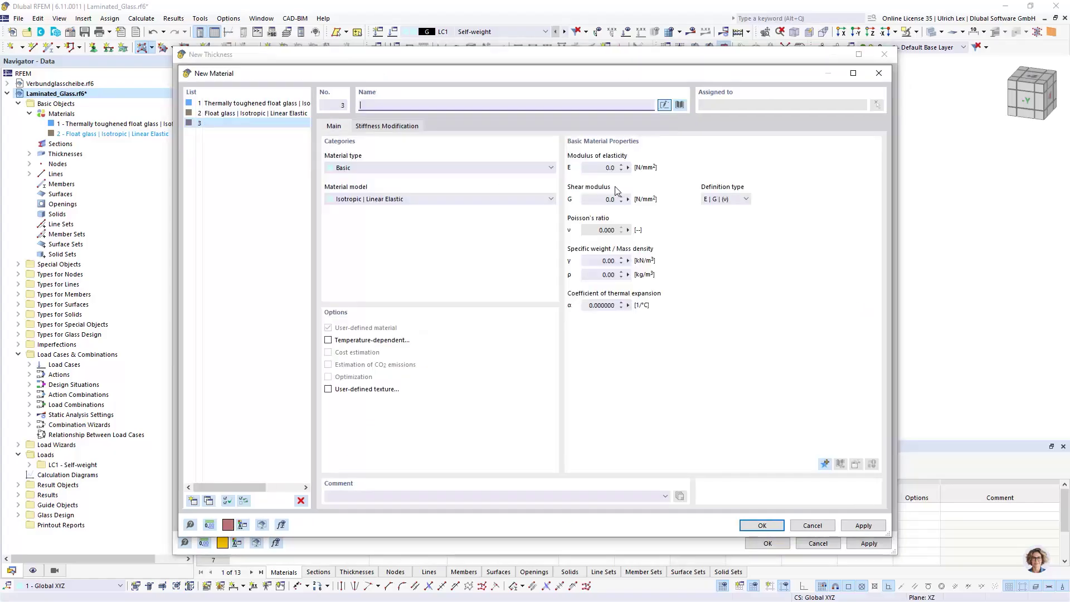
click(681, 105)
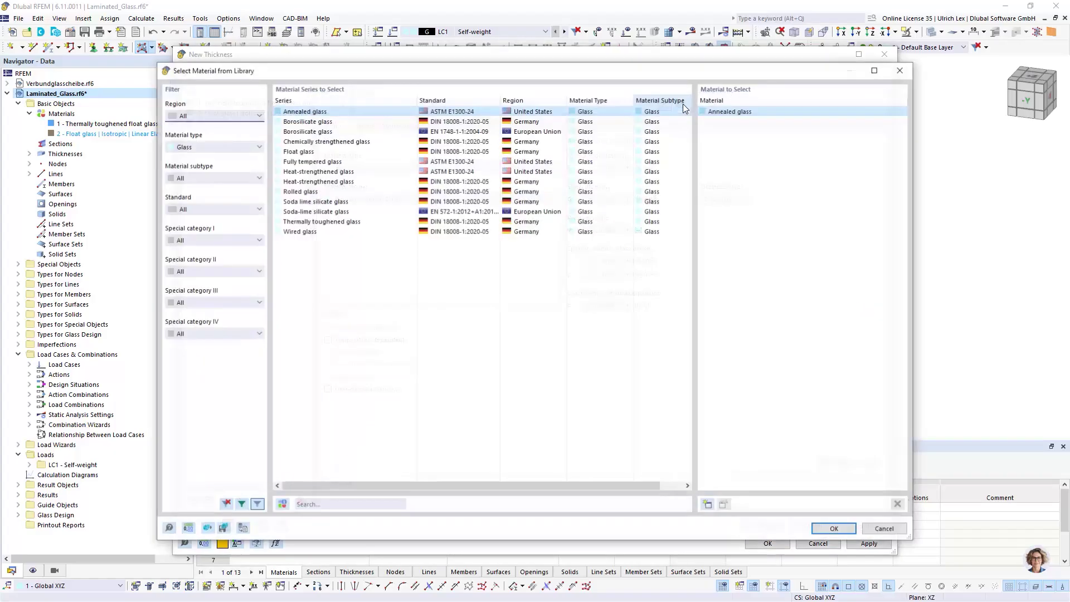
click(238, 146)
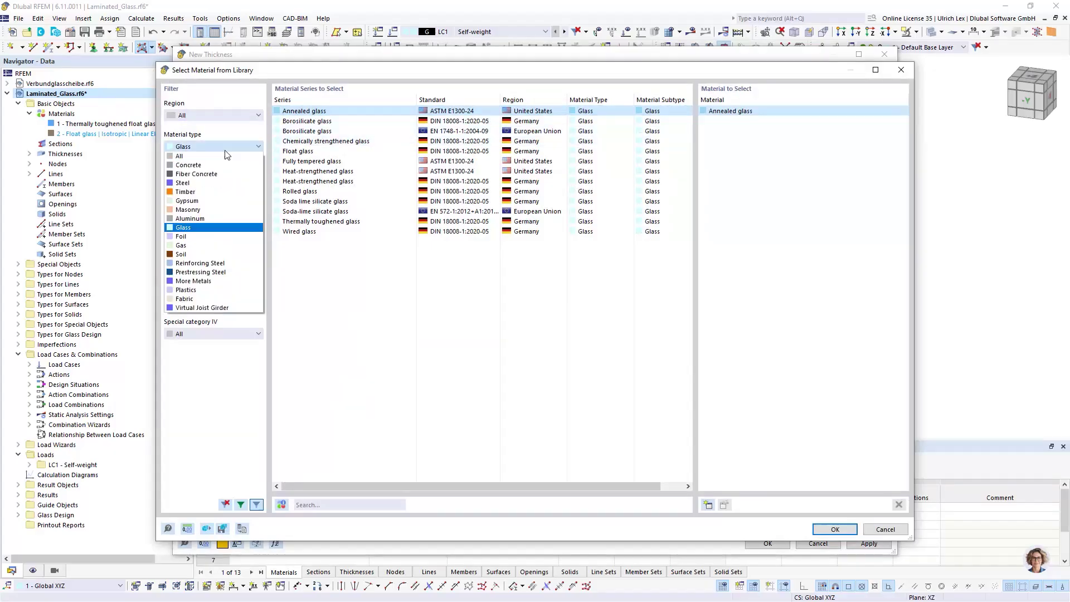
click(213, 238)
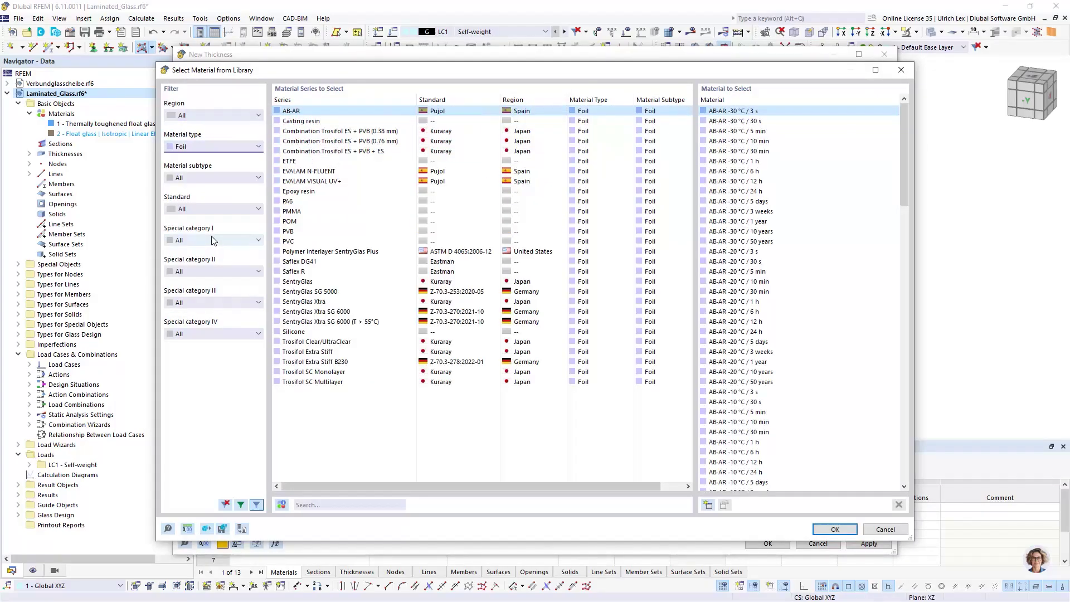
click(308, 232)
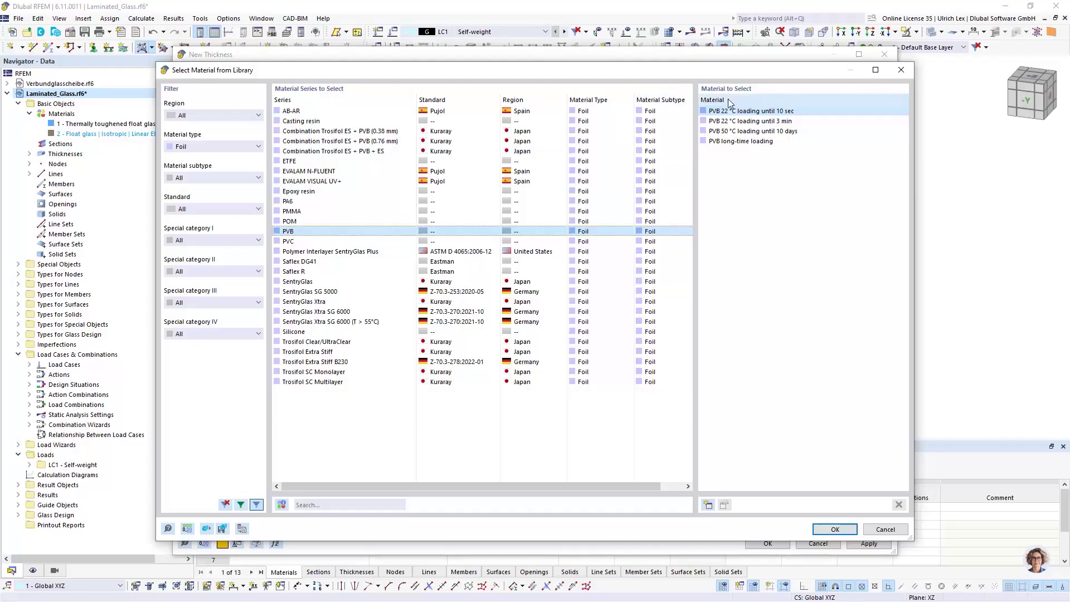
click(834, 530)
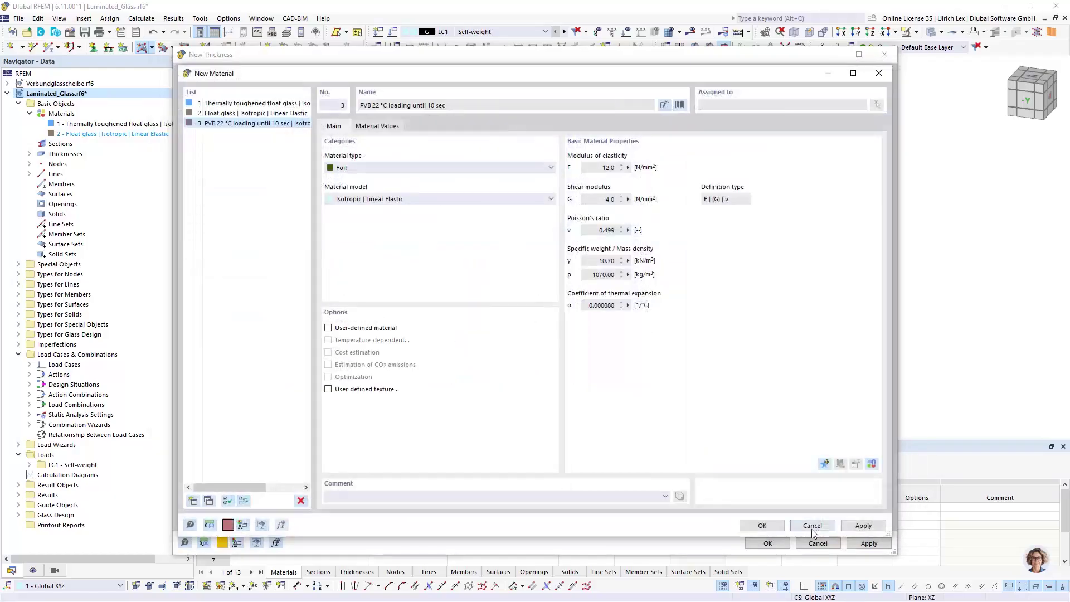
click(762, 525)
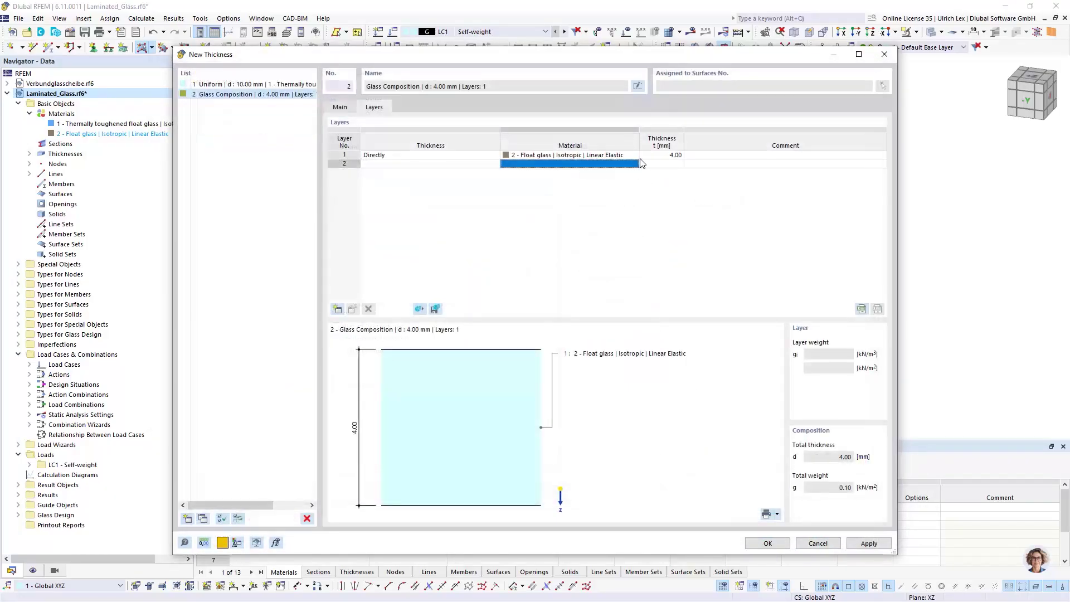
click(666, 164)
text(1,52)
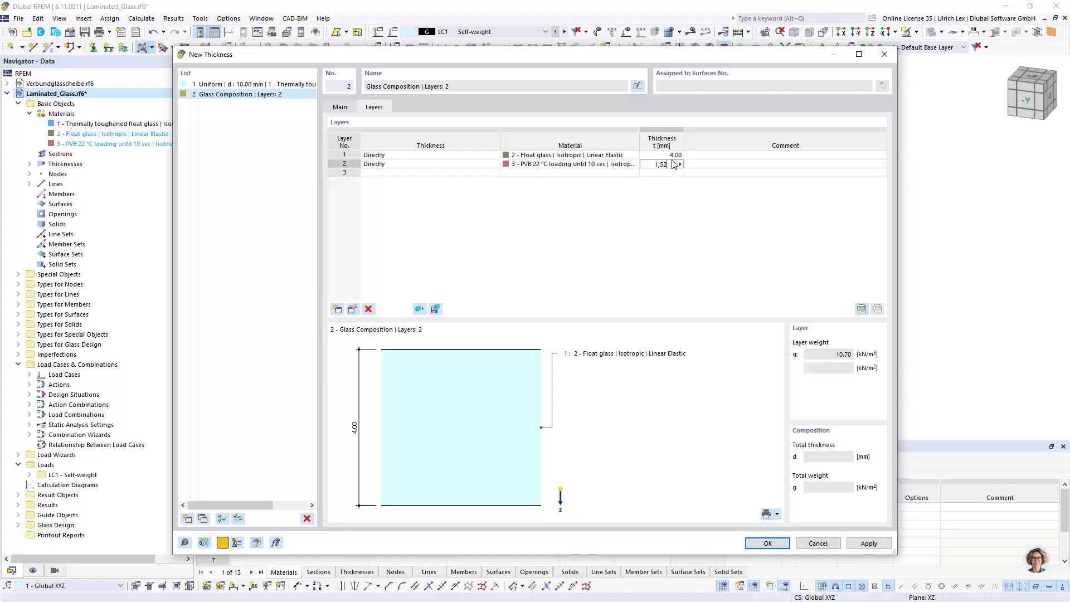
Define layer 3 of the glass composition with the existing Float glass material and a thickness of 4 mm
click(630, 174)
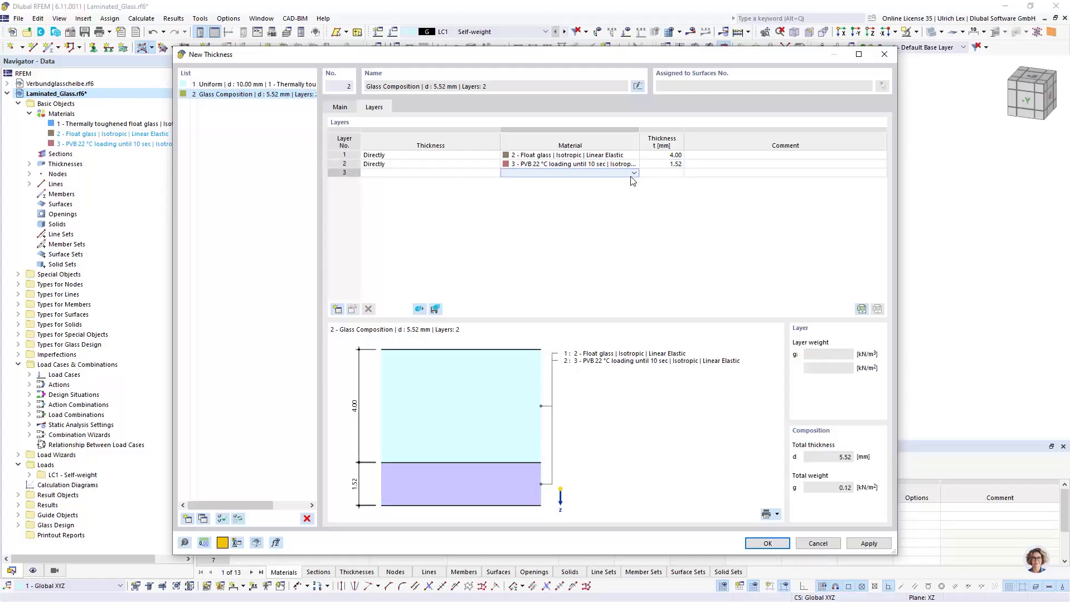
click(633, 174)
click(545, 190)
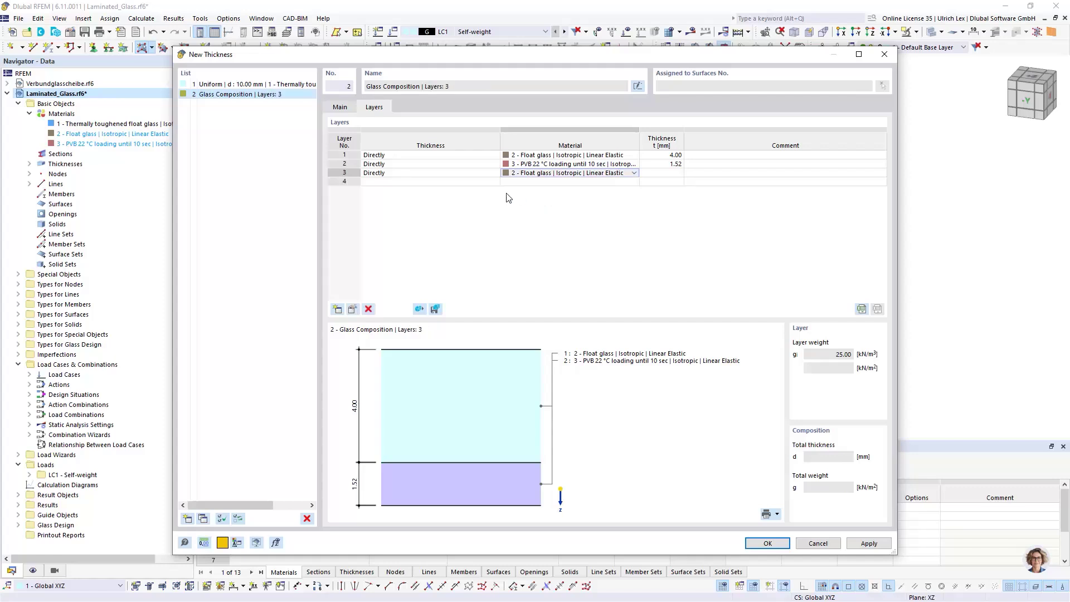
click(674, 174)
text(4)
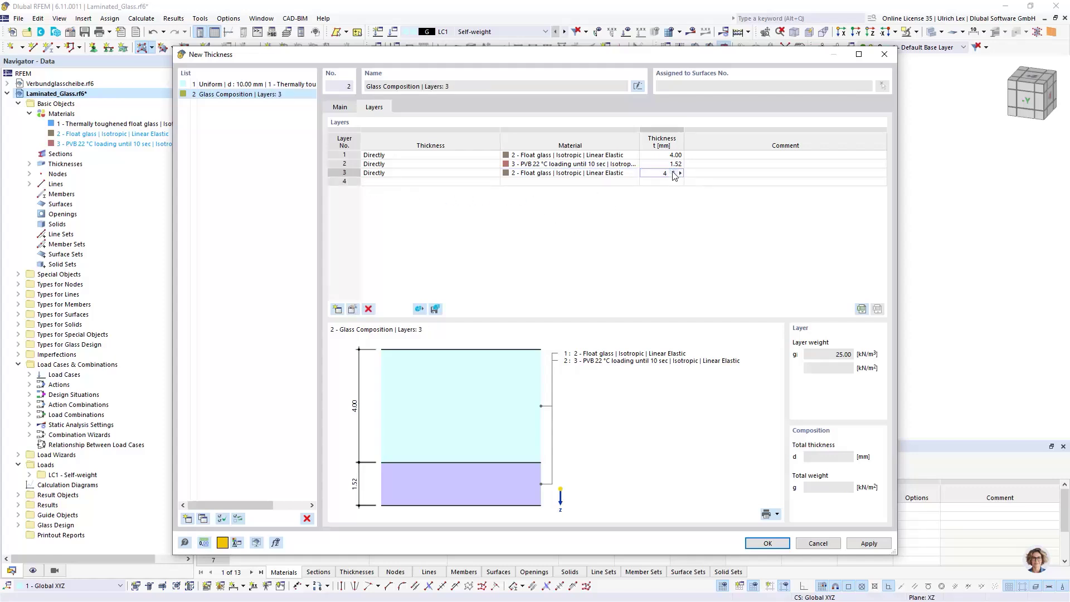
key(Return)
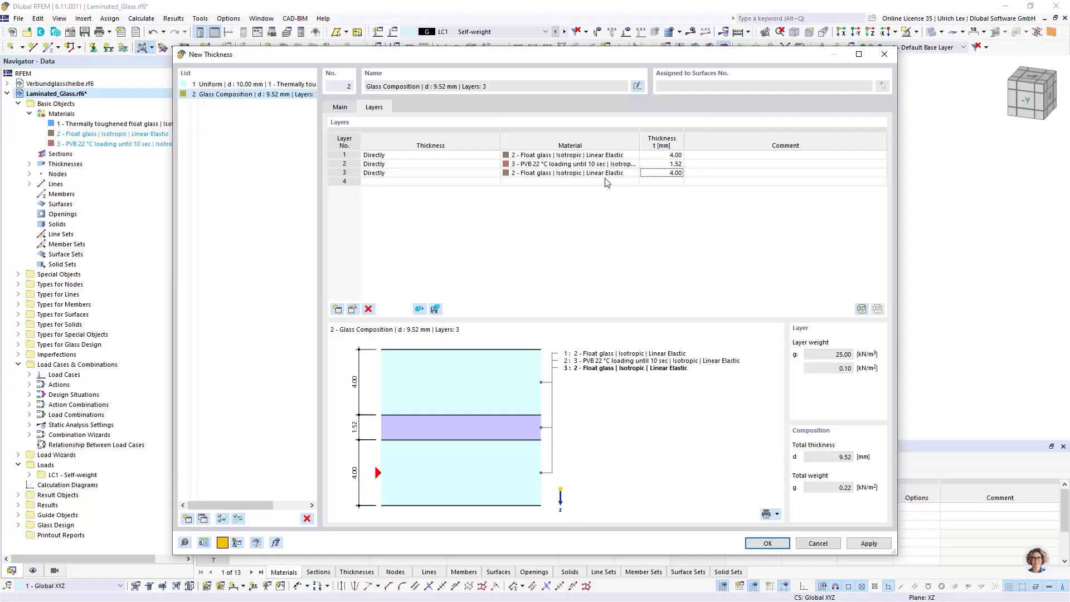
Accept the three-layer glass composition for the surface and create the surface from the rectangle's four boundary lines
drag(602, 54, 565, 36)
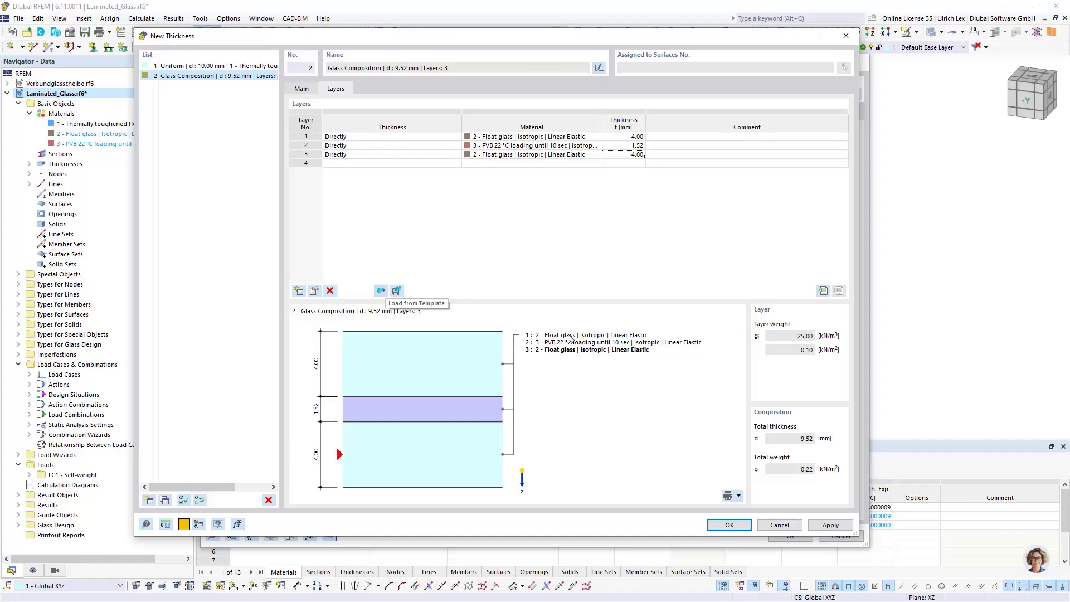
click(728, 524)
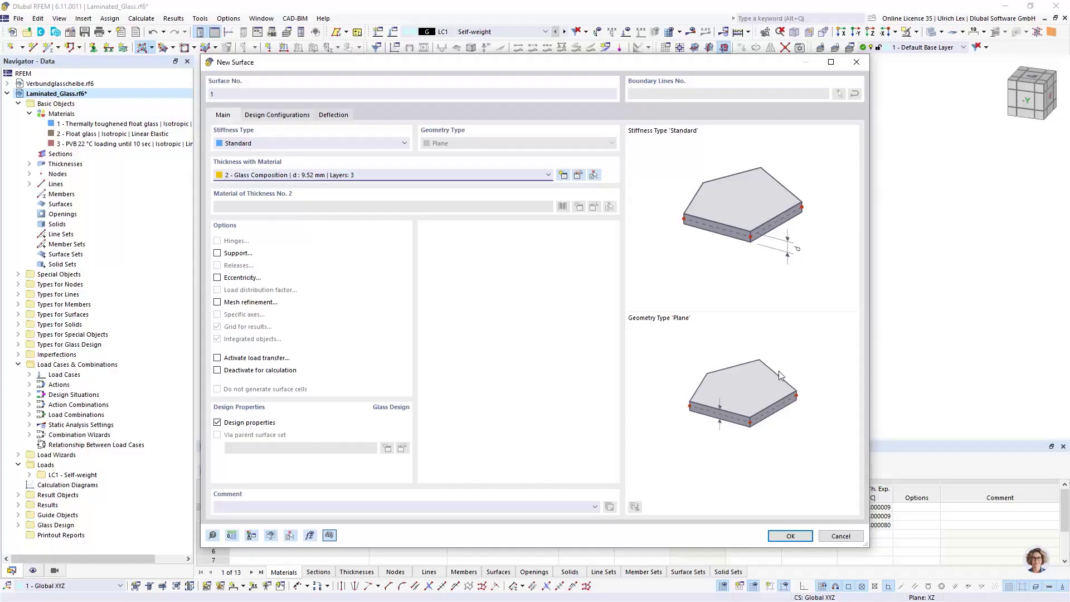
click(772, 534)
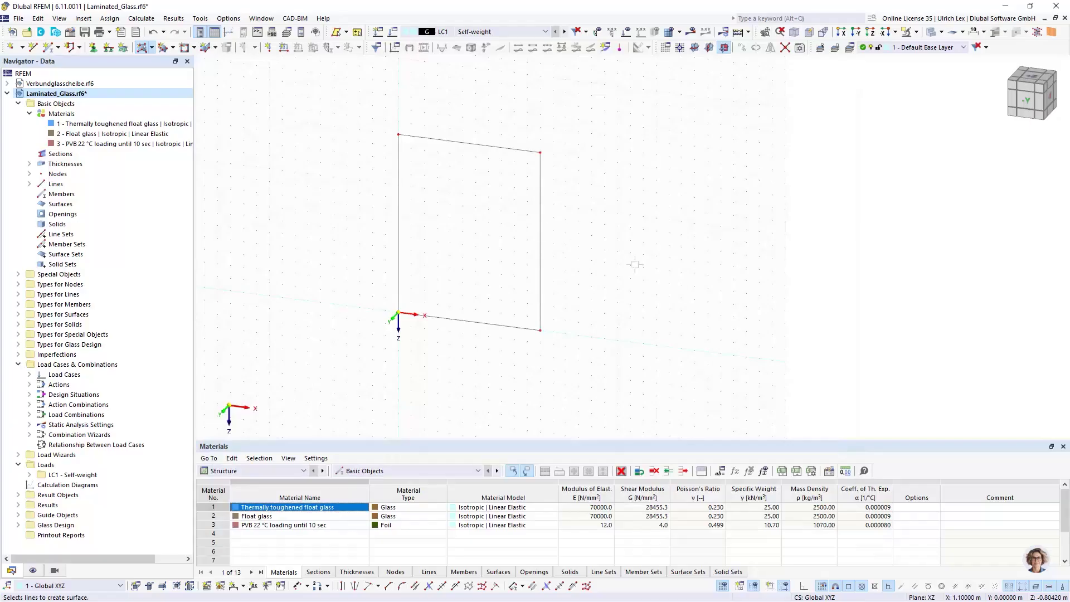
key(Escape)
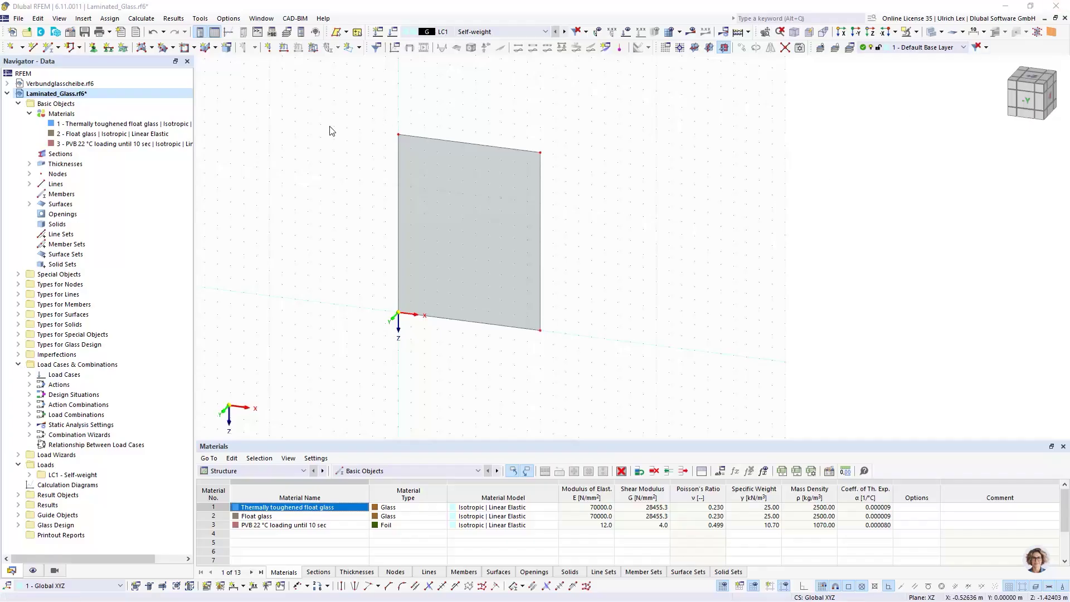
Divide the pane's bottom edge line by distance, with the new node 0.2 m from the line start
scroll(390, 217, up, 1)
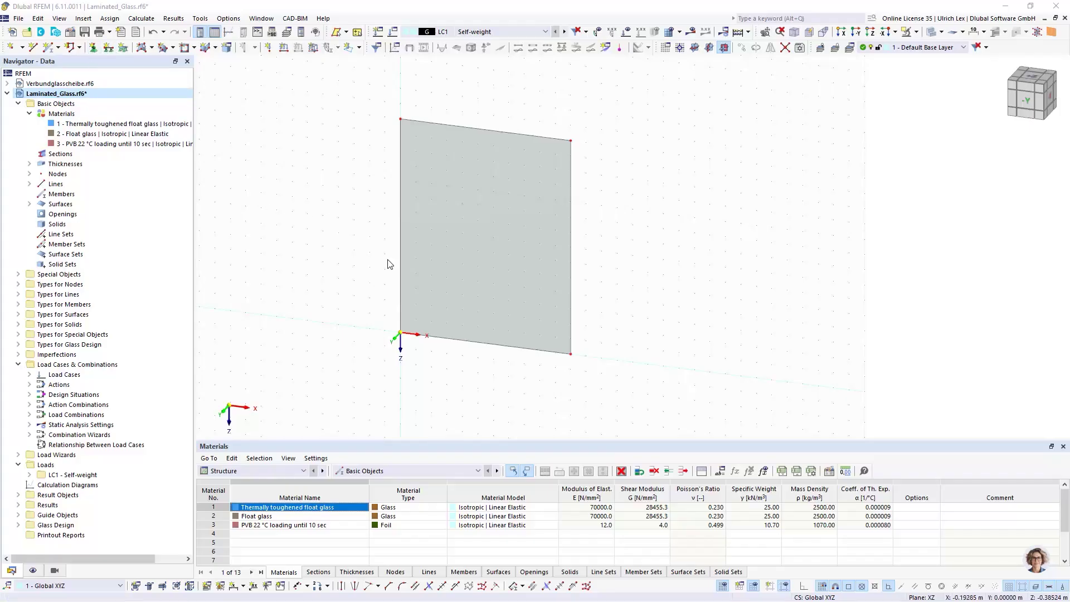
ctrl+middle_drag(641, 299, 609, 305)
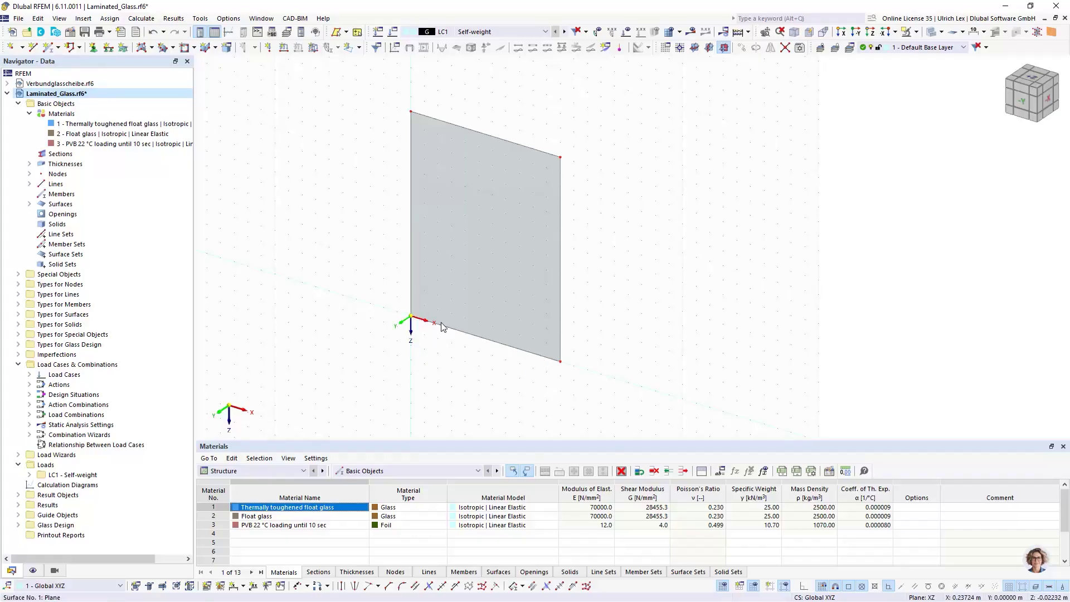
mouse_move(429, 326)
scroll(525, 363, up, 3)
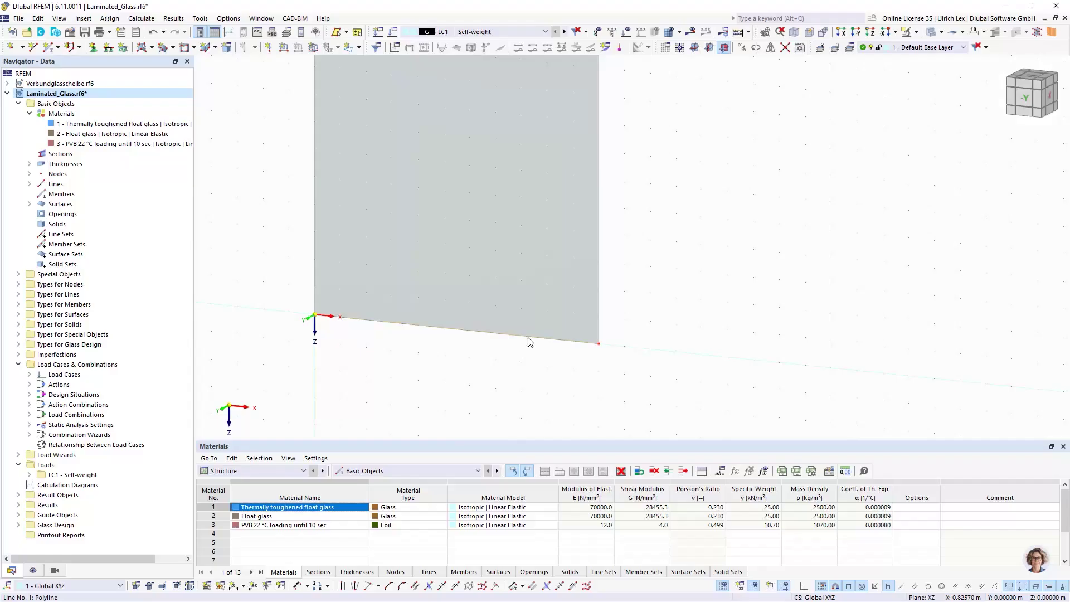
right_click(530, 342)
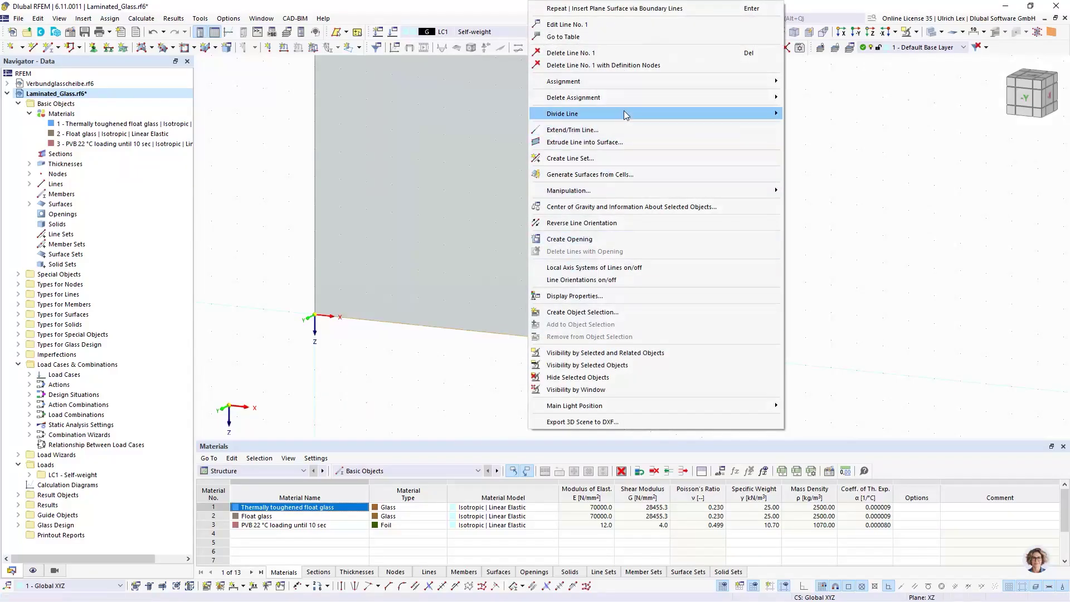
mouse_move(624, 111)
click(802, 139)
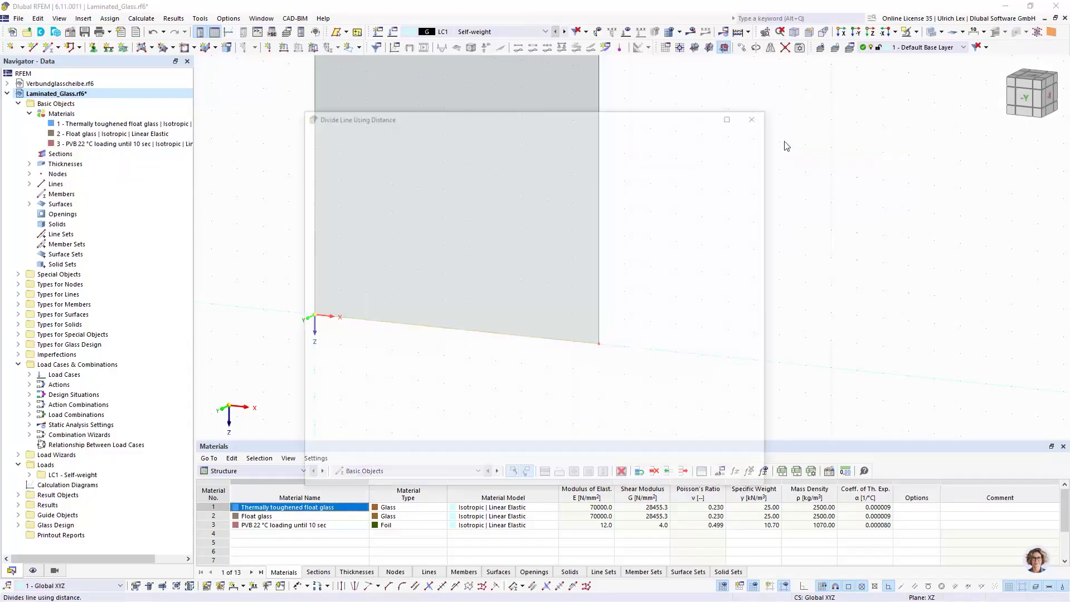
drag(333, 207, 376, 209)
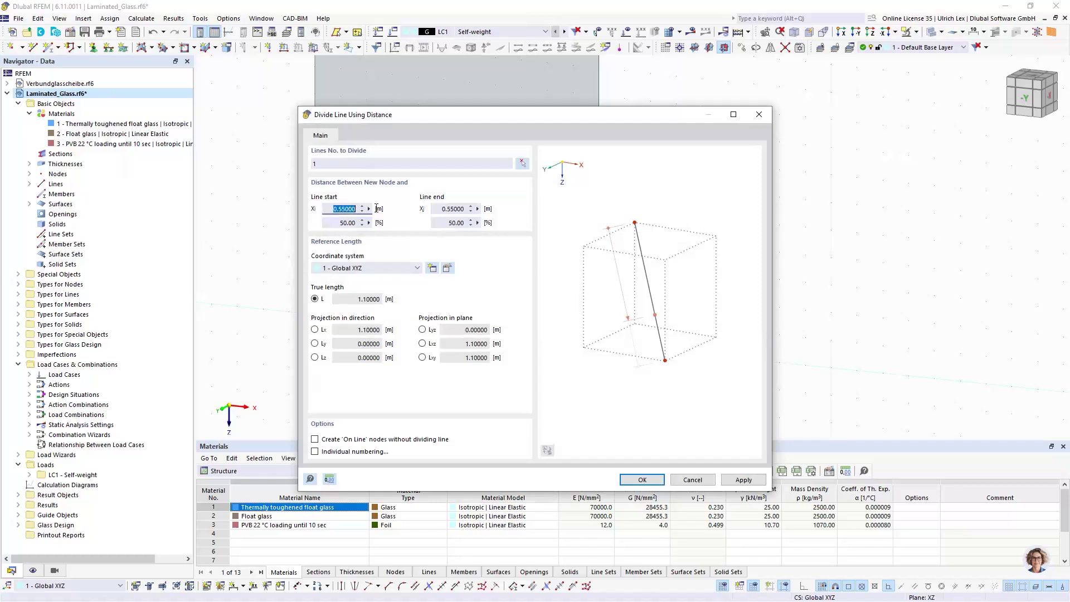
text(0,2)
click(642, 480)
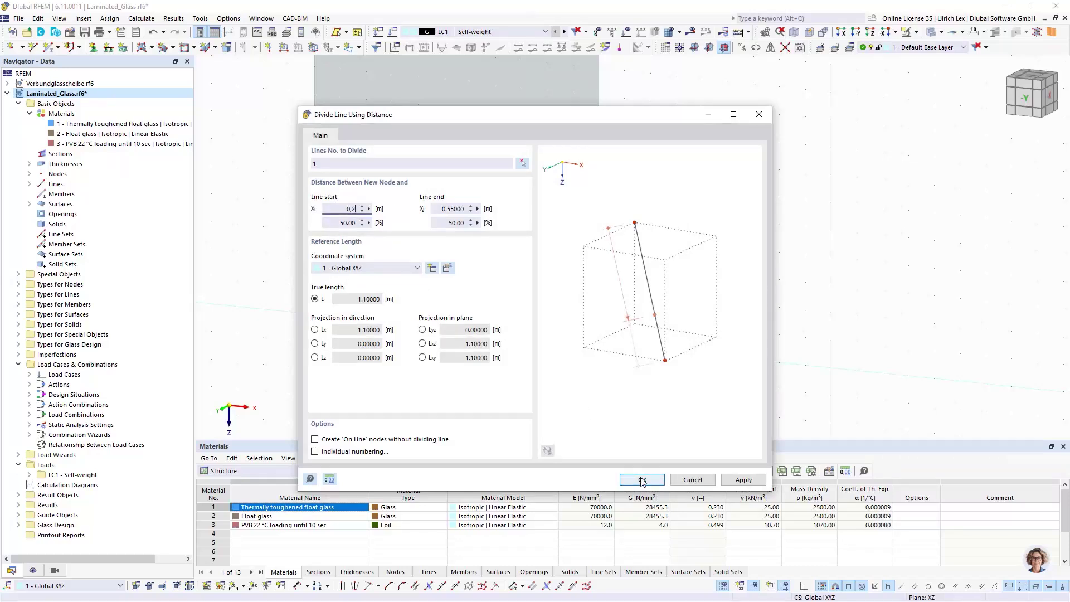
click(639, 480)
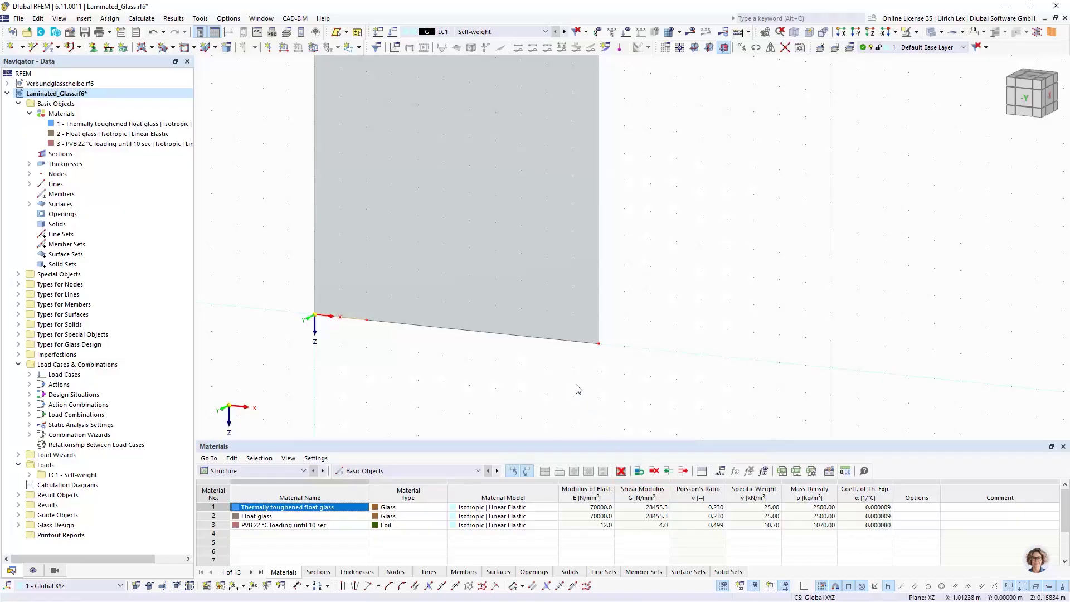
Divide the longer remaining segment of the bottom edge by distance, with the new node 0.2 m from the line end
right_click(560, 340)
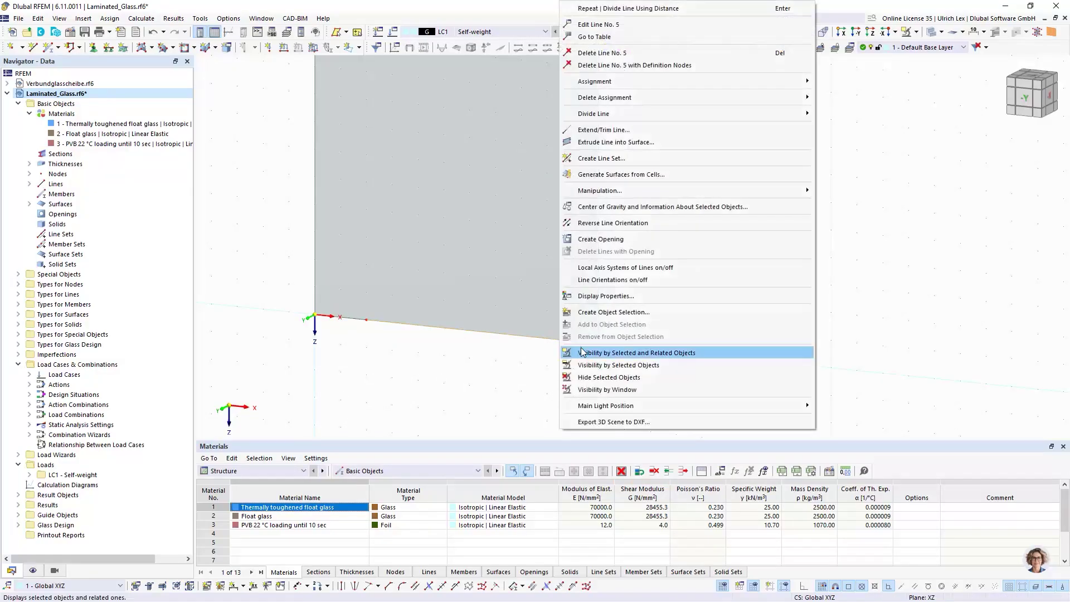
mouse_move(614, 114)
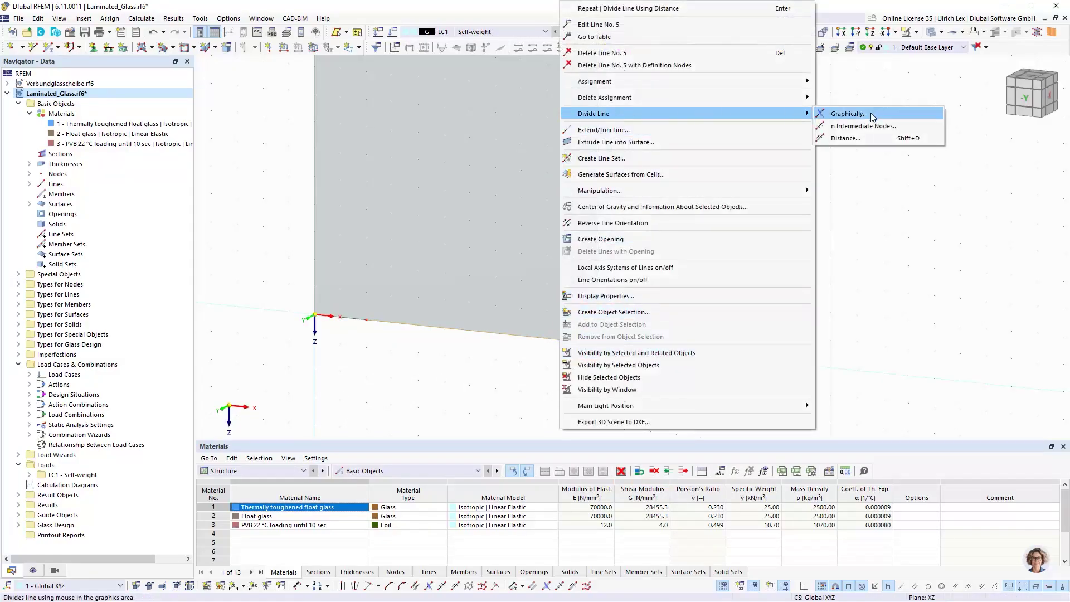
click(851, 138)
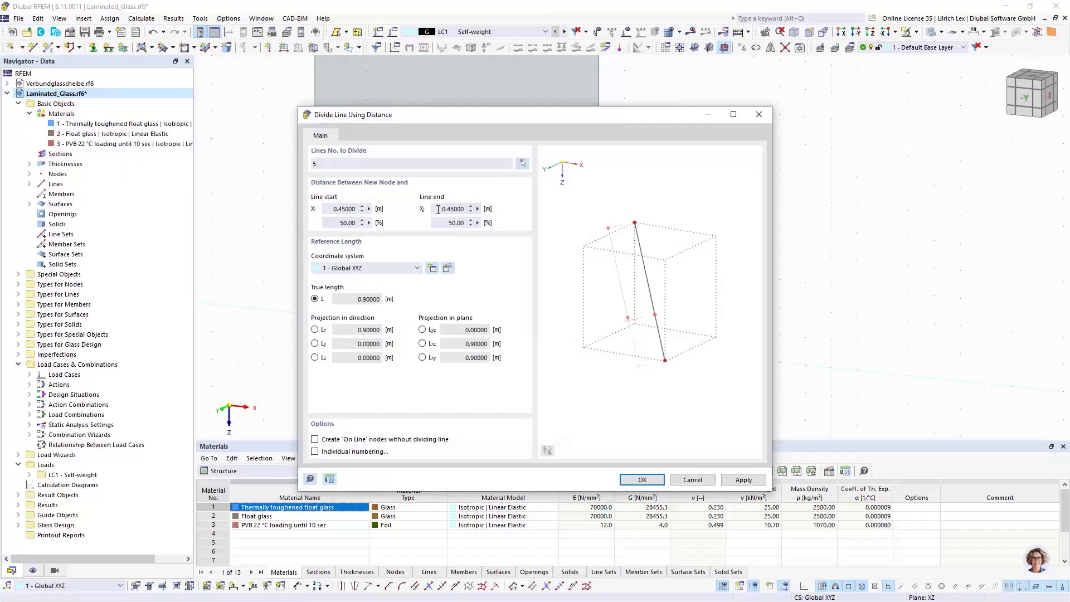
drag(439, 210, 483, 211)
text(0,2)
key(Return)
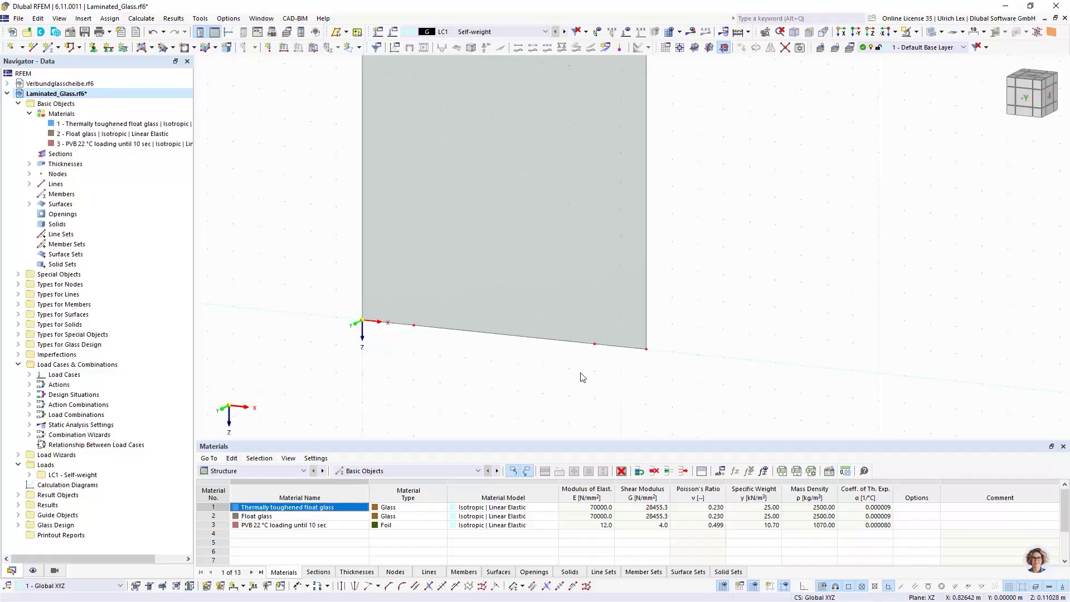
Create a nodal support restrained only in uZ and assign it to the bottom-edge node 0.2 m from the end farthest from the origin
click(94, 48)
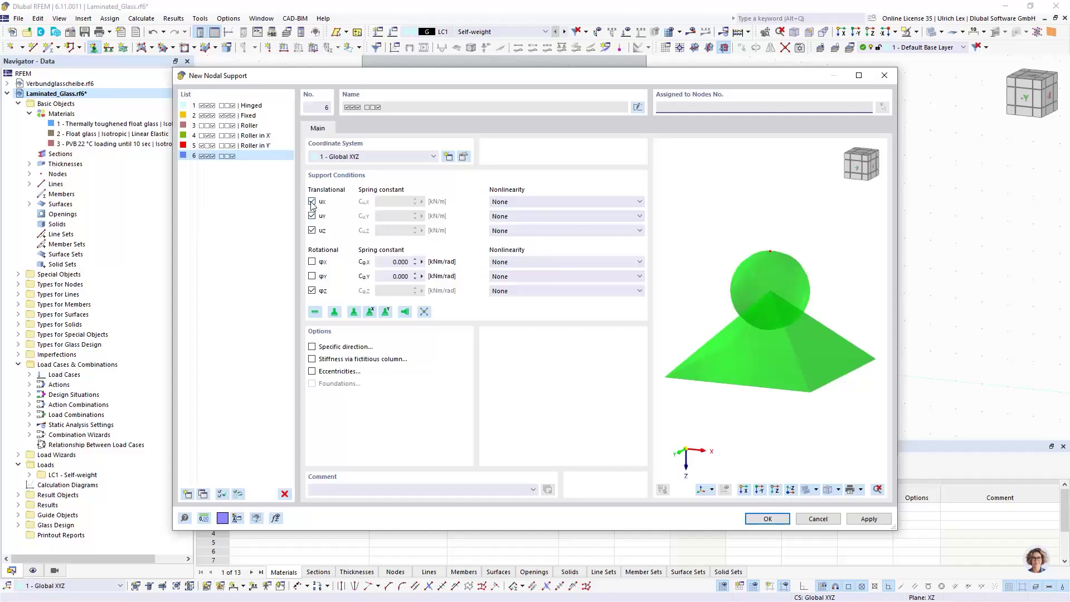
click(312, 202)
click(312, 215)
click(312, 291)
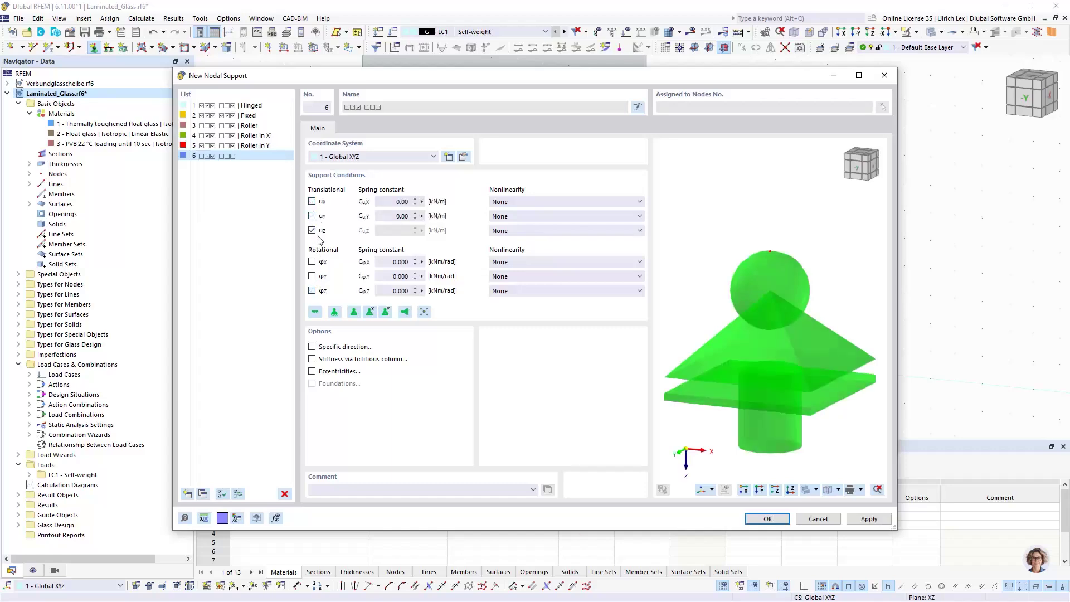
click(759, 520)
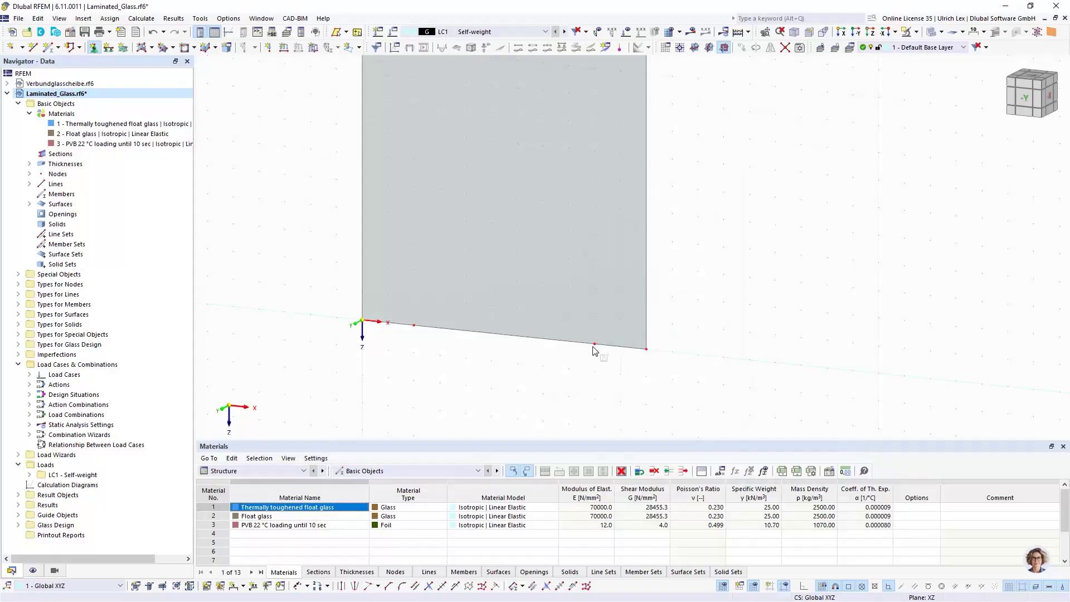
click(594, 344)
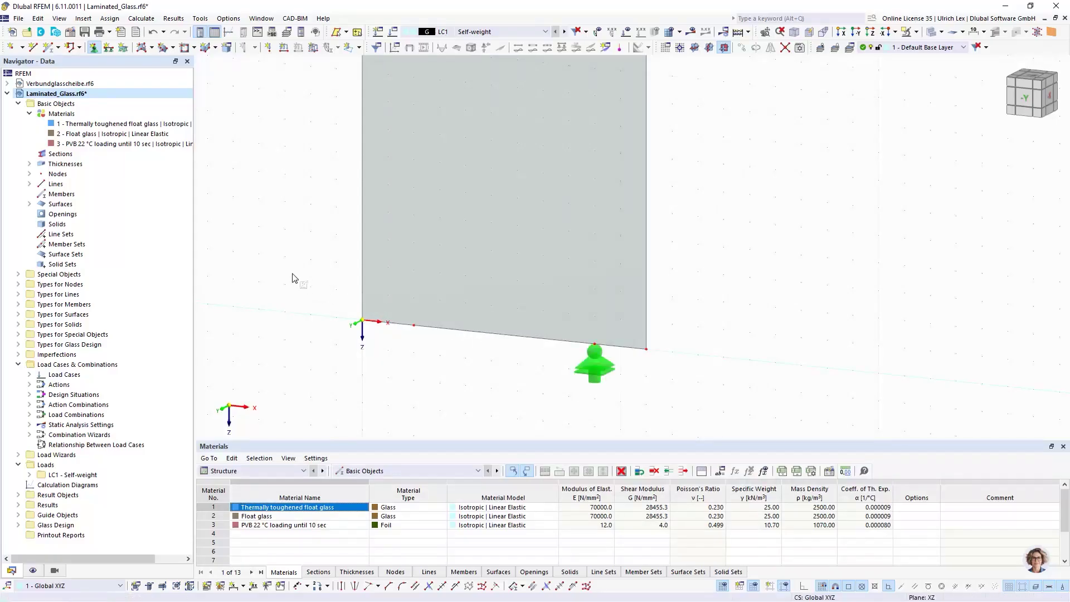
Create a nodal support restrained only in uX and uZ and assign it to the bottom-edge node 0.2 m from the origin
click(94, 49)
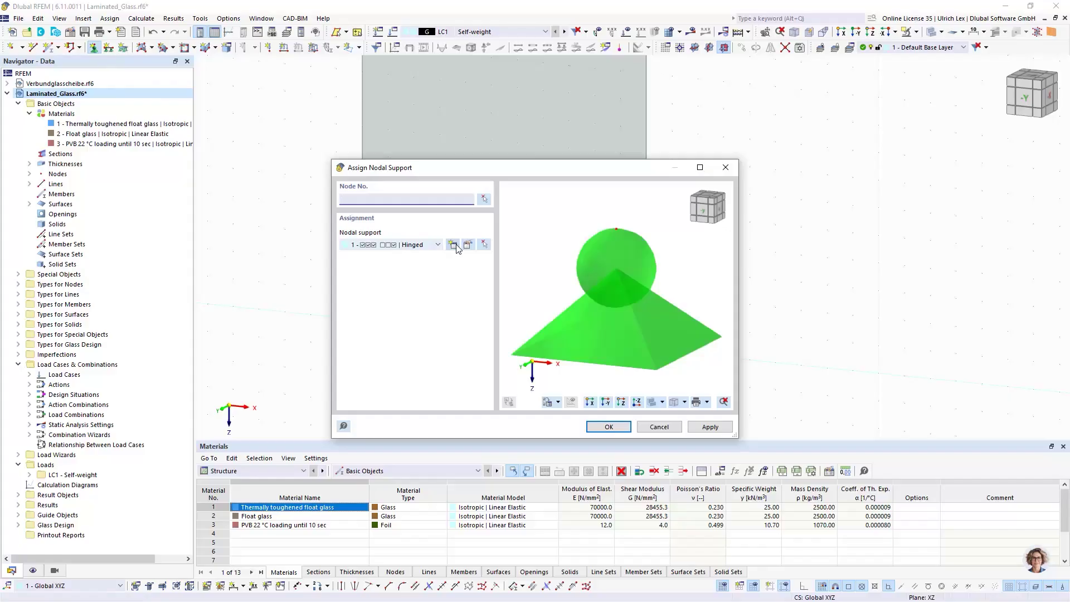
click(455, 246)
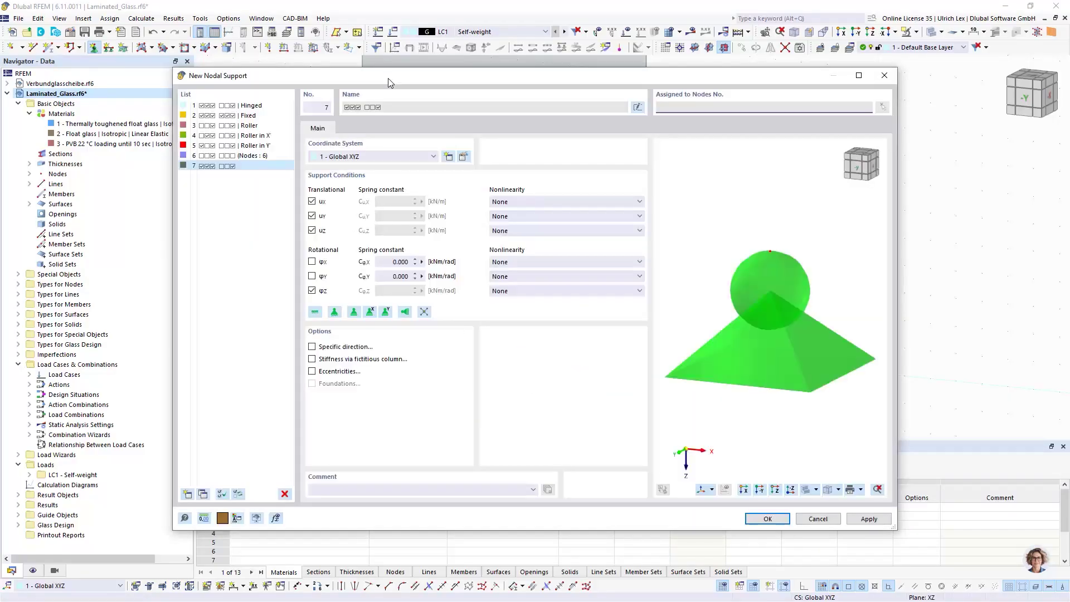
drag(388, 78, 523, 78)
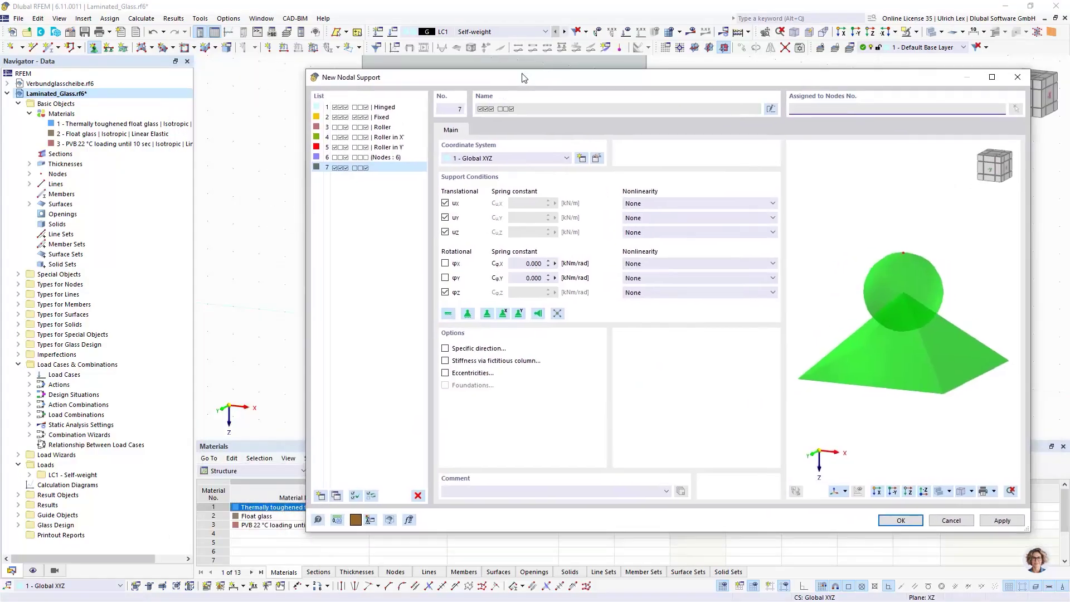
click(445, 217)
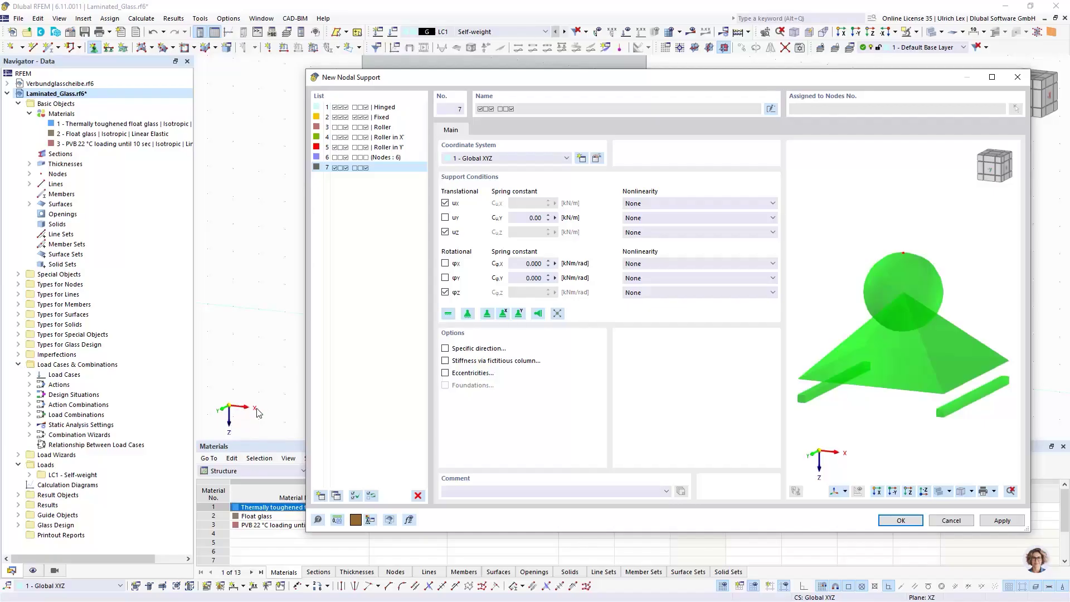
click(445, 292)
click(889, 517)
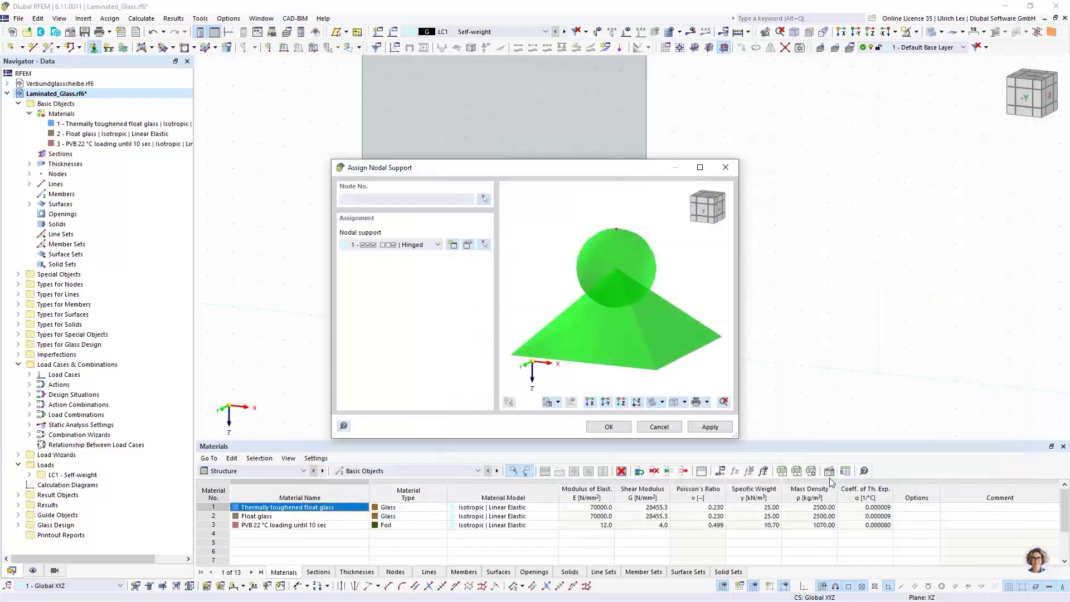
click(609, 427)
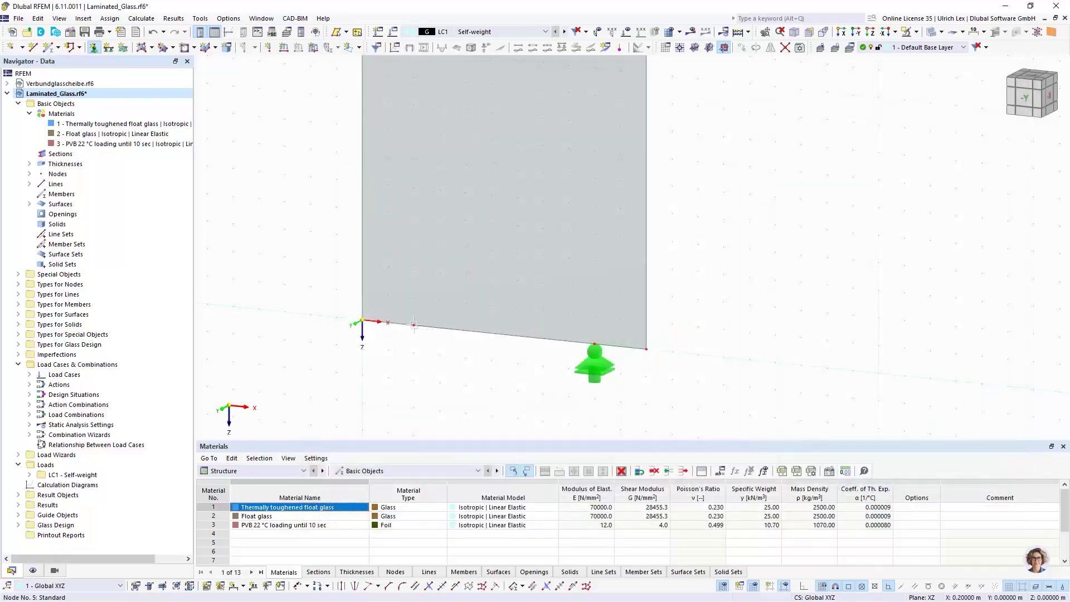
click(414, 325)
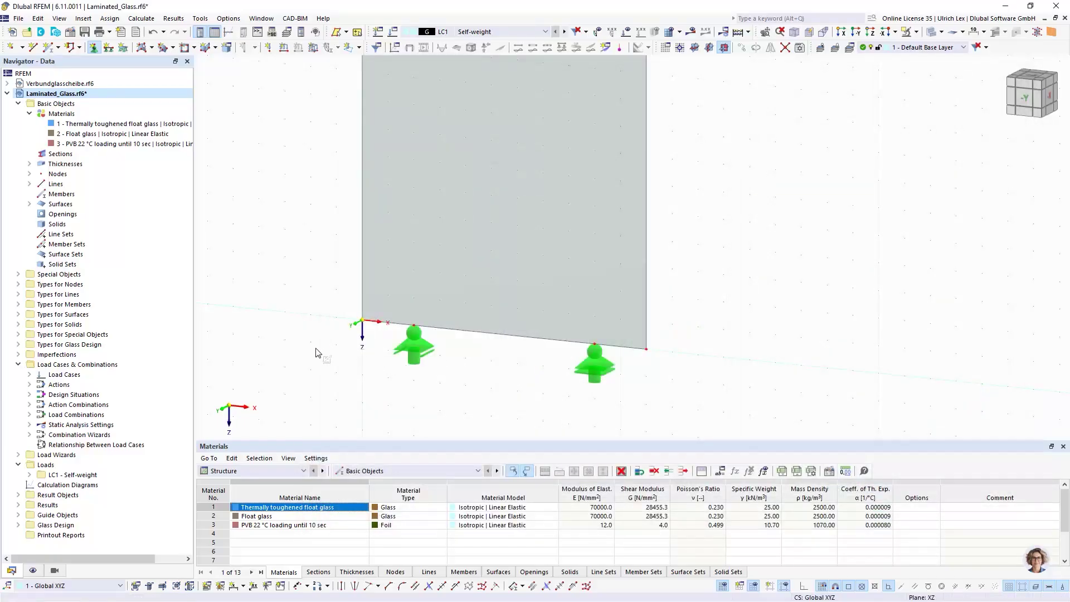
key(Escape)
Create a line support with all directions free except for a uY translational spring constant of 2000 kN/m²
click(109, 49)
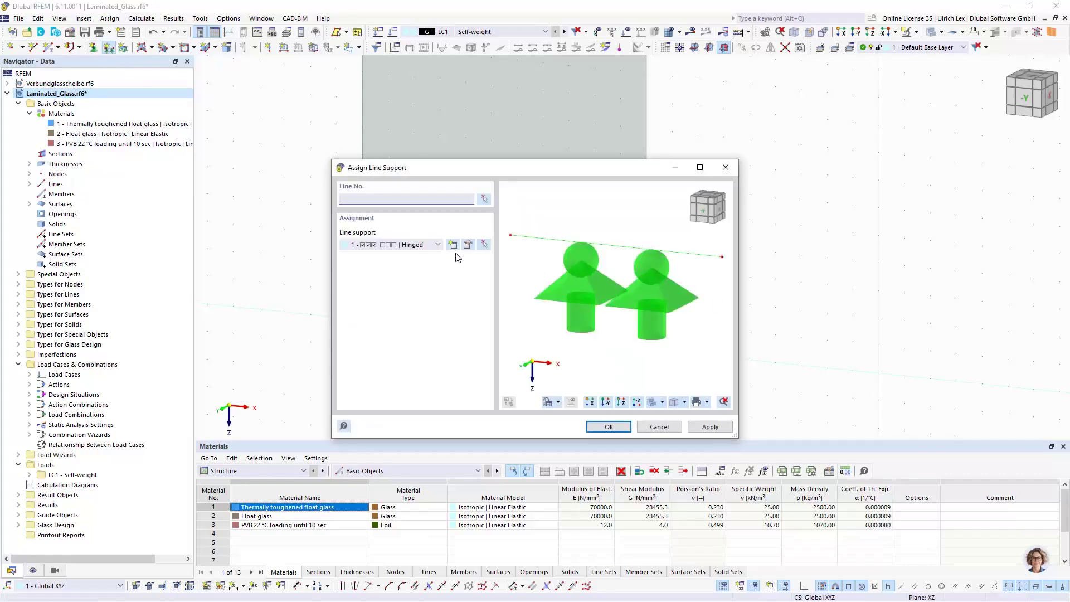
click(454, 246)
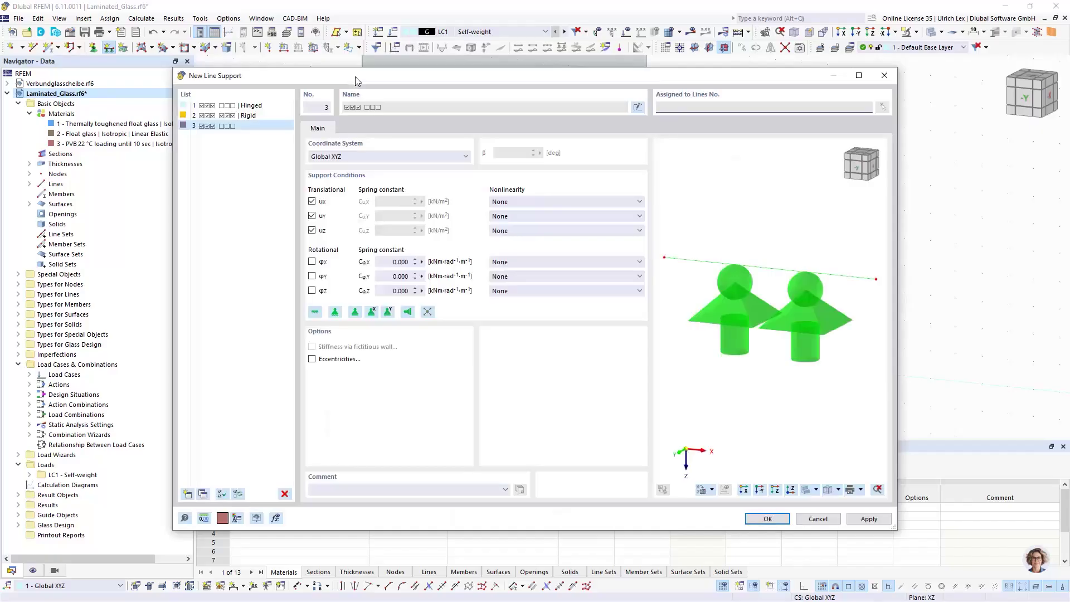
drag(356, 77, 492, 72)
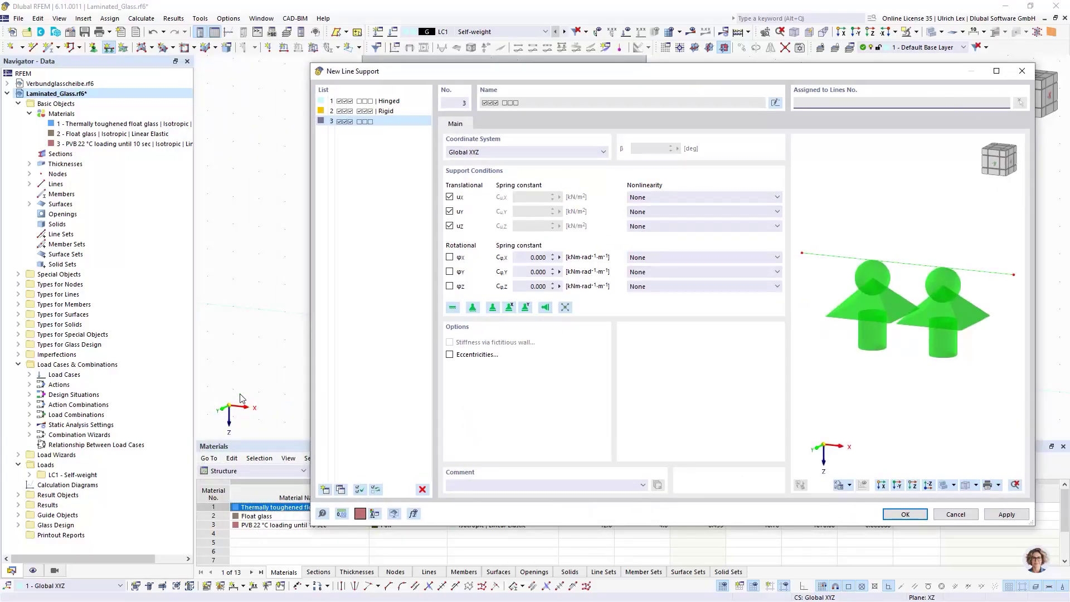
click(449, 198)
click(449, 226)
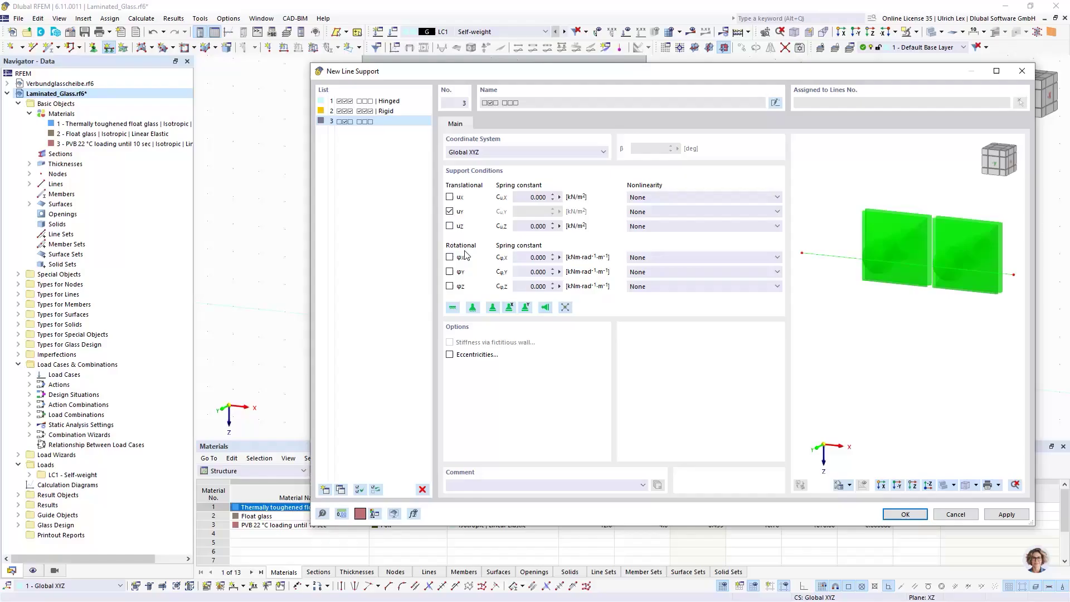
click(450, 212)
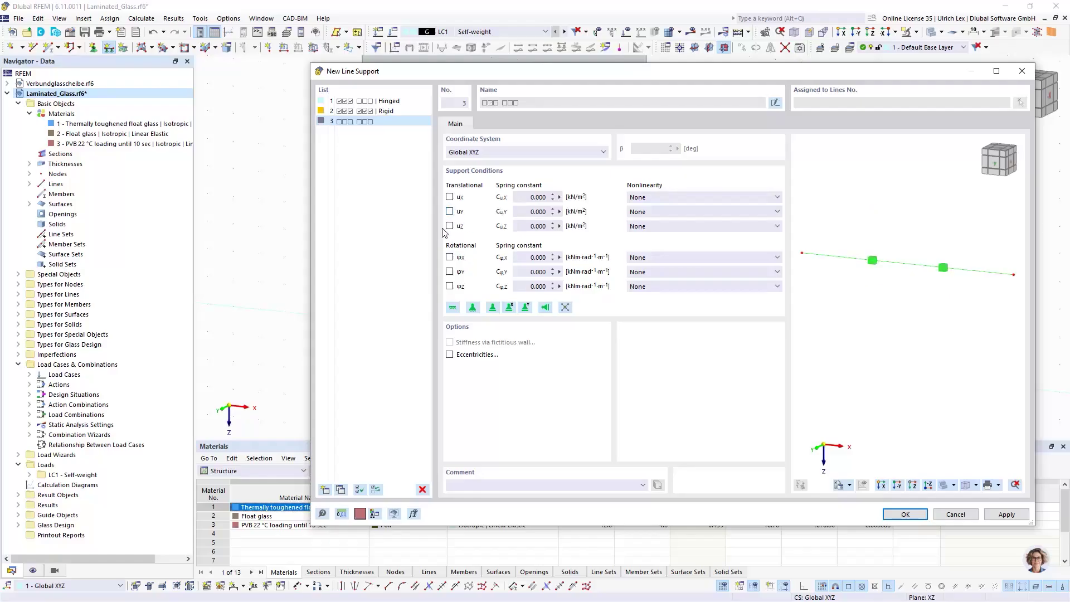
double_click(530, 211)
text(2)
drag(555, 78, 535, 74)
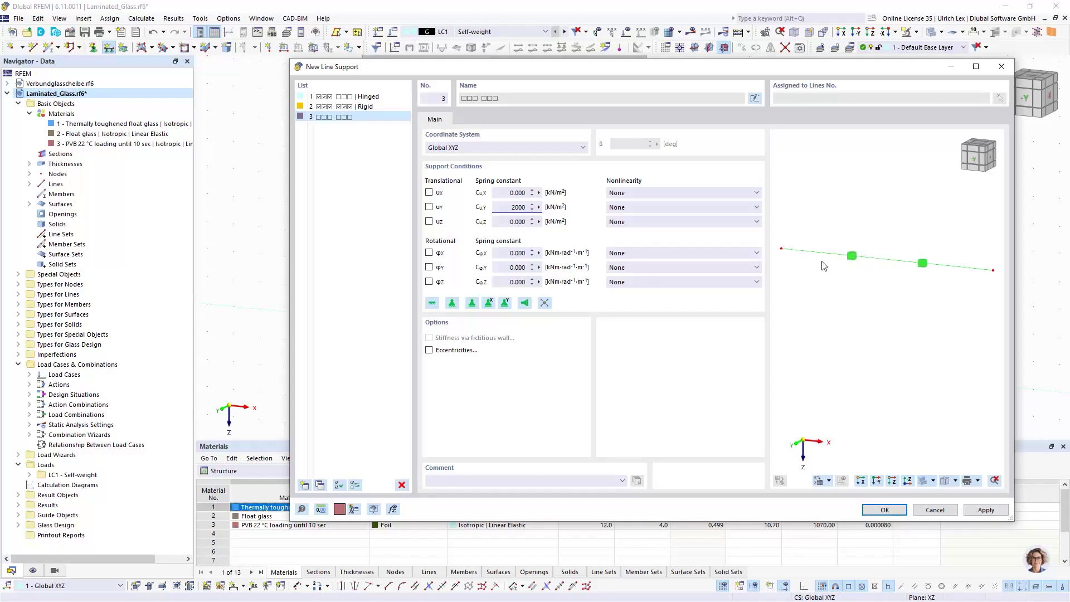
click(885, 509)
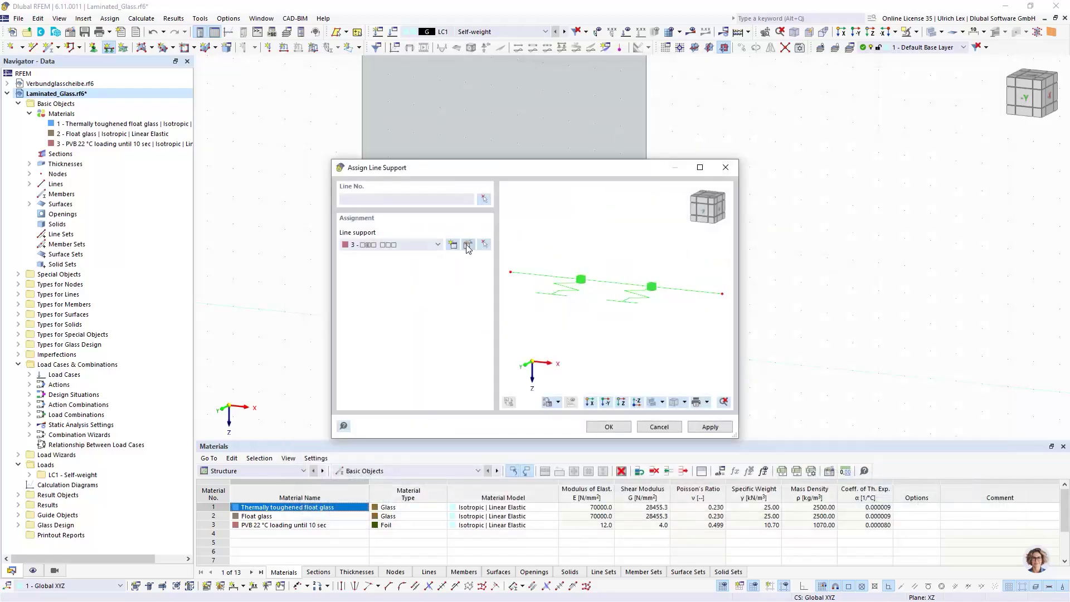
Review the nonlinearity options for uY in the spring line support, leaving the setting at None
click(464, 247)
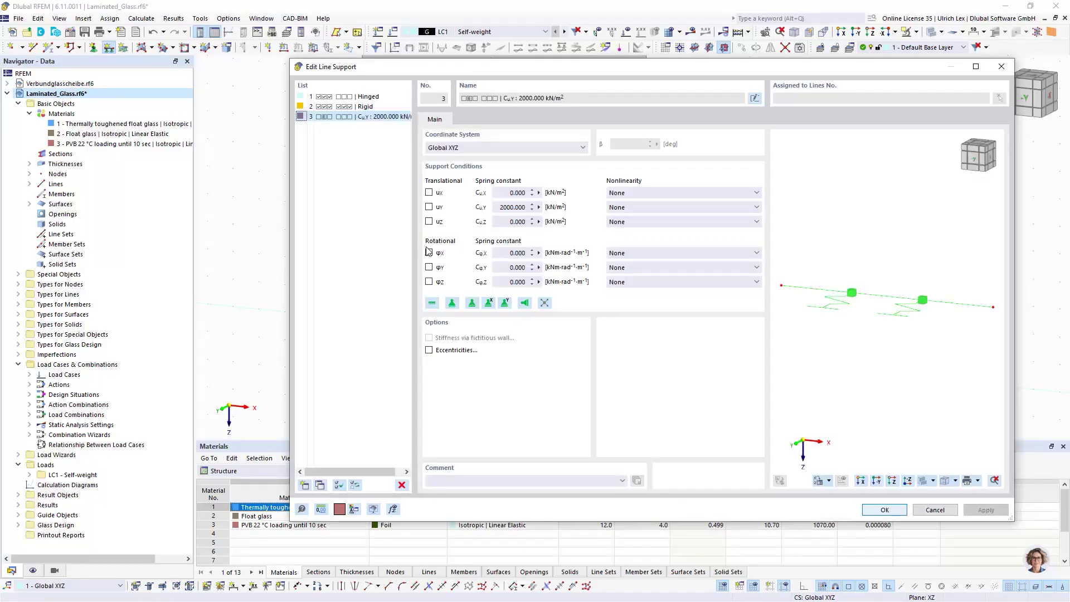
click(640, 207)
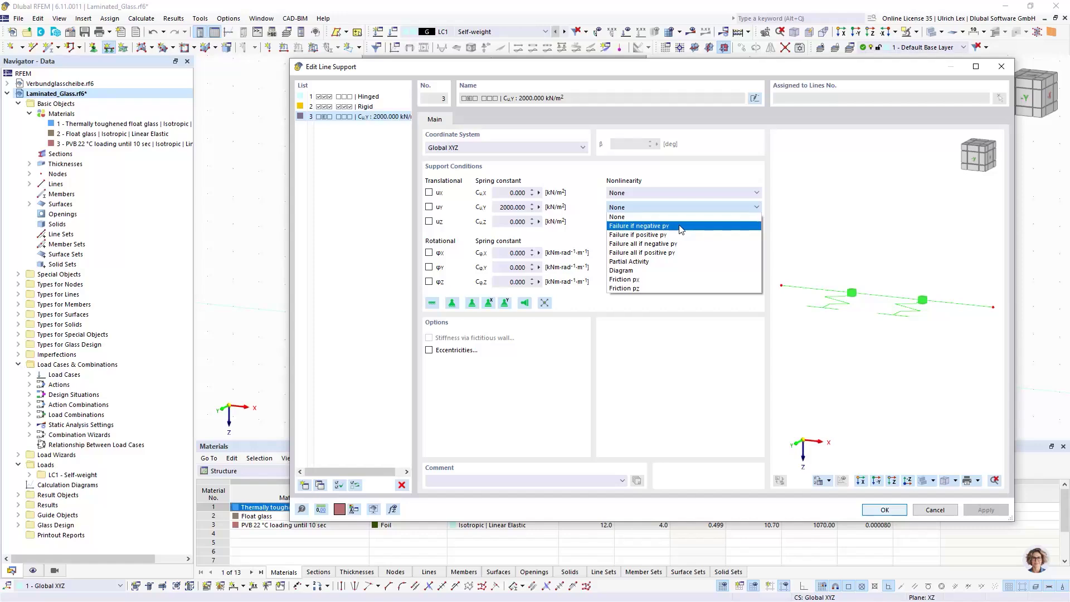
click(592, 219)
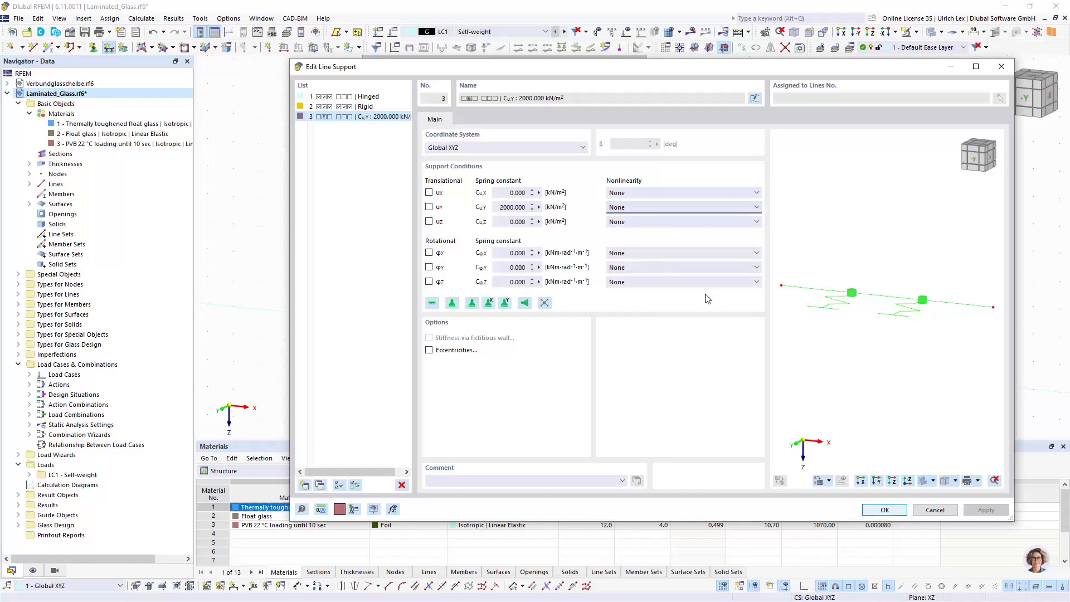
click(878, 510)
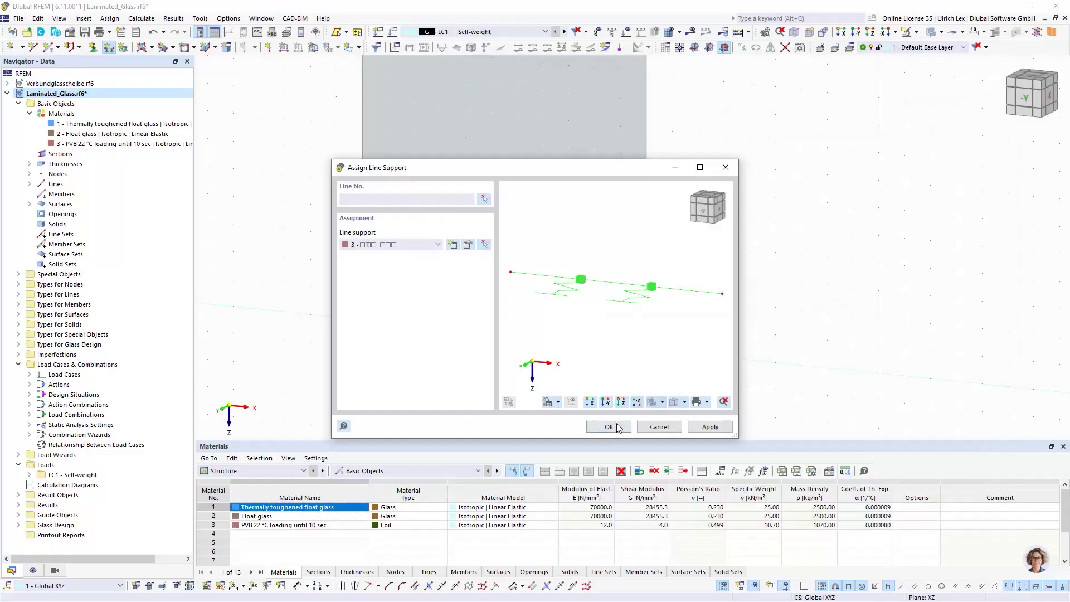
Assign the spring line support to the pane's bottom edge, both vertical edges and top edge
click(613, 427)
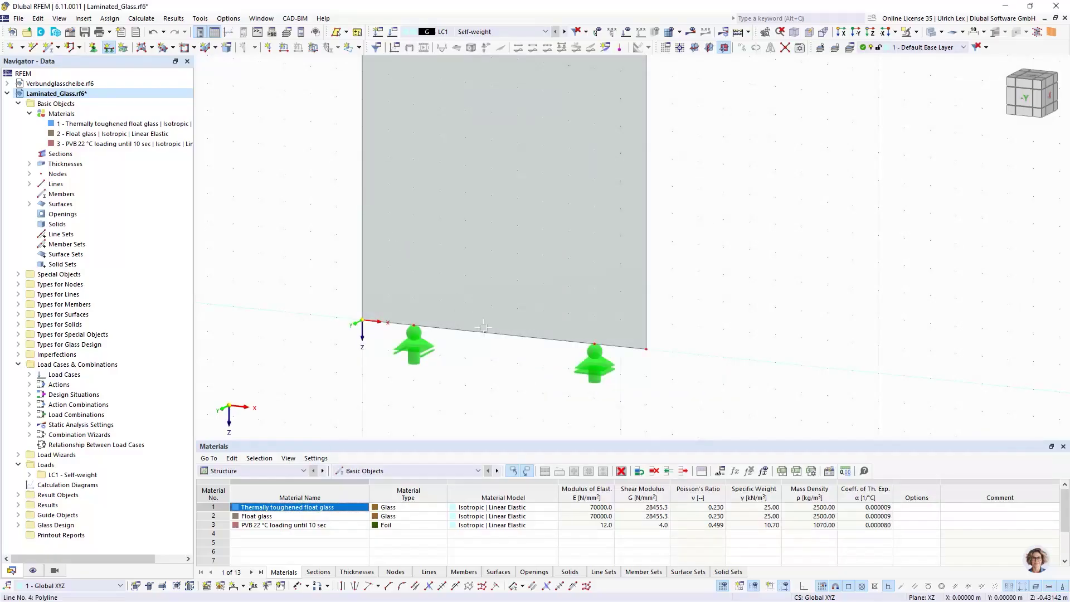
click(362, 301)
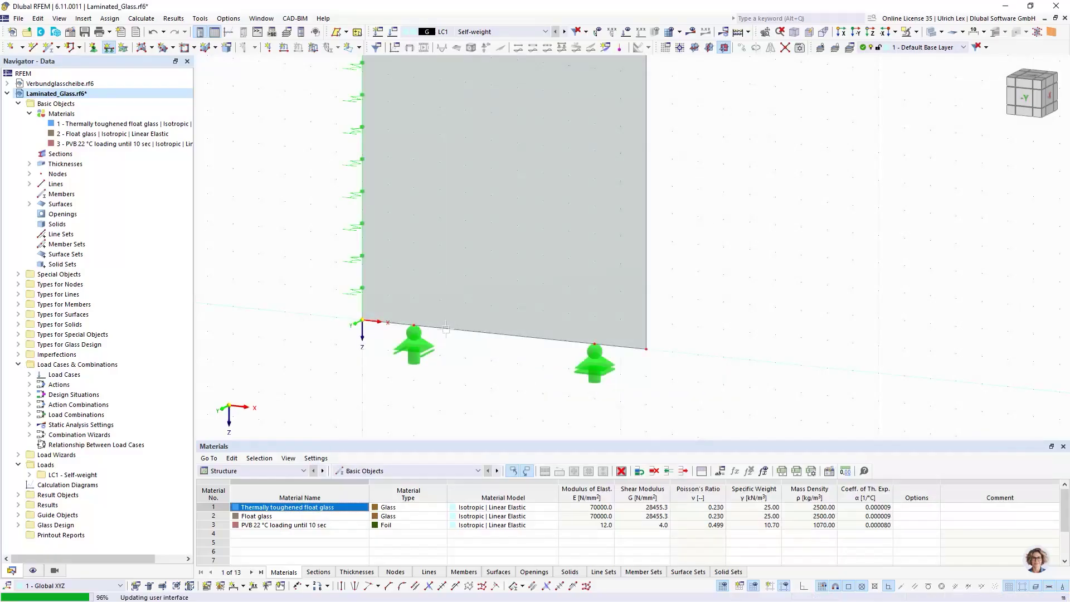
click(625, 350)
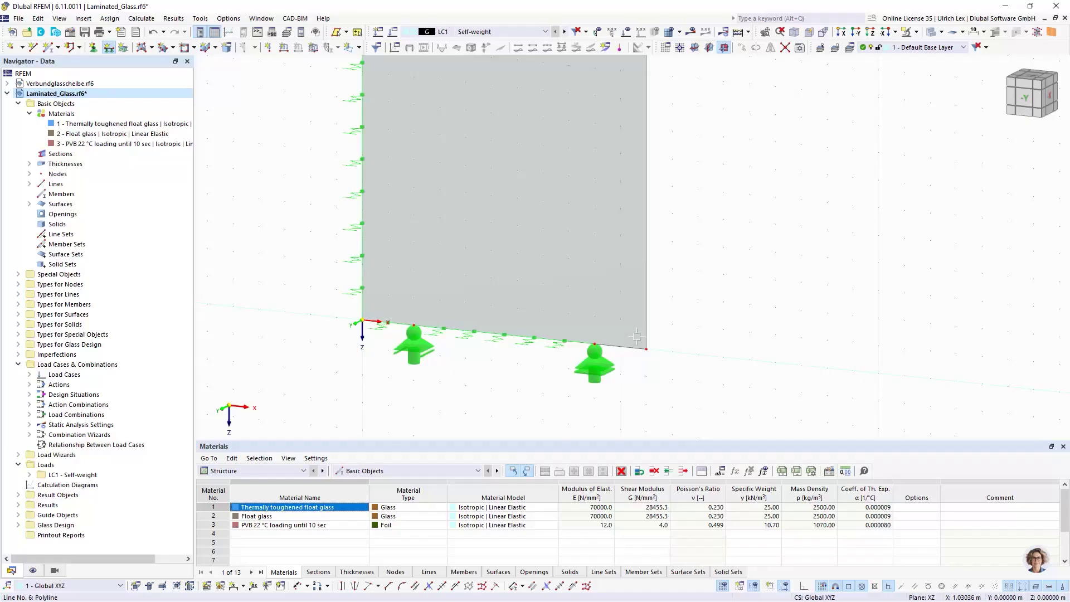
click(647, 309)
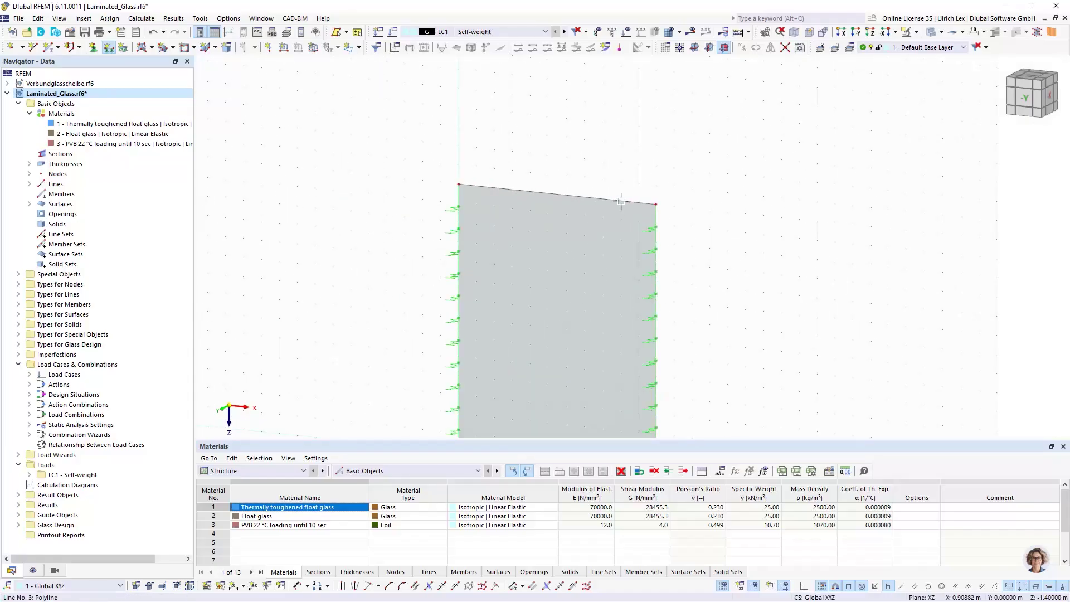
click(621, 204)
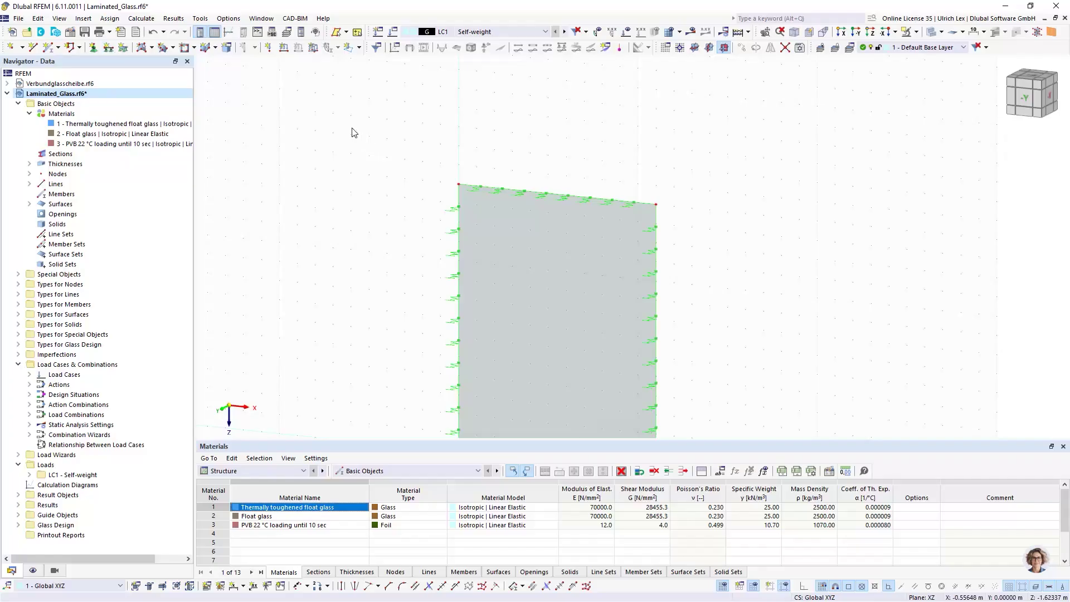
scroll(352, 133, down, 2)
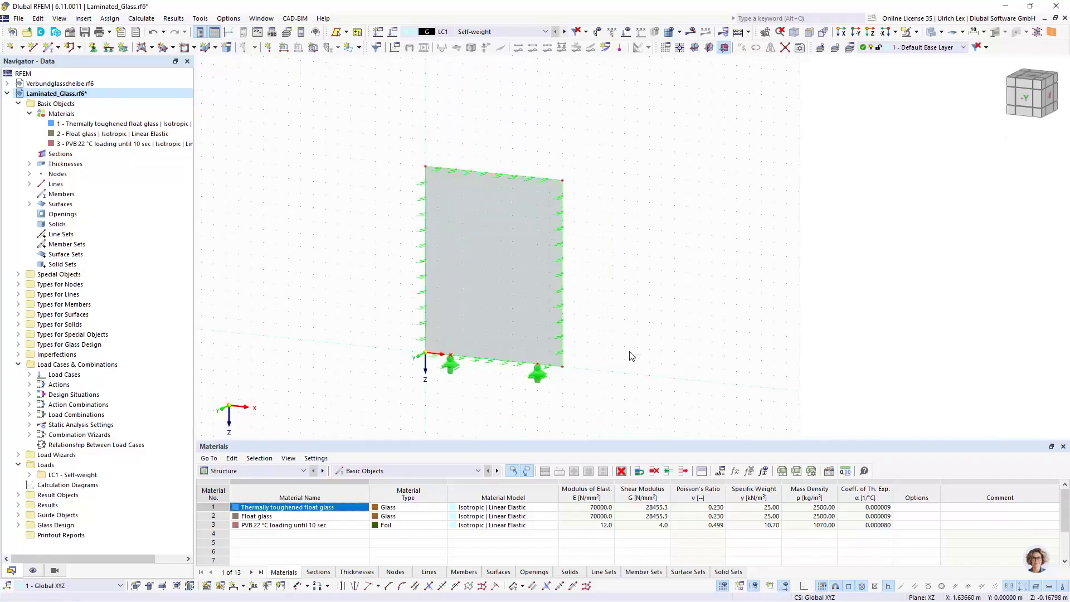
ctrl+middle_drag(631, 355, 576, 345)
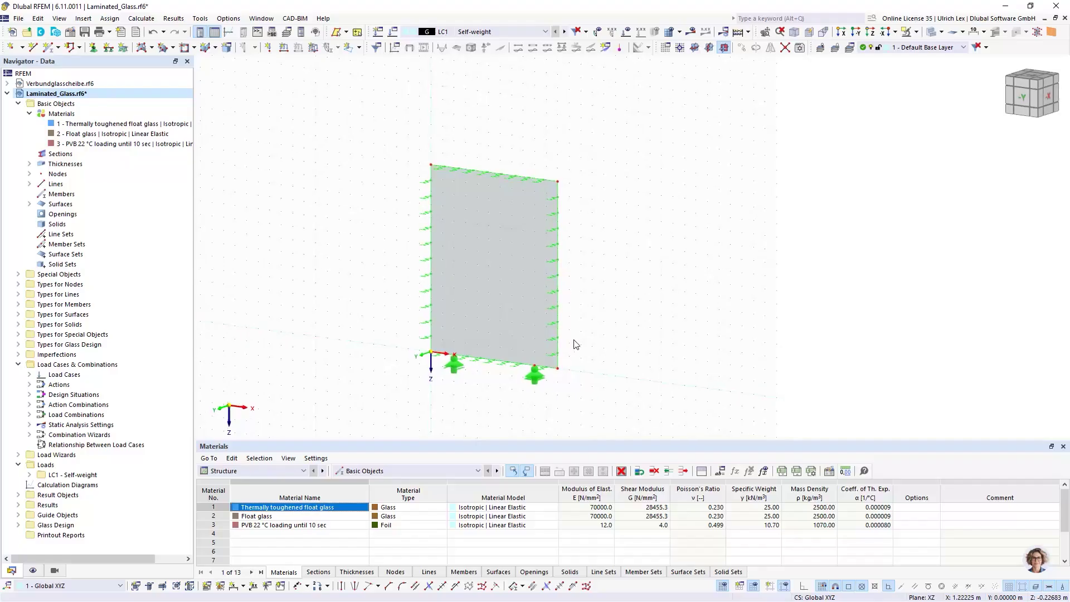
scroll(580, 346, up, 2)
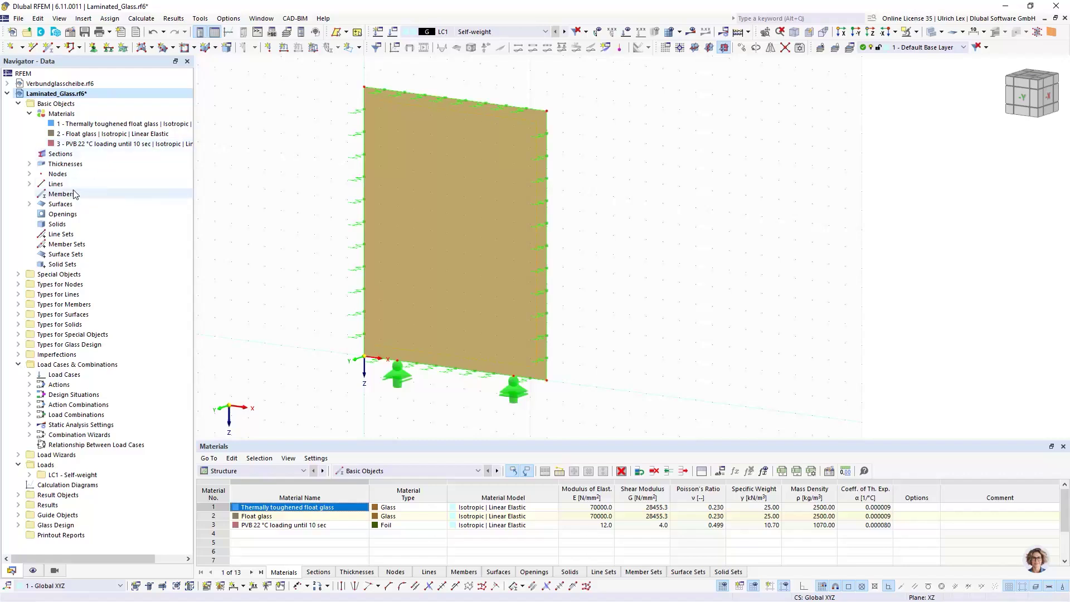
Locate the glass composition among the model's thicknesses and inspect the pane surface
click(30, 163)
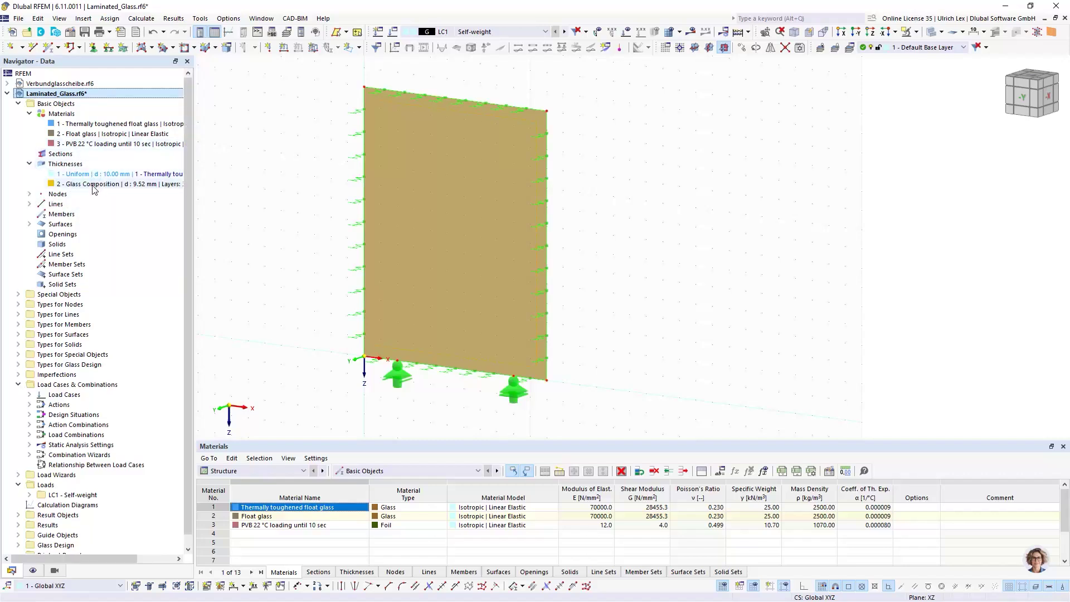
click(92, 185)
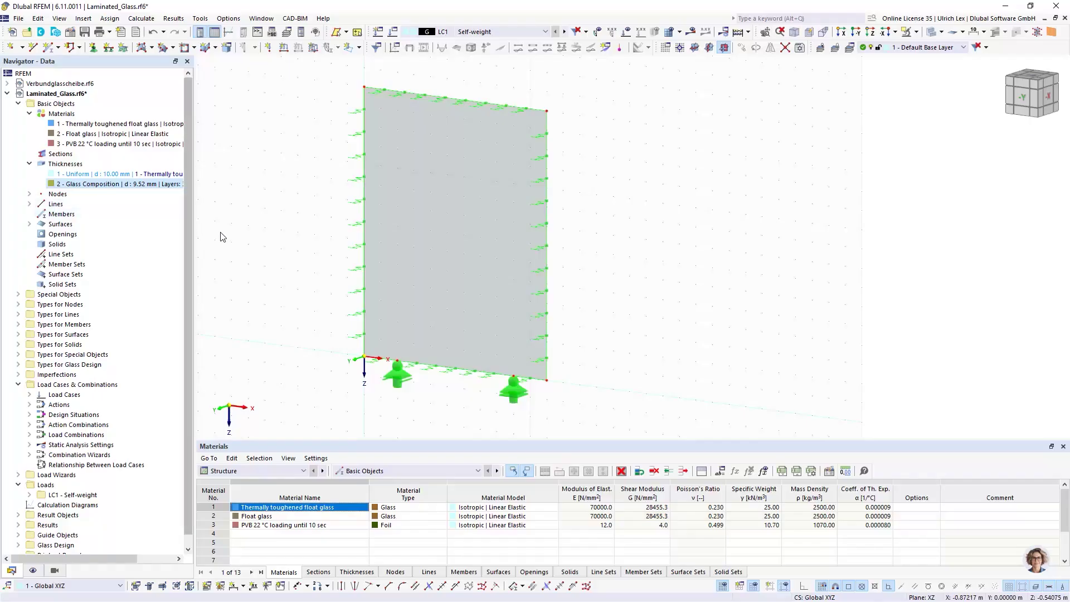
scroll(339, 156, down, 2)
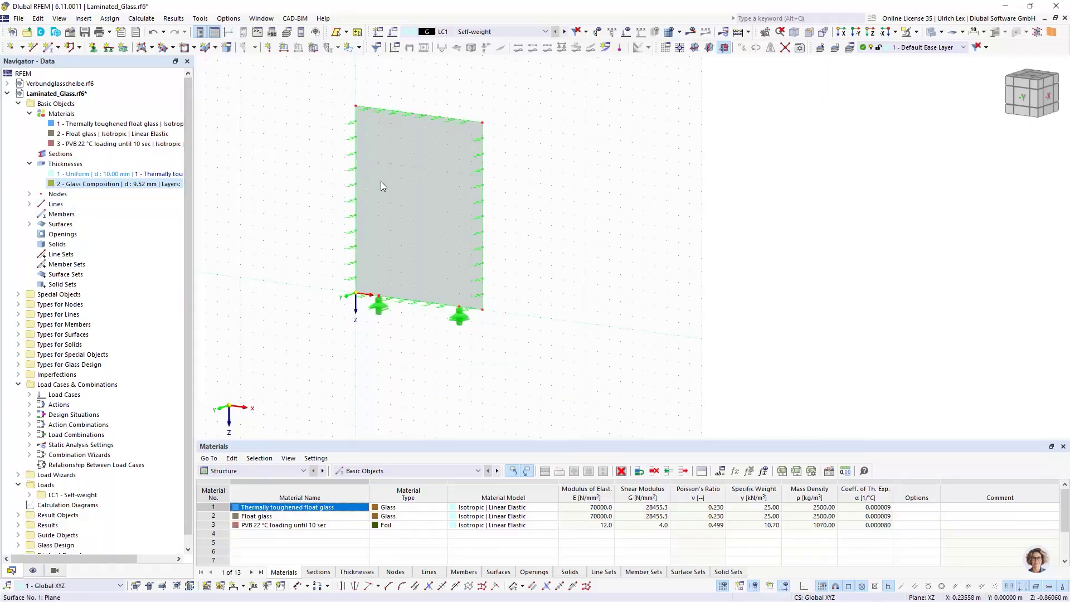
mouse_move(372, 196)
Place three nodes in the XY work plane: on the X-axis at about 2 m and 3 m, and at X 2.5 m, Y -0.4 m
click(695, 48)
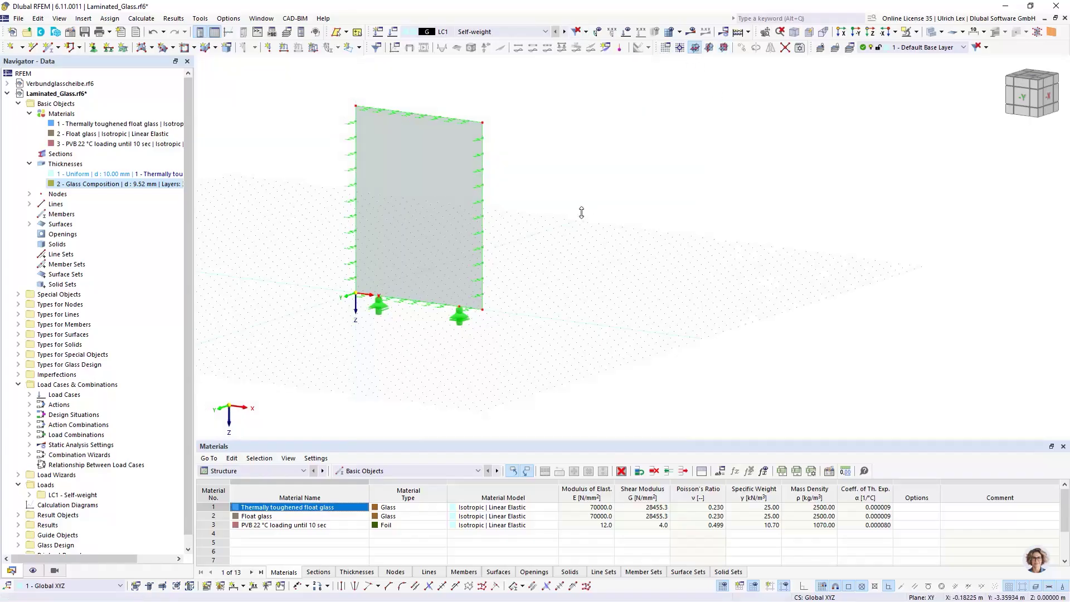
scroll(644, 285, up, 1)
ctrl+middle_drag(644, 285, 462, 263)
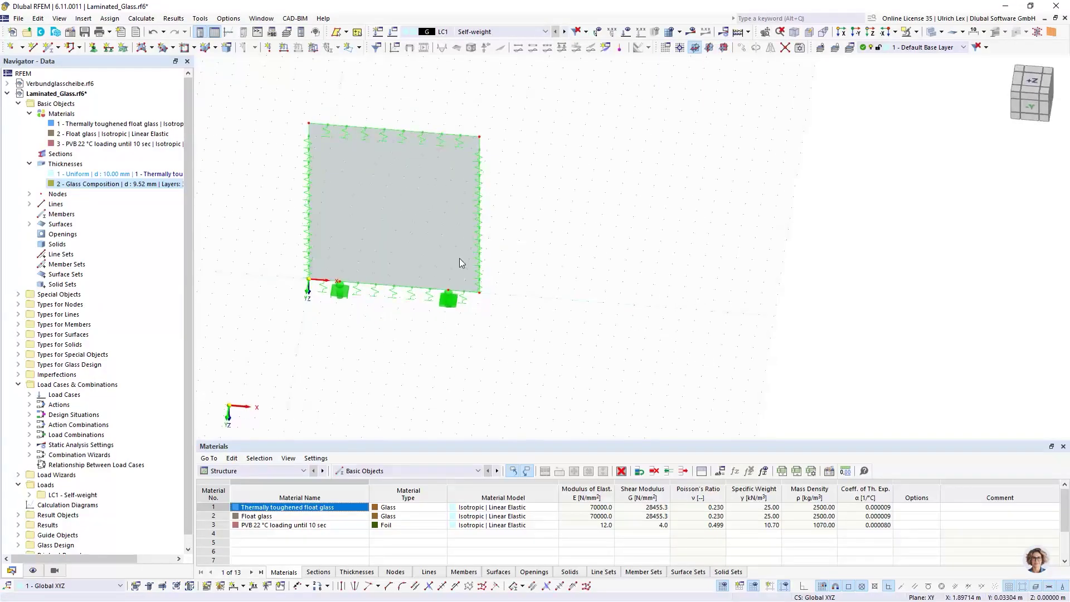
click(12, 48)
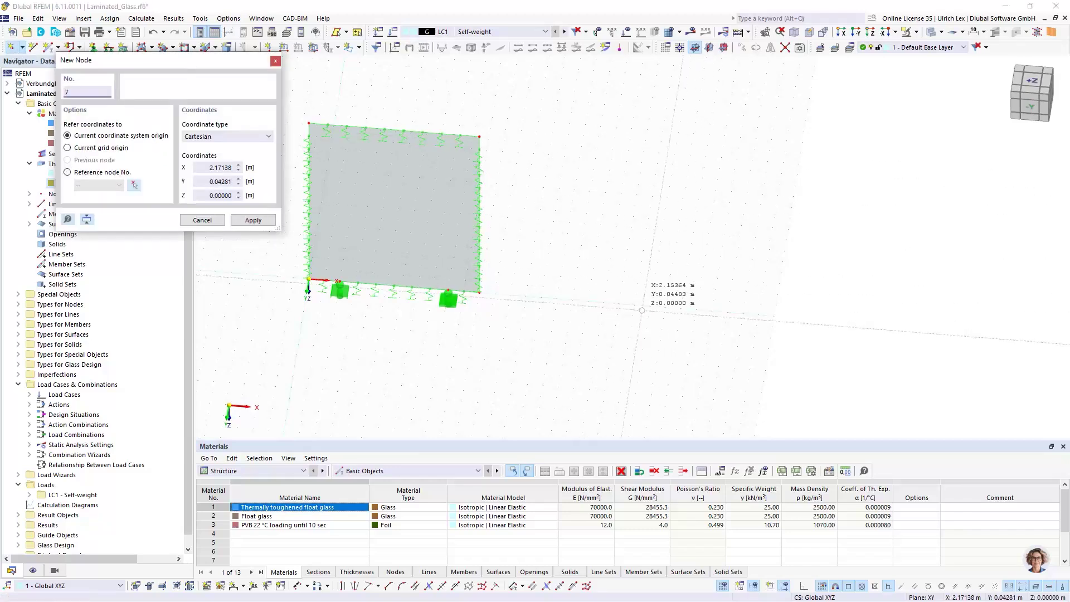
click(619, 303)
scroll(778, 321, up, 1)
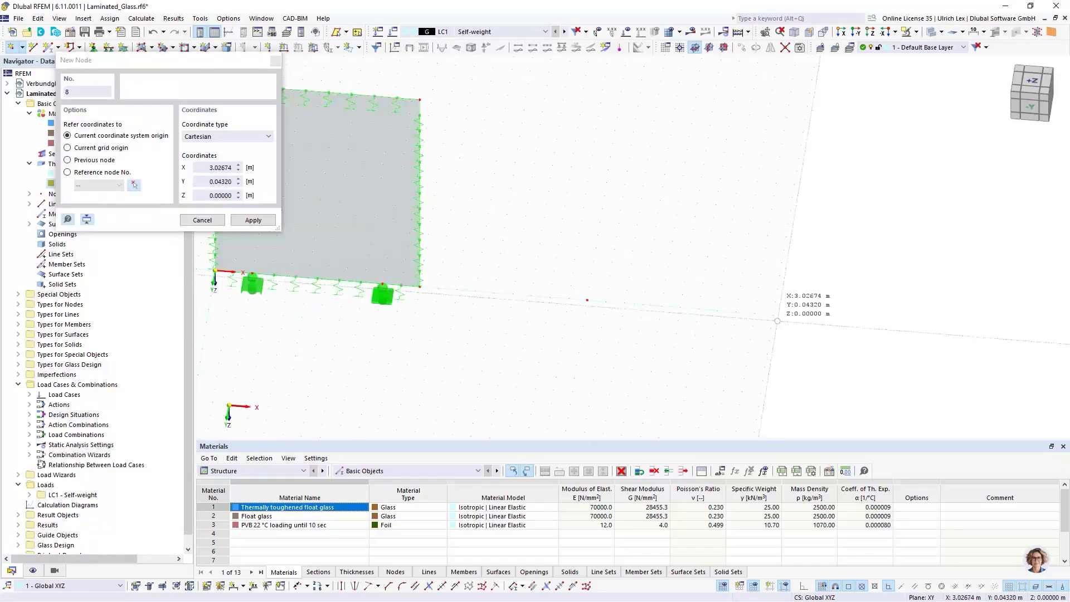
scroll(778, 321, up, 1)
click(773, 314)
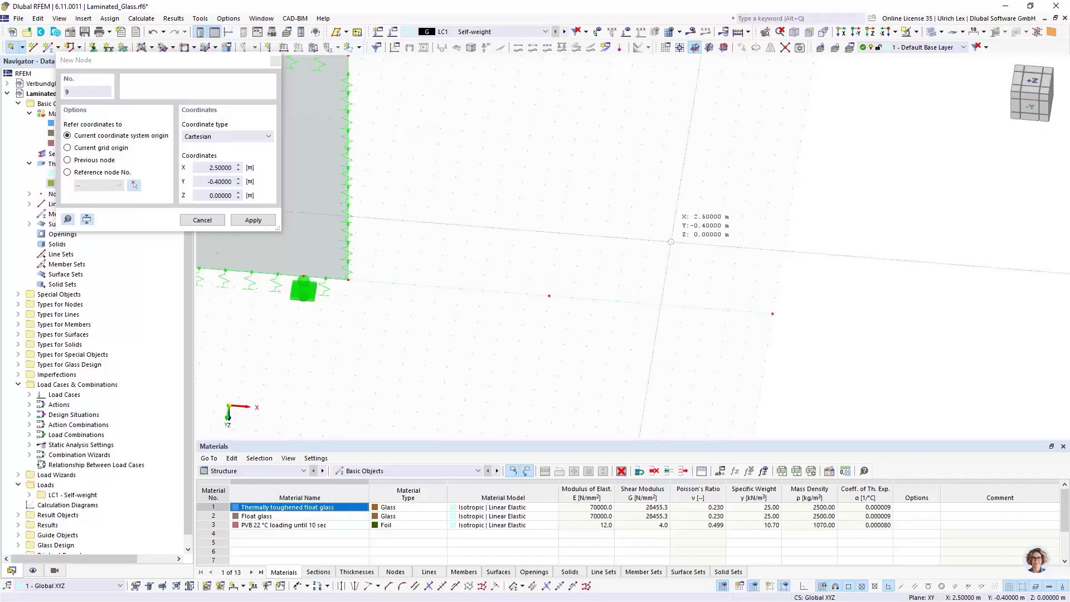
click(671, 242)
key(Escape)
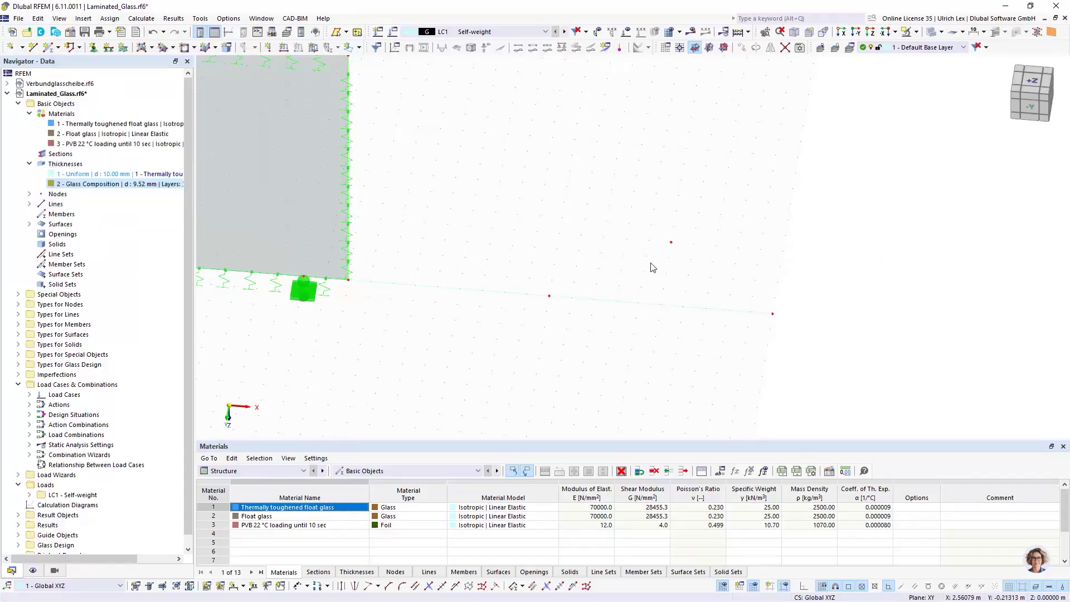
Draw an arc via centre node at X 2.5 m, Y -0.4 m, from the node at X 3 m to the node at X 2 m
click(80, 48)
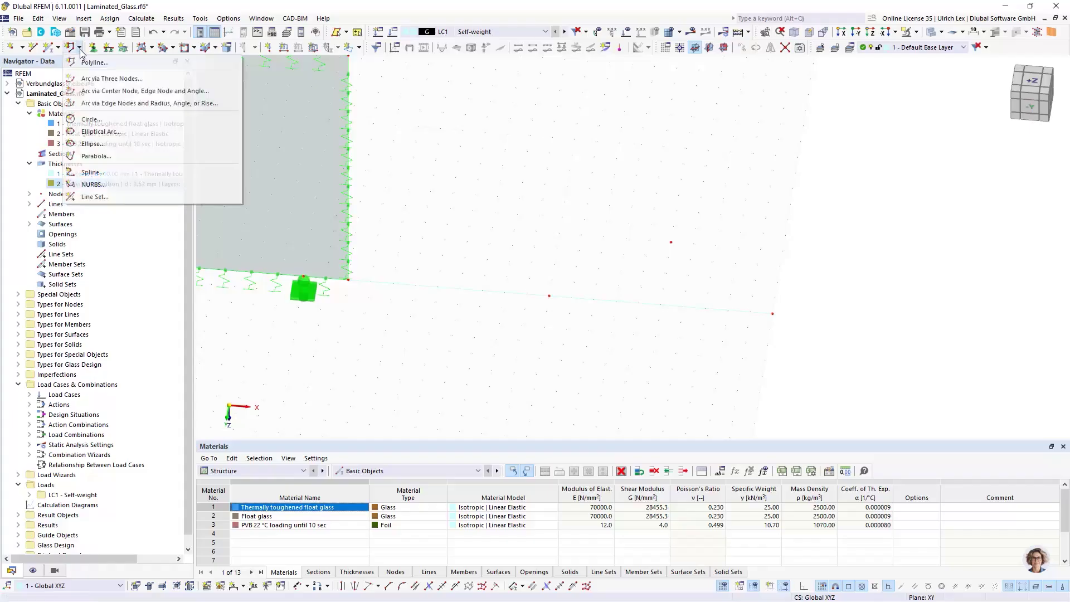
click(100, 92)
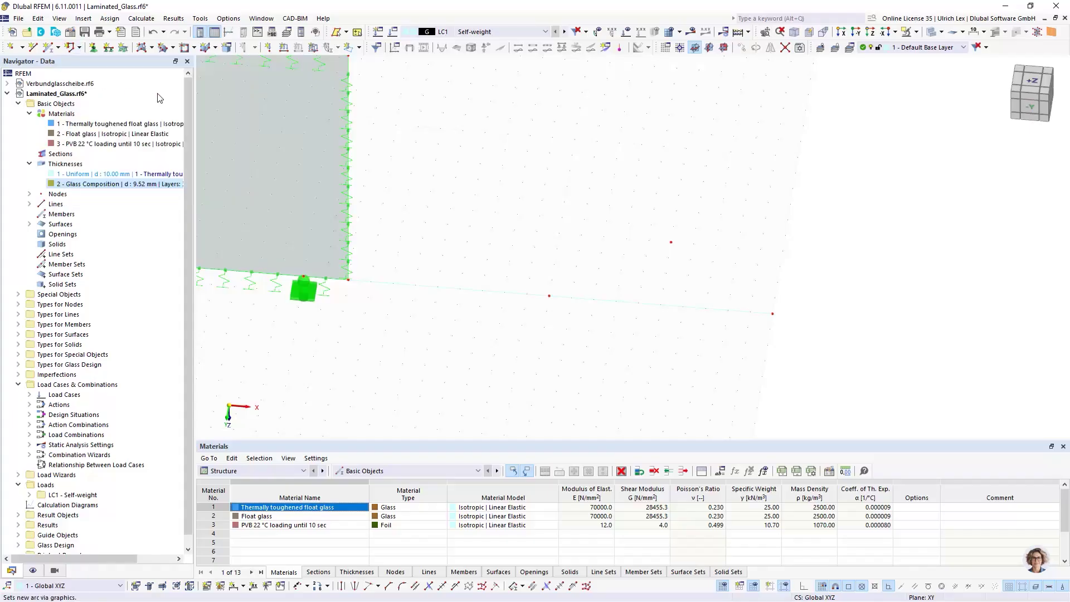
click(671, 242)
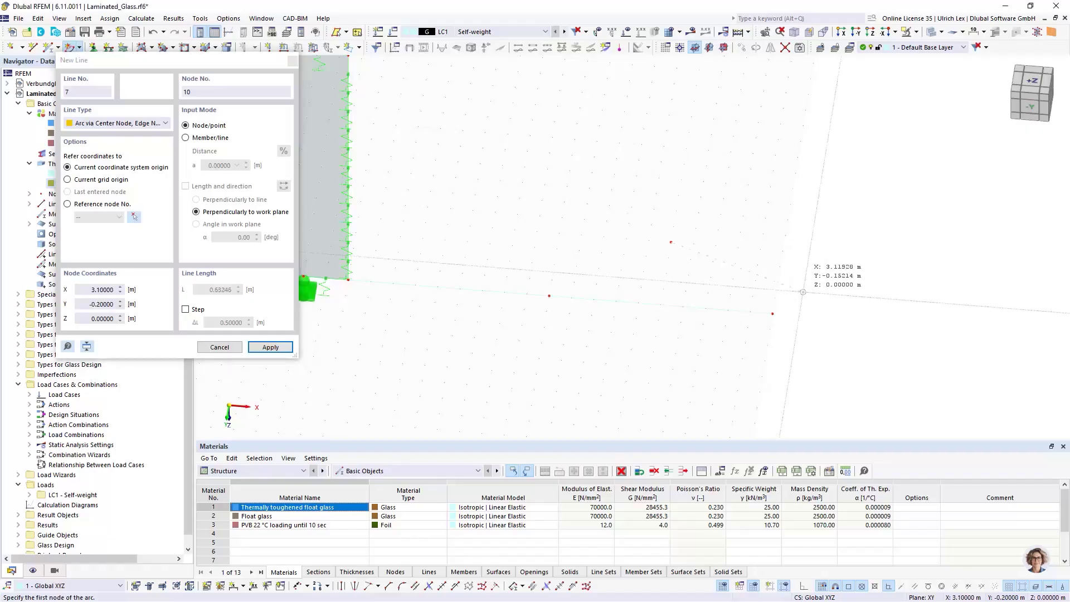
click(773, 313)
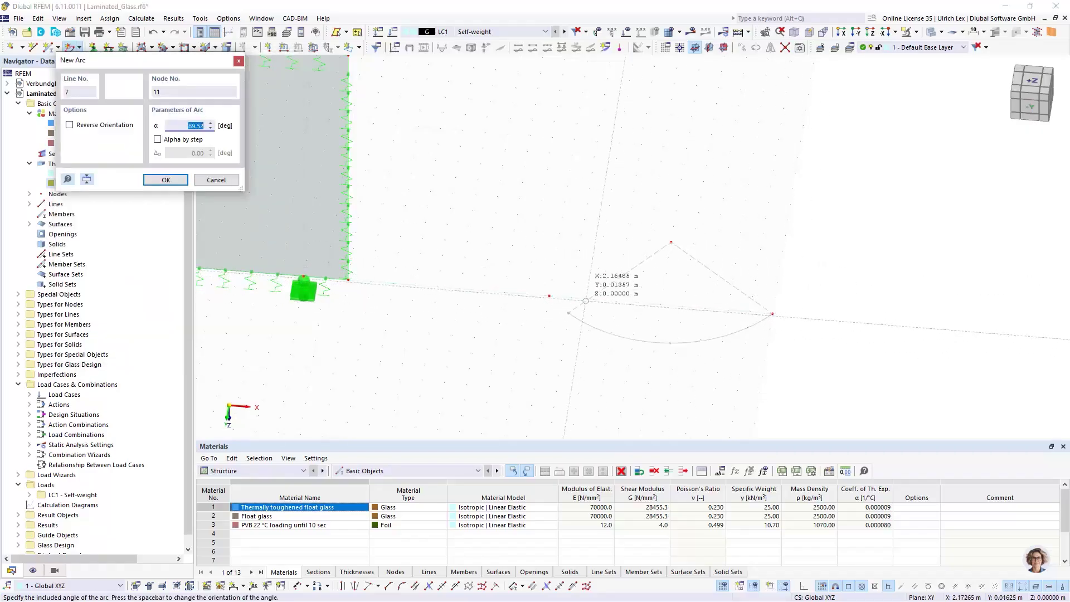
click(549, 296)
key(Escape)
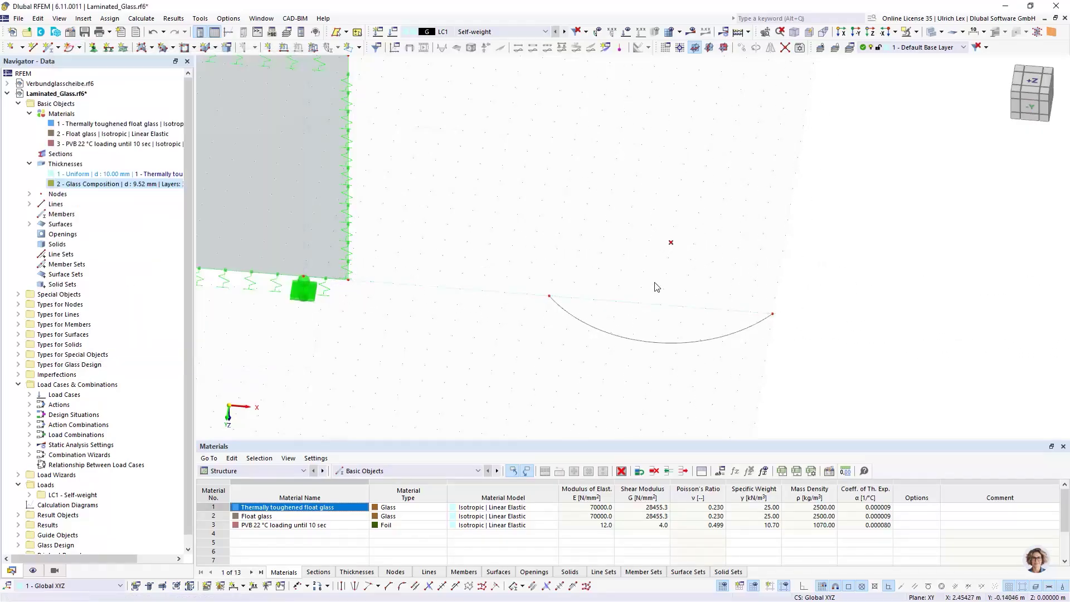
Copy the arc with its nodes once by a displacement vector of -1.4 m in Z
scroll(657, 287, down, 2)
ctrl+middle_drag(658, 318, 641, 283)
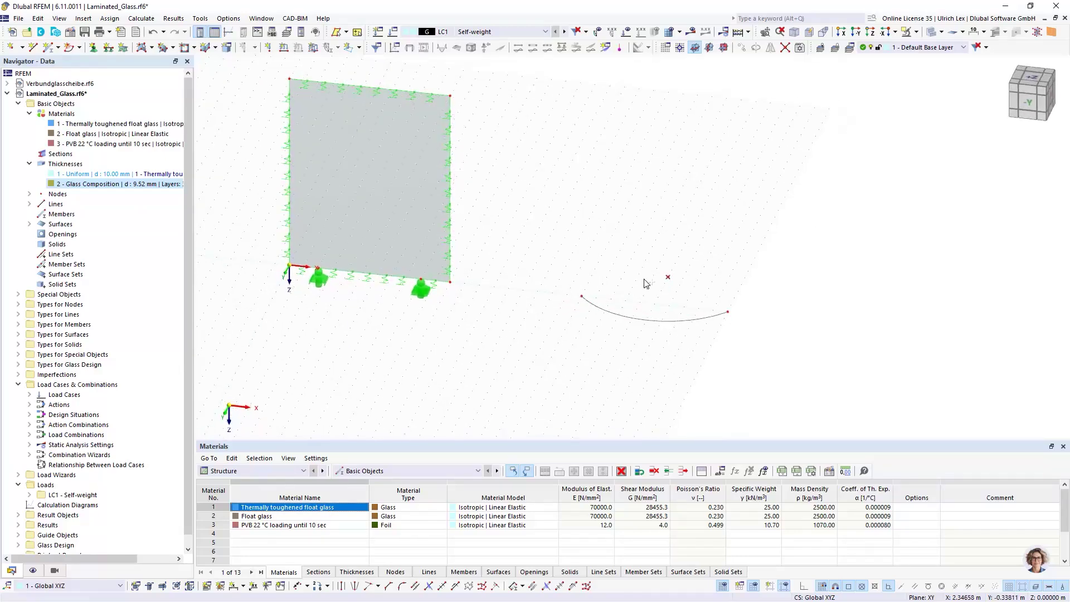
drag(552, 228, 780, 355)
click(741, 49)
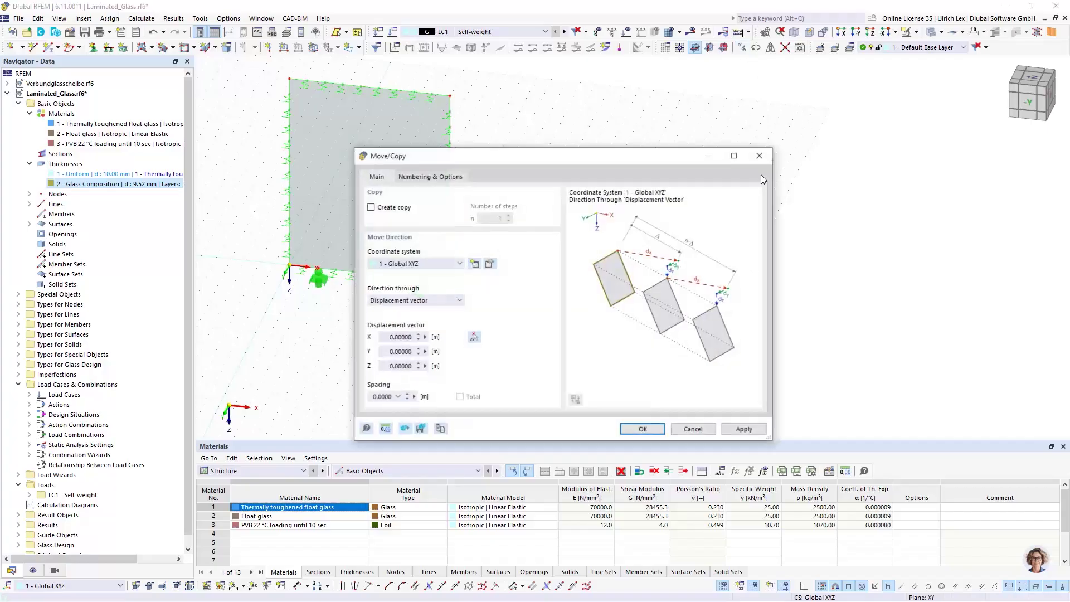
click(371, 208)
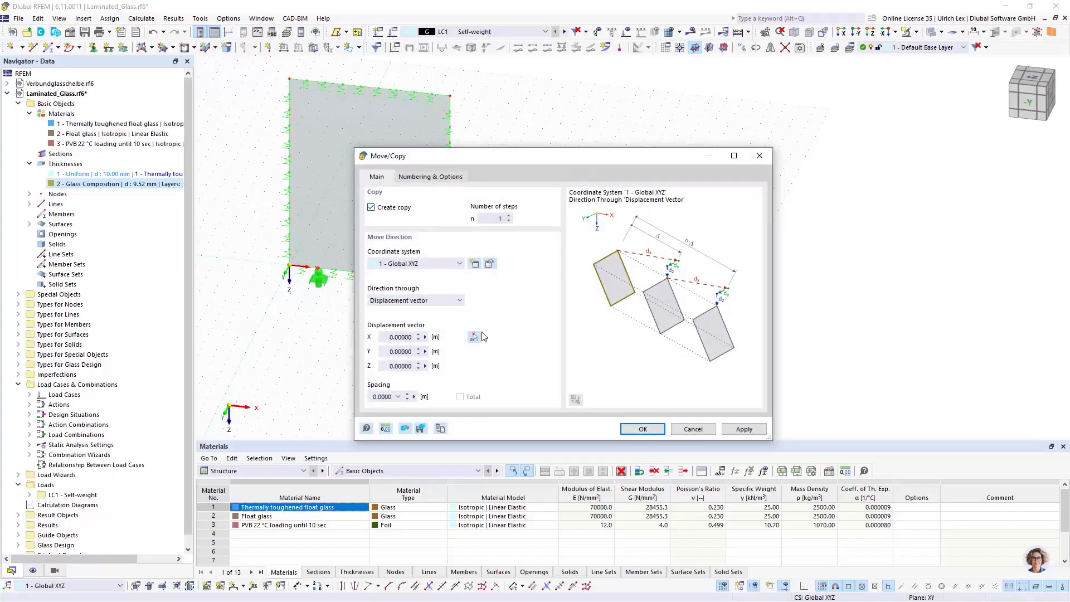
drag(389, 367, 438, 368)
key(BackSpace)
click(643, 429)
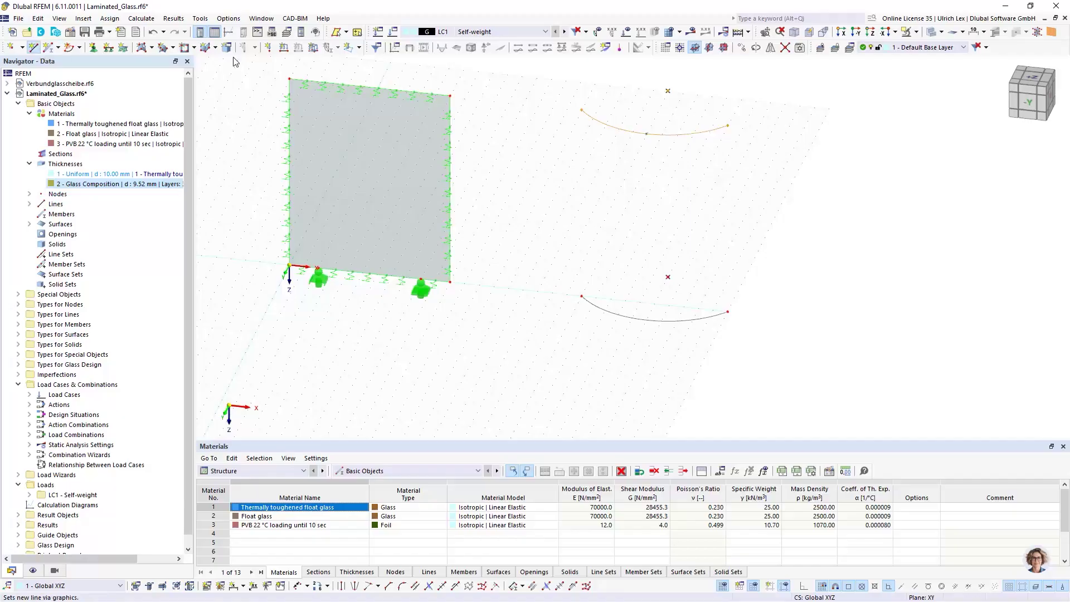
Draw two vertical single lines joining the matching end nodes of the lower and upper arcs
click(33, 47)
click(592, 279)
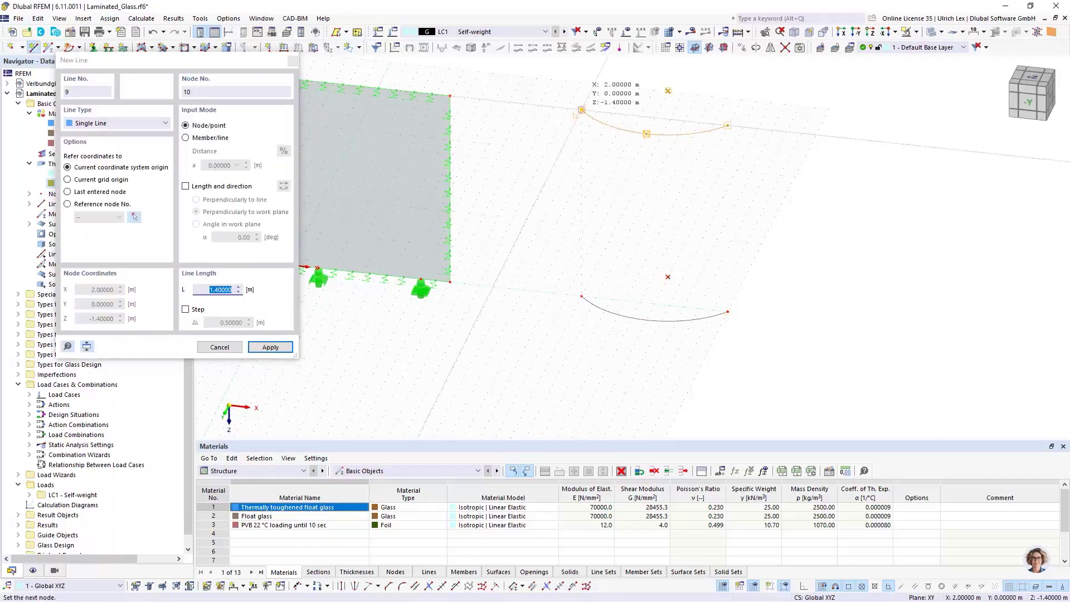
click(582, 110)
click(727, 311)
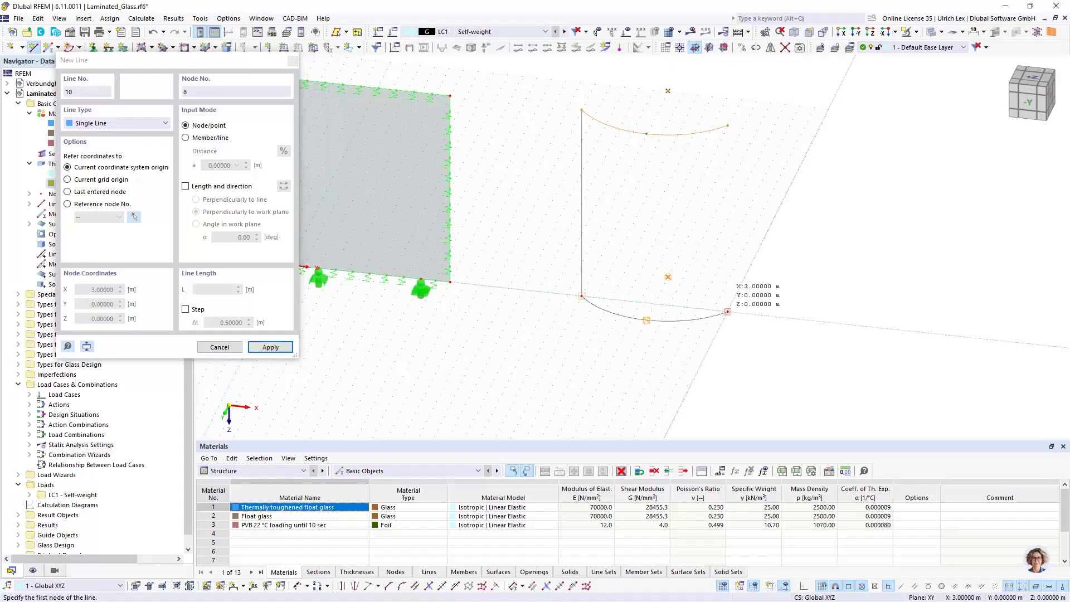
click(727, 126)
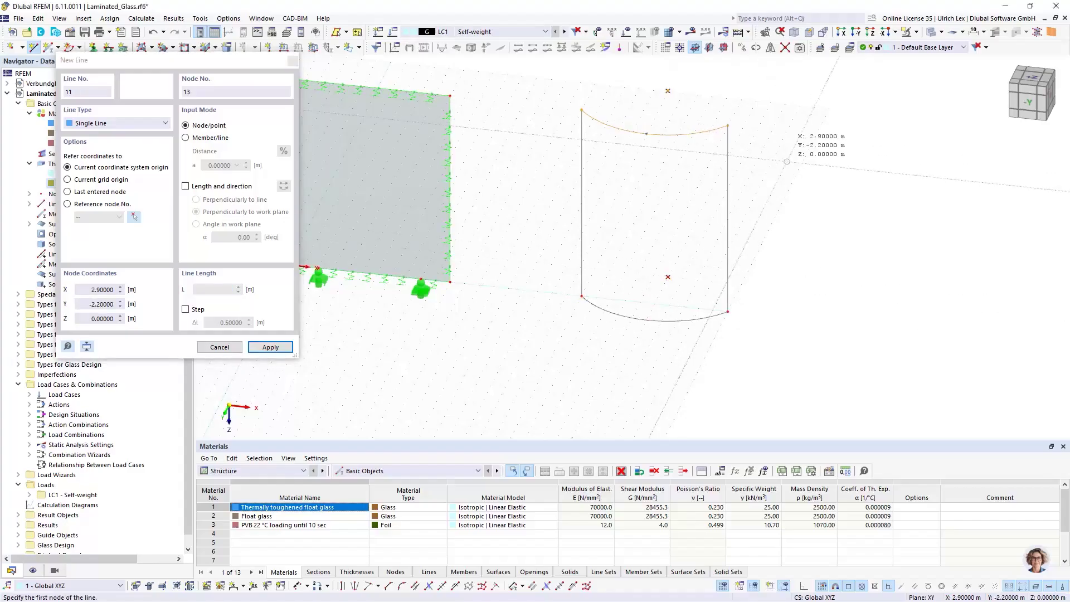
key(Escape)
Create a quadrangle surface bounded by the two arcs and two vertical lines, using the 9.52 mm Glass Composition thickness
ctrl+middle_drag(809, 304, 728, 256)
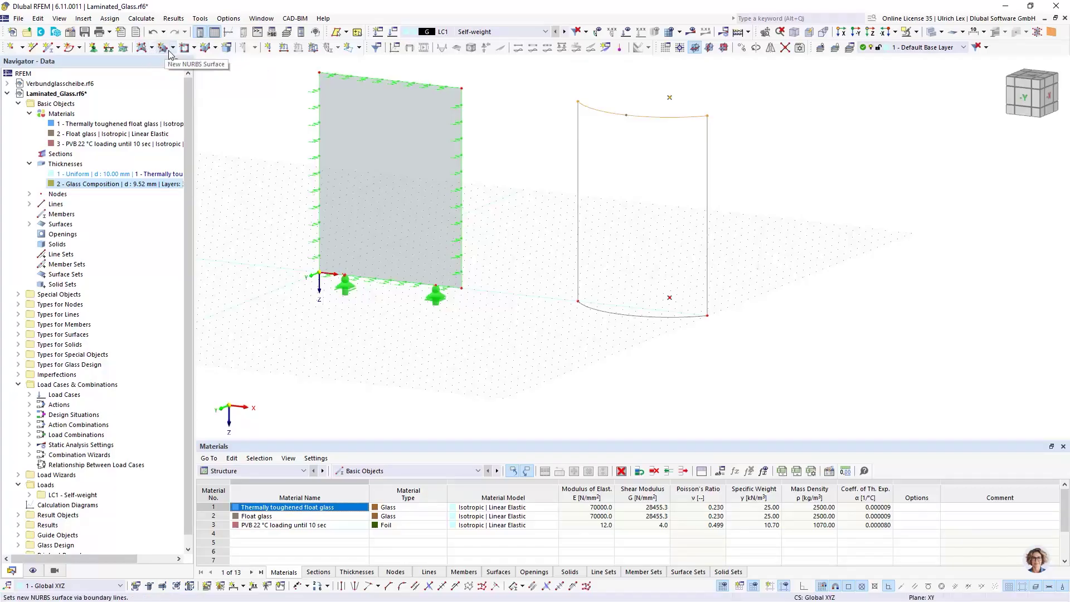
click(216, 48)
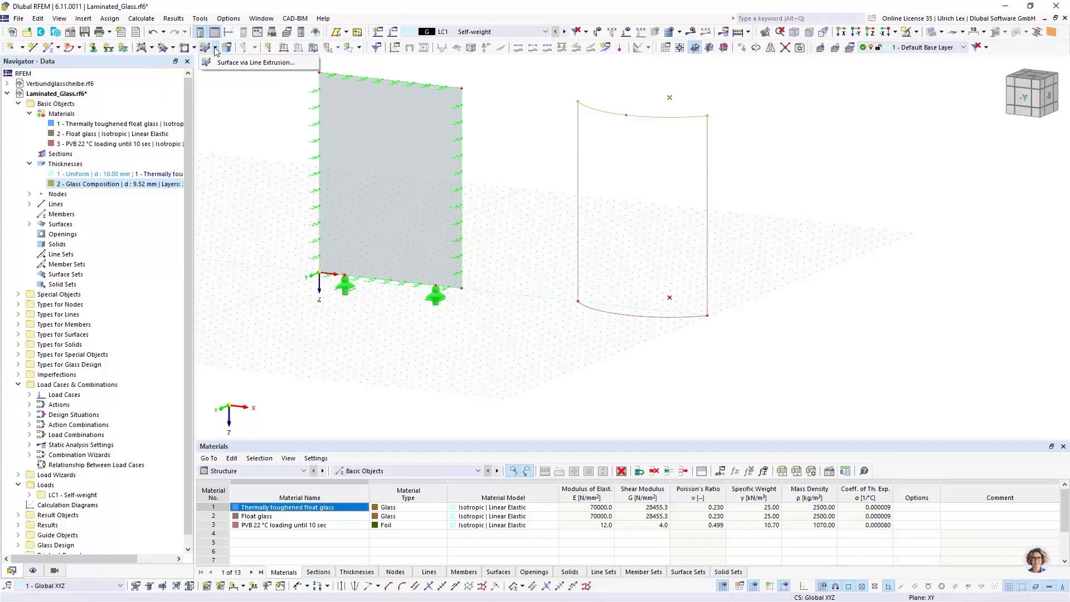
click(174, 48)
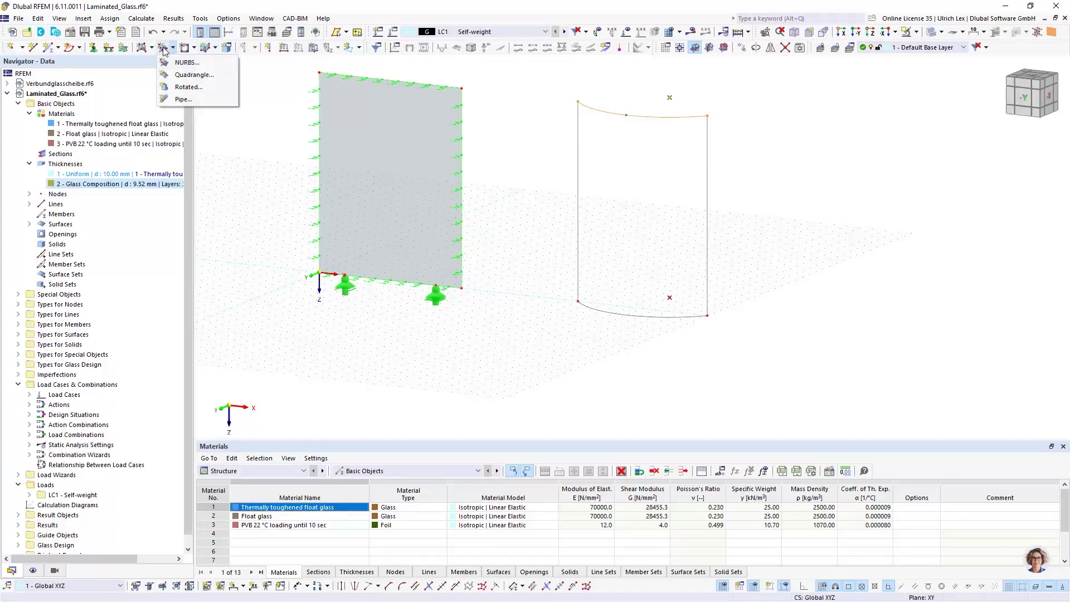
click(191, 75)
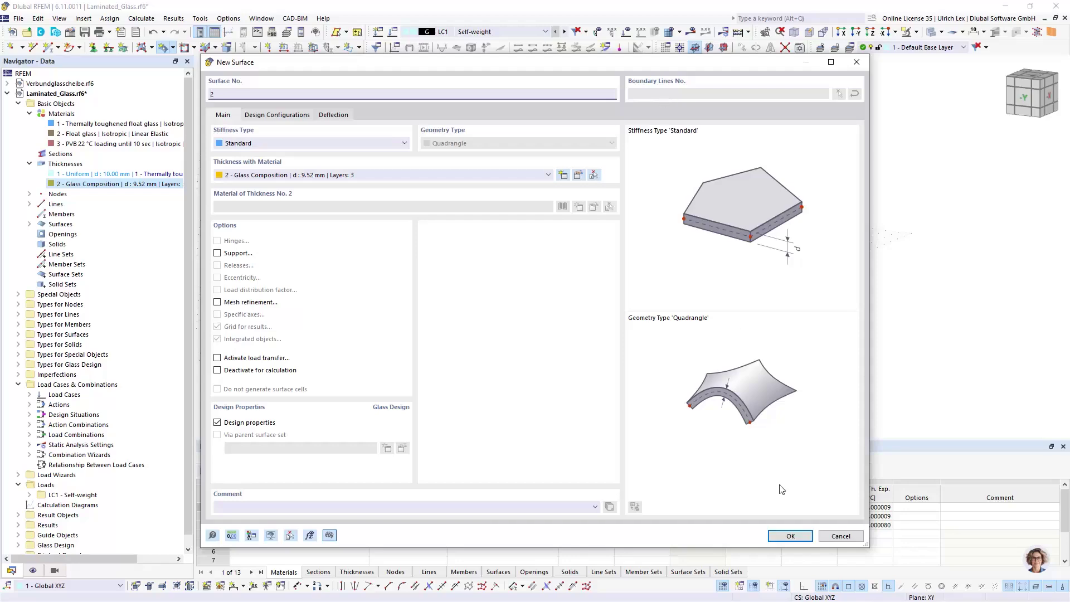
click(790, 537)
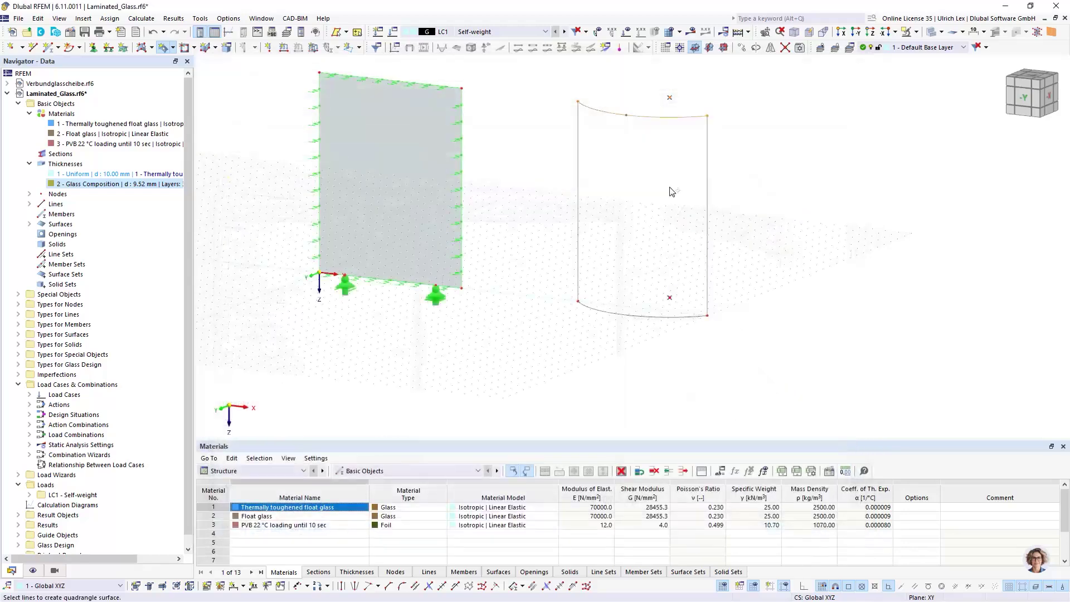
click(585, 198)
key(Escape)
ctrl+middle_drag(776, 193, 801, 206)
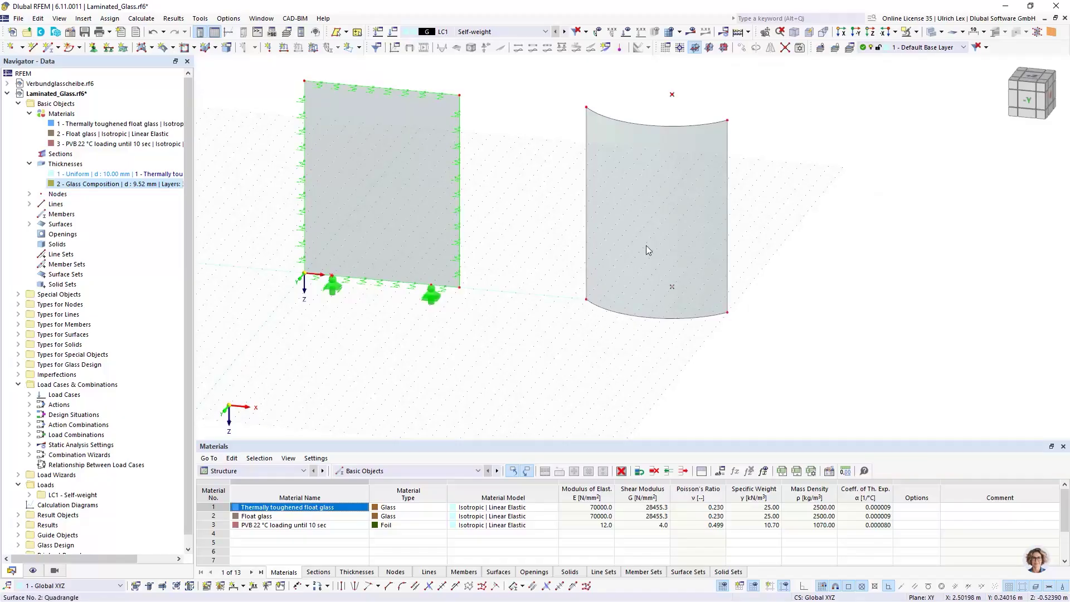
scroll(306, 285, up, 3)
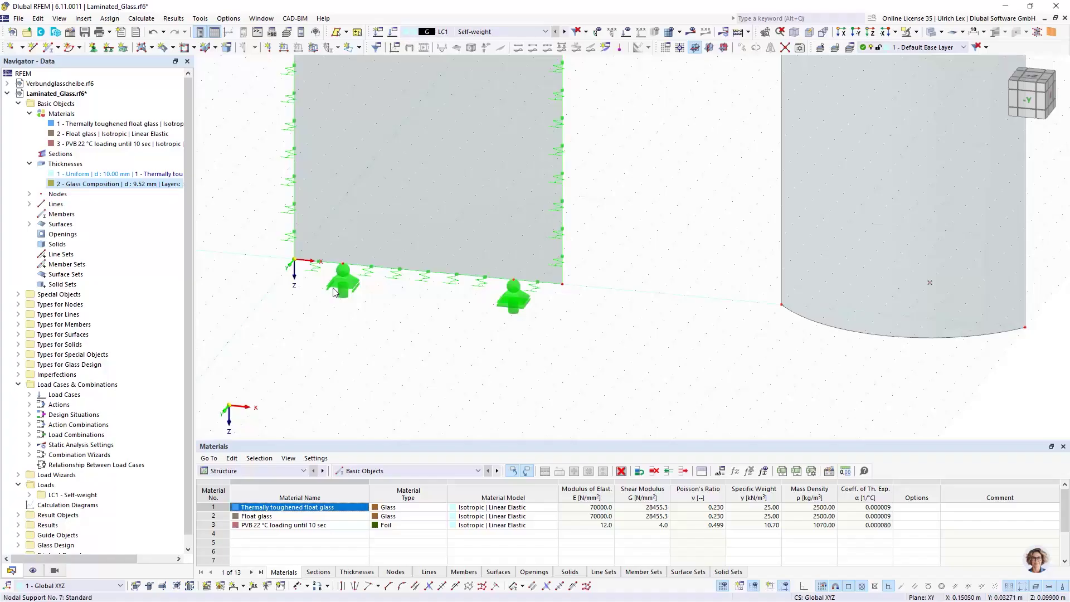
scroll(292, 309, down, 2)
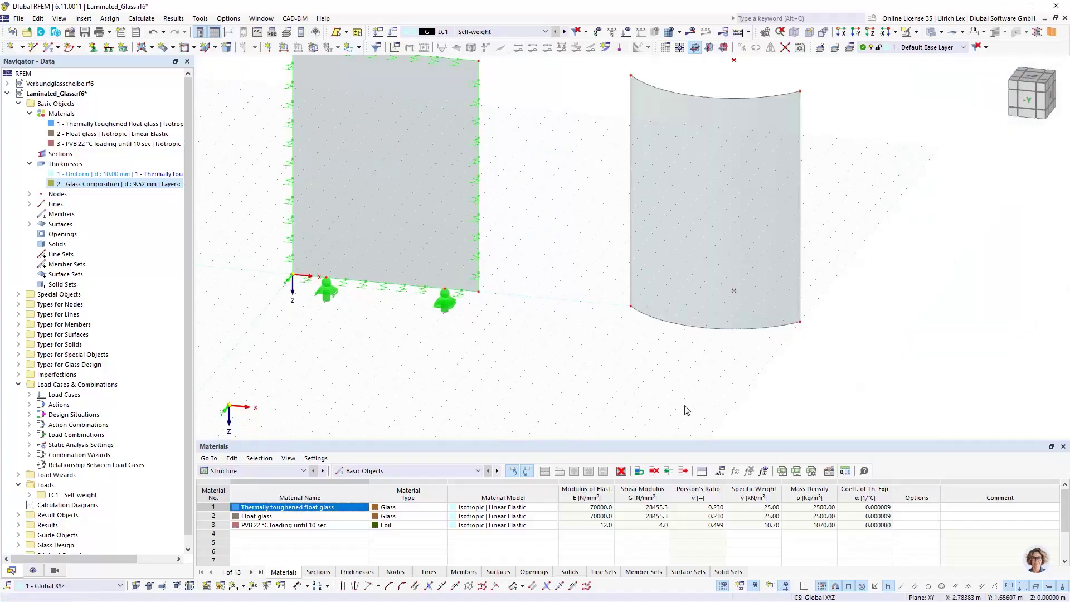
ctrl+middle_drag(686, 407, 642, 378)
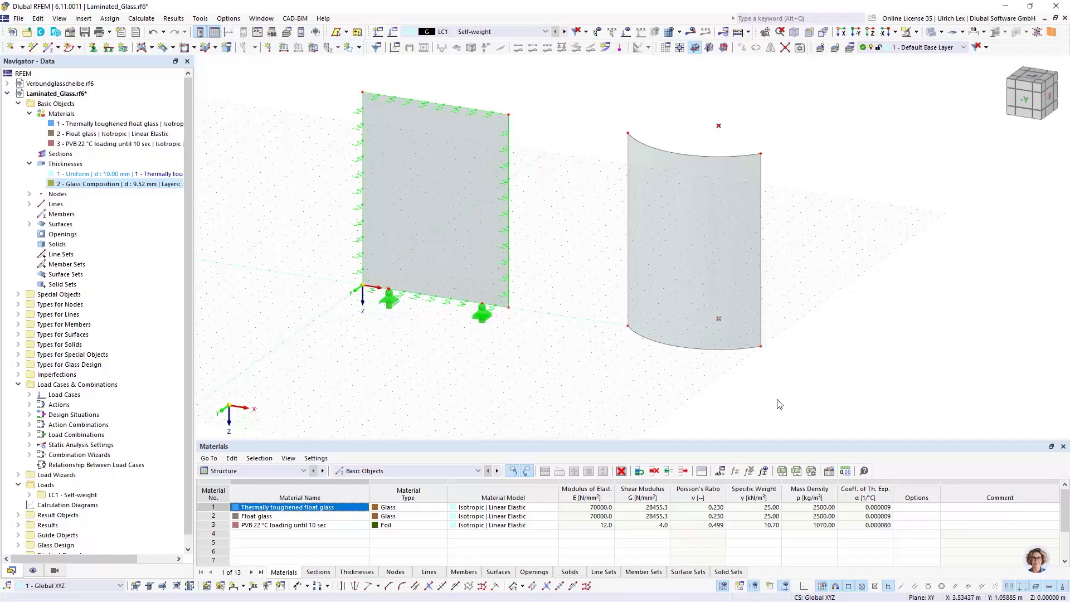
Add an on-line node to the curved pane's bottom arc at 0.2 m from the line start, without dividing the line
scroll(787, 399, up, 1)
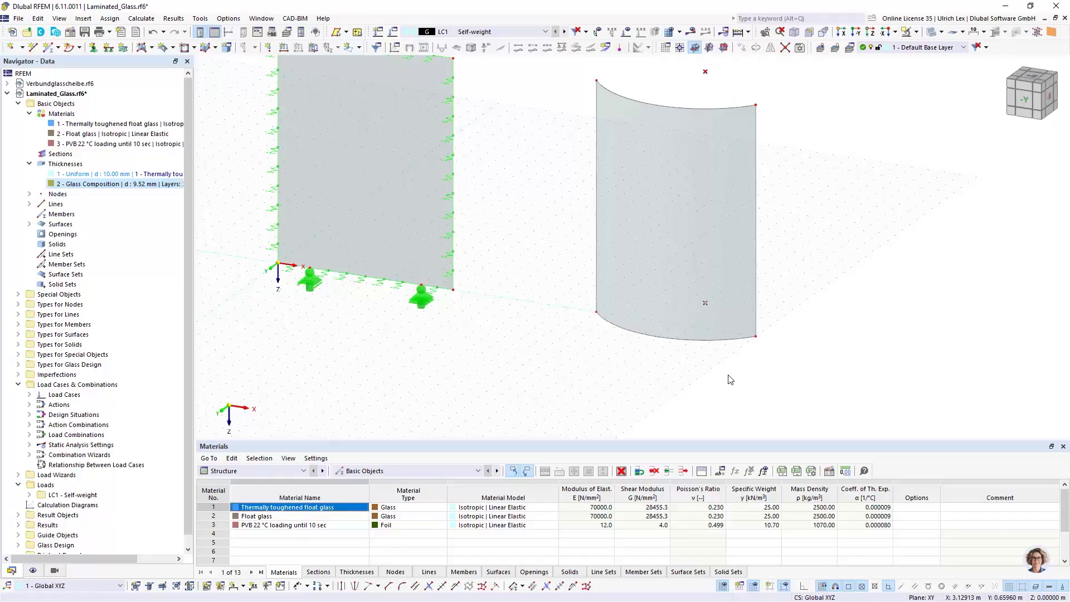
scroll(727, 372, up, 1)
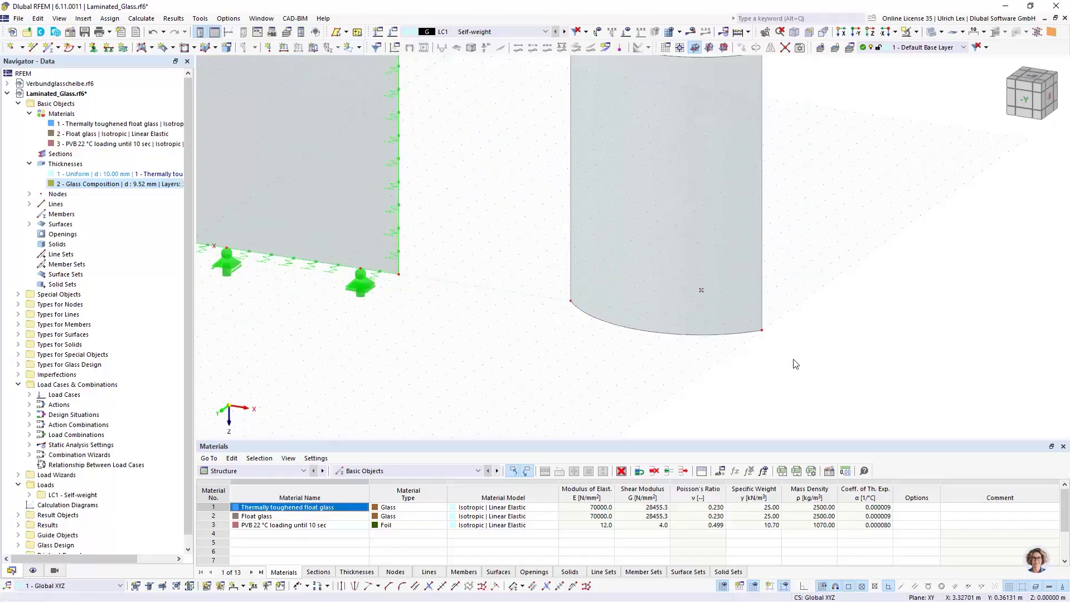
right_click(682, 337)
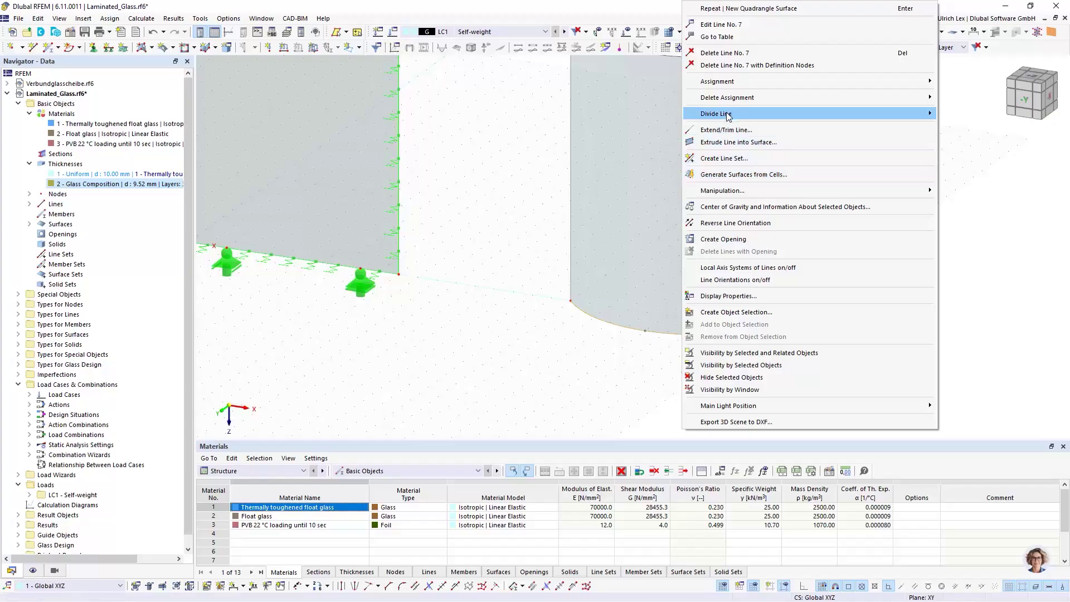
mouse_move(775, 114)
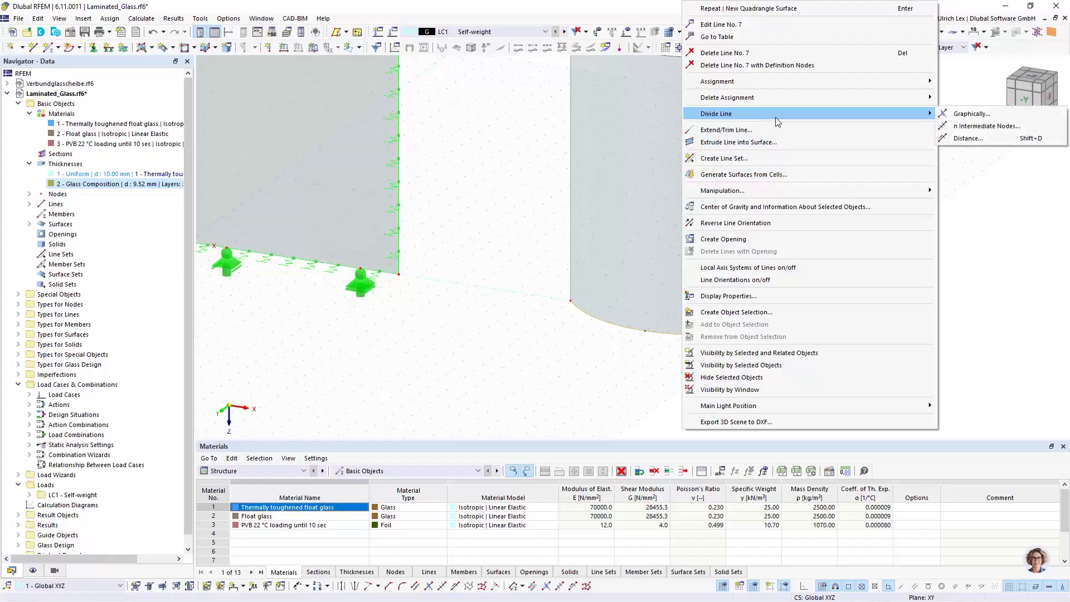
click(971, 138)
drag(432, 125, 272, 85)
drag(167, 169, 192, 171)
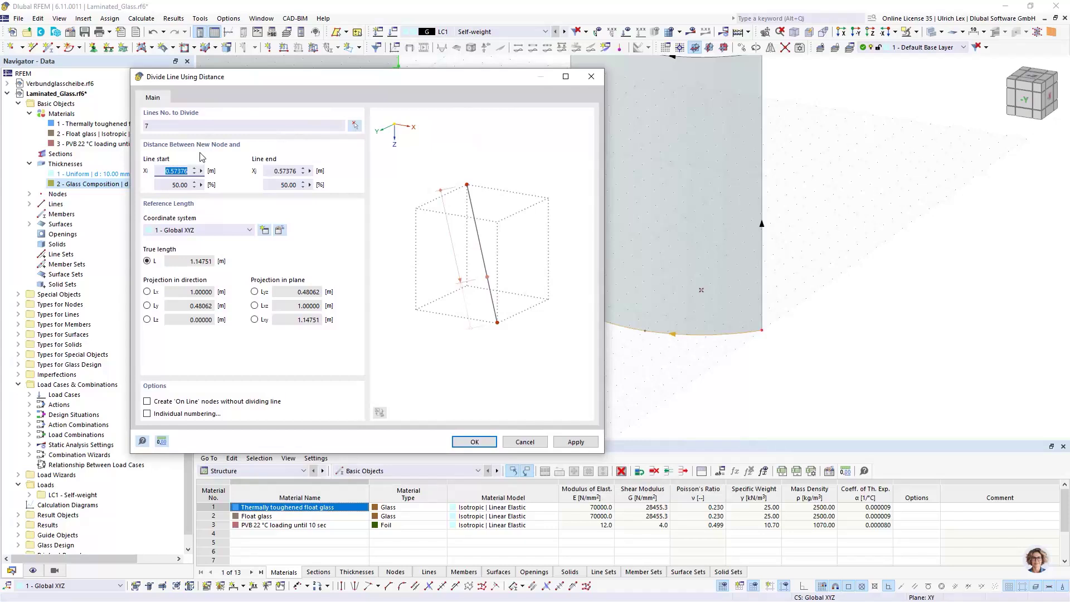
text(0.20000)
click(159, 403)
drag(501, 83, 406, 65)
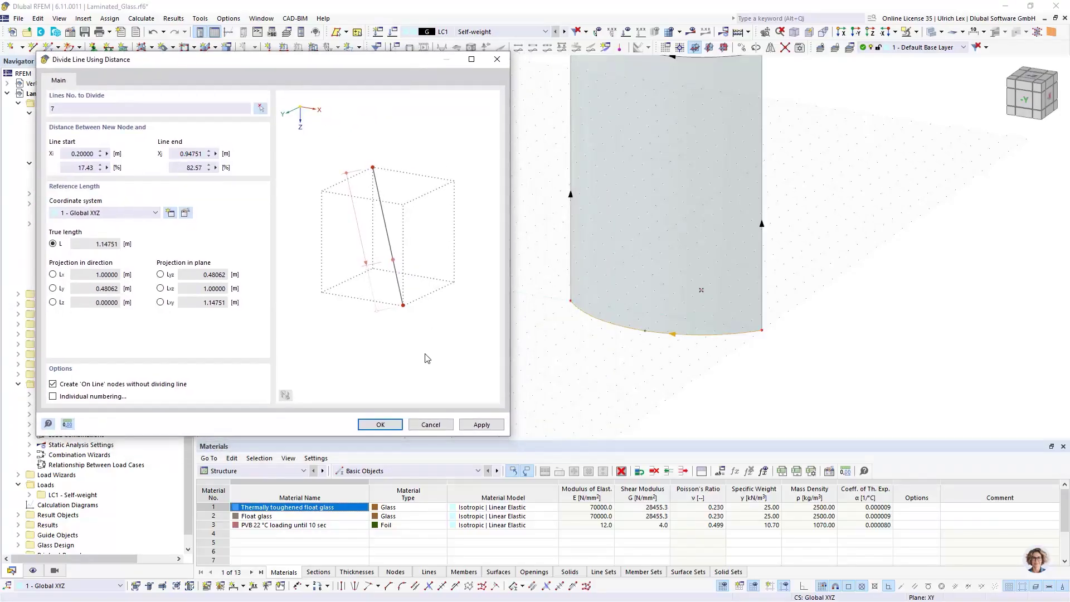
click(475, 427)
click(795, 119)
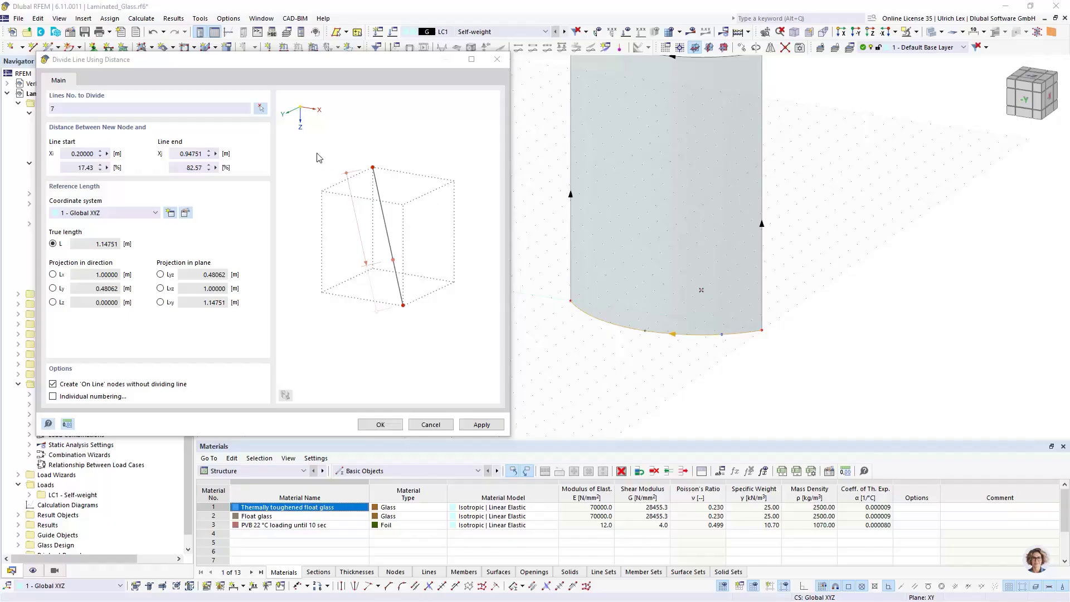
Add a second on-line node to the bottom arc at 0.2 m from the line end
click(176, 157)
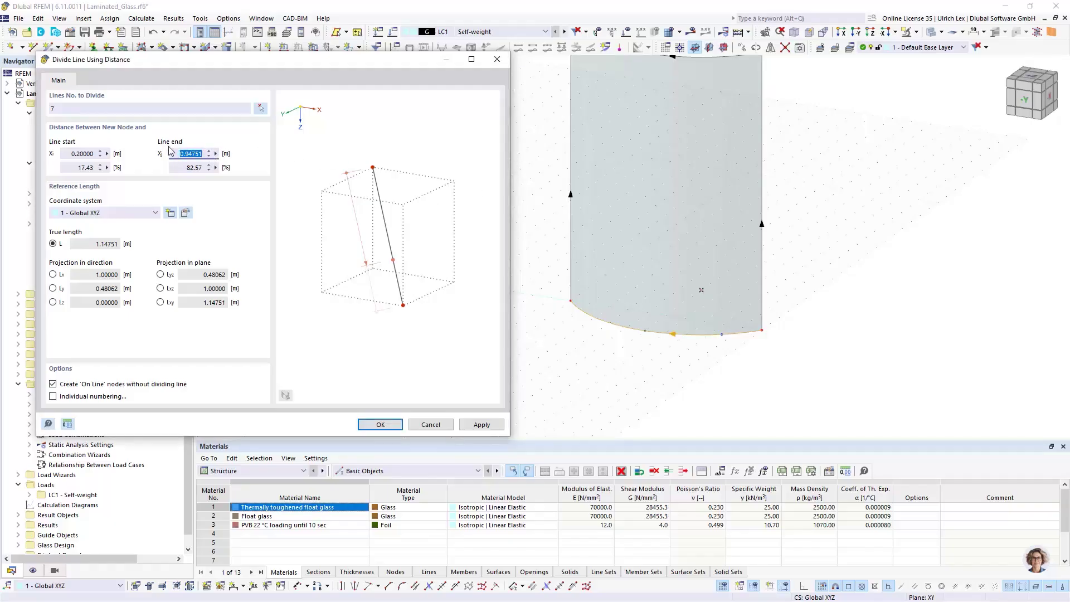
text(0.20000)
click(191, 109)
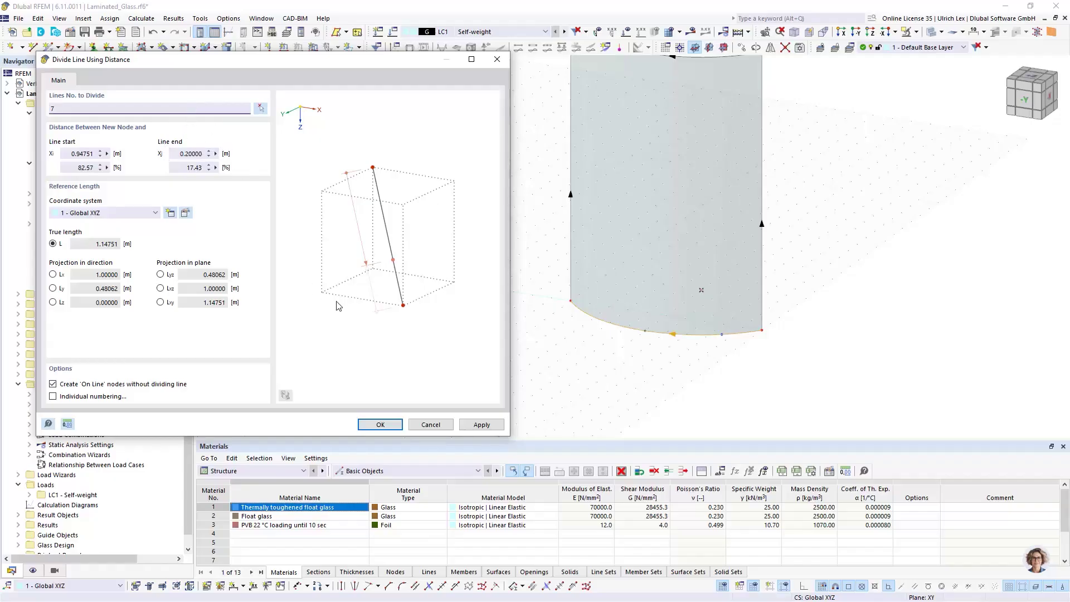
click(482, 425)
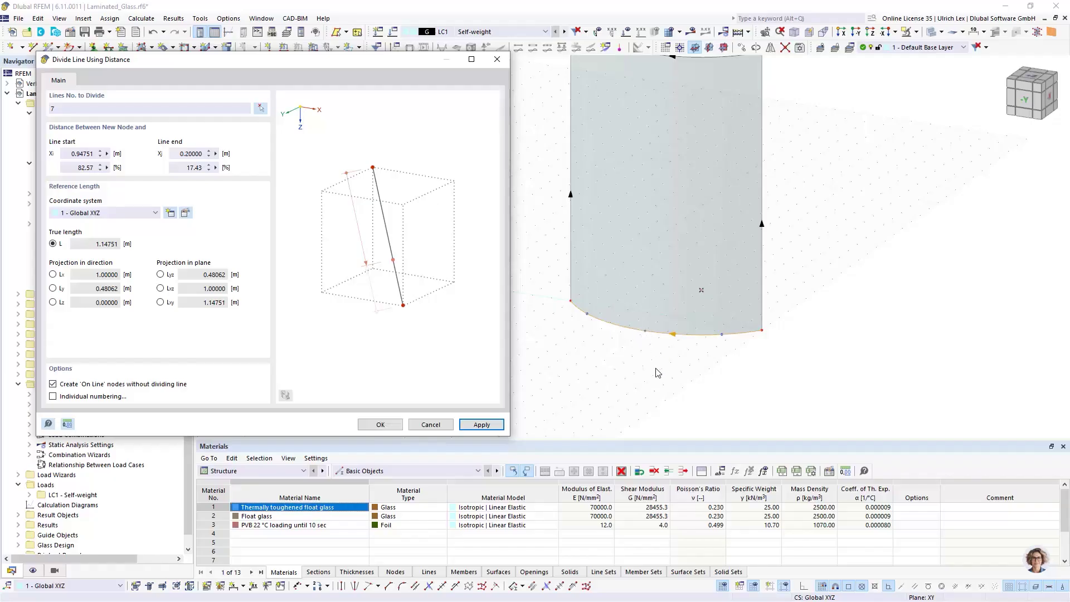
Add a third on-line node to the bottom arc at 0.5 m from the line end
double_click(176, 155)
text(0,5)
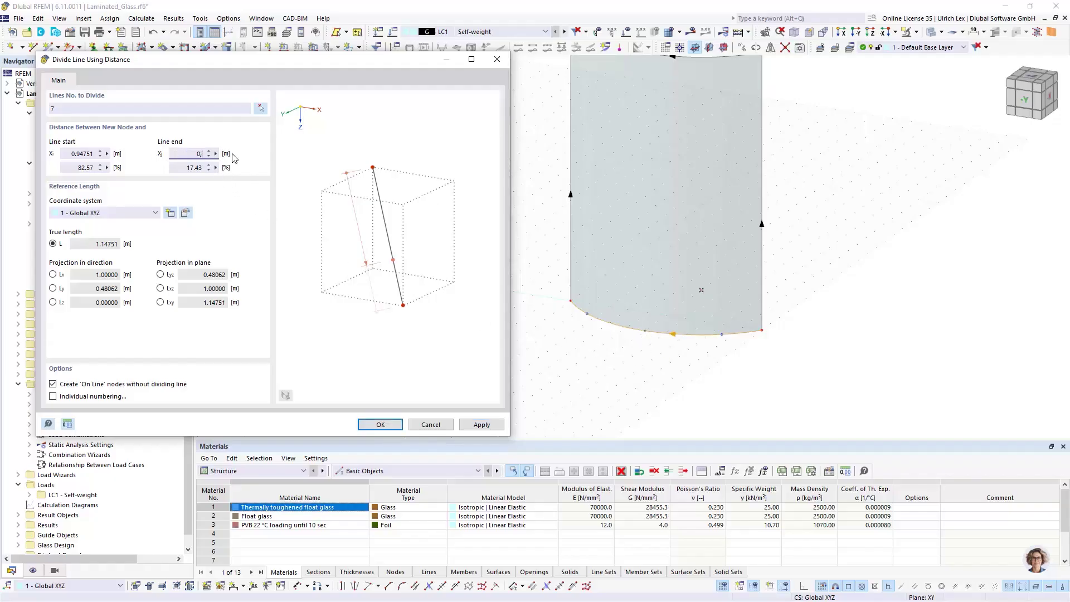
click(190, 167)
click(380, 424)
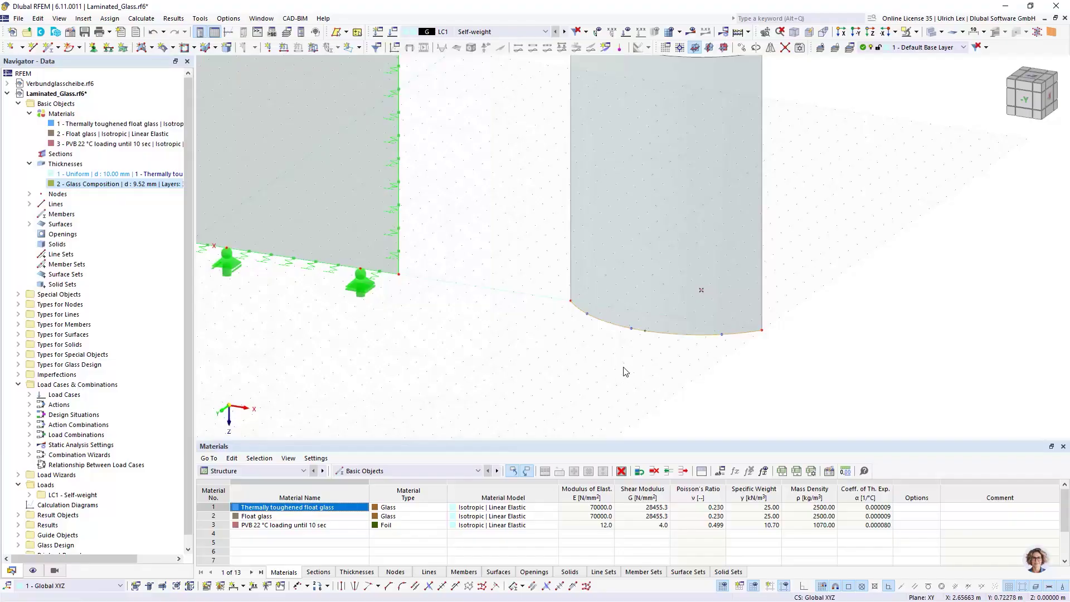
ctrl+middle_drag(573, 364, 658, 399)
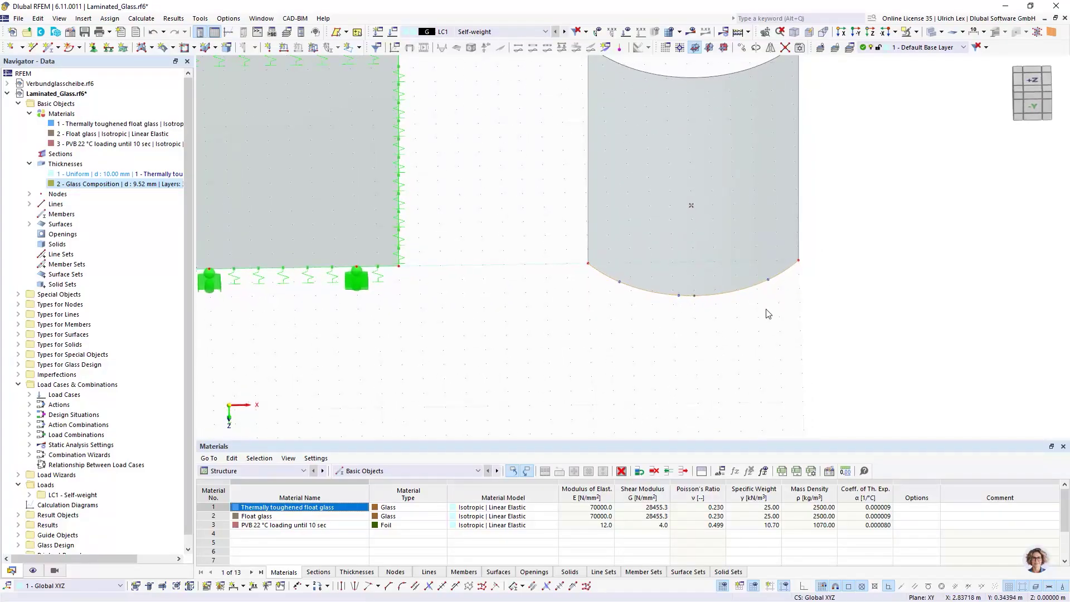
scroll(766, 310, up, 1)
scroll(715, 318, down, 1)
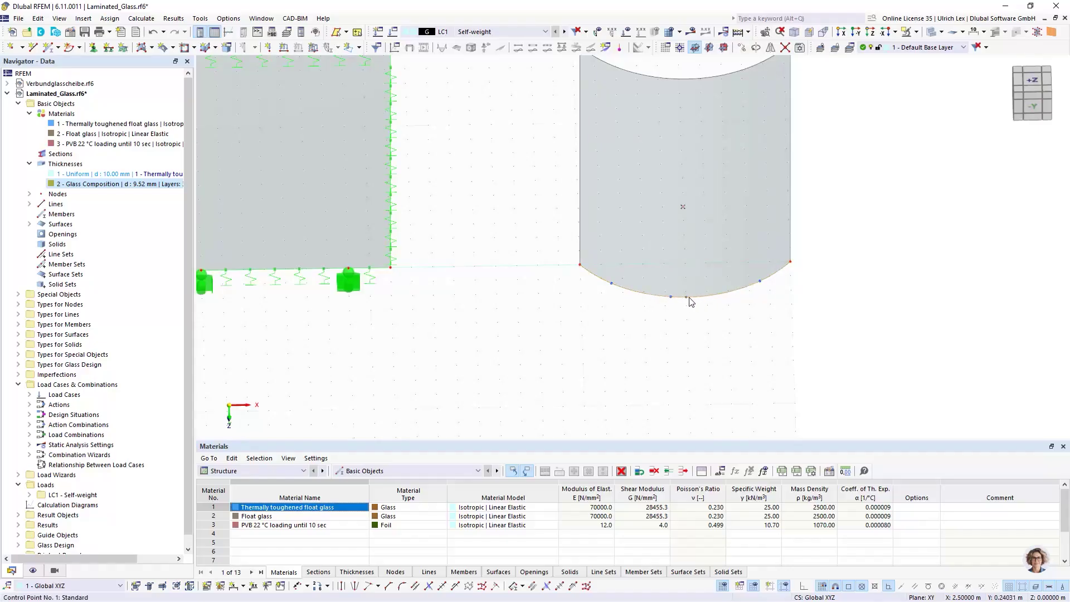
Move the third on-line node to 50% of the curved pane's bottom arc length
double_click(671, 299)
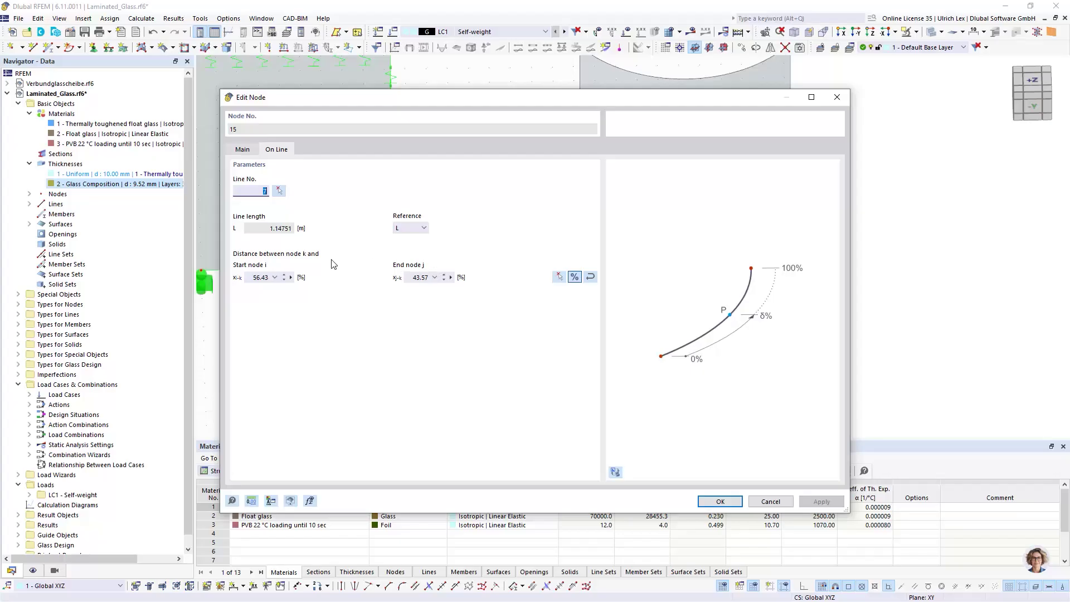
click(266, 278)
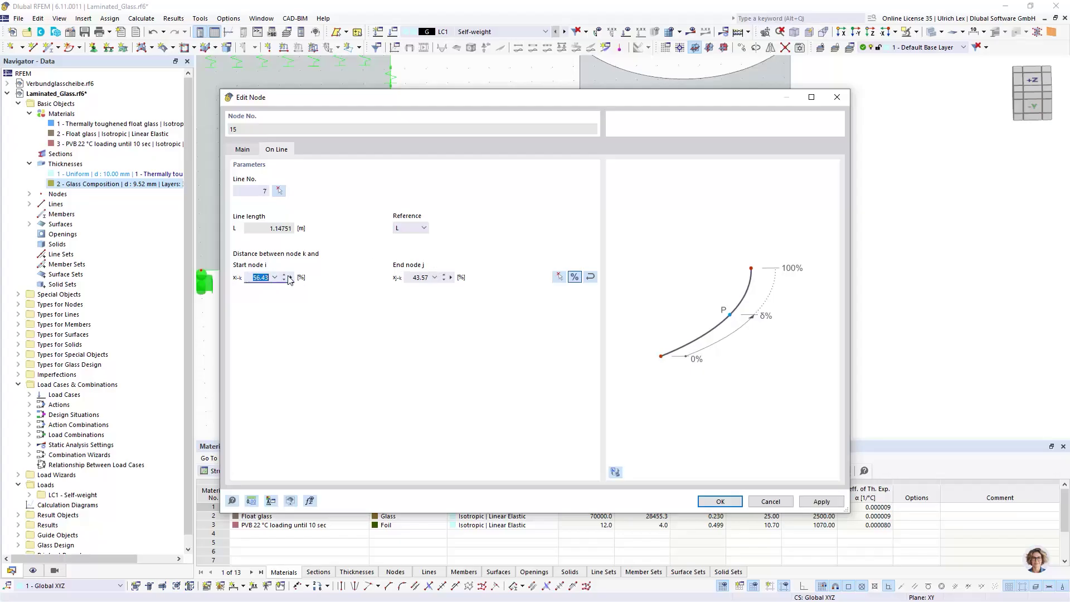
text(50)
click(425, 277)
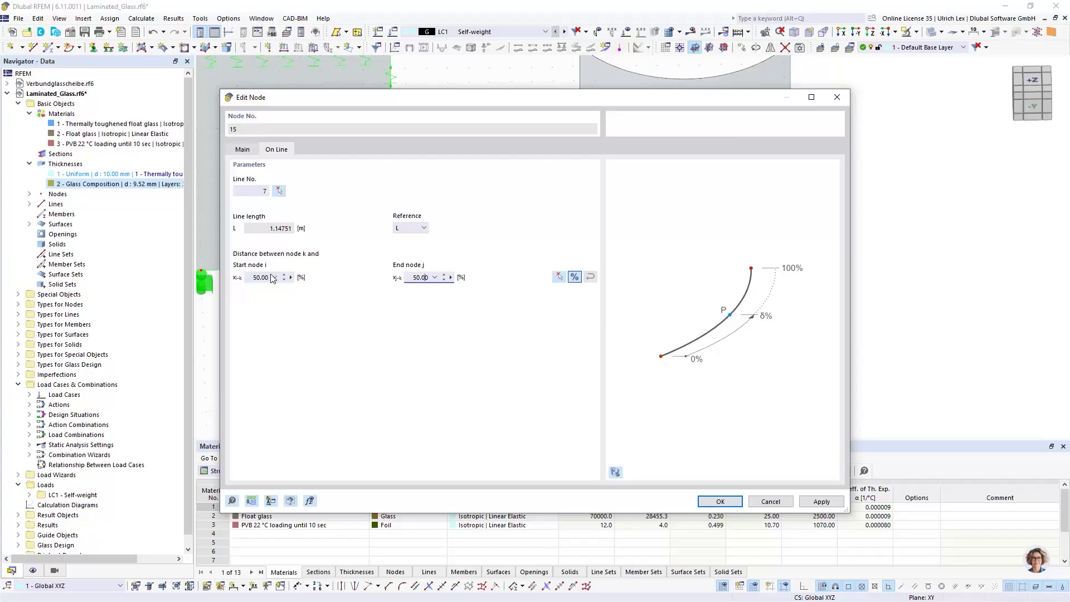
click(727, 502)
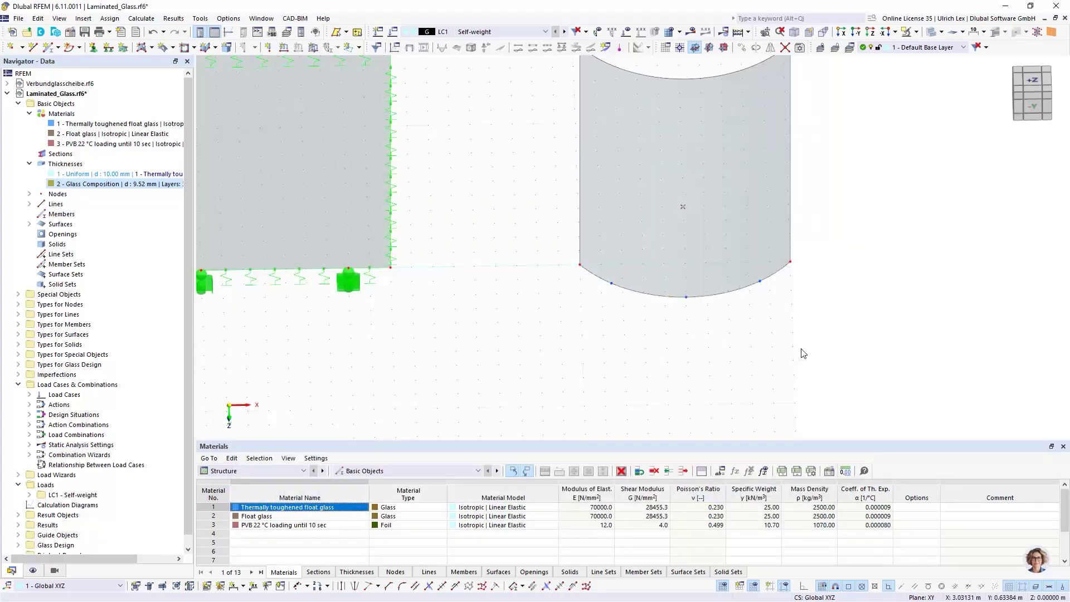
Create a nodal support in Global XYZ restraining only uX and uZ, and assign it to the bottom arc's middle node
ctrl+middle_drag(781, 361, 712, 337)
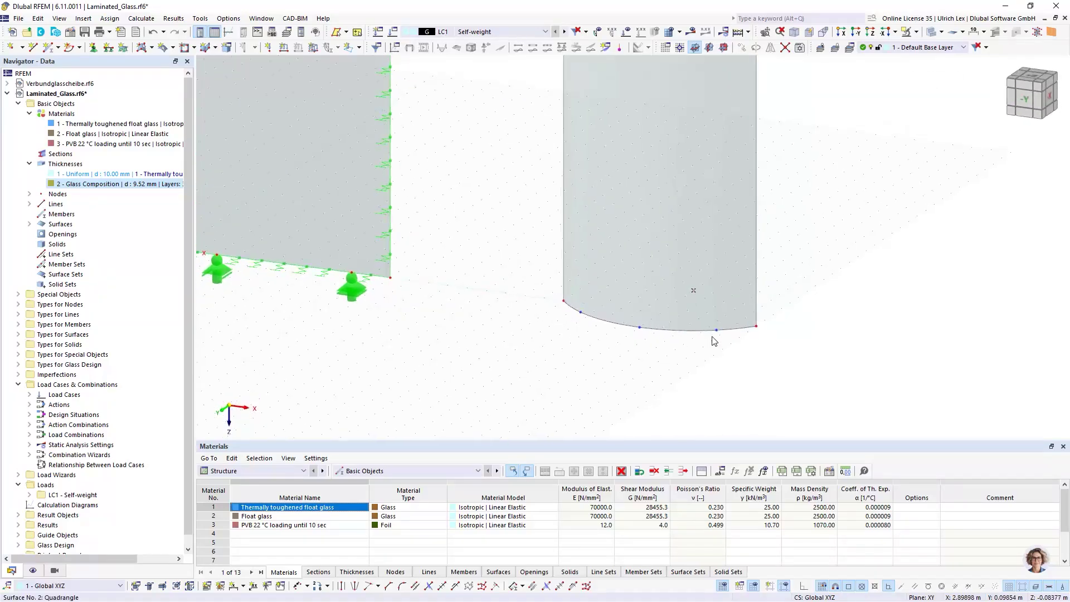
click(94, 48)
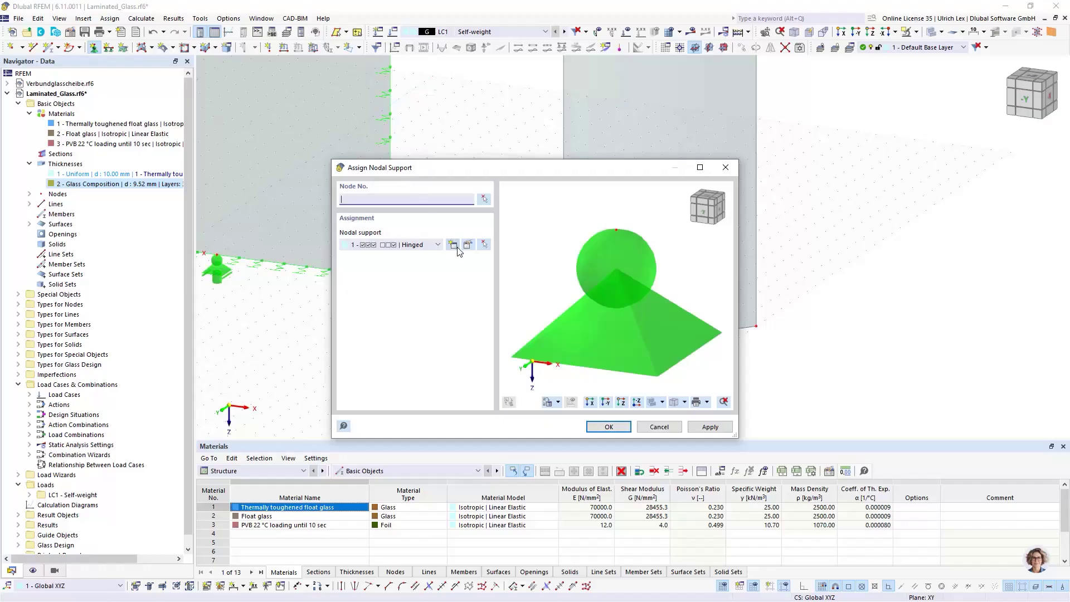
click(453, 245)
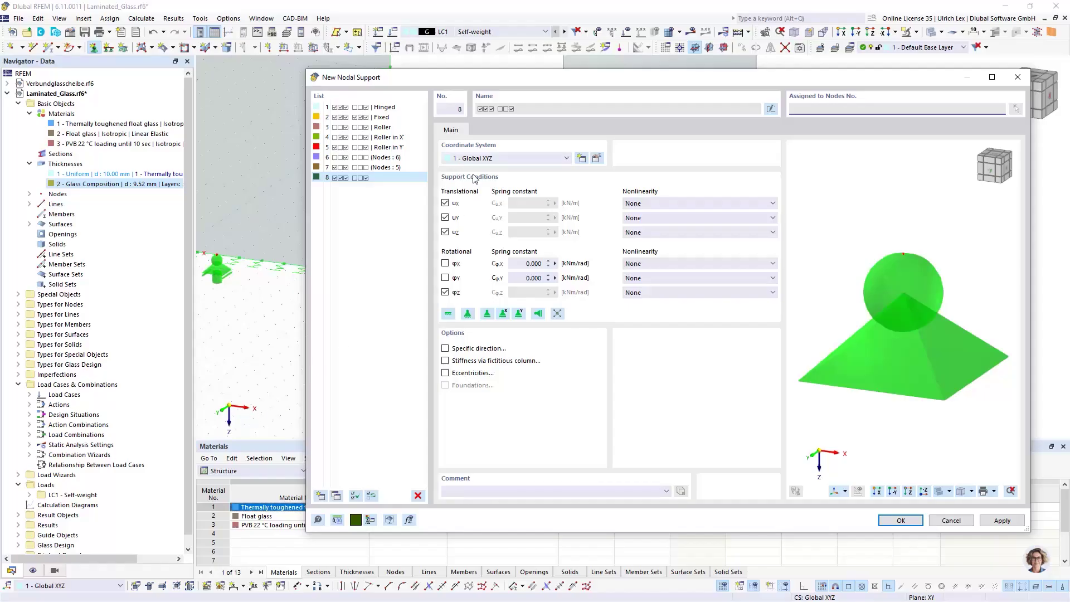
click(445, 217)
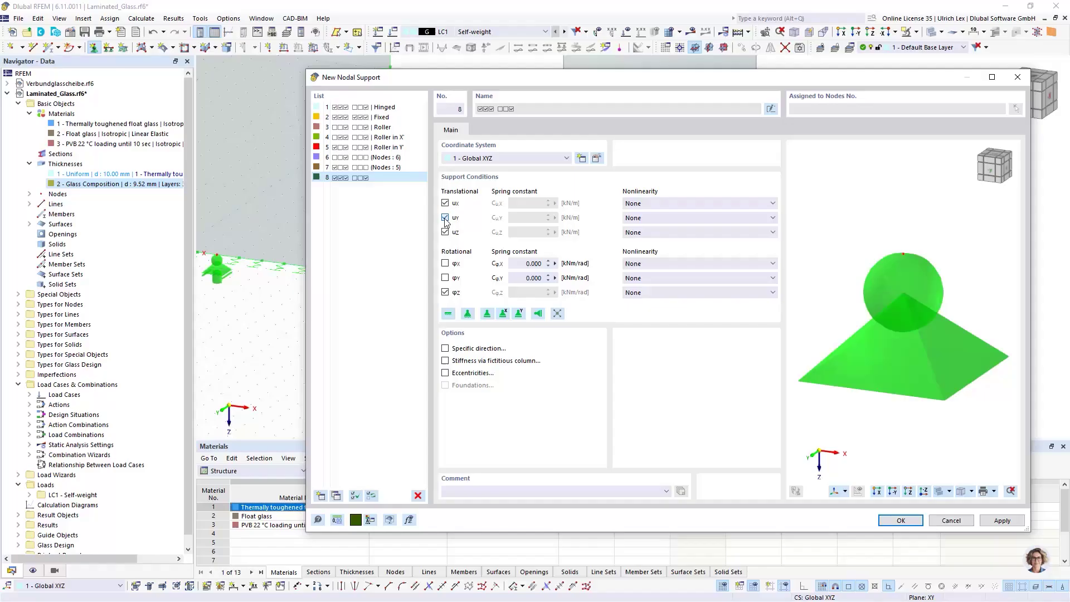
click(445, 292)
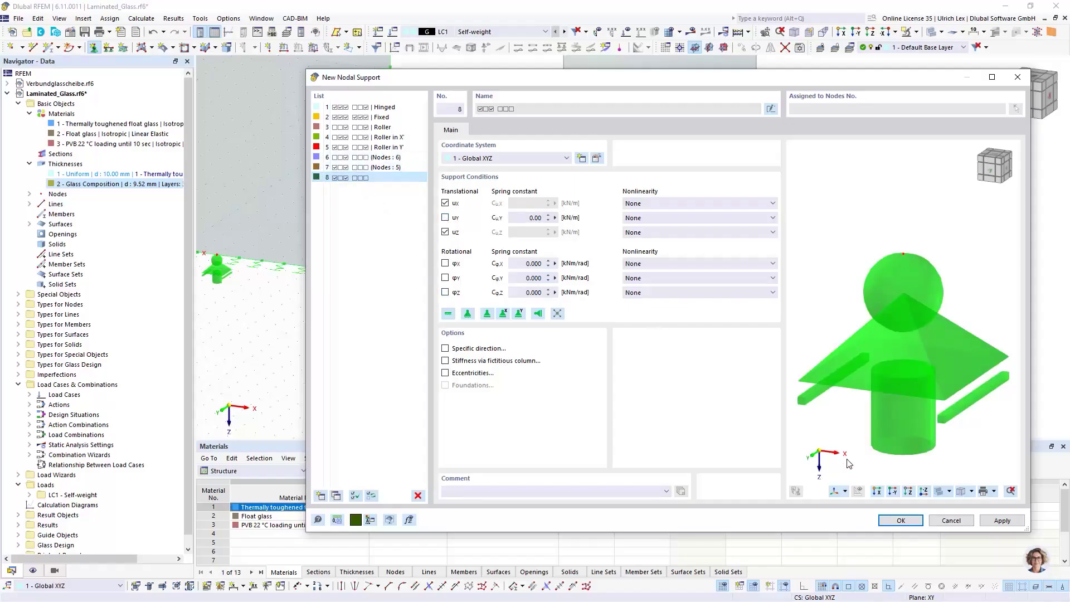
click(901, 520)
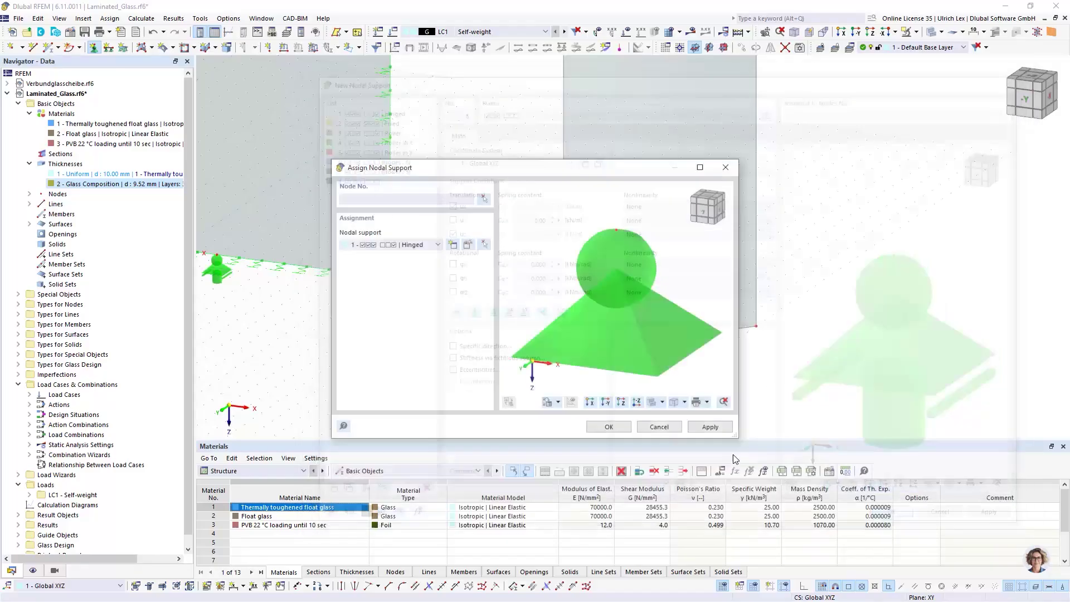
click(610, 427)
click(622, 344)
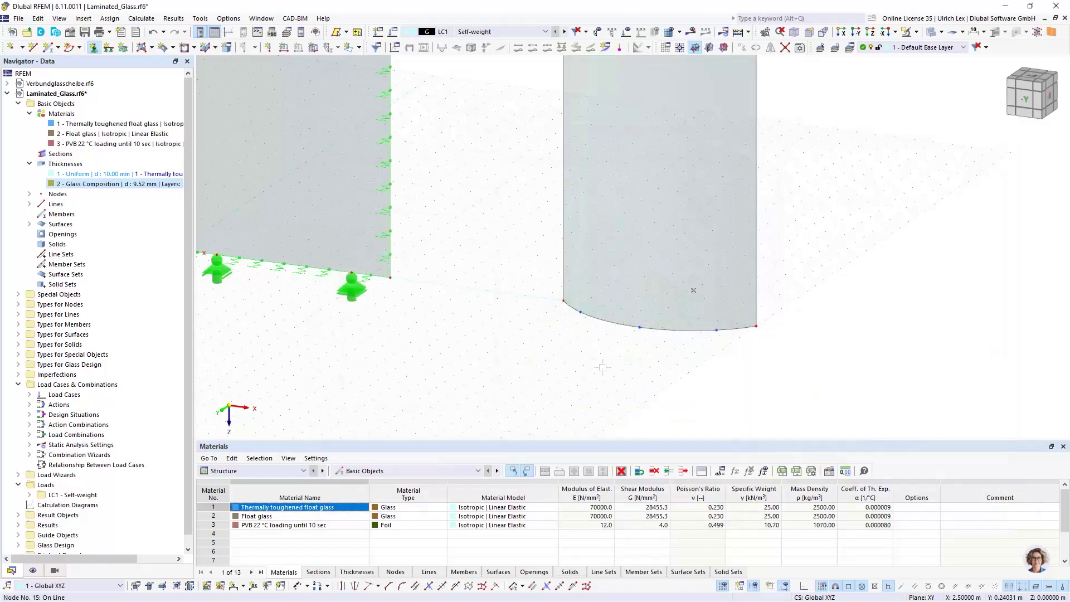
key(Escape)
scroll(439, 301, down, 1)
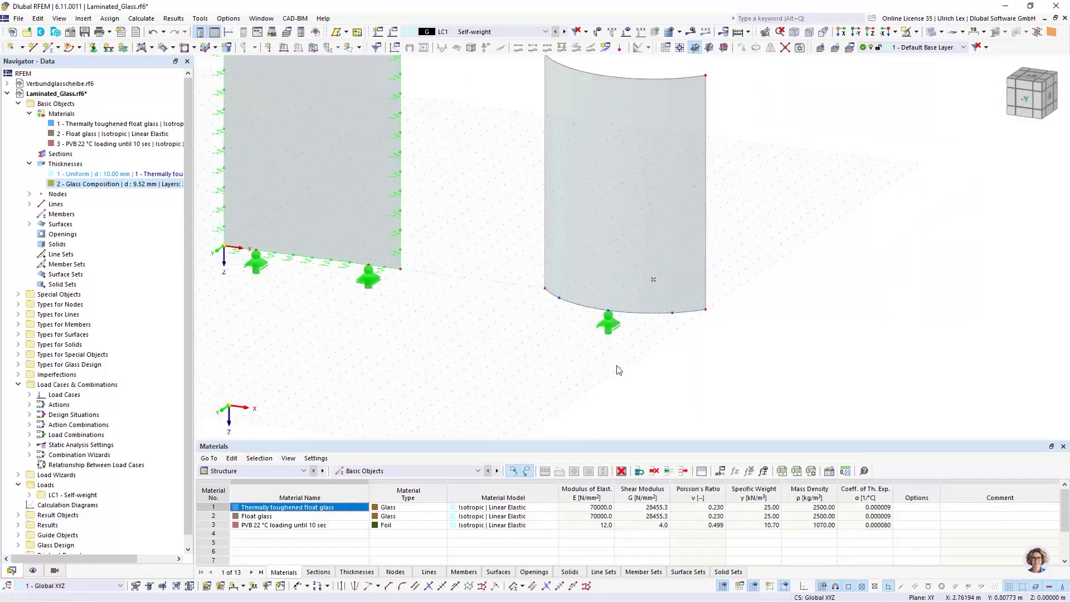
Set up another new nodal support with only uZ restrained, releasing uX, uY and φZ
scroll(615, 344, up, 3)
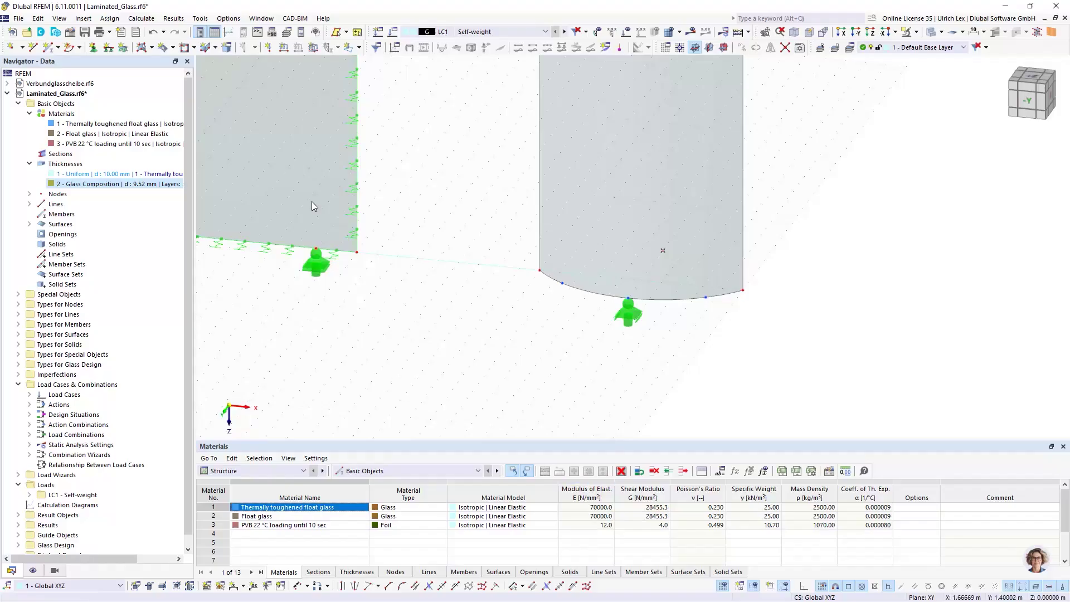
click(94, 48)
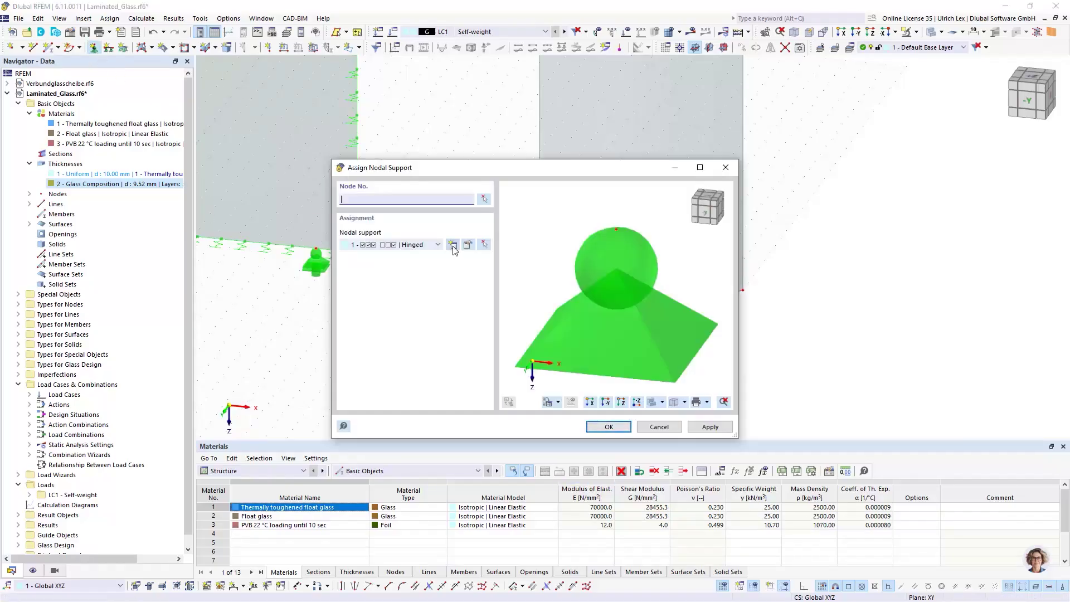
click(453, 246)
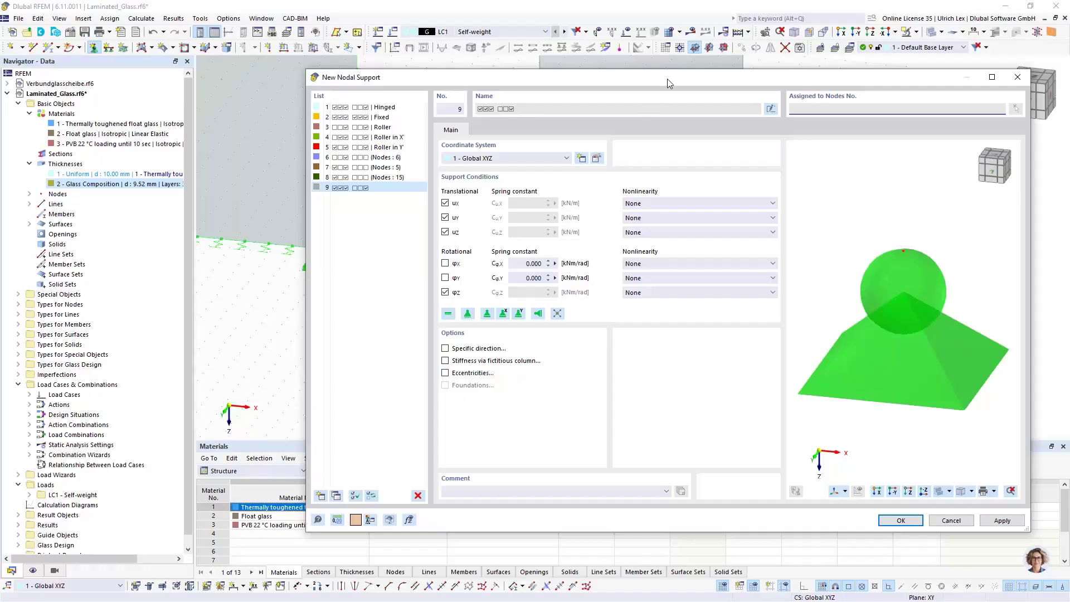
mouse_move(667, 78)
mouse_down()
mouse_move(618, 236)
mouse_move(646, 81)
mouse_up()
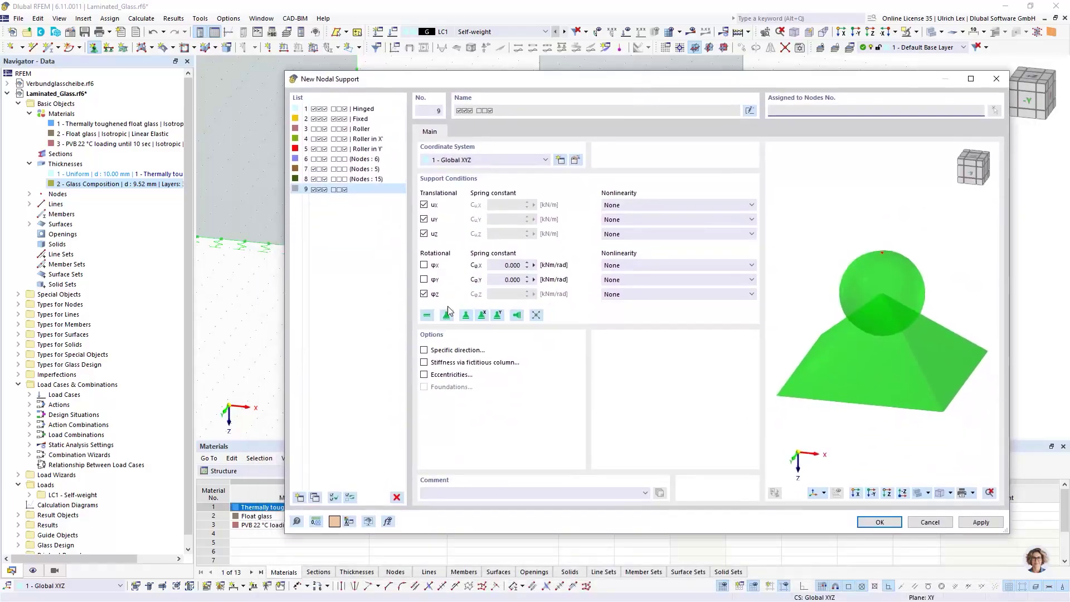
click(424, 219)
click(423, 205)
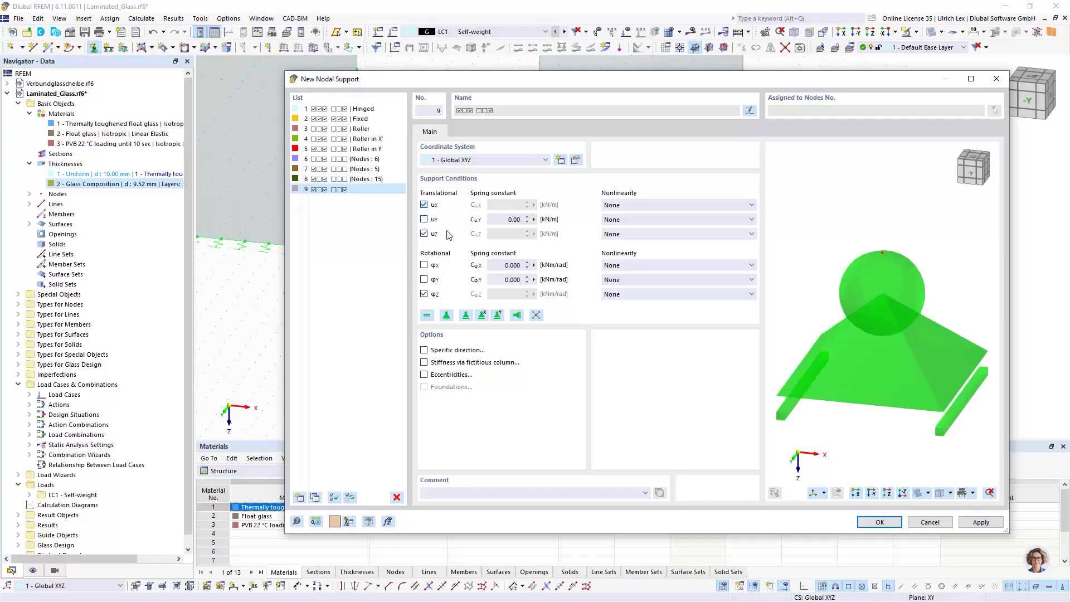
click(424, 294)
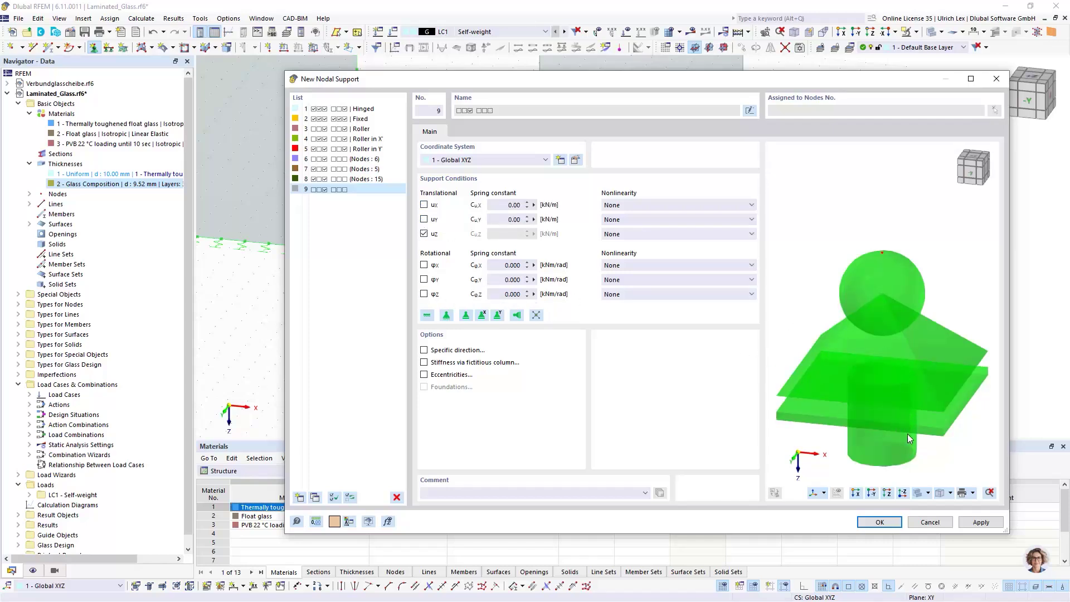
Enable a specific direction for the new support, using the Directed to Node type
click(424, 350)
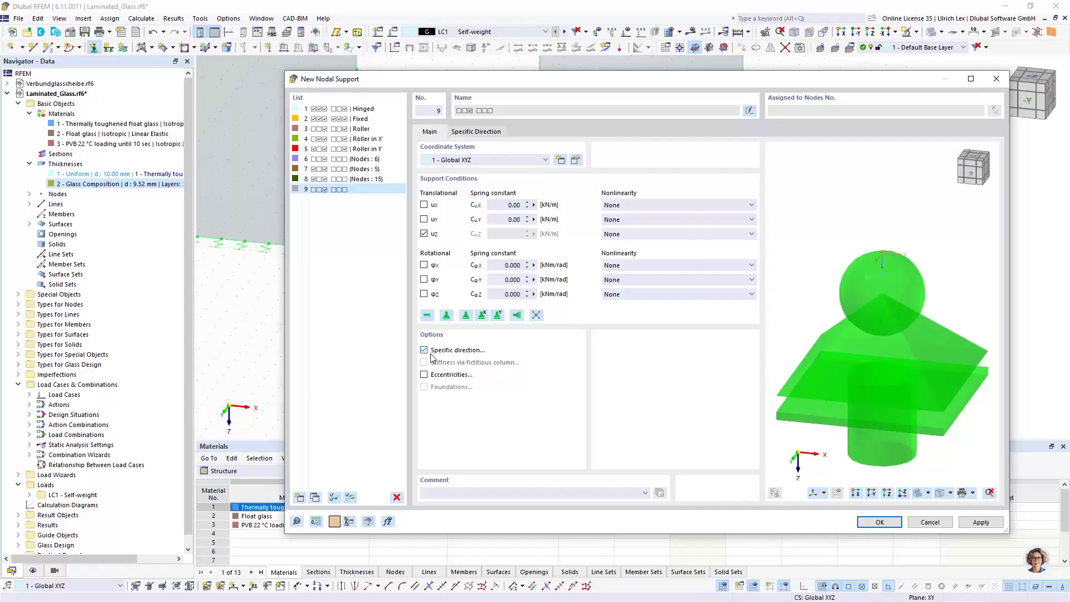
click(485, 133)
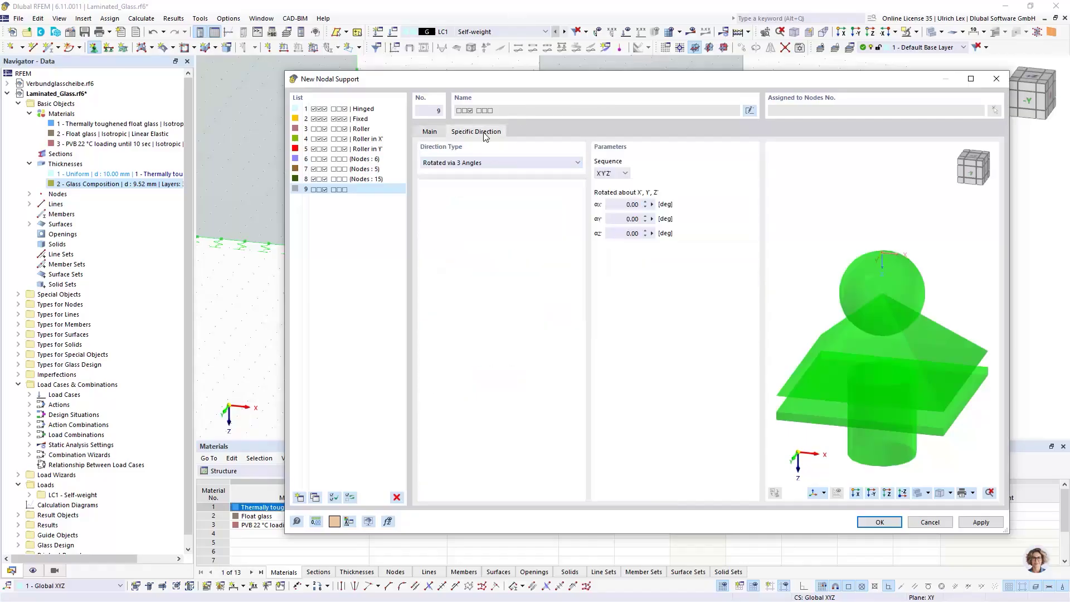
click(437, 133)
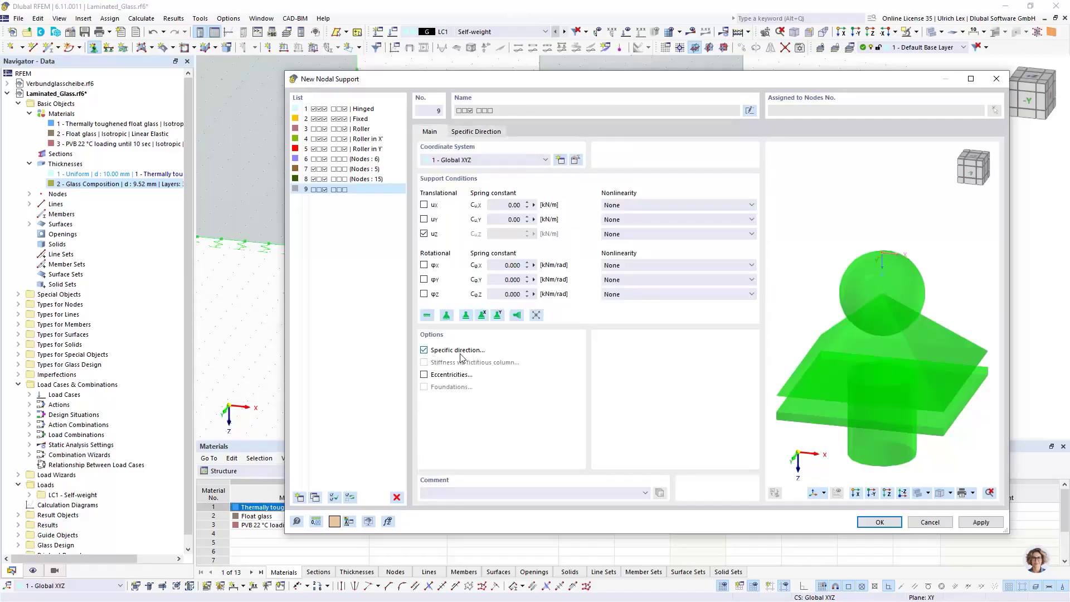
click(484, 134)
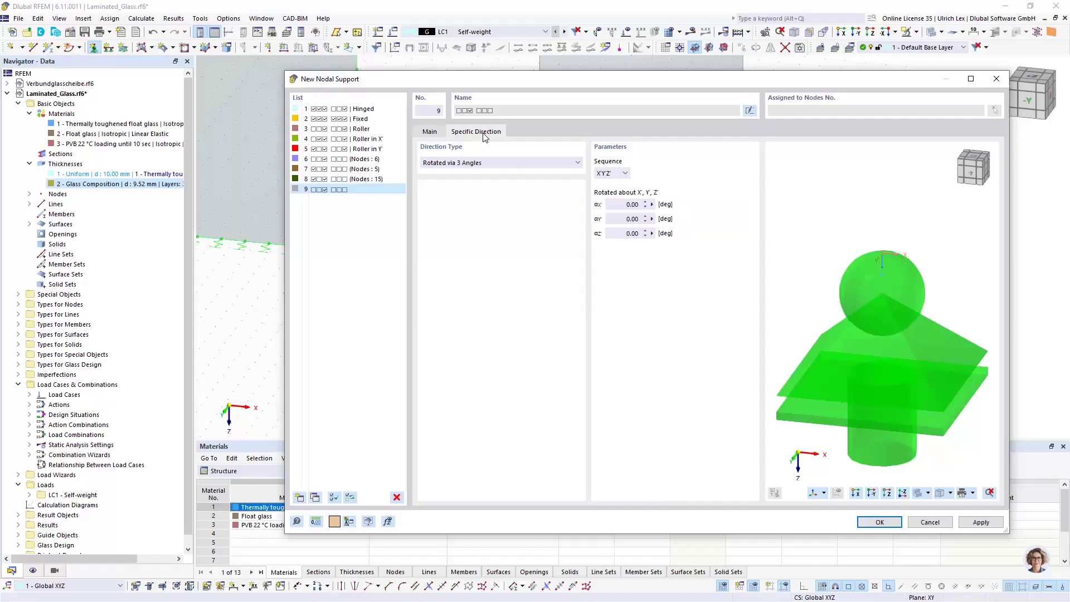
click(477, 164)
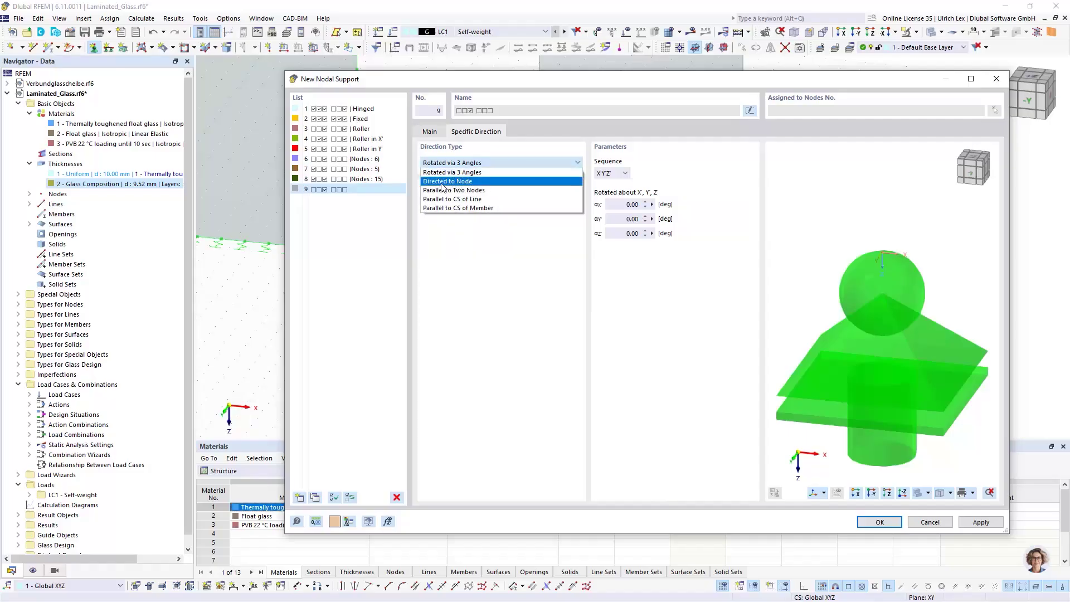
click(477, 181)
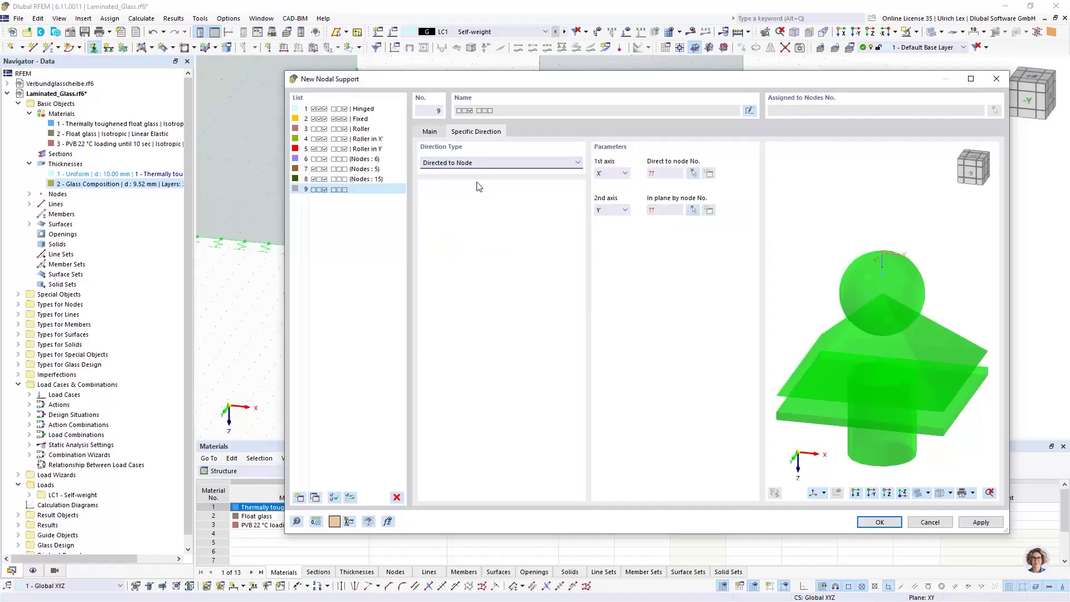
Direct the support's X' axis to the arc's centre node 9 and define its Y' axis in plane by middle node 15
click(624, 174)
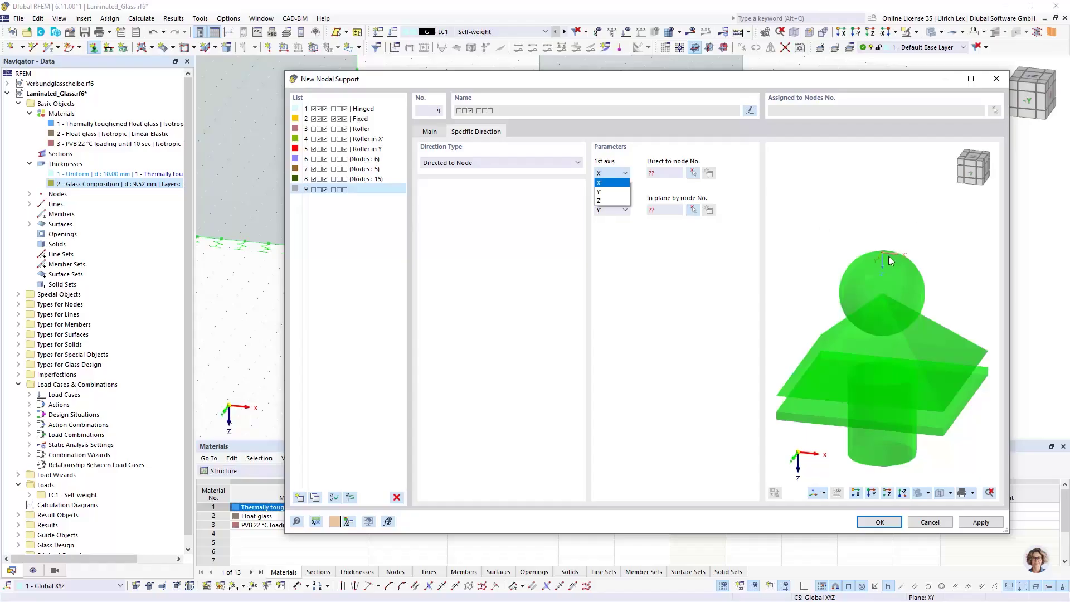
click(625, 184)
click(693, 173)
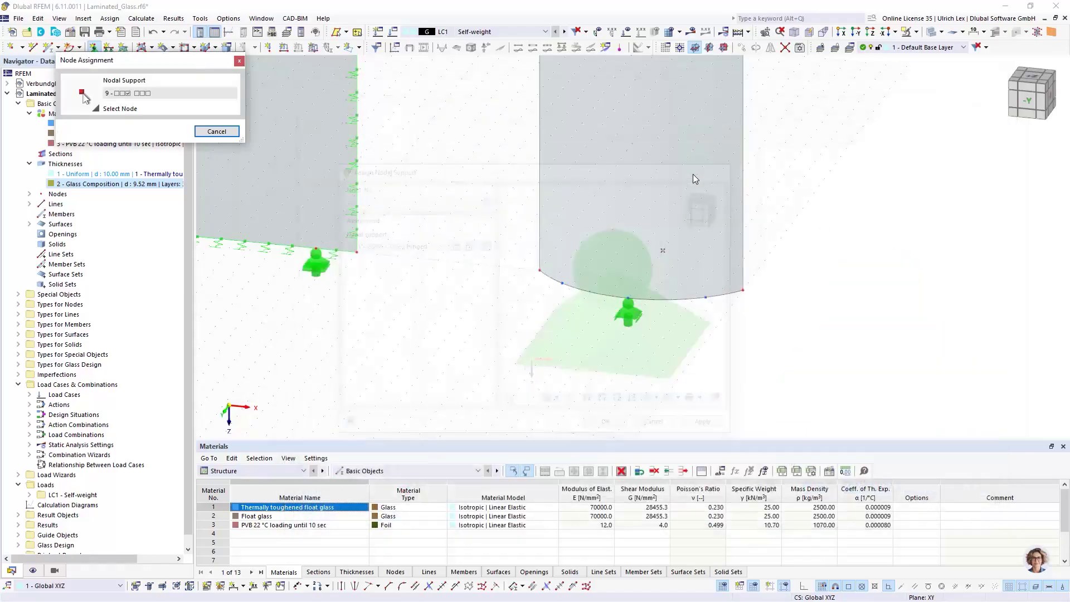
click(663, 251)
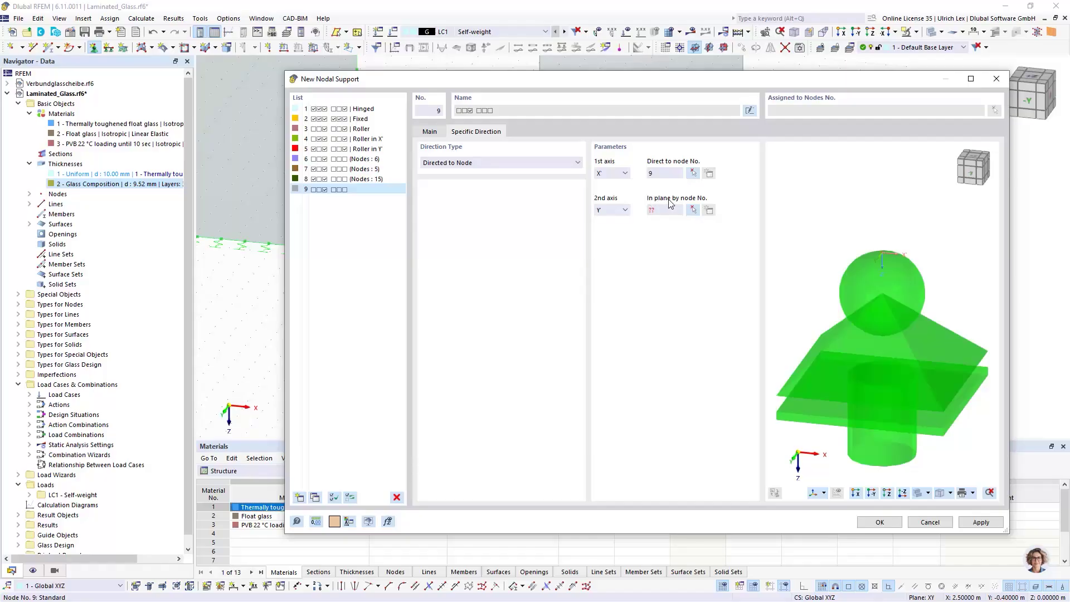
click(694, 210)
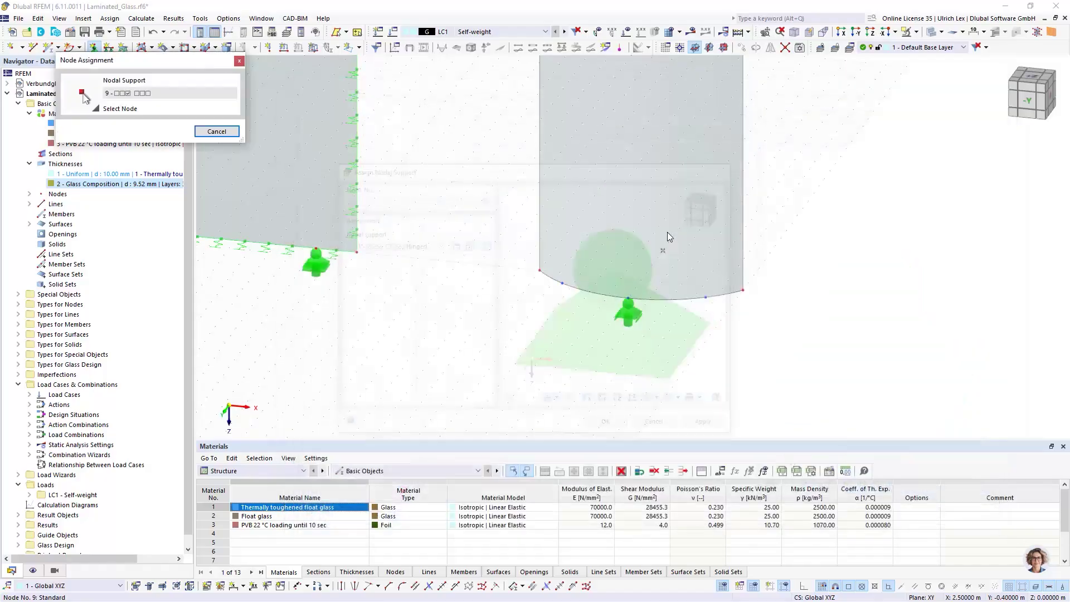
click(629, 301)
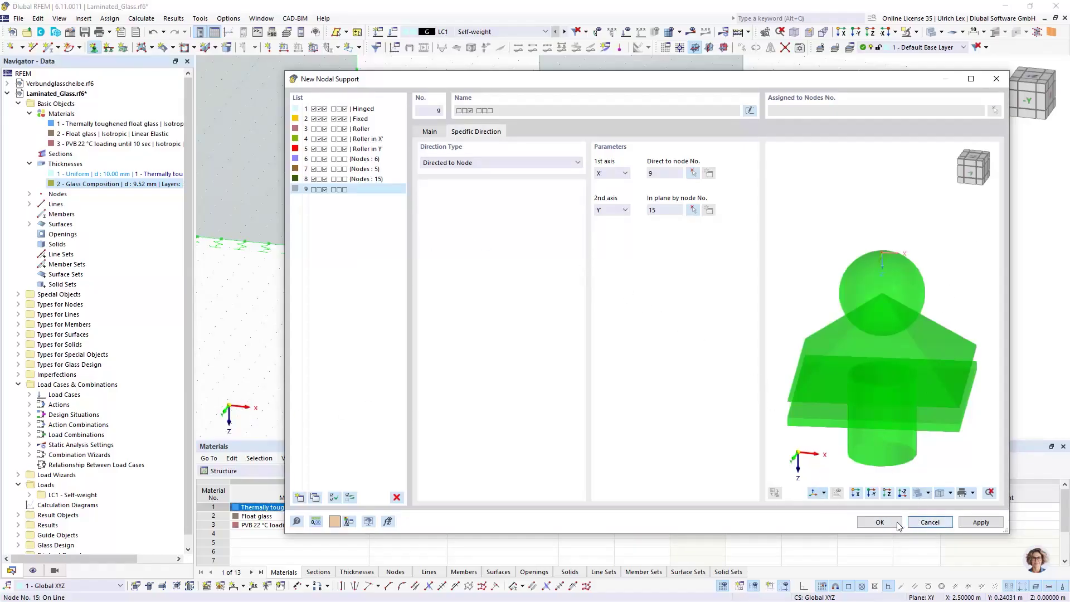
Accept the directed support and assign it to the bottom arc's on-line node nearest the flat pane
click(879, 522)
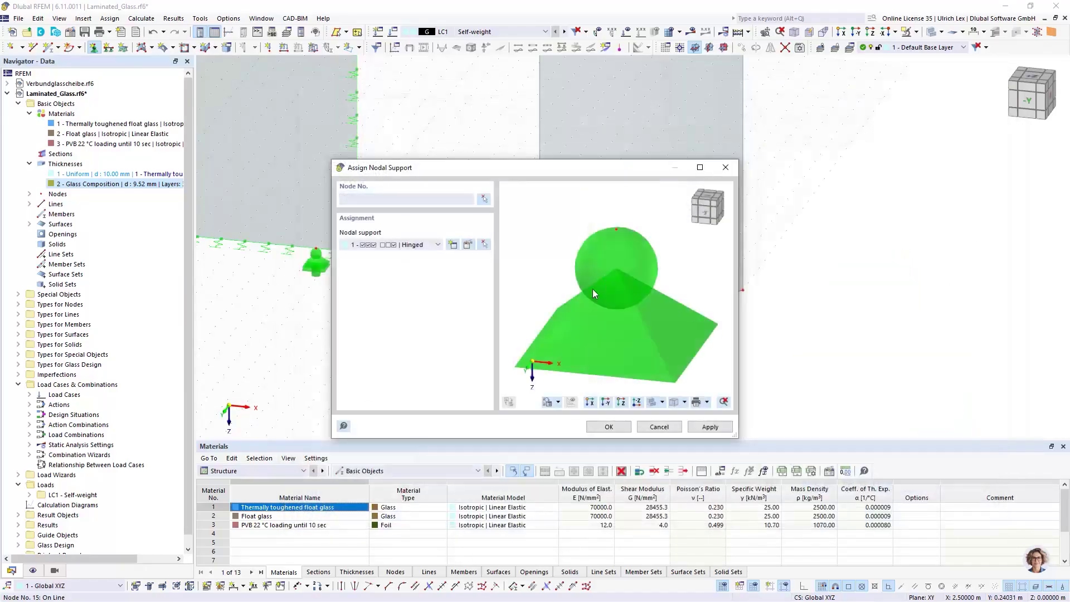
click(608, 427)
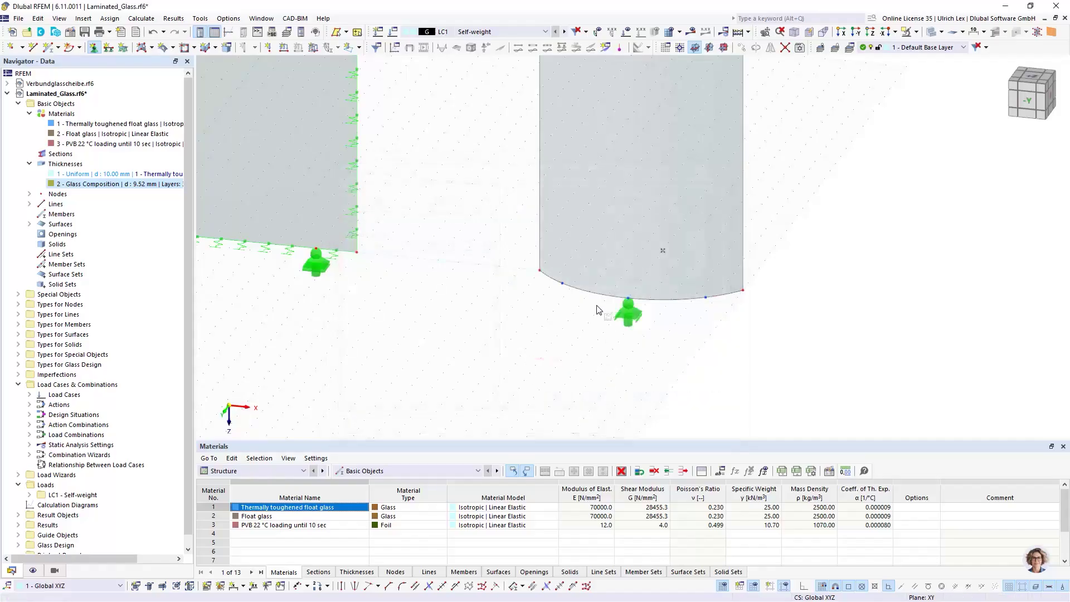
click(563, 283)
key(Escape)
Turn on the axis systems of the nodal supports to check the rotated support's orientation on the curved pane
ctrl+middle_drag(513, 366, 616, 318)
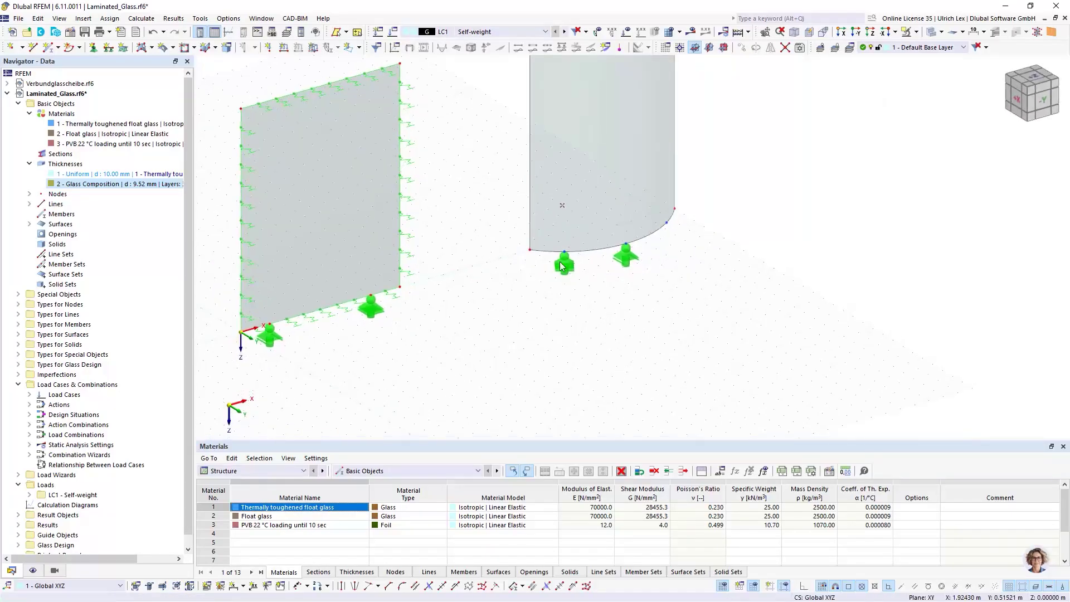
scroll(560, 262, up, 3)
right_click(562, 268)
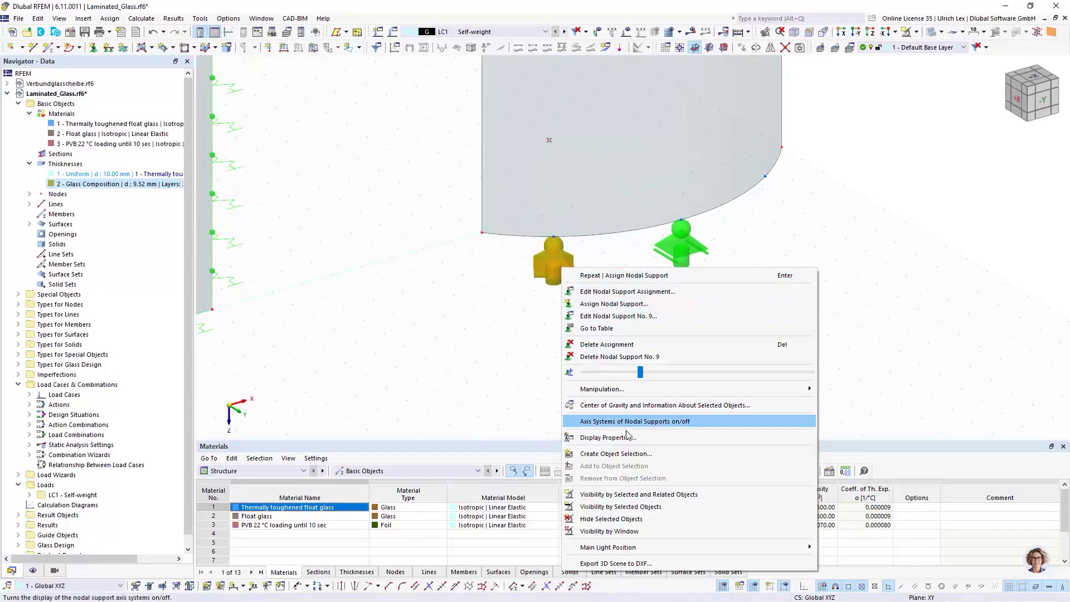
click(595, 424)
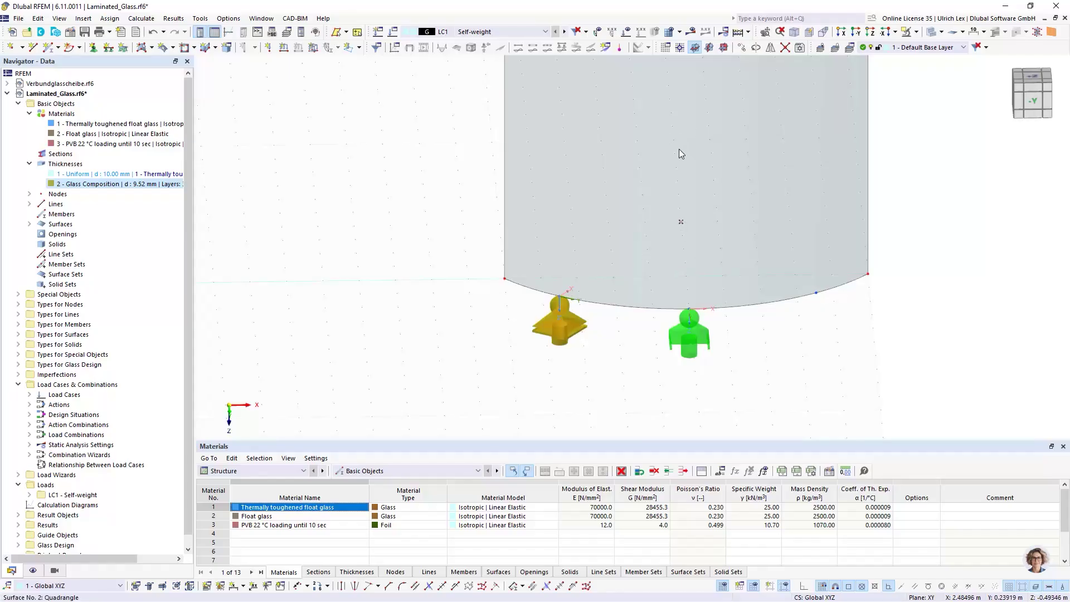
click(606, 394)
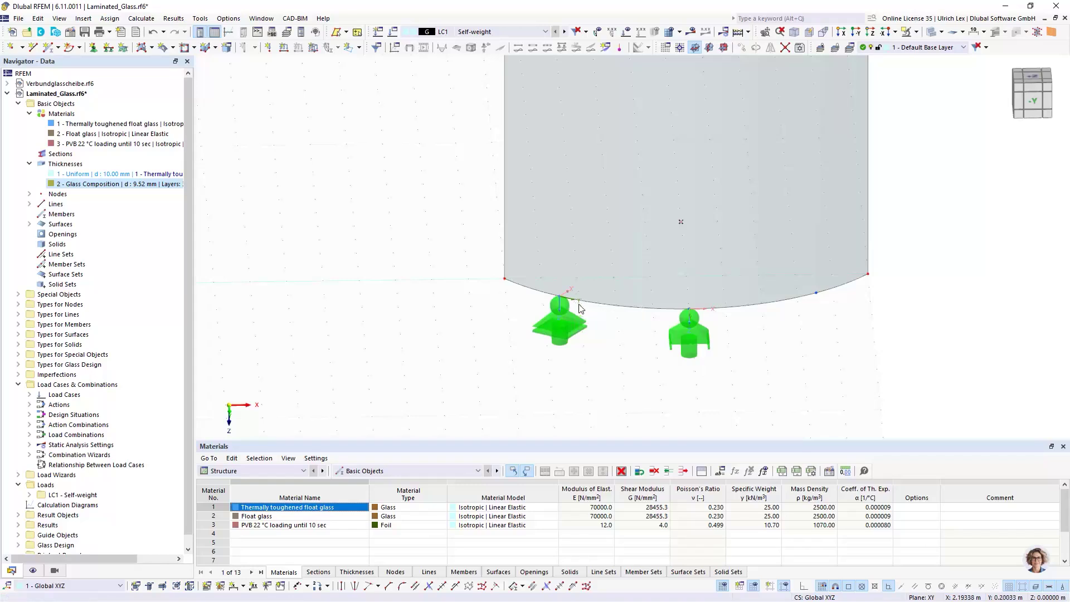
Create a new nodal support for the curved pane that fixes only uZ, releasing uX, uY and φZ
scroll(493, 332, down, 2)
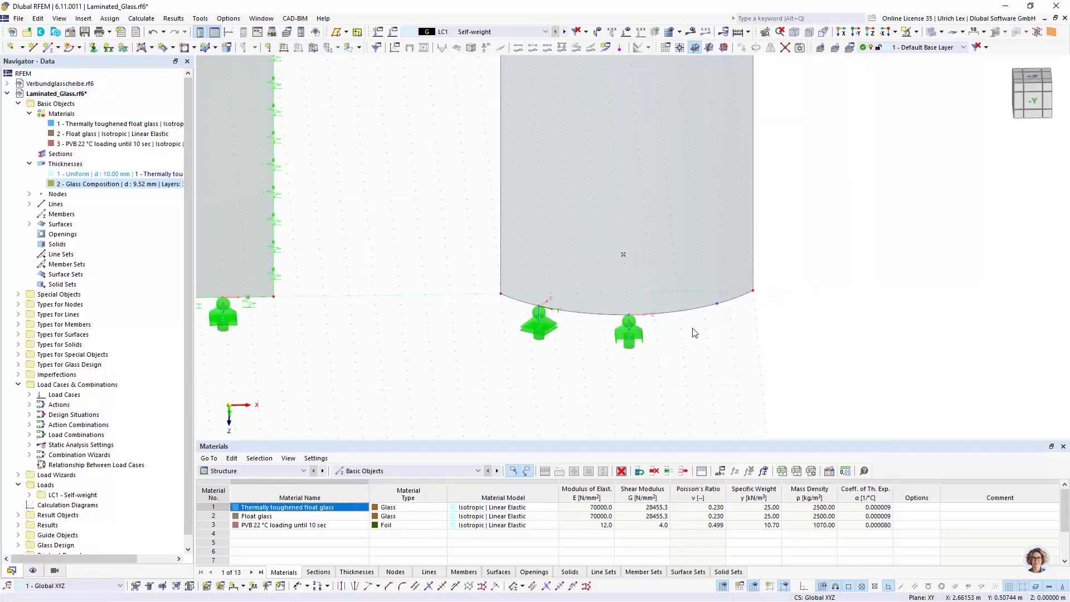
click(93, 46)
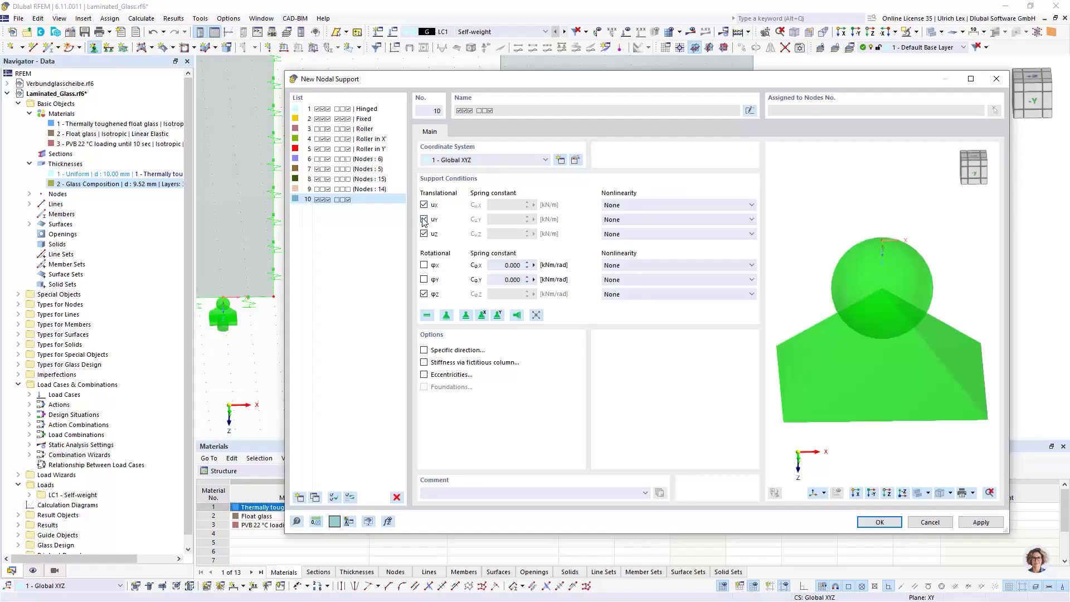
click(424, 219)
click(424, 205)
click(424, 294)
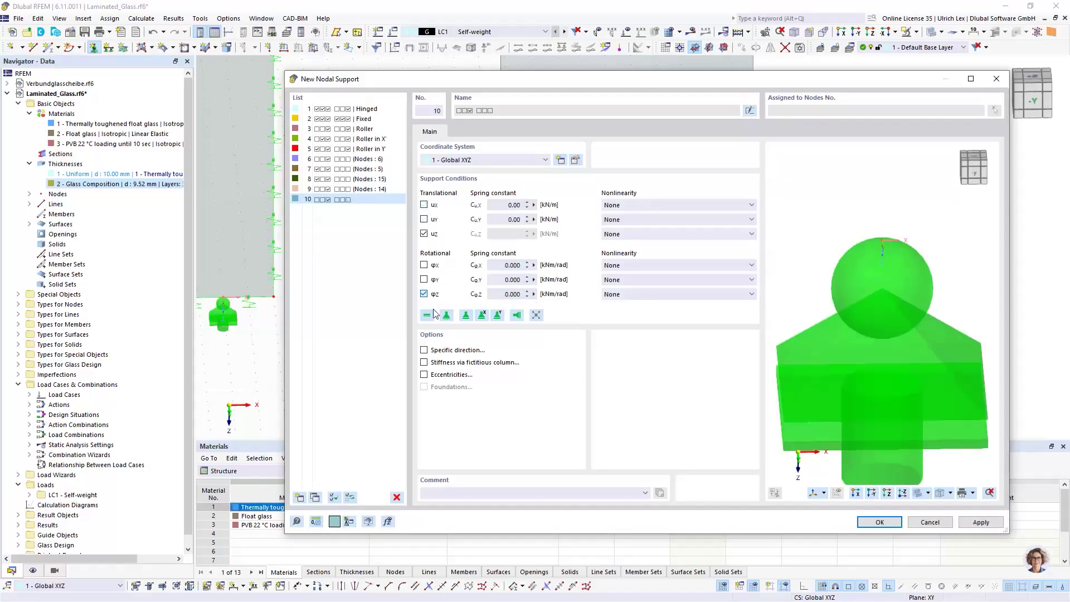
Give the new uZ-only support a specific direction of the Directed to Node type
click(424, 350)
click(476, 132)
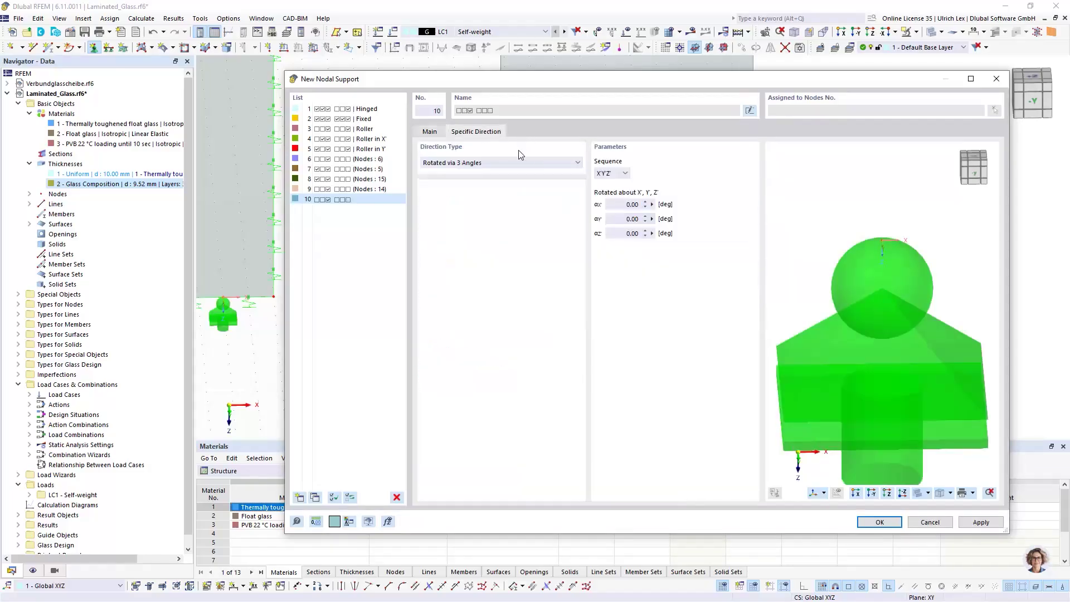
click(574, 163)
click(527, 181)
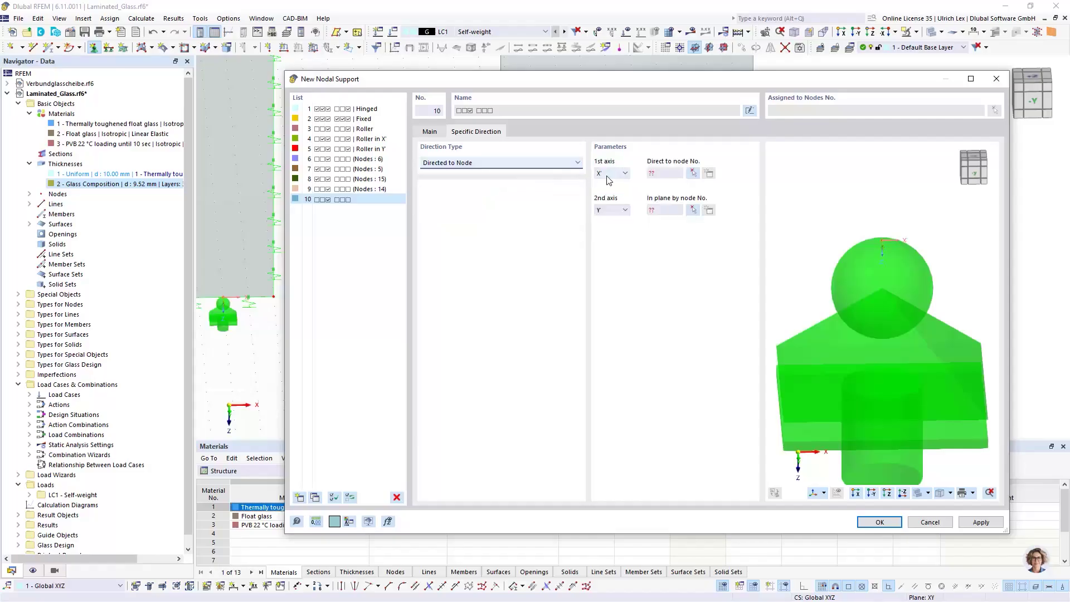
Direct the support's X' axis to the arc's centre node 9 and set its Y' axis in plane by corner node 8
click(693, 174)
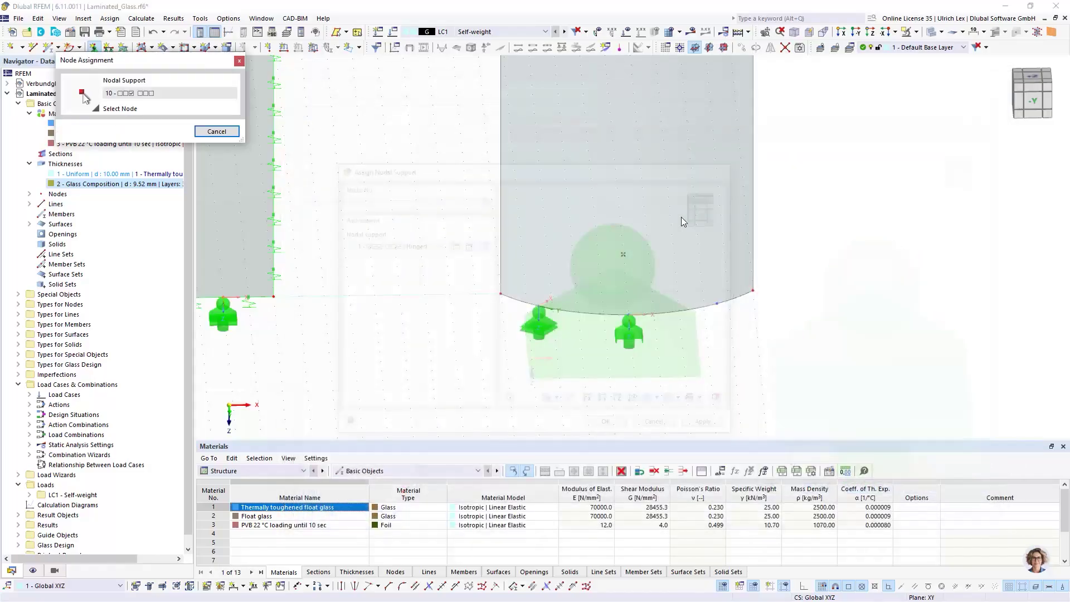
click(625, 252)
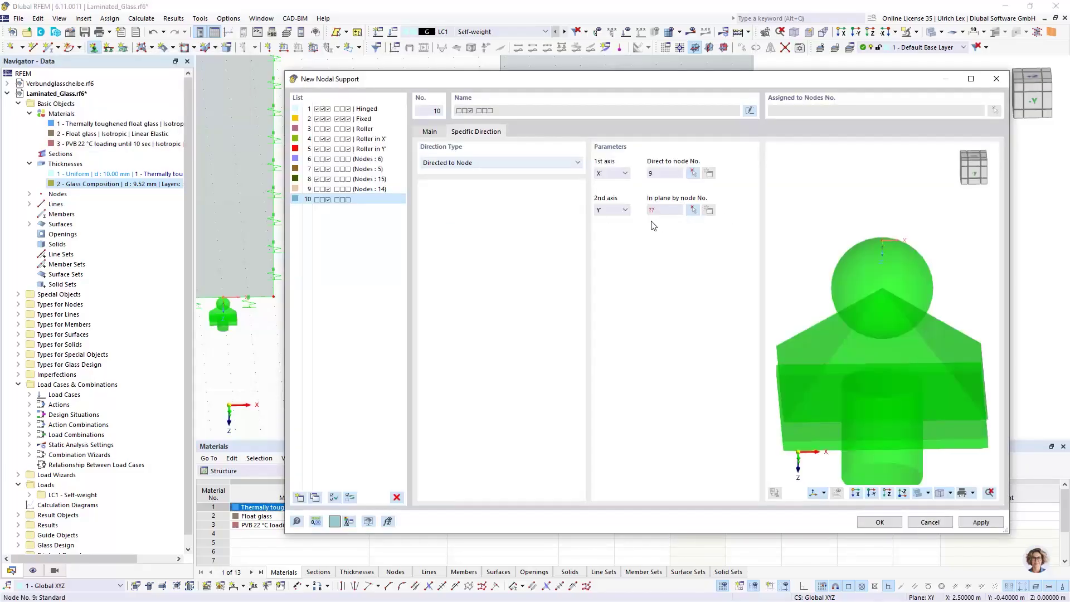
click(694, 210)
click(753, 292)
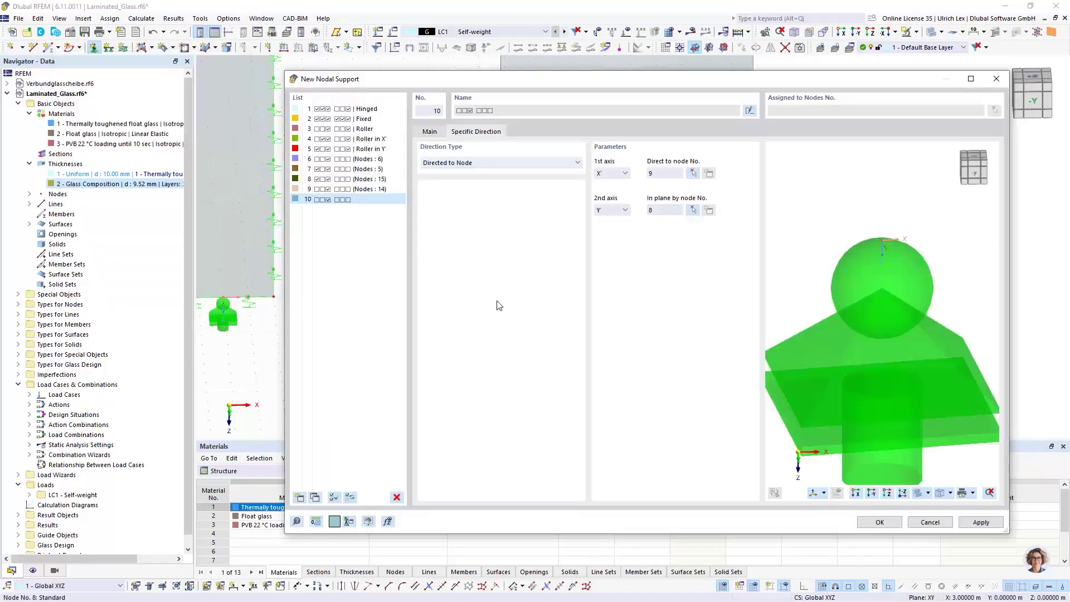
Accept the directed support and assign it to the remaining unsupported on-line node of the curved pane's bottom arc
click(880, 522)
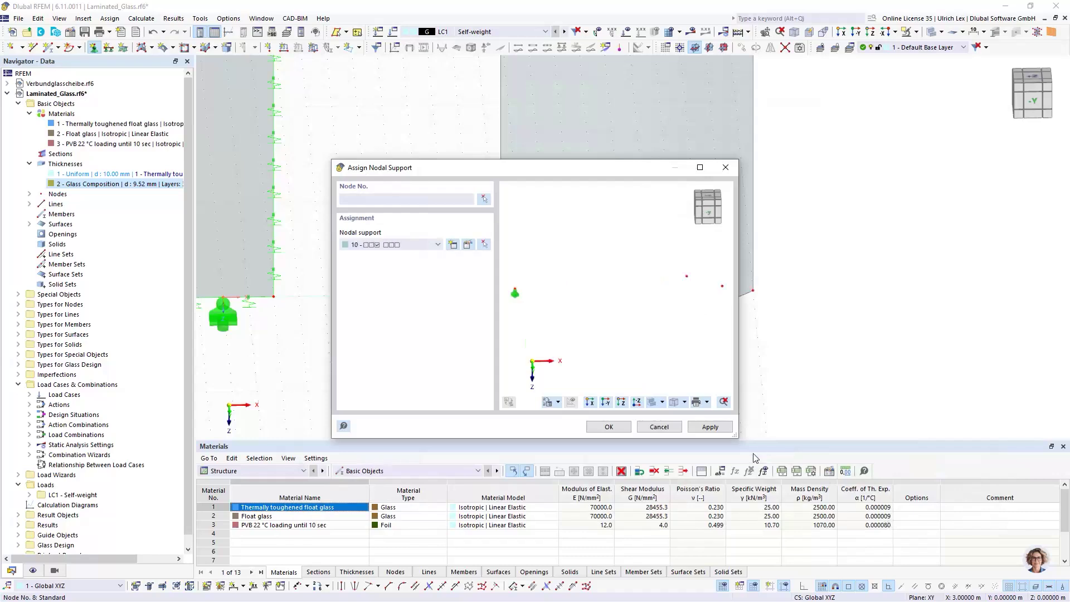
click(624, 433)
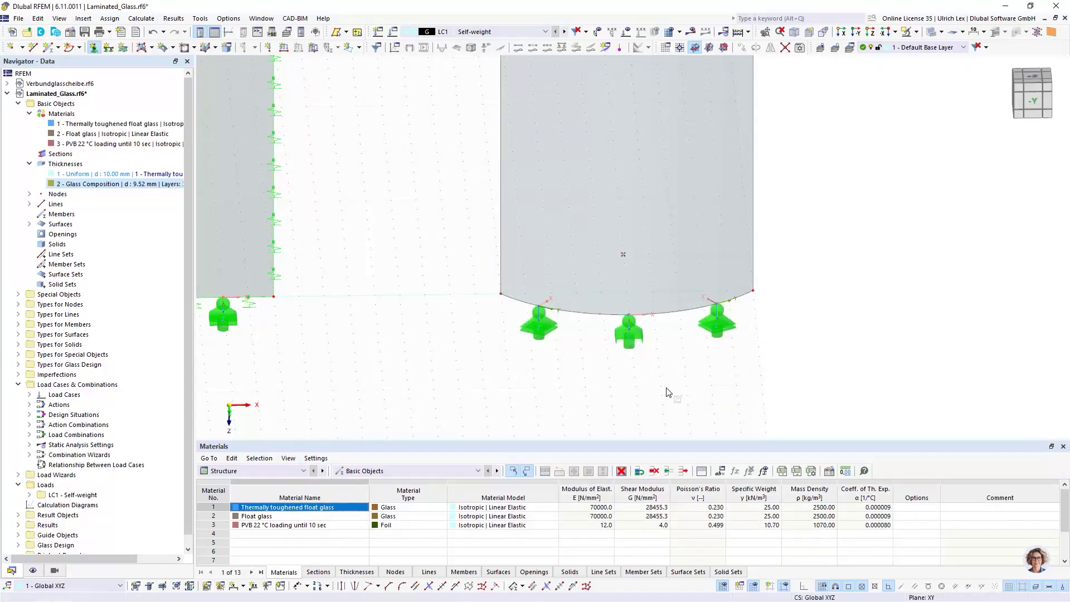
key(Escape)
Check the orientation of the curved pane's three supports and turn off the axis systems of the nodal supports
scroll(677, 353, down, 3)
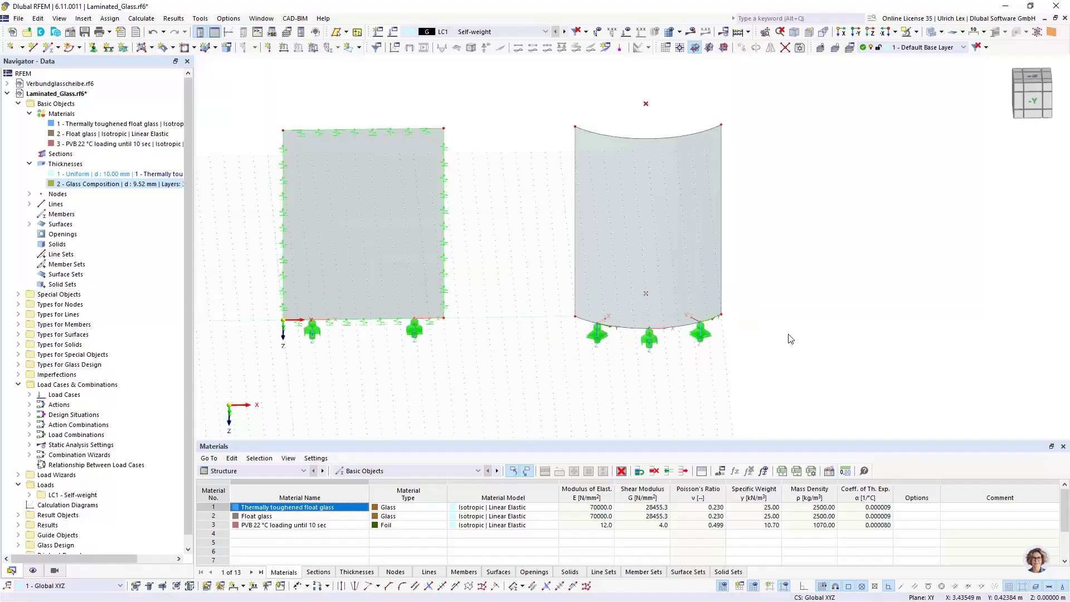
ctrl+middle_drag(823, 334, 760, 354)
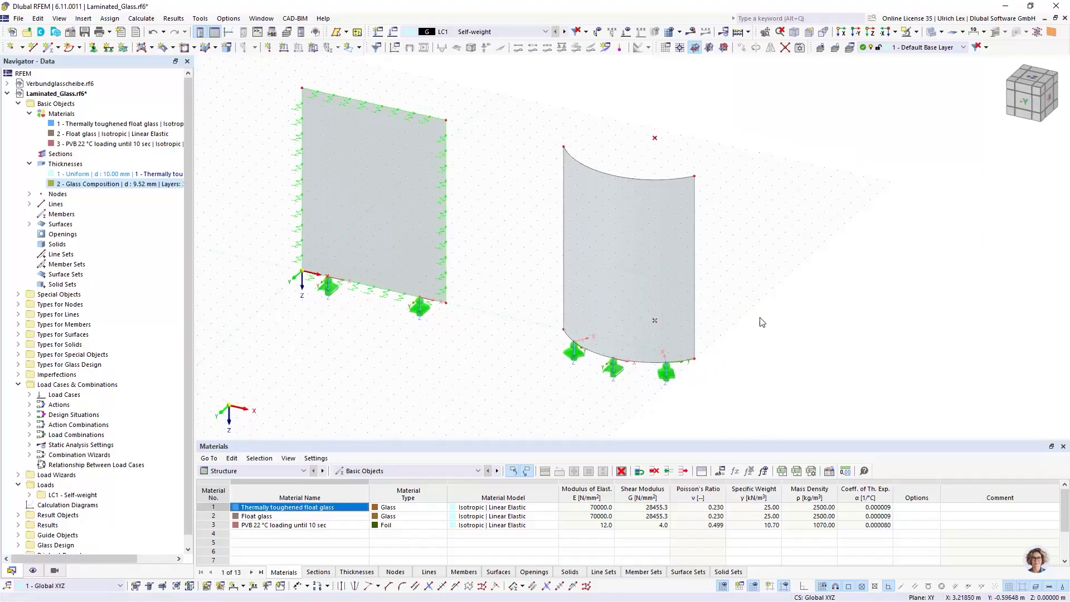
scroll(747, 307, up, 1)
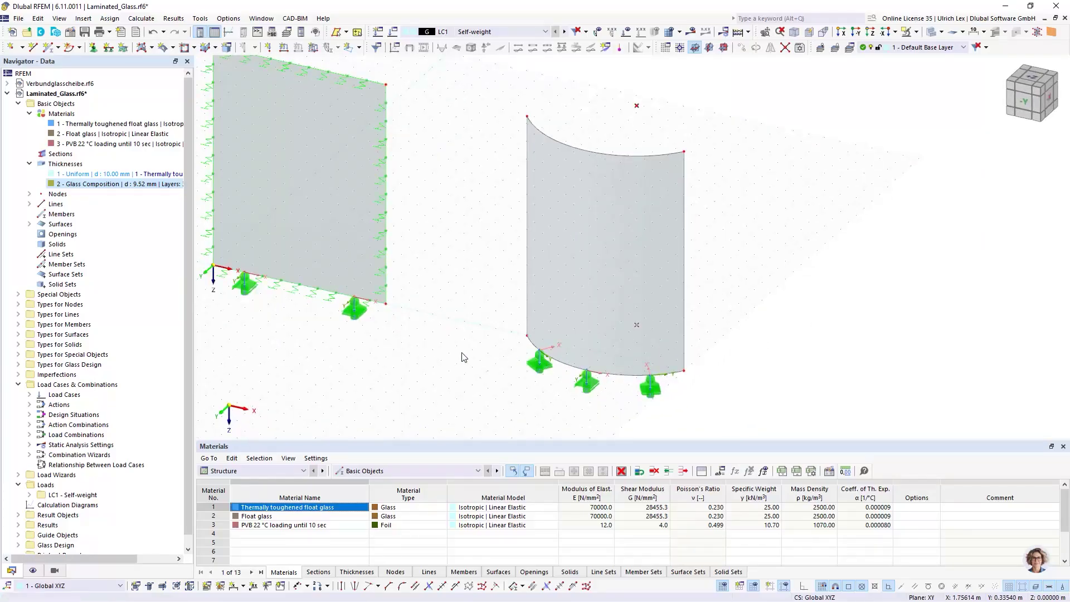
ctrl+middle_drag(468, 359, 501, 361)
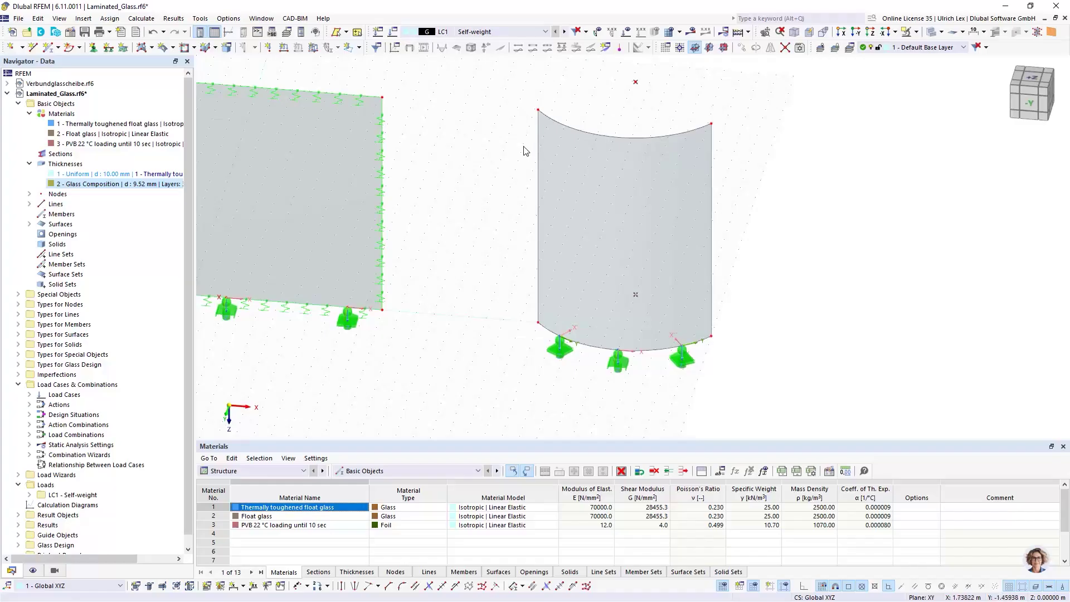
mouse_move(382, 127)
scroll(702, 359, up, 2)
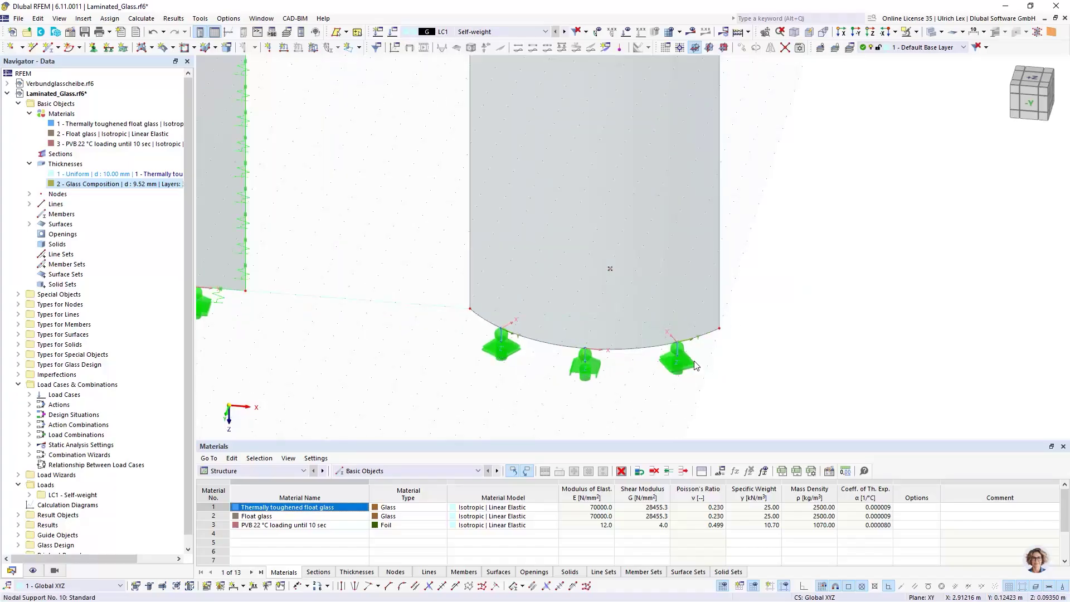
right_click(693, 367)
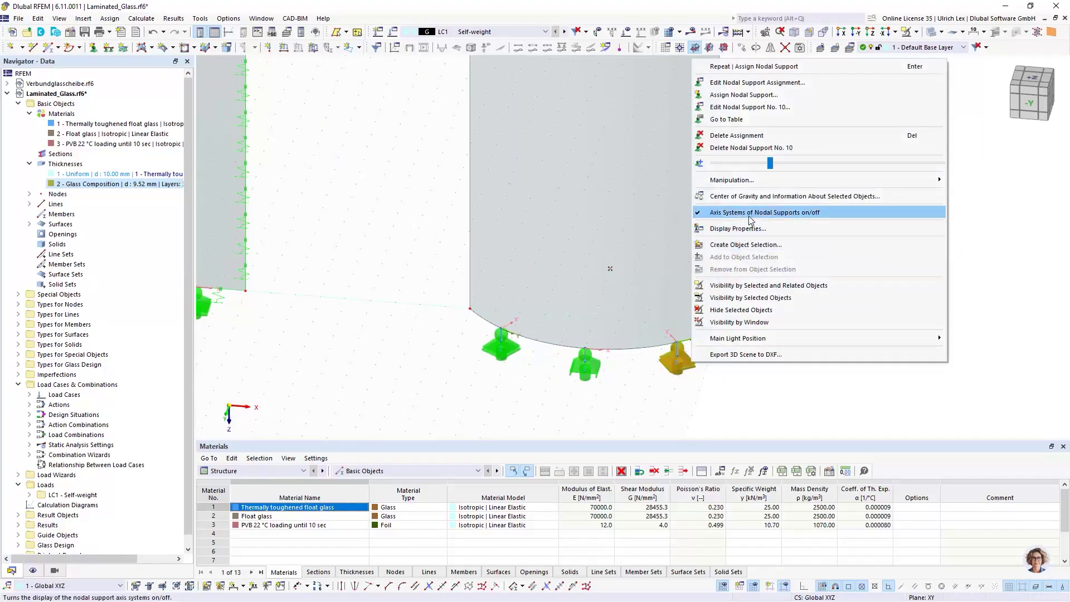
click(788, 211)
Turn on the local axis systems of the lines to inspect the curved pane's edges
scroll(780, 379, down, 3)
ctrl+middle_drag(788, 366, 738, 329)
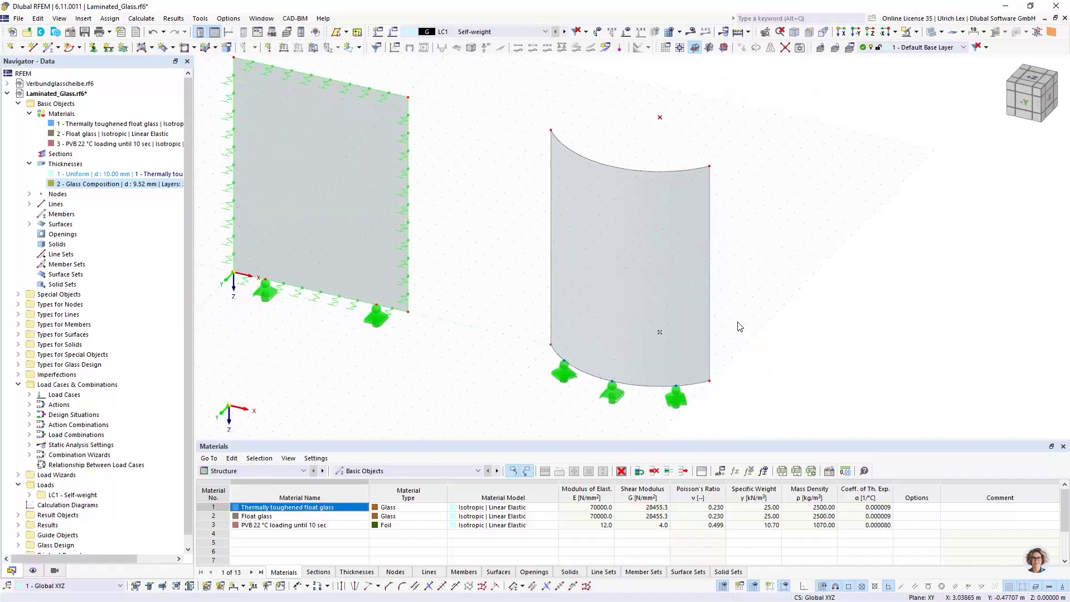
scroll(719, 268, up, 3)
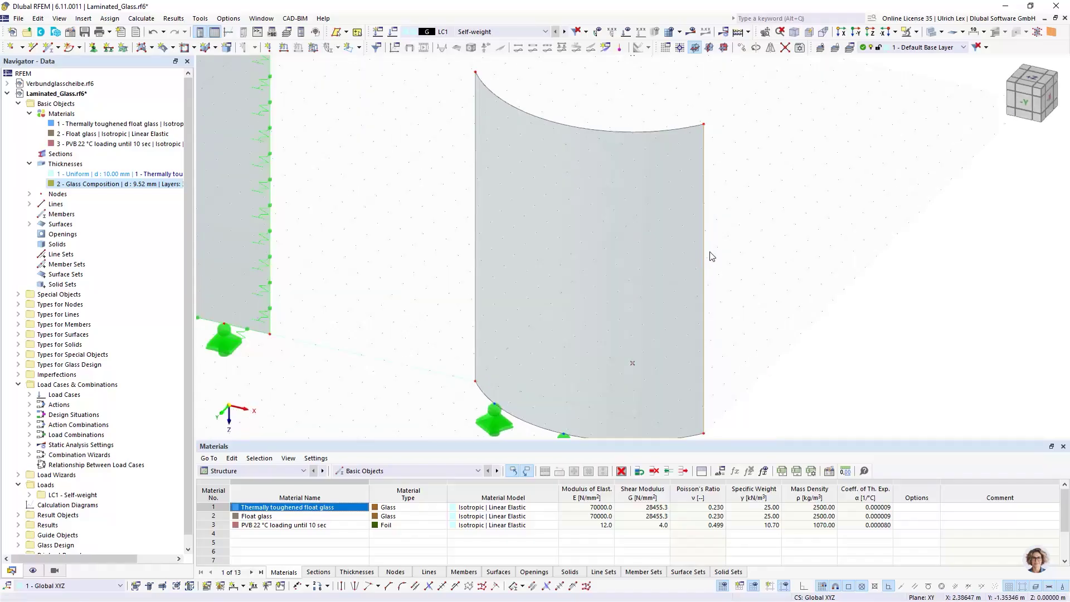
right_click(703, 250)
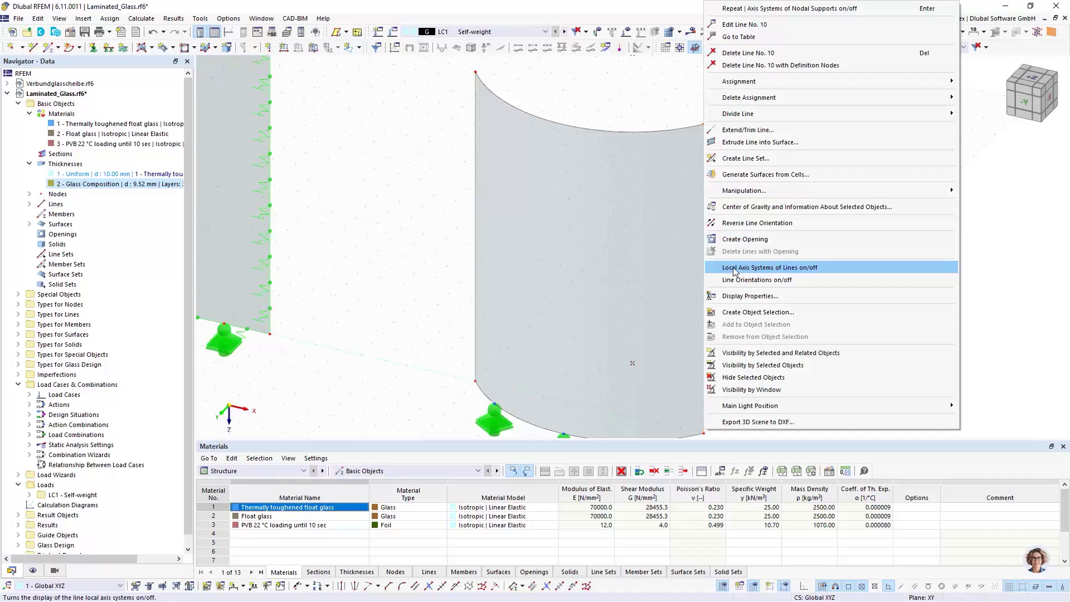
click(767, 268)
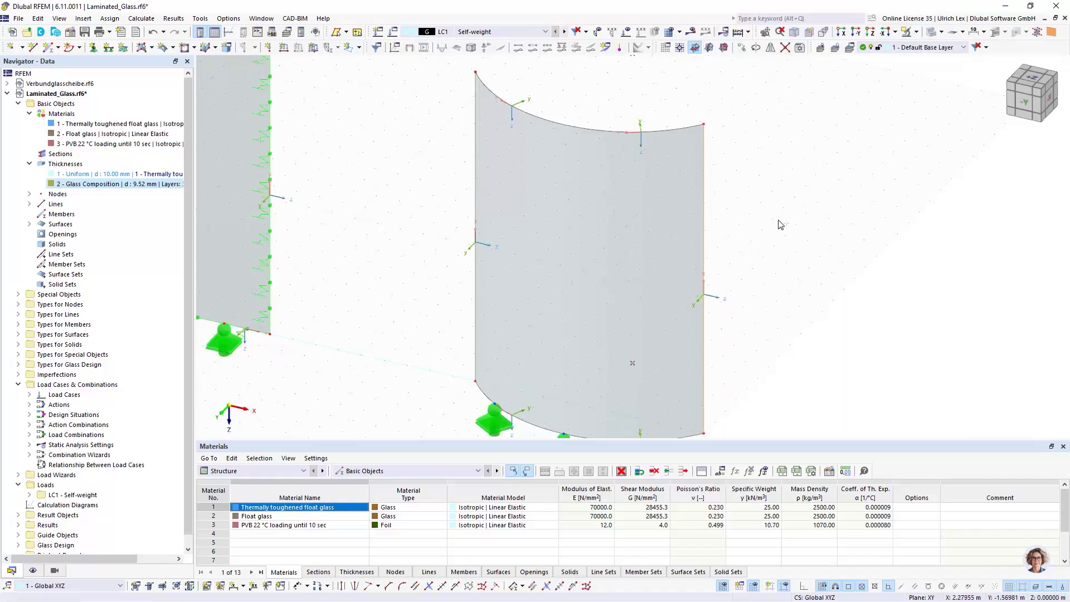
Review the line rotation settings of the curved pane's upper arc and accept them
scroll(770, 257, down, 2)
mouse_move(809, 232)
ctrl+middle_down()
mouse_move(796, 275)
mouse_move(817, 250)
ctrl+middle_up()
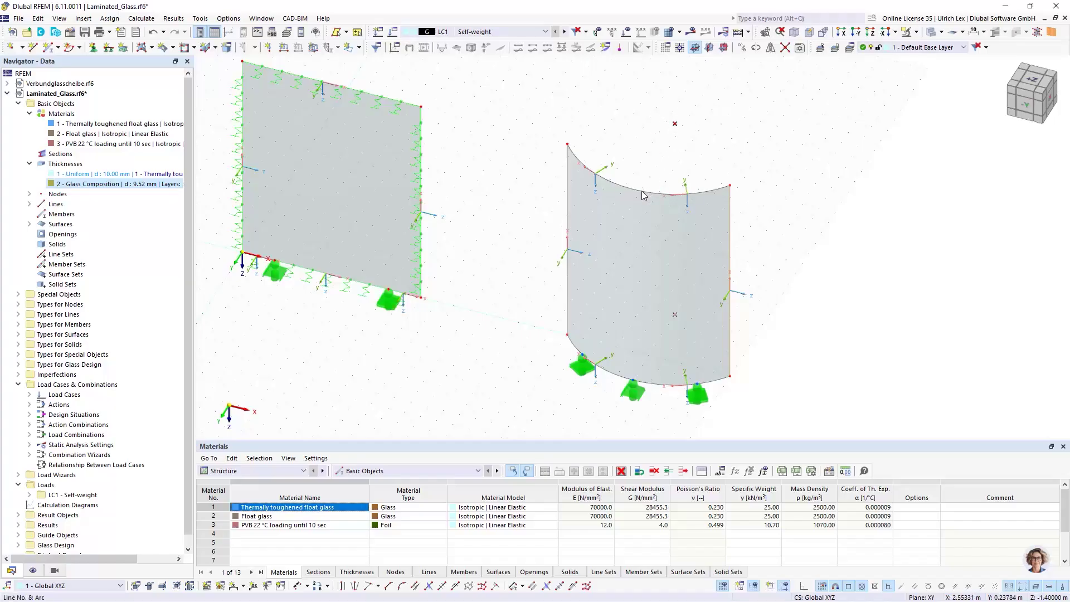
double_click(599, 250)
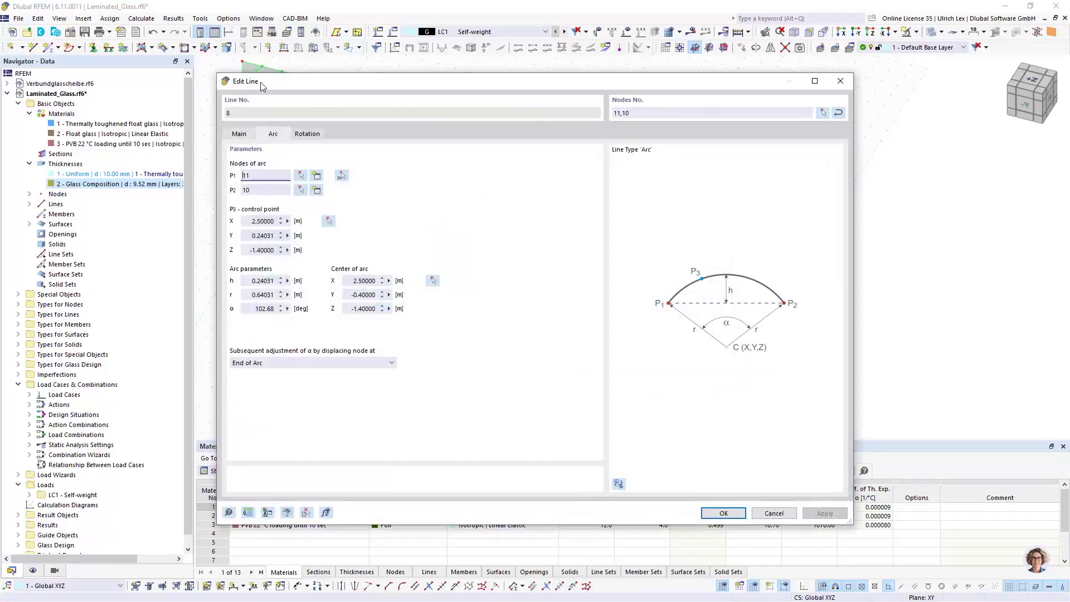
click(248, 136)
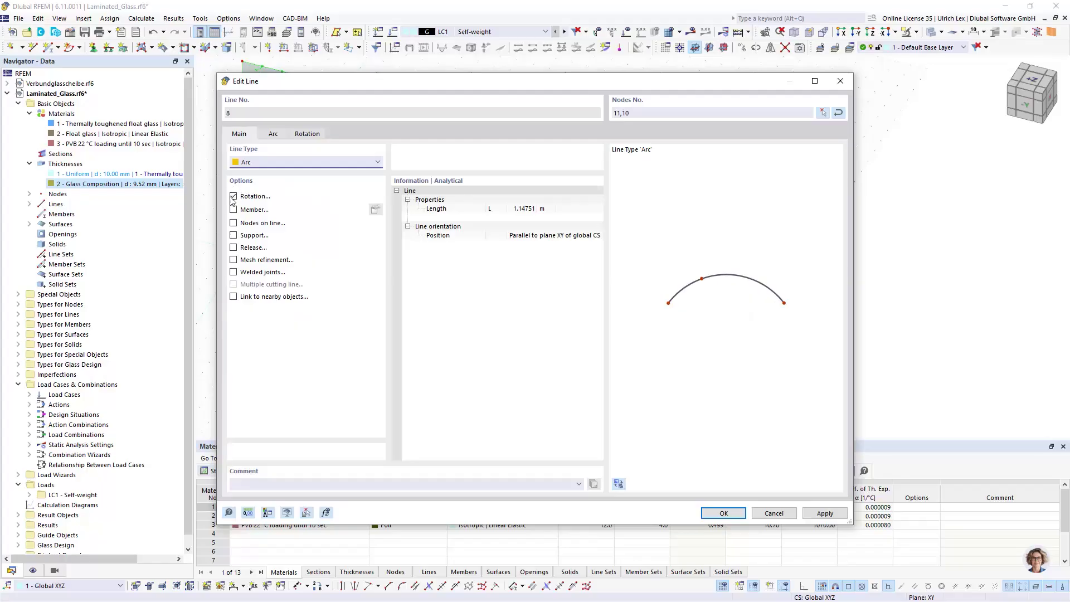
click(307, 136)
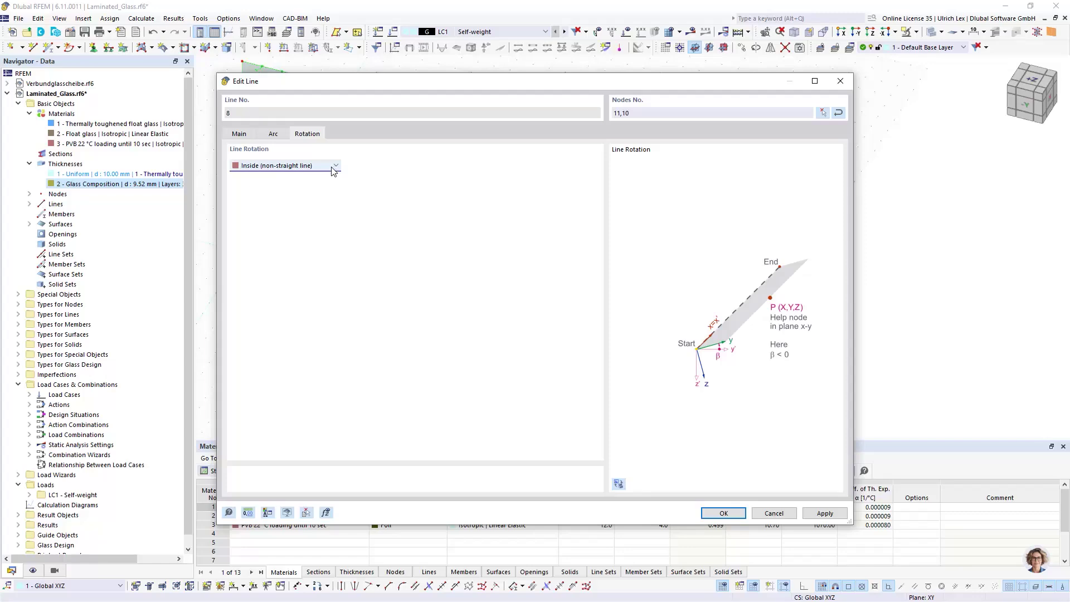
click(721, 514)
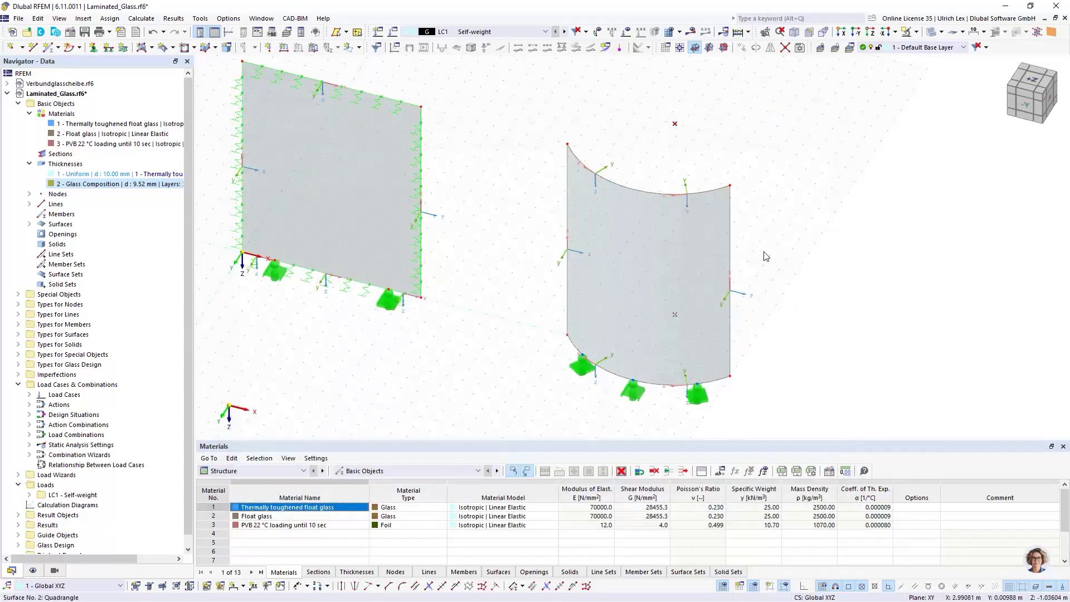
Enable rotation for the curved pane's vertical edge nearest the flat pane, using the Help node type
double_click(567, 195)
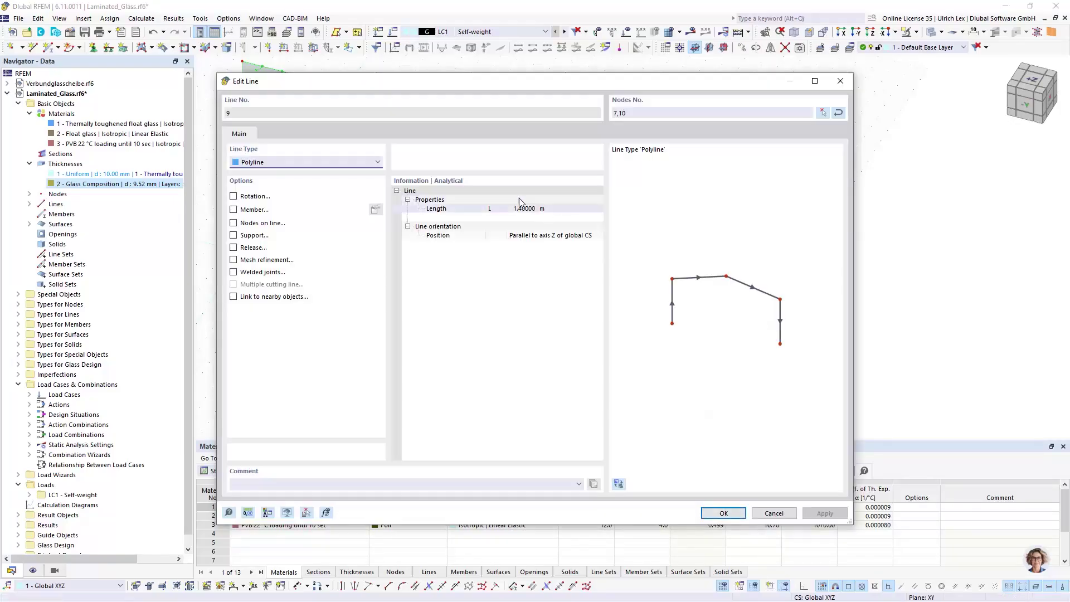
click(234, 196)
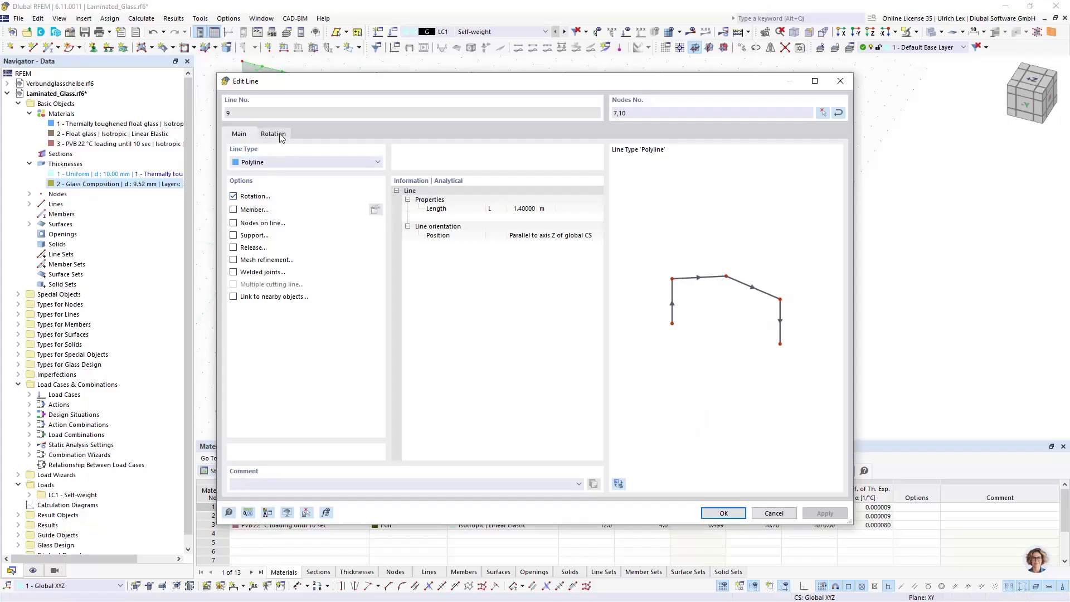
click(275, 134)
click(272, 166)
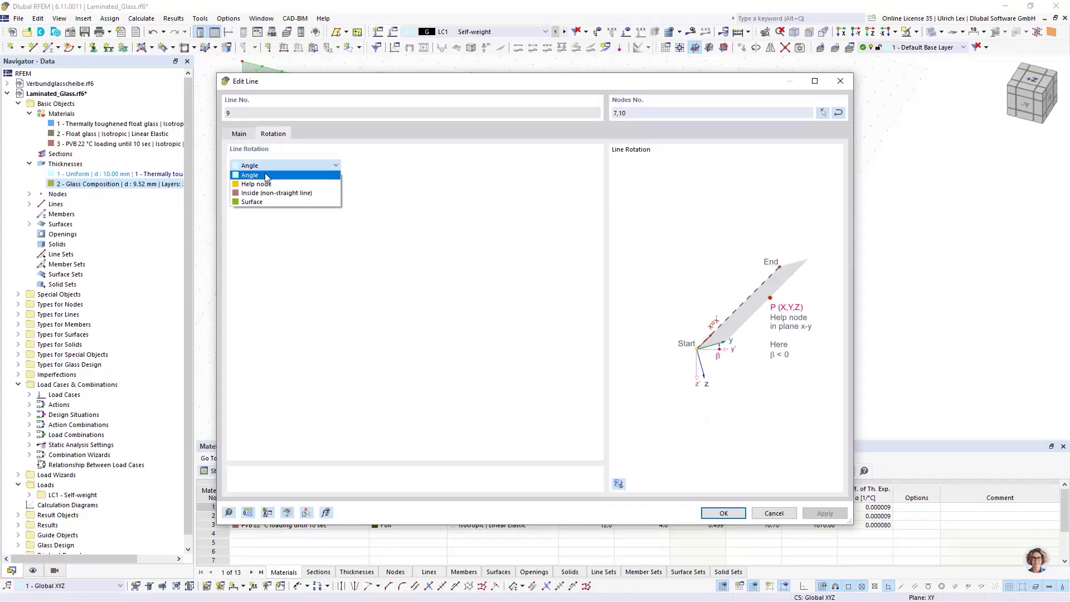
click(278, 185)
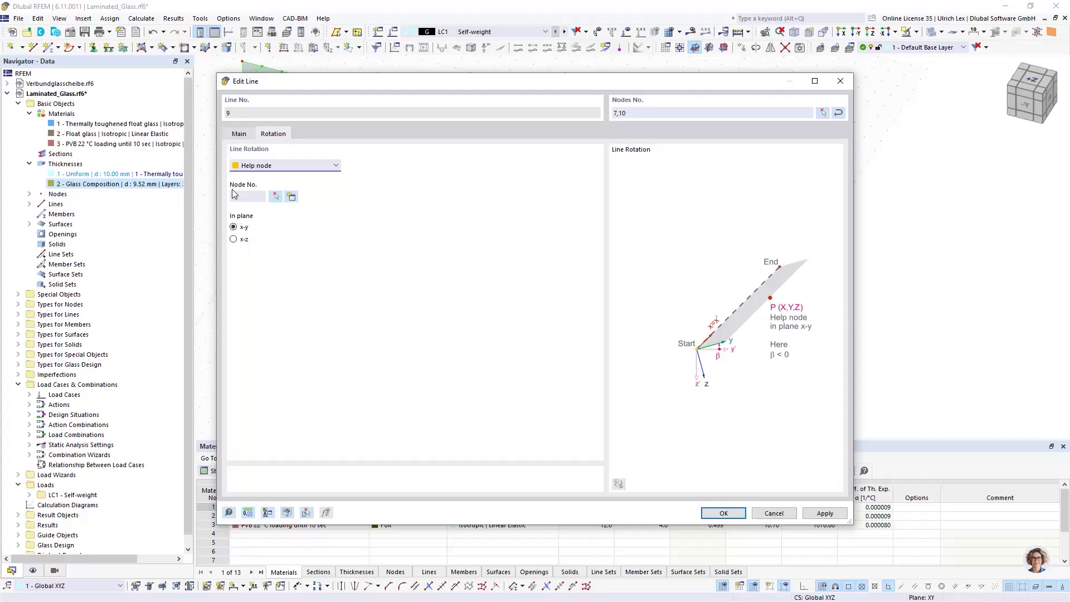
Set the bottom arc's centre node 9 as the edge's help node in plane x-y, apply it and check the rotated axes
click(276, 197)
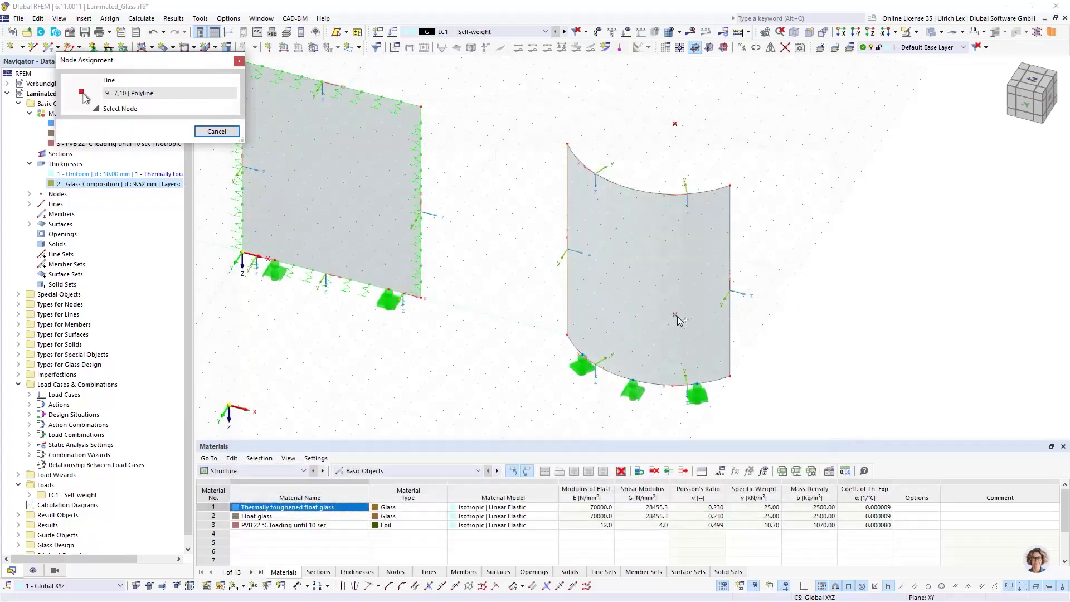
click(677, 316)
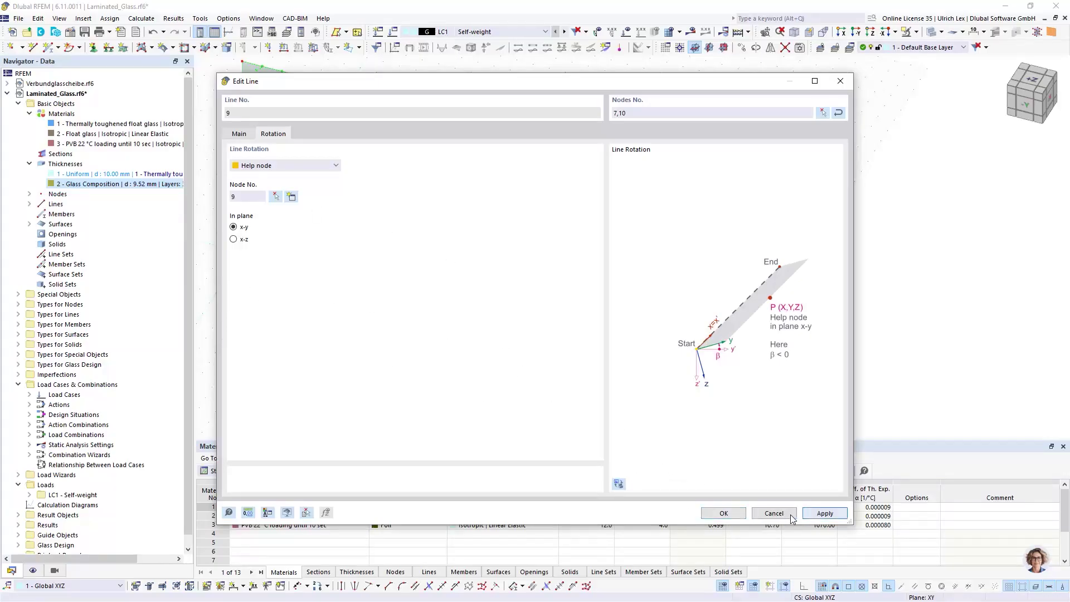
key(Return)
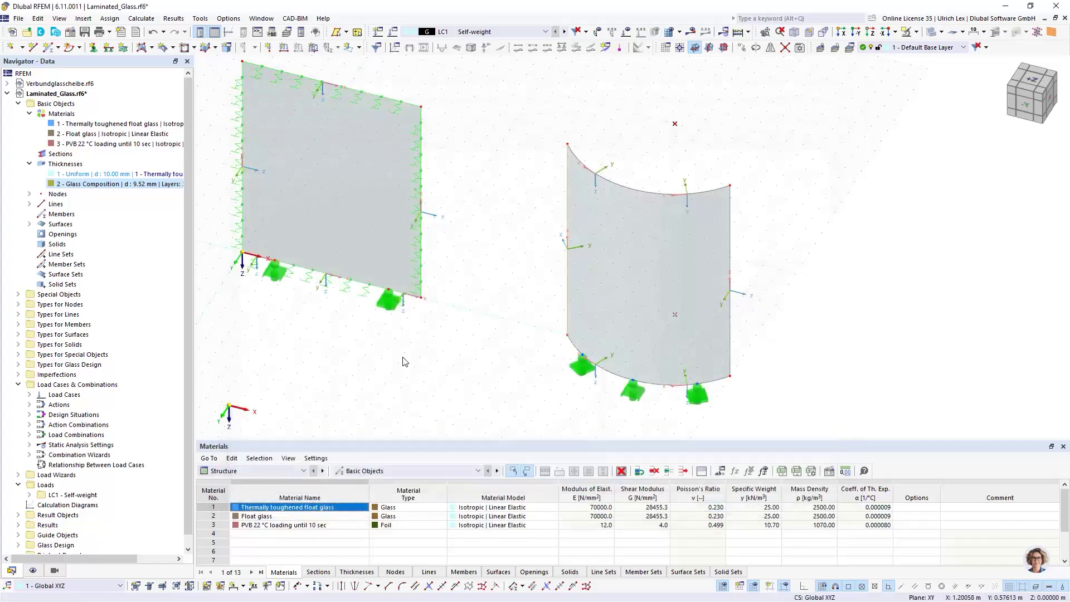
scroll(537, 144, up, 1)
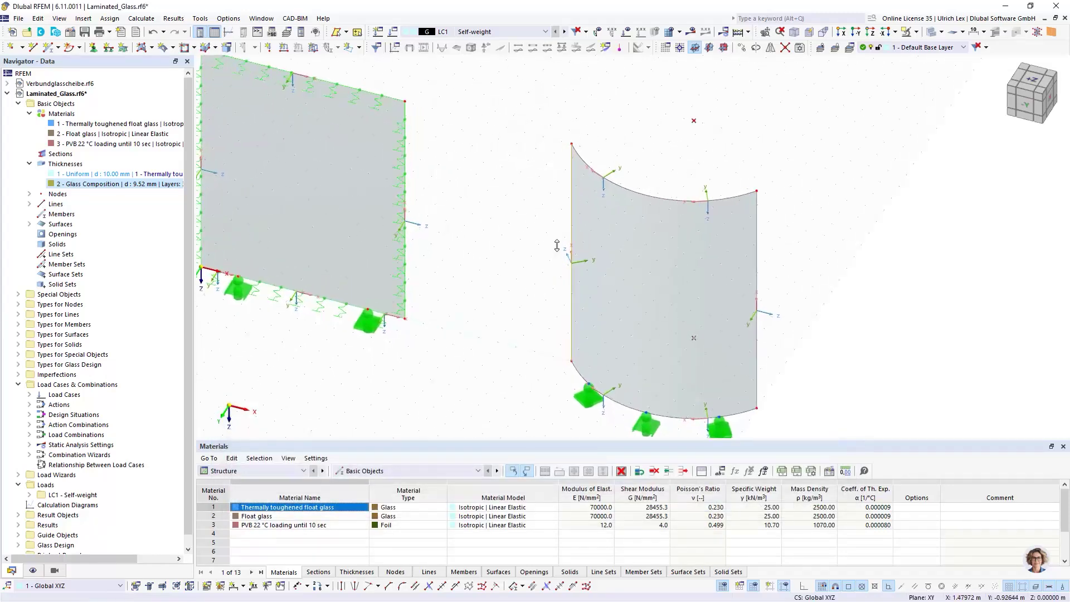
ctrl+middle_drag(569, 263, 632, 373)
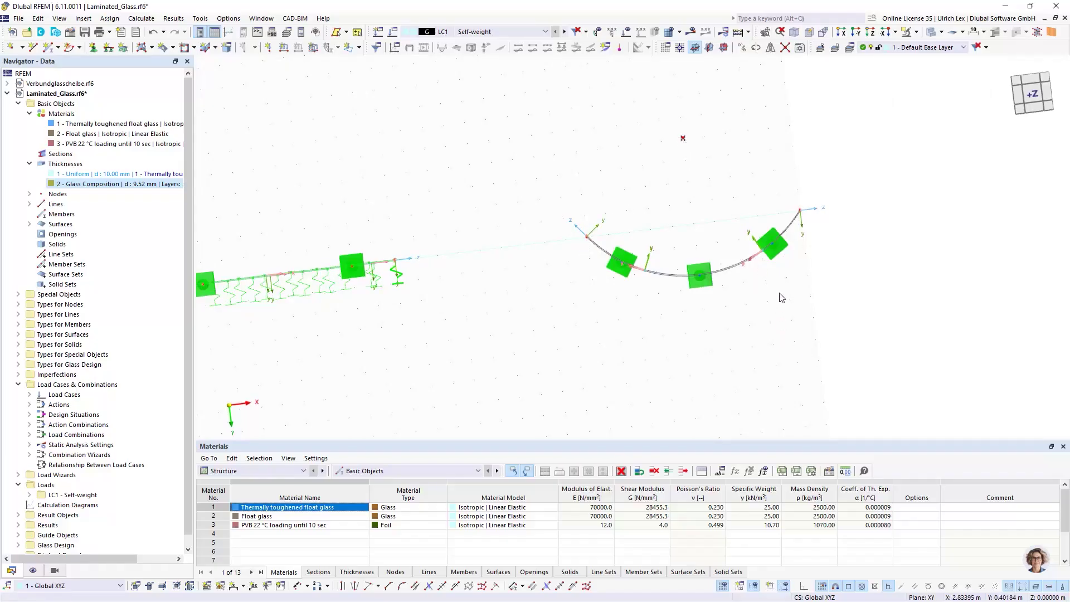
ctrl+middle_drag(808, 400, 756, 314)
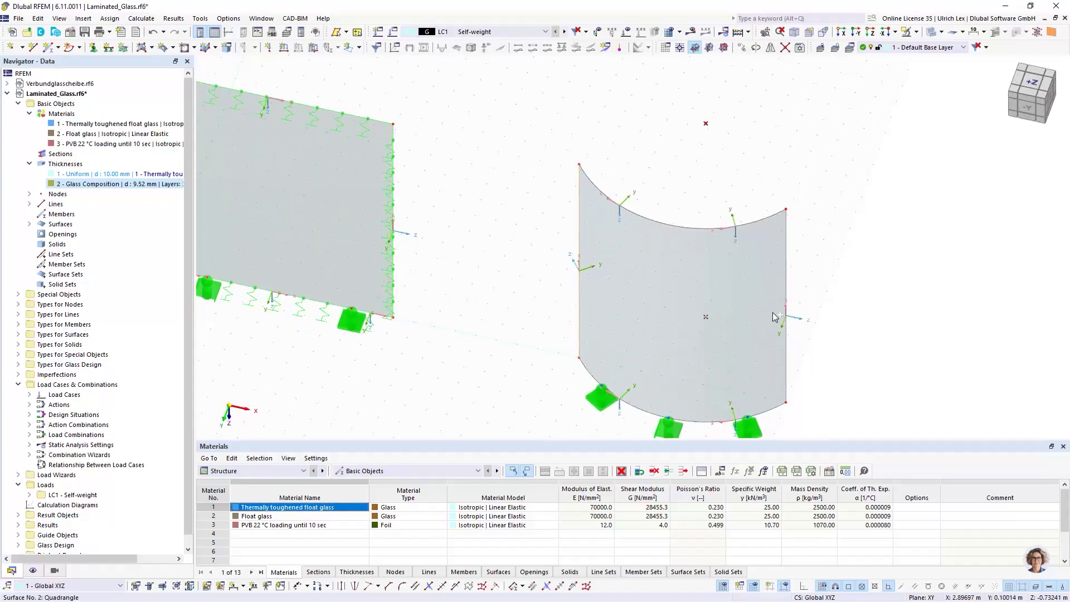
Rotate the curved pane's vertical edge farthest from the flat pane using help node 9 in plane x-y, and accept it
double_click(786, 276)
click(234, 197)
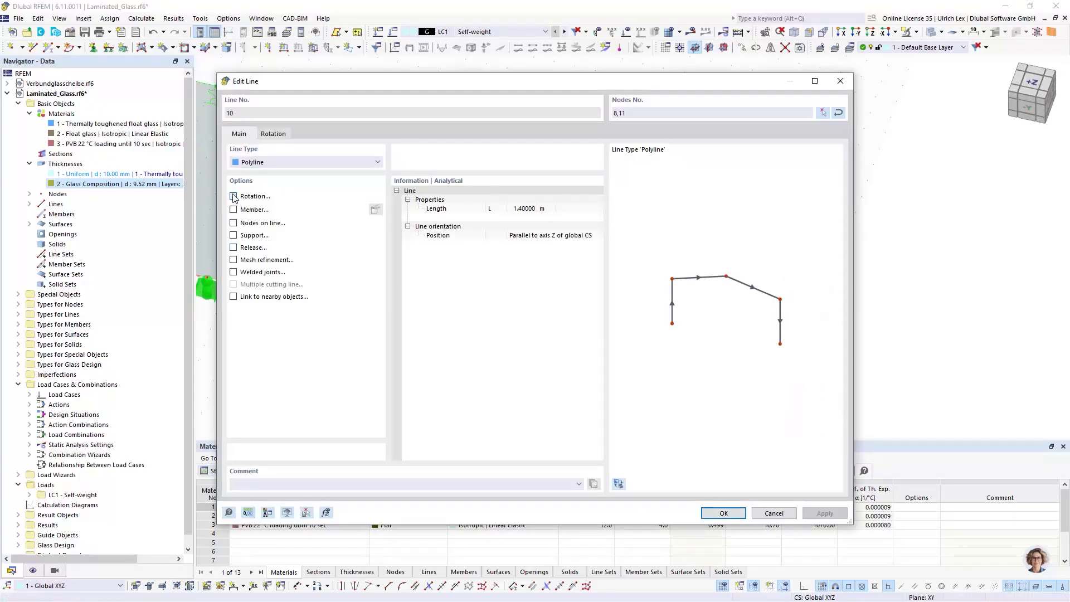
click(273, 135)
click(268, 166)
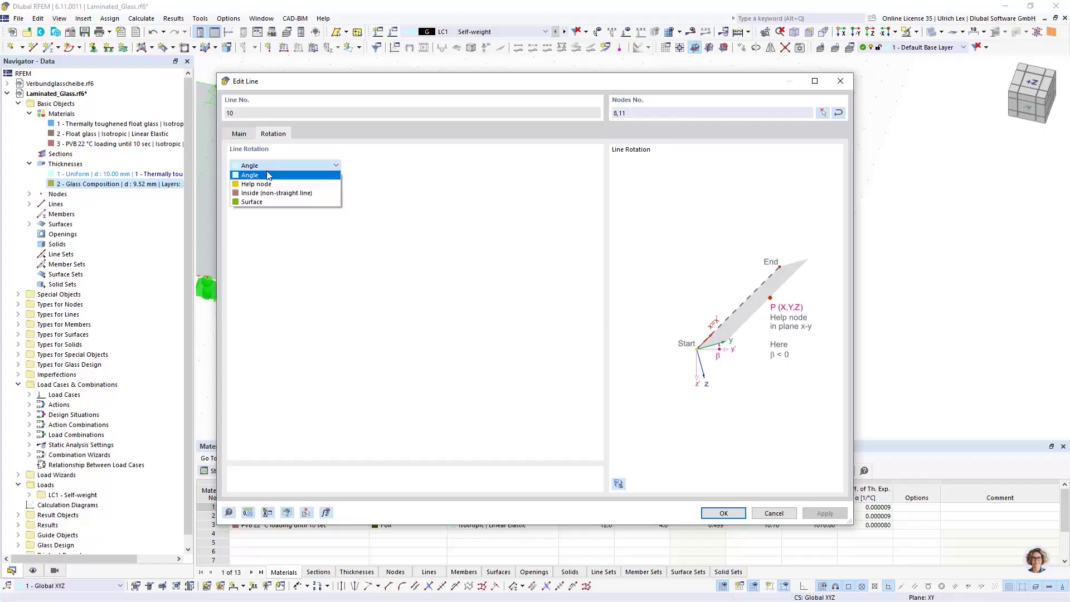
click(269, 179)
click(273, 198)
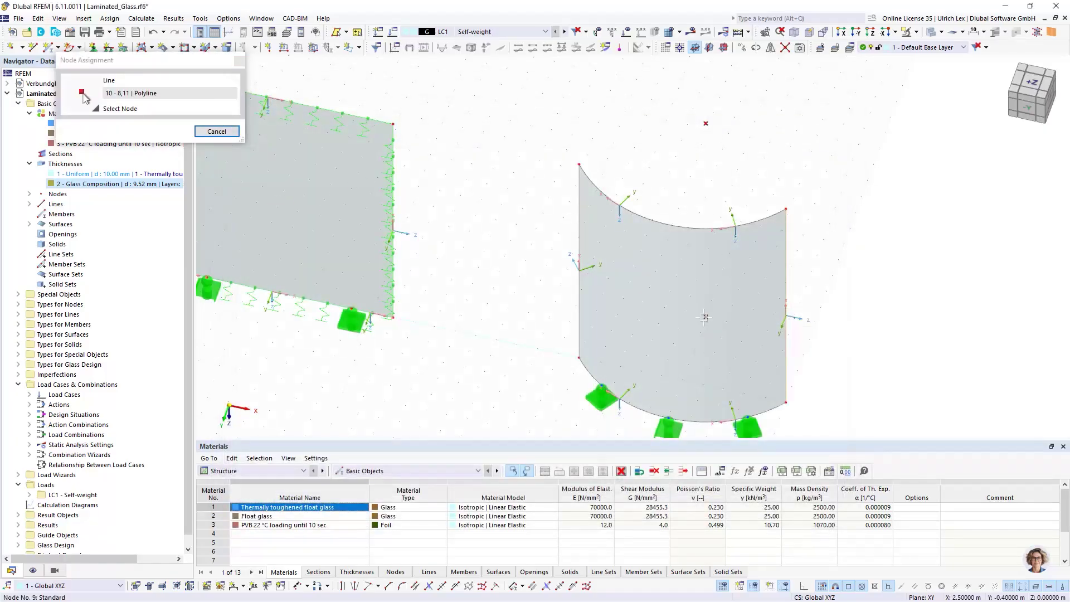
click(705, 321)
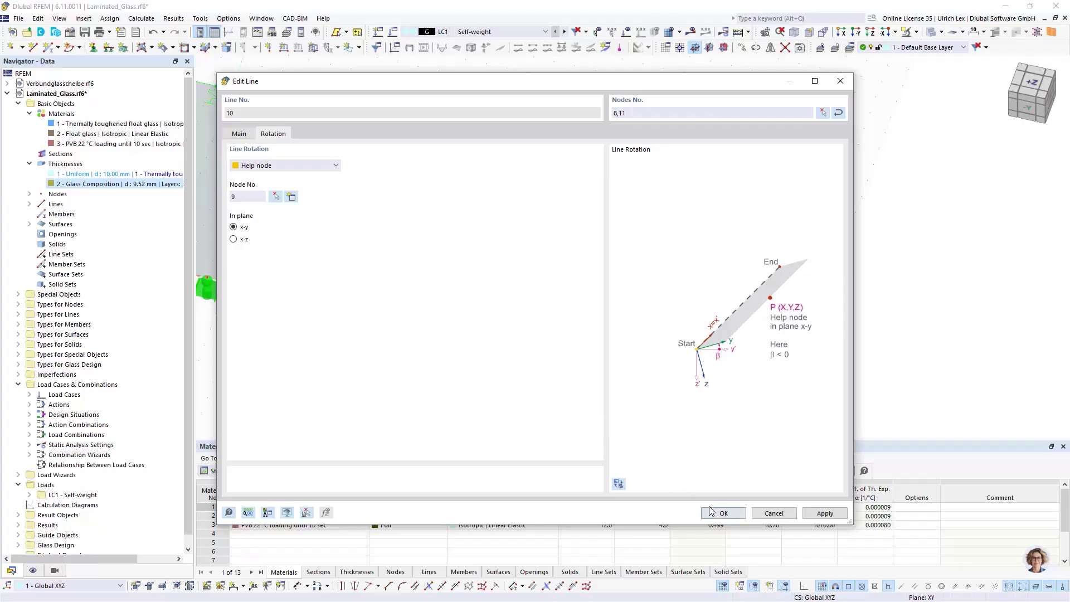
key(Return)
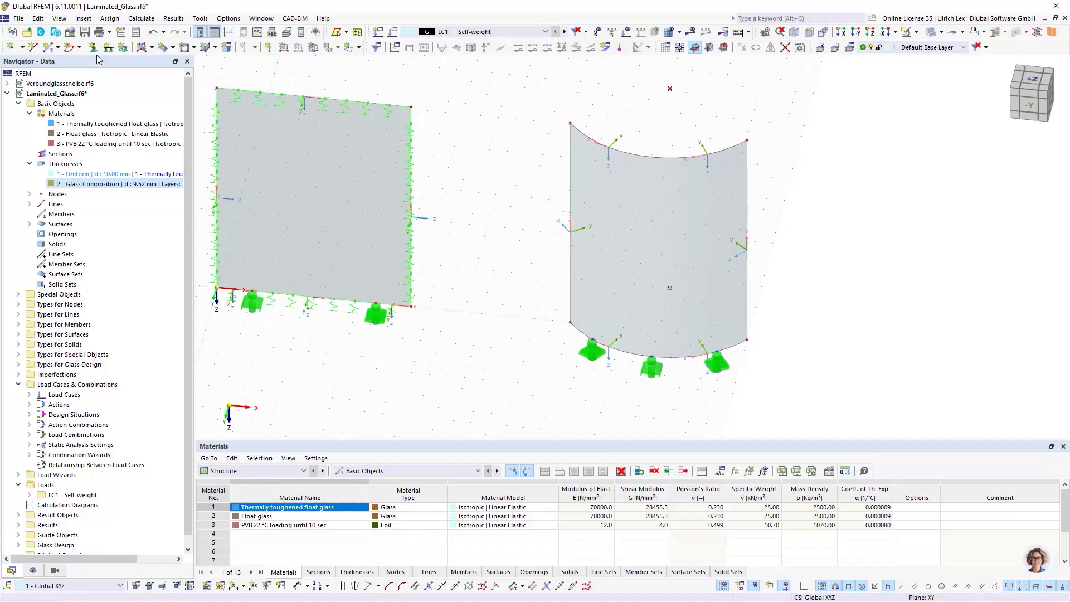
Create a new line support in Local xyz coordinates with all translational restraints released and a 20 kN/m² spring constant in y
click(109, 47)
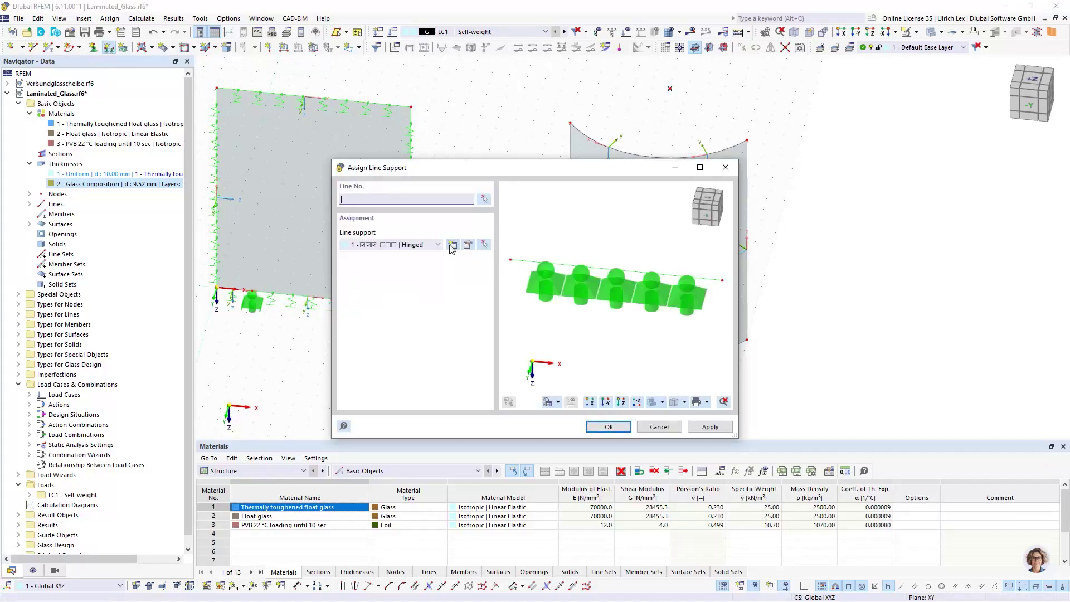
click(453, 245)
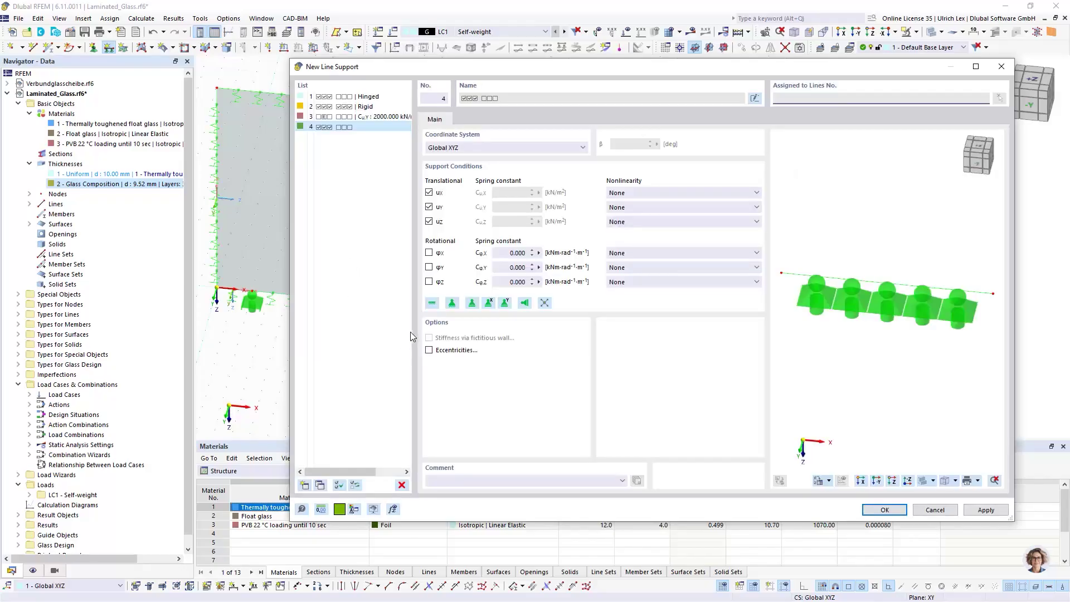
click(481, 148)
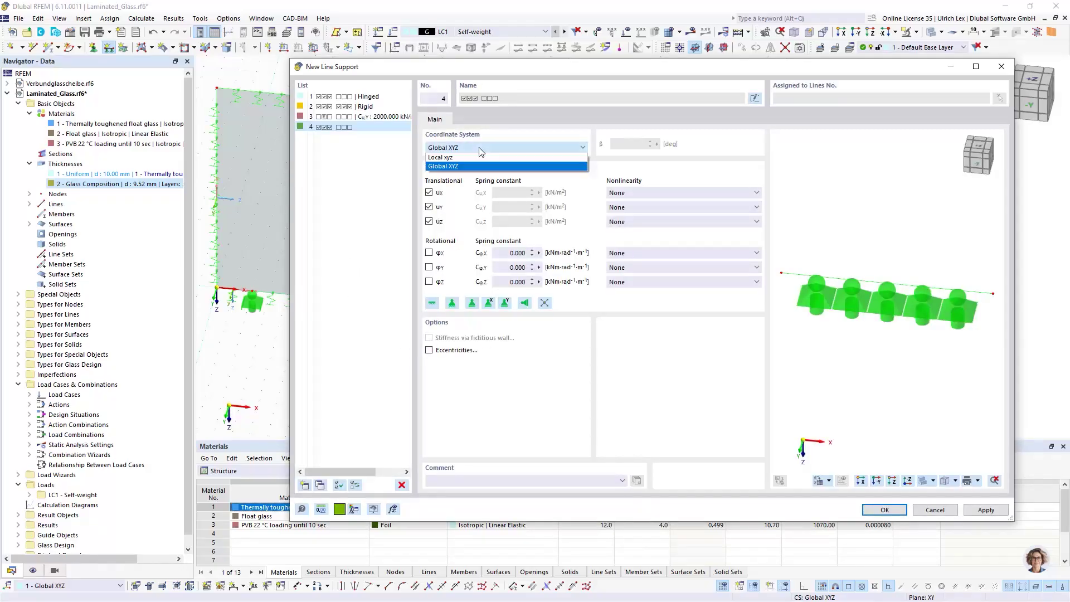
click(467, 160)
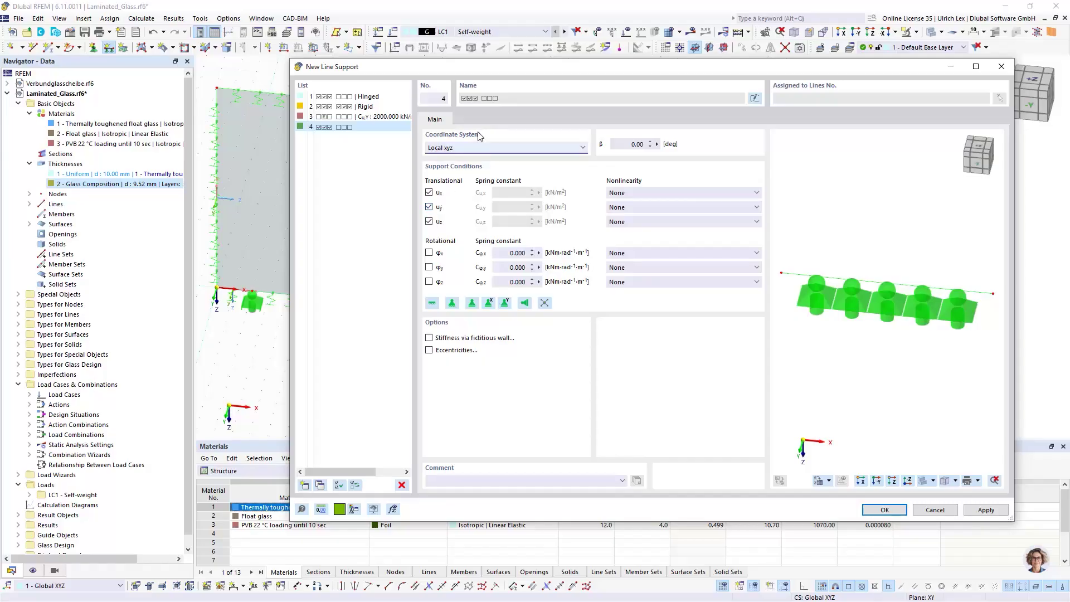
click(429, 193)
click(428, 221)
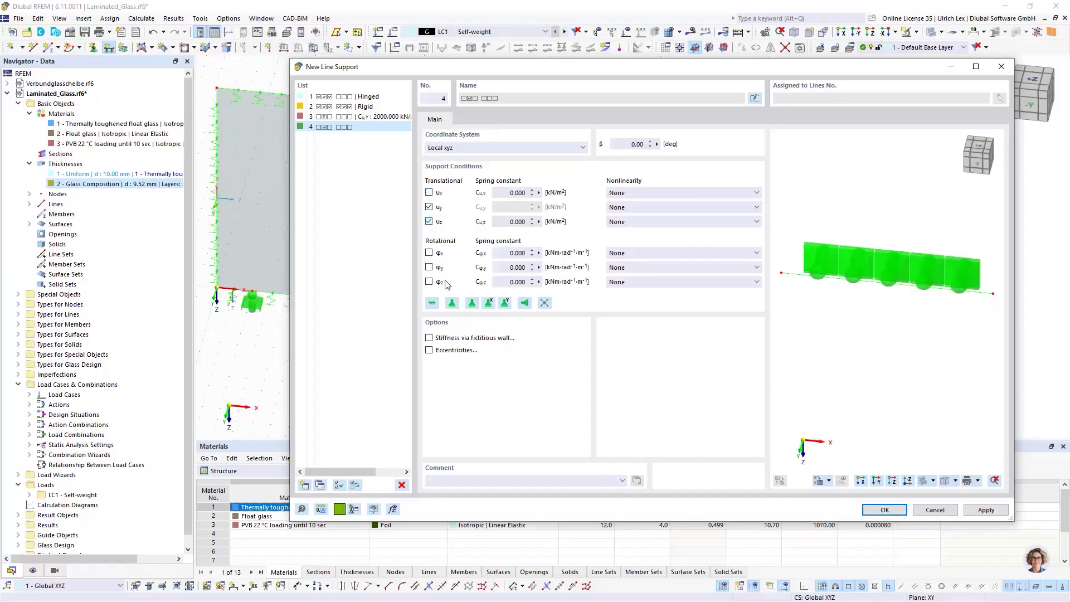
click(429, 207)
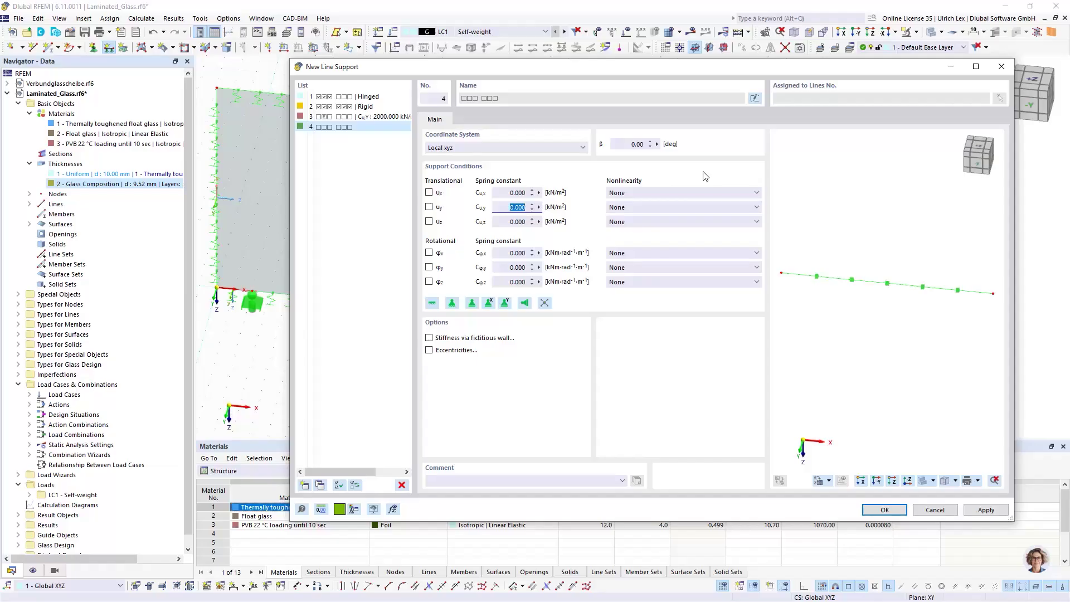
text(20)
click(873, 510)
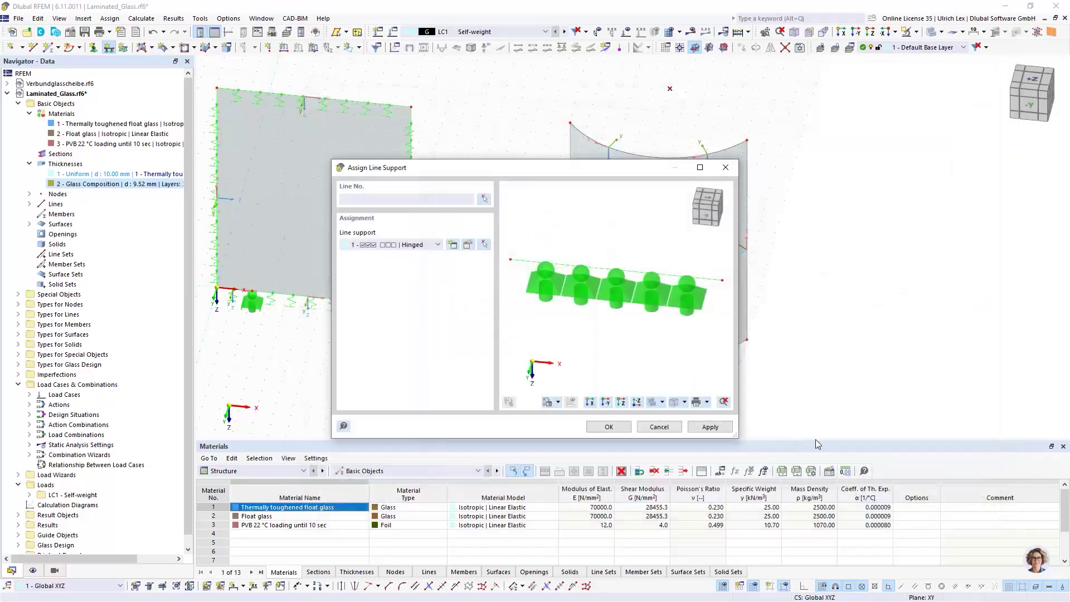
Assign the new elastic line support to the vertical edges and the upper and lower arcs of the curved pane
click(609, 427)
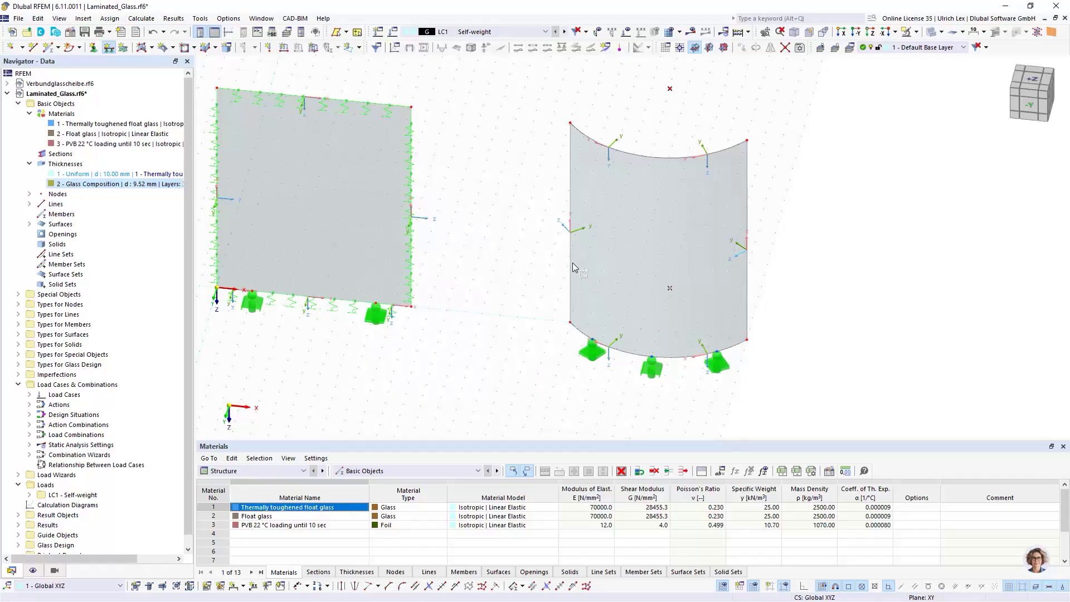
click(748, 273)
click(748, 273)
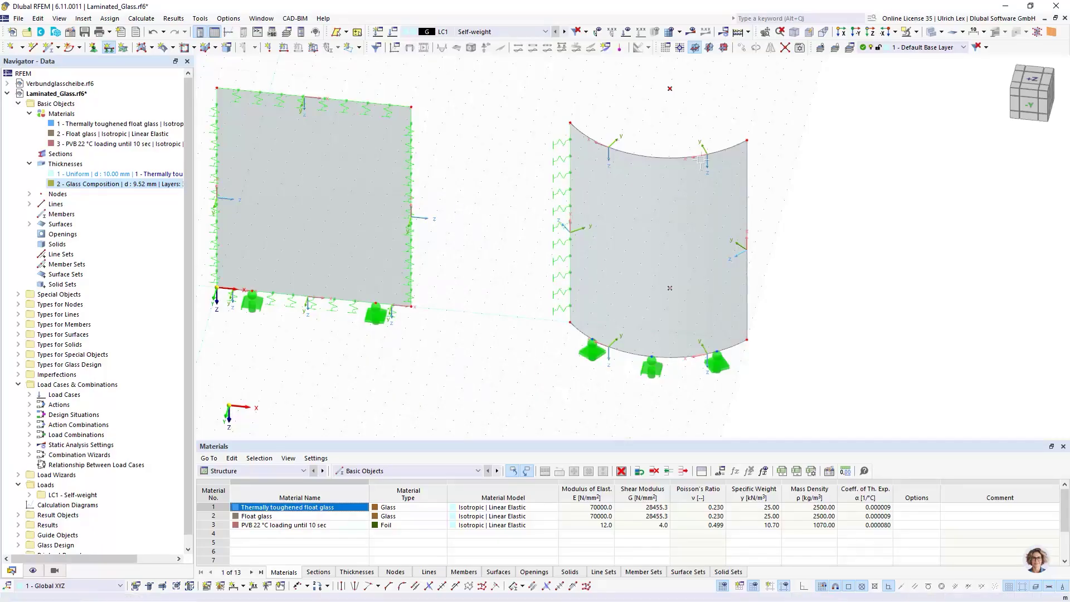
click(679, 357)
key(Escape)
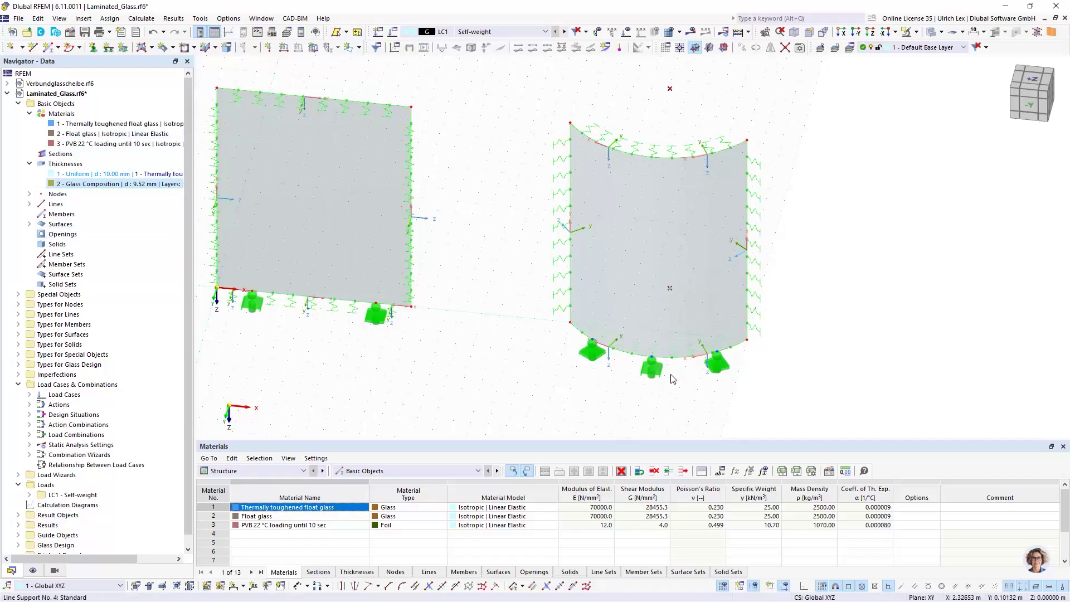
Examine the spring directions and rotated axes of the curved pane's line supports from above and in a 3D view
scroll(837, 410, down, 1)
ctrl+middle_drag(774, 379, 781, 325)
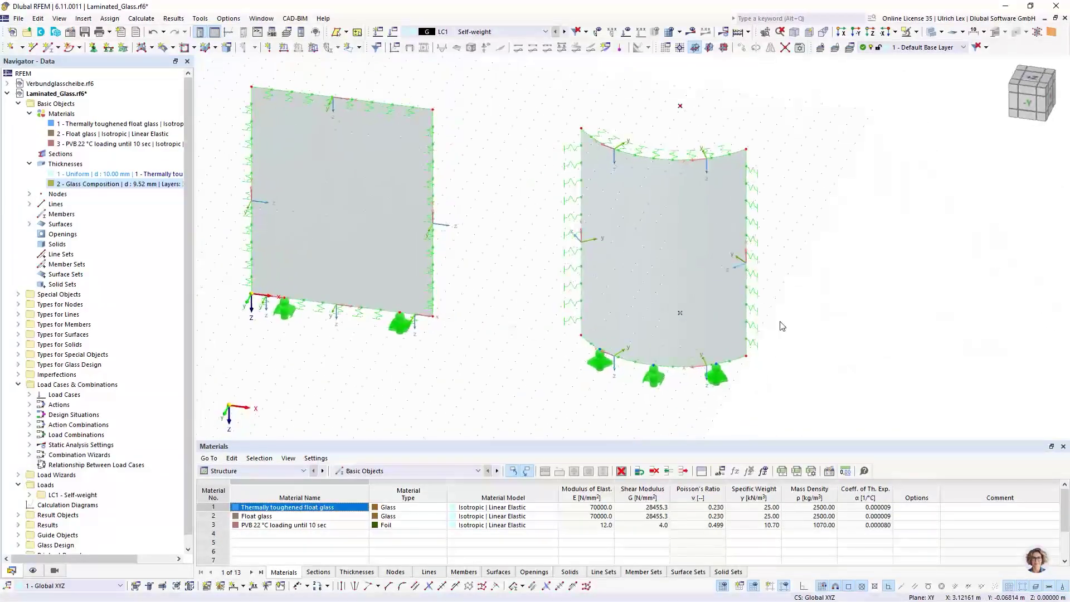
click(869, 35)
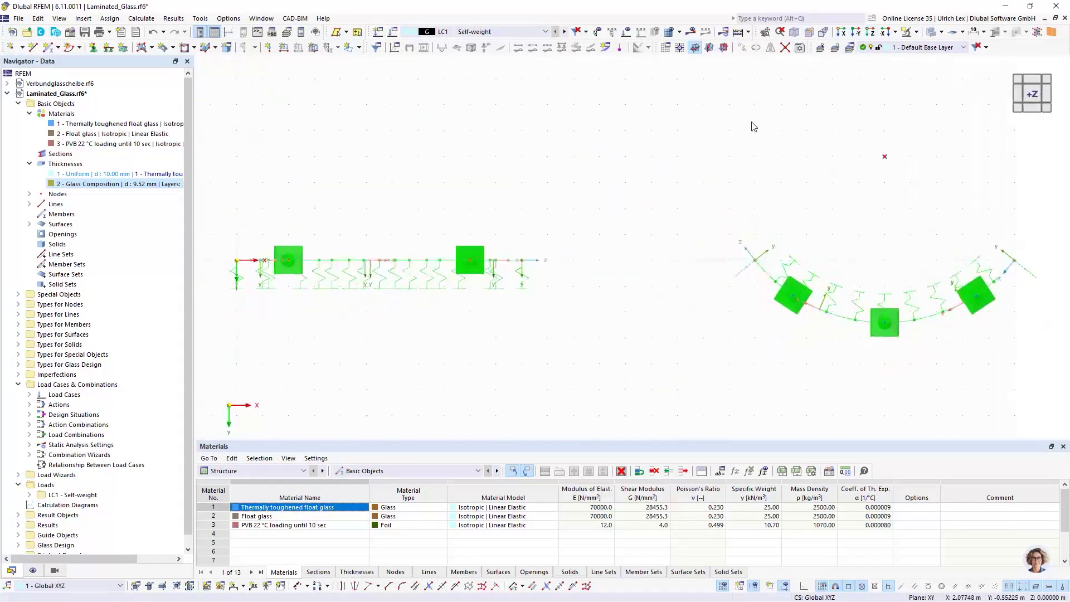
scroll(443, 190, down, 1)
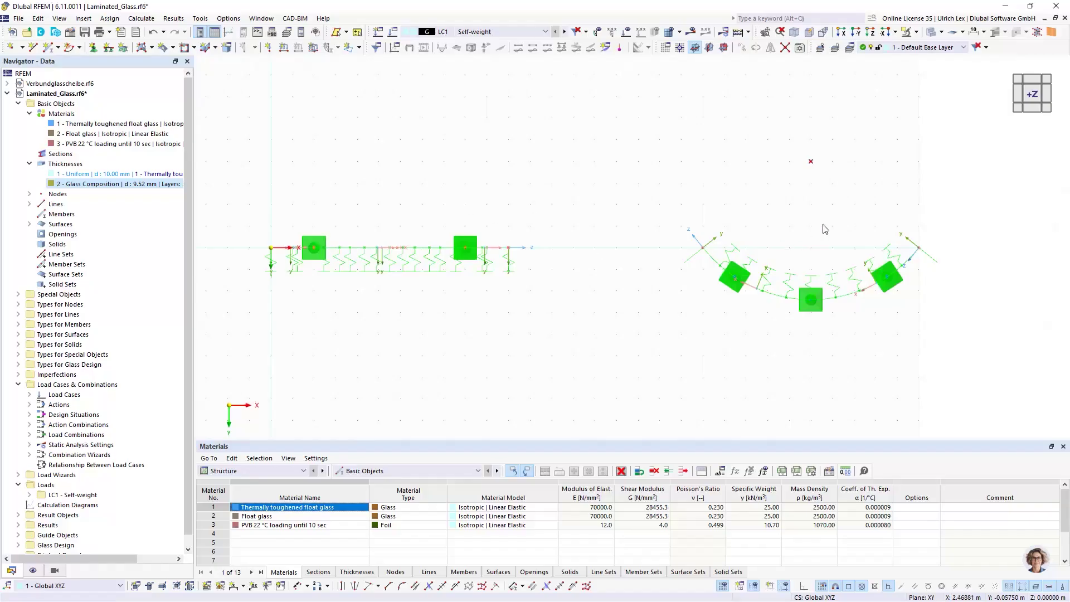
scroll(948, 273, up, 1)
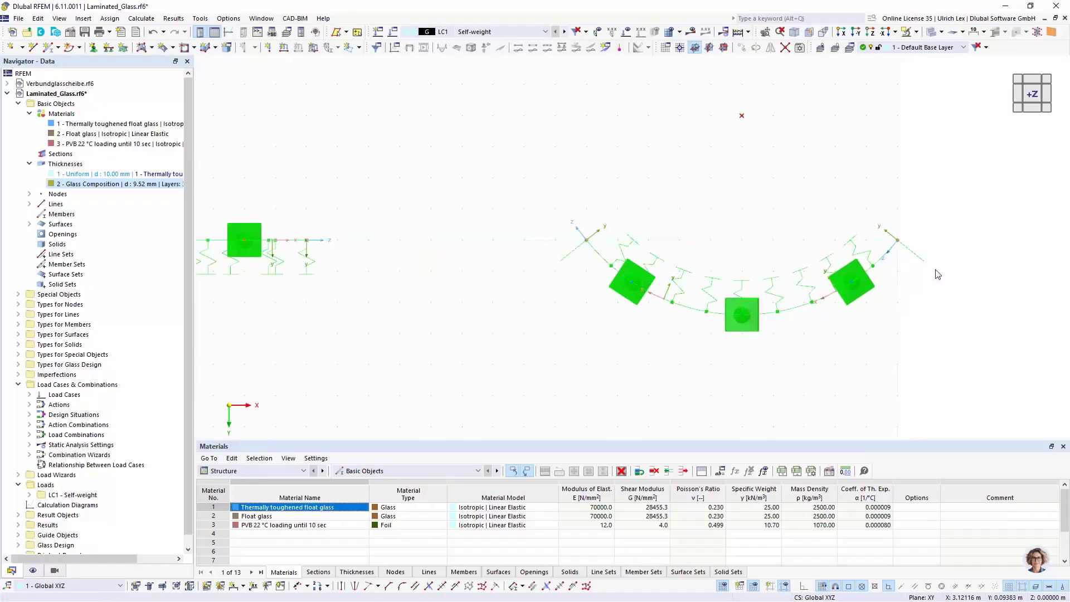
scroll(892, 279, down, 1)
scroll(853, 257, up, 1)
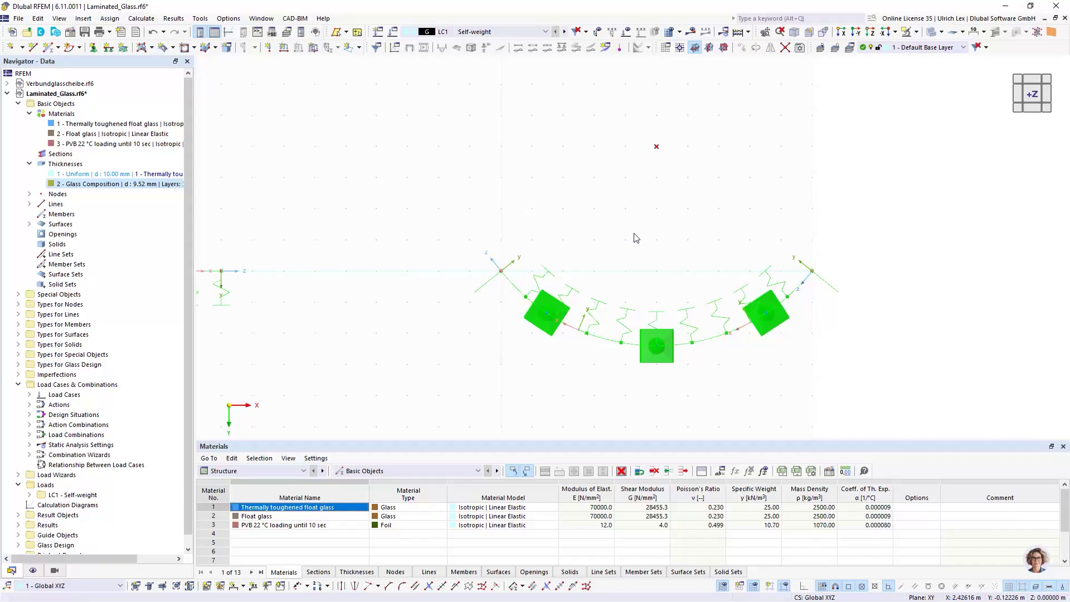
scroll(636, 232, down, 4)
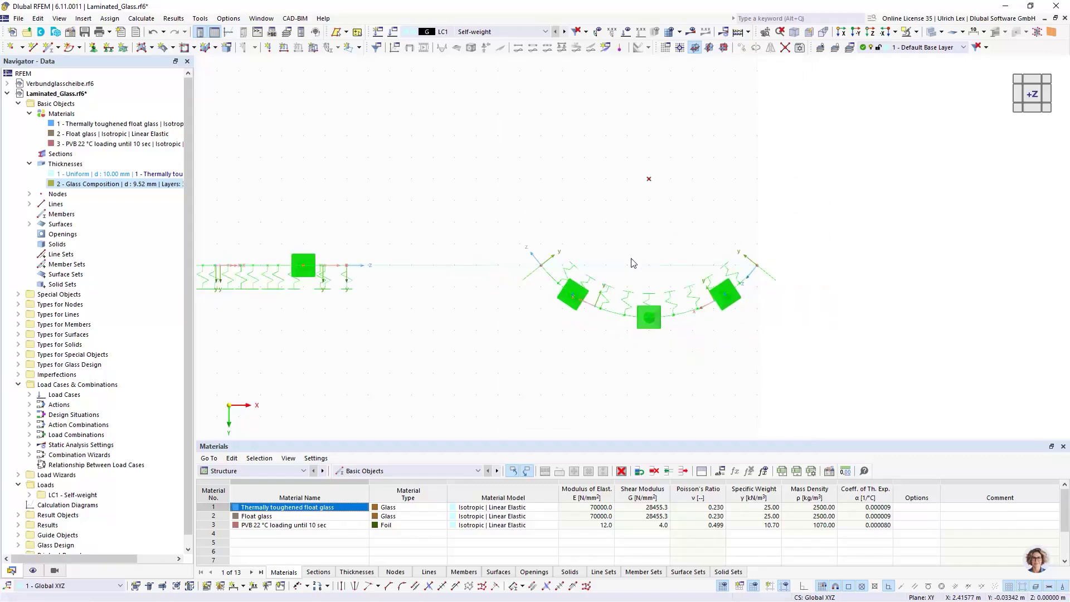
ctrl+middle_drag(616, 361, 588, 181)
scroll(837, 195, down, 2)
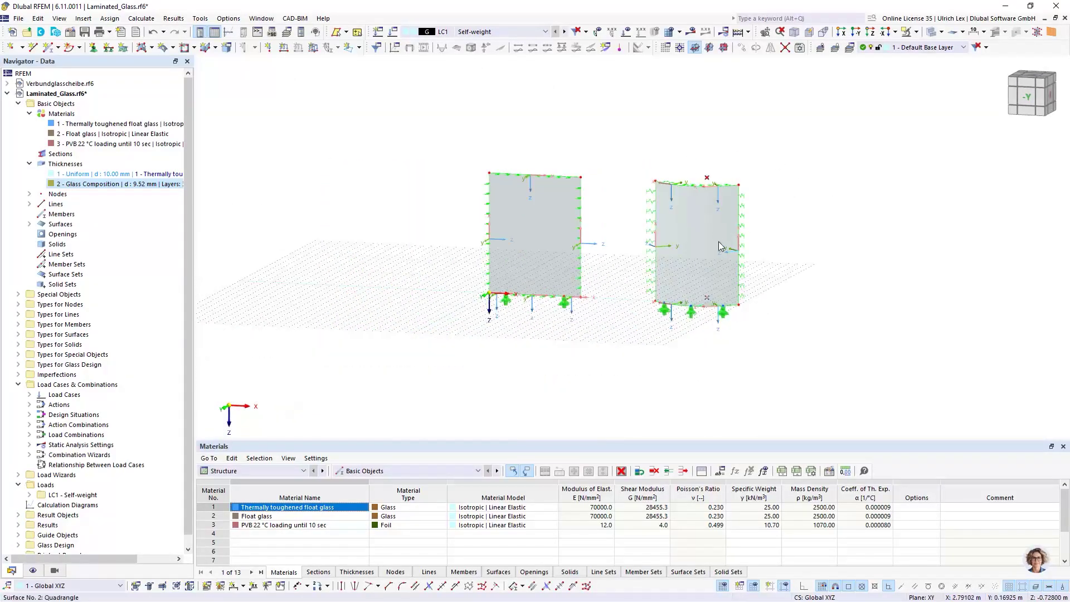
scroll(718, 244, up, 2)
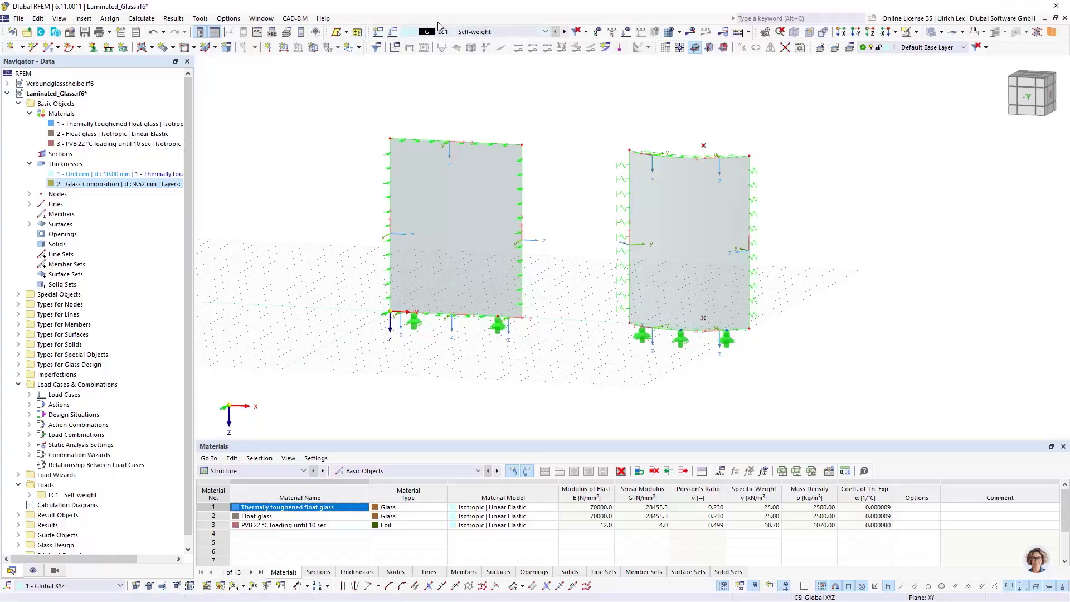
Open the load cases and combinations settings and review the standard group, combination wizard and self-weight load case
click(408, 31)
drag(410, 44, 426, 72)
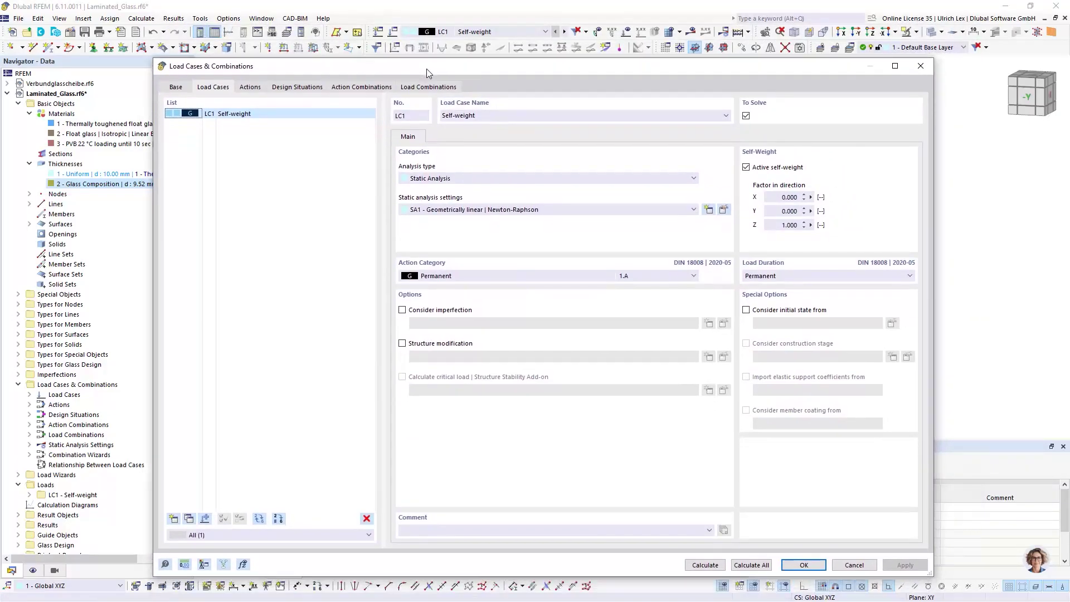
click(175, 87)
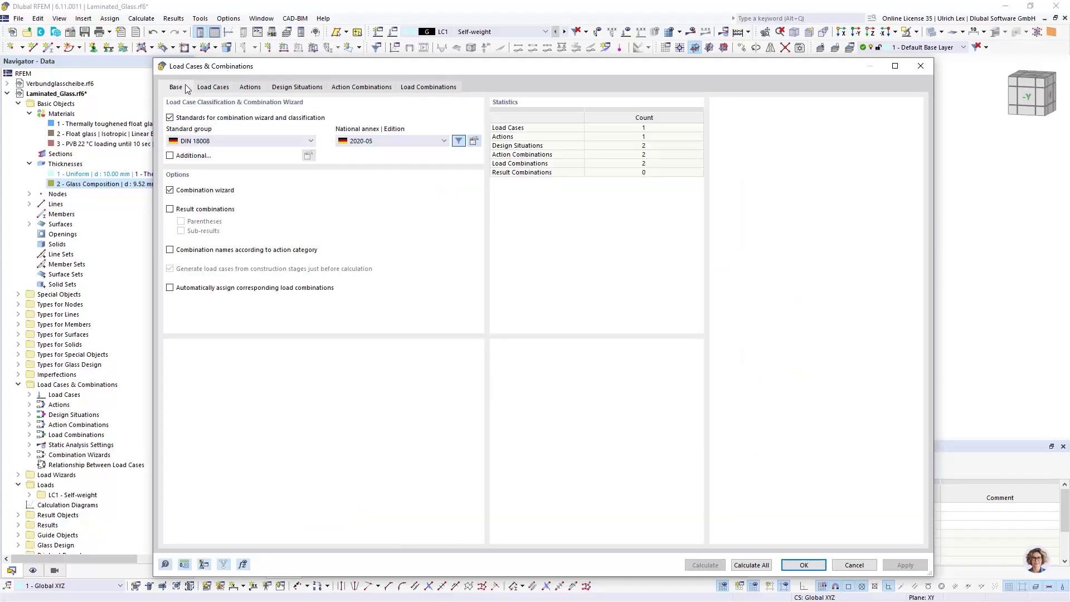
drag(300, 68, 312, 52)
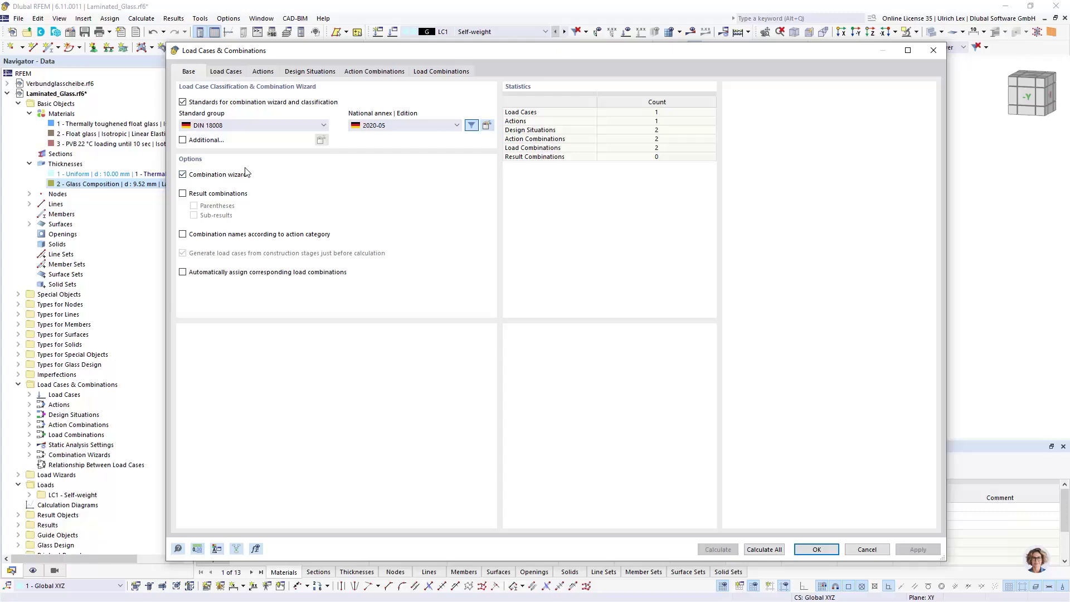
click(226, 71)
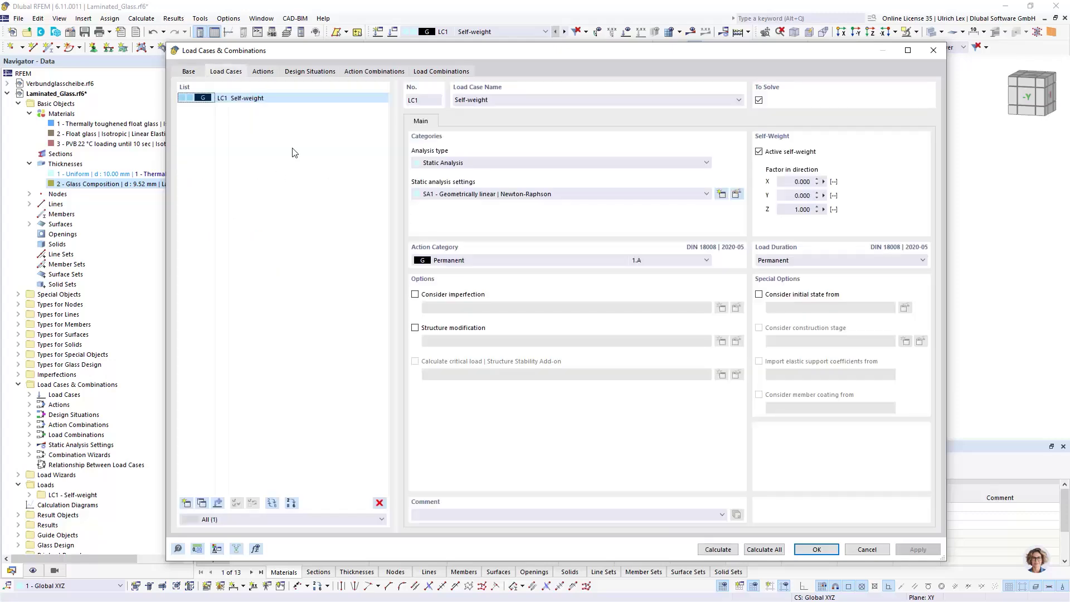
click(190, 72)
click(227, 72)
Add a second load case and assign it the action category Wind
click(187, 503)
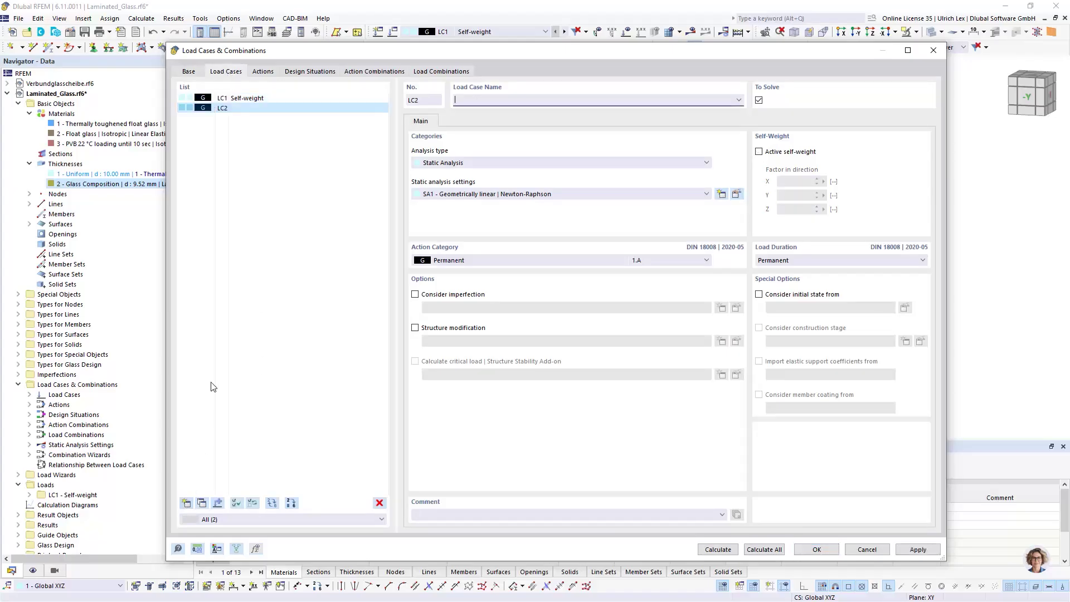
click(467, 260)
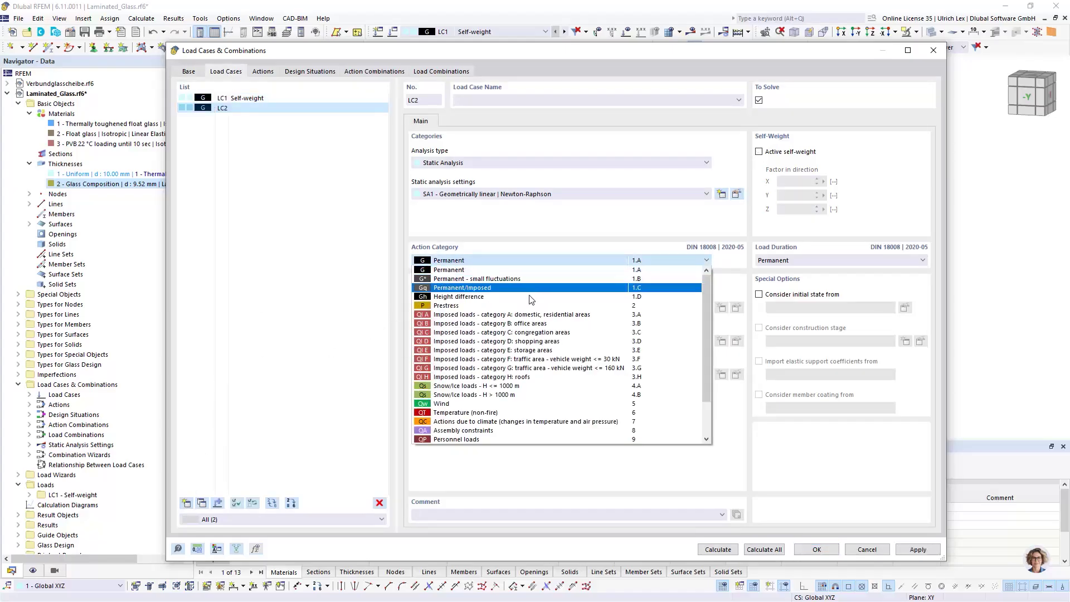
click(488, 408)
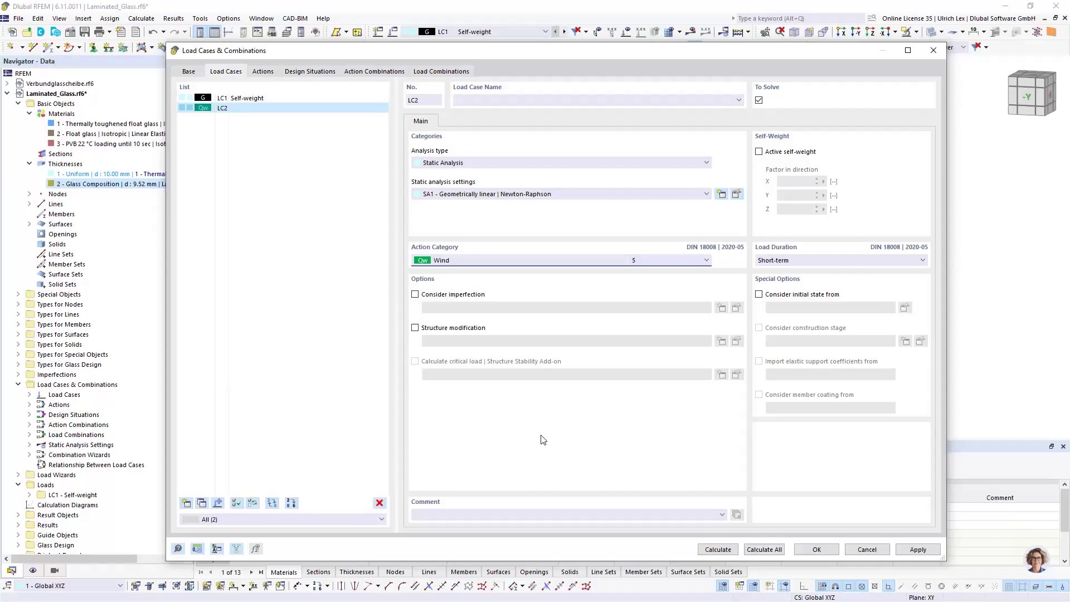
Review the standard settings and the load duration options of the wind load case, and compare them with the self-weight case
click(186, 72)
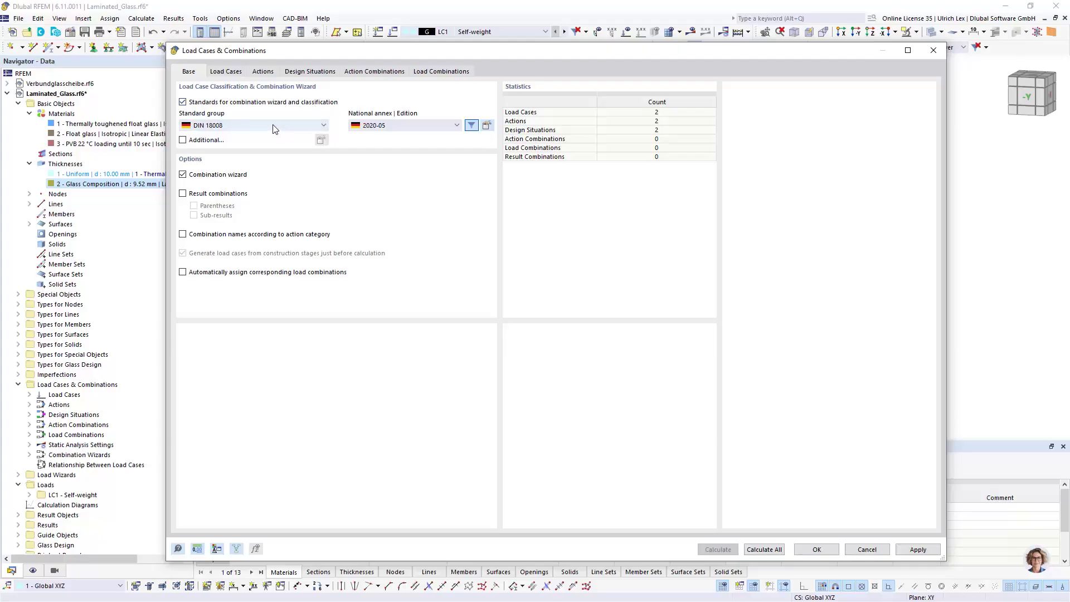
click(226, 72)
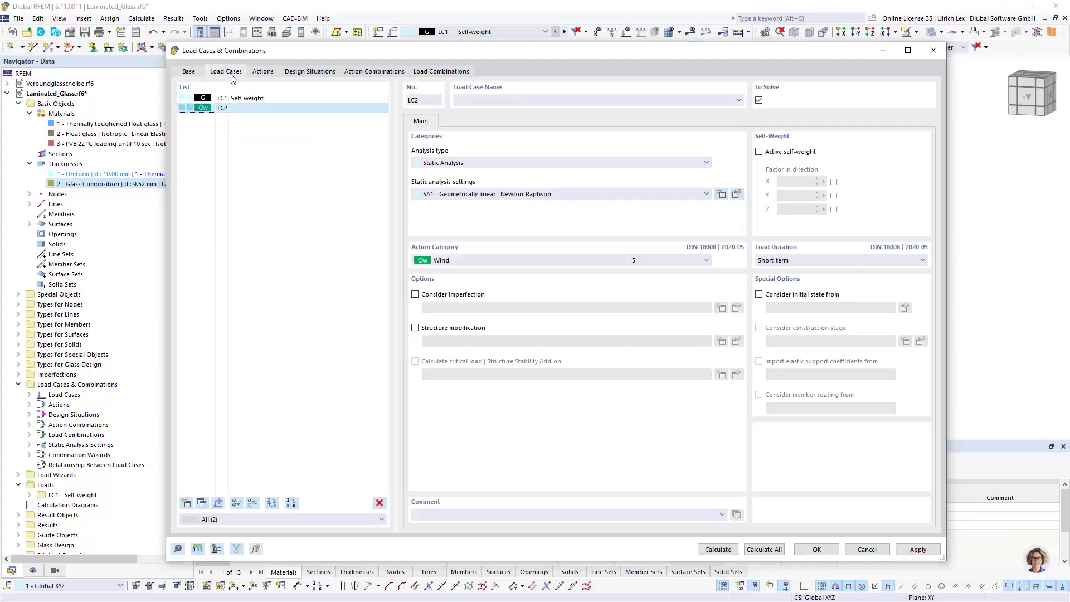
click(810, 260)
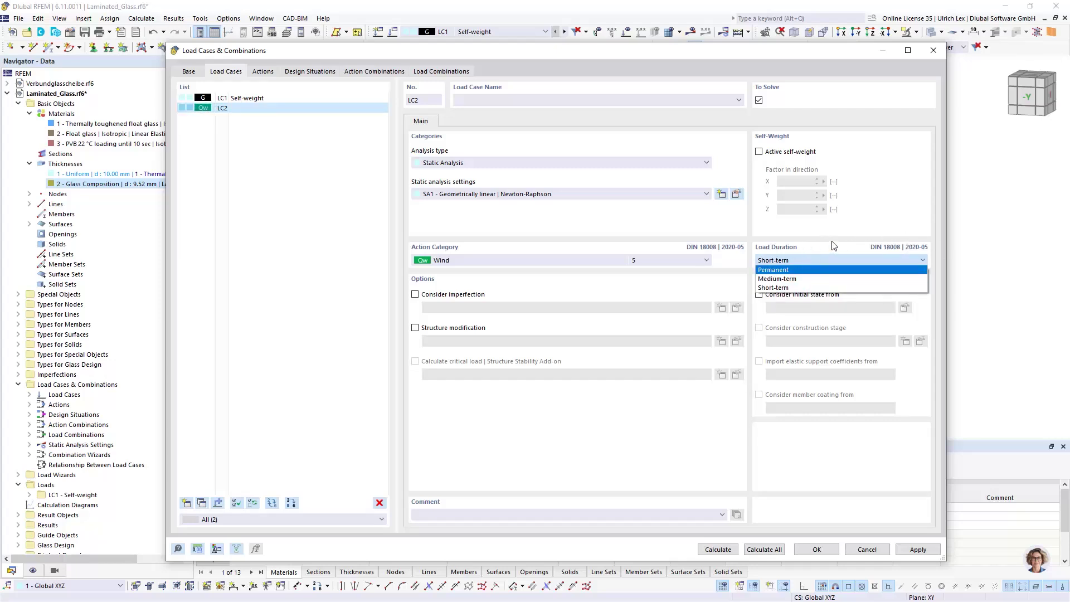
click(838, 261)
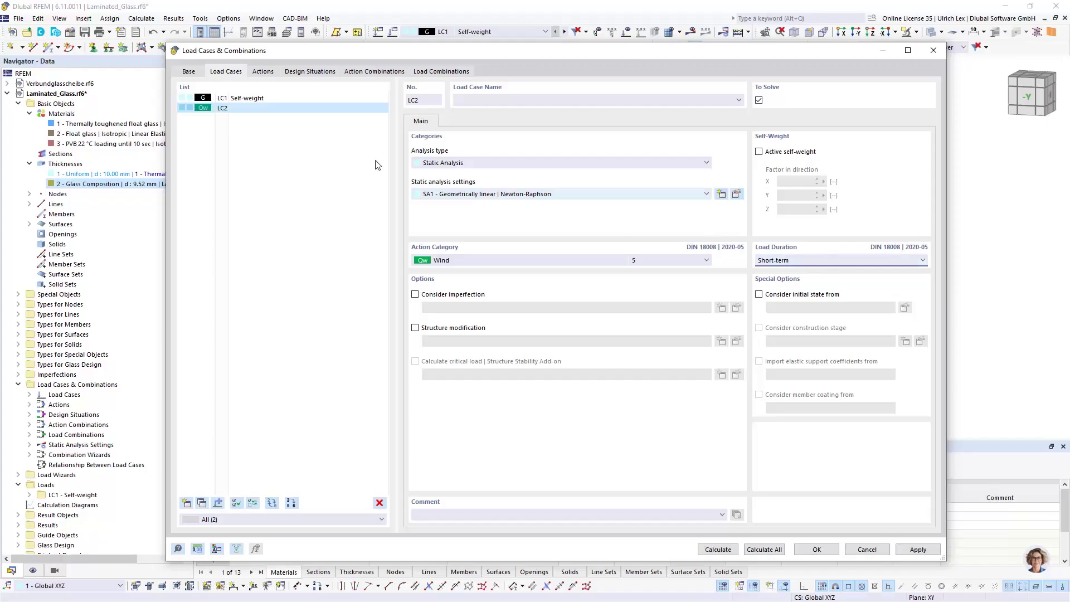
click(287, 98)
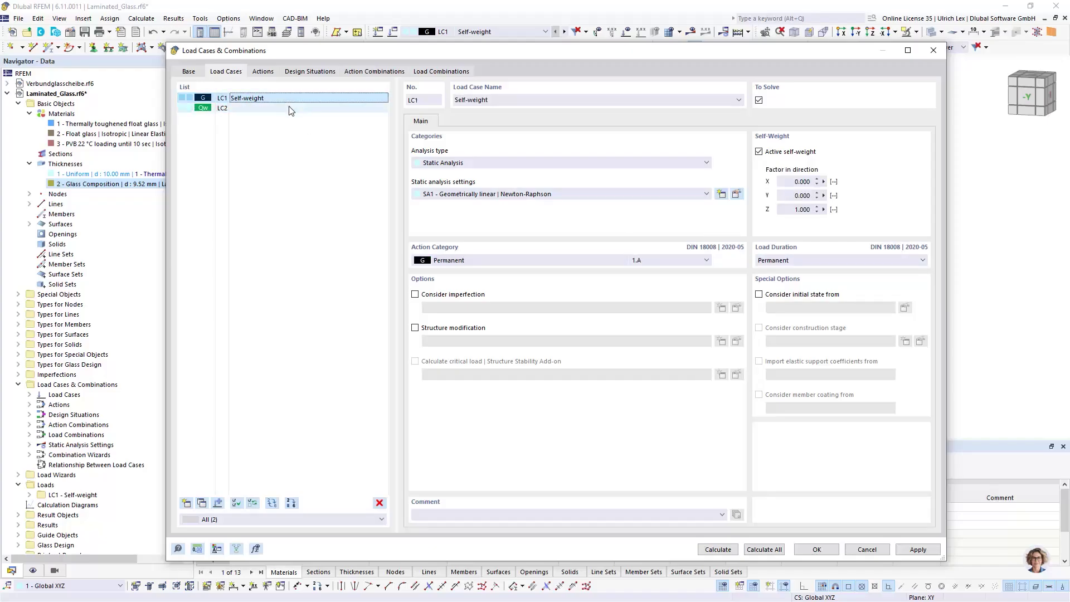
Review the wind load case, actions, design situations and generated load combinations, and accept the load case and combination settings
click(290, 108)
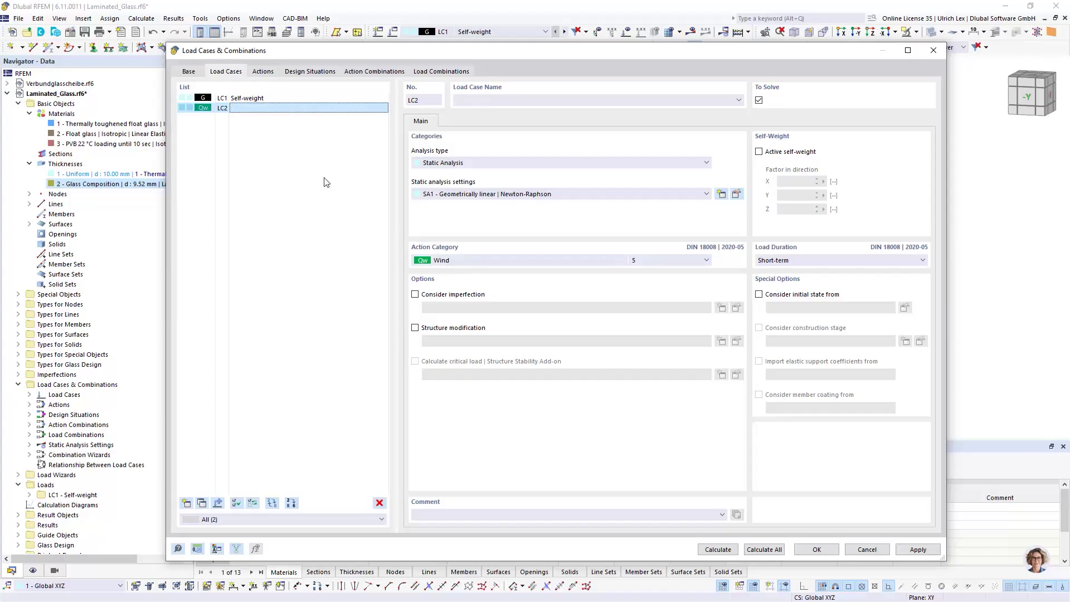
click(270, 75)
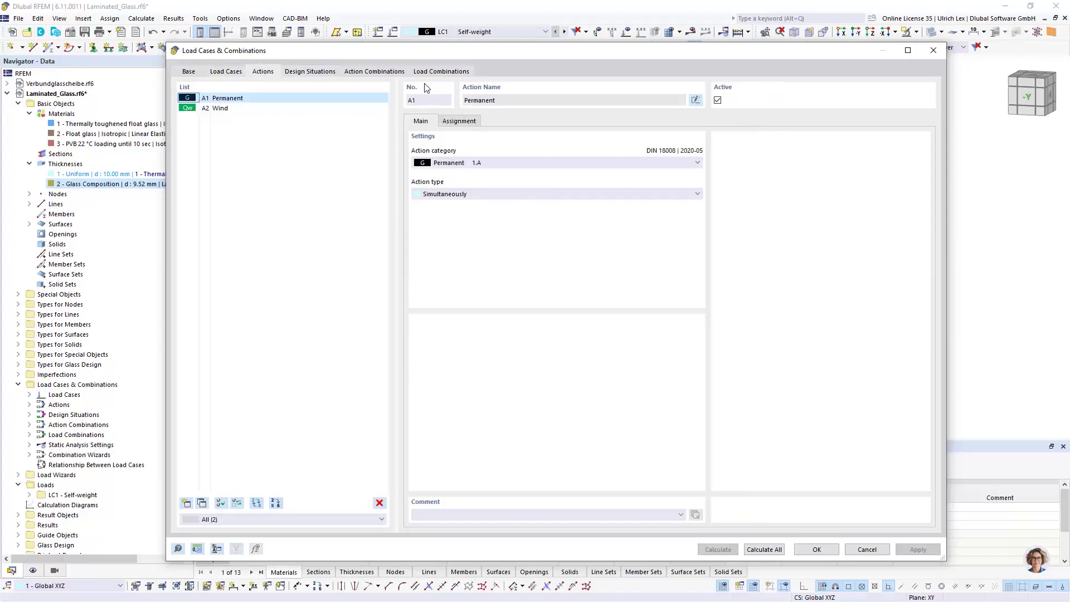
click(315, 74)
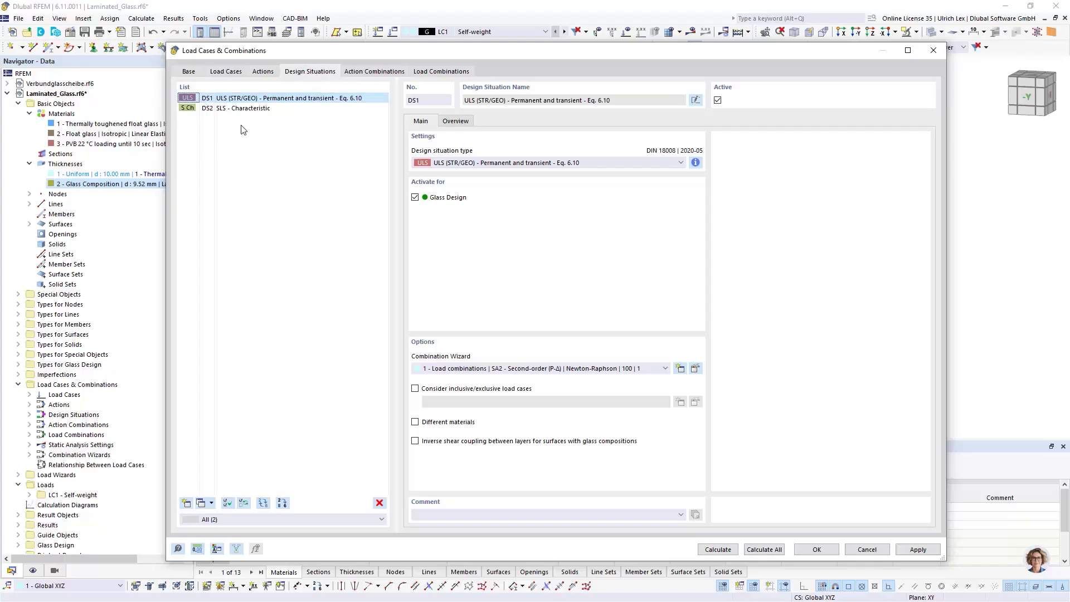
click(441, 72)
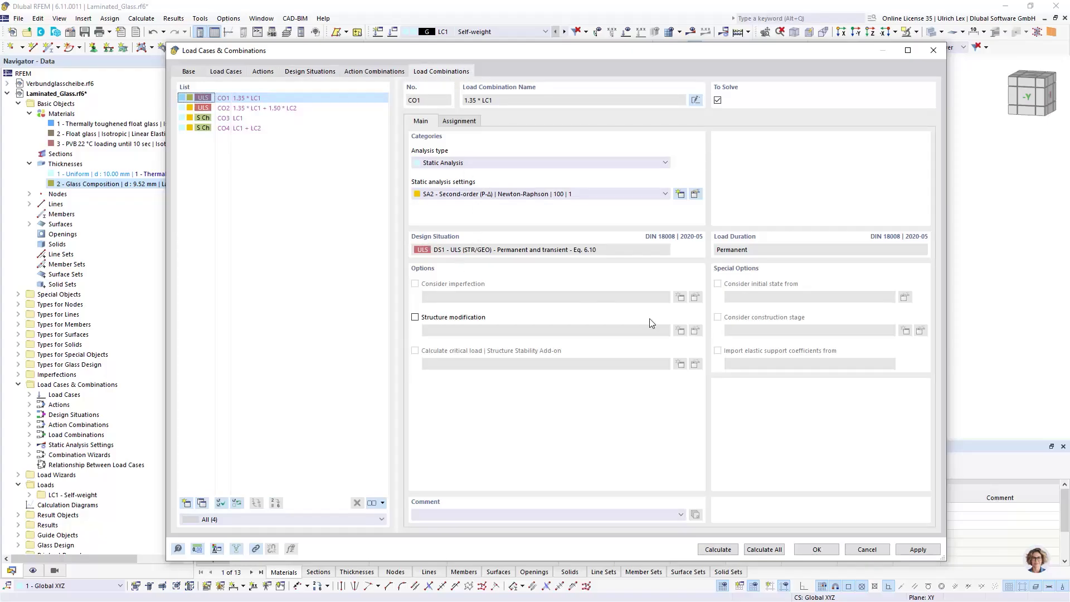
click(817, 550)
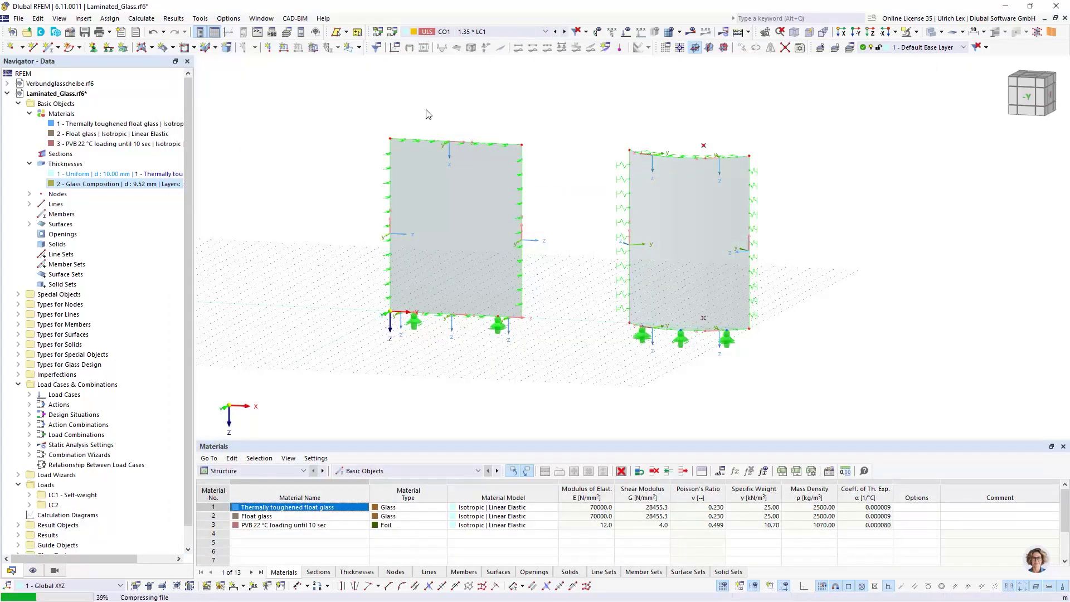
Define a uniform surface force load of -0.80 kN/m² in global Y direction on true area for wind load case LC2
click(471, 32)
click(469, 51)
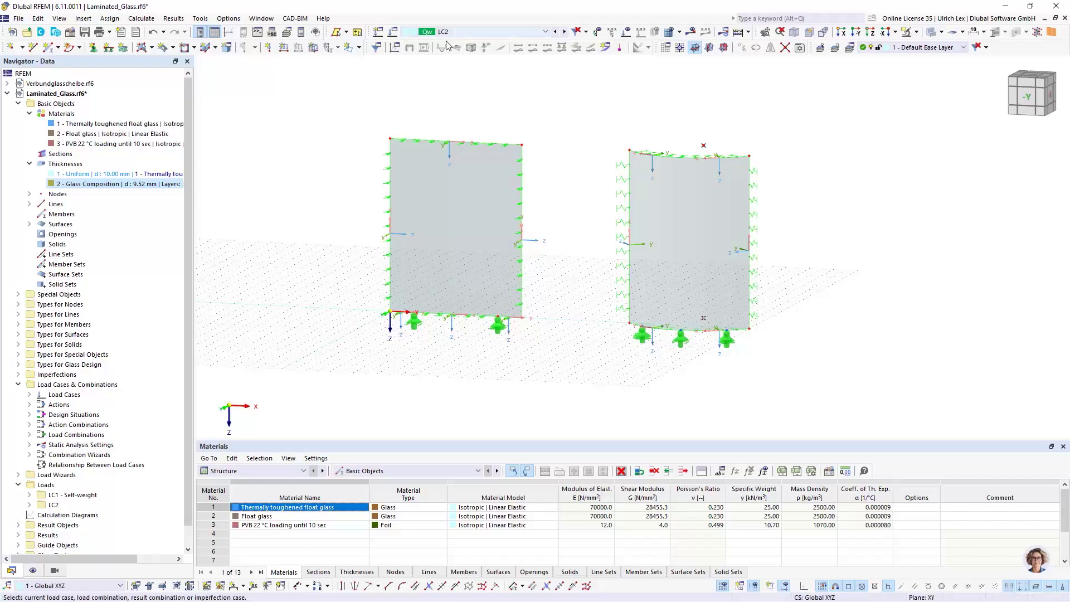
ctrl+middle_drag(569, 269, 553, 280)
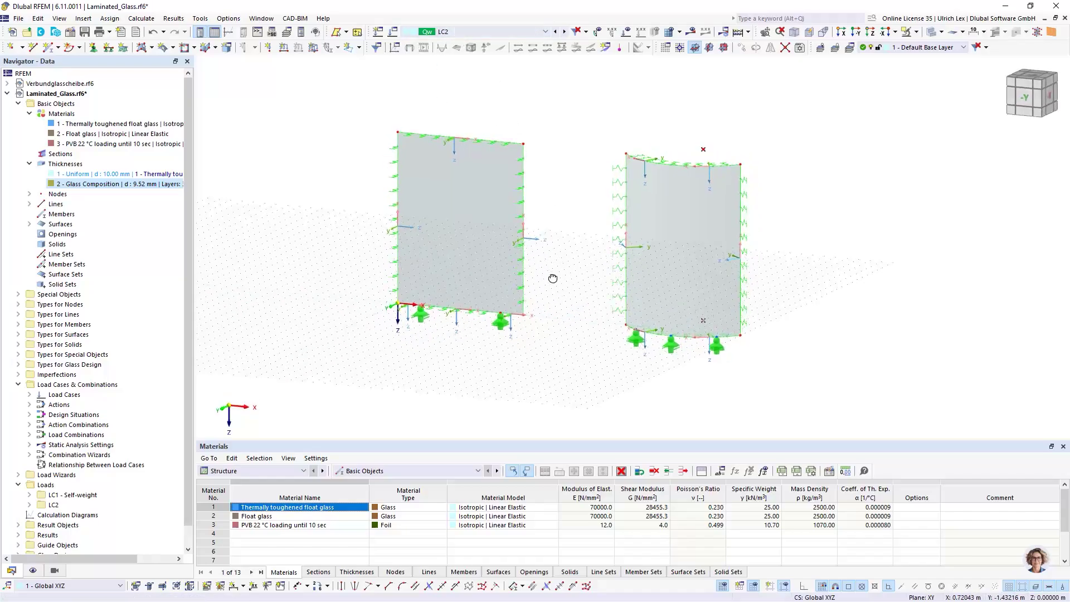
click(312, 49)
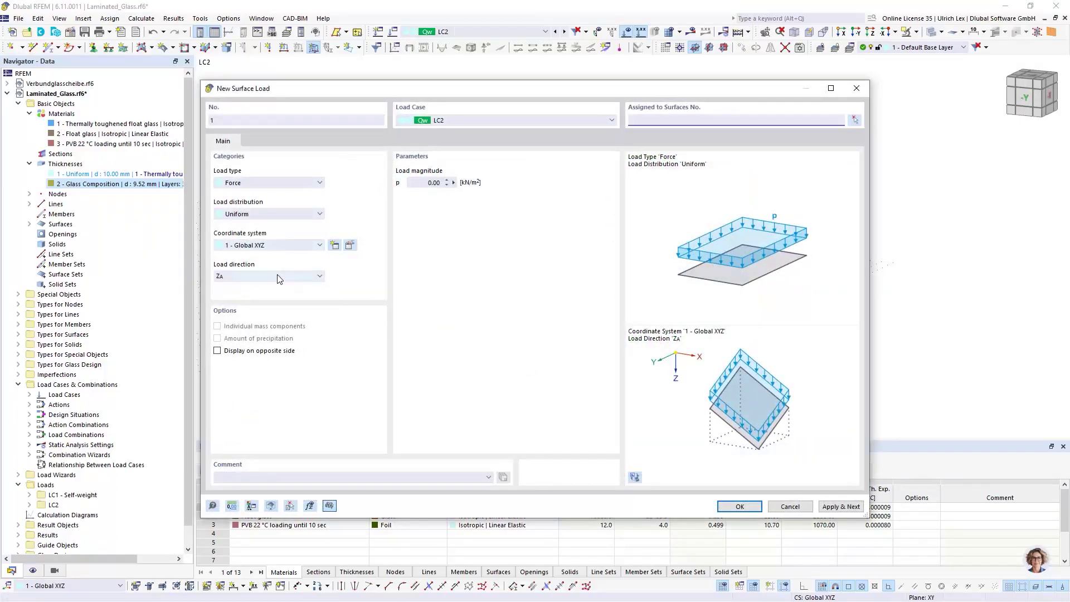
click(276, 274)
click(397, 88)
drag(536, 89, 623, 85)
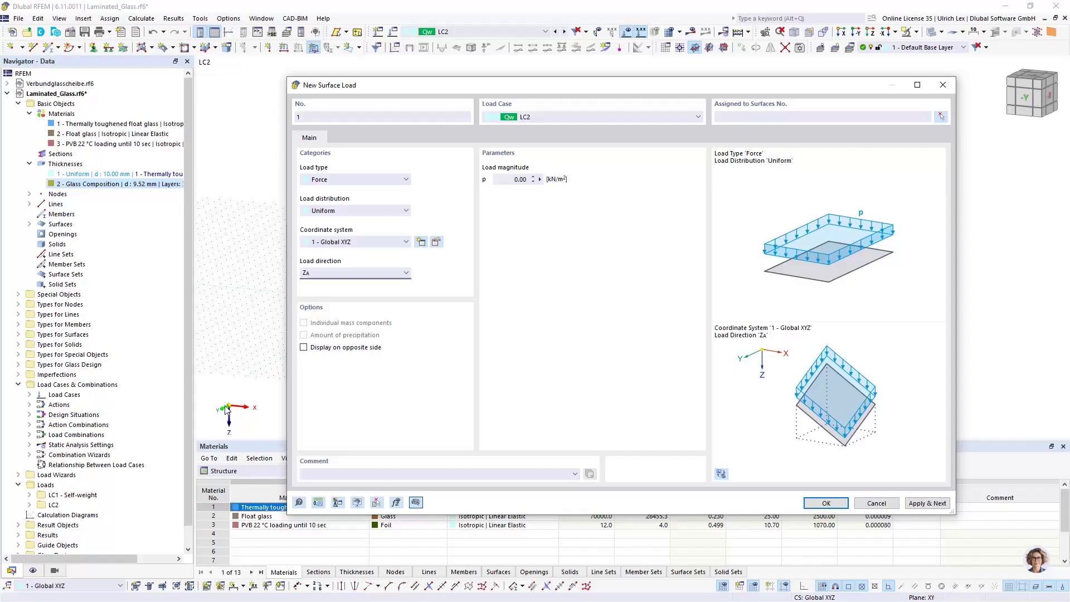
click(353, 273)
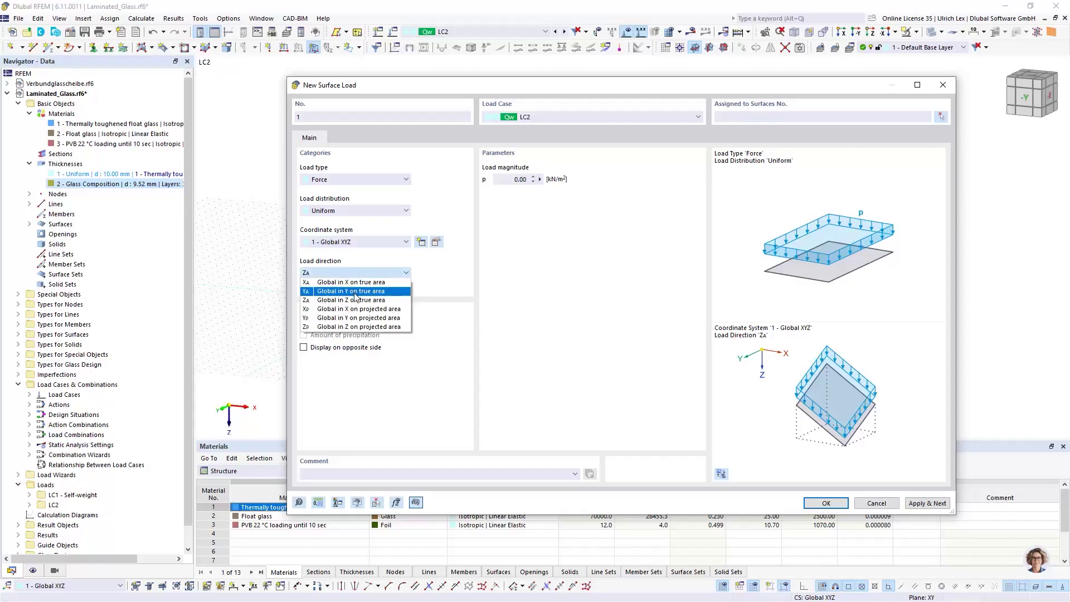
click(355, 291)
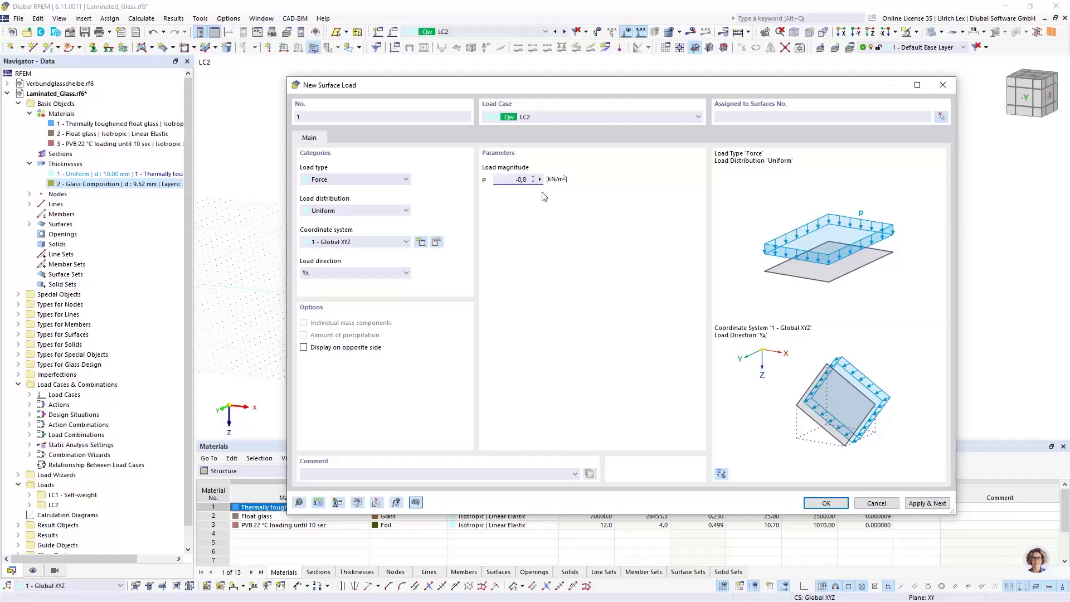
Assign the wind surface load to the flat pane and apply it, continuing with a new surface load
click(941, 117)
click(519, 209)
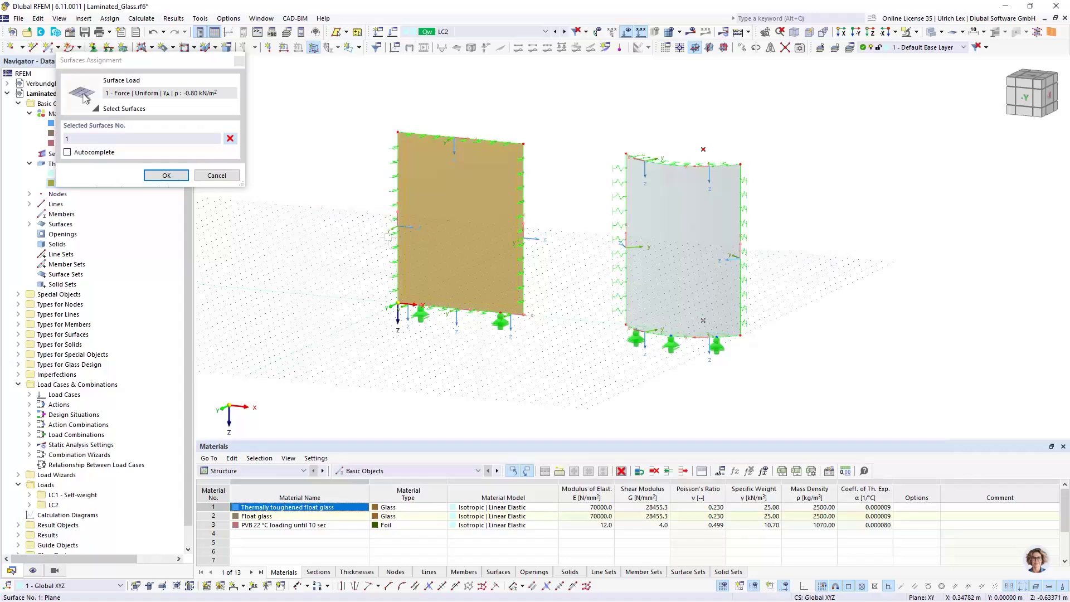
click(158, 176)
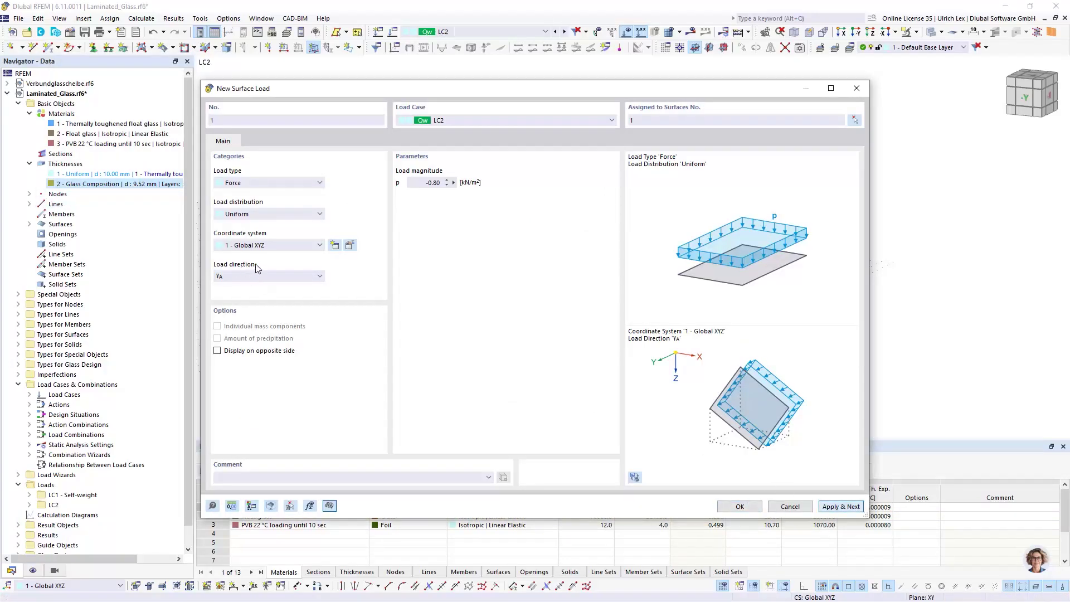
Add a second uniform surface load of -0.80 kN/m² in local z direction to the curved pane
click(271, 248)
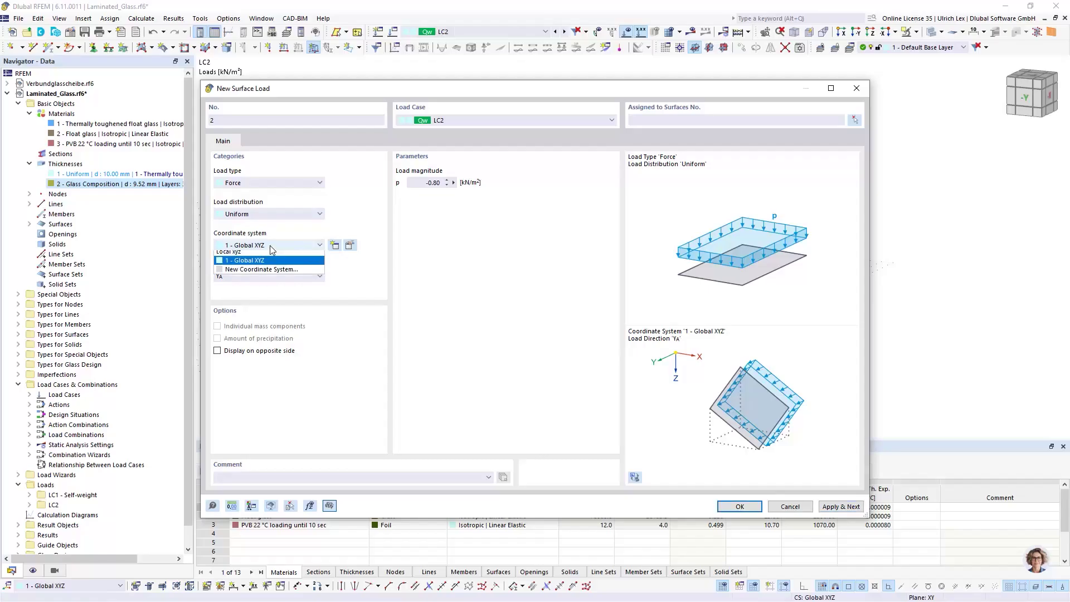
click(258, 252)
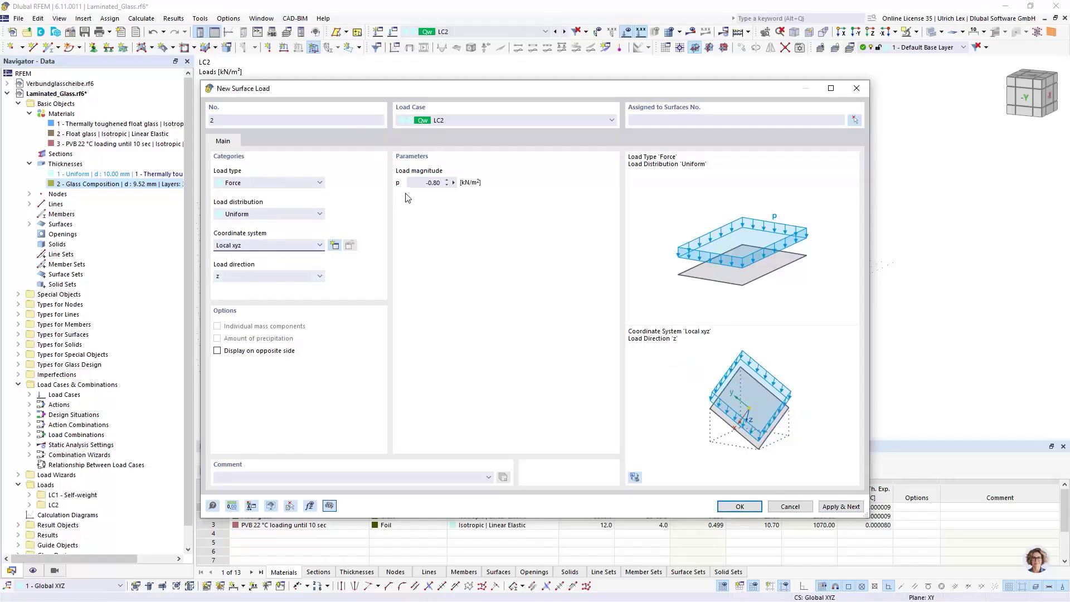
click(854, 120)
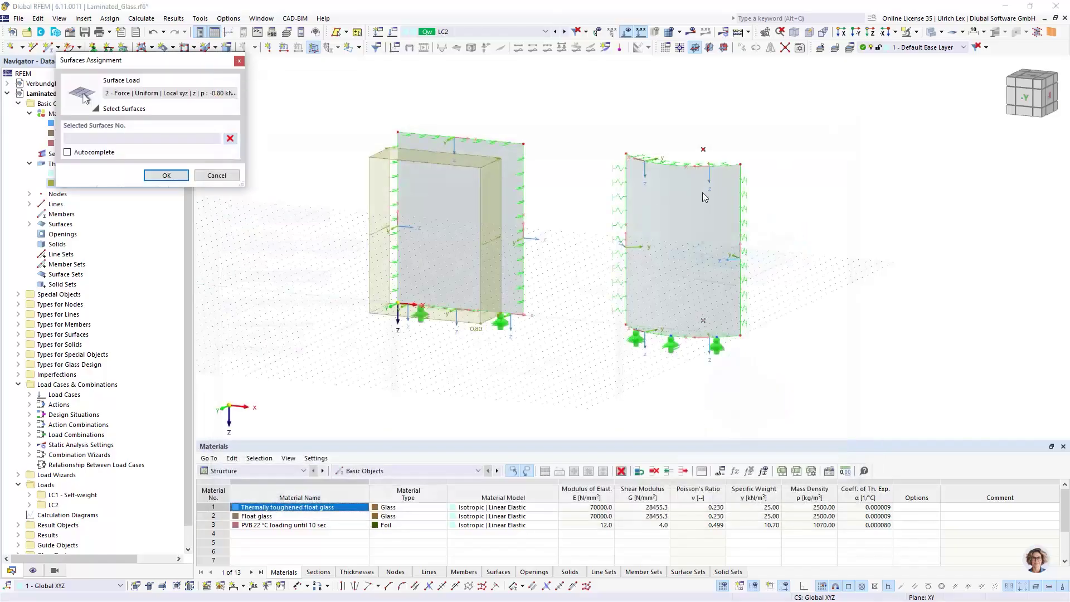
click(662, 231)
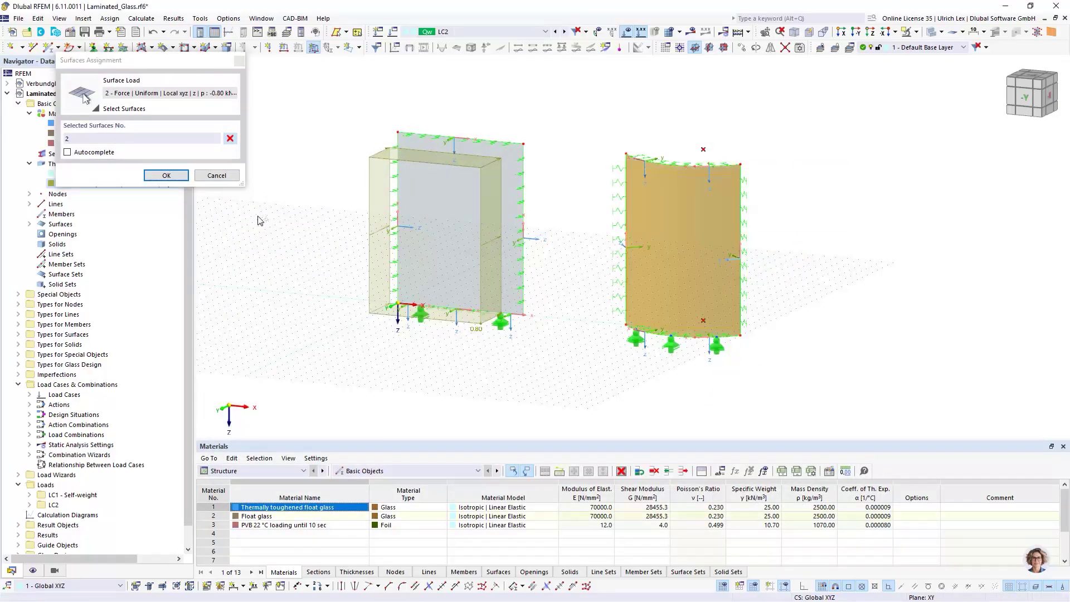
click(166, 176)
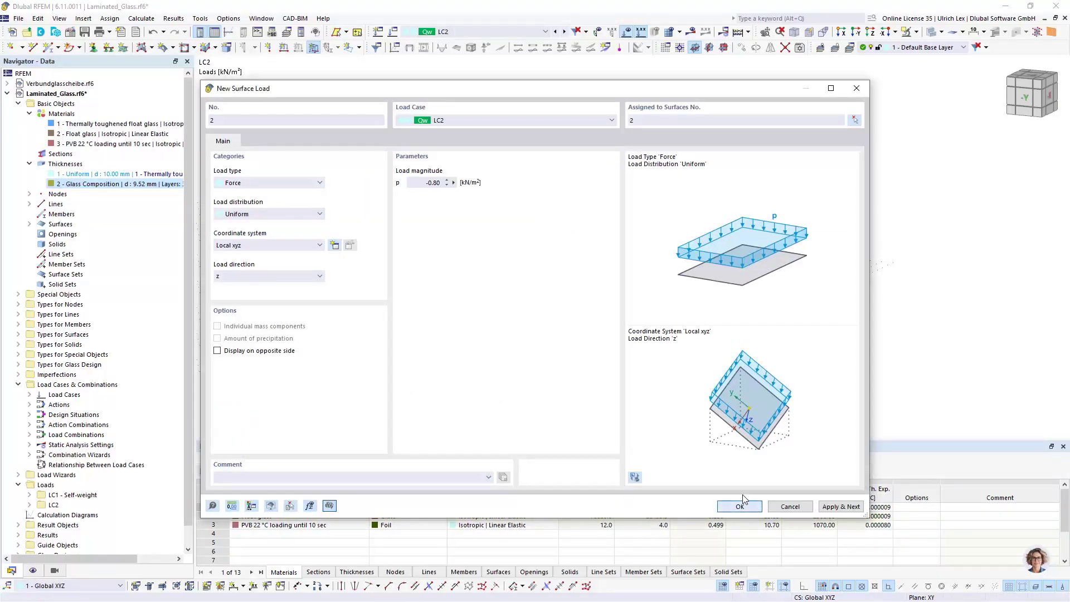
key(Return)
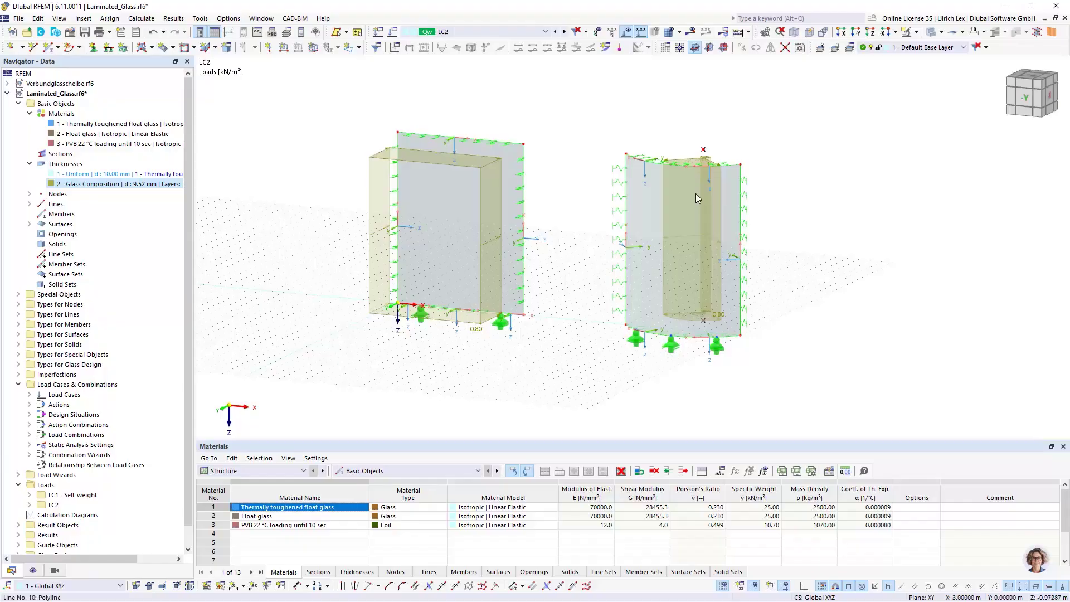
Display the local axis systems of the surfaces and check the curved pane's load direction against them in 3D
right_click(650, 219)
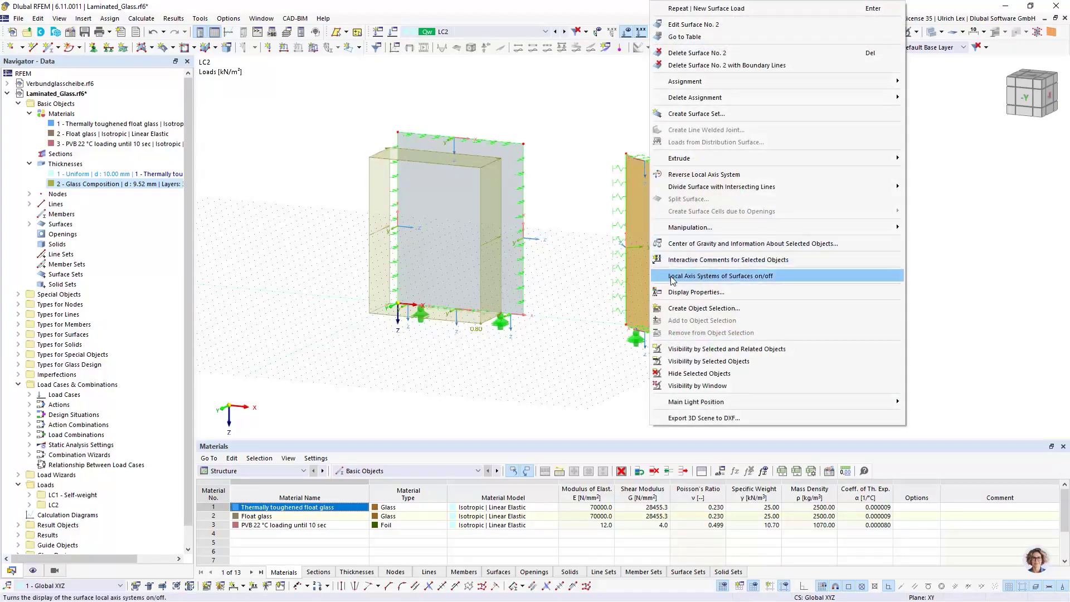
click(779, 277)
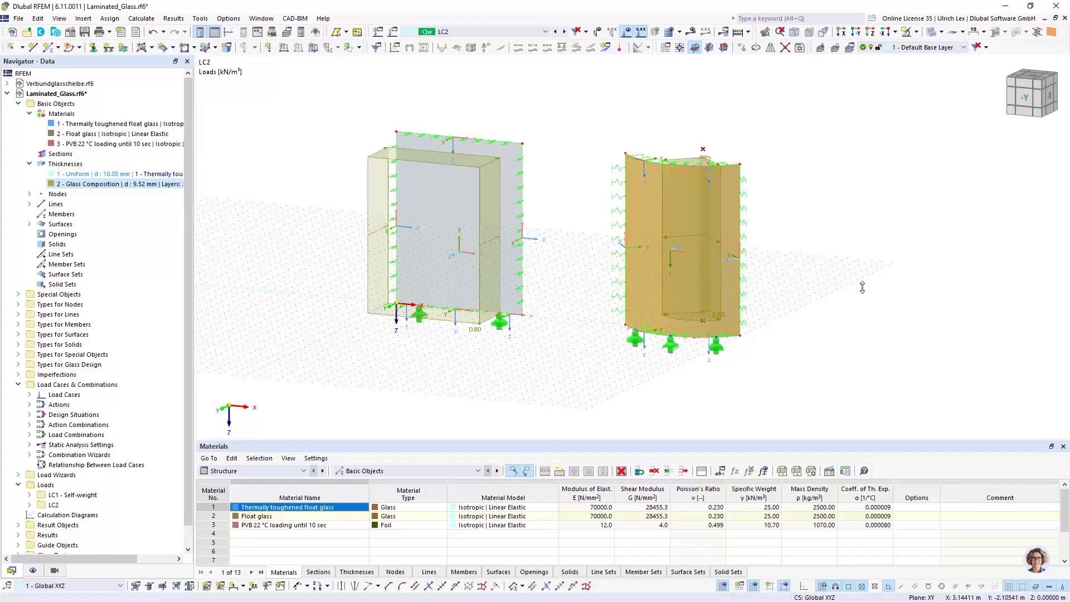
ctrl+middle_drag(779, 277, 790, 352)
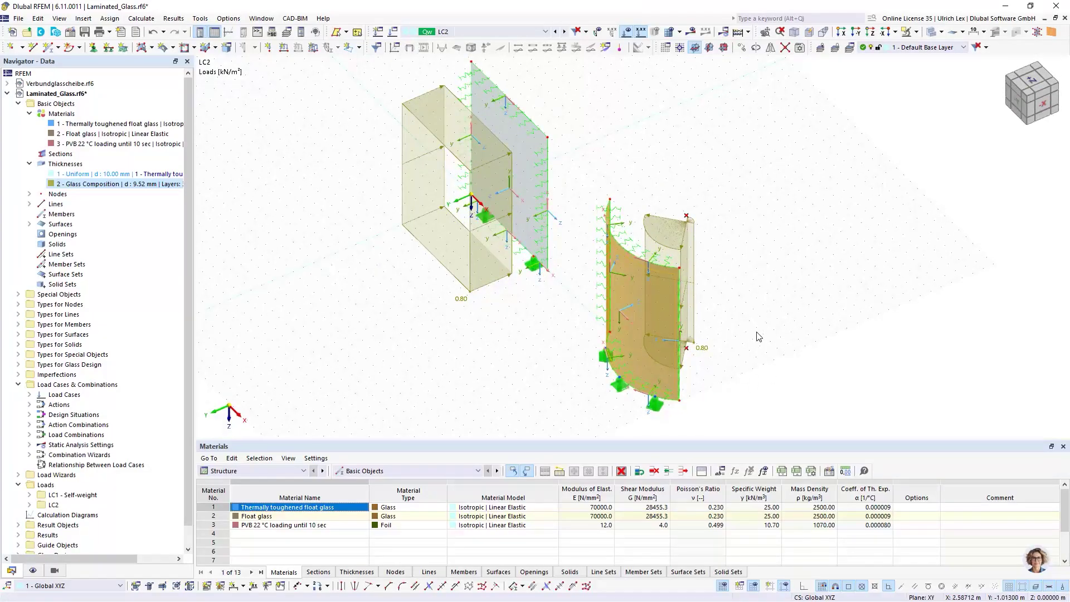
ctrl+middle_drag(759, 336, 733, 163)
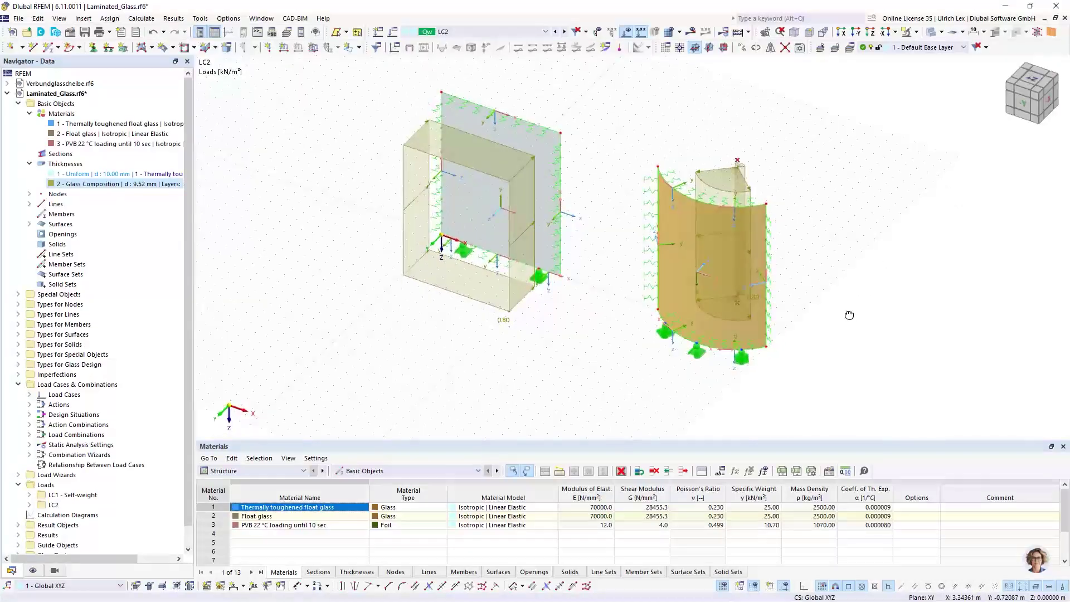
Set the magnitude of the curved pane's surface load to 0.80 kN/m² and check its direction in the 3D view
double_click(728, 171)
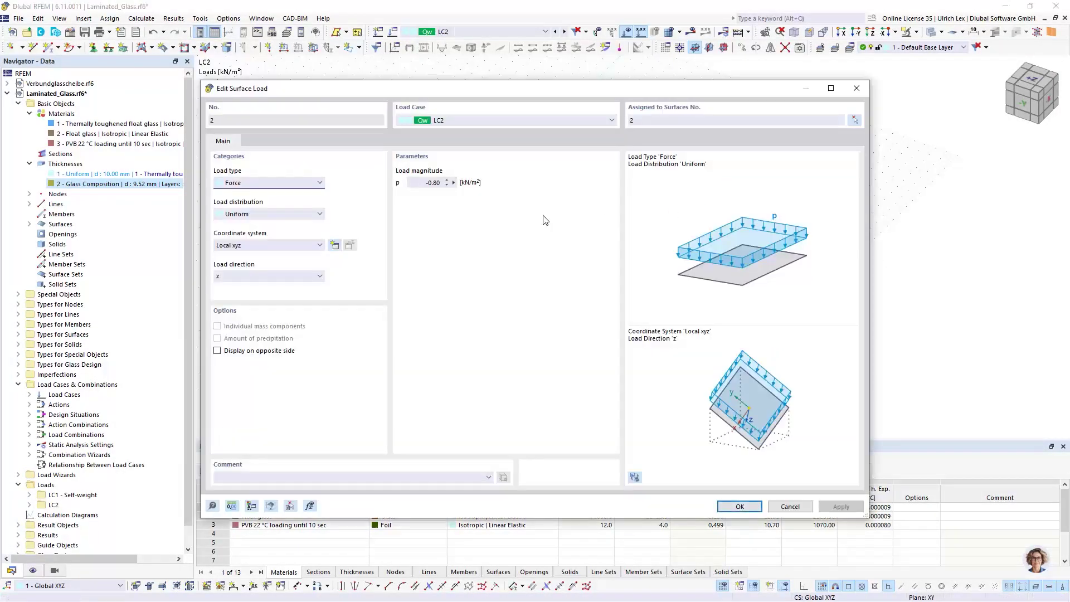
click(425, 184)
key(Return)
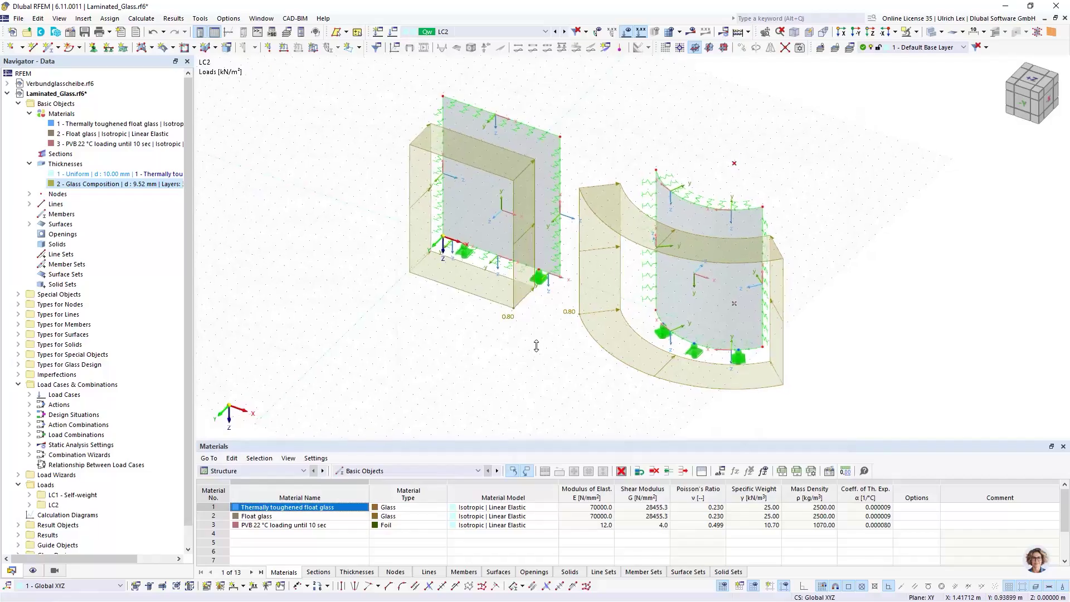
ctrl+middle_drag(620, 256, 536, 329)
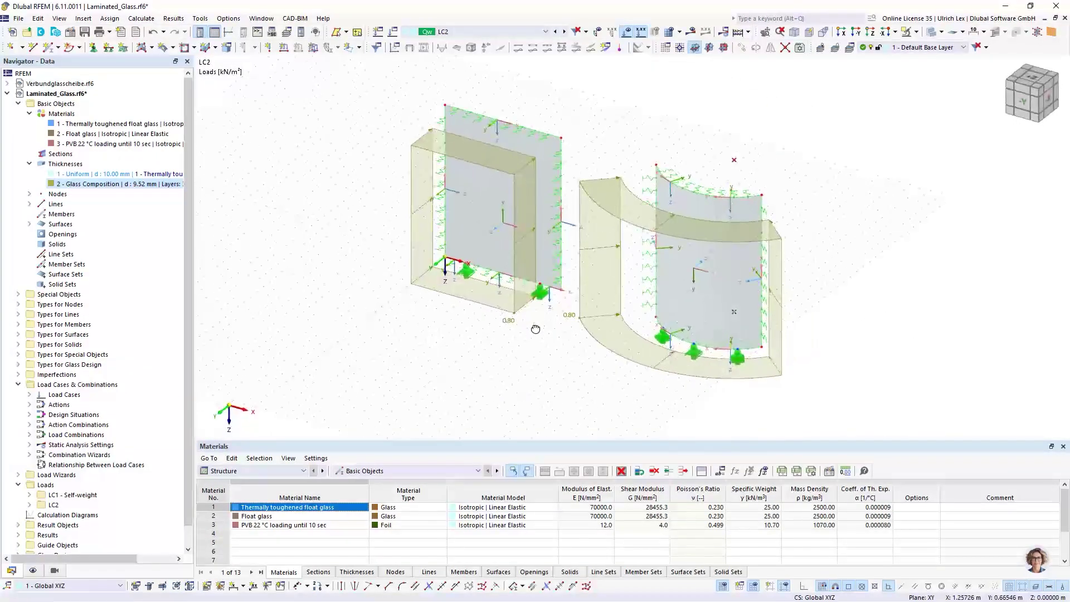
click(360, 49)
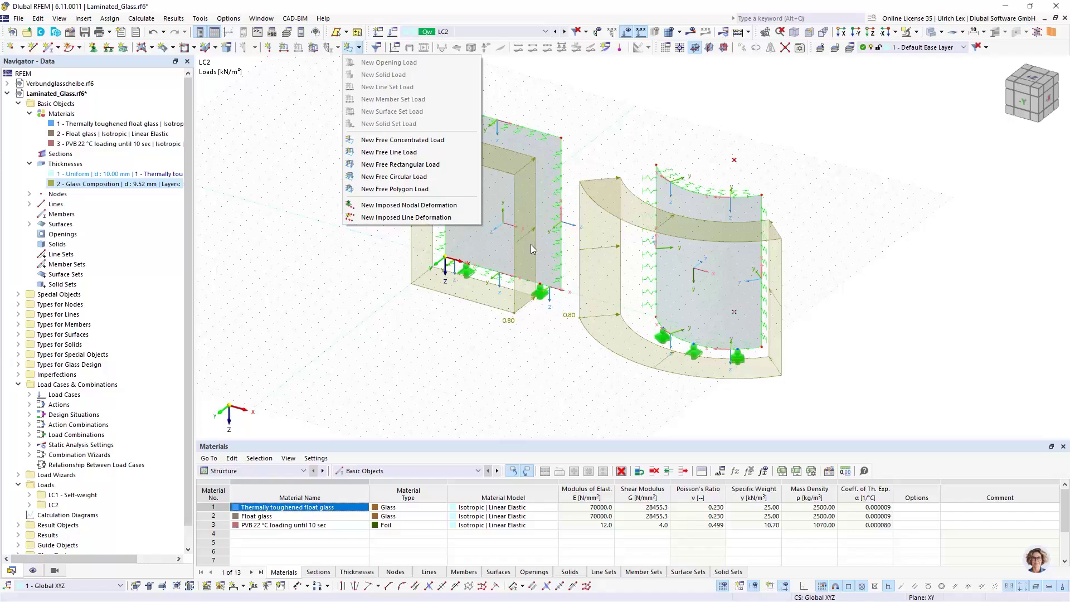
click(528, 378)
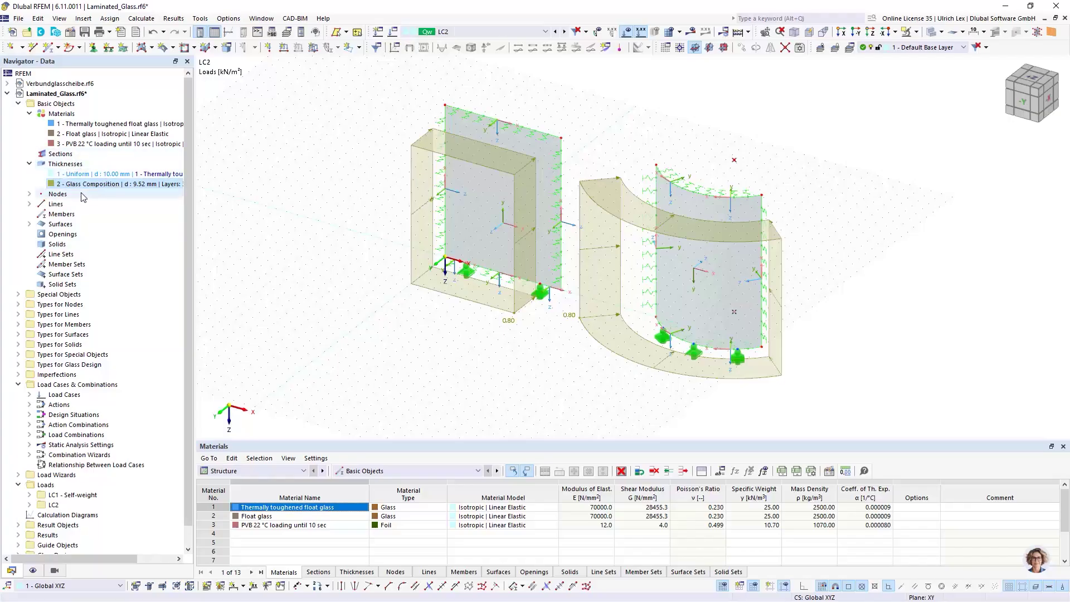
Open the glass composition model of the flat pane and review the available options for shear coupling between layers
click(18, 365)
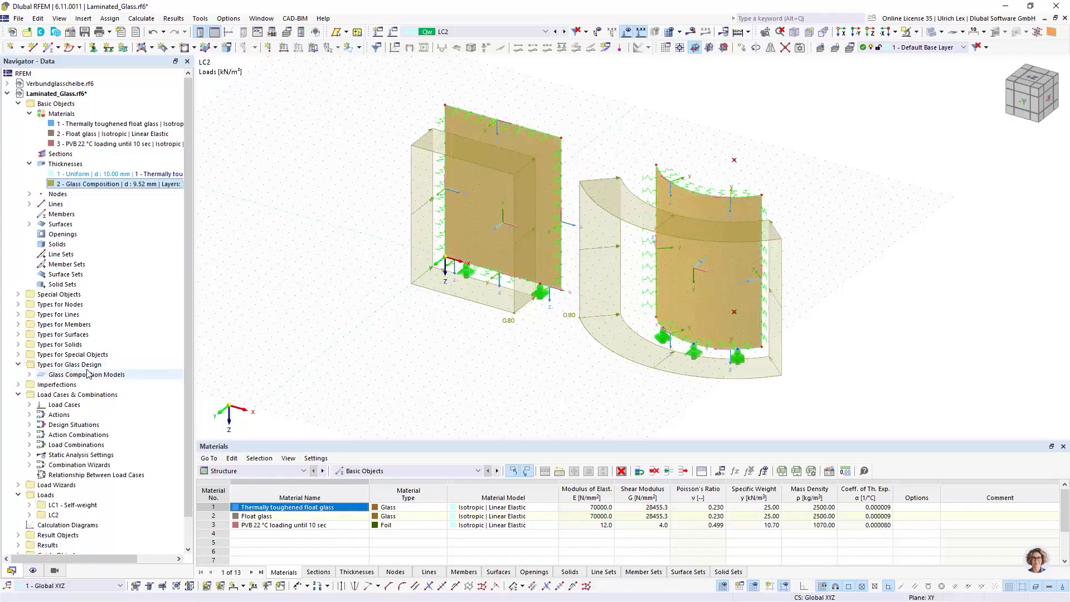
click(30, 375)
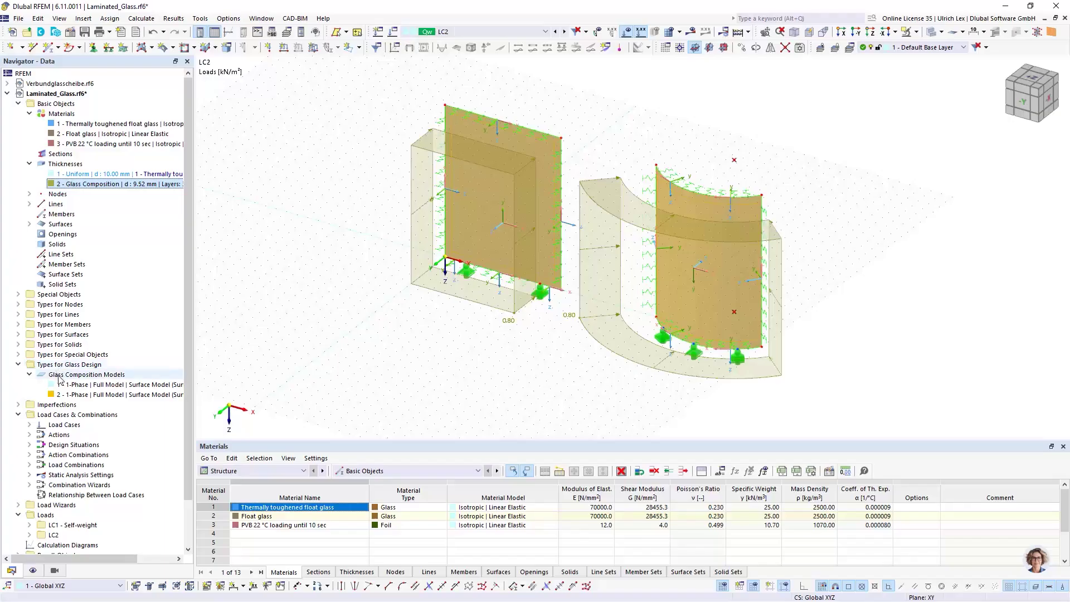
click(96, 386)
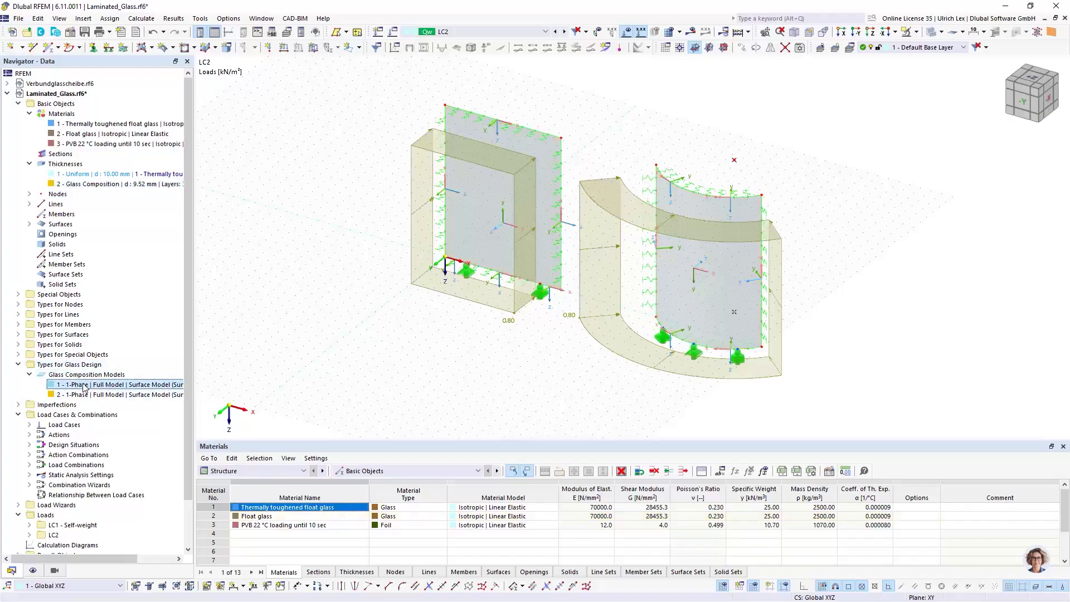
double_click(85, 386)
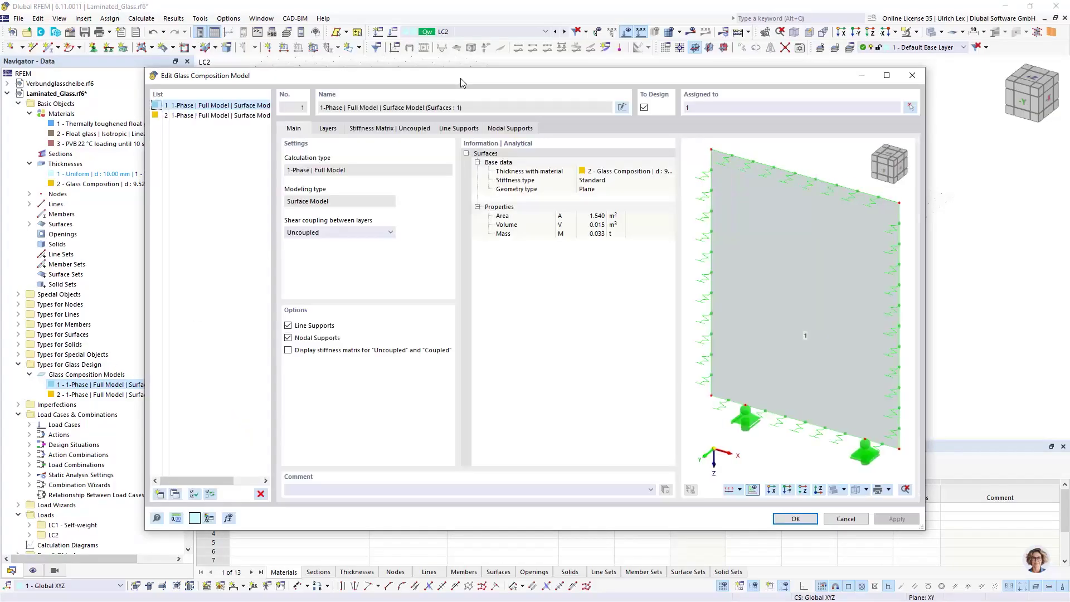
drag(460, 78, 490, 65)
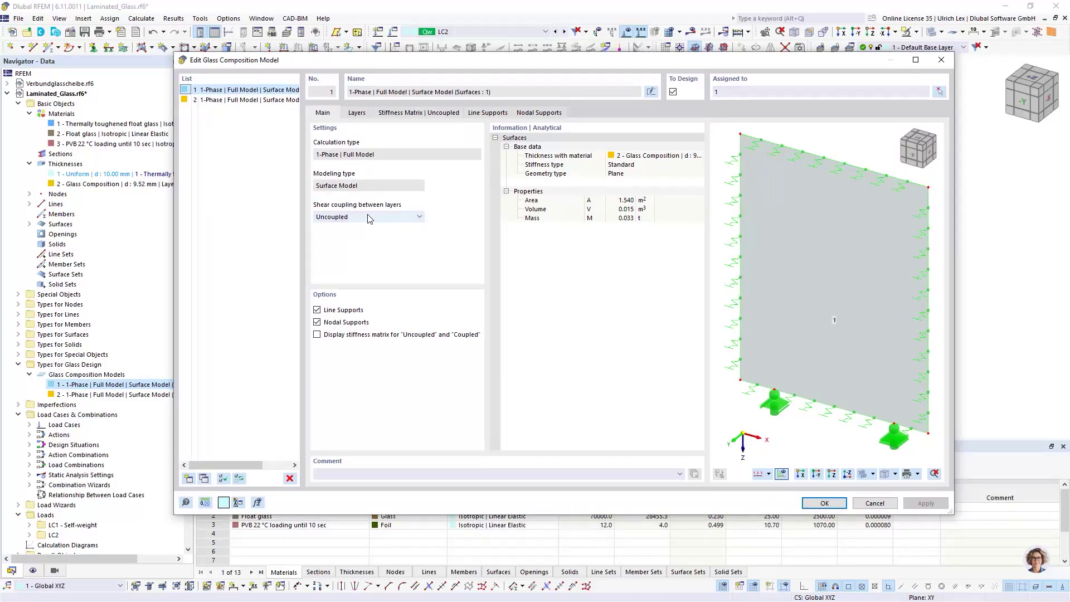
click(417, 217)
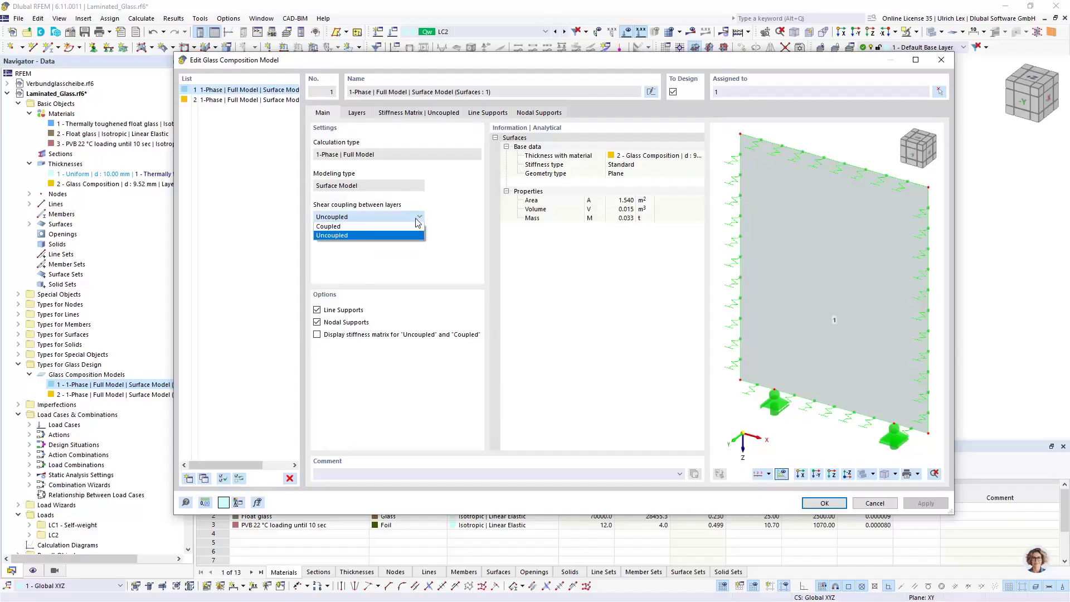
click(418, 221)
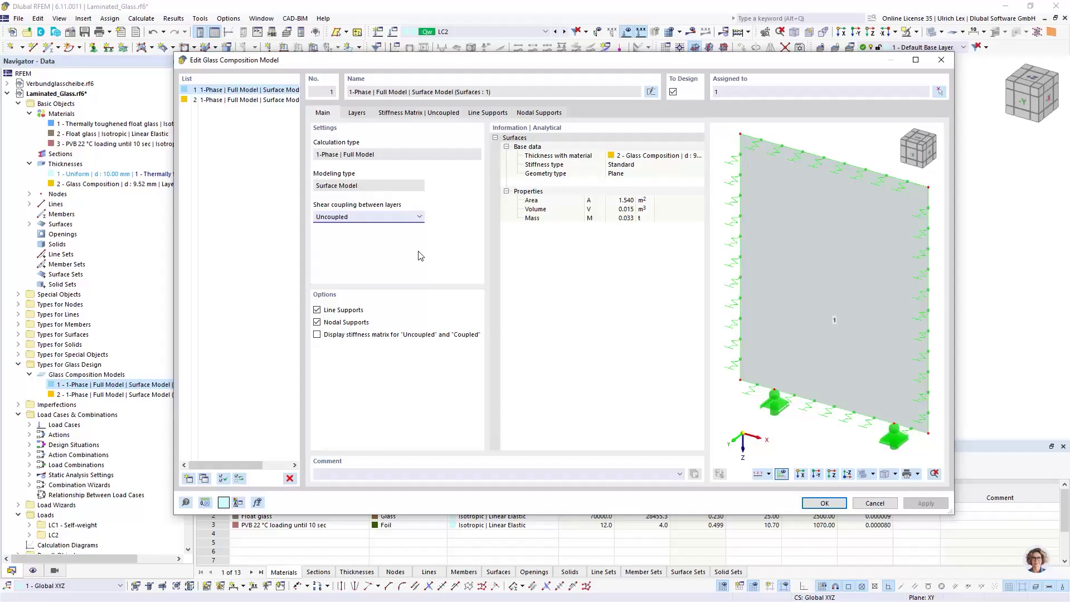
Review the flat pane's glass composition model: its uncoupled stiffness matrix, layers, line supports and nodal supports
click(410, 114)
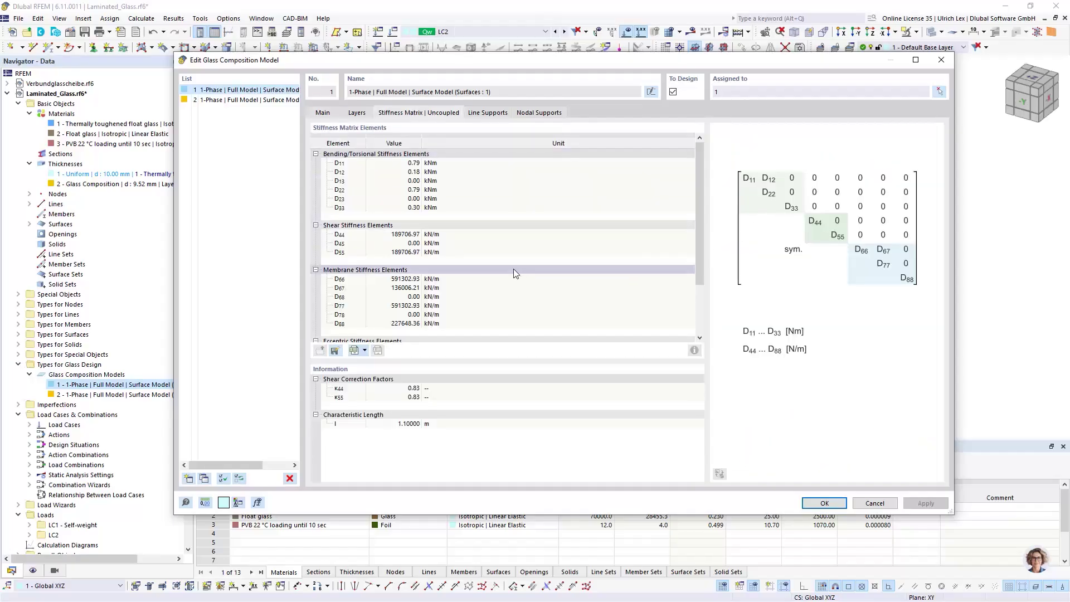
click(358, 113)
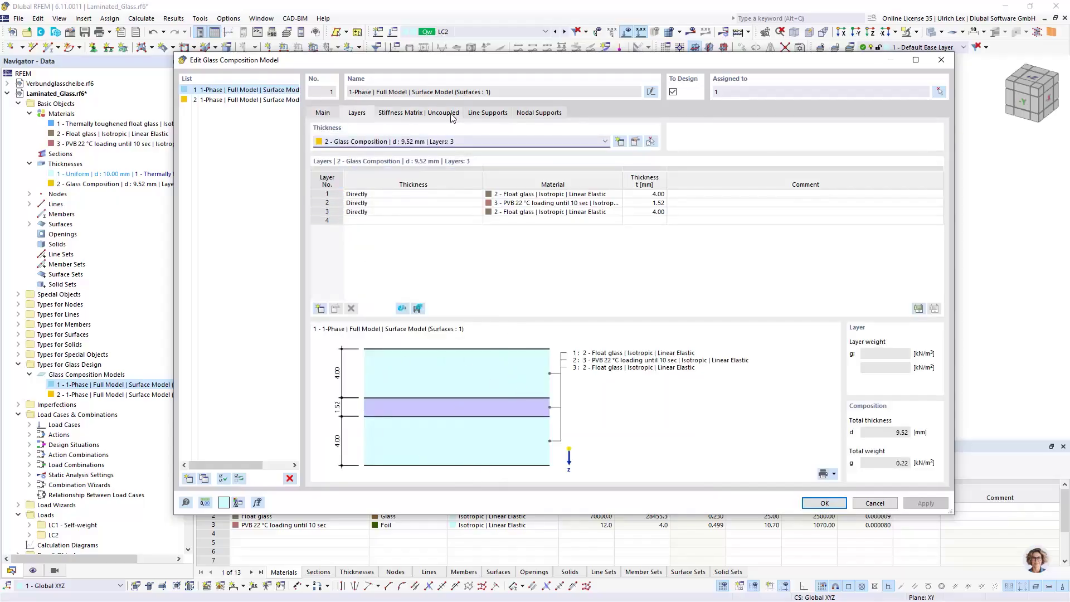
click(484, 114)
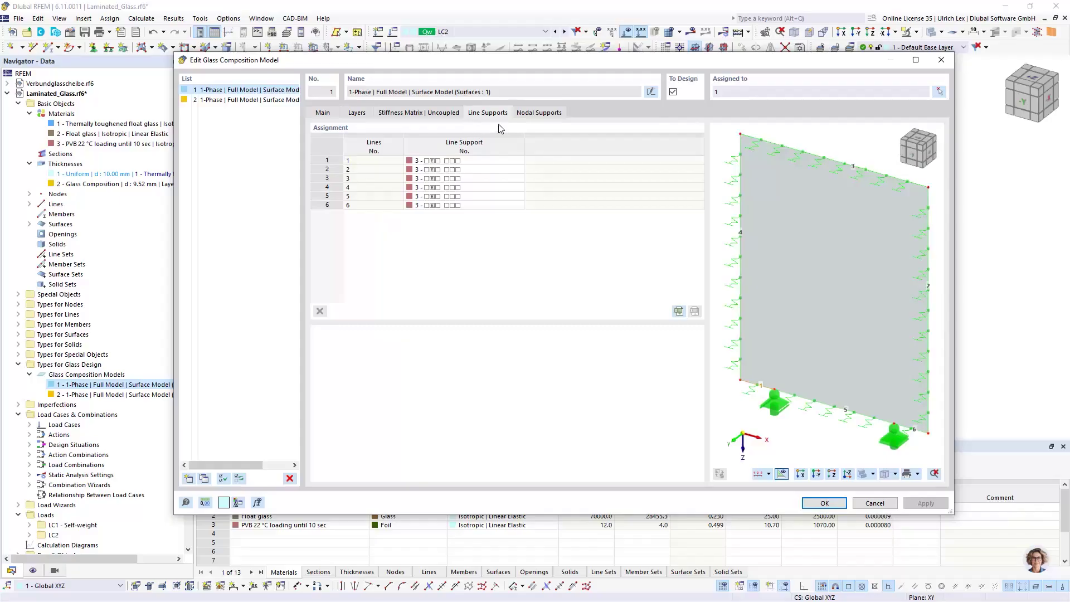
click(552, 115)
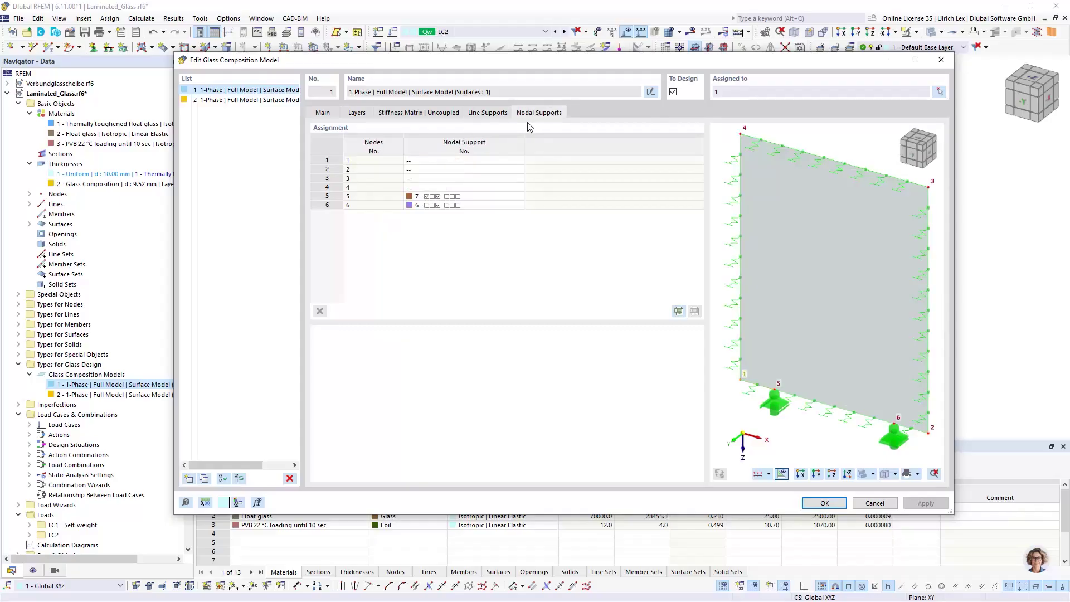
click(324, 113)
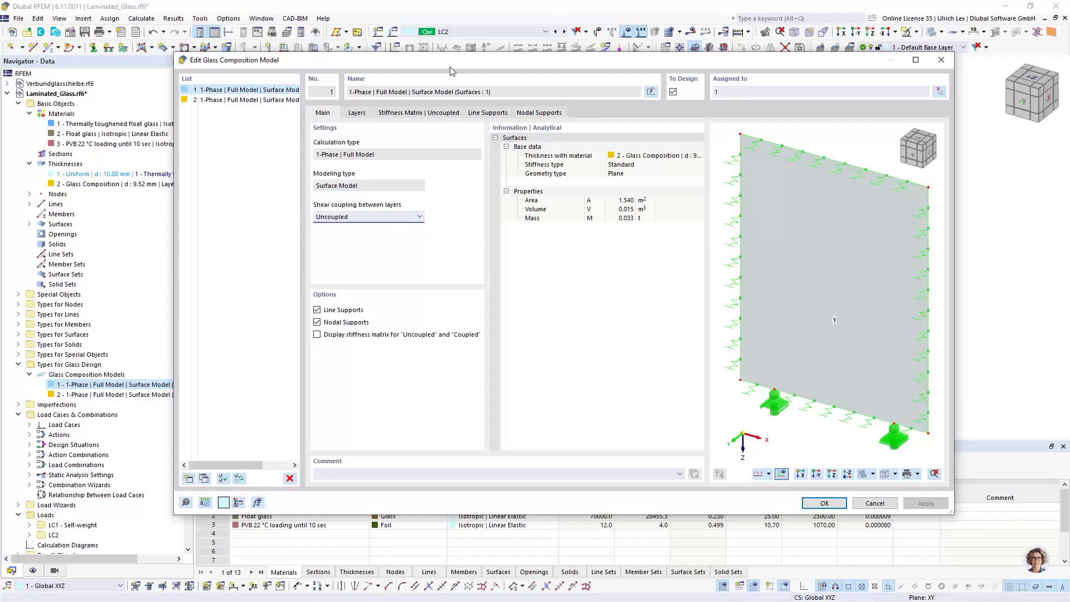
drag(452, 62, 430, 36)
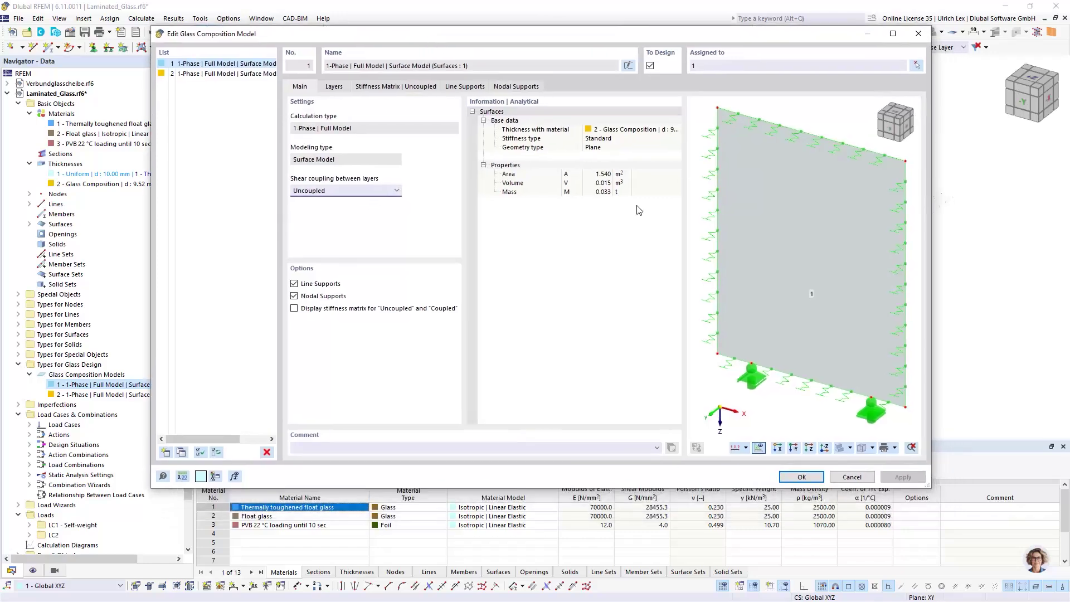
click(801, 477)
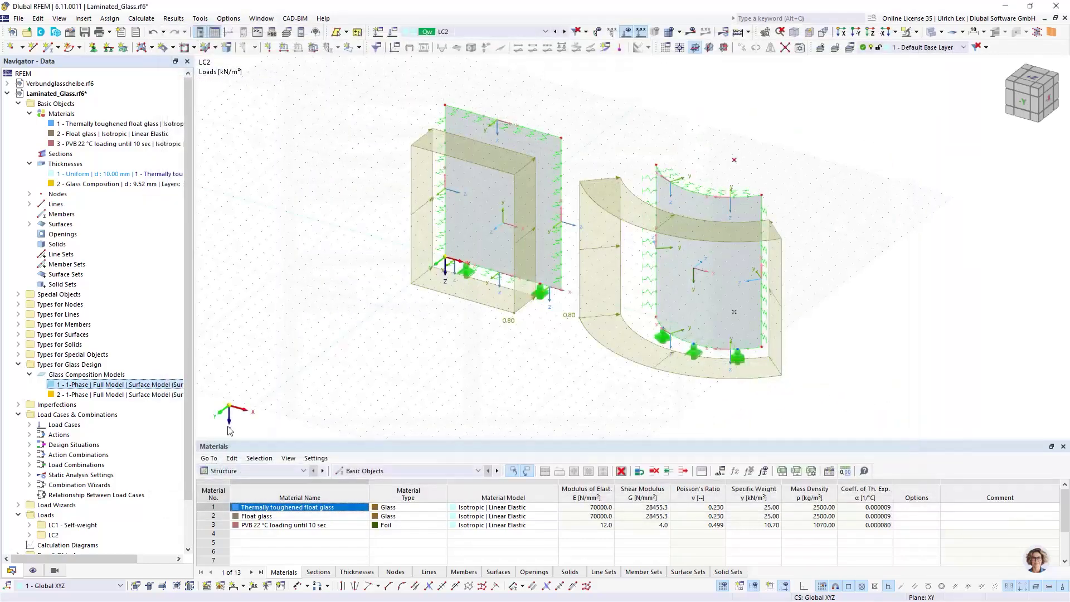
Adjust the target length of finite elements in the mesh settings and generate the mesh on both panes
click(78, 396)
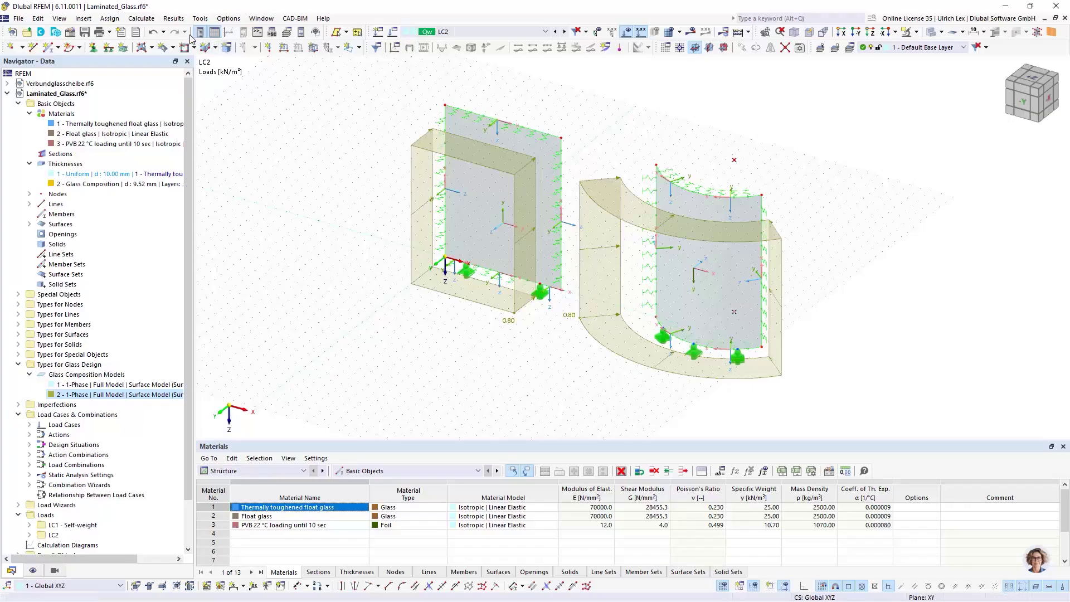
click(131, 18)
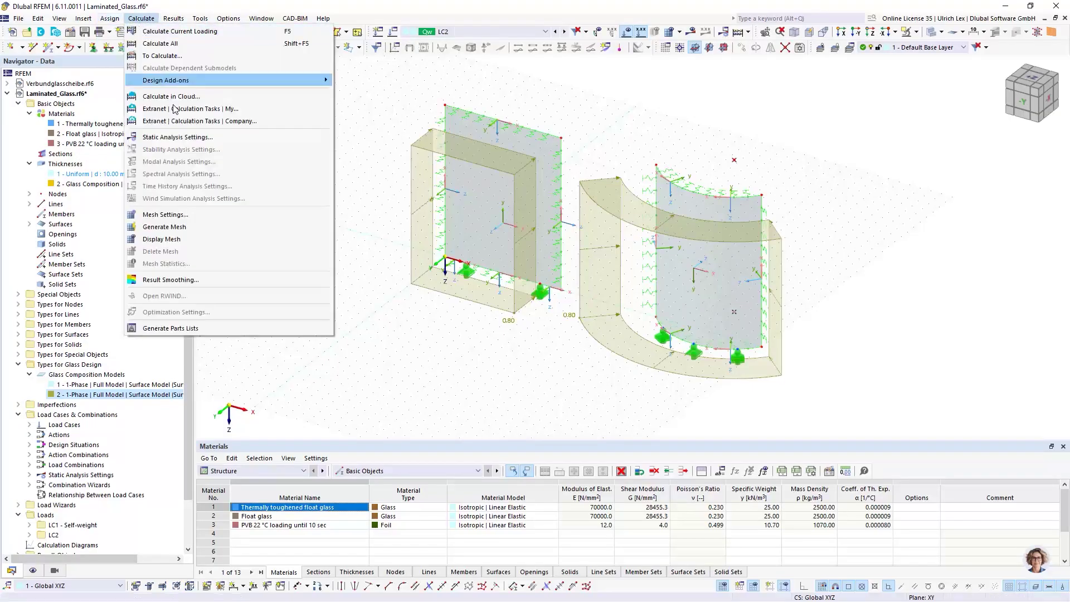
click(206, 216)
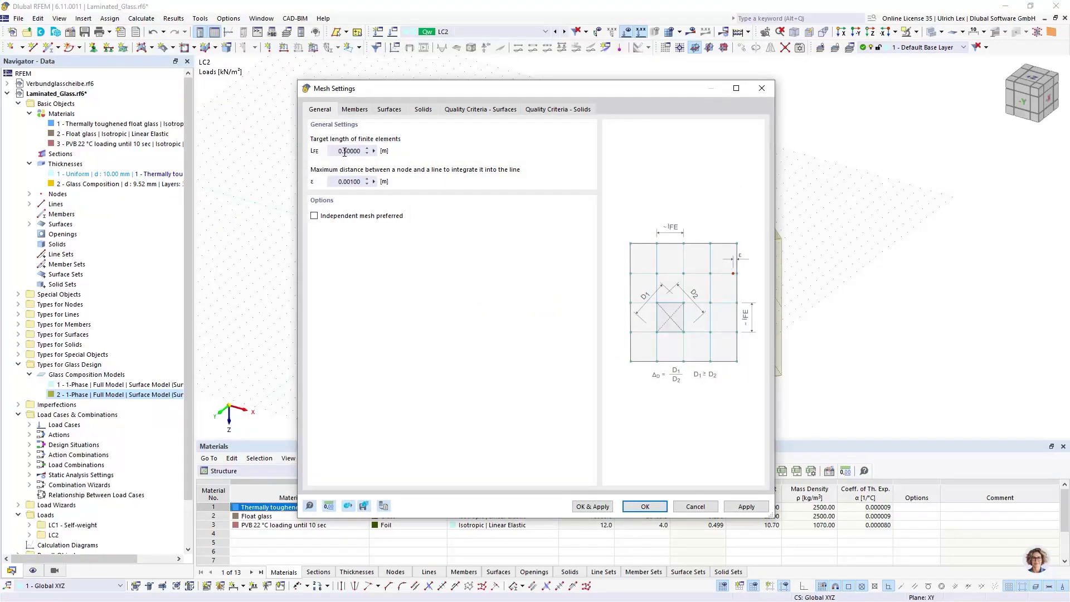
click(345, 151)
click(591, 508)
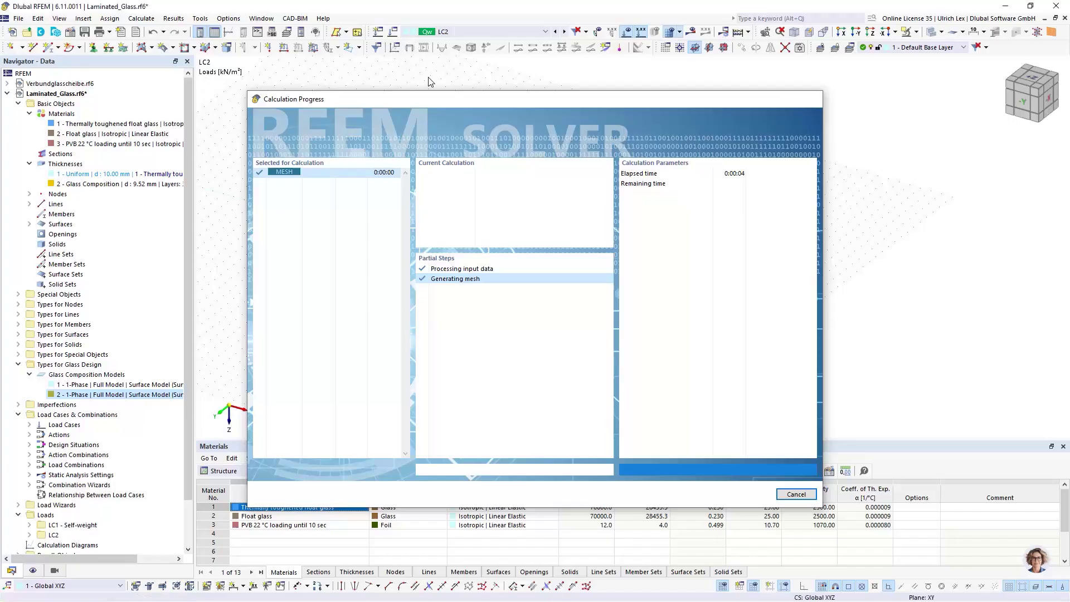
mouse_move(523, 379)
ctrl+middle_down()
mouse_move(587, 381)
mouse_move(513, 325)
mouse_move(511, 358)
mouse_move(492, 373)
mouse_move(503, 378)
ctrl+middle_up()
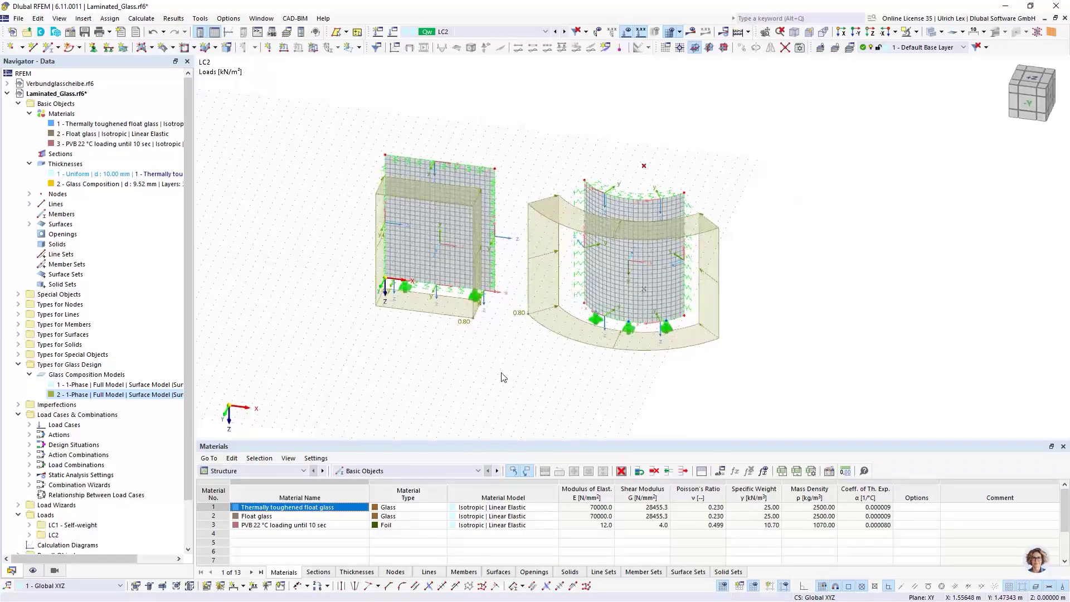
scroll(491, 374, up, 1)
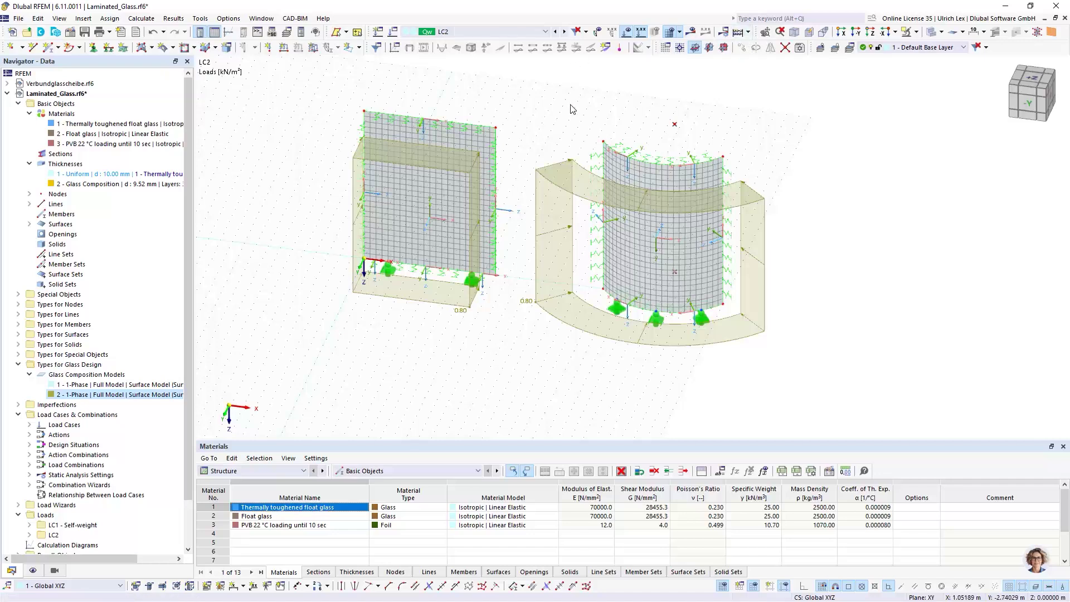
Open the flat pane's surface properties and review its default ultimate configuration and deflection analysis settings according to DIN 18008
click(483, 137)
ctrl+click(647, 174)
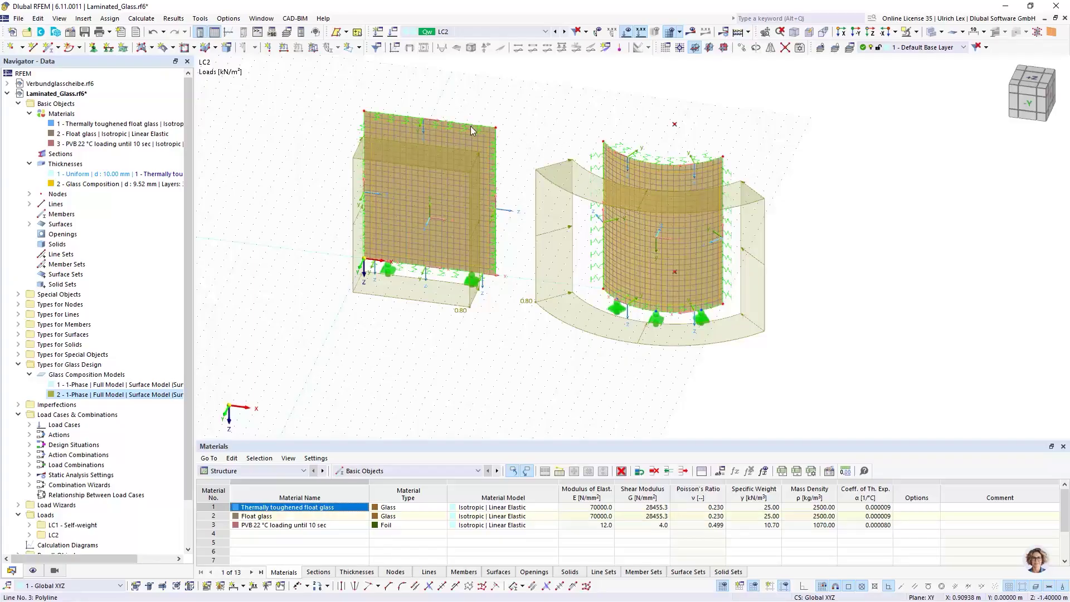
click(597, 124)
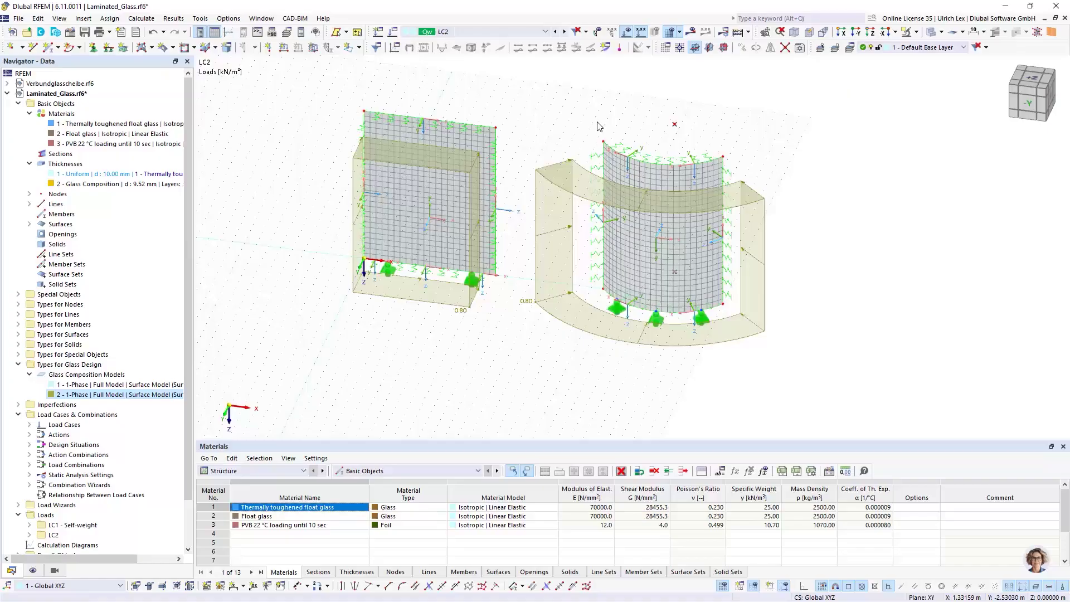
double_click(477, 144)
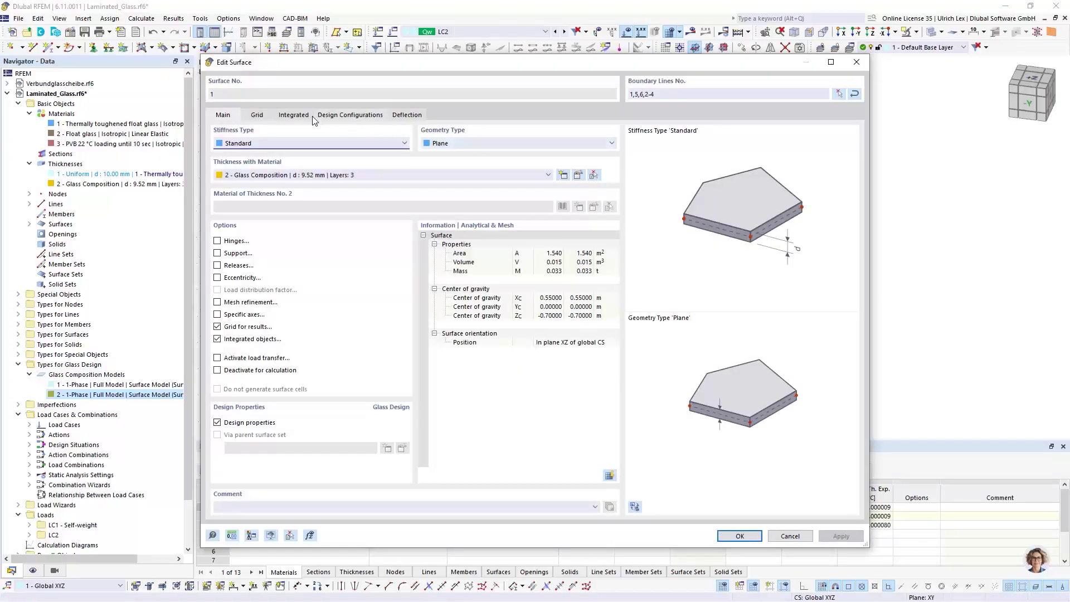
drag(323, 67, 344, 50)
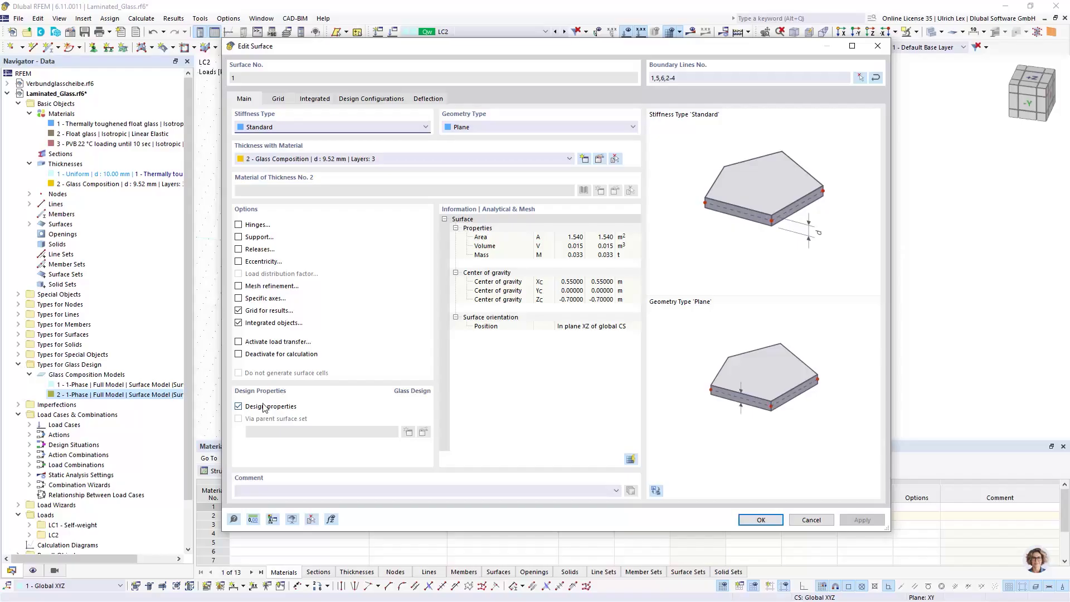
click(382, 99)
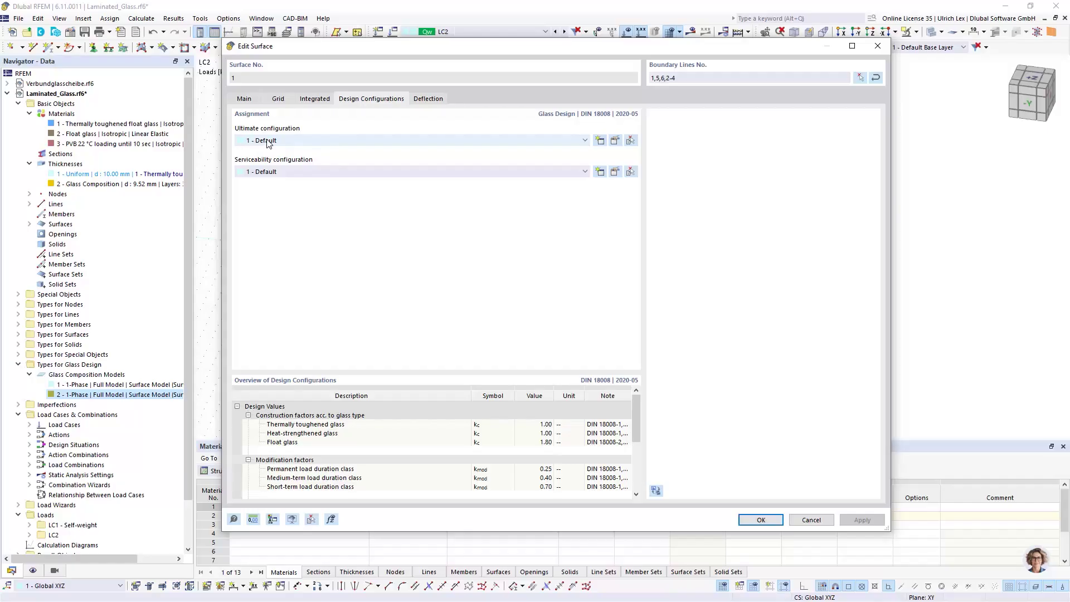
click(615, 140)
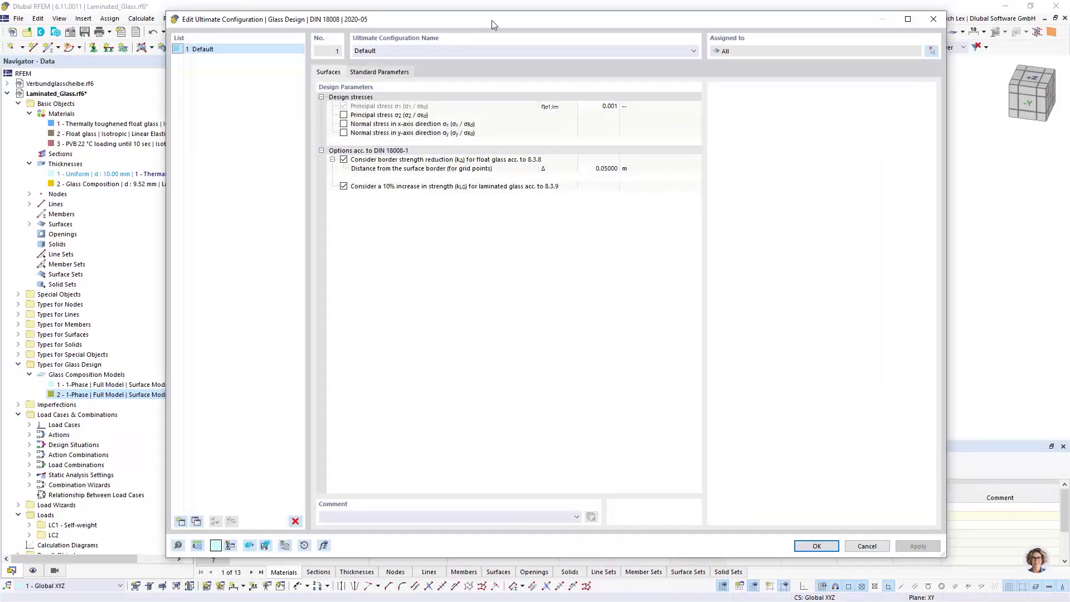
drag(492, 20, 510, 30)
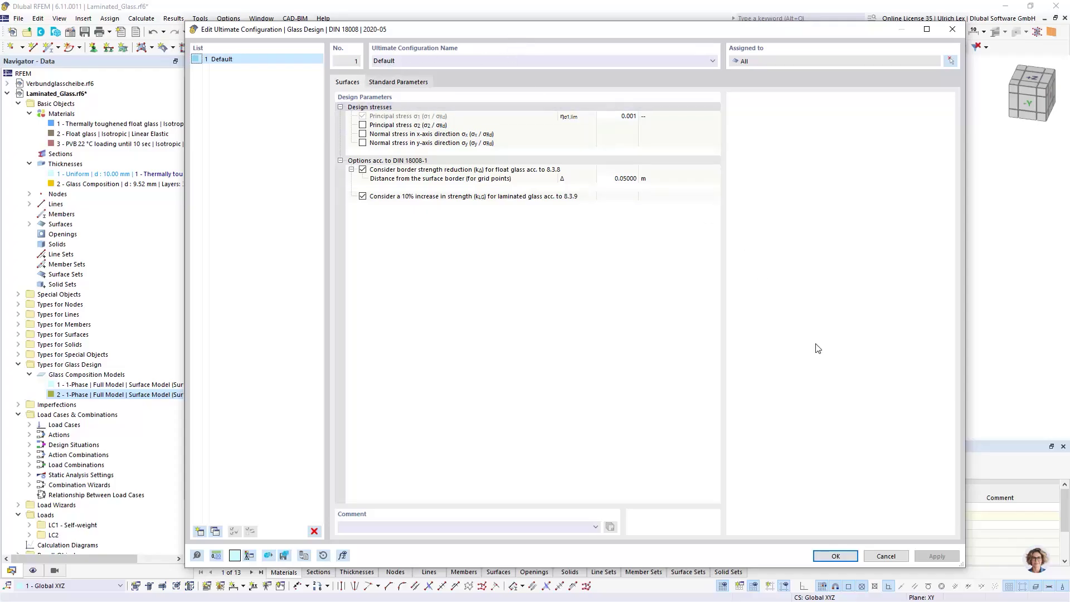
click(889, 555)
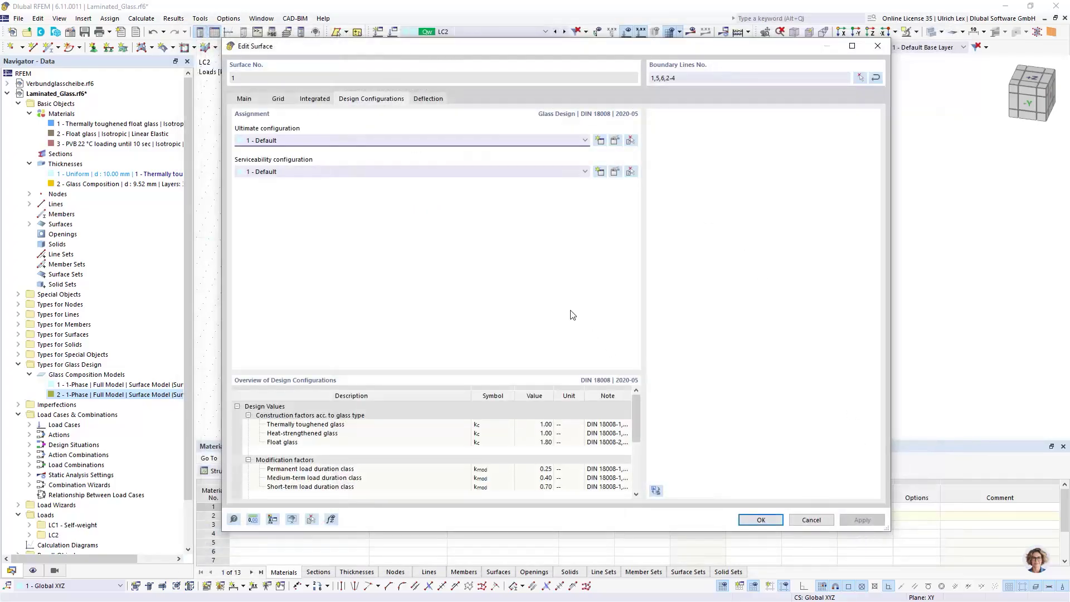
click(424, 101)
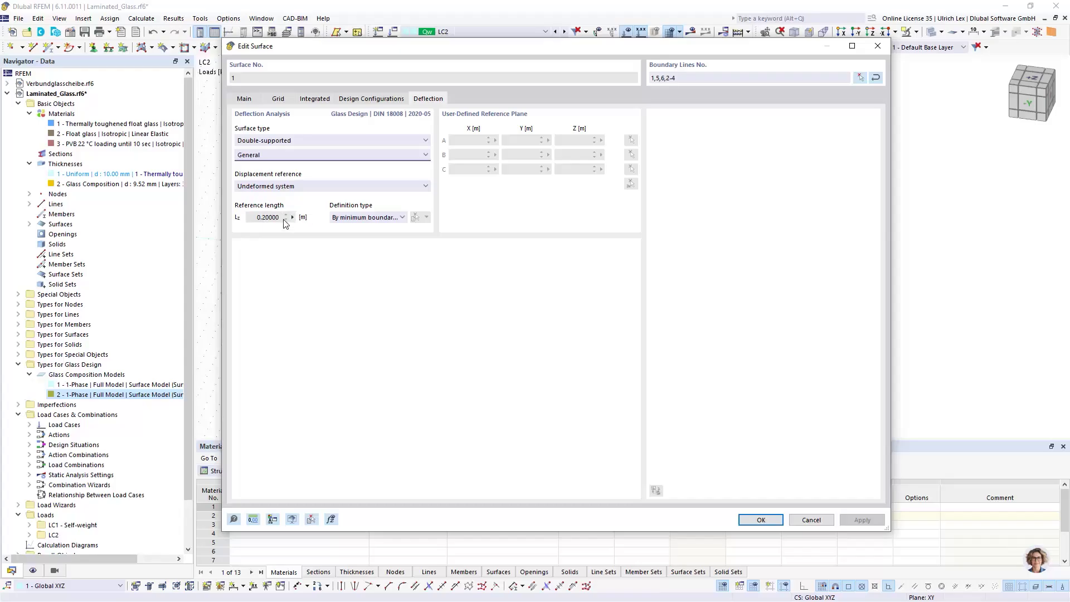
Try defining the flat pane's deflection reference length by maximum and by minimum boundary line
click(376, 221)
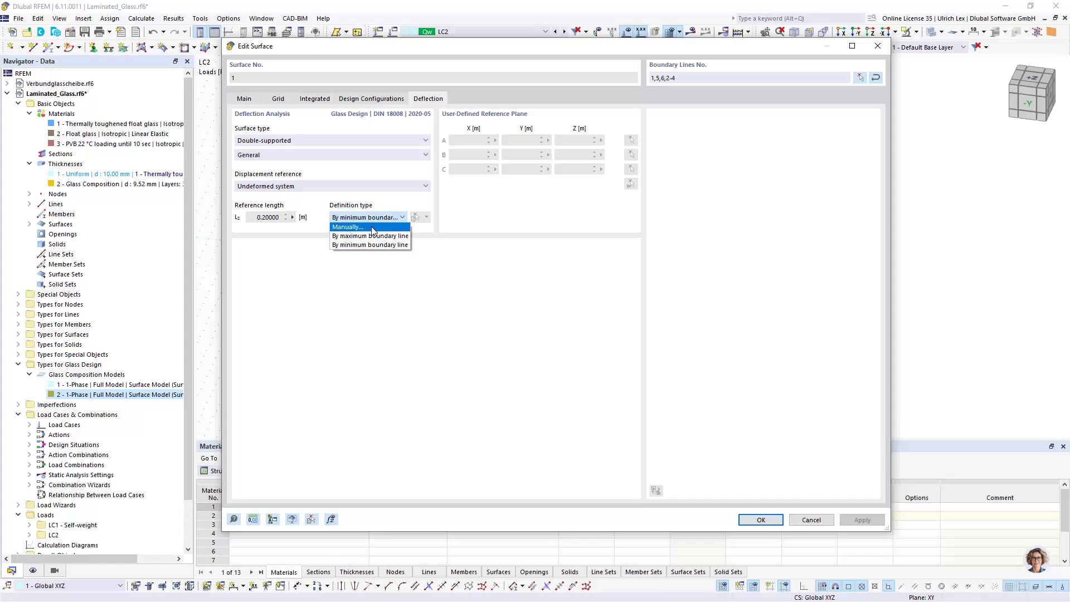
click(372, 236)
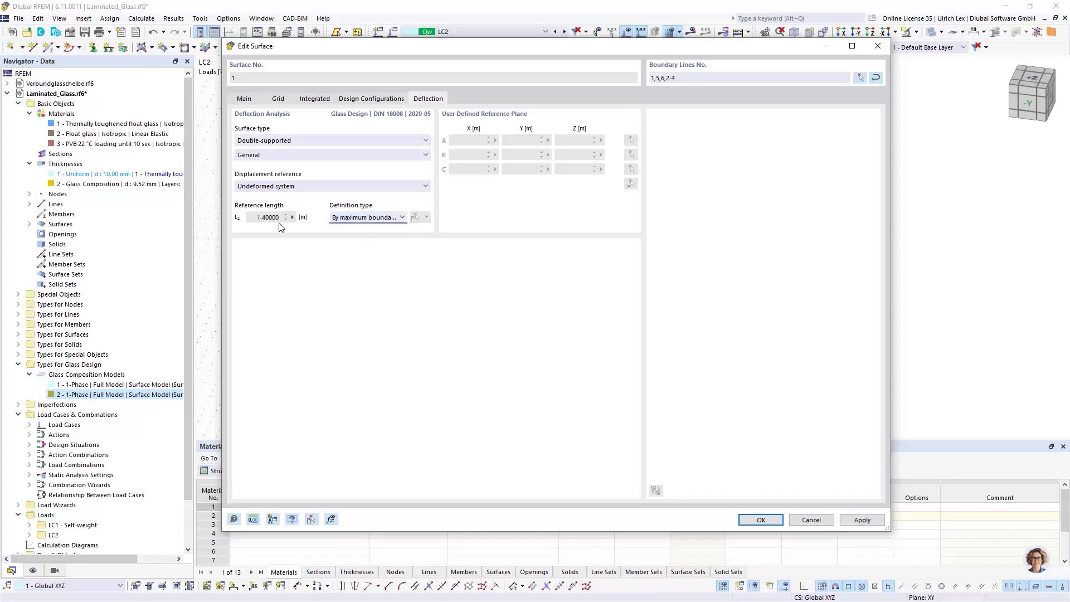
click(384, 223)
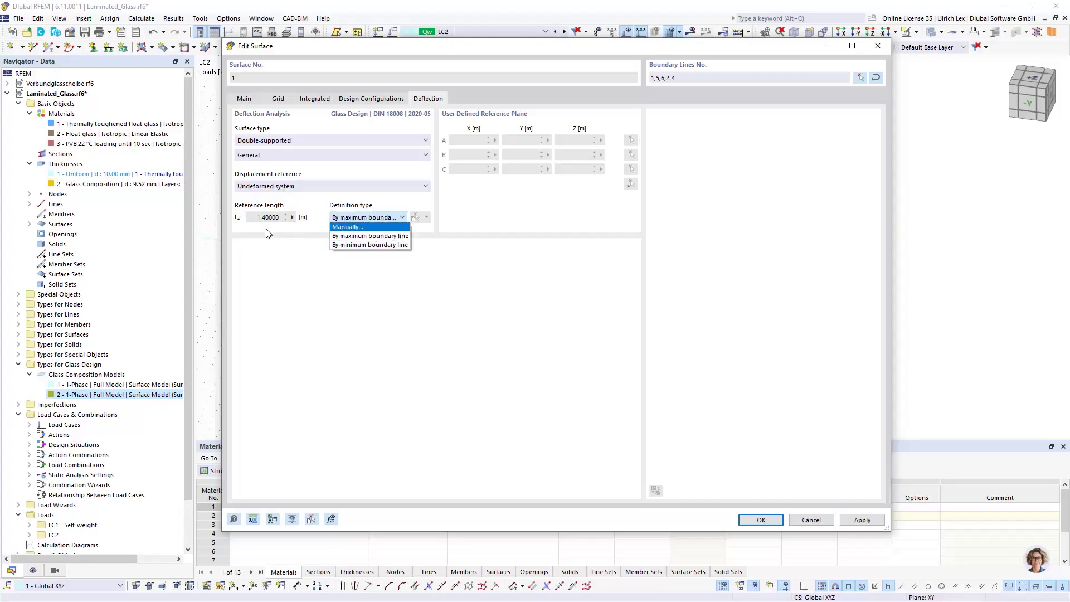
click(366, 247)
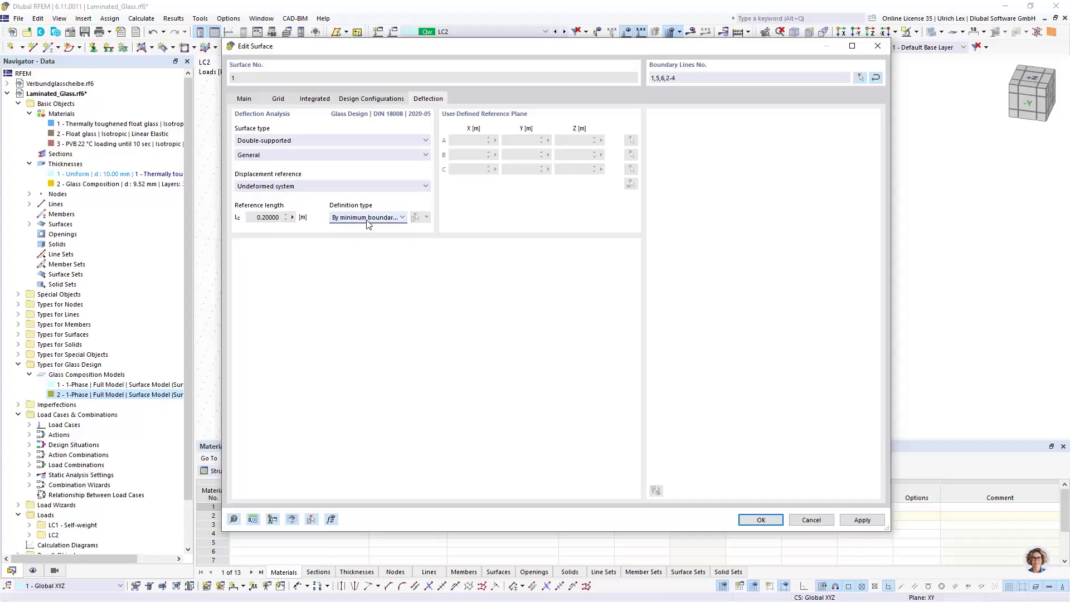
Define the flat pane's deflection reference length manually as 1.10 m, taken from its upper edge line in the model
click(369, 218)
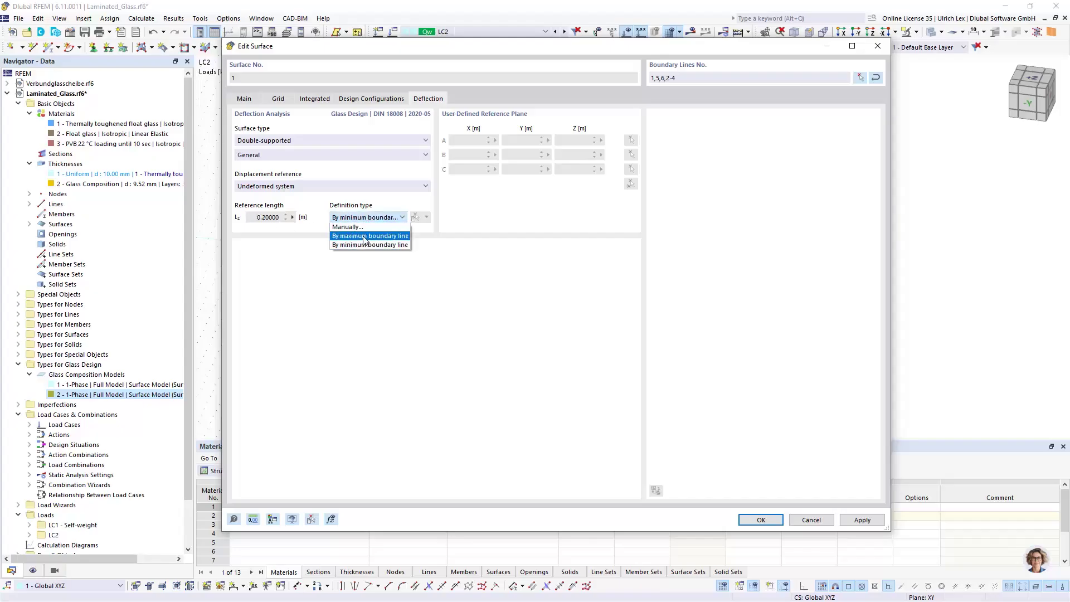
click(369, 226)
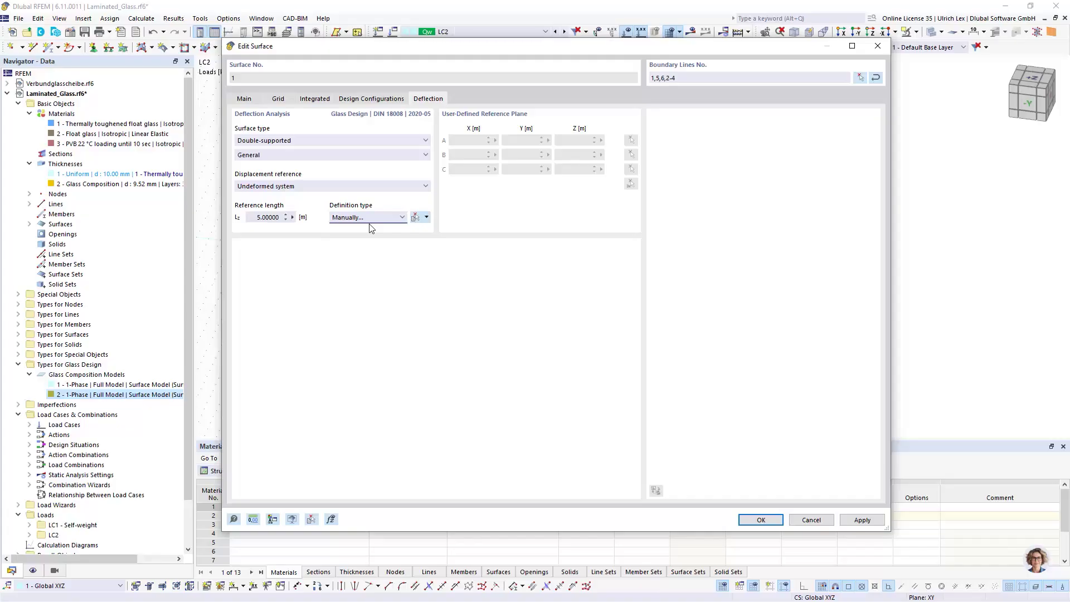
click(427, 217)
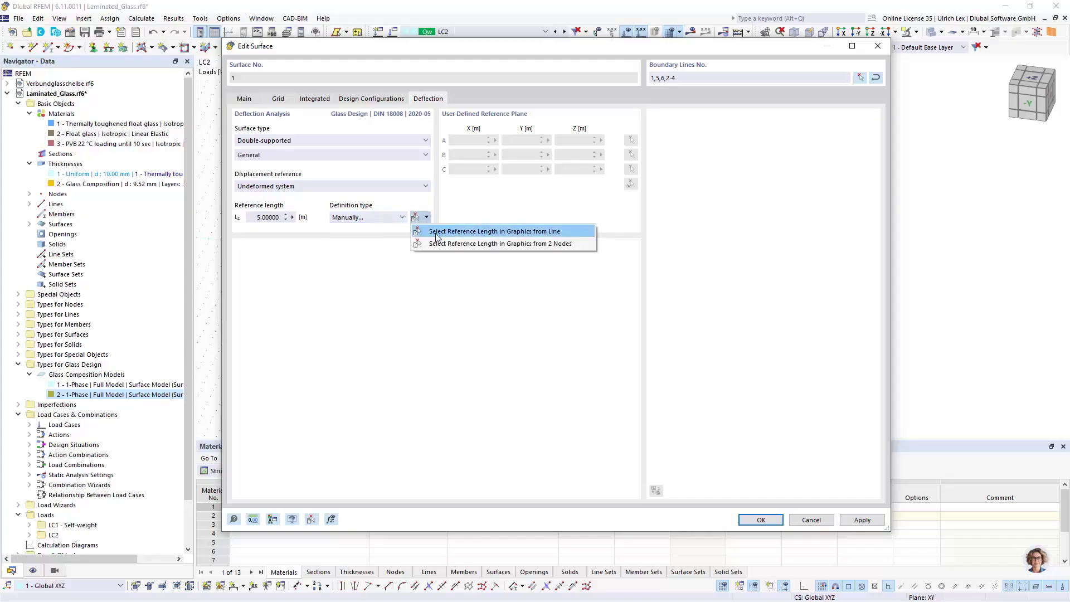
click(436, 233)
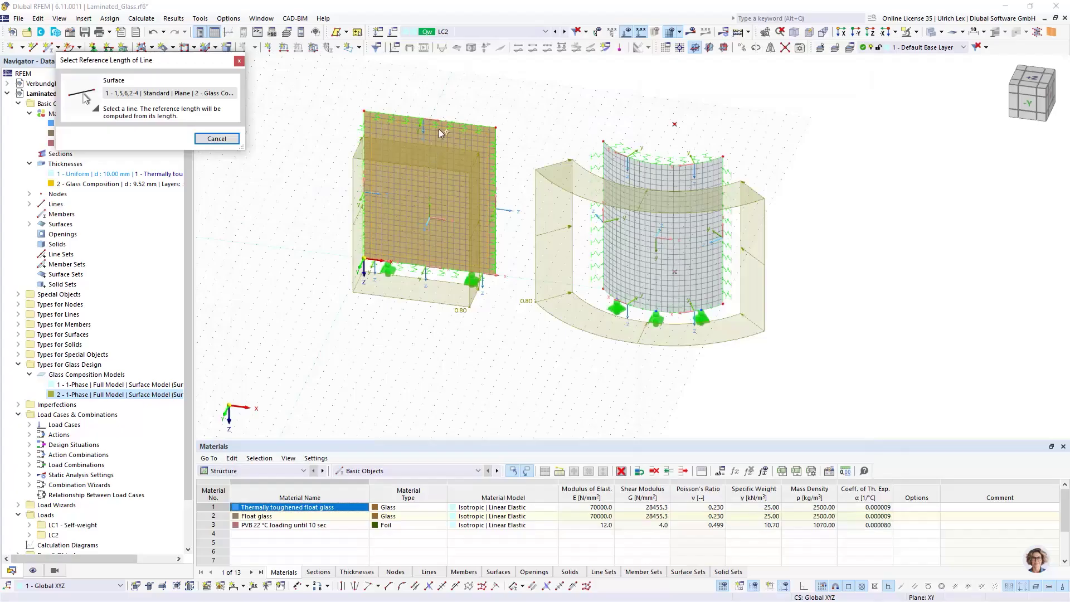
click(451, 120)
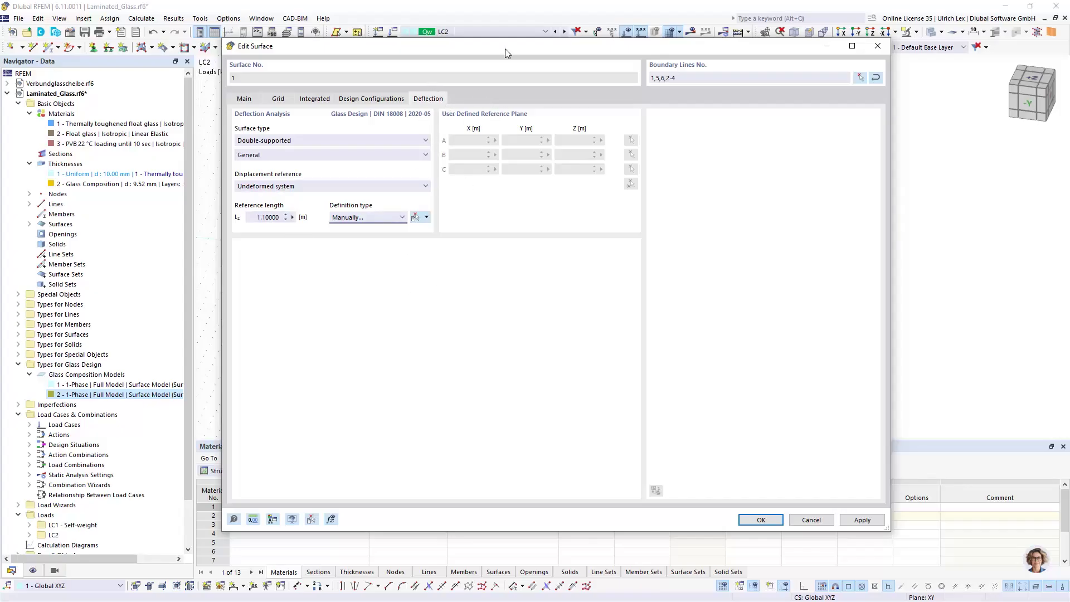
mouse_move(505, 48)
mouse_down()
mouse_move(530, 45)
mouse_move(520, 41)
mouse_up()
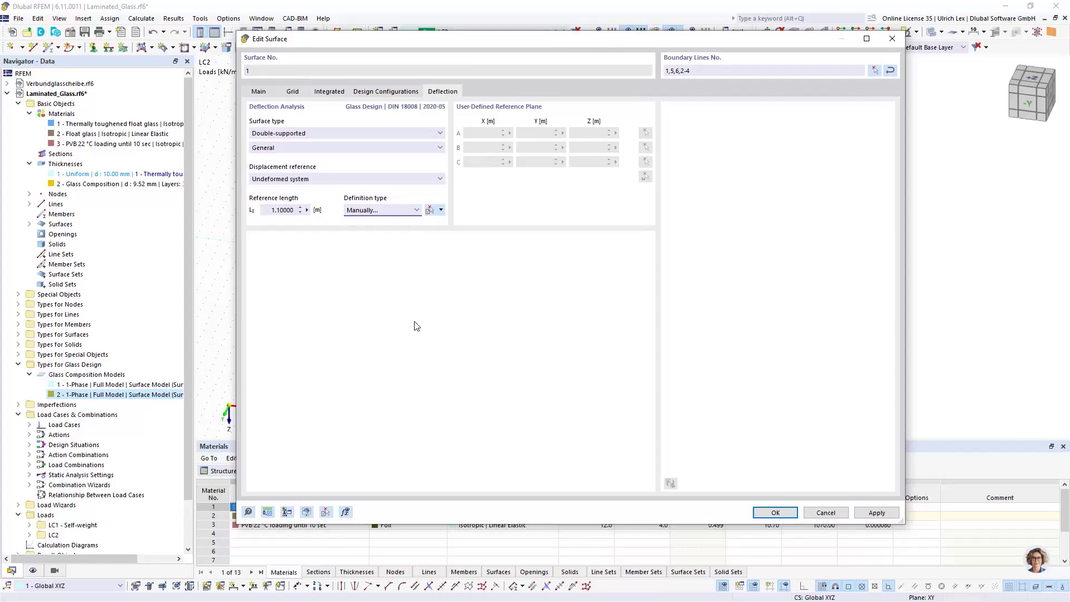
click(791, 511)
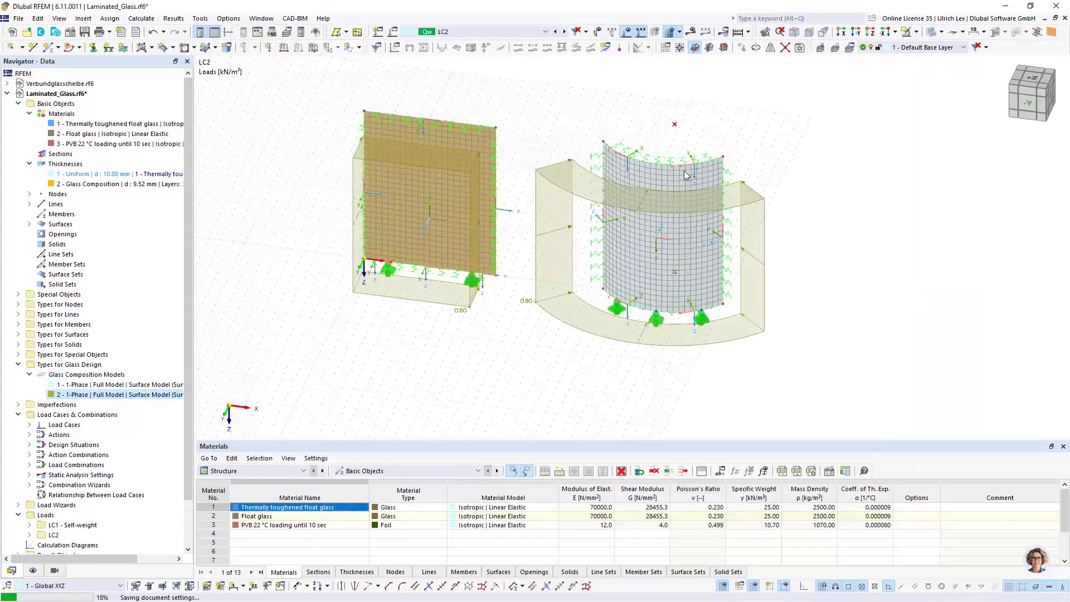
Open the curved pane's surface properties and review its deflection analysis settings and reference length definition
click(676, 179)
double_click(676, 180)
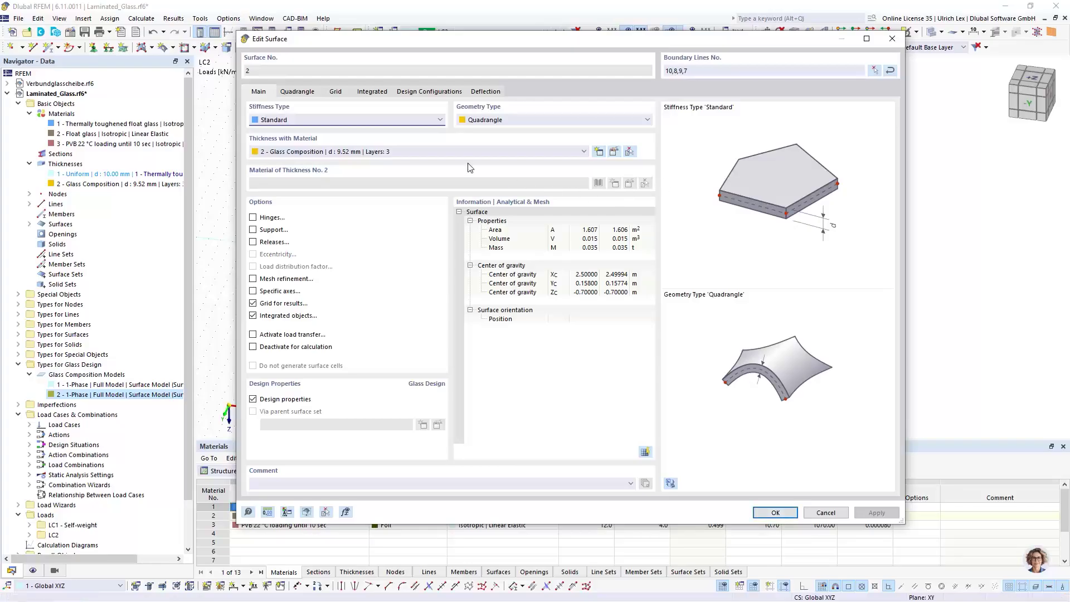
click(484, 93)
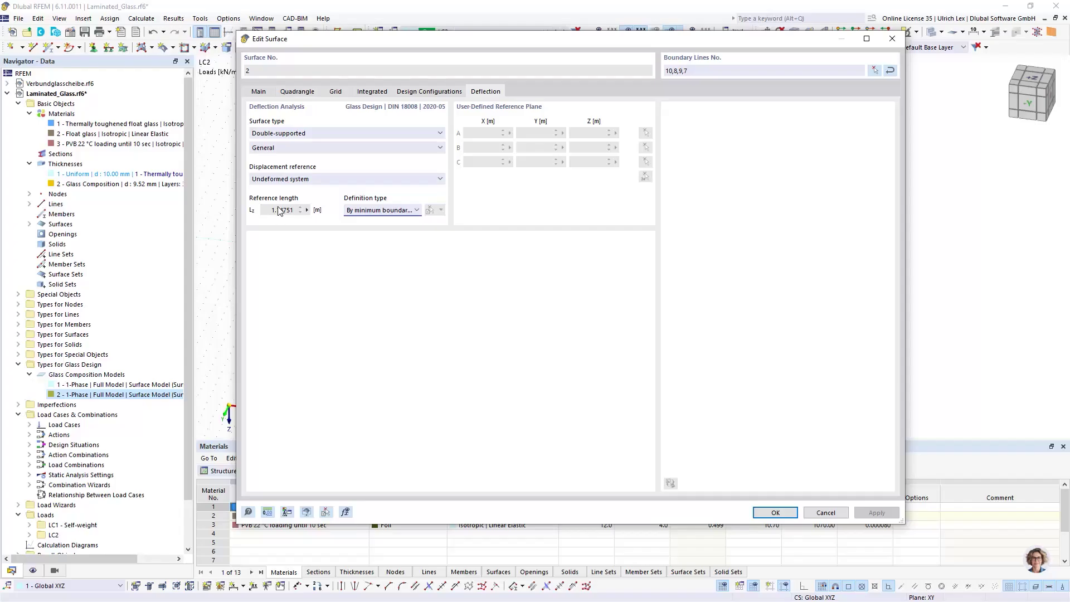
click(787, 514)
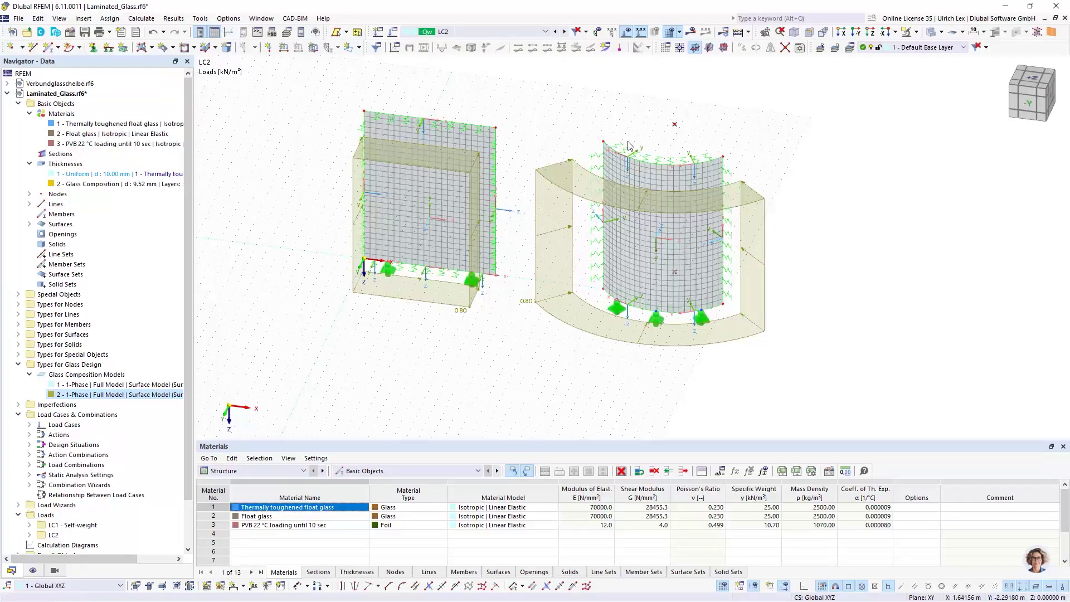
click(749, 32)
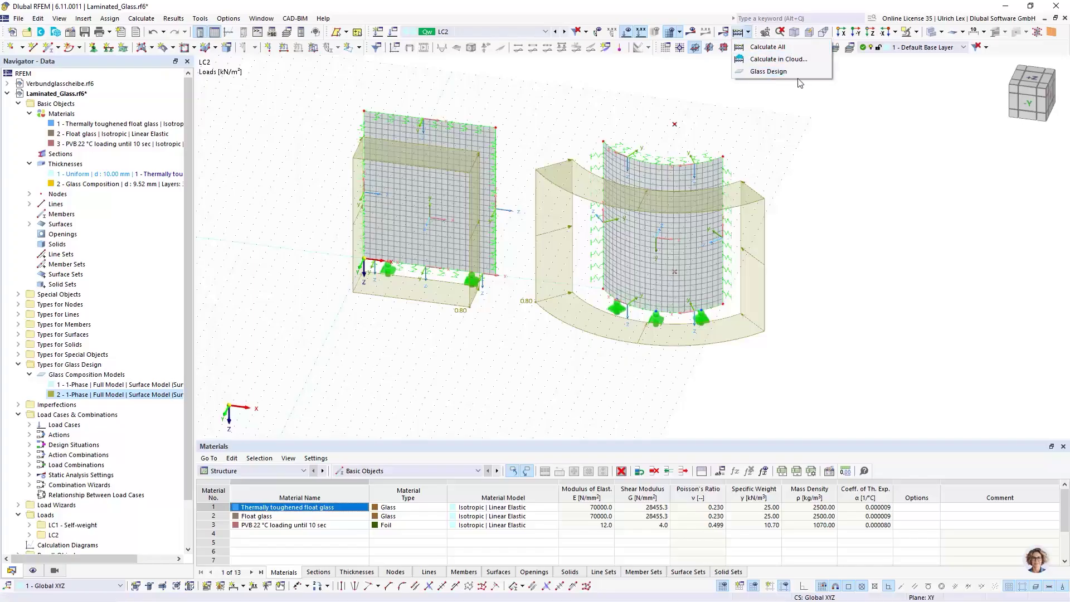
click(811, 105)
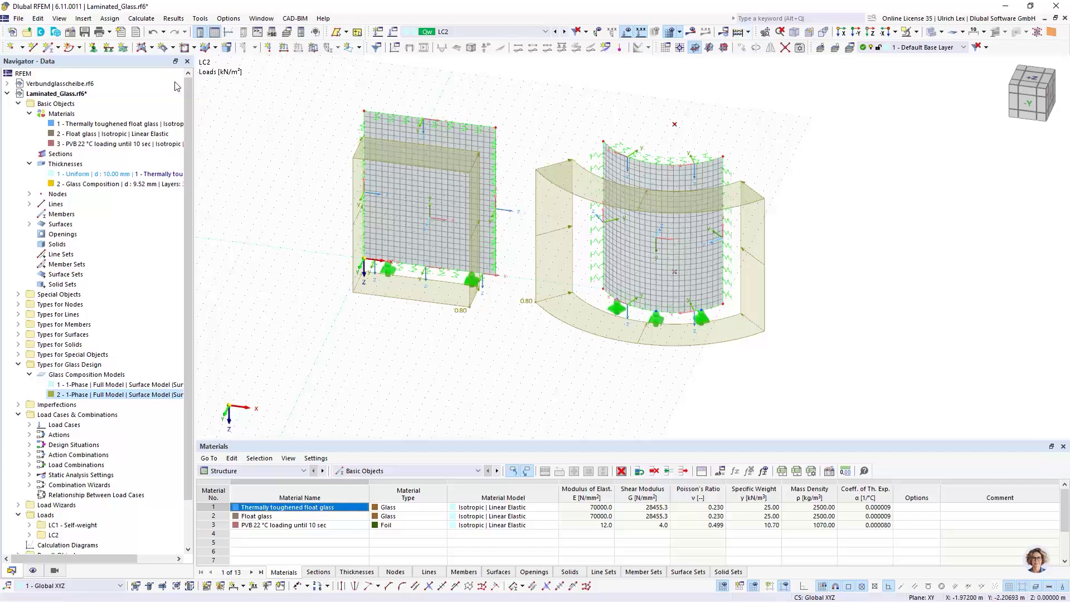
Save the laminated glass model, including its FE mesh, and save it under the new file name IGU_Glass.rf6
click(85, 33)
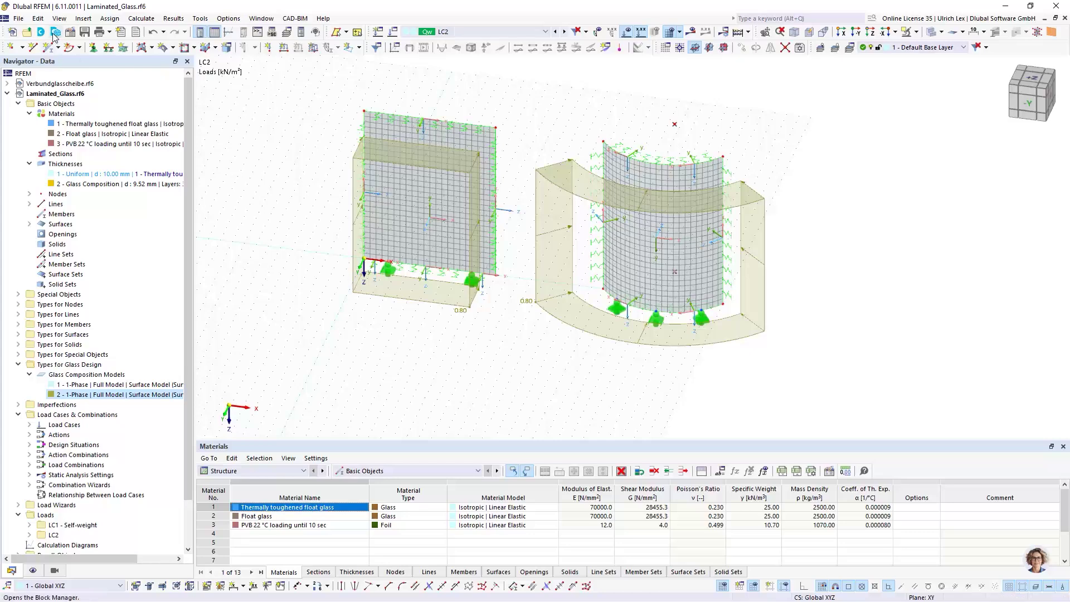
click(18, 17)
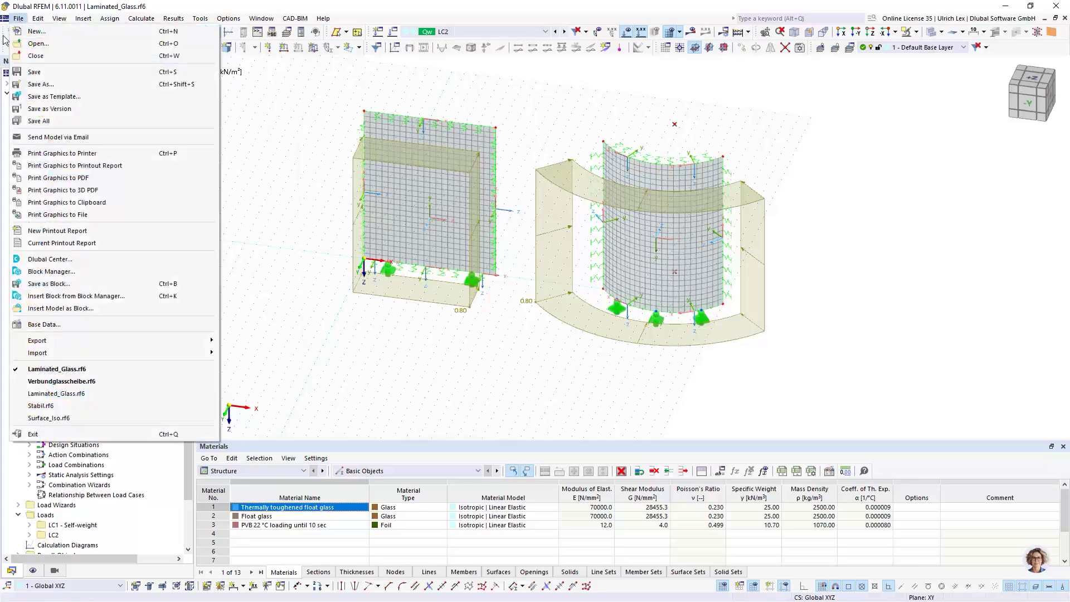
click(66, 85)
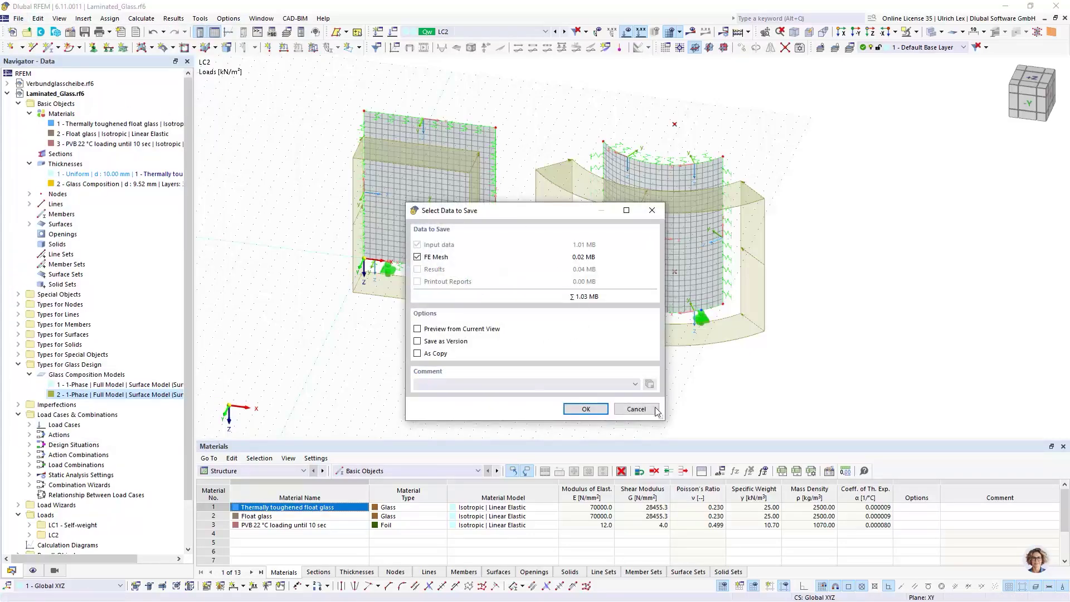
click(629, 411)
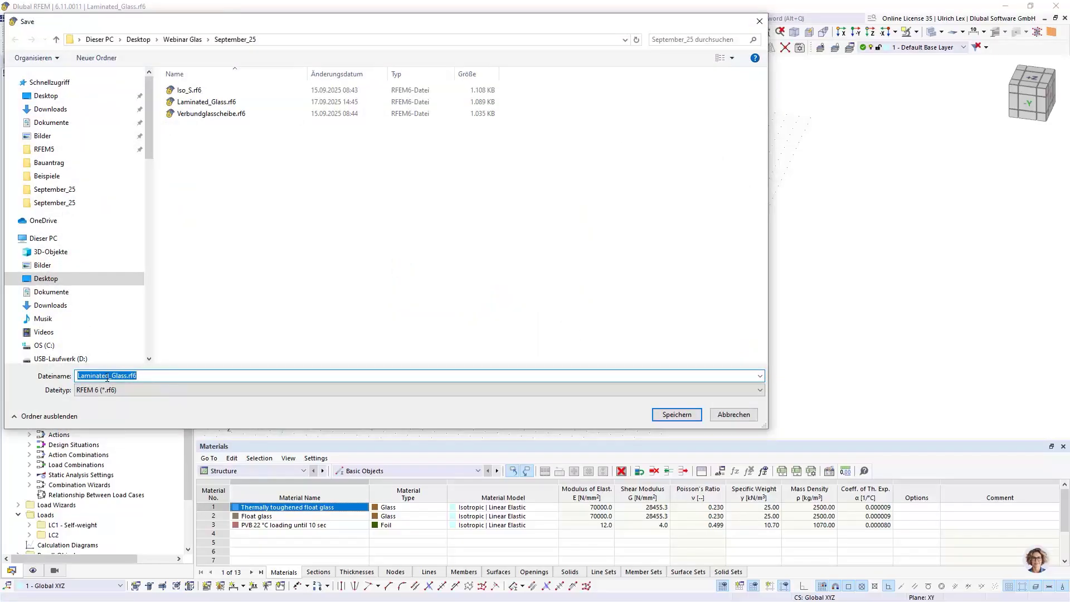
click(110, 377)
drag(110, 377, 79, 377)
text(IGU)
click(677, 415)
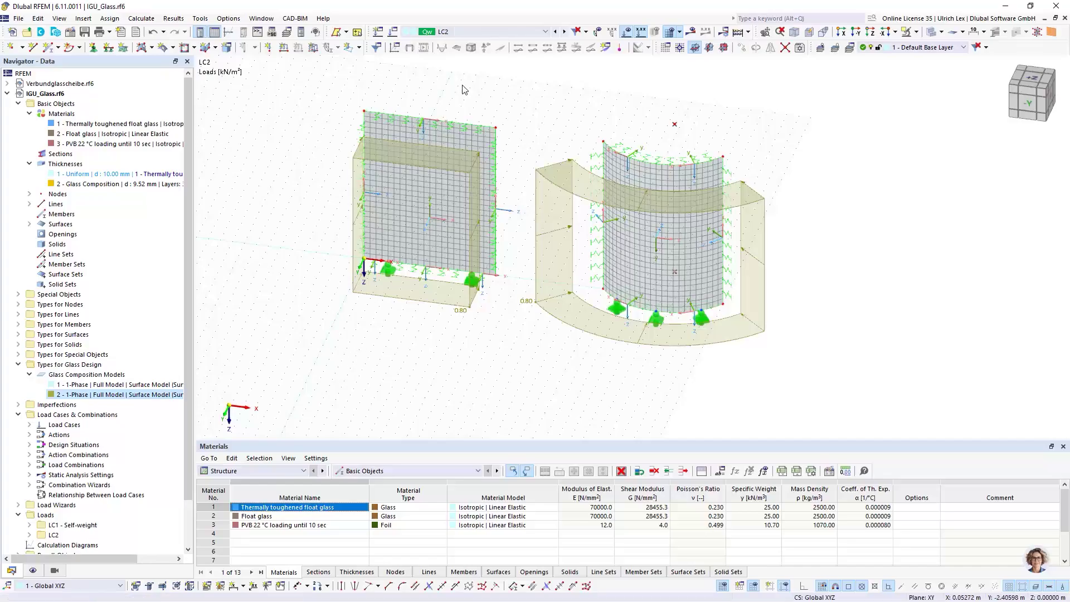
Hide the surface loads on both glass panes in the model view
click(615, 35)
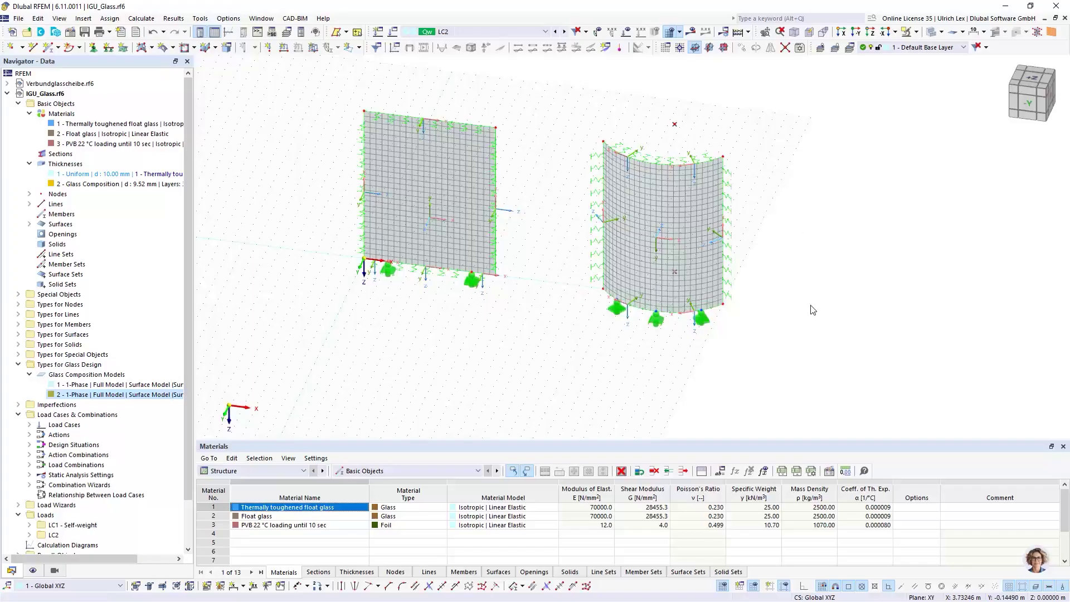
scroll(754, 402, down, 2)
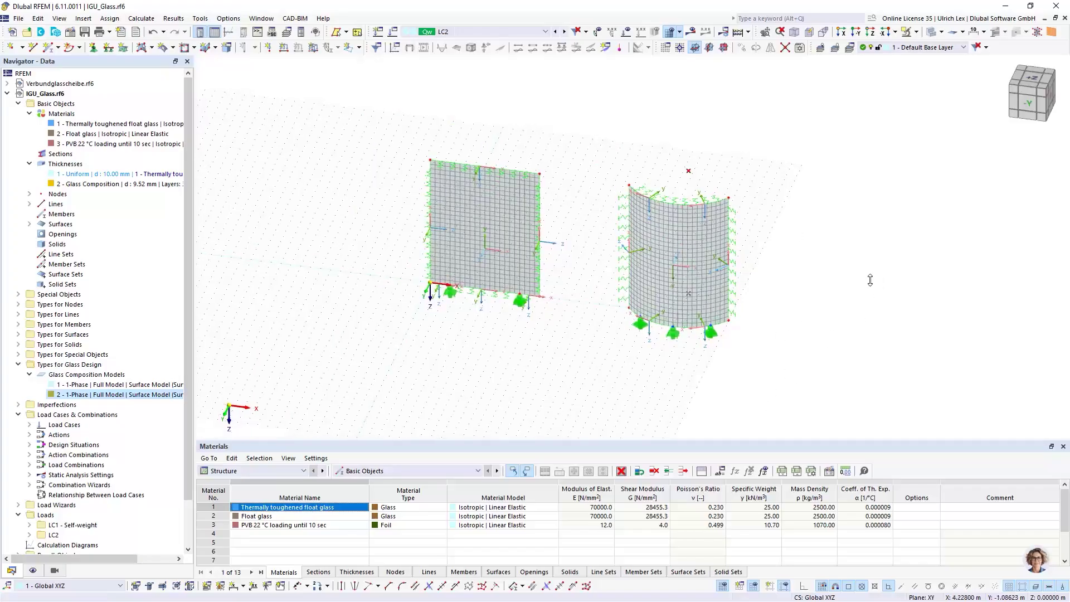
ctrl+middle_drag(870, 280, 781, 251)
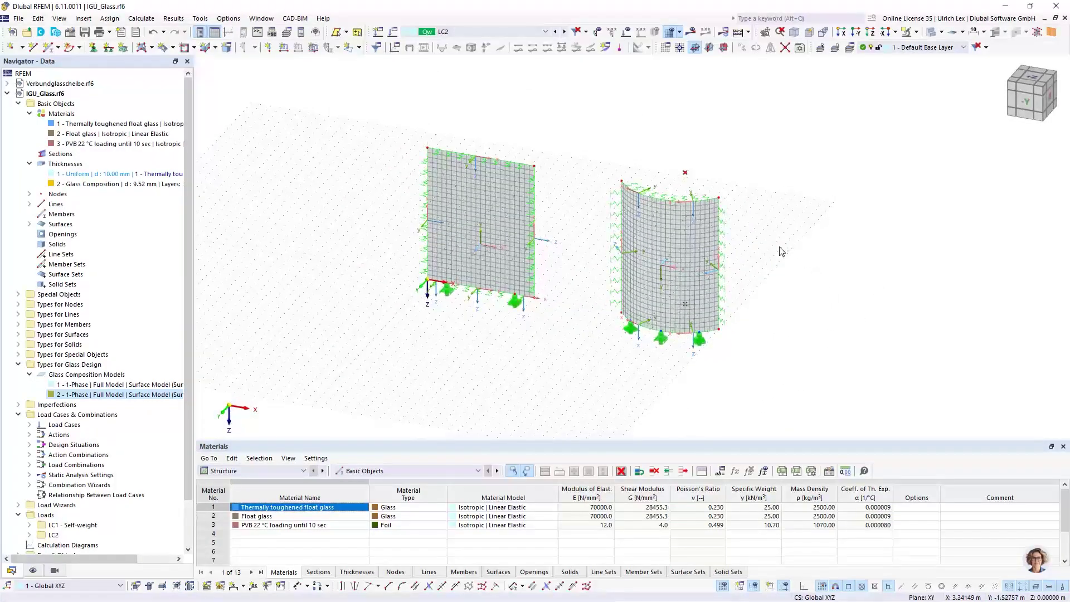
scroll(528, 146, up, 1)
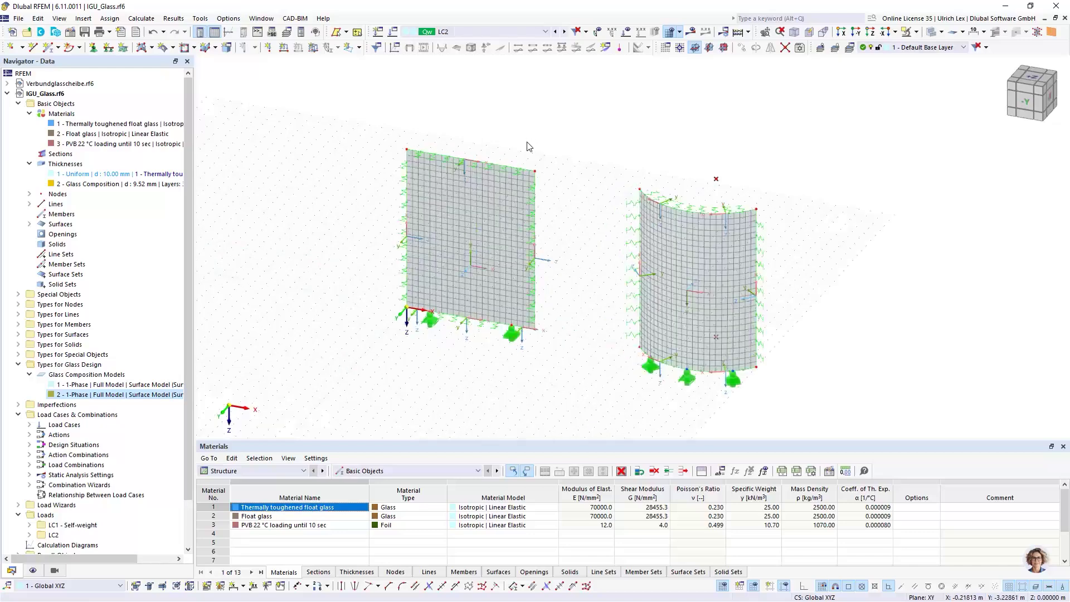
scroll(529, 146, up, 1)
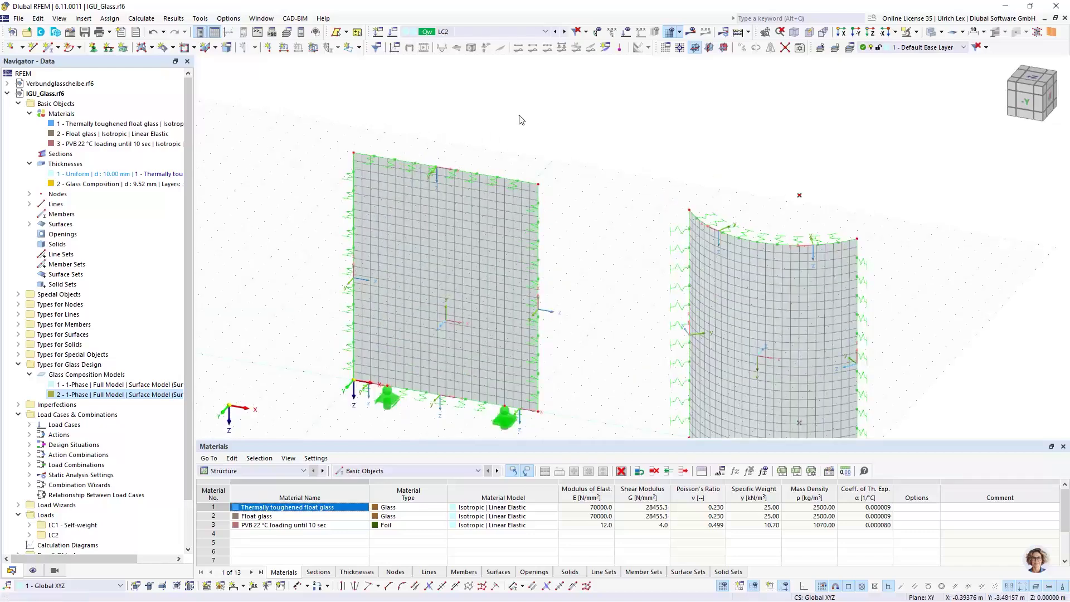
Highlight the surfaces that use the 9.52 mm Glass Composition thickness in the model
click(90, 185)
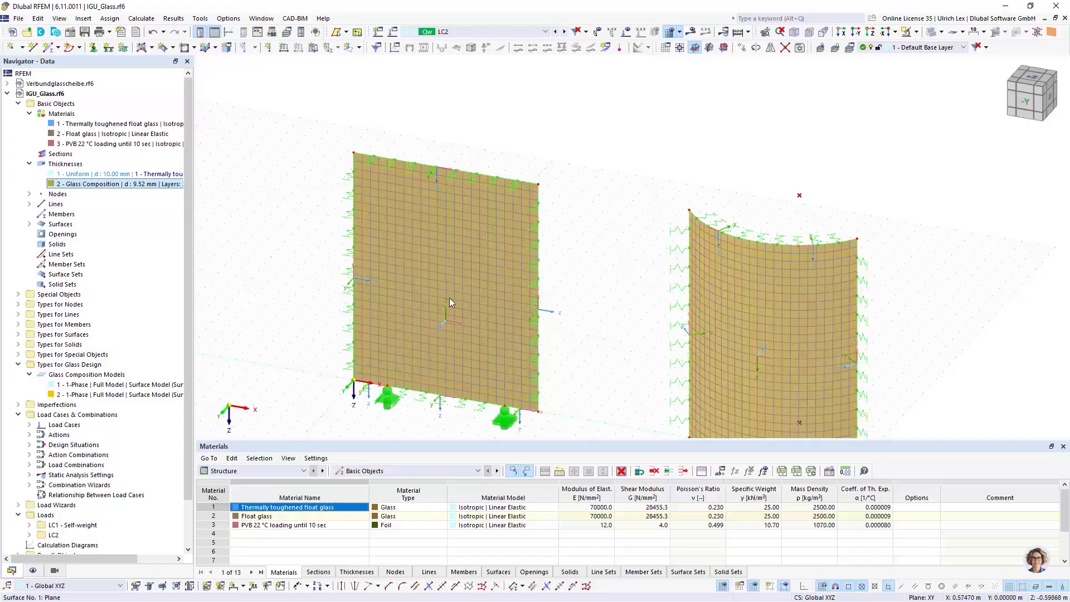
key(Escape)
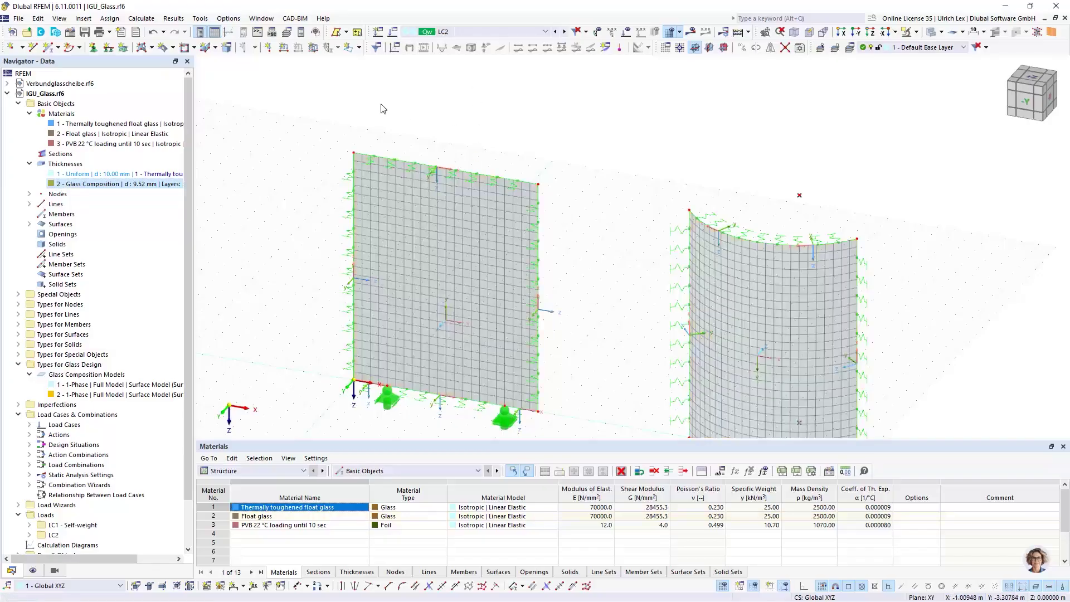
scroll(384, 109, down, 2)
scroll(509, 317, down, 1)
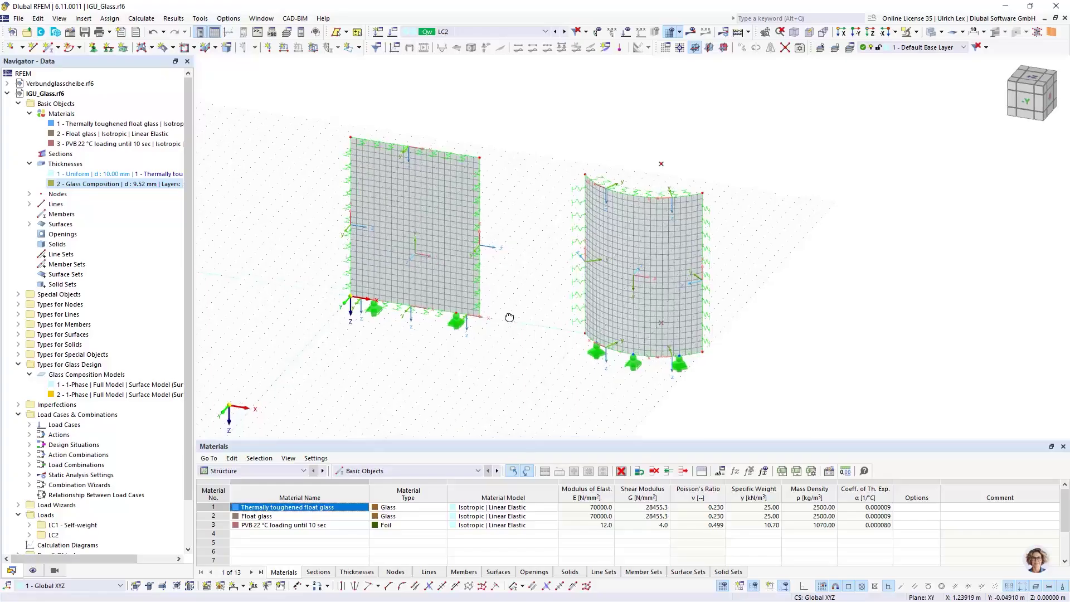
ctrl+middle_drag(509, 317, 500, 315)
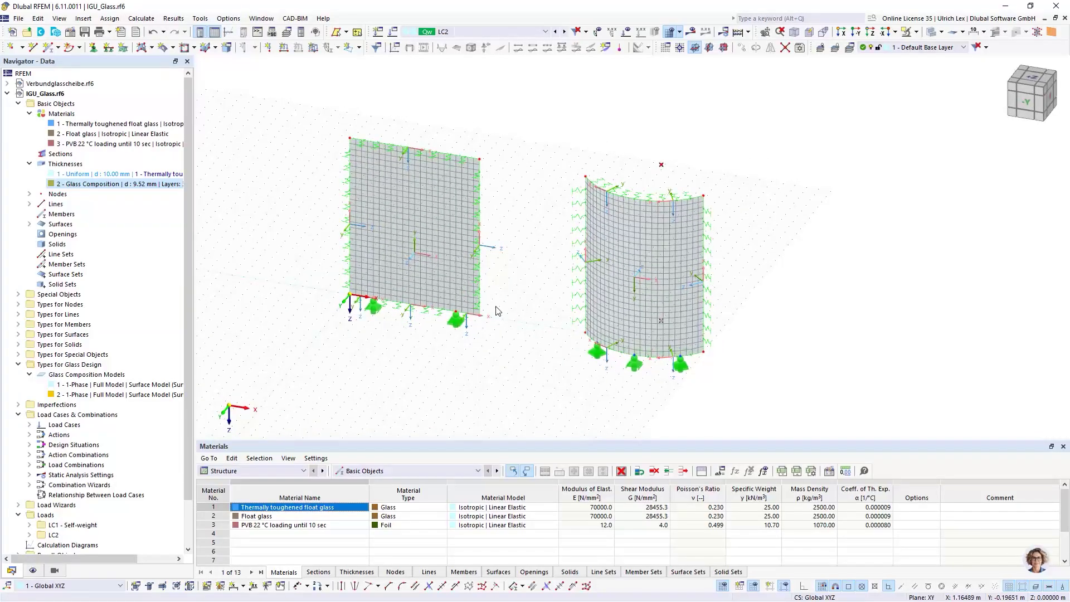
Extrude the flat pane's surface into a solid with a height of -0.016 m, accepting deletion of the mesh
click(436, 216)
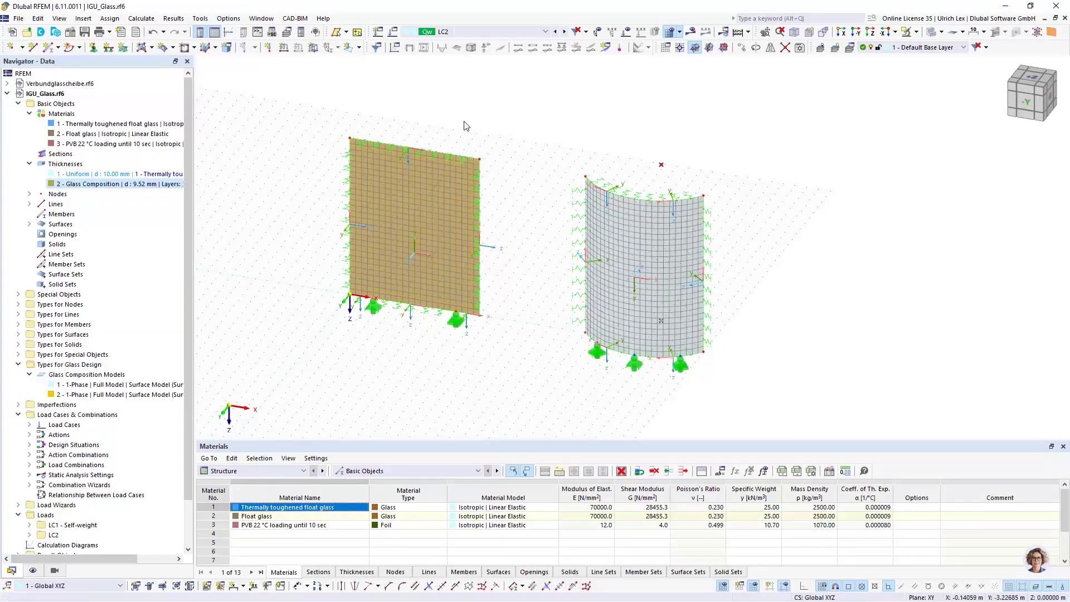
right_click(404, 184)
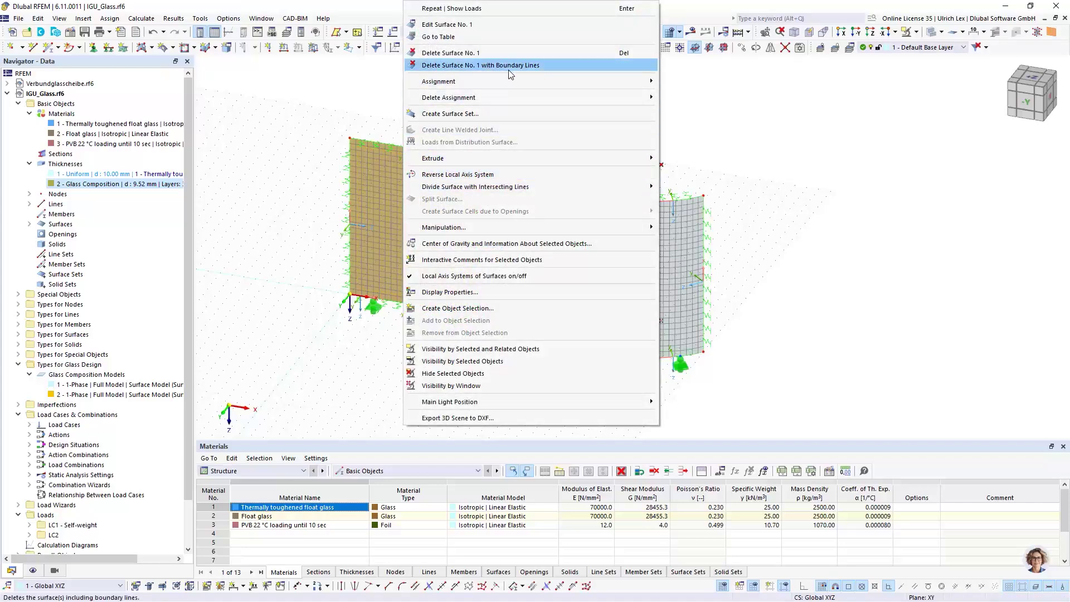
mouse_move(517, 160)
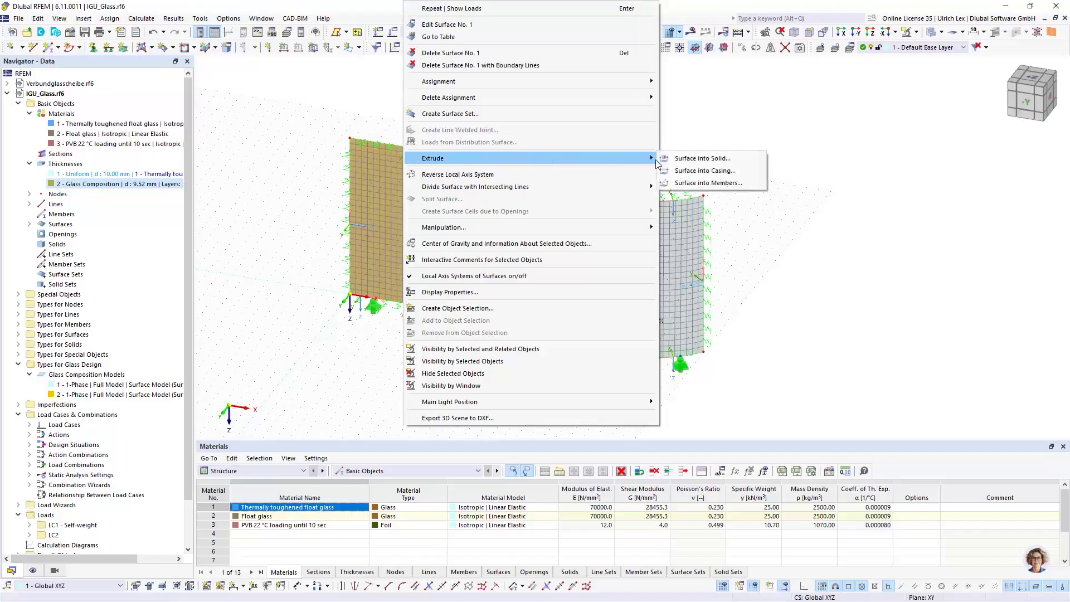
click(744, 160)
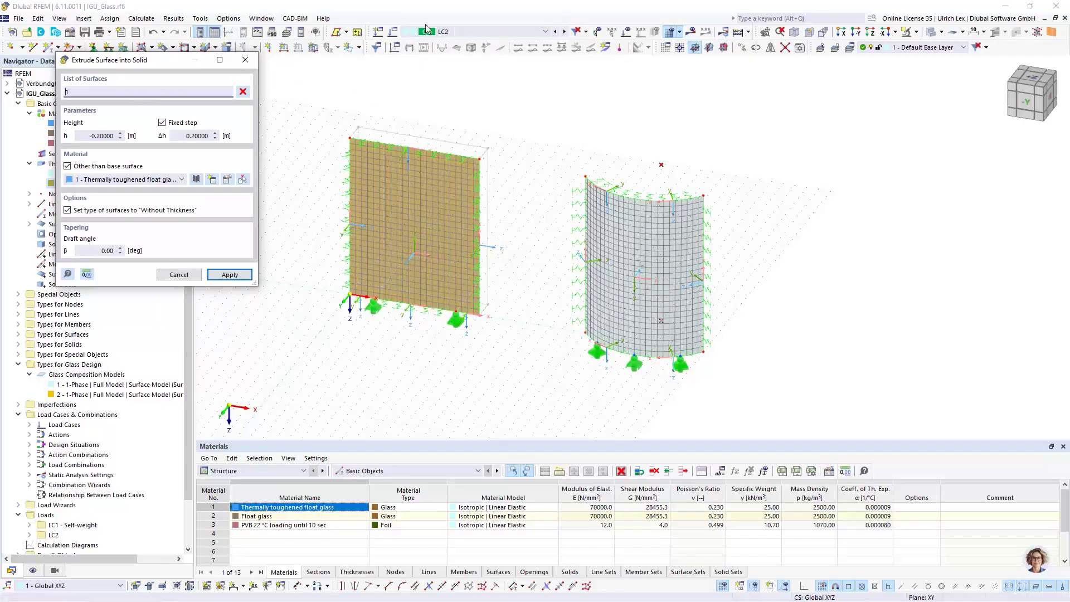
click(111, 135)
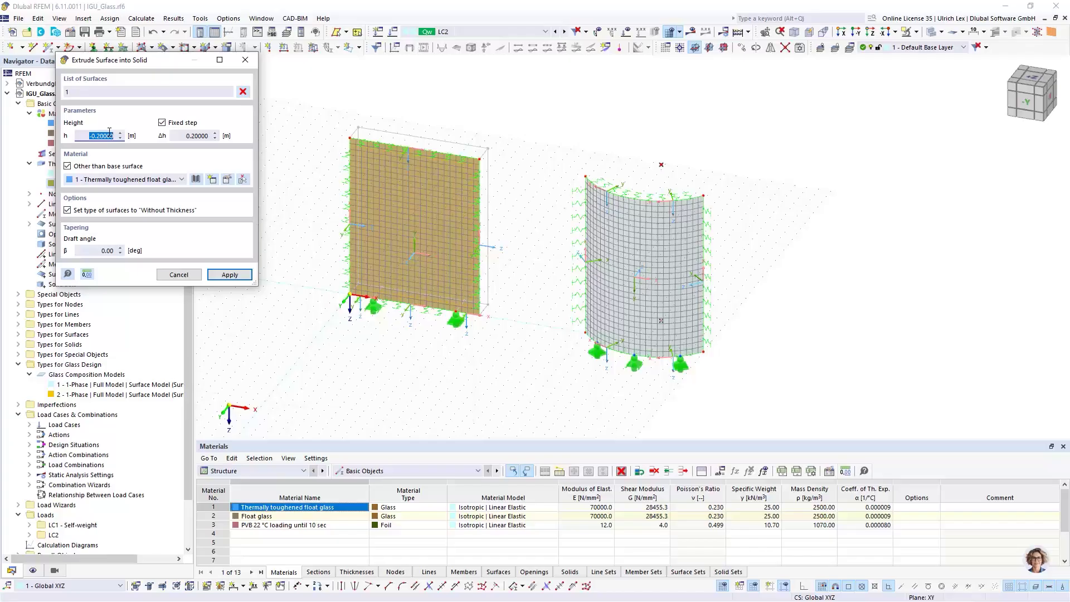
key(BackSpace)
click(218, 273)
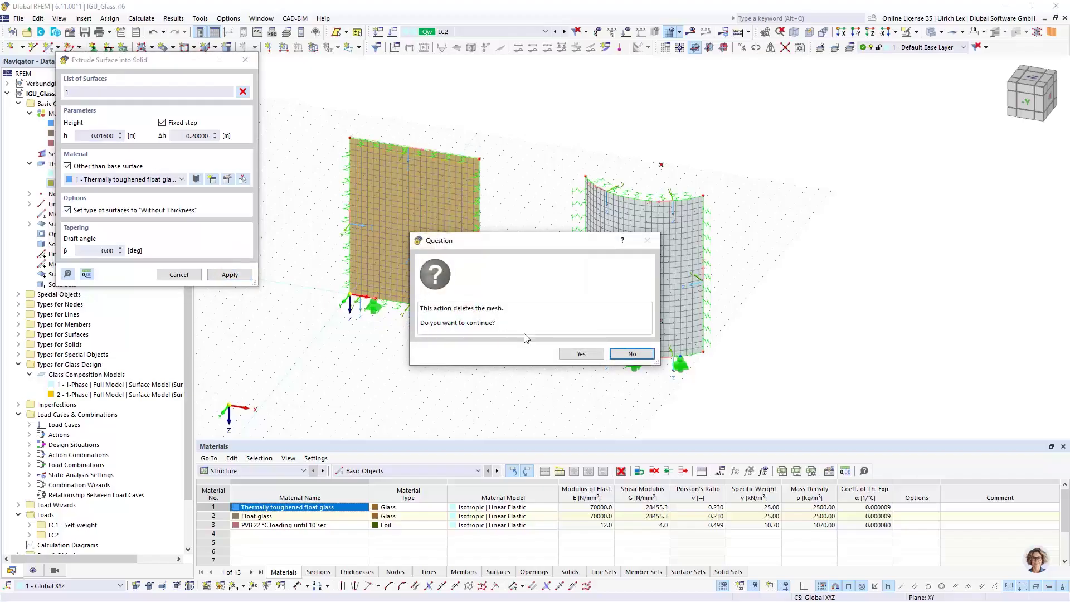
click(581, 353)
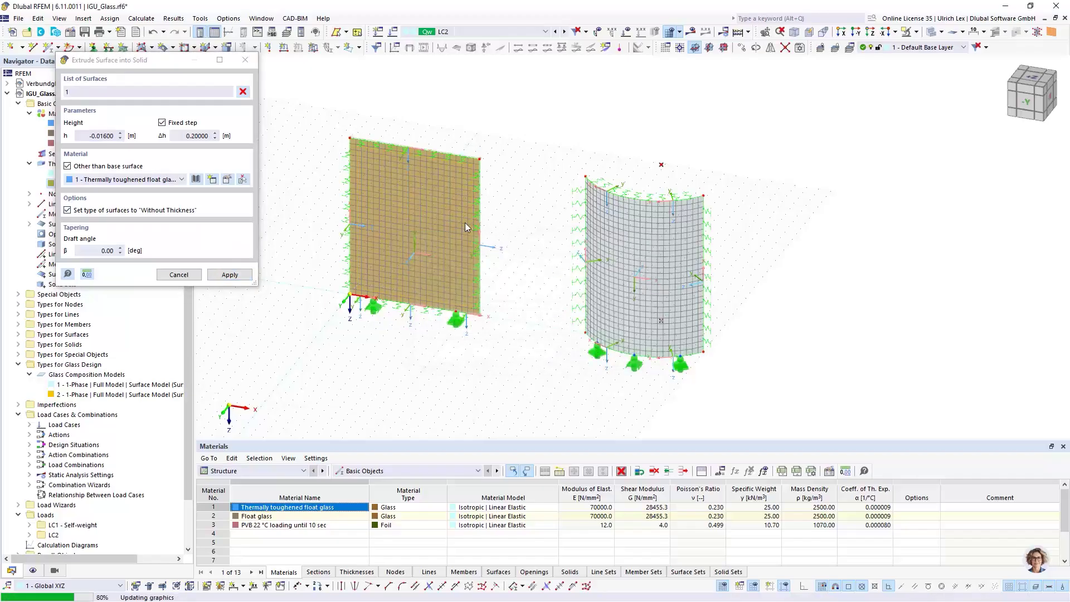
scroll(484, 149, up, 5)
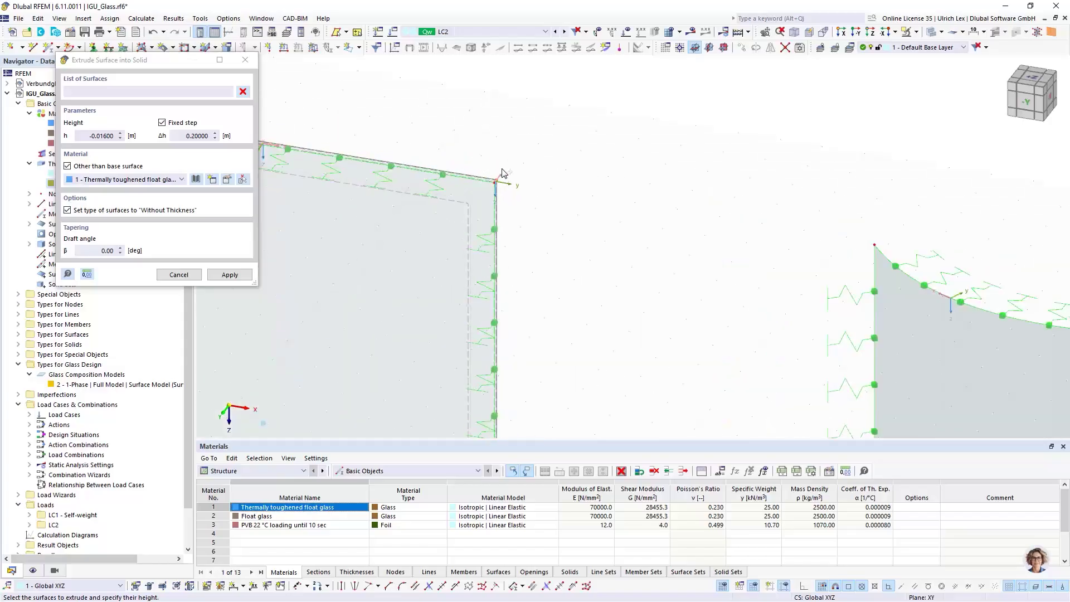
key(Escape)
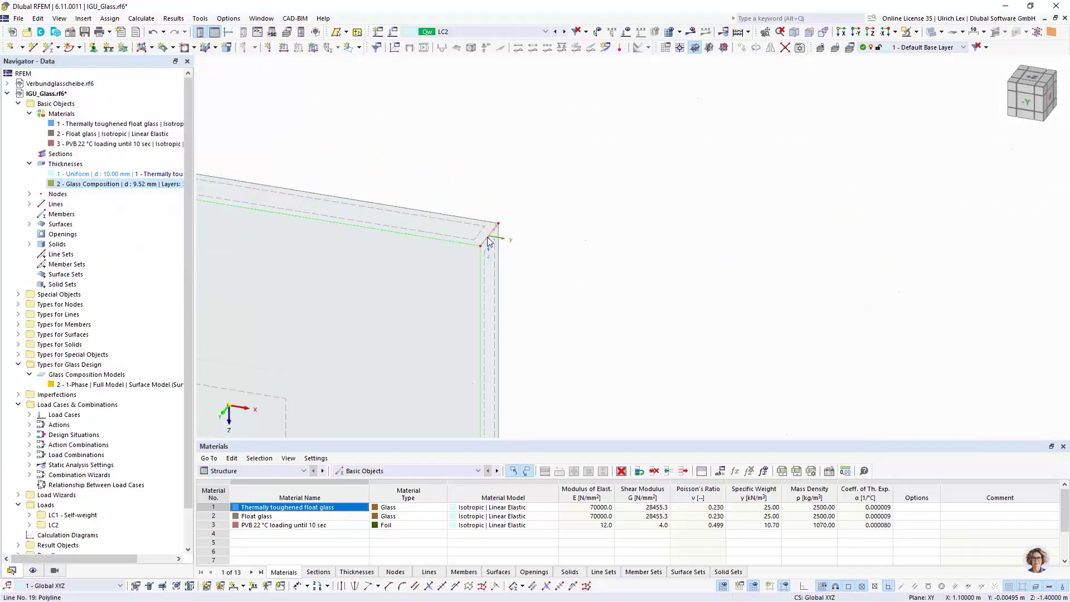
Check the length of the extruded flat pane's short depth edge at its upper corner
scroll(488, 242, up, 2)
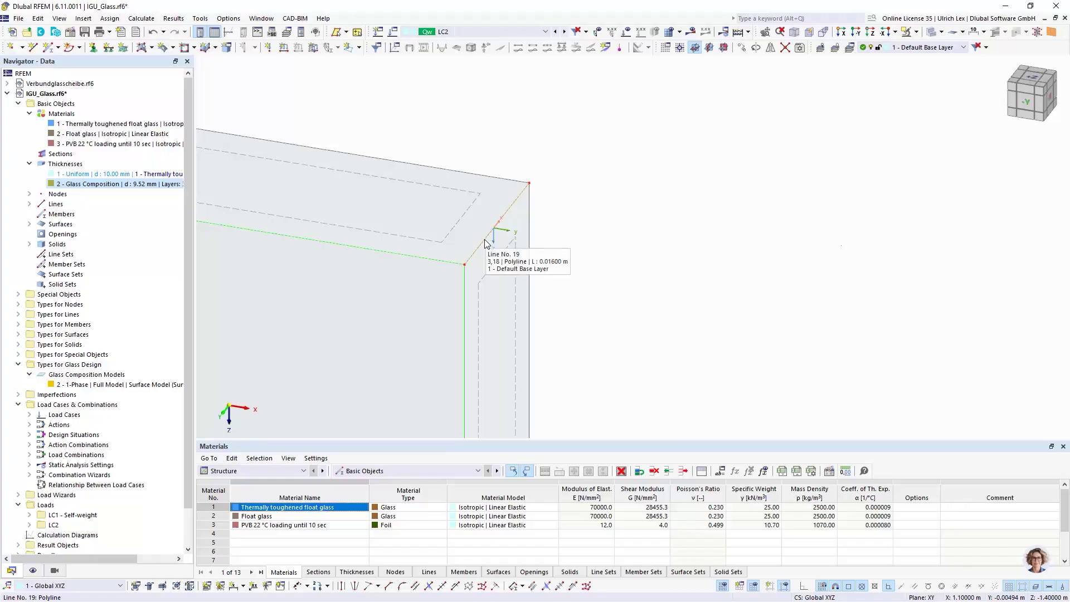
scroll(633, 157, down, 9)
scroll(323, 187, down, 5)
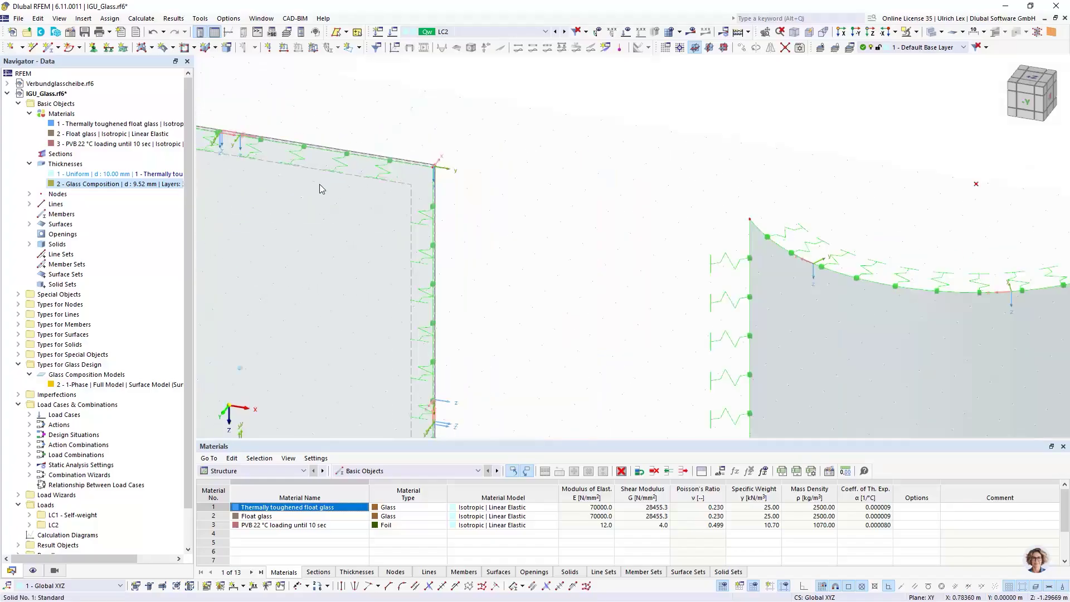
scroll(502, 216, down, 2)
scroll(504, 279, down, 2)
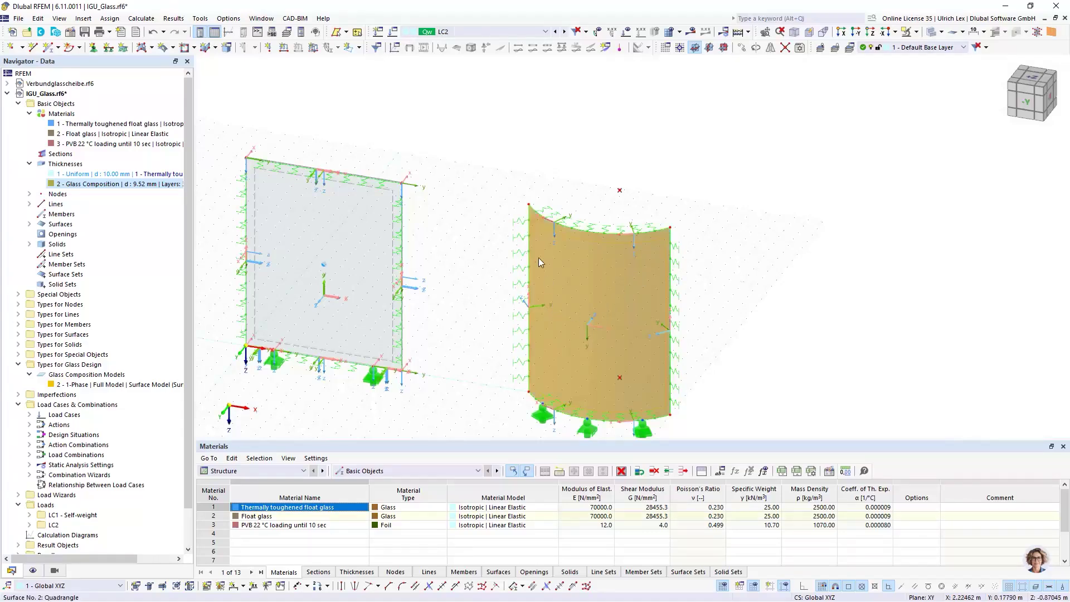
Extrude the curved pane's surface into a solid with a height of 0.016 m
right_click(593, 262)
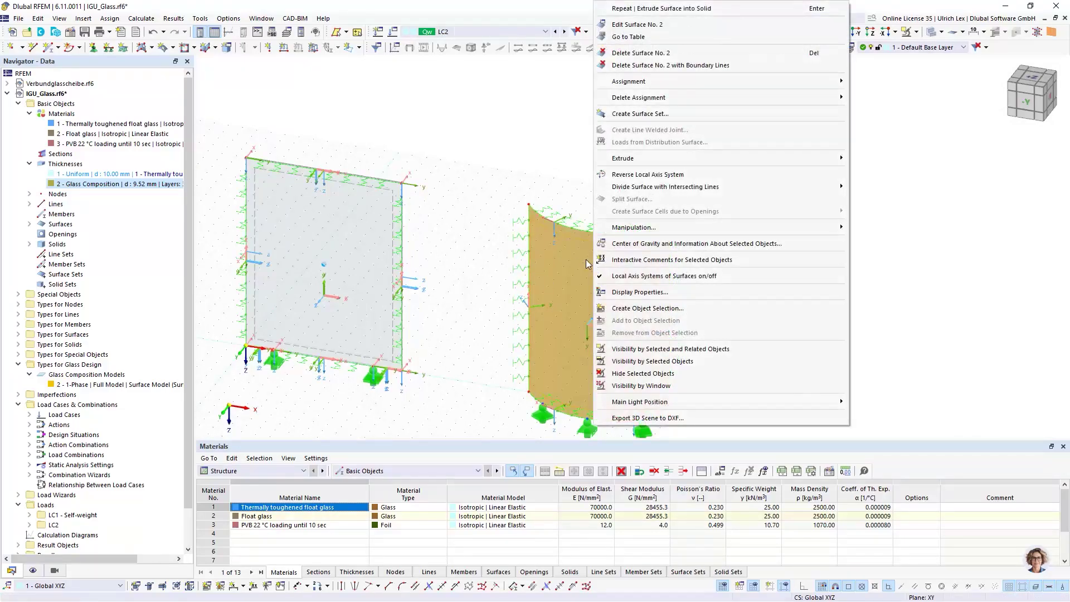
mouse_move(638, 161)
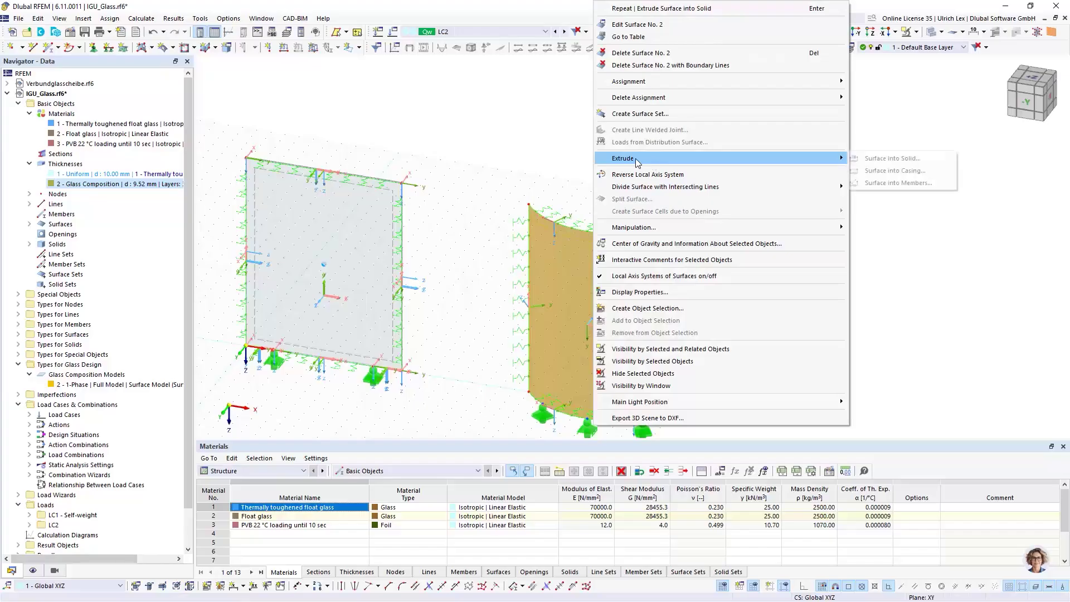
click(873, 159)
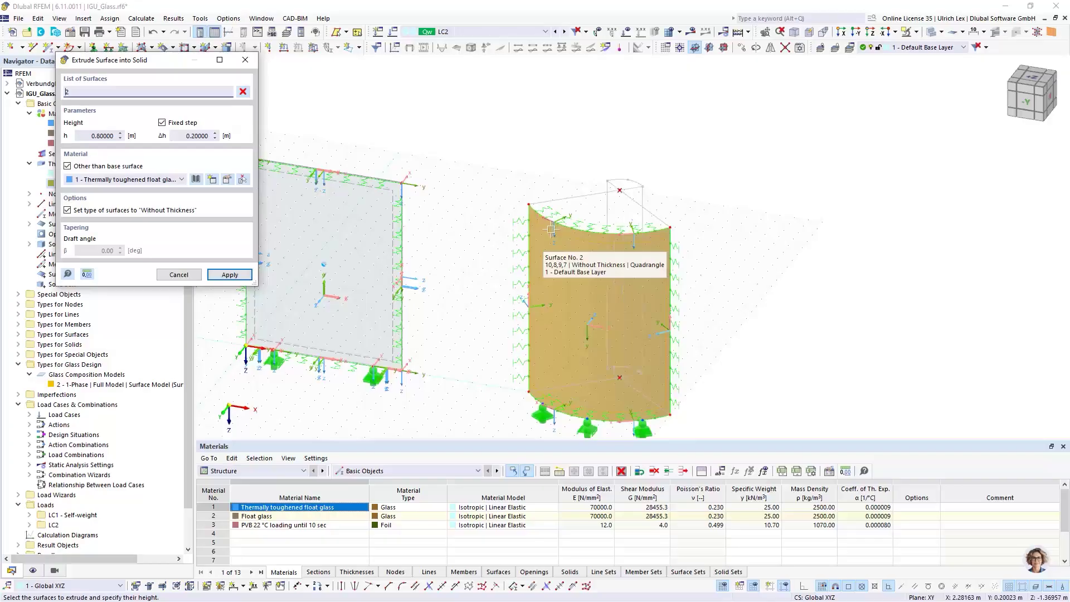
click(107, 138)
text(0,016)
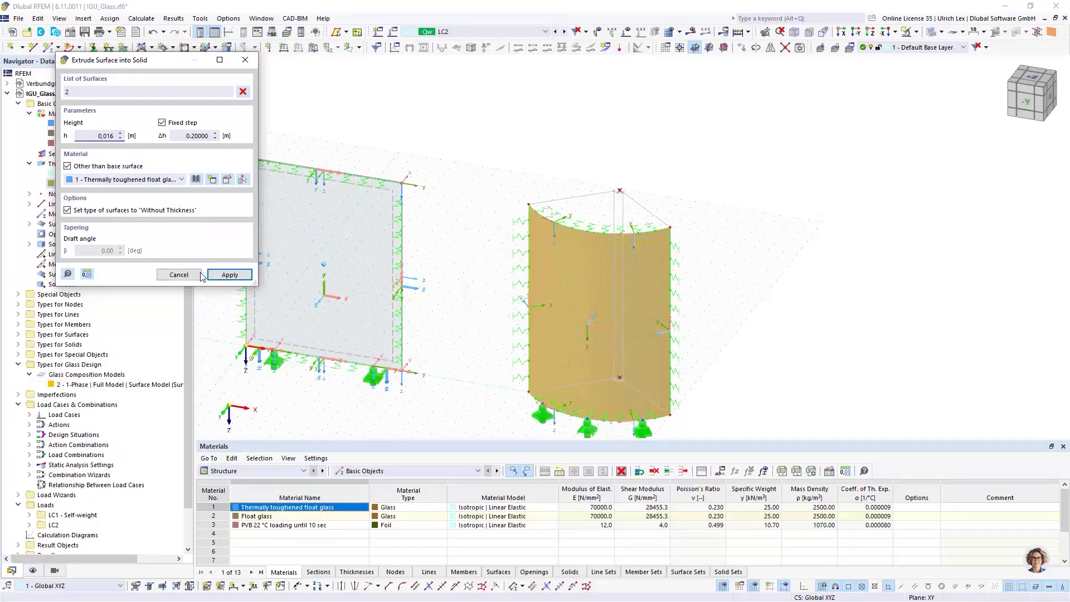
click(248, 274)
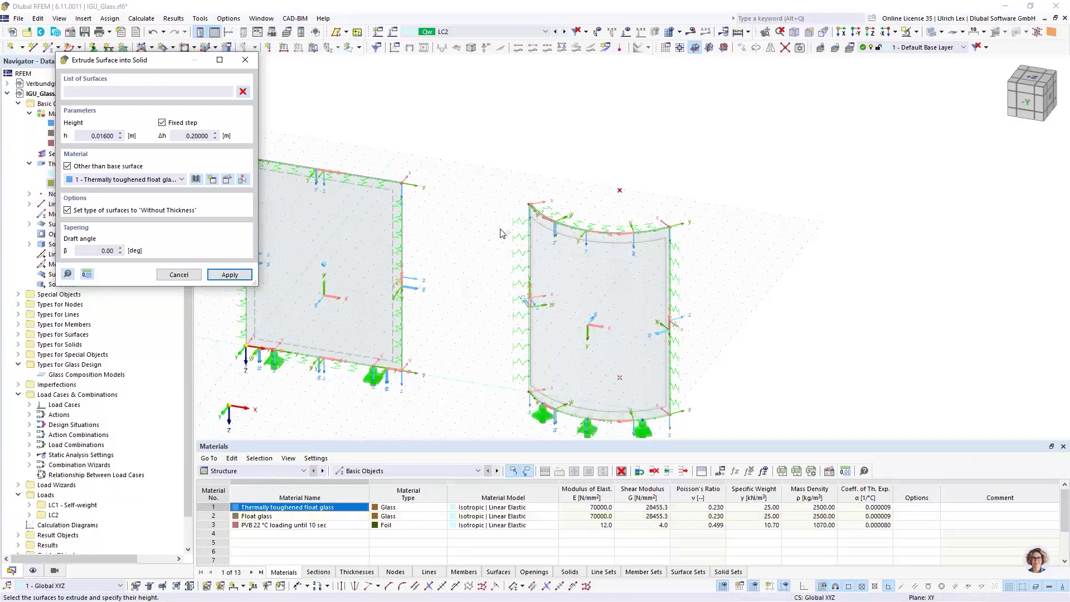
key(Escape)
Examine the curved pane's extruded upper corner, then both glass solids in the model
scroll(533, 200, up, 6)
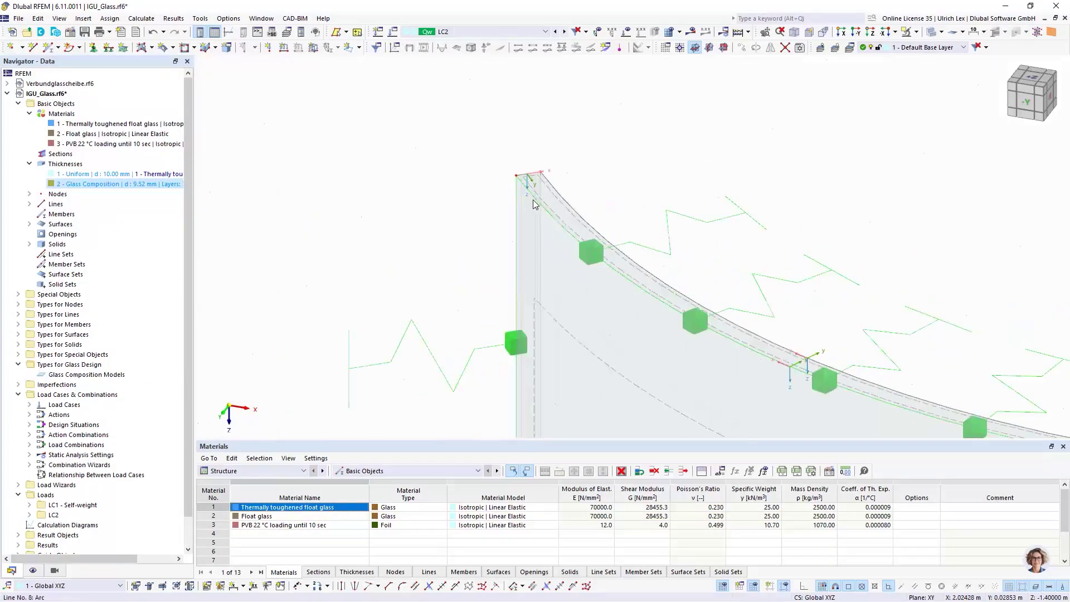
scroll(533, 199, up, 2)
scroll(471, 195, down, 5)
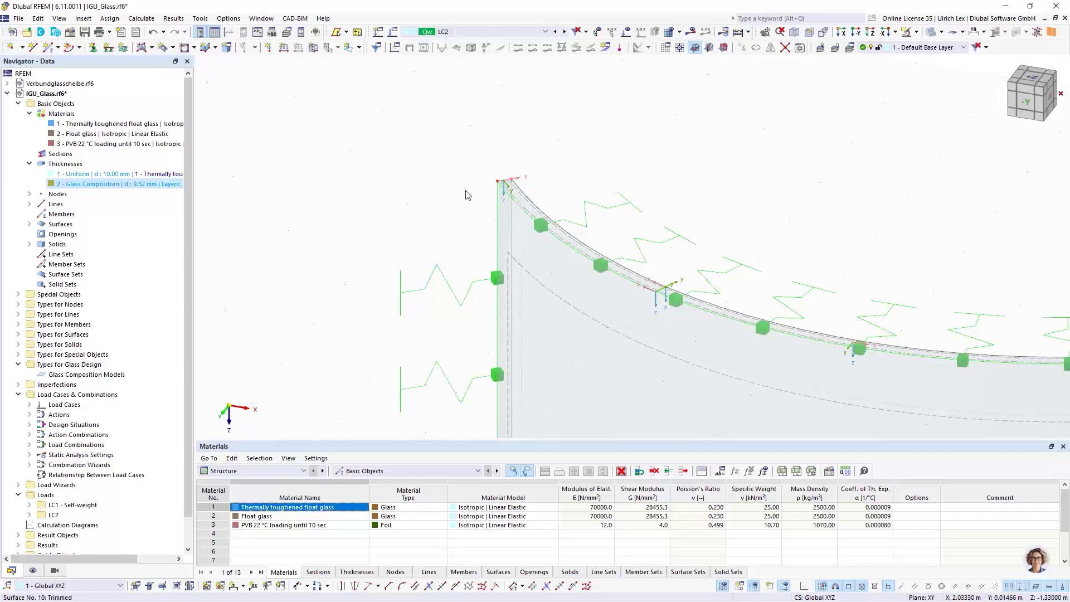
scroll(467, 194, down, 5)
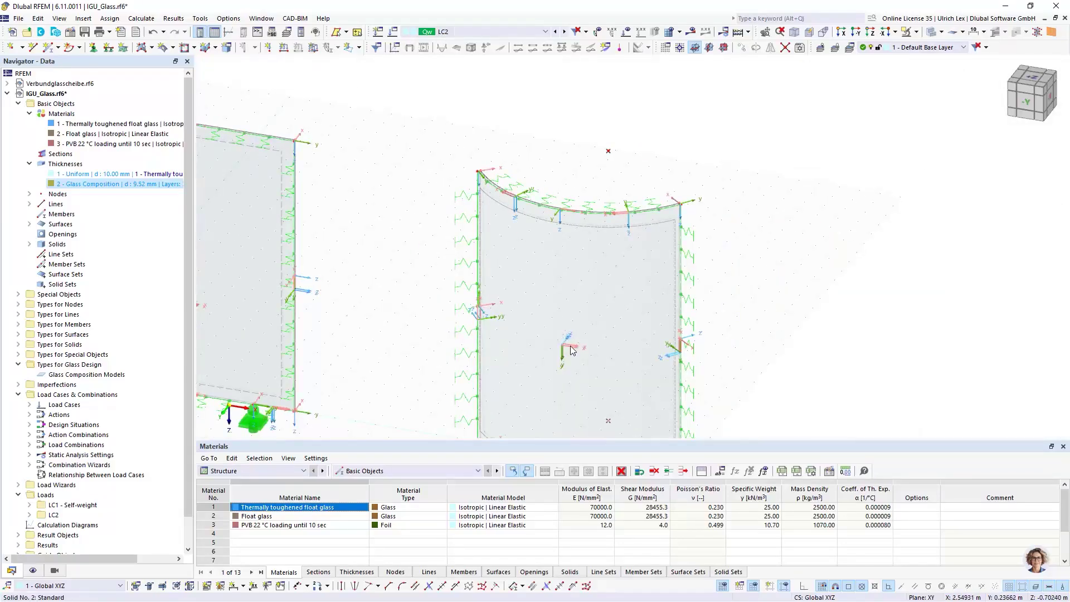
scroll(572, 350, down, 3)
scroll(323, 224, up, 3)
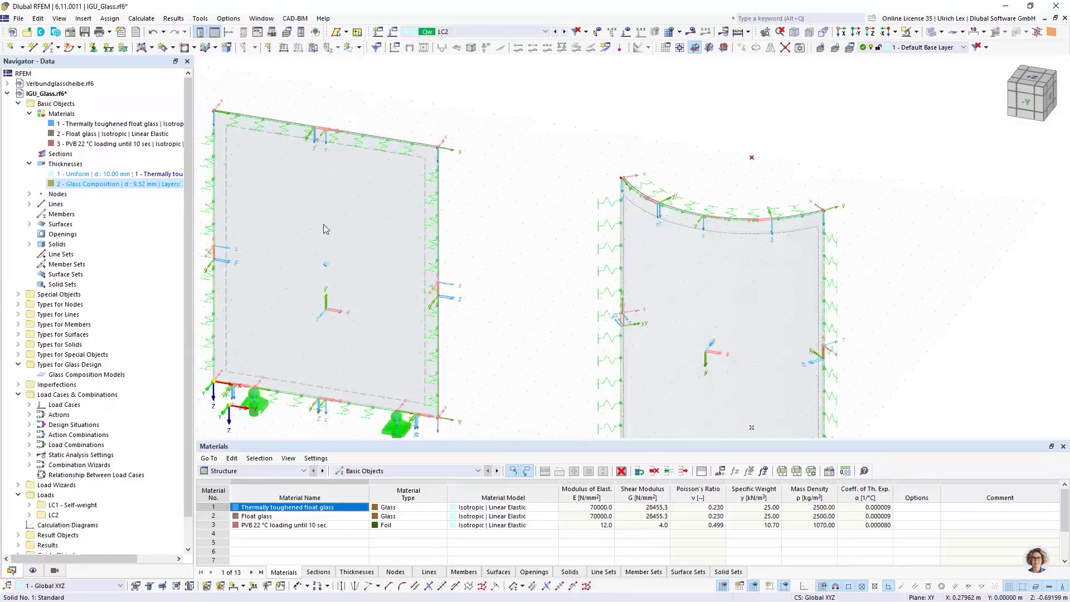
scroll(323, 224, down, 2)
ctrl+middle_drag(504, 341, 468, 331)
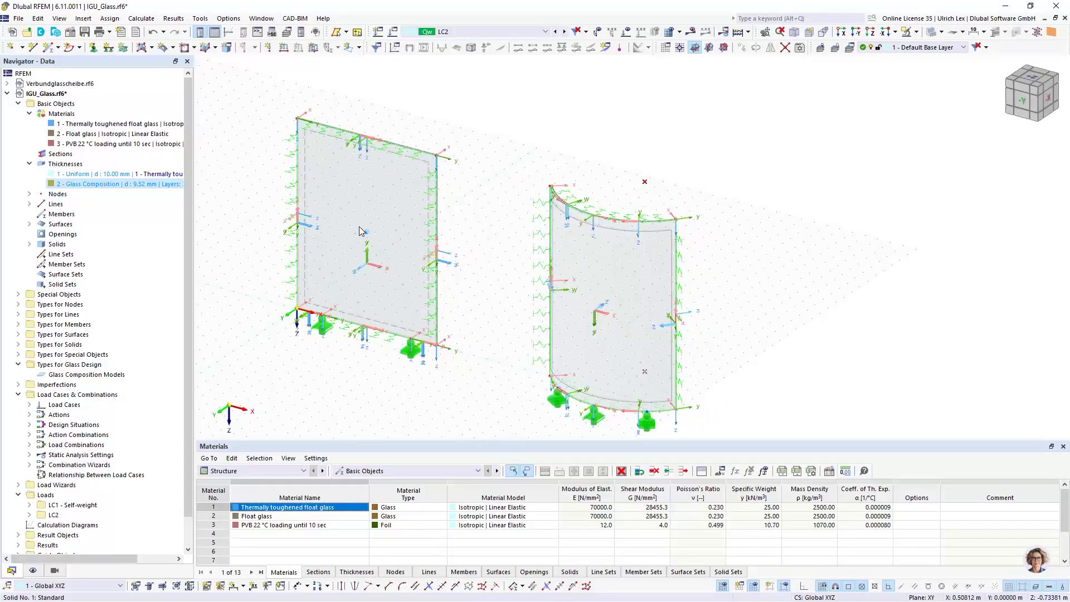
scroll(359, 230, up, 5)
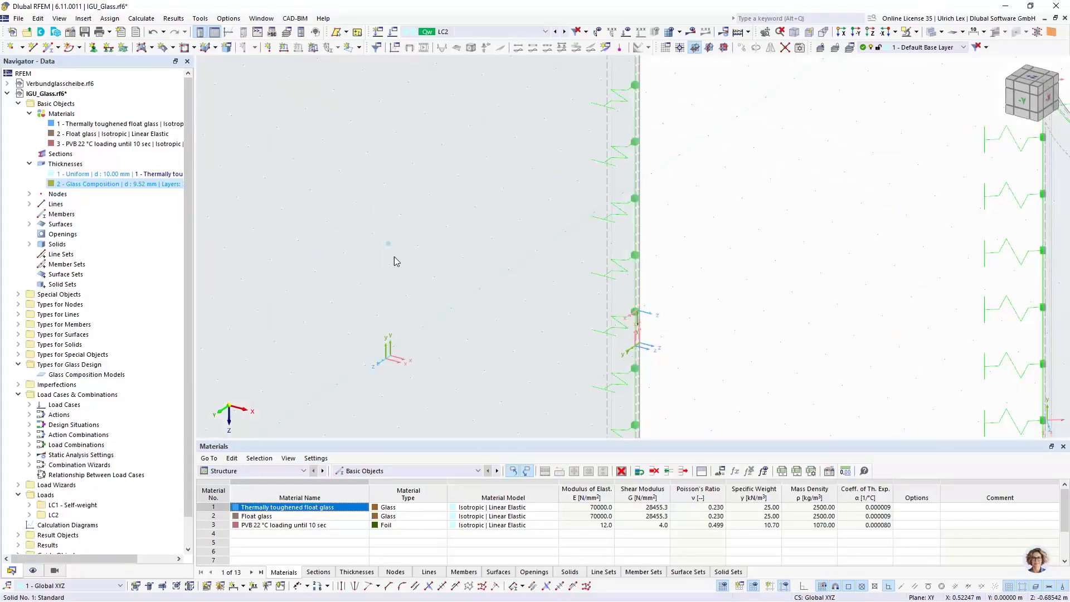
List the model's solids and highlight the curved pane's solid, giving the list slightly more width
click(29, 245)
click(83, 263)
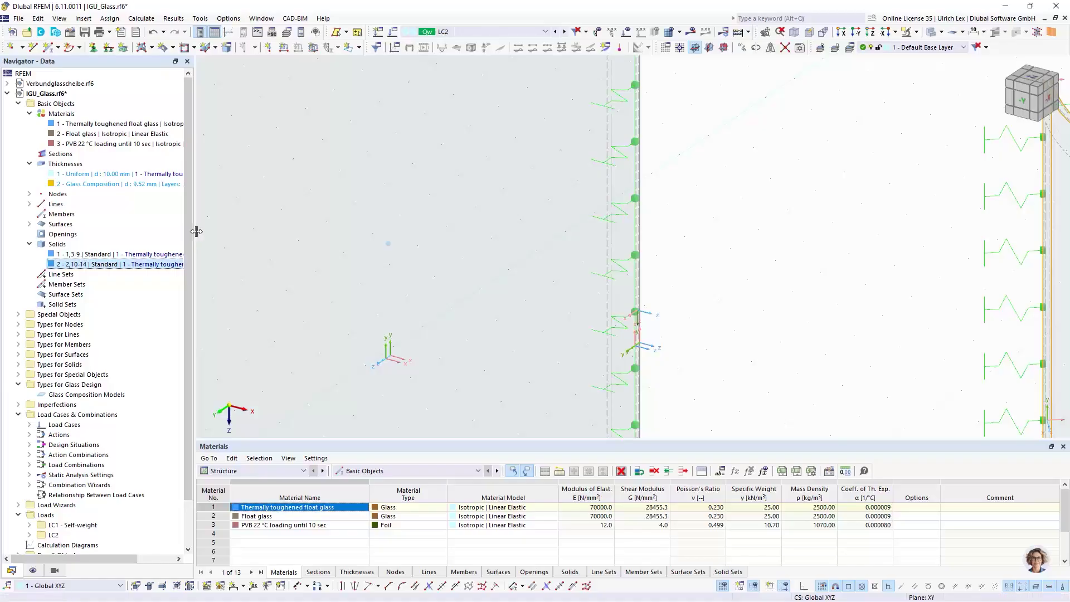
mouse_move(192, 237)
mouse_down()
mouse_move(249, 239)
mouse_move(206, 239)
mouse_up()
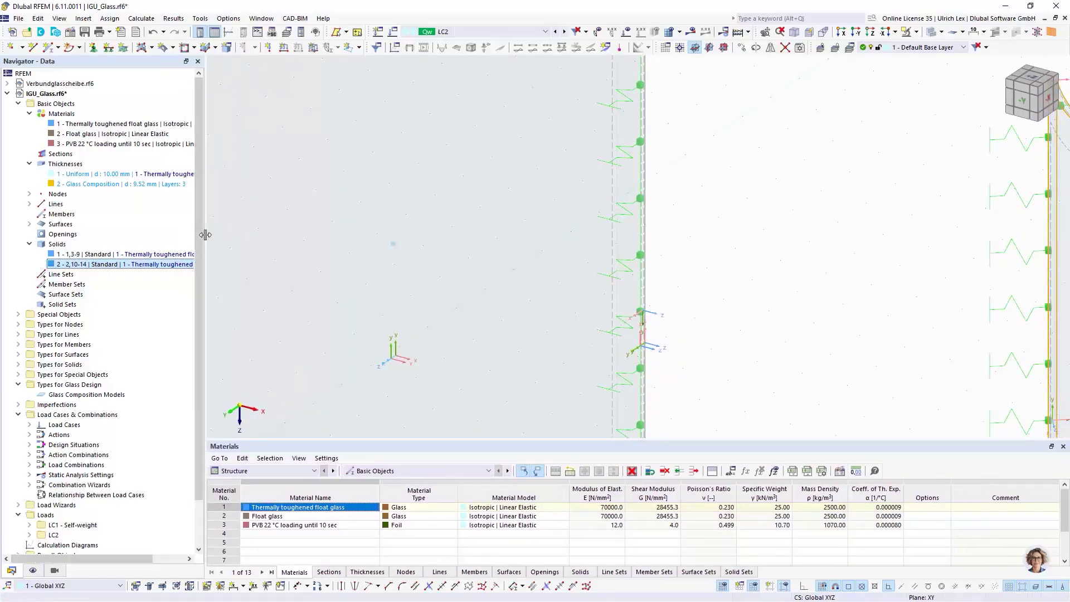
click(707, 283)
scroll(705, 346, down, 3)
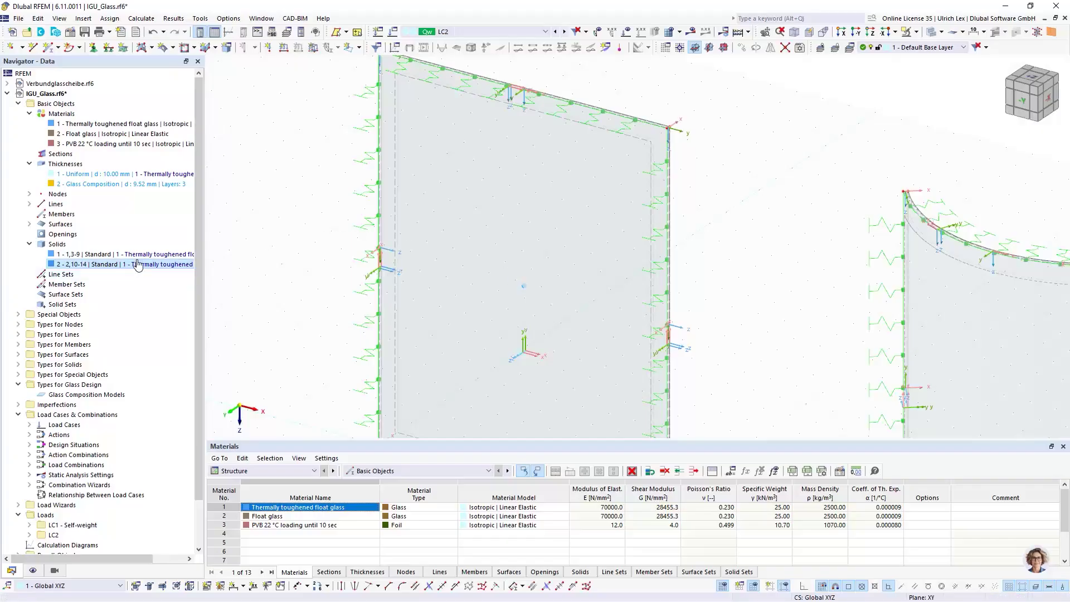
List all surfaces of the solids and show the model in transparent mode near the flat pane's upper corner
scroll(644, 112, up, 1)
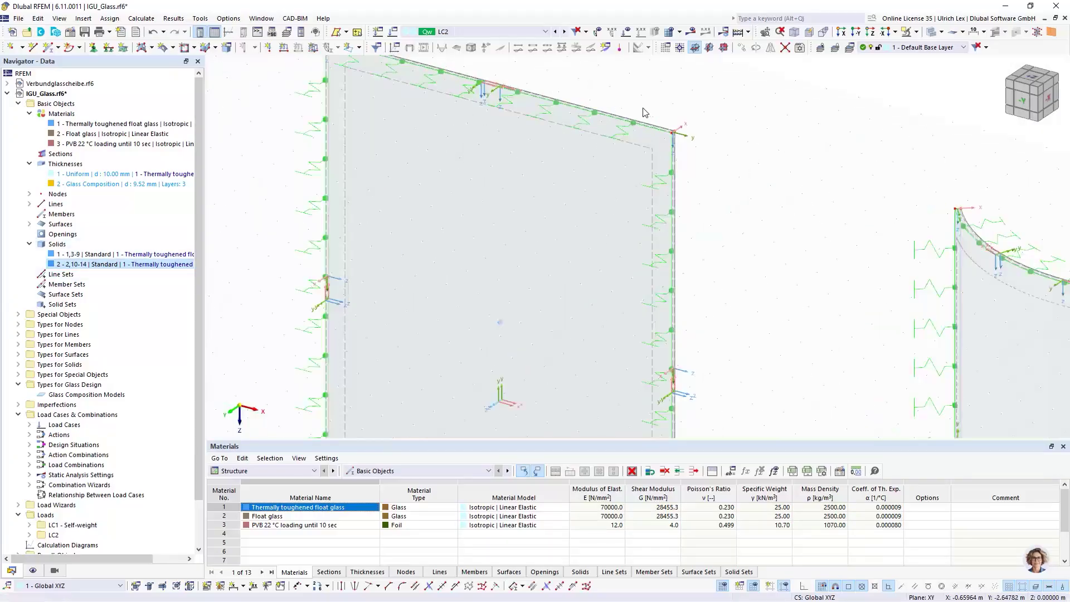
scroll(643, 109, up, 3)
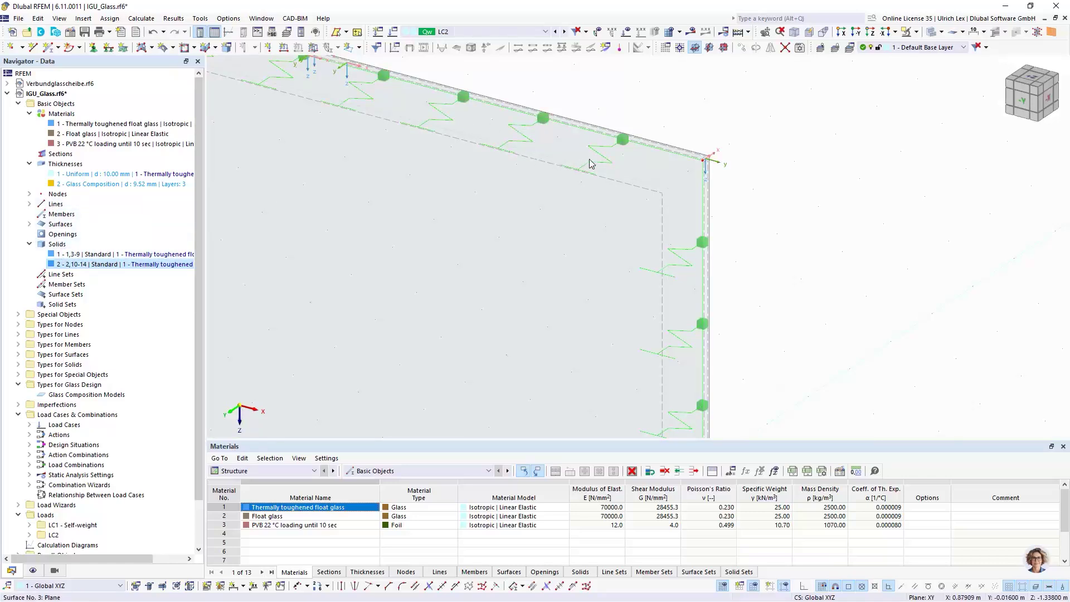
click(30, 224)
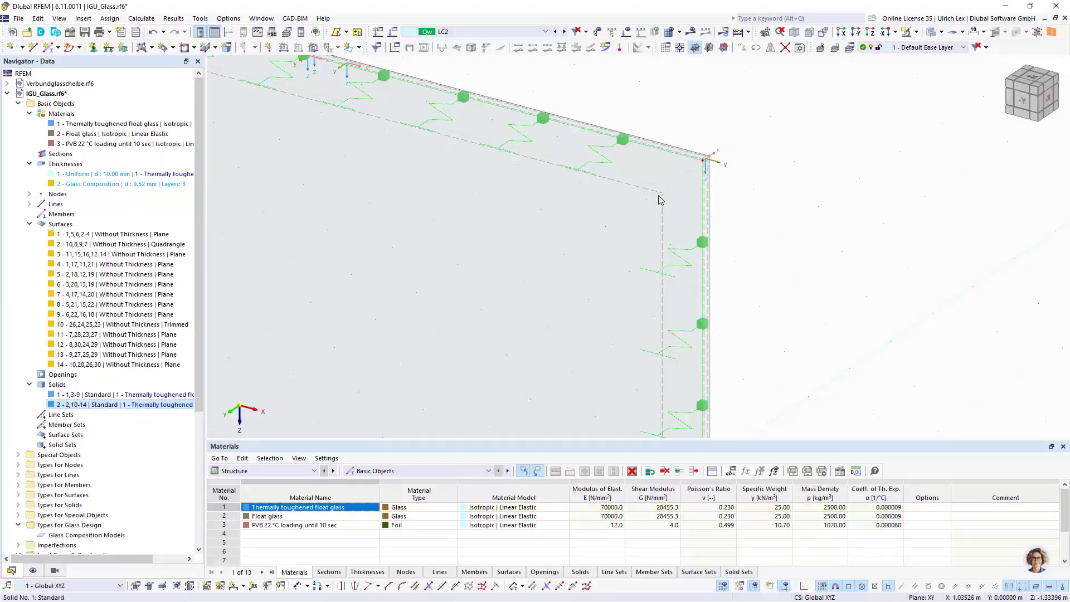
click(930, 32)
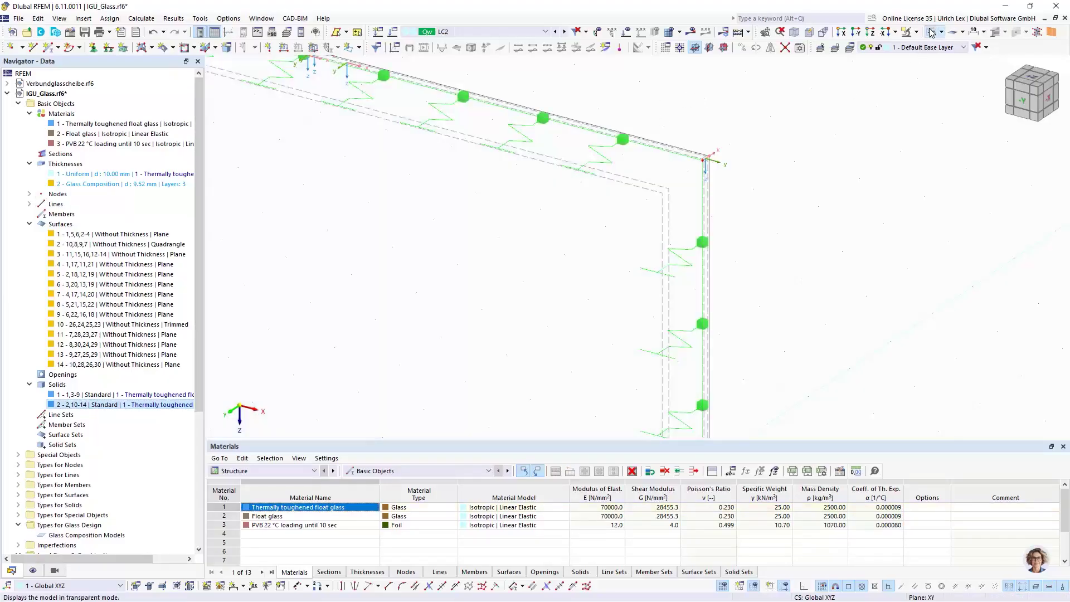
Set the stiffness type of the flat pane's front and back surfaces 1 and 3 to Standard and open their thickness choices
double_click(669, 196)
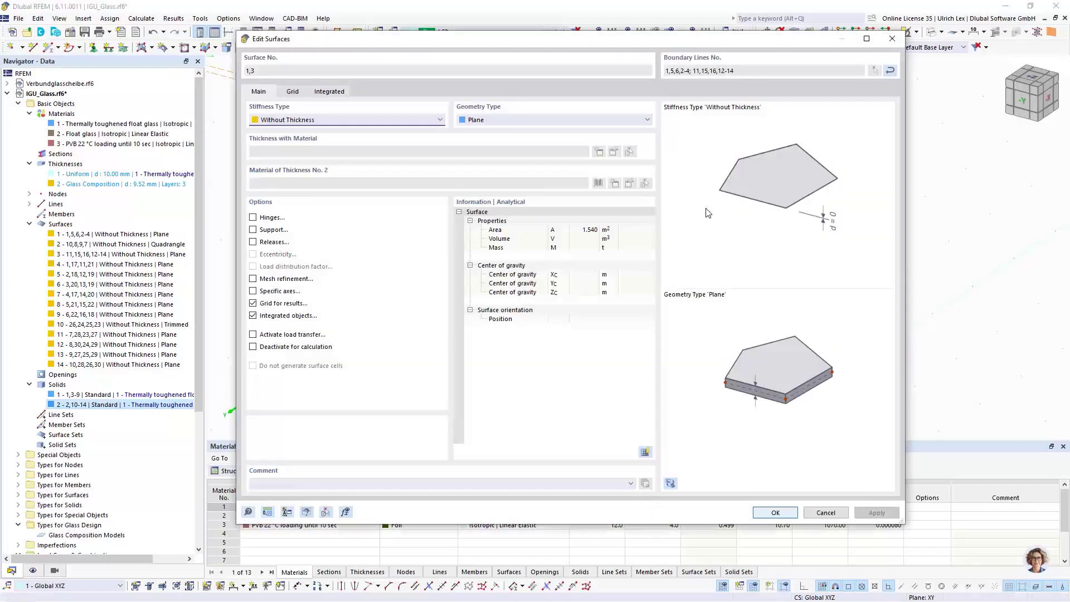
click(315, 120)
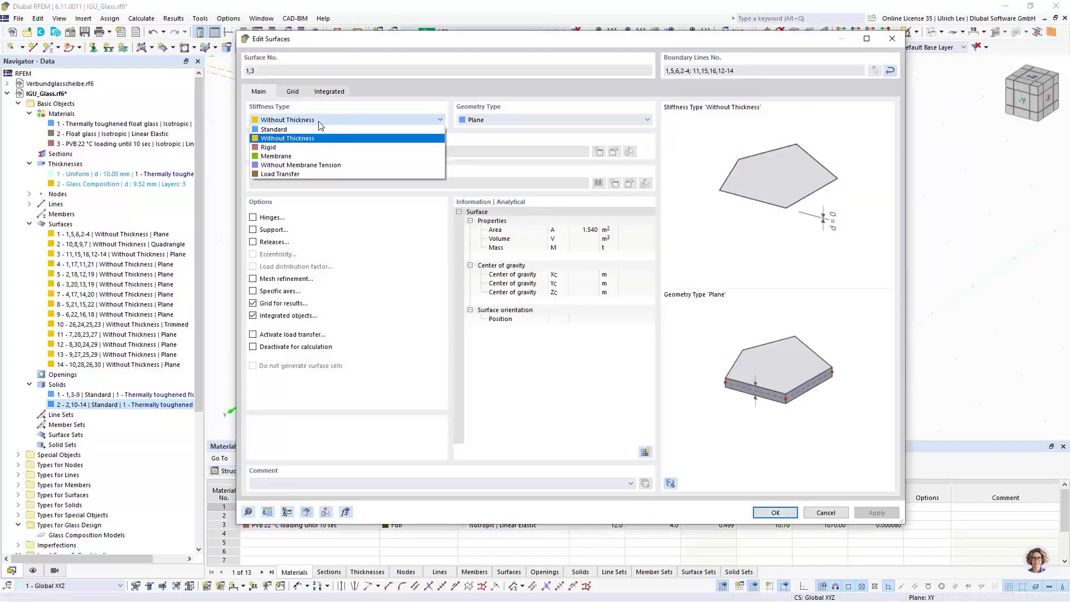
click(284, 126)
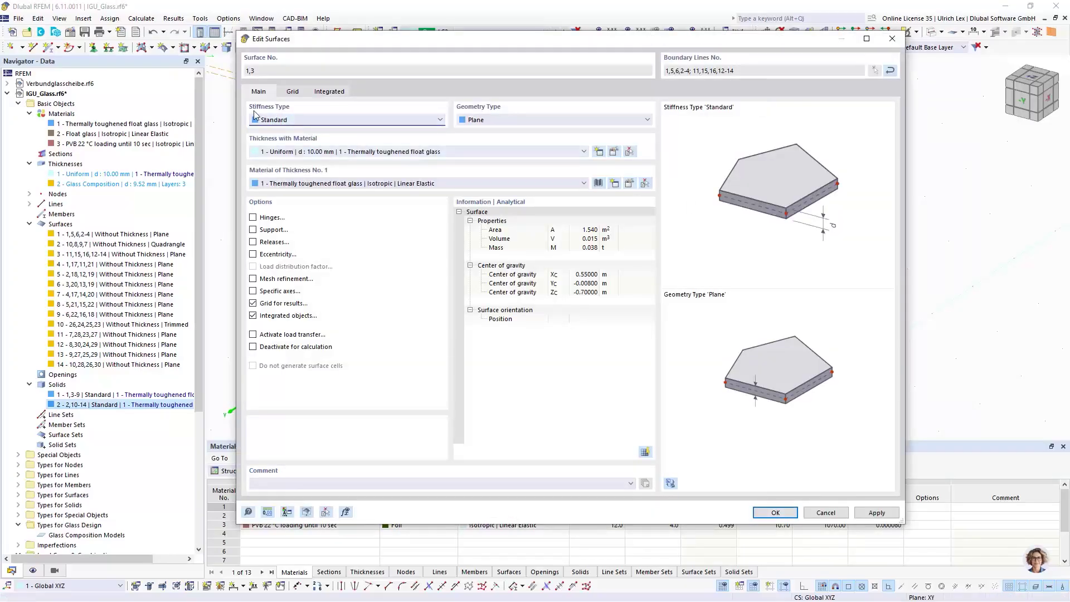
click(462, 156)
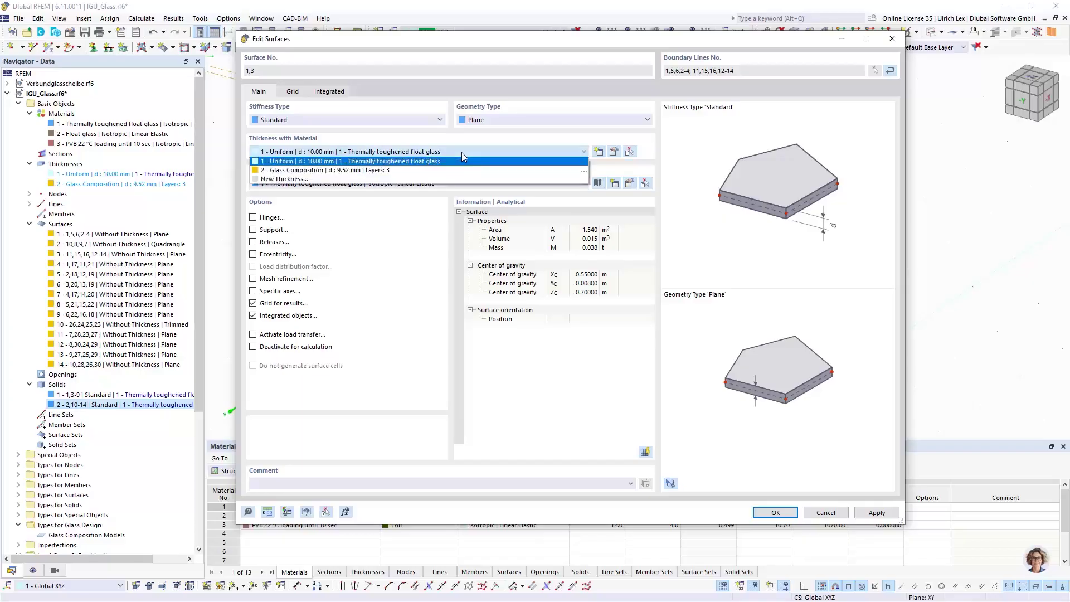
Assign the 9.52 mm three-layer glass composition as the thickness of surfaces 1 and 3
click(311, 171)
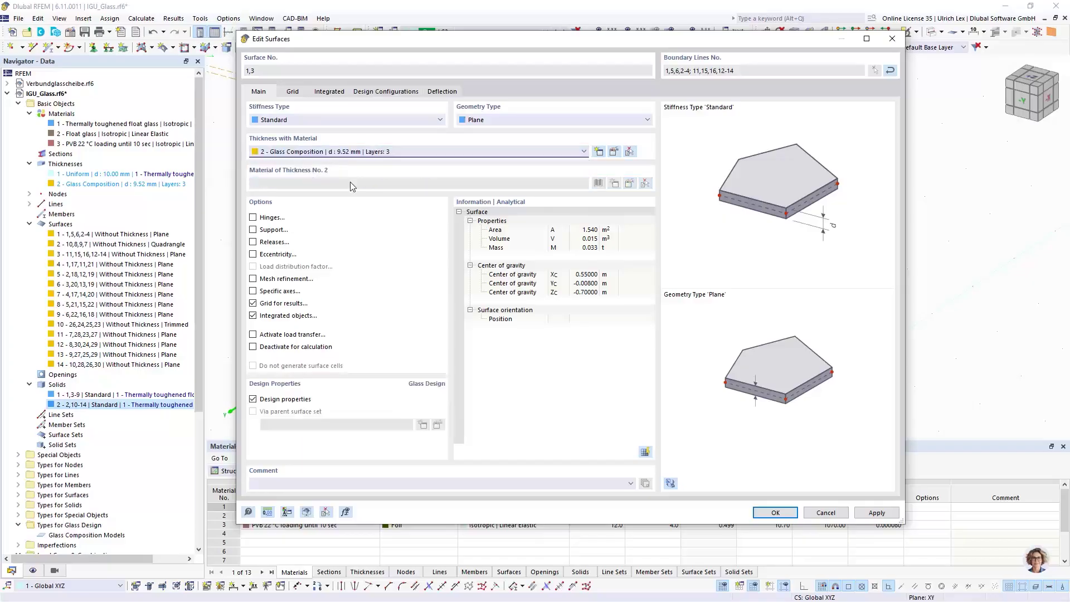
click(779, 513)
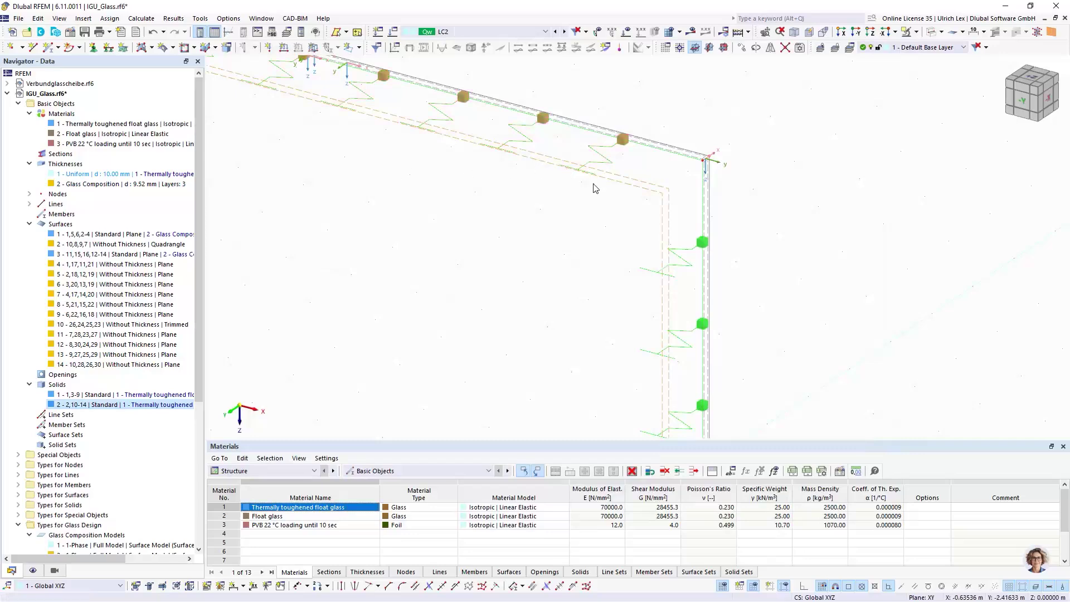
Give surfaces 2 and 10 of the curved pane Standard stiffness, Quadrangle geometry and the 9.52 mm glass composition thickness
scroll(583, 256, up, 5)
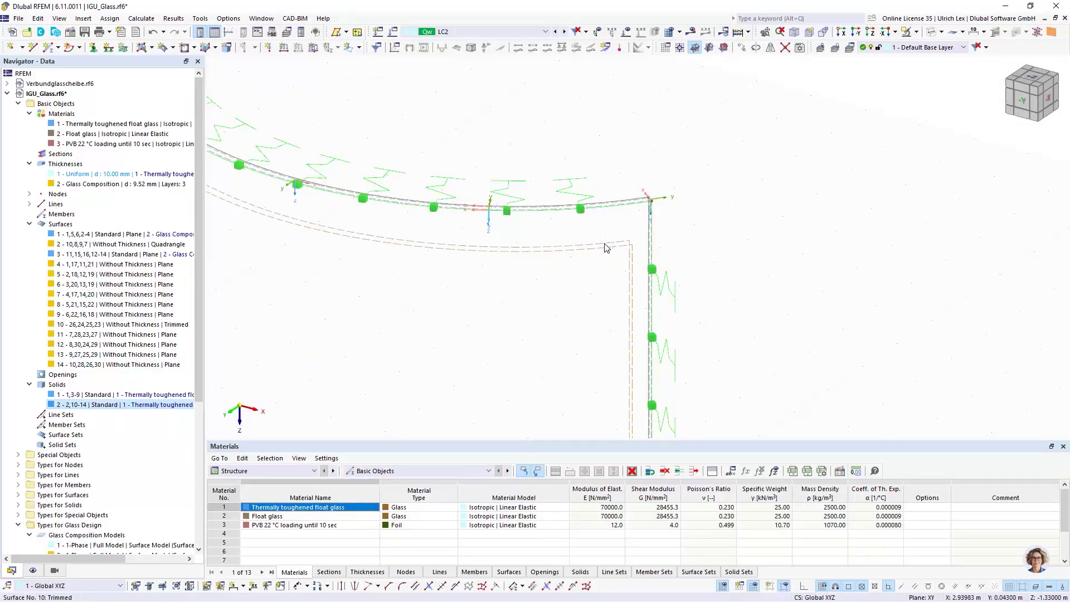
double_click(606, 248)
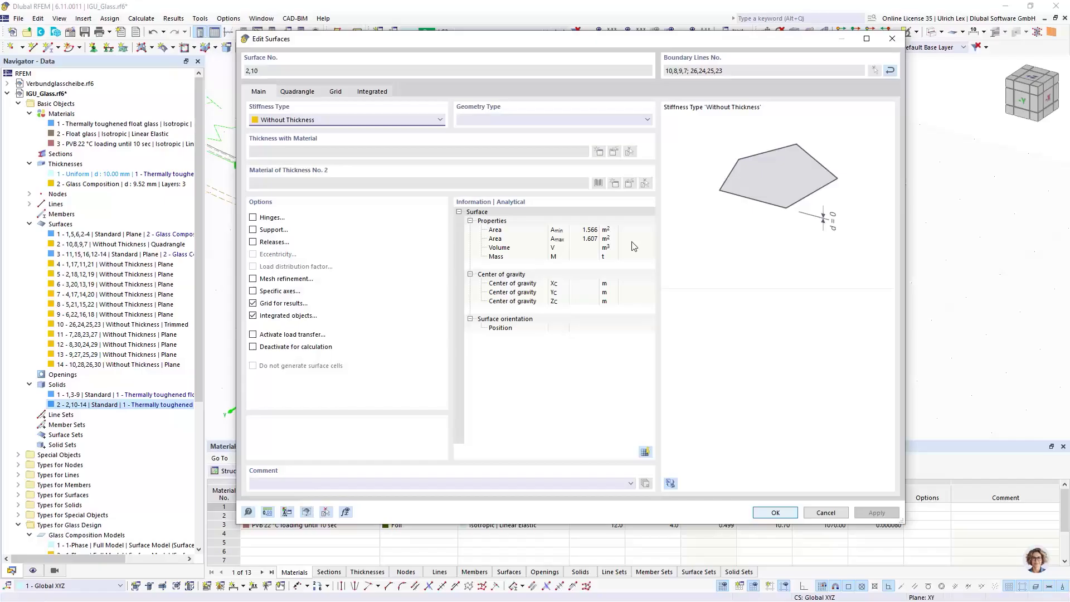
click(346, 120)
click(344, 130)
click(488, 119)
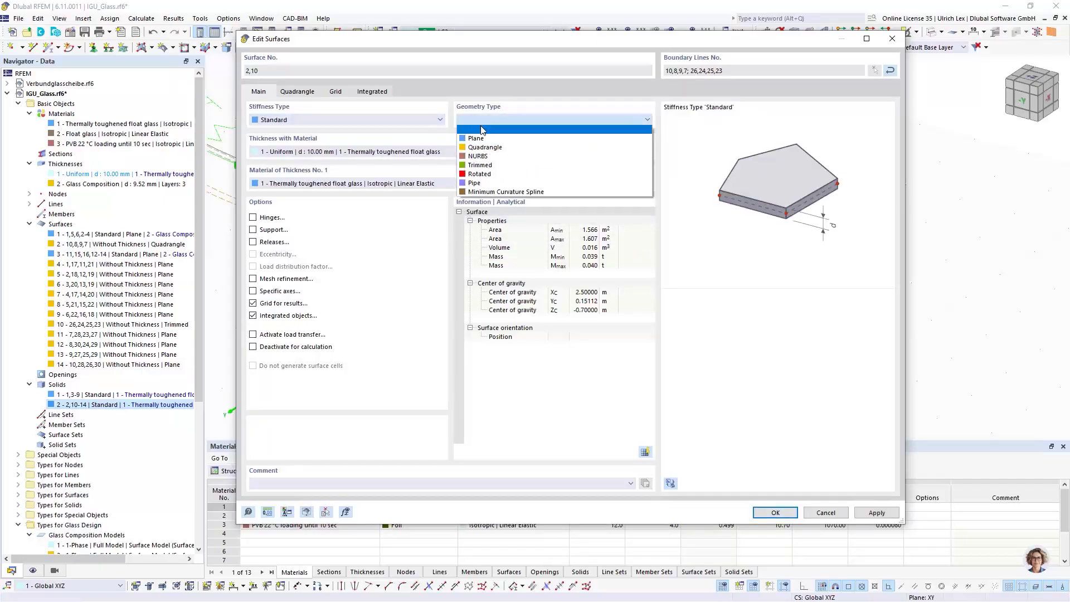
click(485, 147)
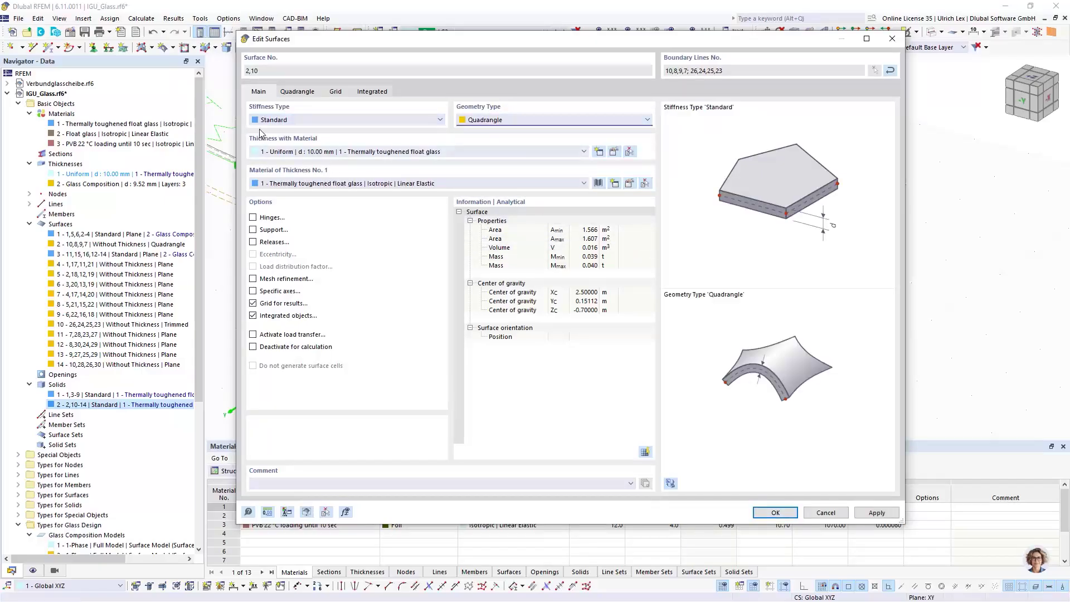
click(432, 152)
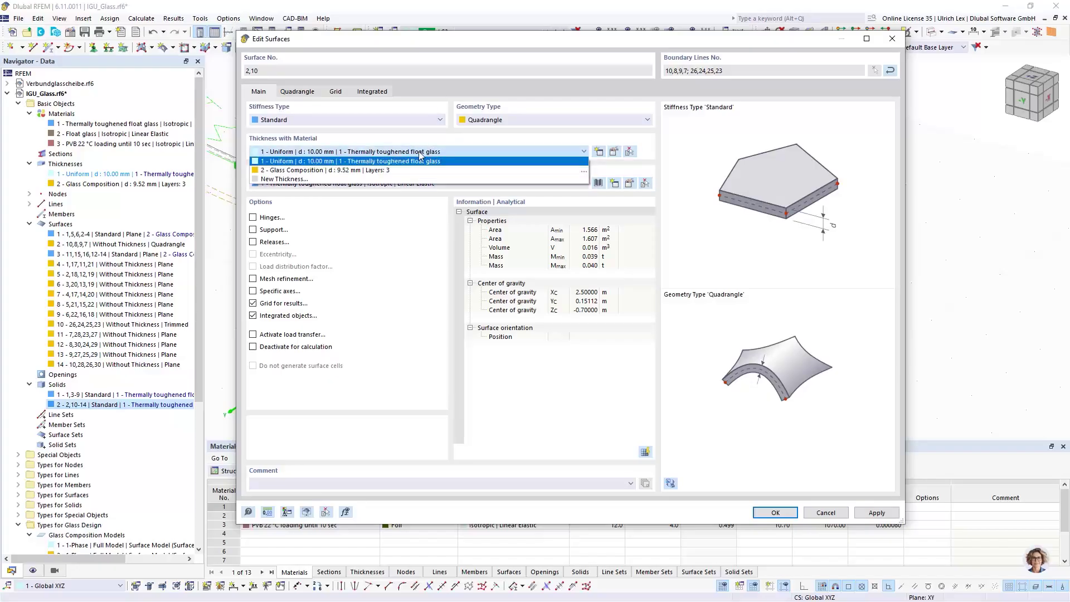
click(295, 170)
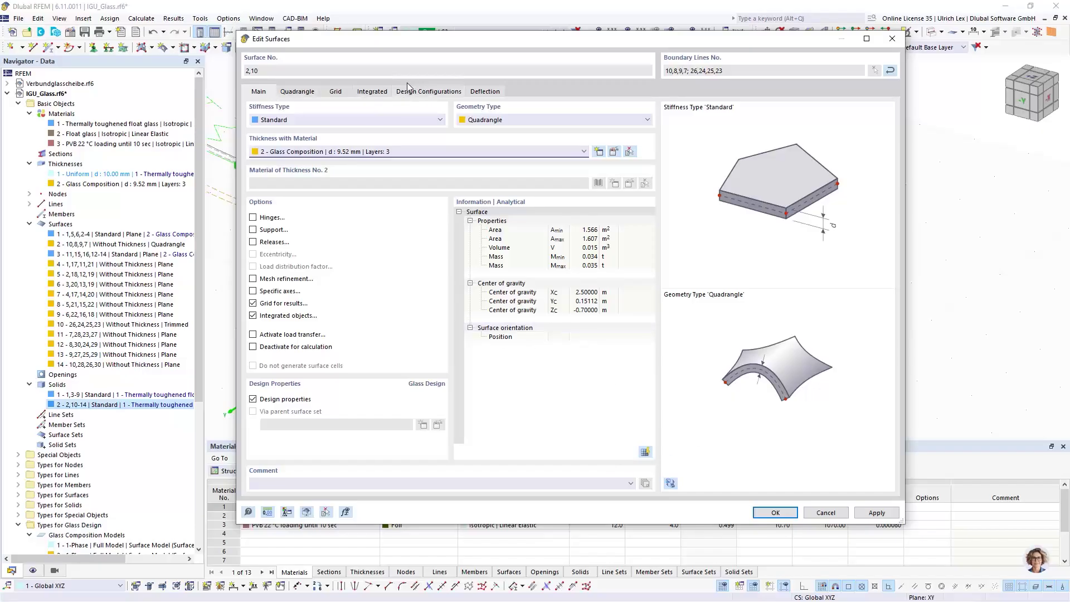
Define the deflection reference length of surfaces 2 and 10 manually, taking it from the curved pane's upper arc line
click(496, 93)
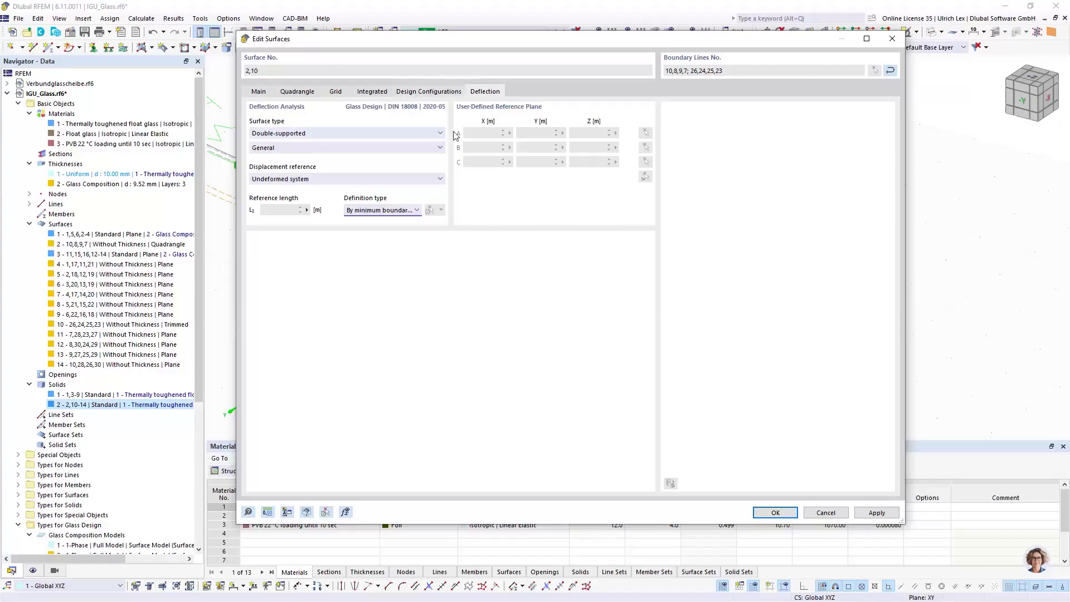
click(266, 92)
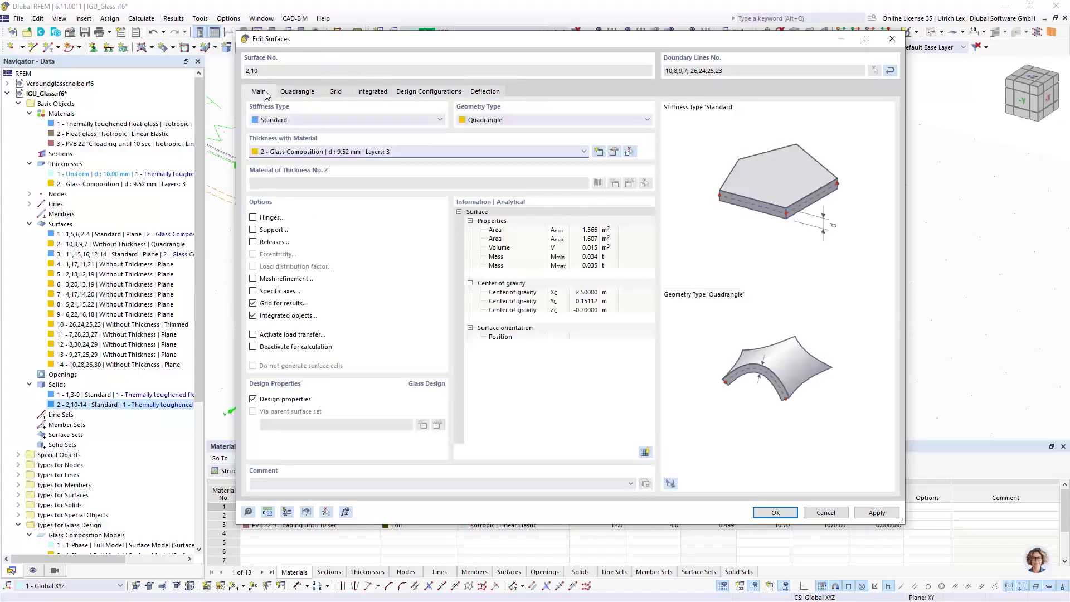
click(484, 93)
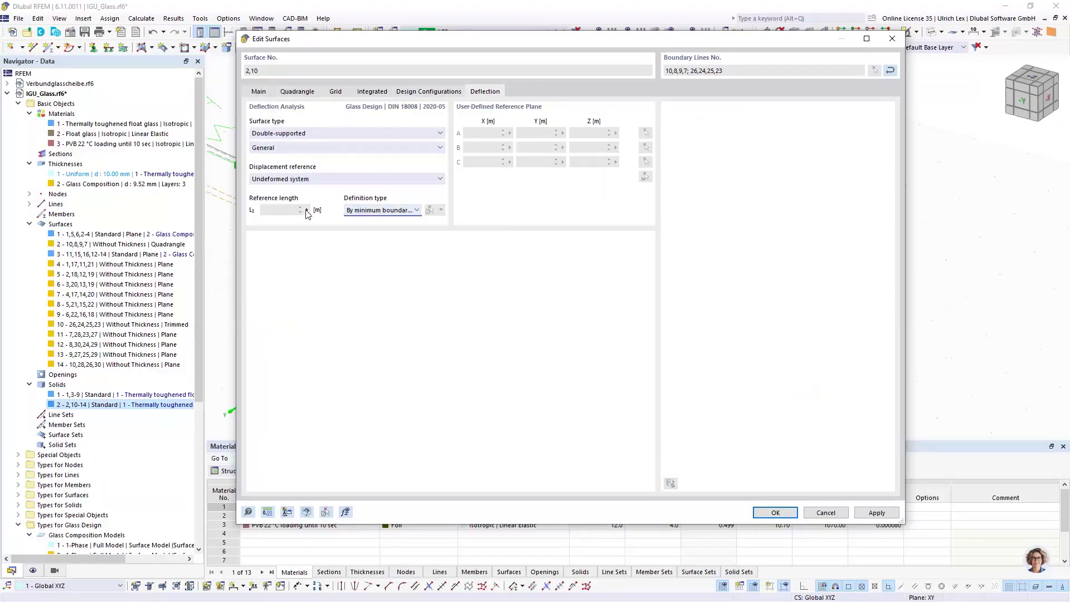
click(379, 211)
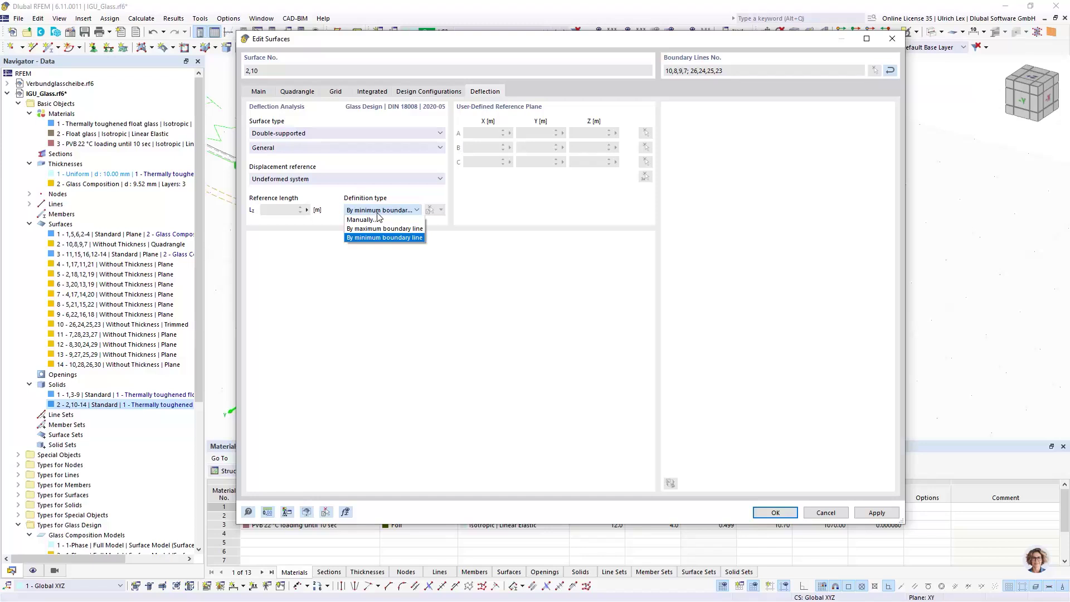
click(418, 213)
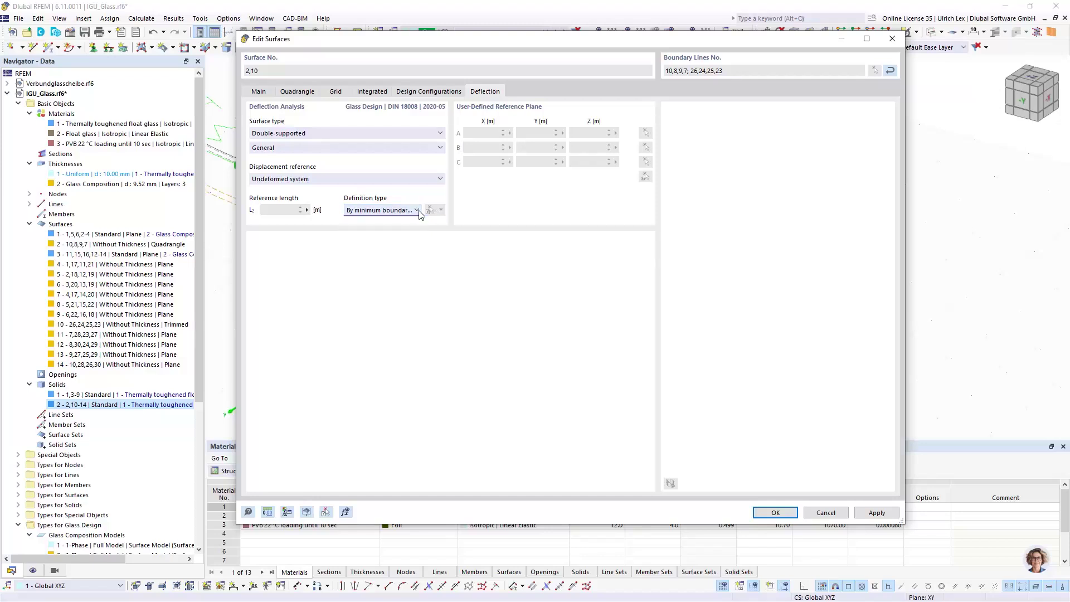
click(409, 216)
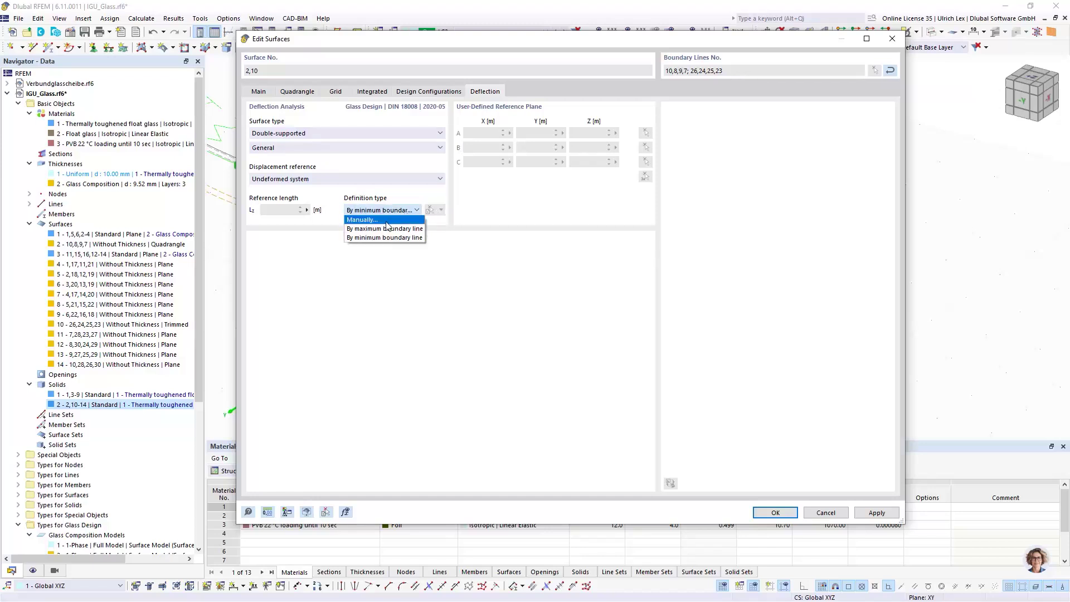
click(390, 221)
click(442, 214)
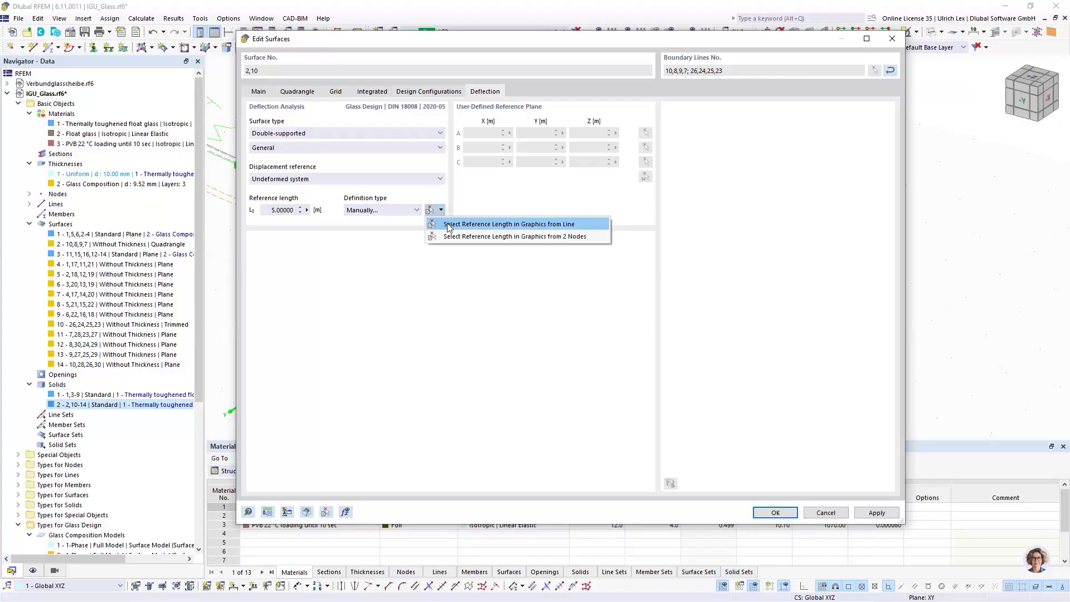
click(453, 223)
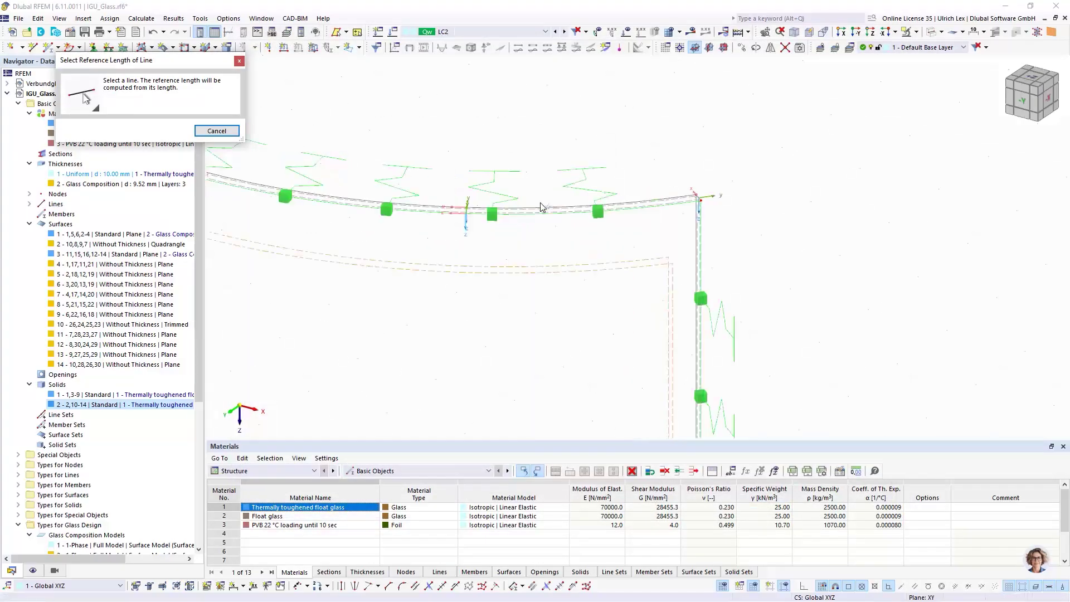
click(551, 225)
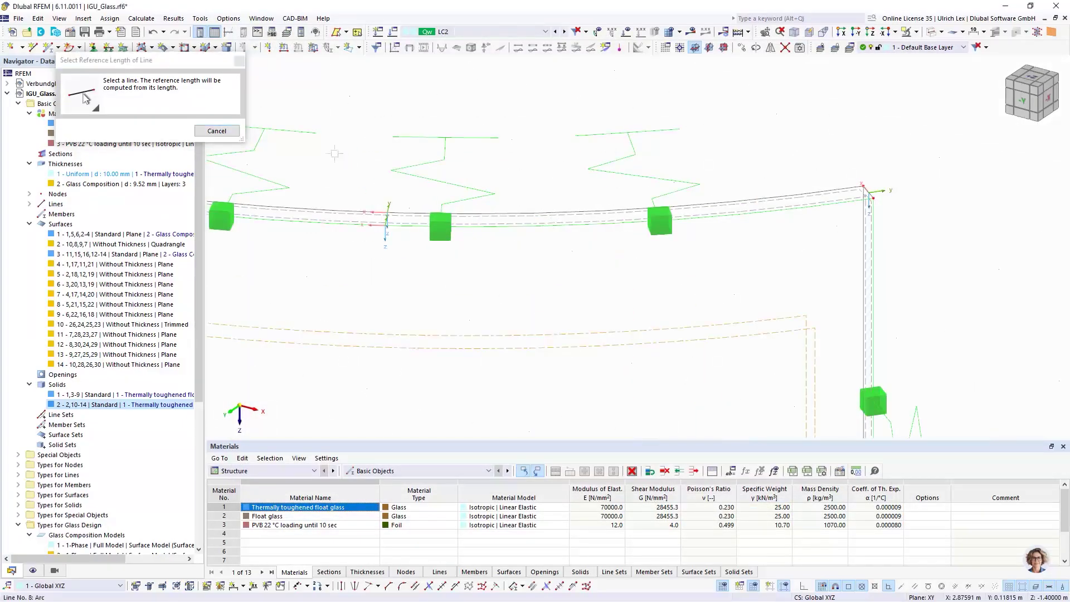
click(775, 513)
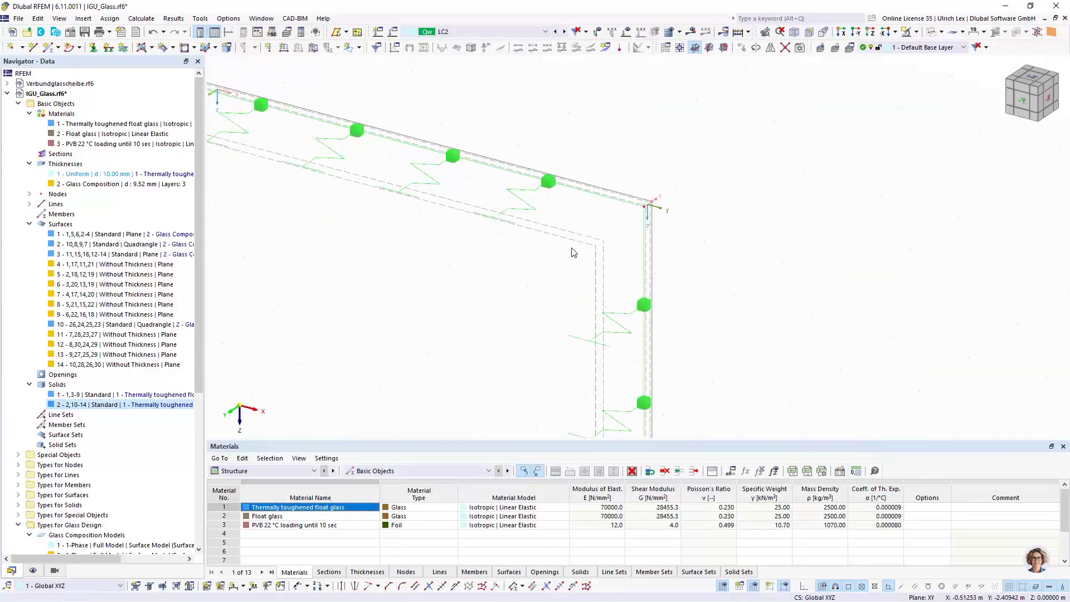
Define the deflection reference length of surfaces 1 and 3 manually, taking it from the flat pane's upper edge line
drag(565, 266, 548, 222)
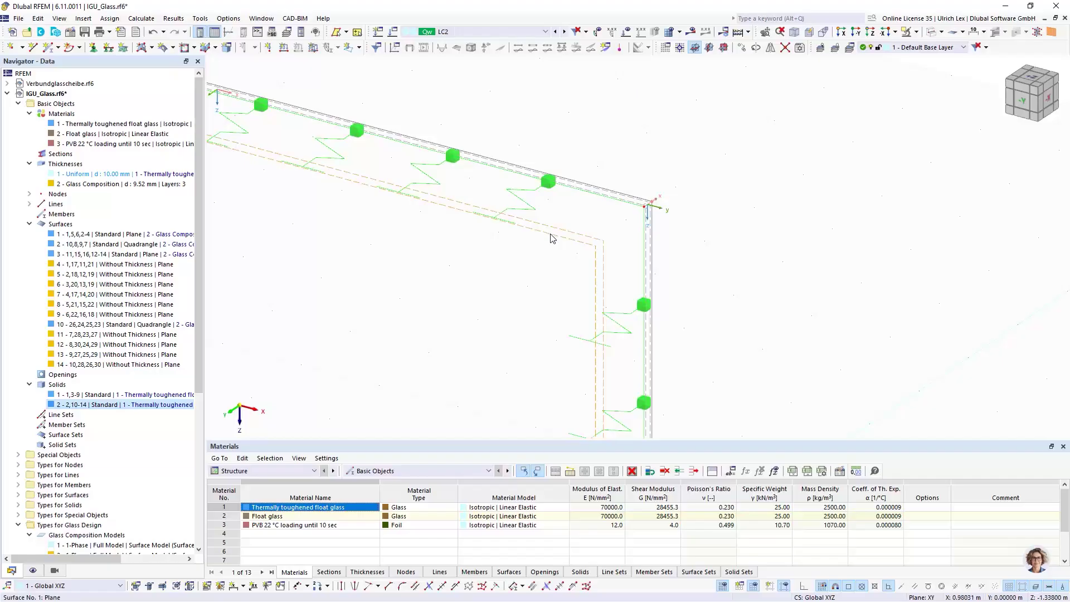
double_click(552, 237)
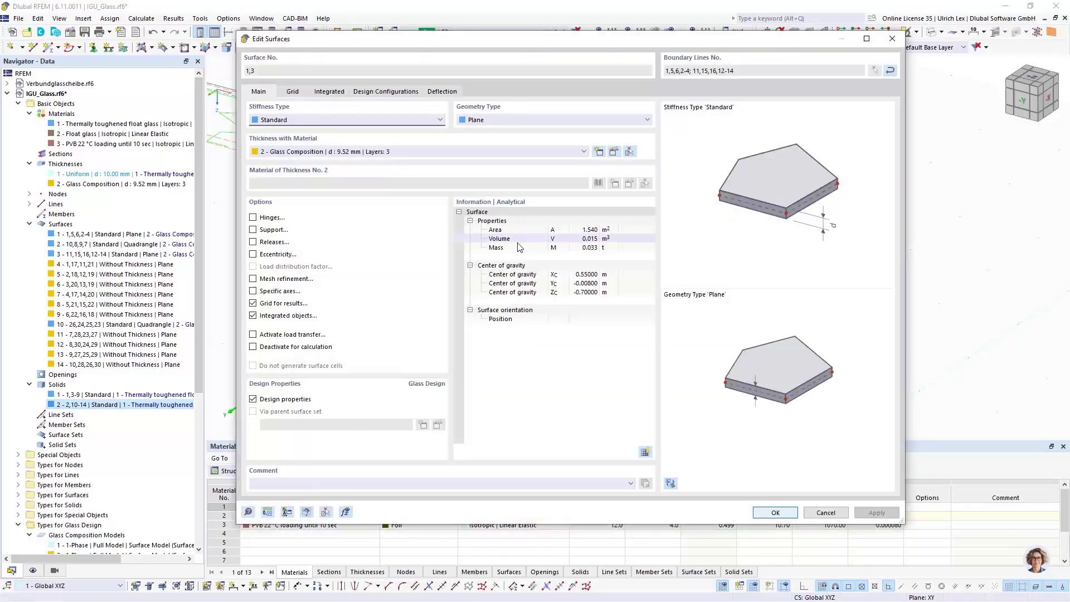
click(442, 93)
click(417, 211)
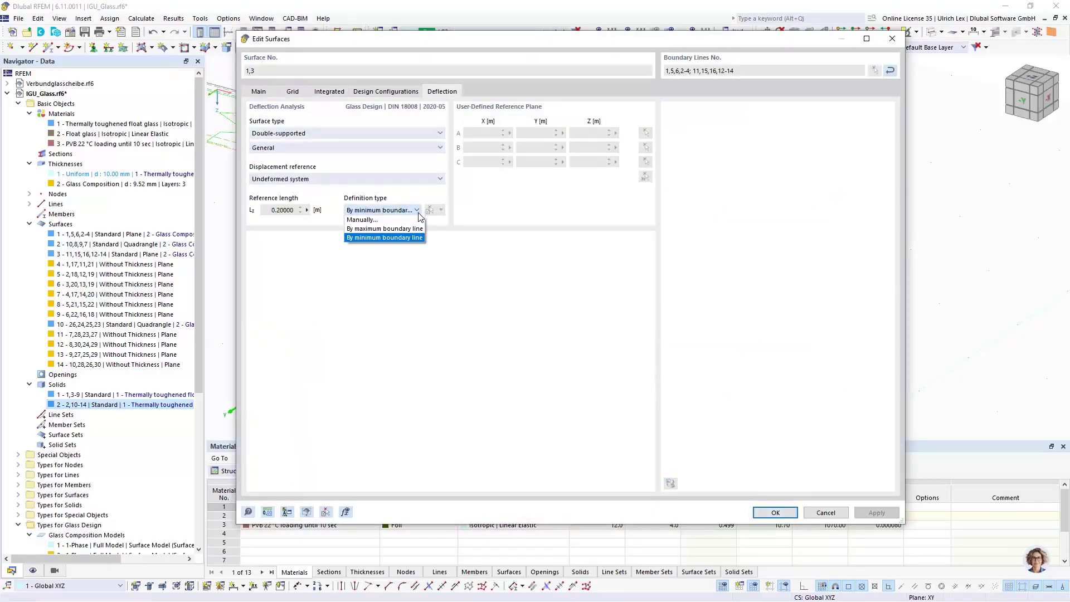
click(406, 221)
click(441, 210)
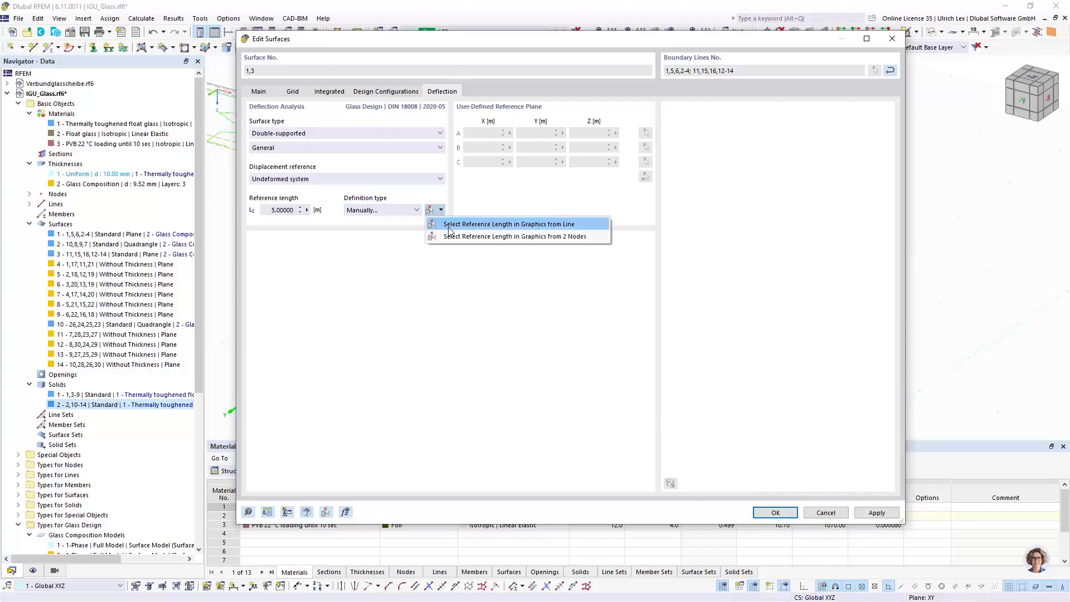
click(474, 224)
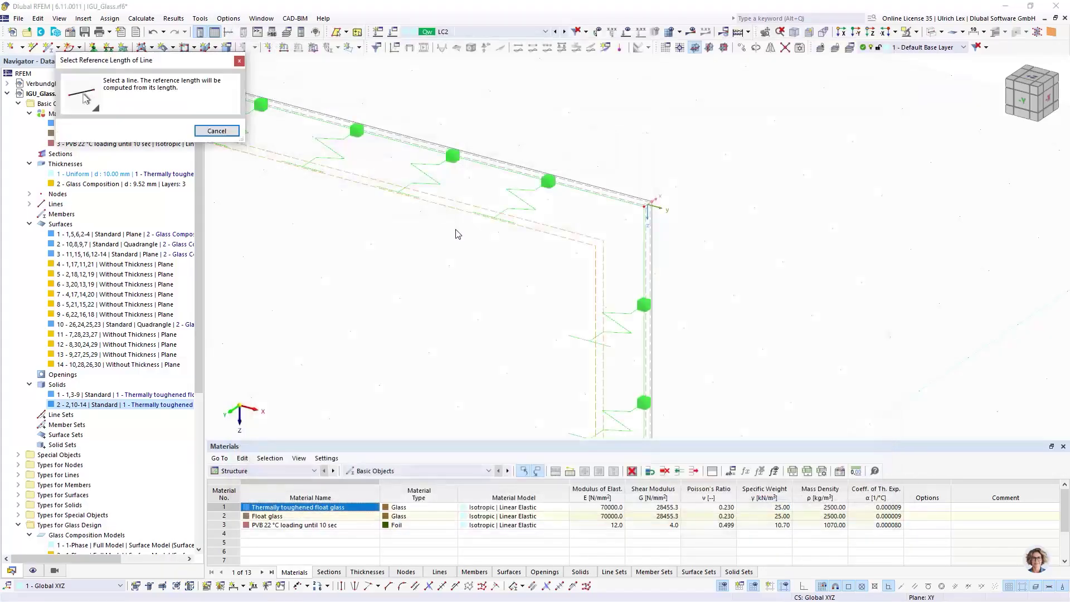
click(600, 196)
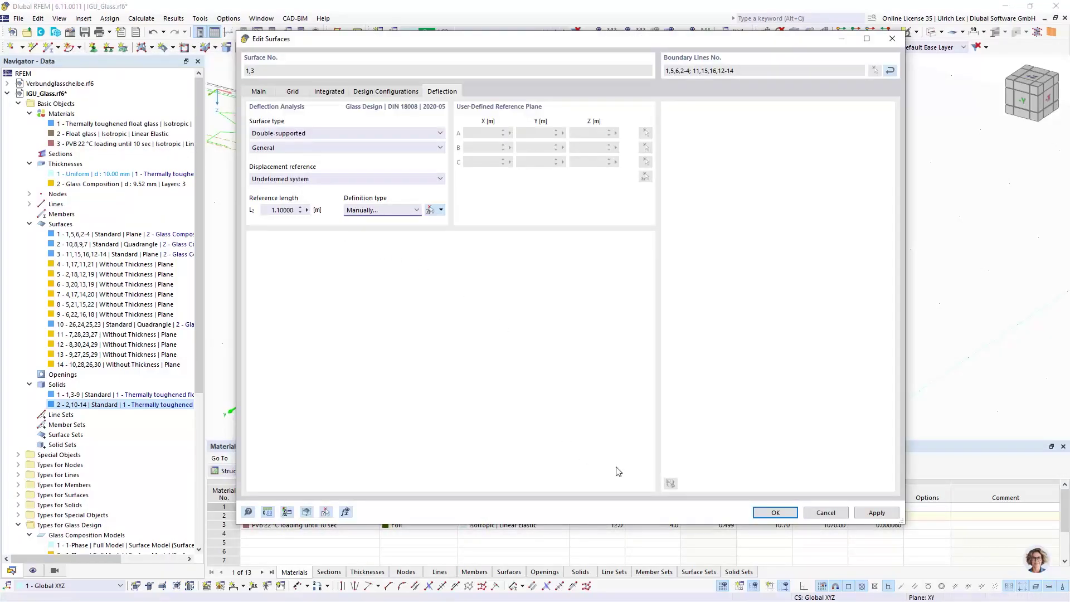
click(756, 513)
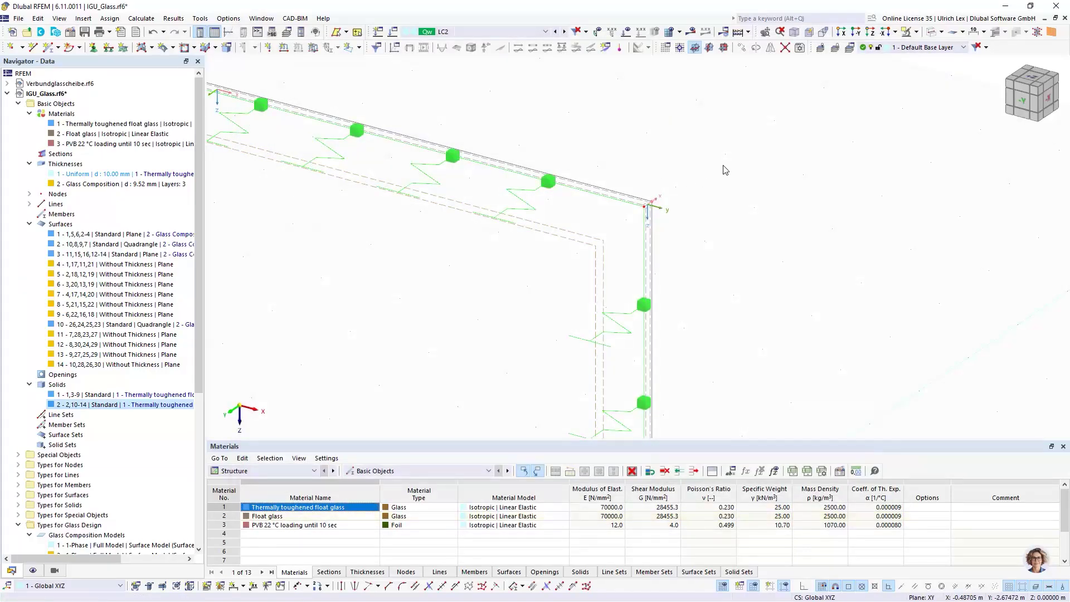
Examine the curved pane's upper corner, glass edges and line supports up close and as a whole
scroll(536, 179, down, 6)
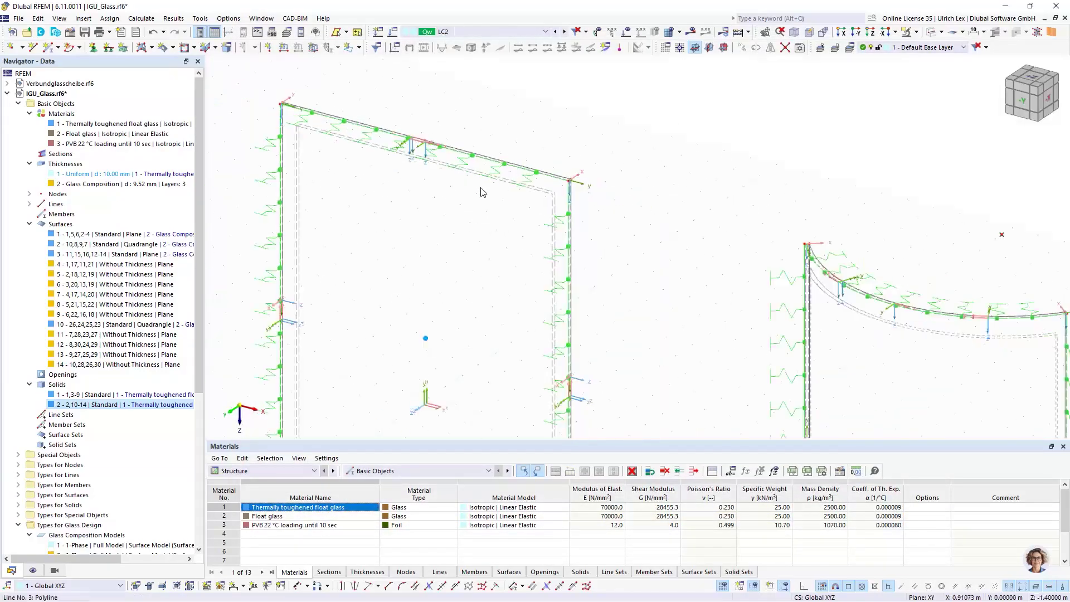
scroll(580, 344, up, 3)
middle_drag(580, 344, 632, 338)
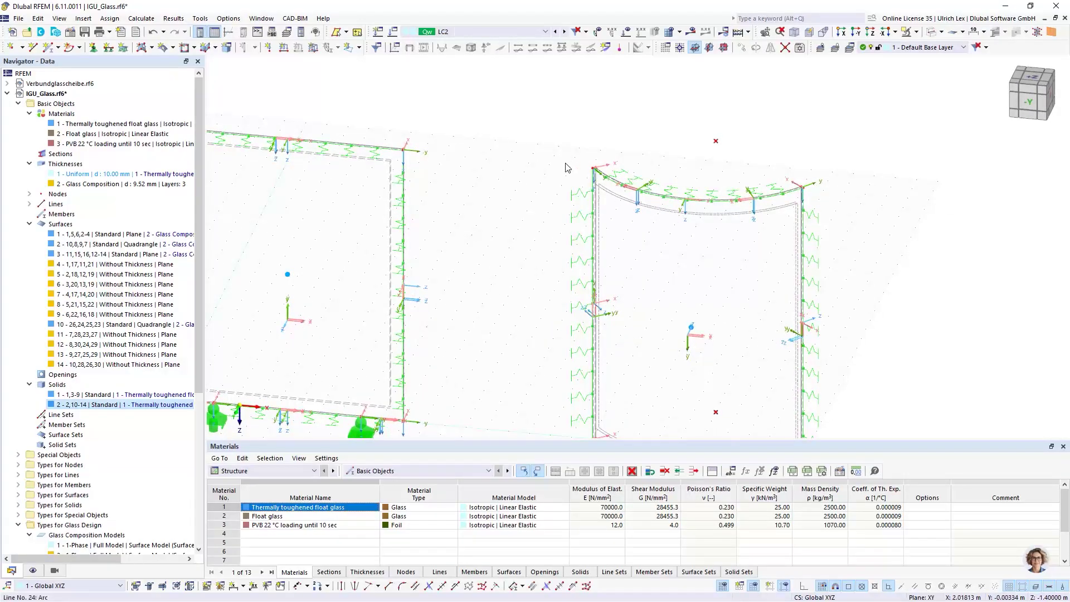
scroll(594, 170, up, 8)
scroll(642, 179, up, 3)
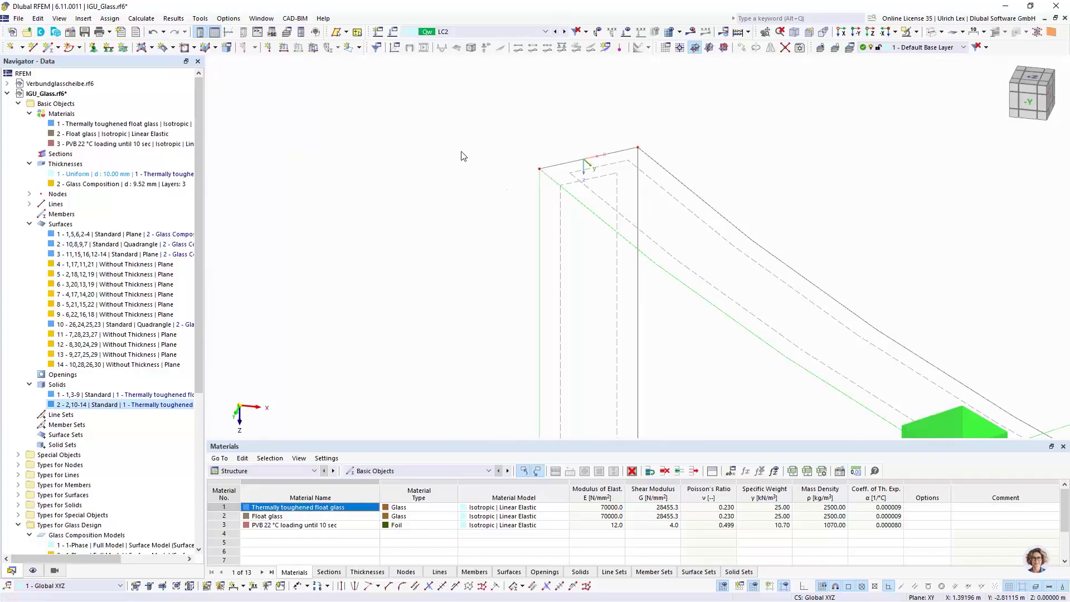
scroll(554, 180, down, 3)
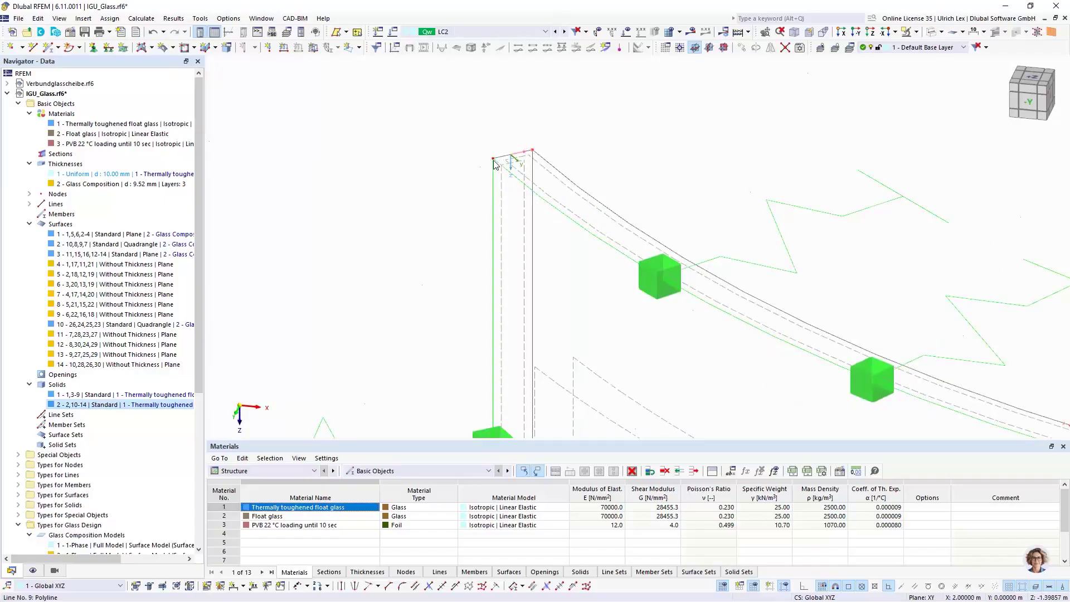
scroll(440, 131, down, 2)
scroll(503, 292, down, 4)
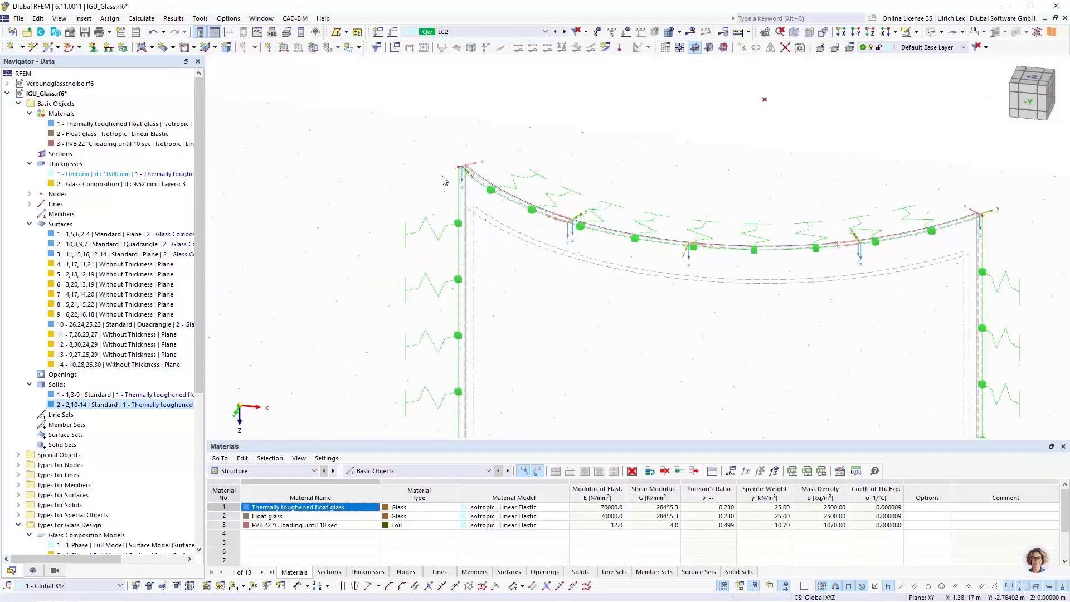
scroll(451, 178, up, 4)
scroll(452, 179, up, 2)
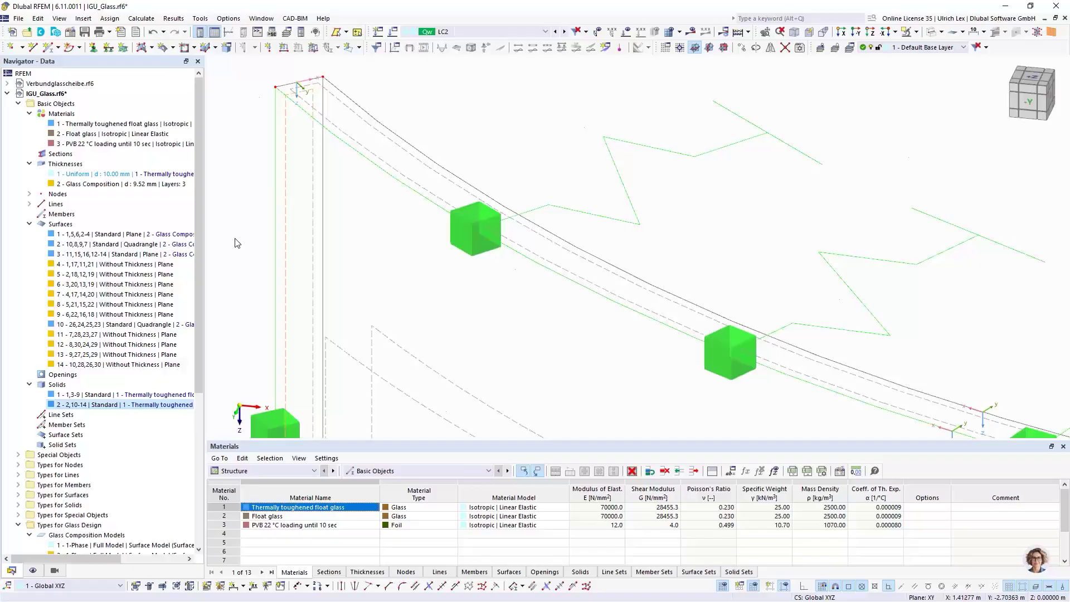
scroll(290, 168, down, 2)
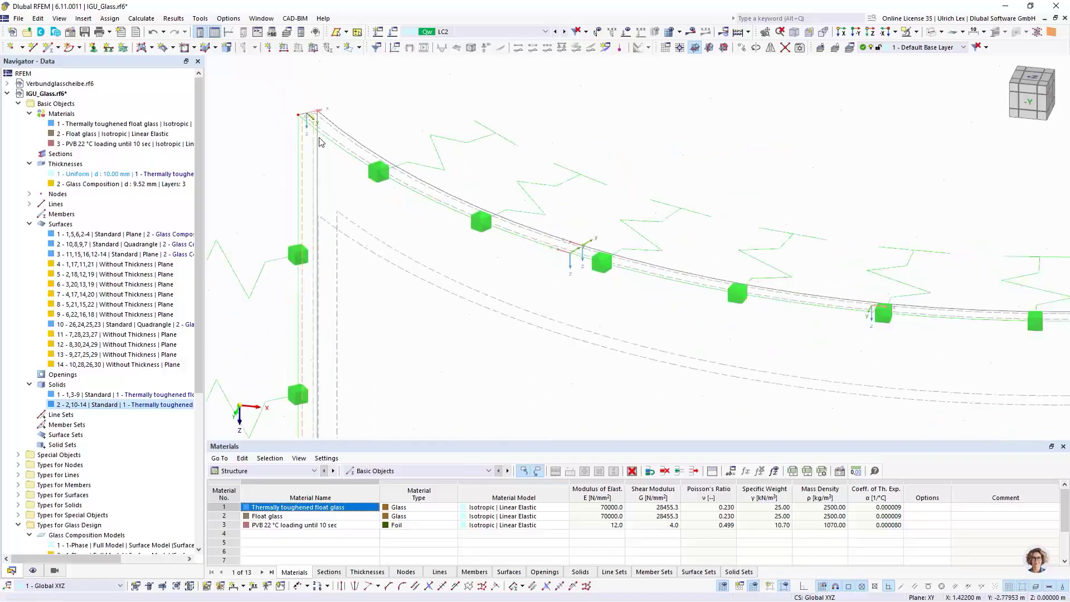
scroll(307, 139, down, 2)
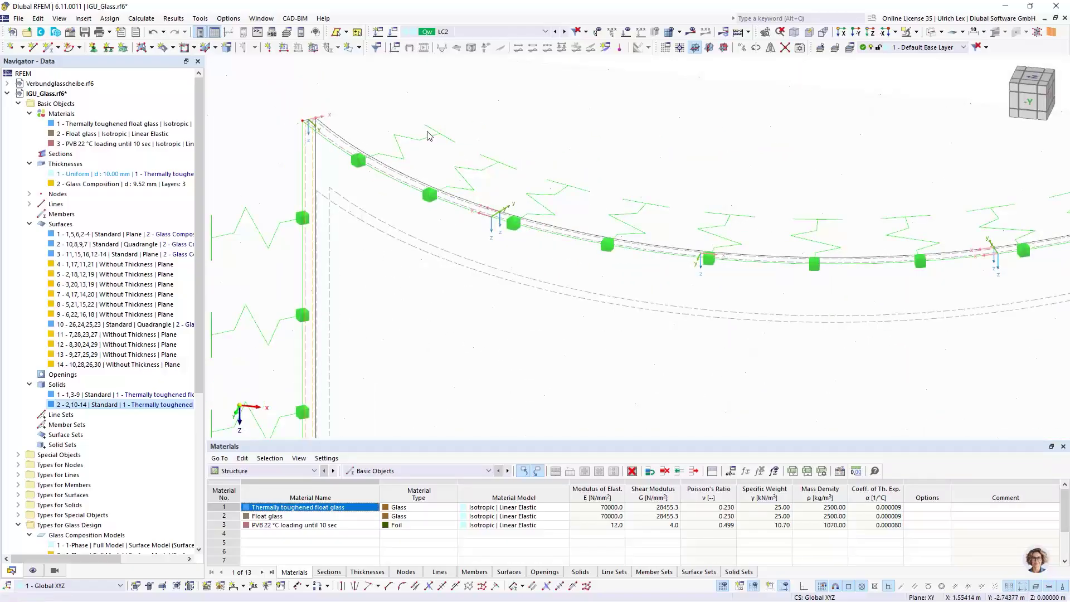
scroll(340, 145, down, 3)
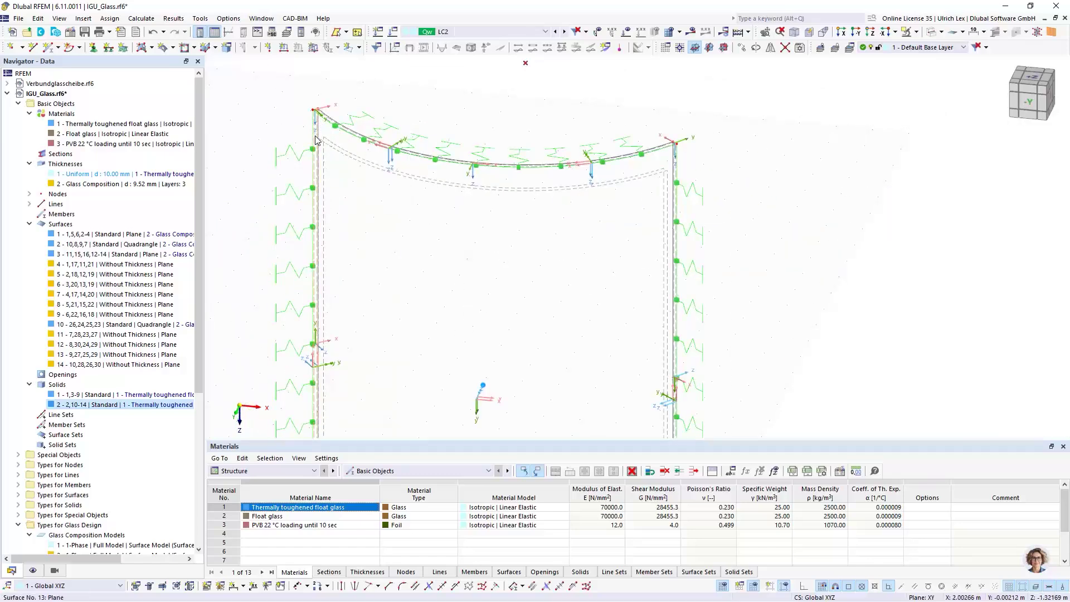
scroll(312, 134, up, 3)
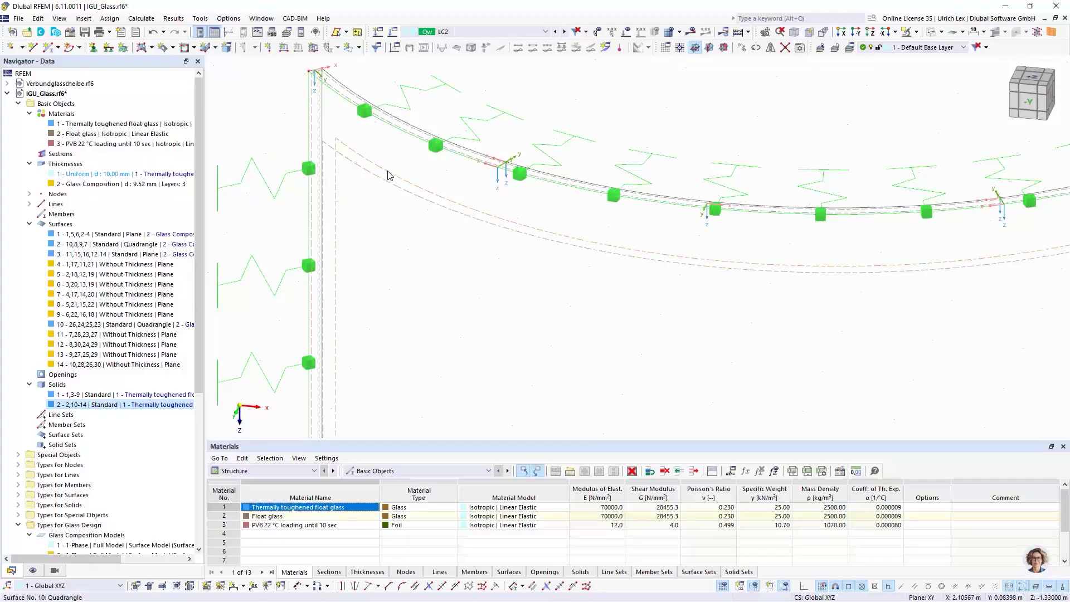
Give edge surfaces 12 and 13 of the curved insulating glass unit the Standard stiffness type
scroll(375, 178, down, 3)
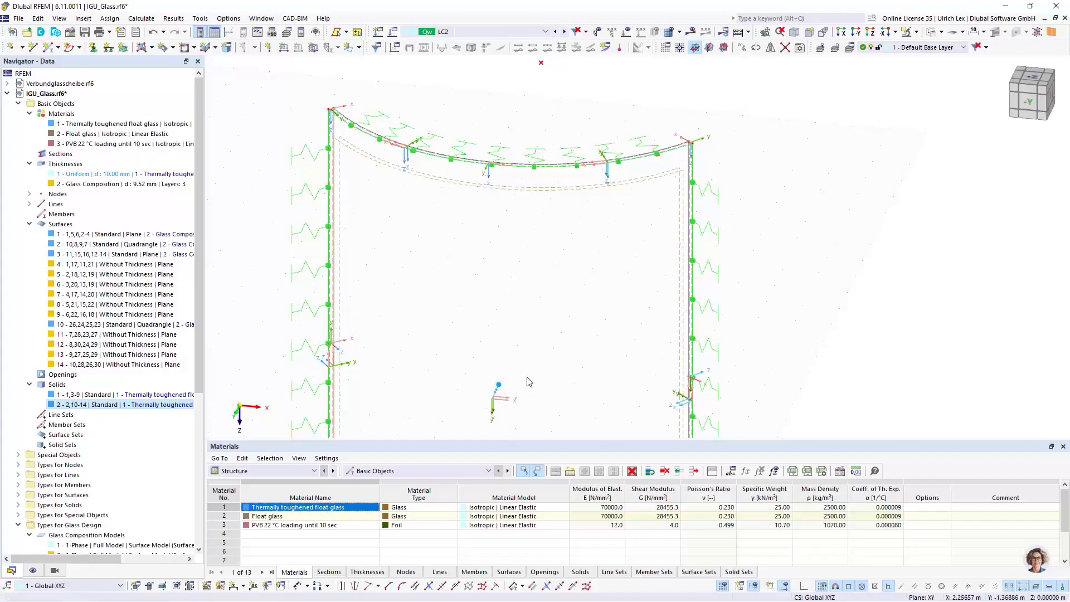
scroll(529, 374, up, 2)
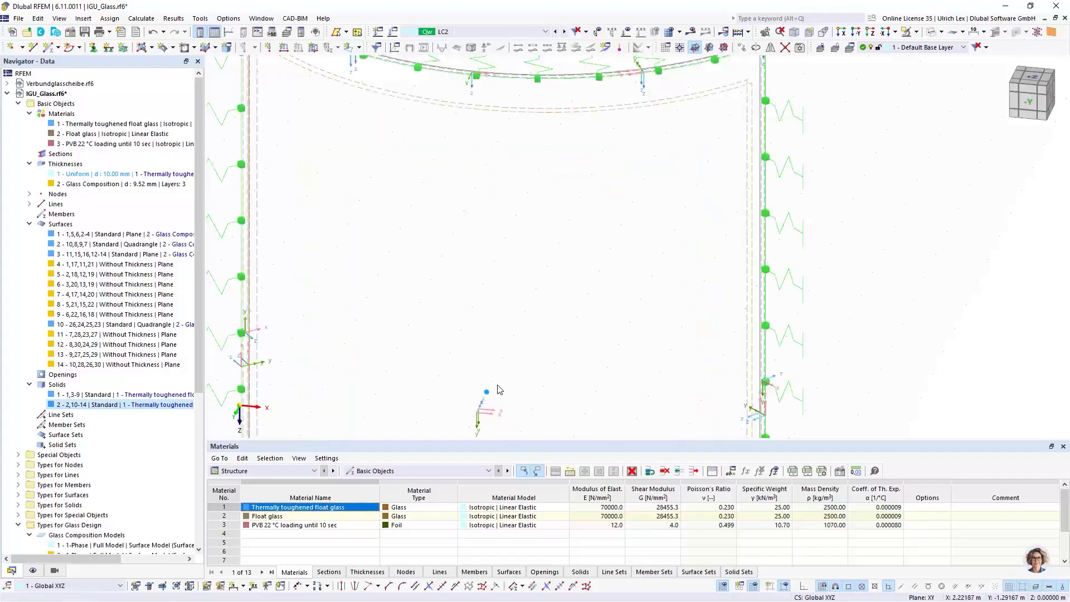
scroll(489, 400, down, 2)
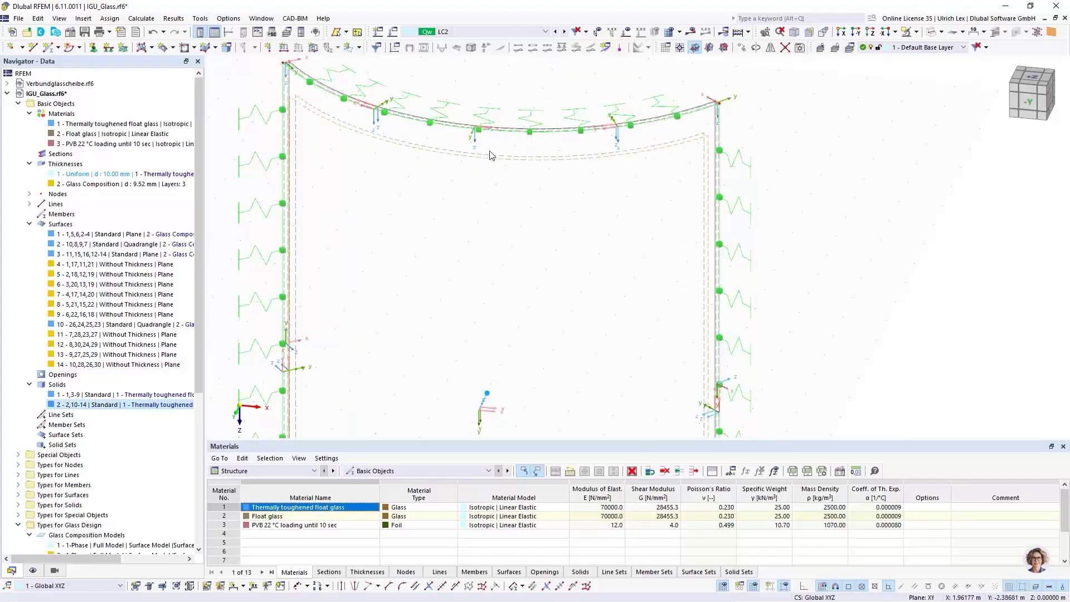
scroll(490, 153, up, 5)
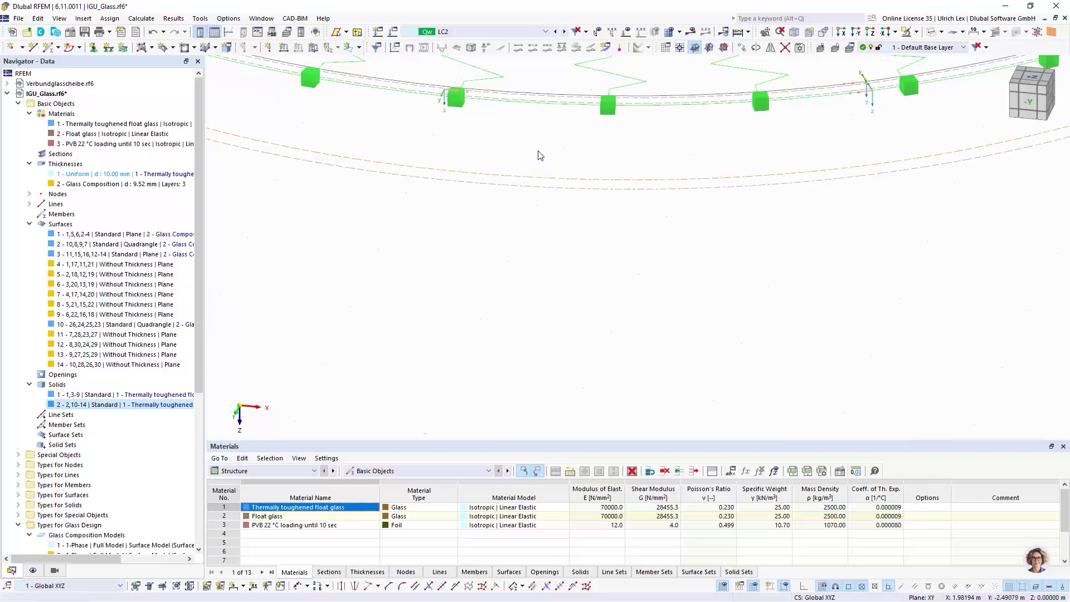
scroll(573, 216, down, 4)
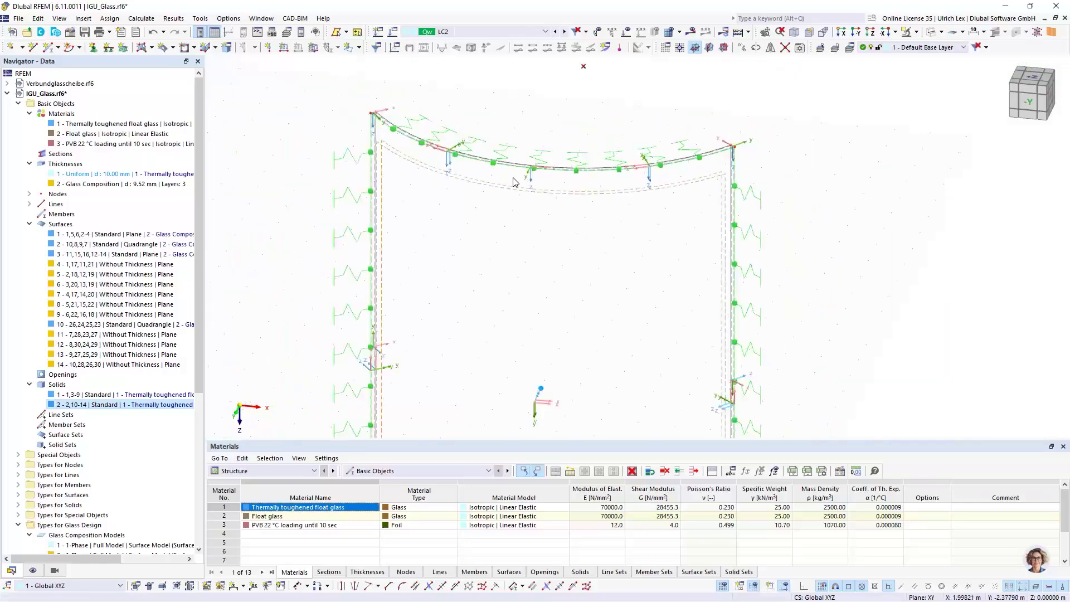
scroll(367, 151, up, 4)
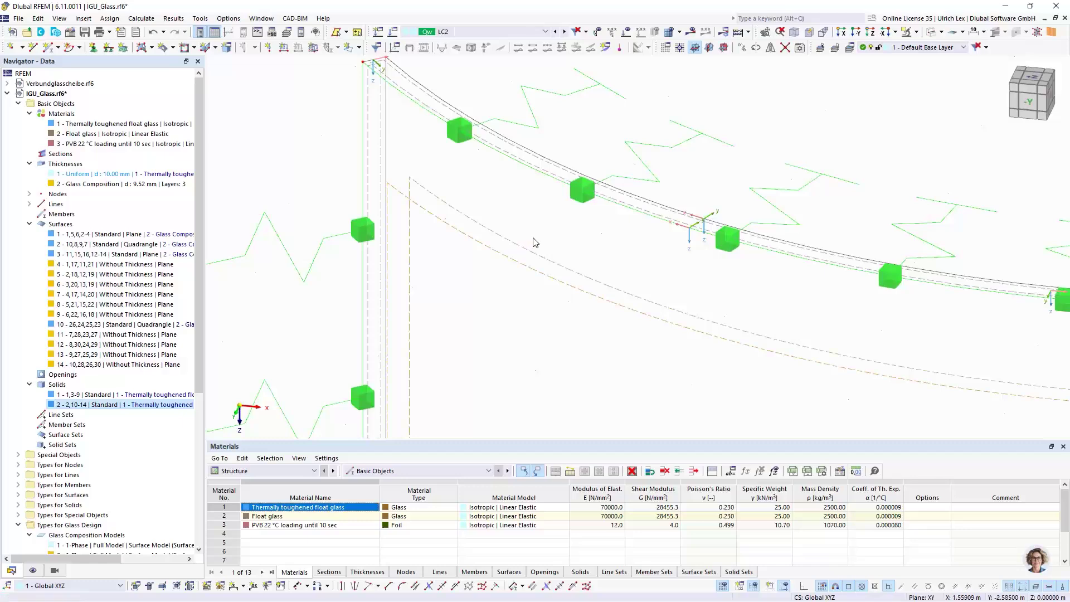
scroll(533, 238, down, 3)
scroll(422, 157, up, 5)
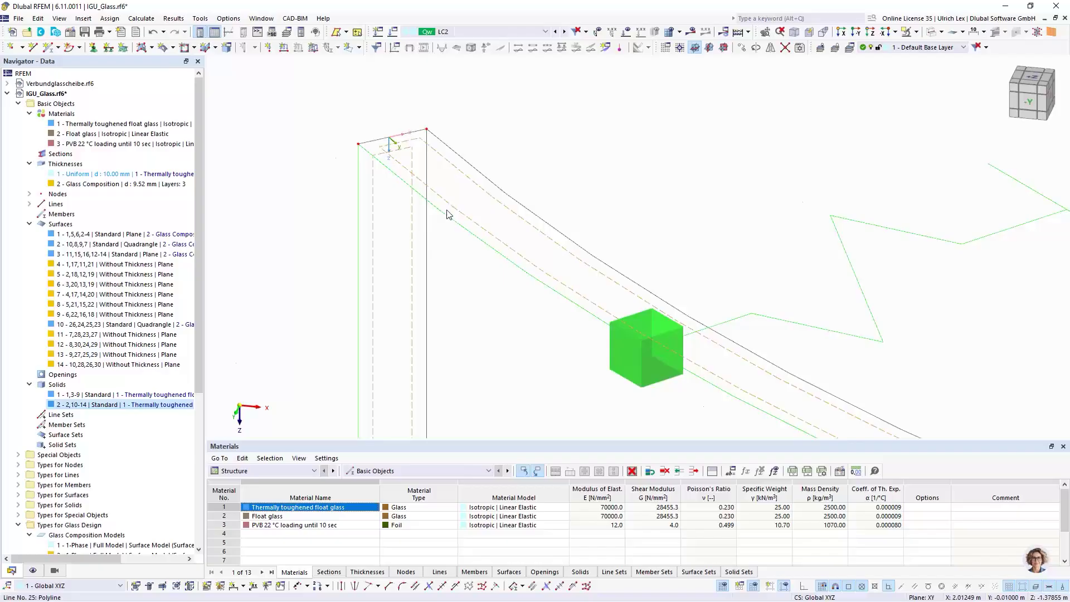
double_click(467, 222)
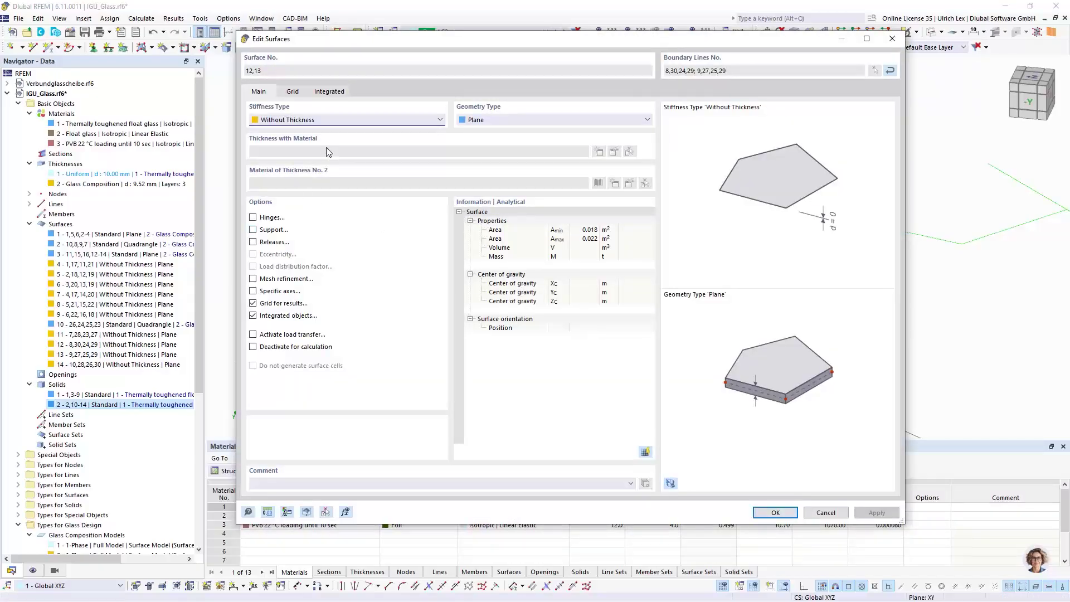
click(334, 119)
click(285, 133)
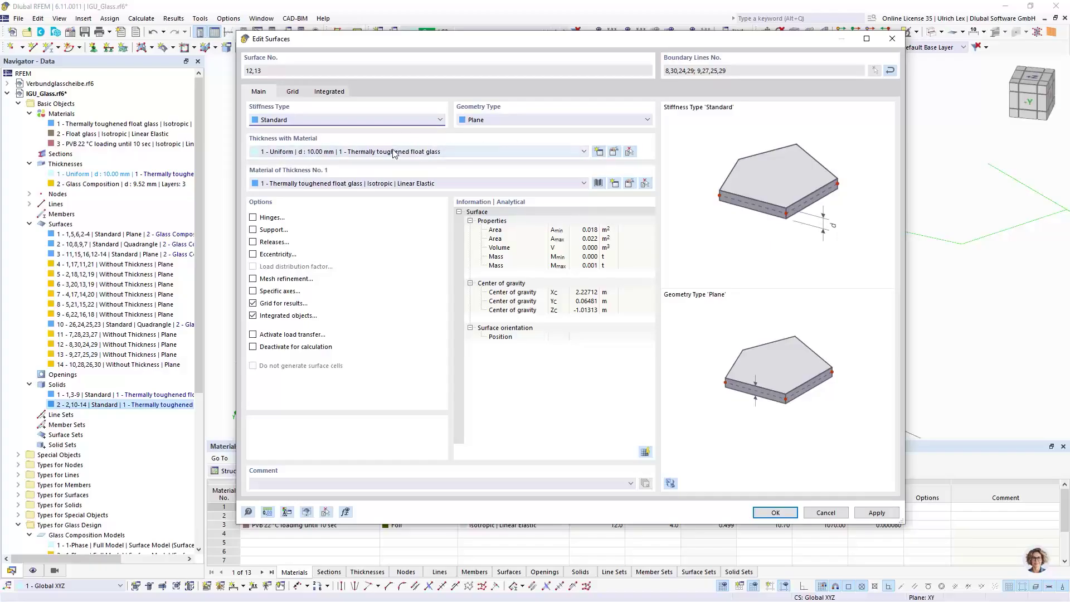
Create a new material named Spacer for the 10 mm uniform thickness and set its modulus of elasticity to 300 N/mm²
click(614, 152)
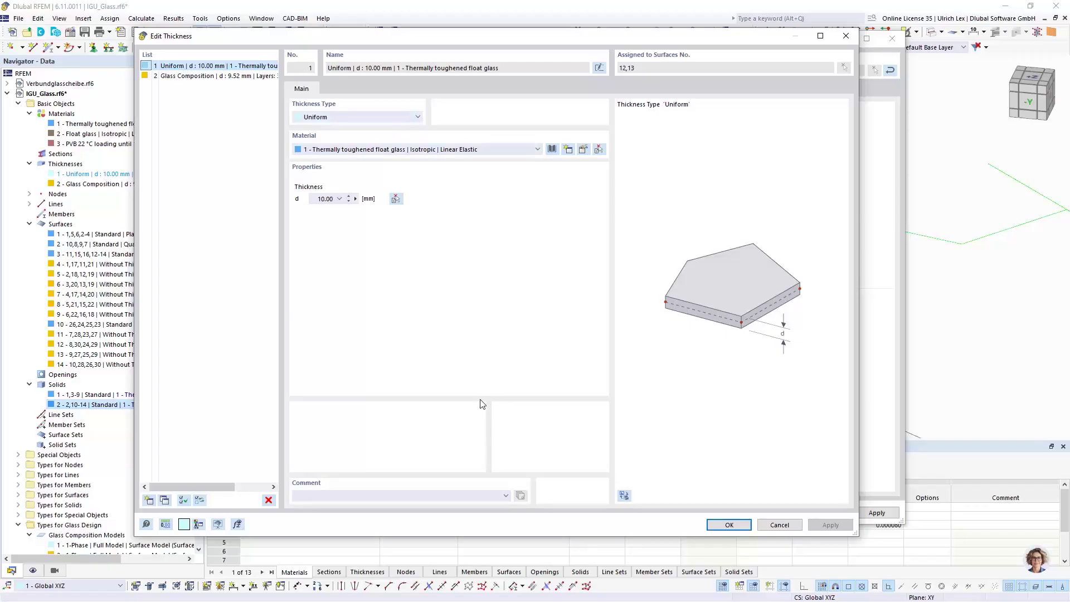
click(582, 151)
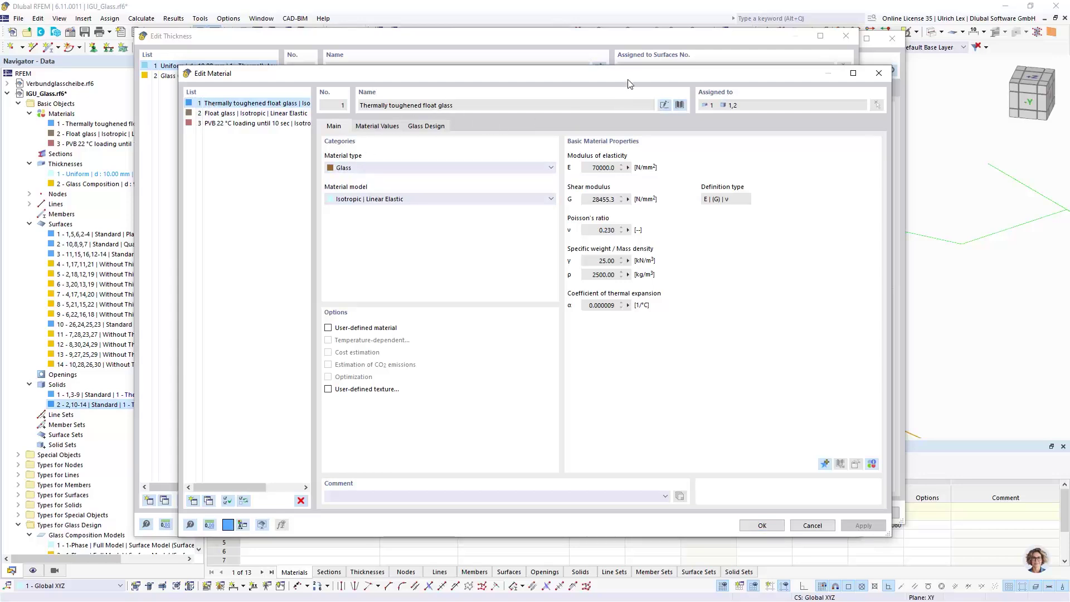
drag(627, 73, 621, 70)
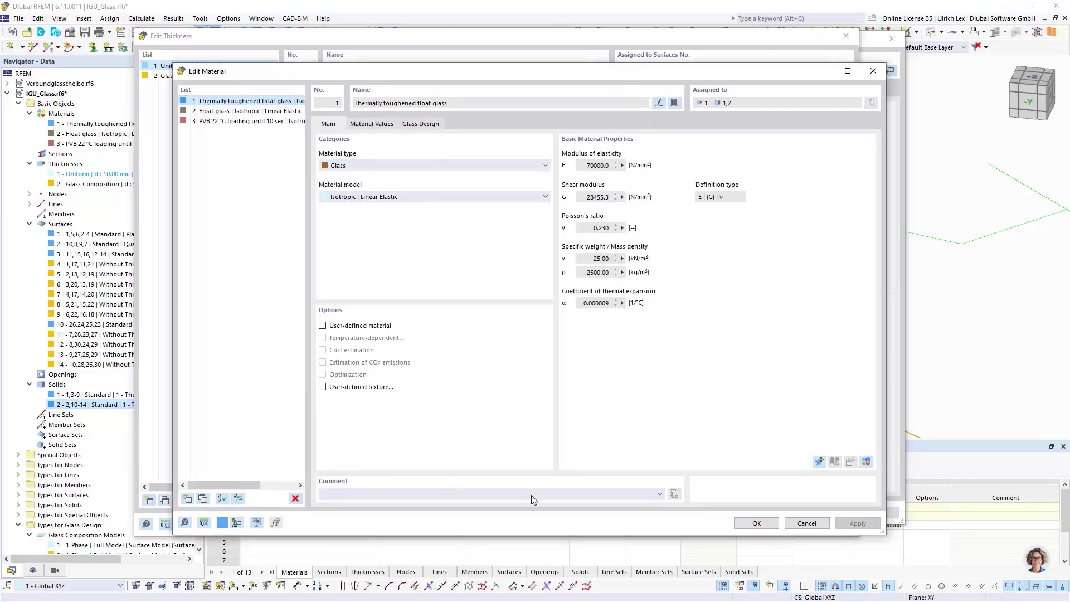
click(806, 524)
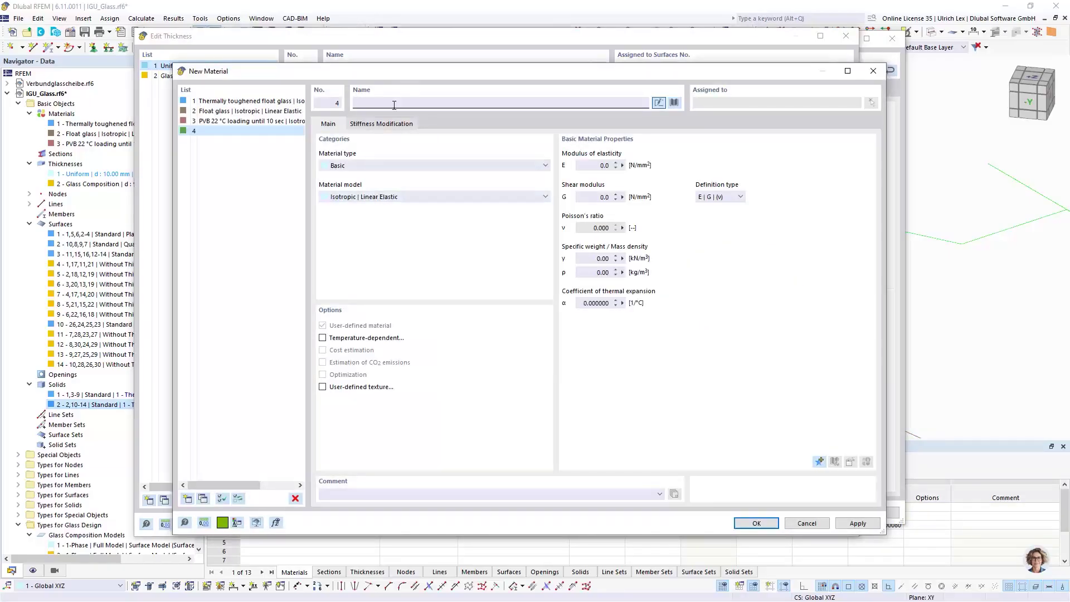
text(Spacer)
click(598, 165)
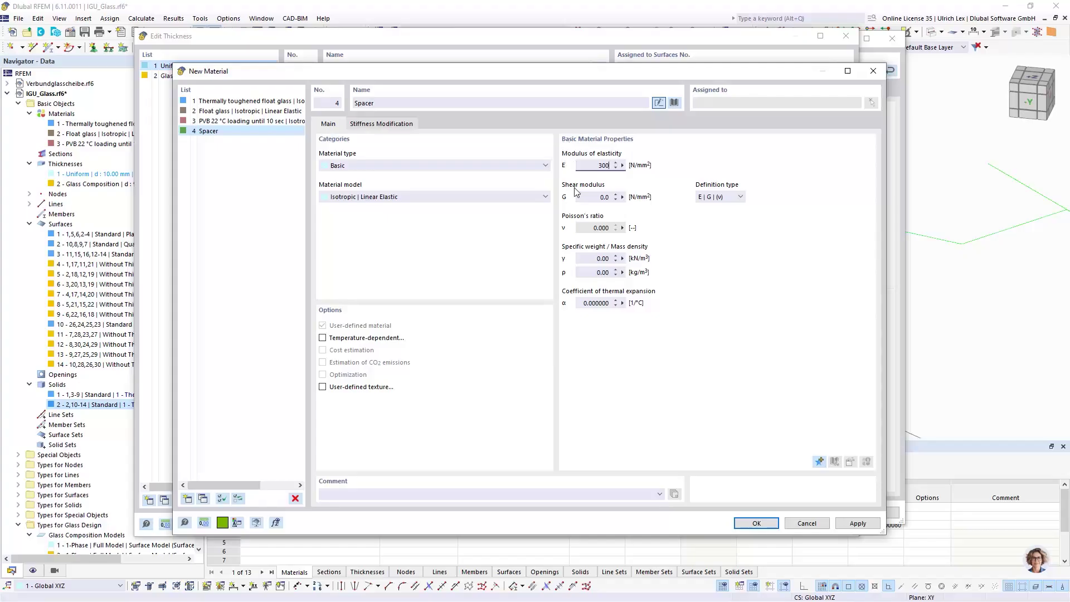
Set the Spacer definition type to E | (G) | ν with Poisson's ratio 0.49 and accept it for surfaces 12 and 13
click(742, 198)
click(729, 225)
click(725, 198)
click(719, 214)
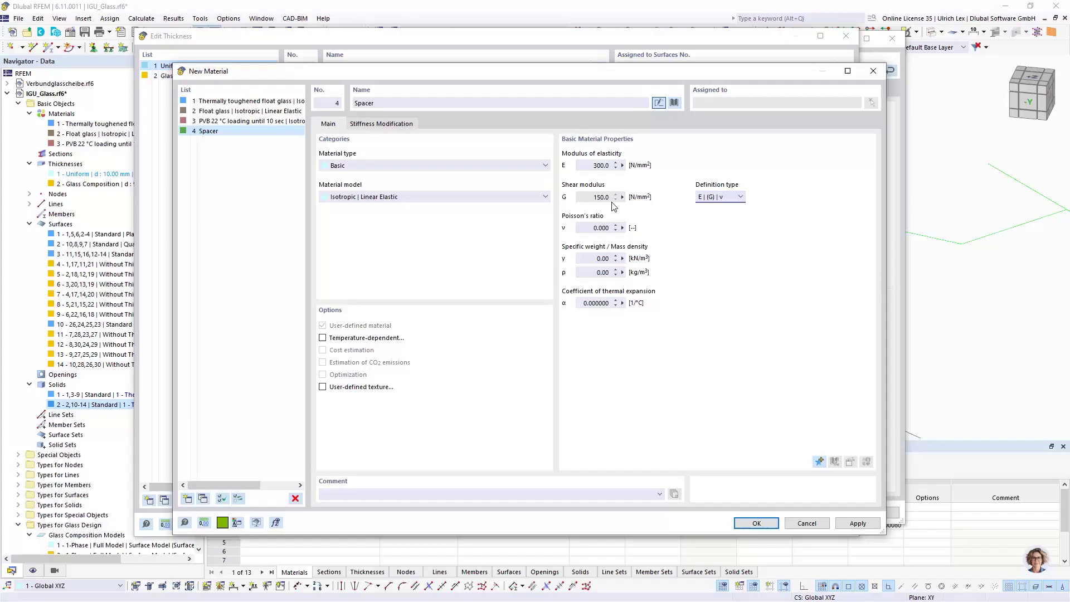
click(594, 227)
text(0,49)
click(599, 199)
click(774, 523)
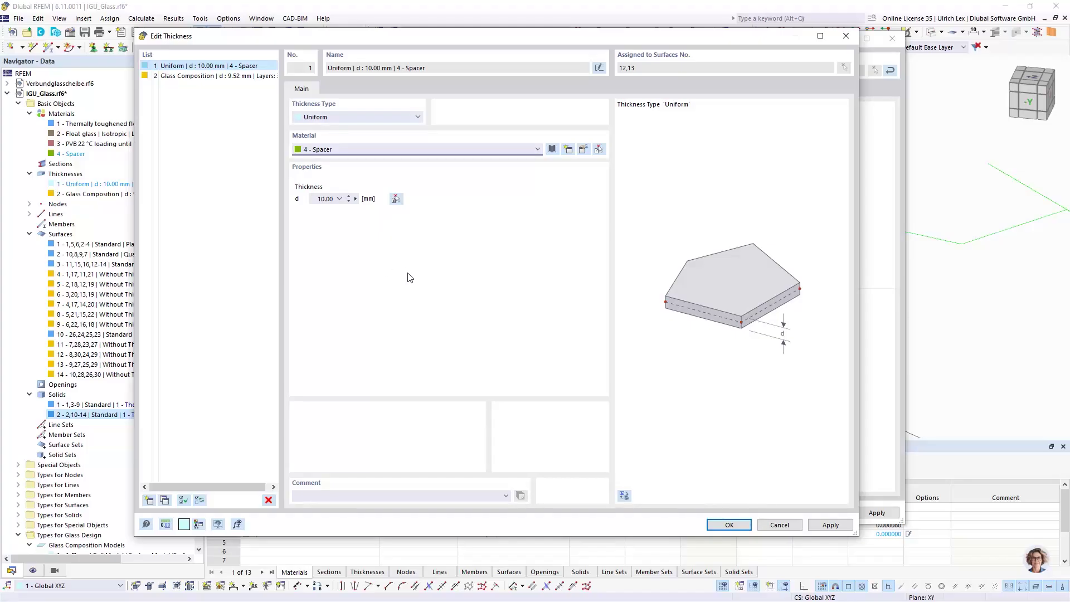
click(745, 526)
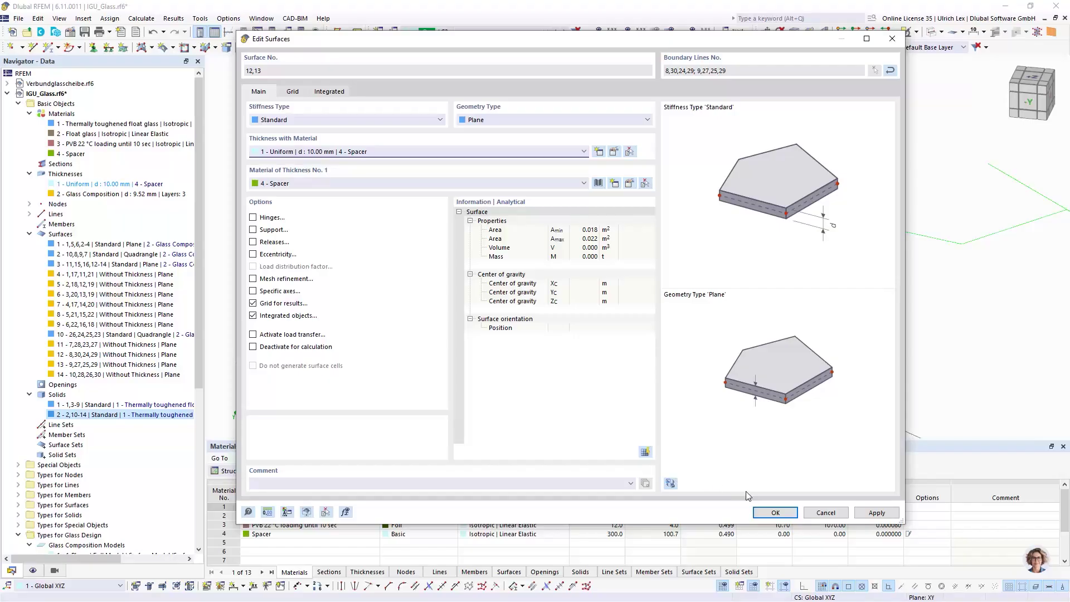
click(775, 514)
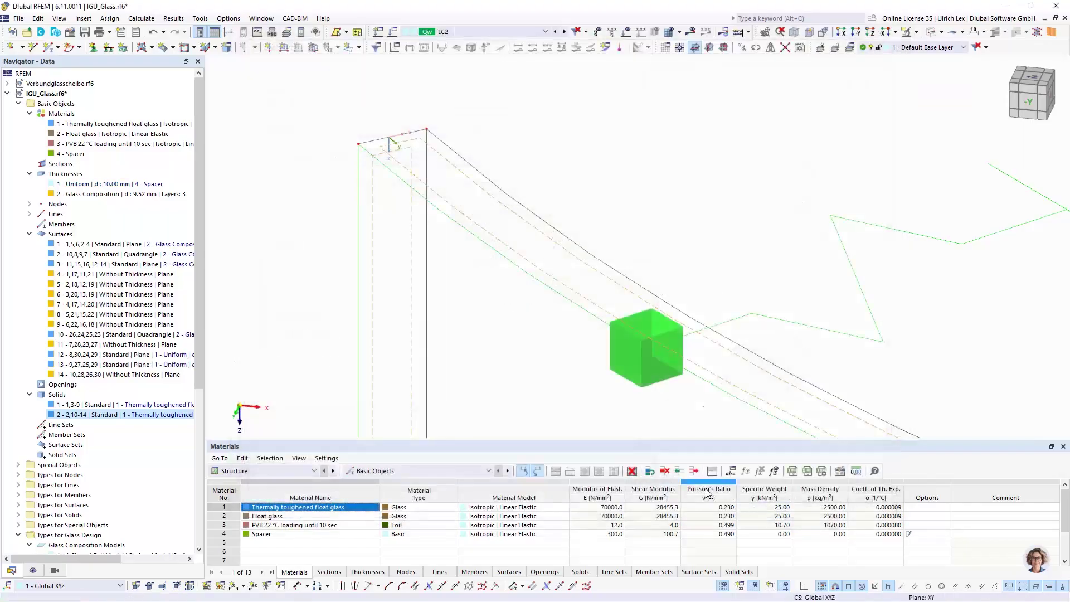
Give the curved unit's remaining edge surfaces 11 and 14 Standard stiffness with the 10 mm uniform Spacer thickness
scroll(376, 140, down, 10)
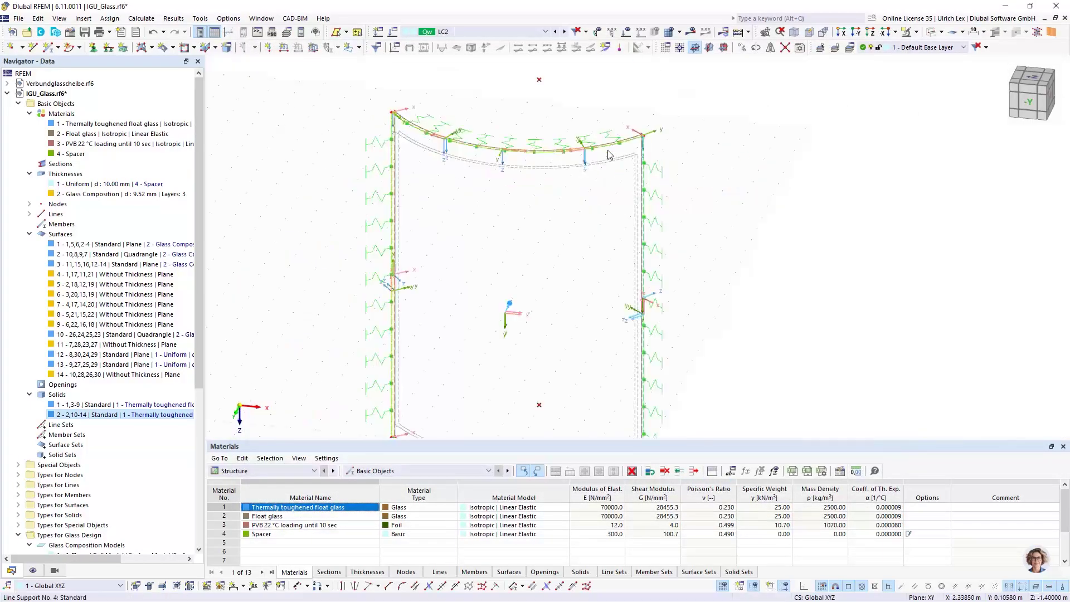
scroll(664, 156, up, 4)
scroll(591, 90, up, 4)
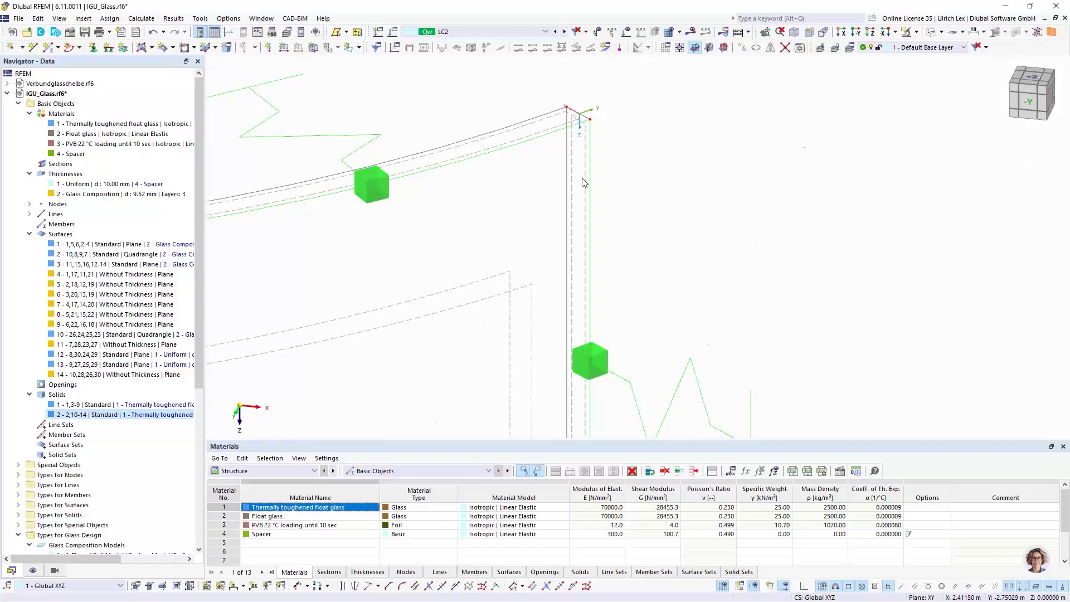
scroll(643, 109, down, 3)
scroll(642, 108, down, 3)
scroll(698, 282, up, 10)
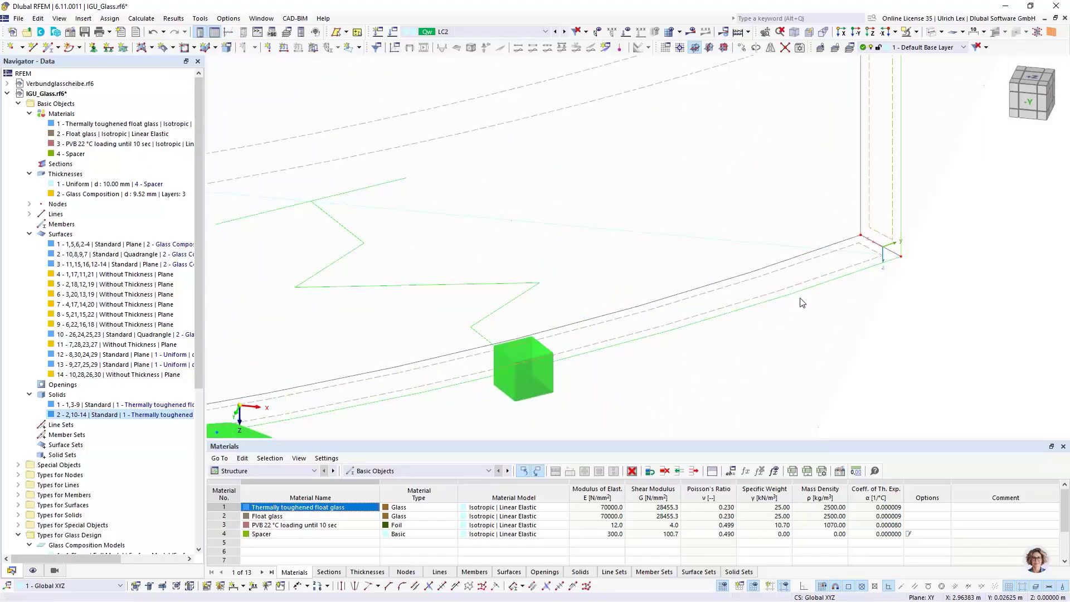
scroll(903, 287, down, 5)
scroll(873, 273, up, 5)
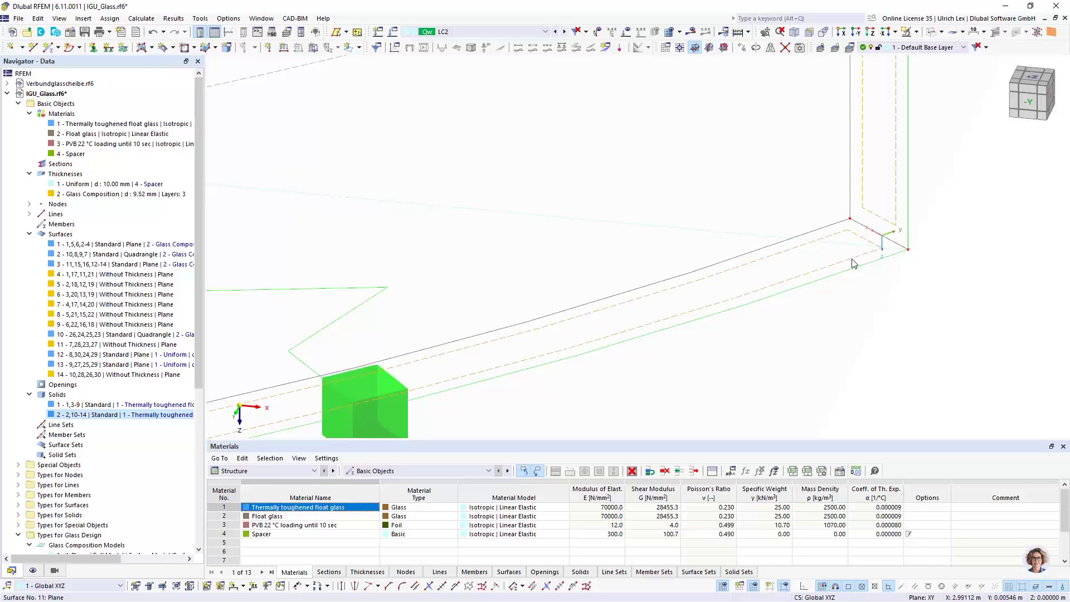
double_click(854, 262)
click(357, 122)
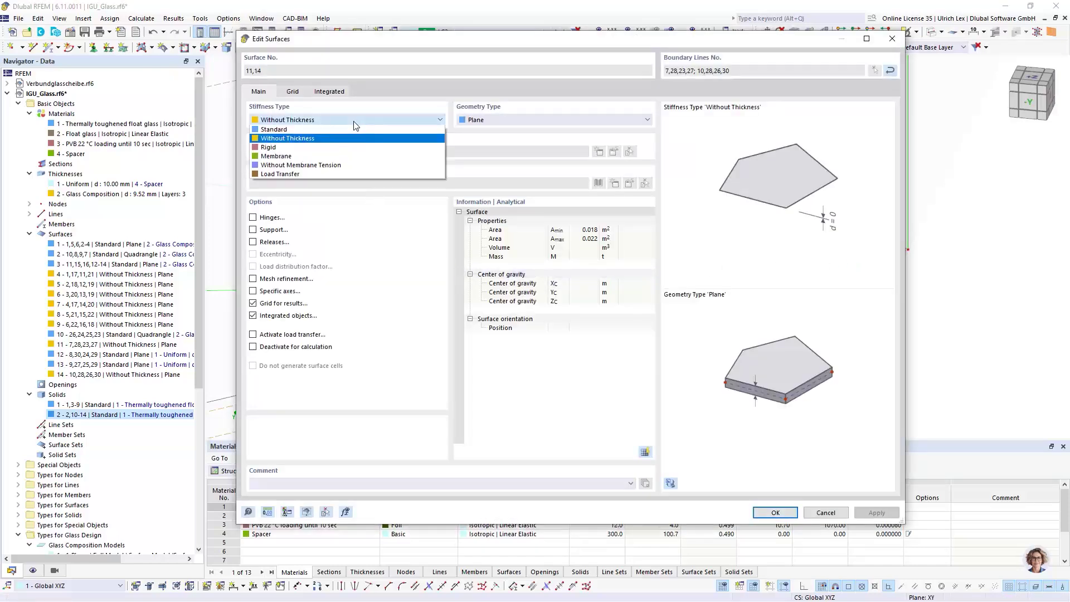
click(348, 140)
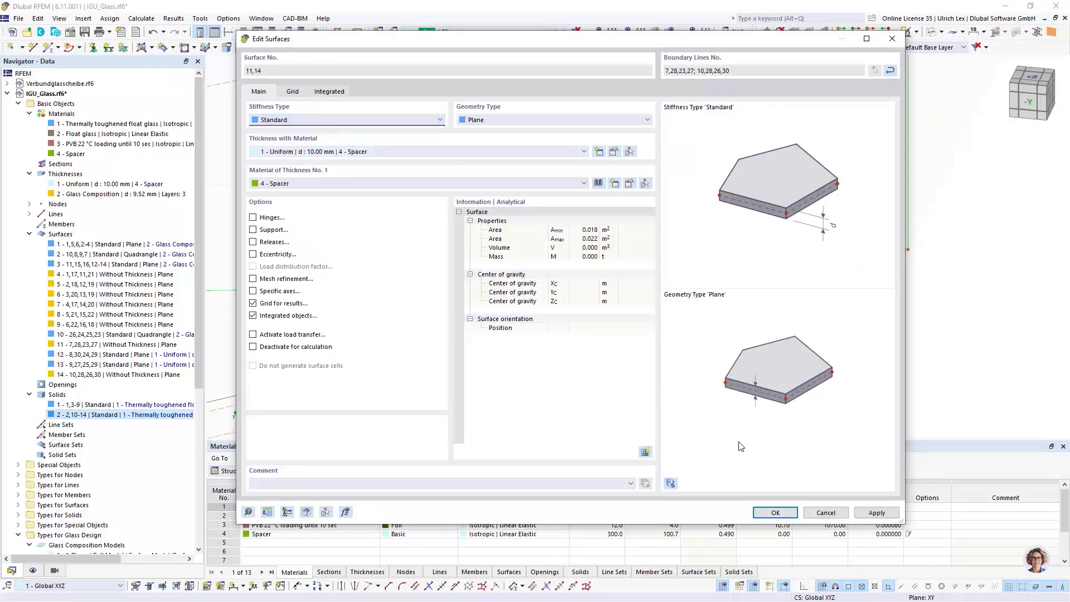
click(773, 511)
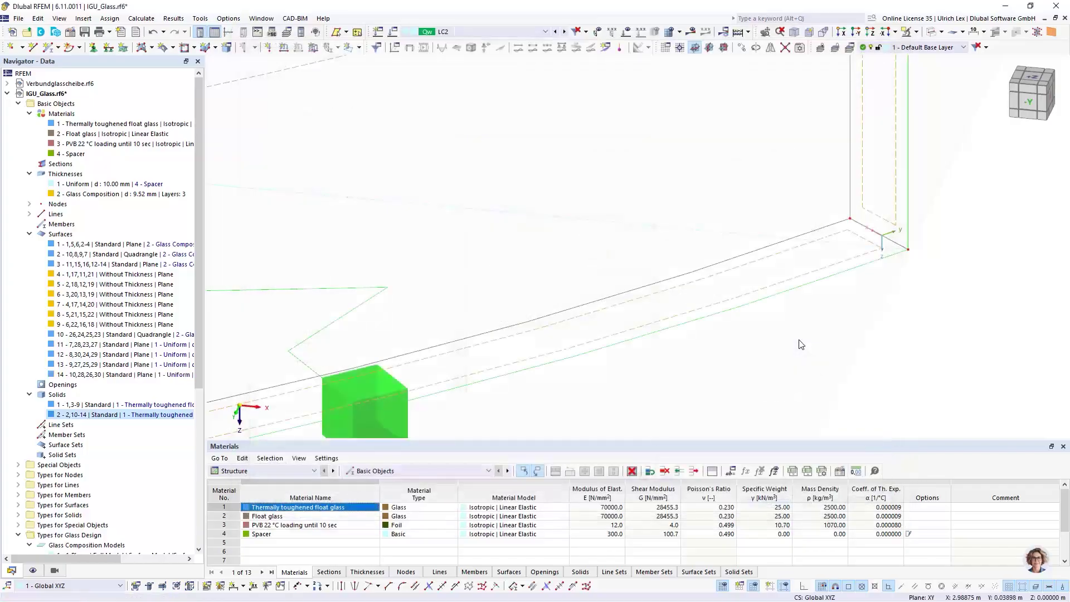
Give all six edge surfaces of the flat insulating glass unit (4 to 9) Standard stiffness with the 10 mm uniform Spacer thickness
scroll(790, 371, down, 2)
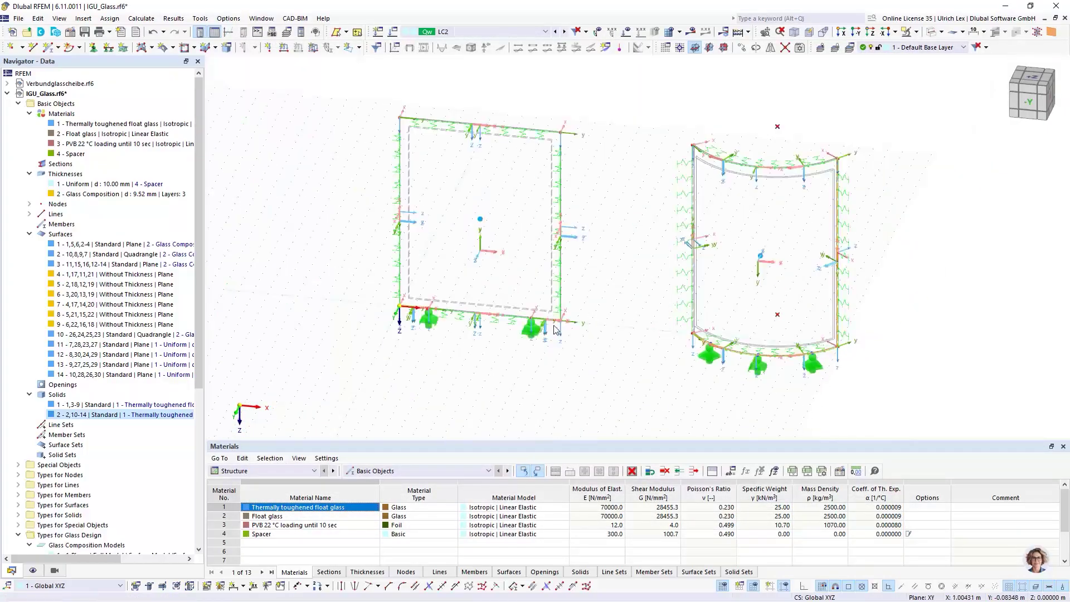
scroll(566, 336, up, 5)
ctrl+middle_drag(690, 340, 602, 331)
middle_drag(545, 226, 614, 176)
scroll(614, 177, up, 8)
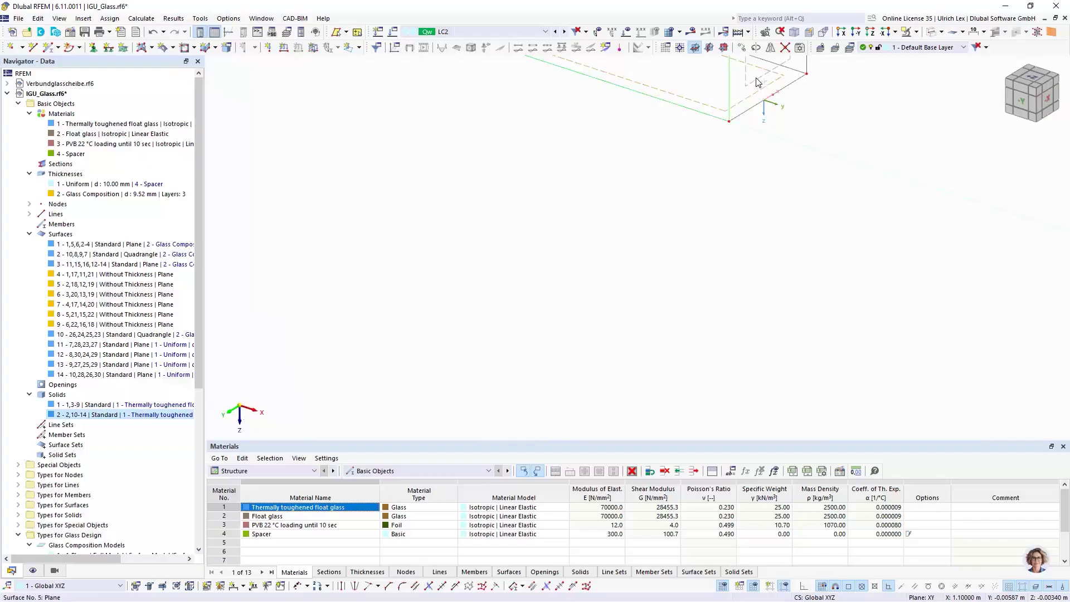
scroll(831, 192, down, 3)
scroll(608, 151, up, 3)
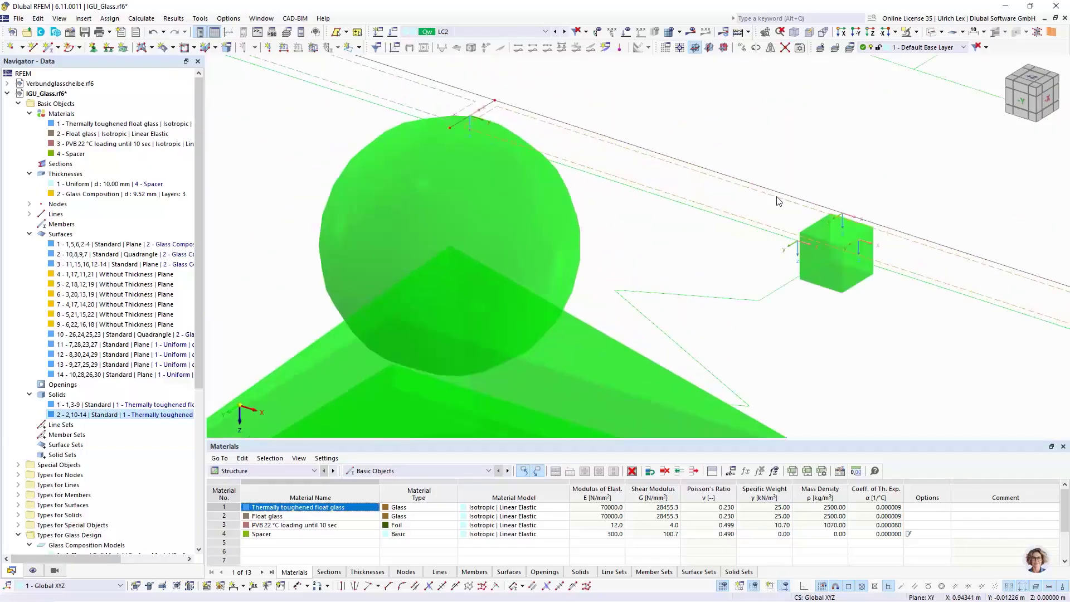
scroll(614, 156, down, 3)
scroll(664, 167, up, 4)
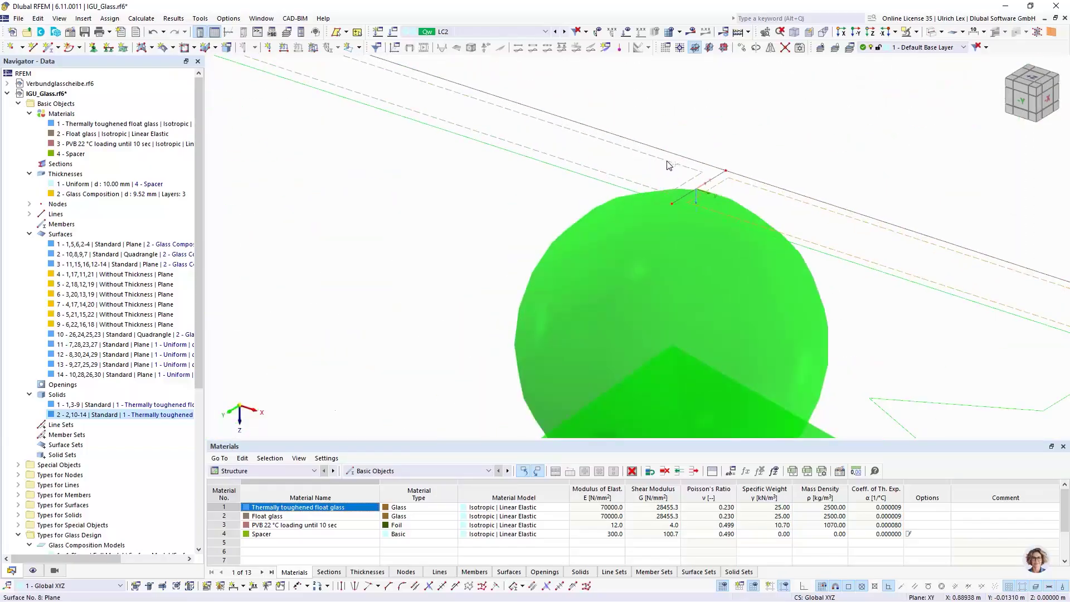
scroll(669, 165, down, 5)
scroll(414, 154, up, 3)
scroll(414, 153, up, 2)
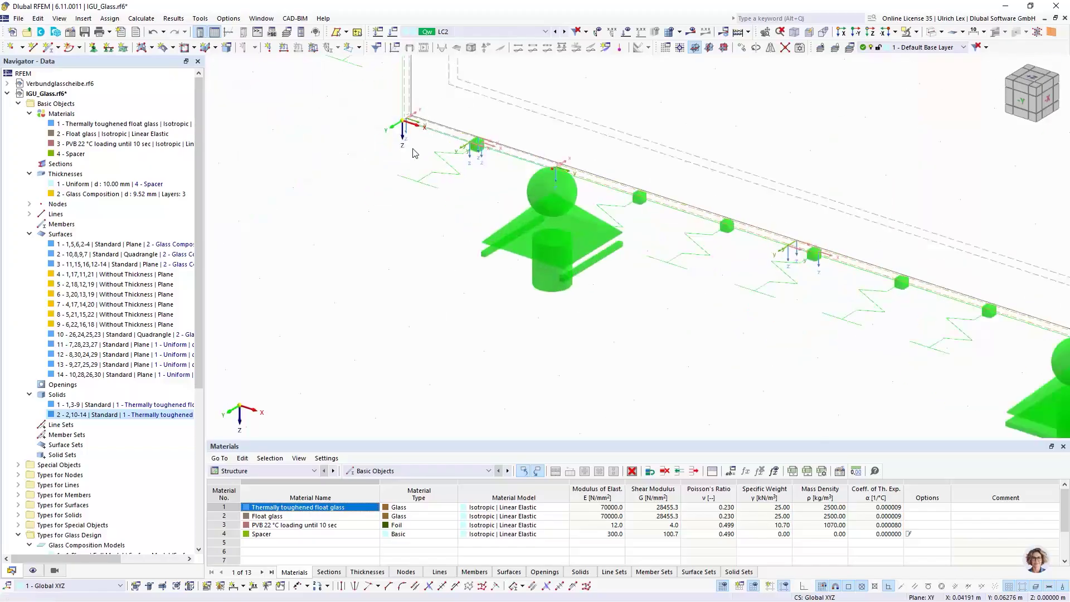
scroll(458, 133, up, 4)
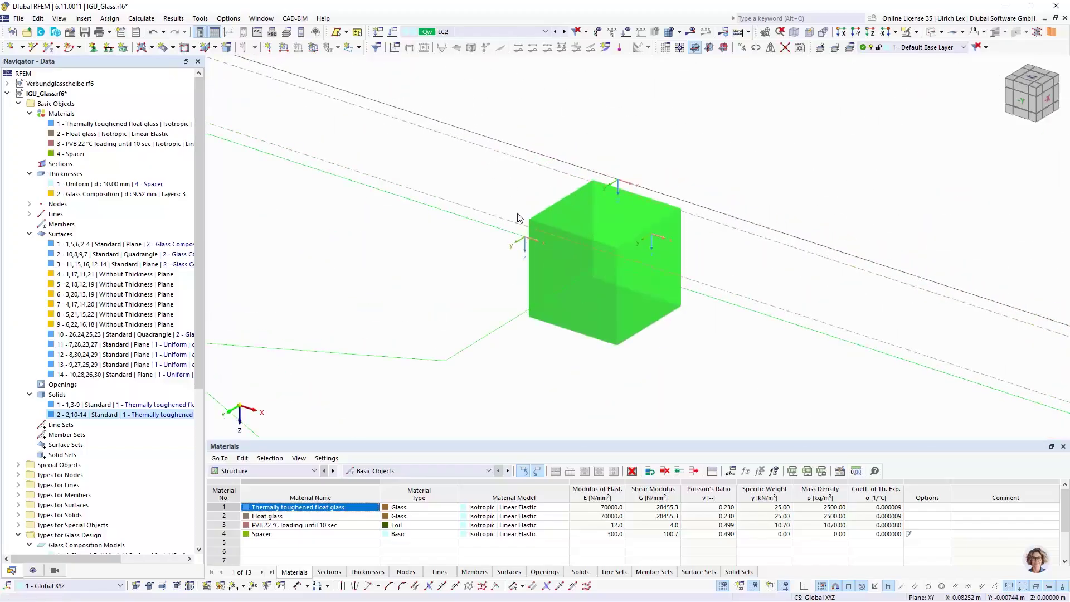
scroll(518, 218, down, 4)
scroll(329, 154, up, 3)
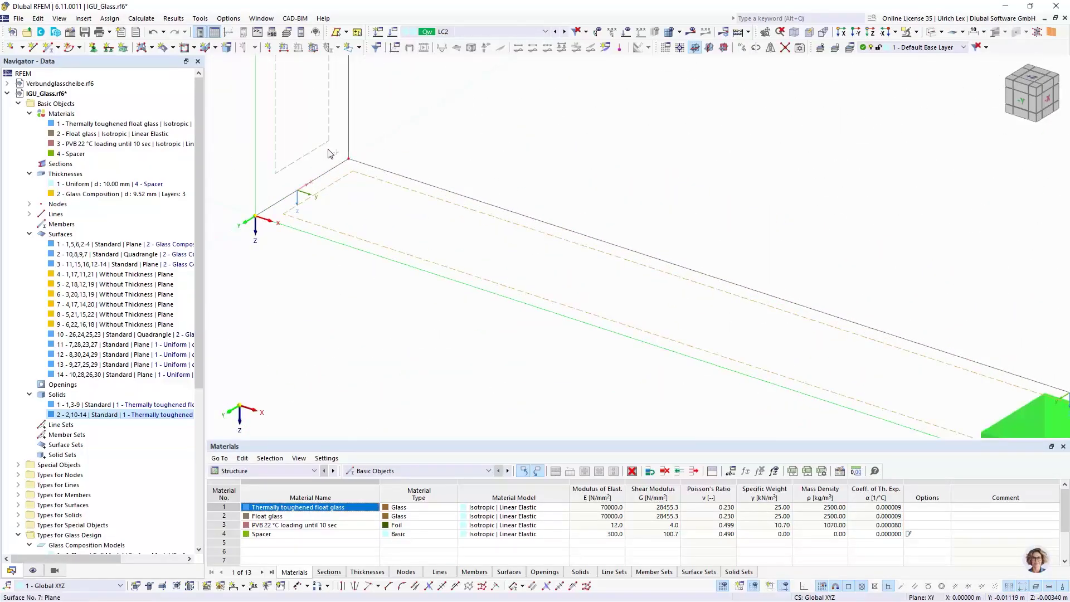
scroll(329, 154, down, 5)
scroll(432, 131, up, 3)
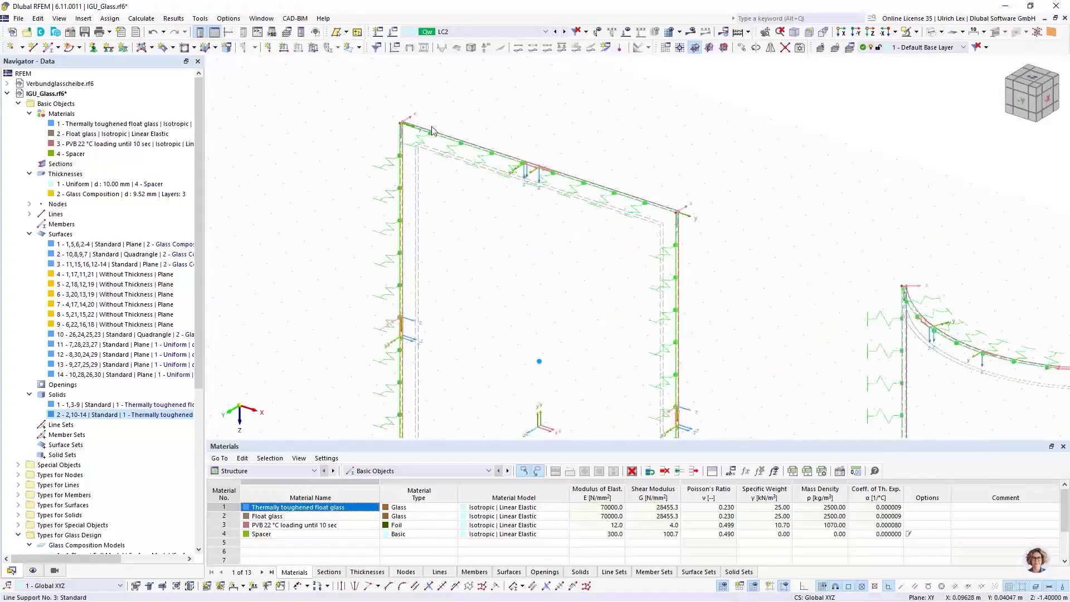
scroll(432, 131, up, 4)
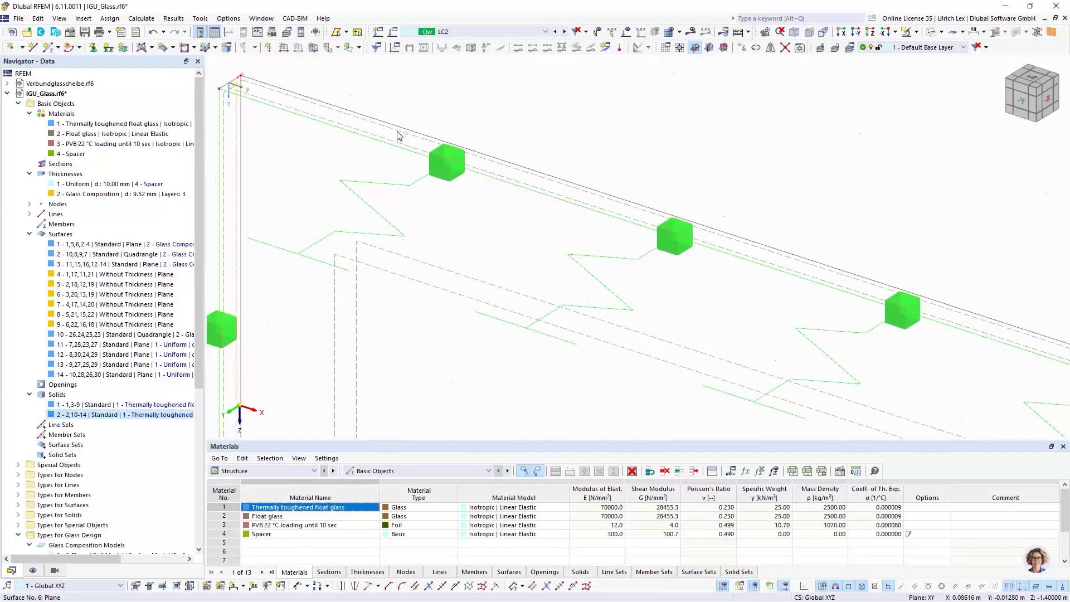
double_click(398, 135)
click(344, 120)
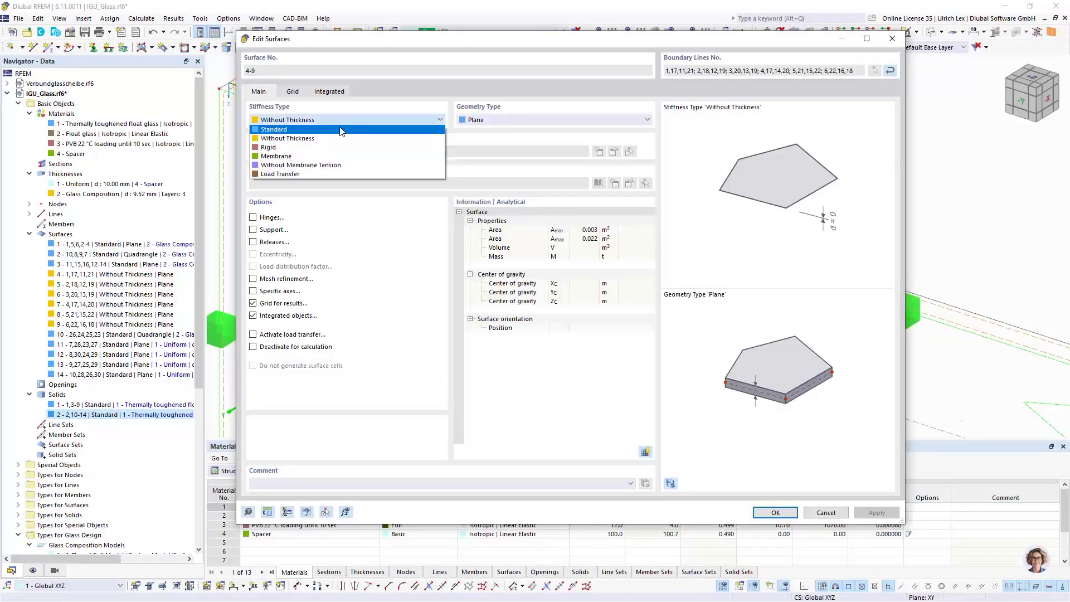
click(342, 135)
click(344, 152)
click(346, 160)
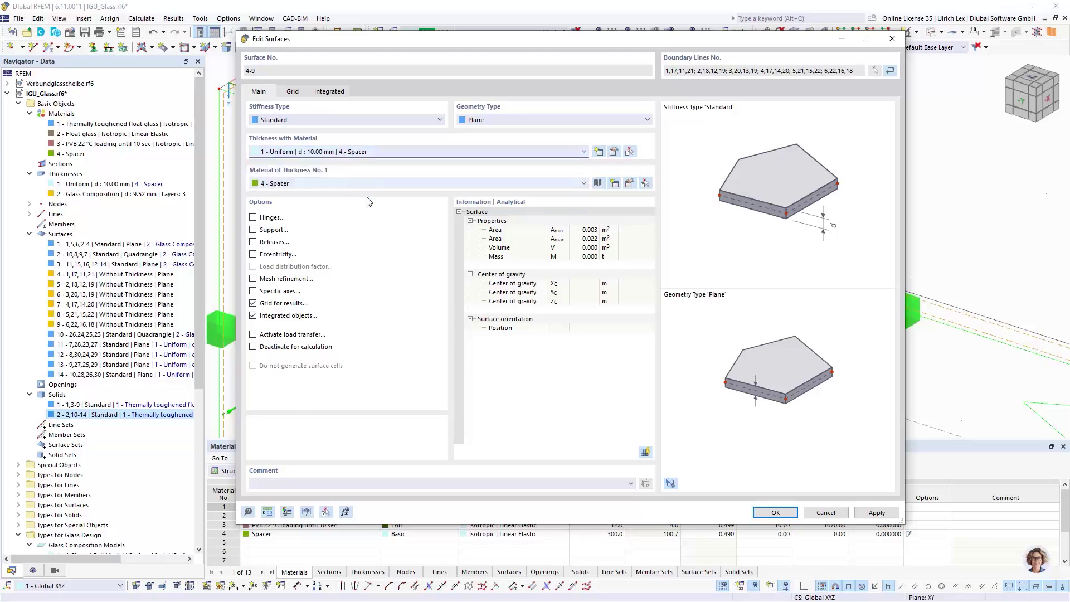
click(767, 510)
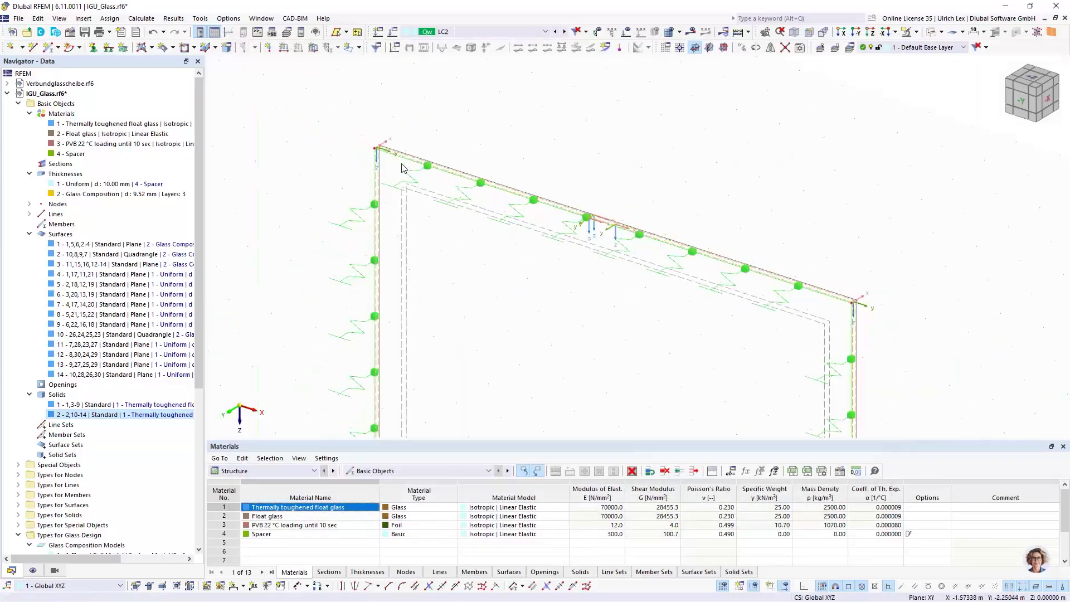
Change the solid type of the curved unit's cavity, solid 2, to Gas
scroll(751, 239, up, 2)
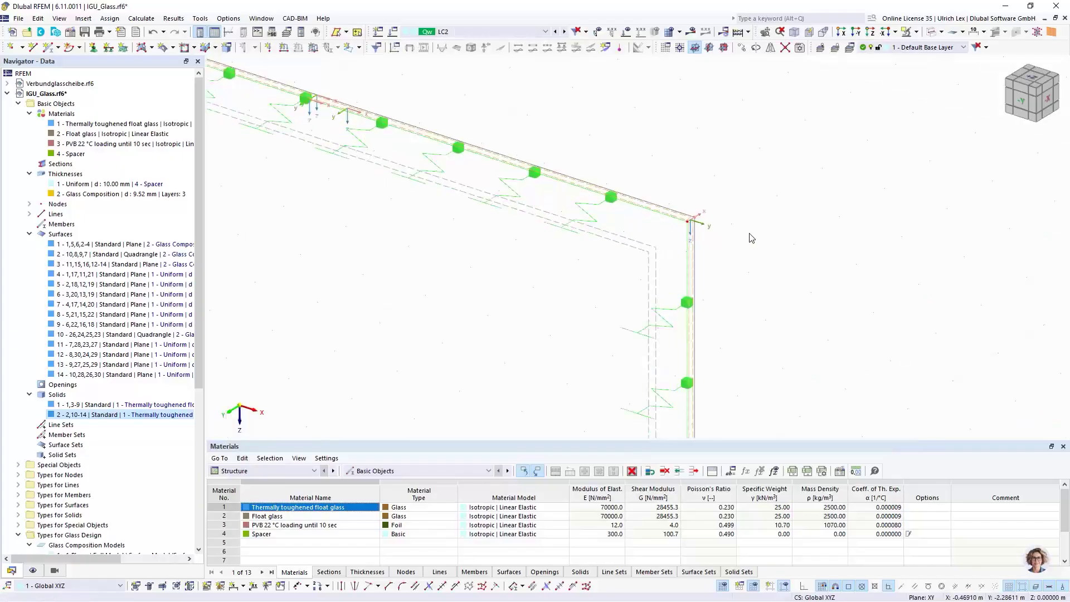
scroll(459, 201, down, 3)
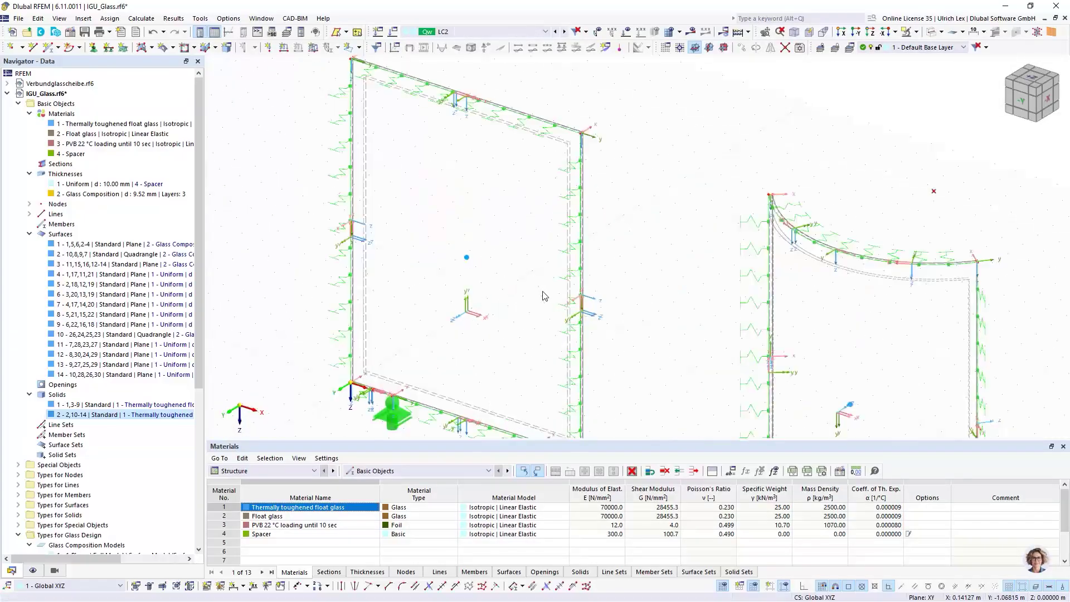
scroll(544, 296, up, 2)
click(411, 232)
scroll(353, 239, down, 2)
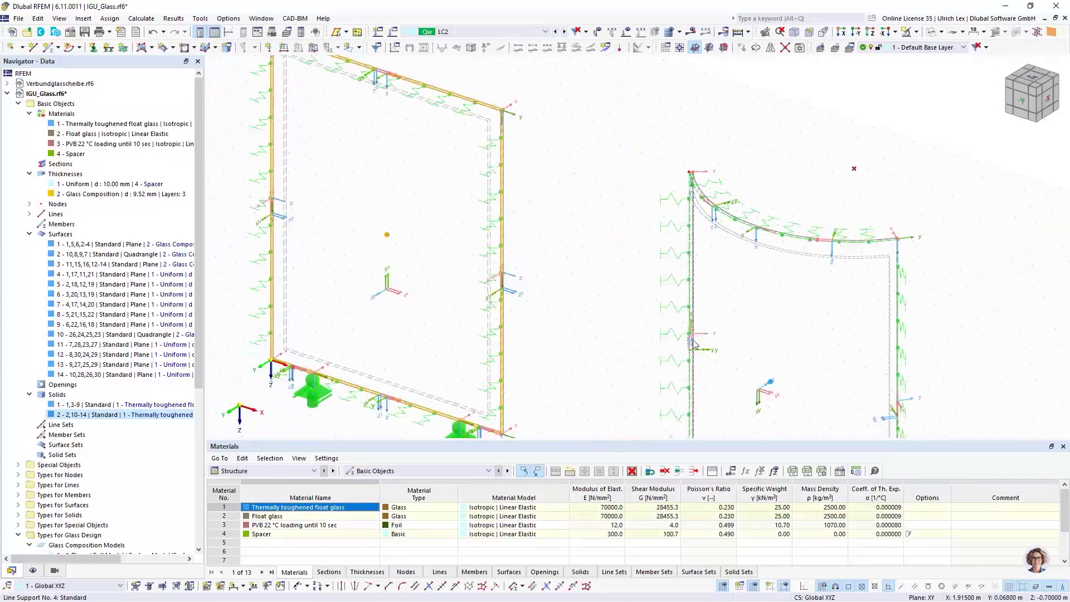
scroll(783, 364, up, 5)
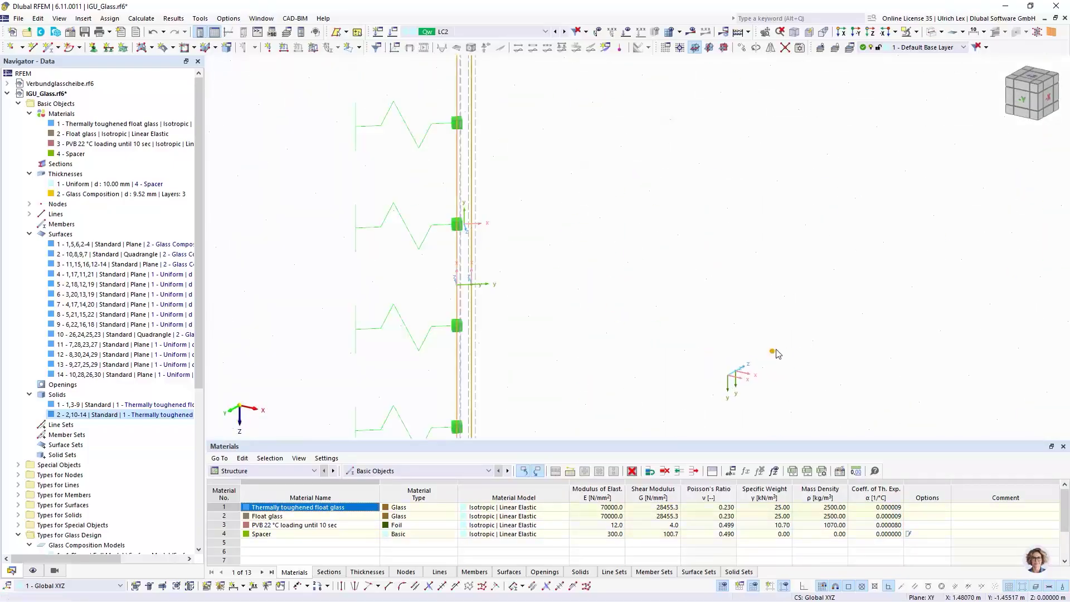
double_click(785, 350)
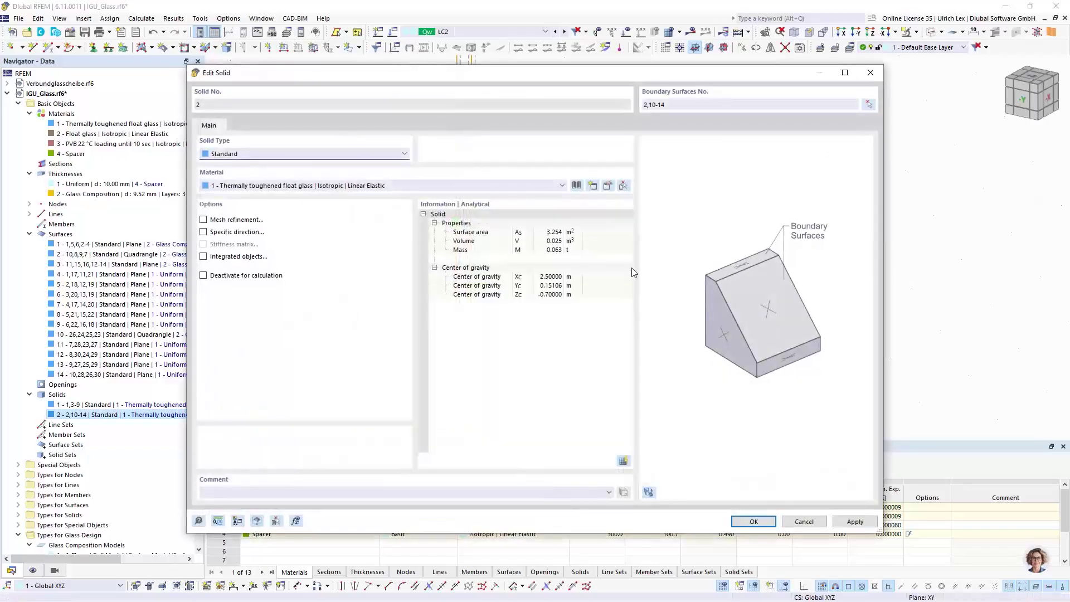
click(233, 153)
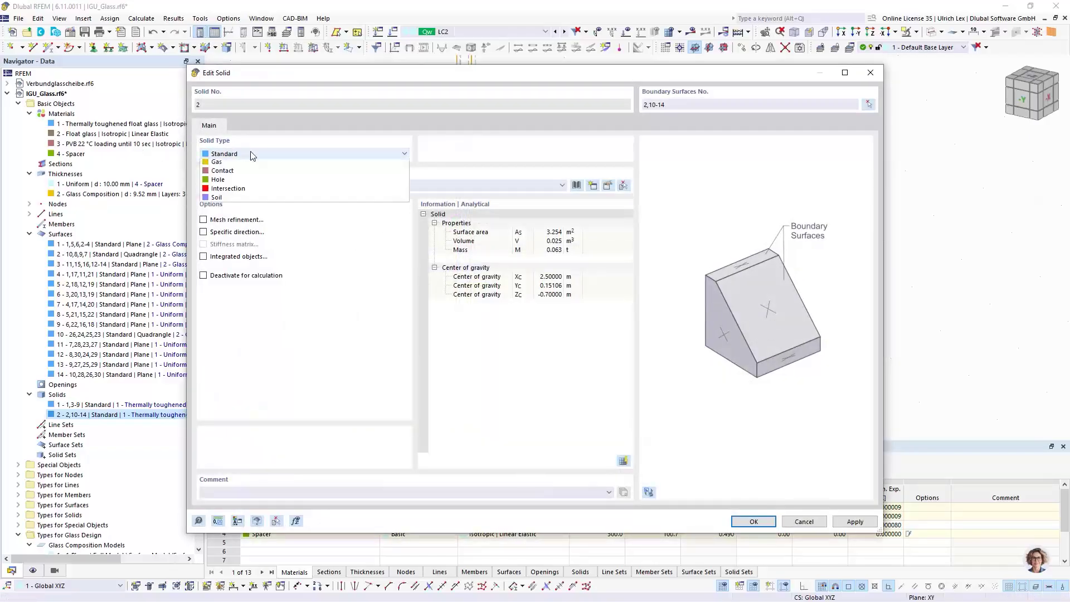
click(249, 174)
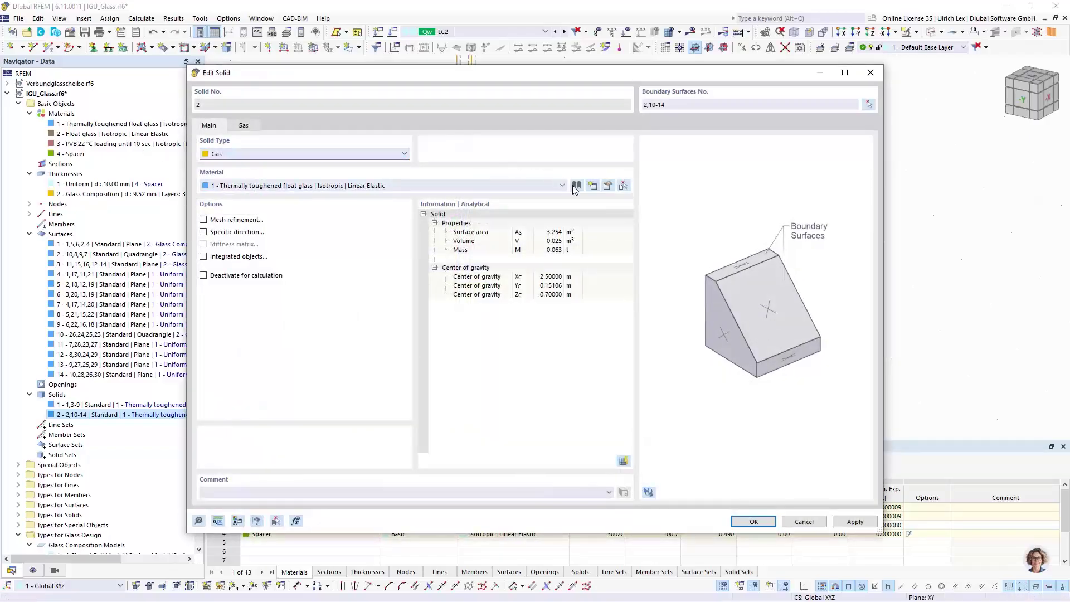
Create a new material for solid 2 by choosing Dry air from the material library filtered to the Gas type
click(593, 186)
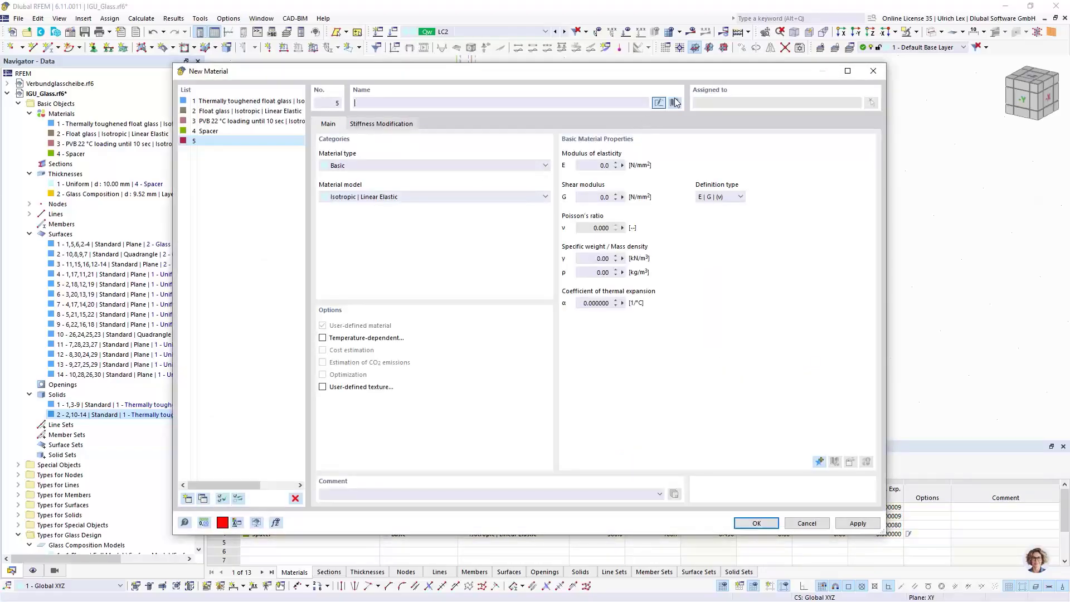
click(675, 103)
click(210, 144)
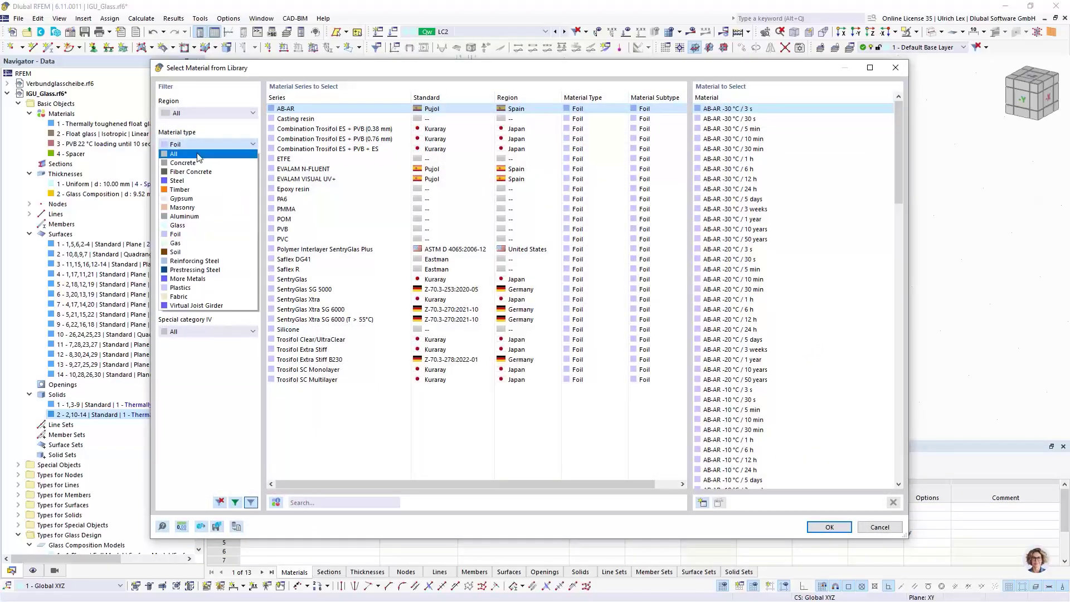
click(182, 243)
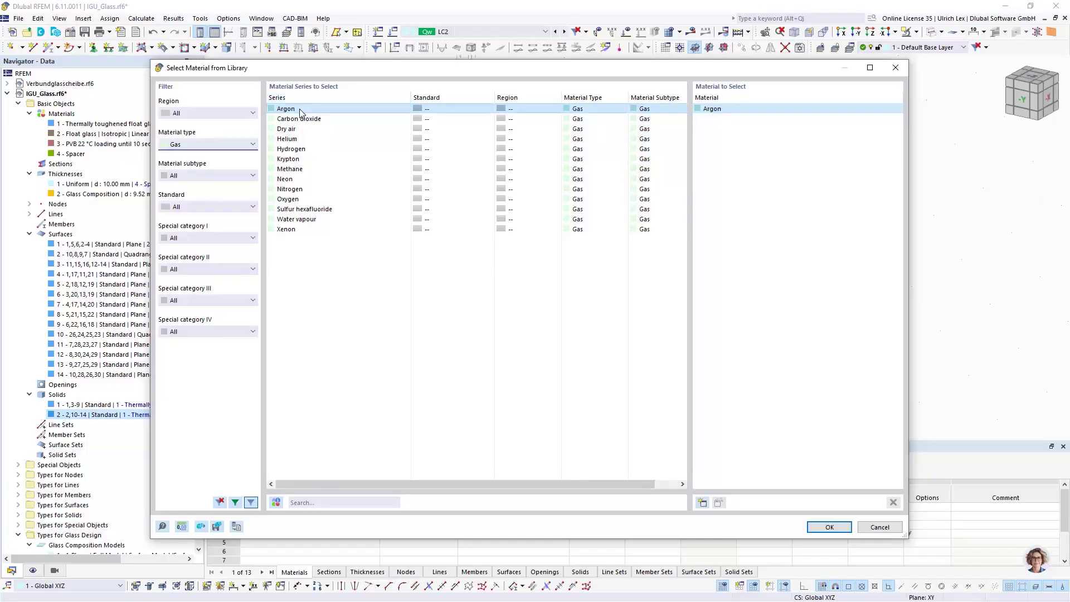
click(317, 130)
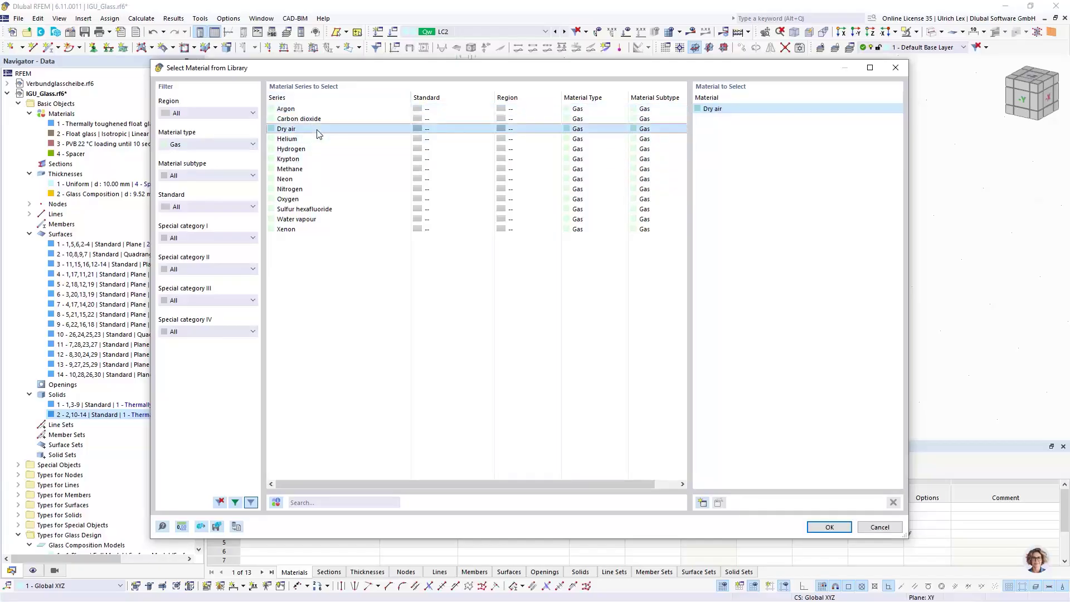
click(817, 528)
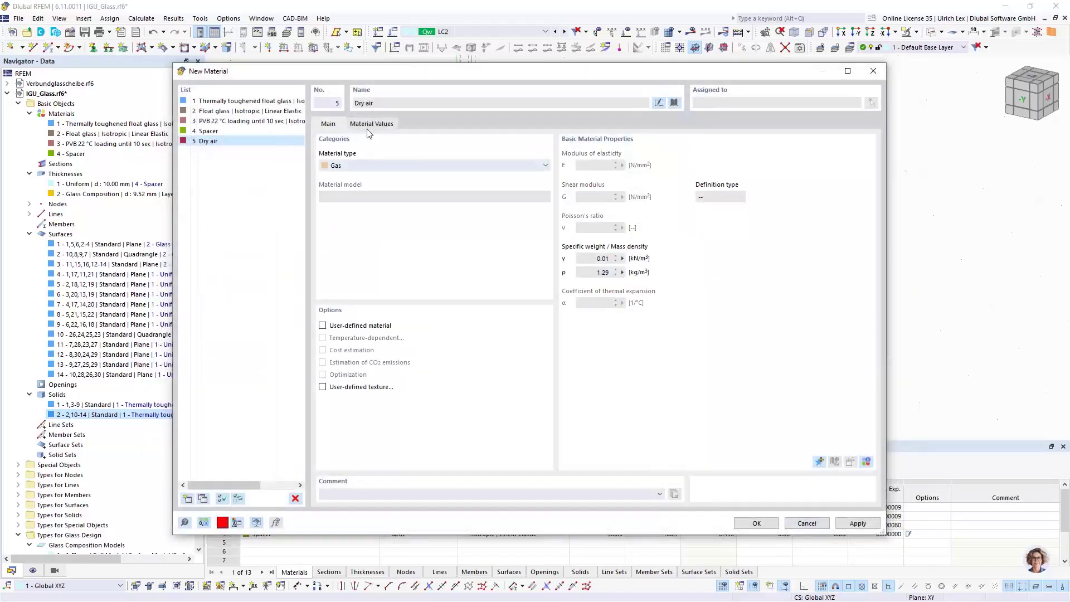
click(756, 523)
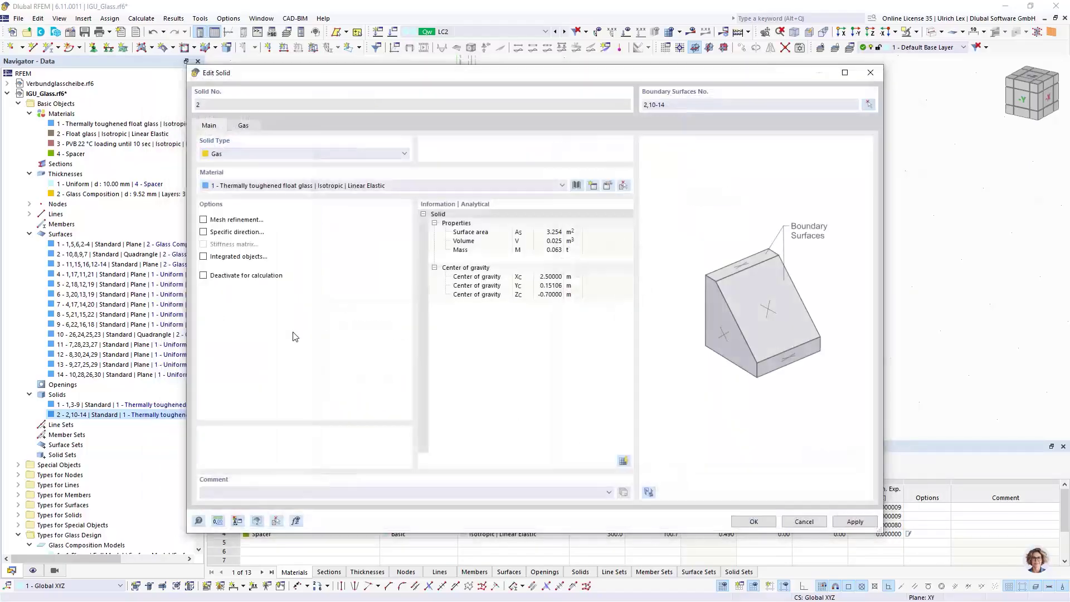
Assign solid 2 a new gas definition with pressure 1.01 bar and temperature 19 °C, and accept the solid's settings
click(243, 126)
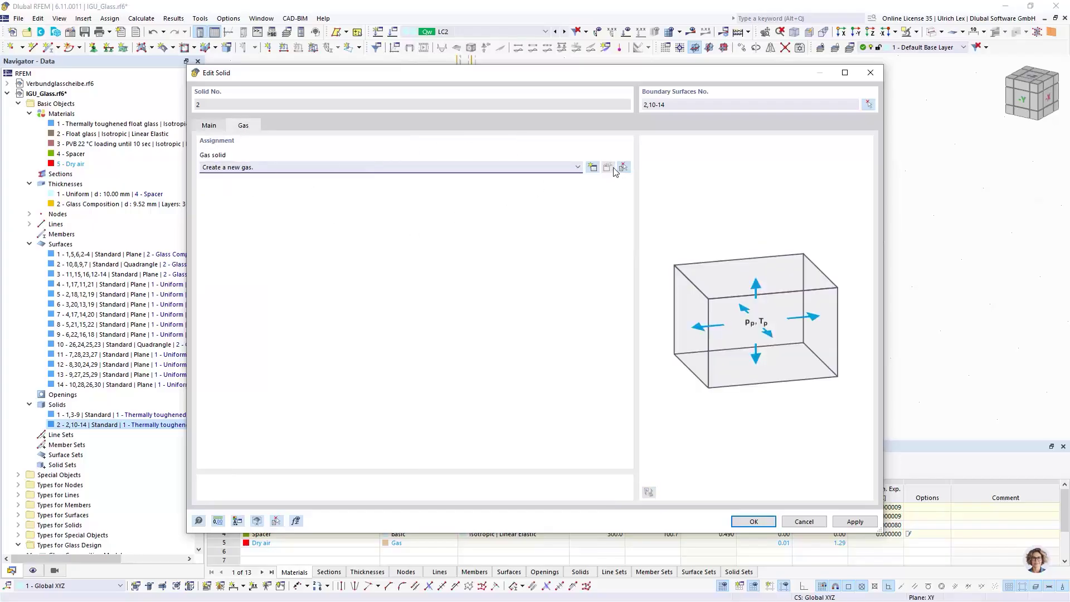
click(593, 168)
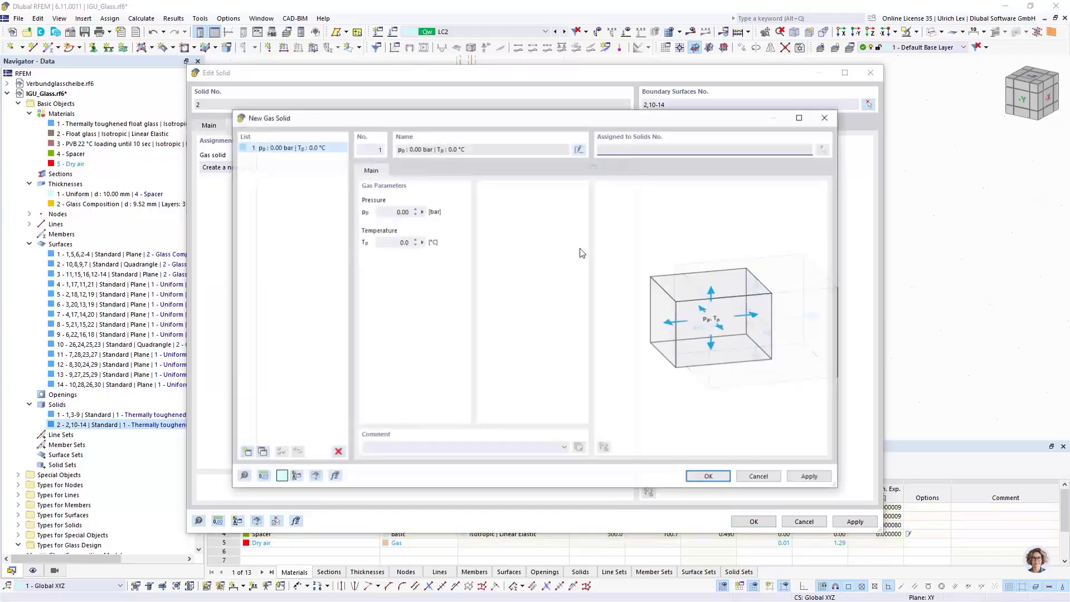
click(392, 211)
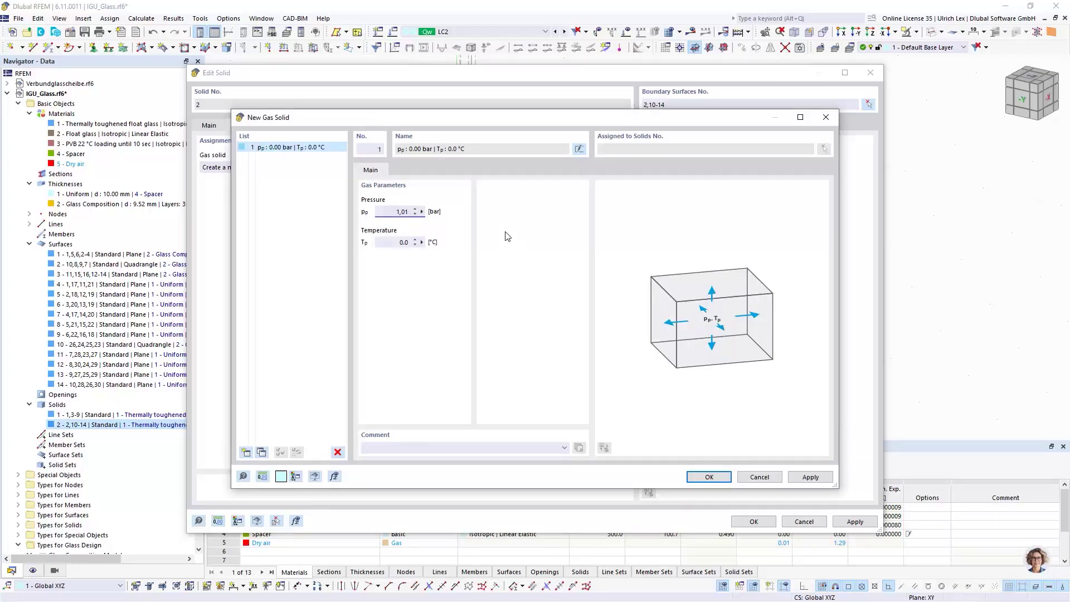
key(Tab)
key(Tab)
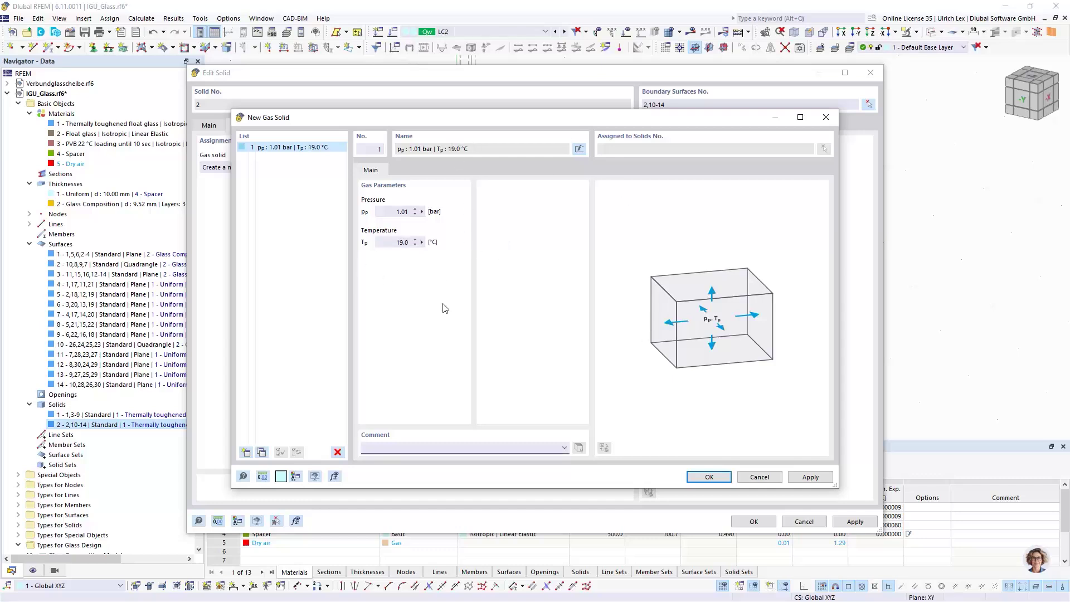
click(709, 478)
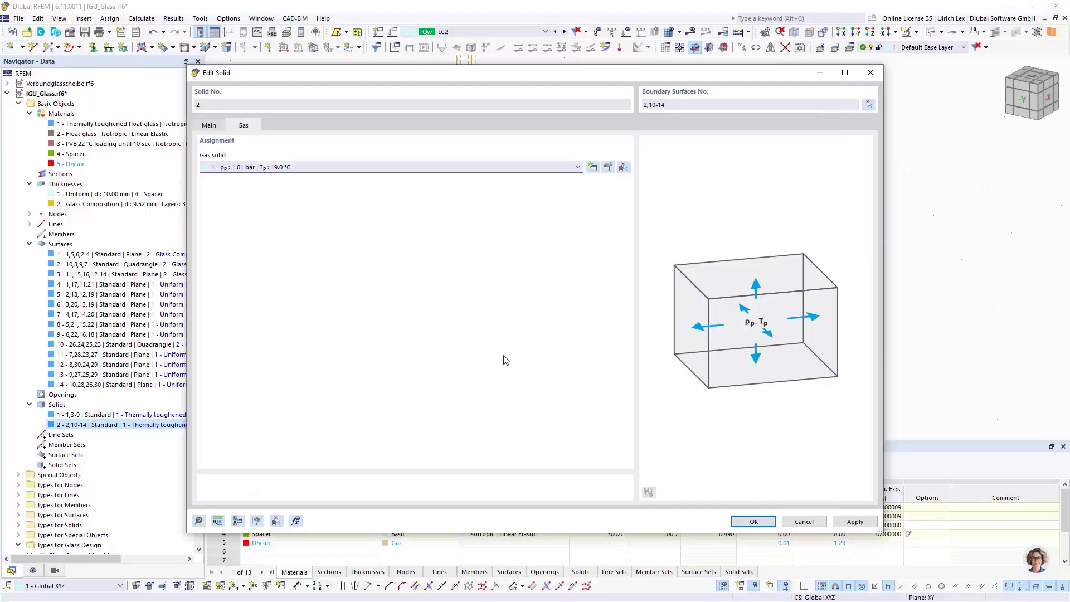
click(769, 524)
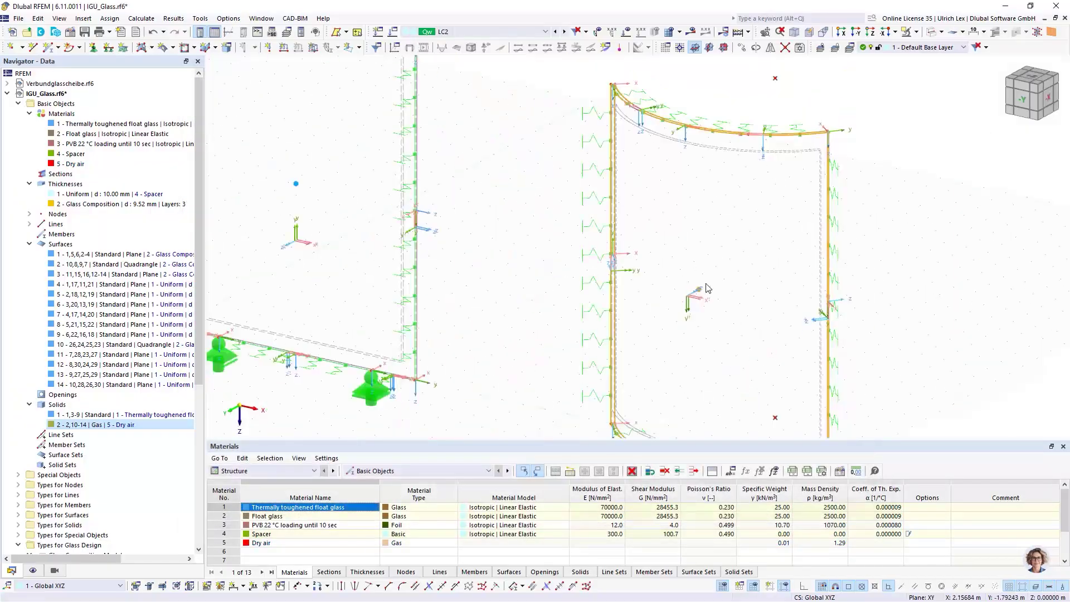
Change the flat unit's cavity, solid 1, to the Gas type with Dry air as its material and accept the settings
double_click(296, 185)
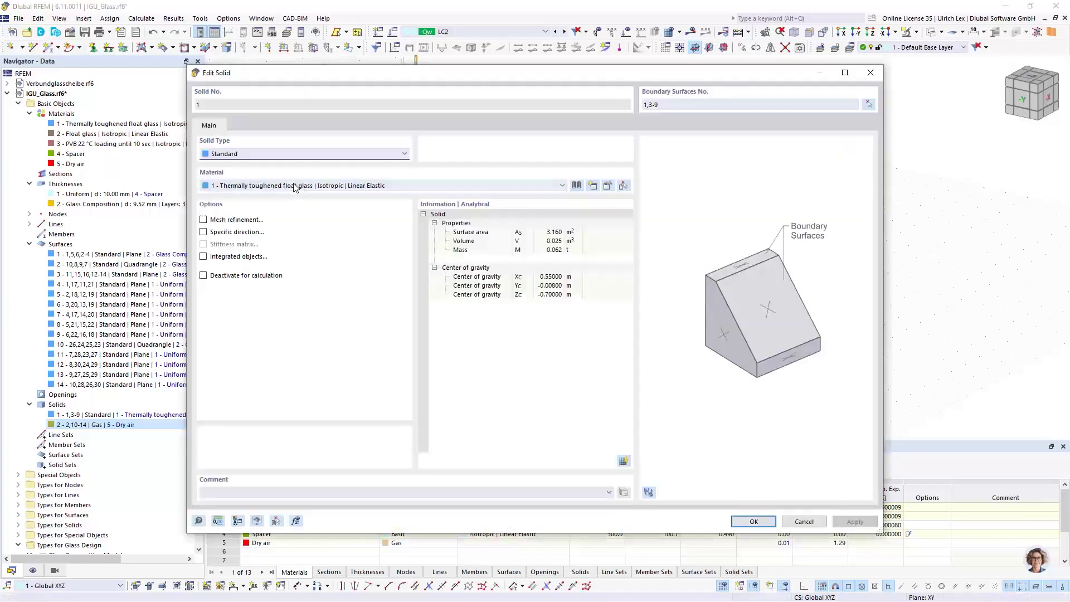
click(282, 154)
click(346, 192)
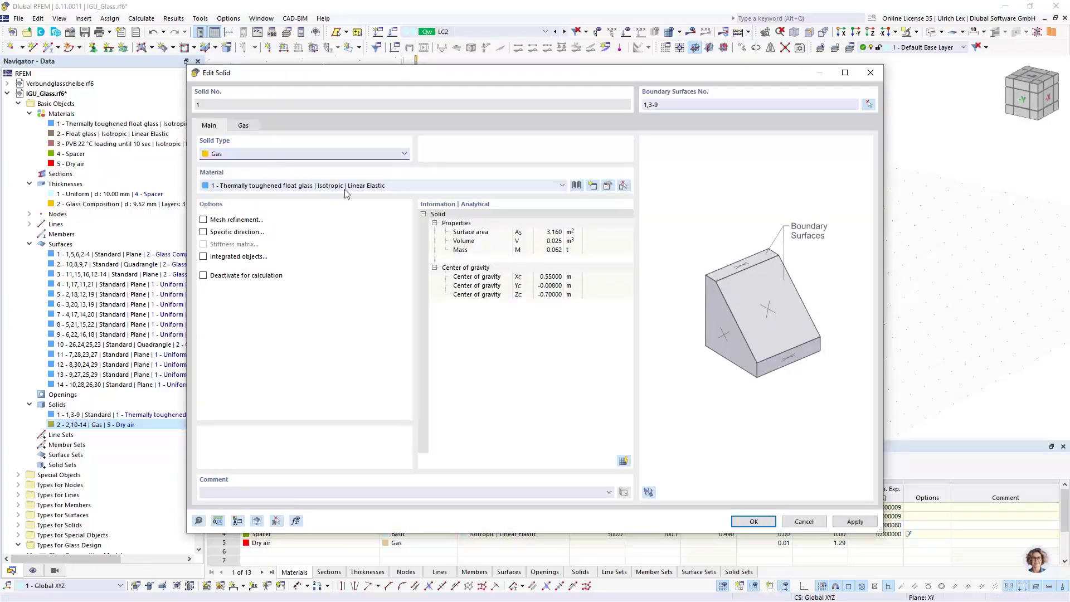
click(347, 188)
click(359, 197)
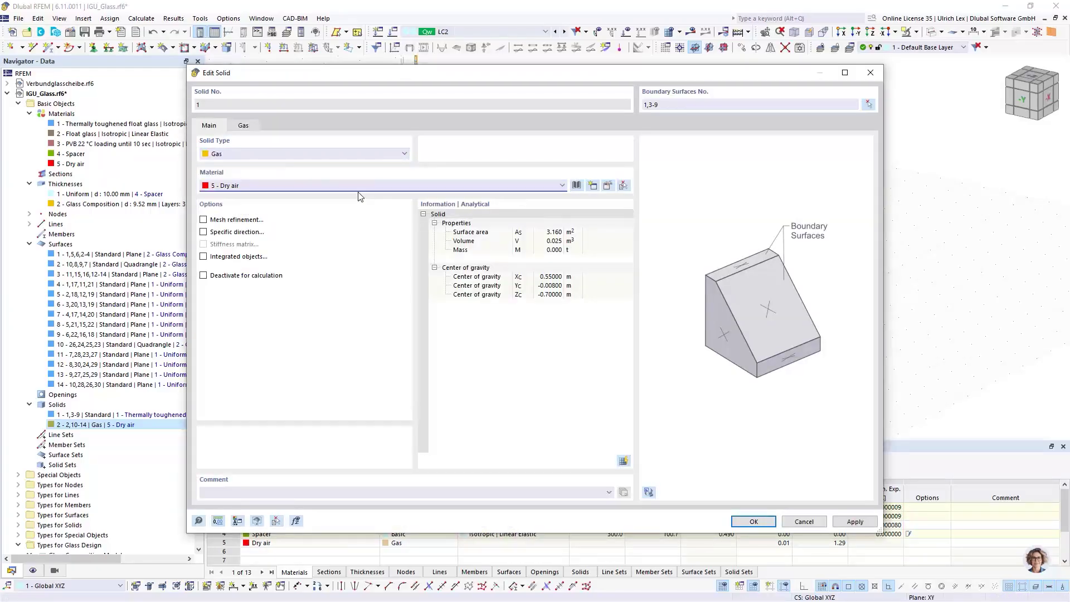
click(245, 126)
click(767, 522)
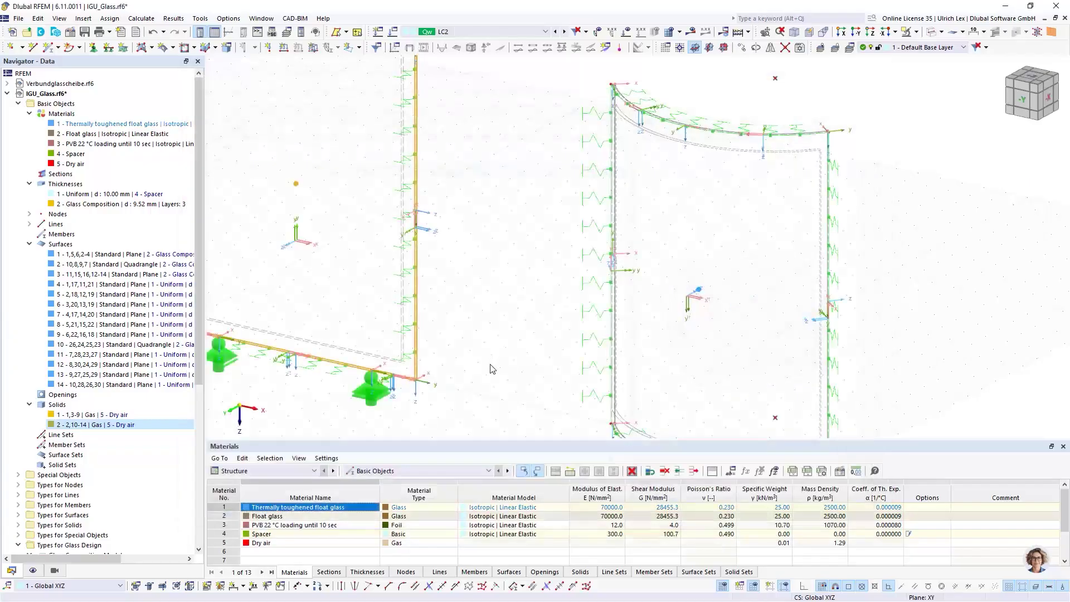
Bring the flat and curved units into view together and save the model
scroll(701, 357, down, 5)
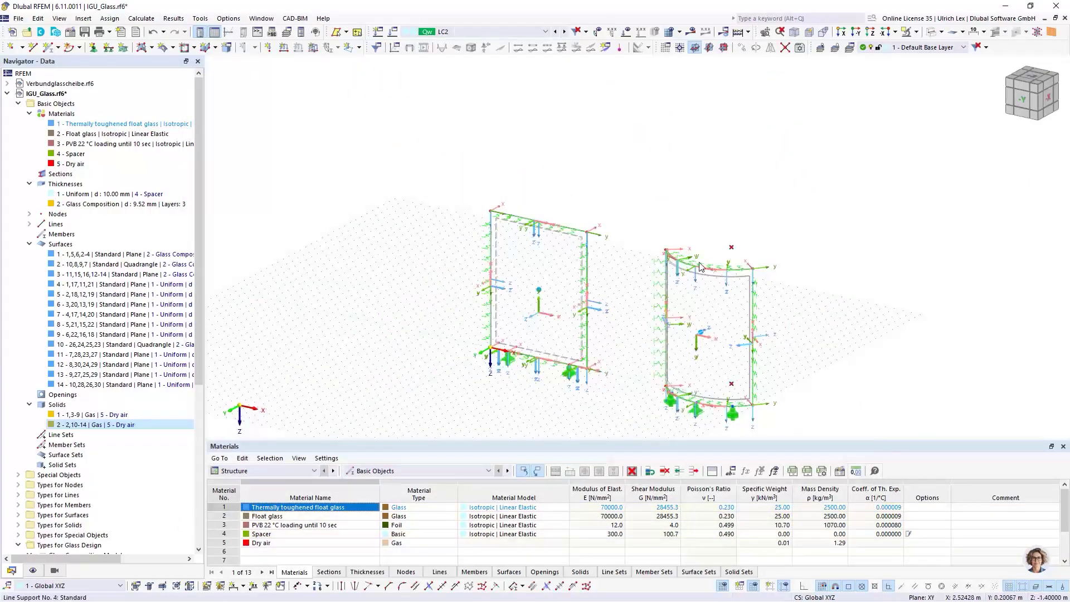
scroll(694, 256, up, 3)
scroll(607, 145, down, 2)
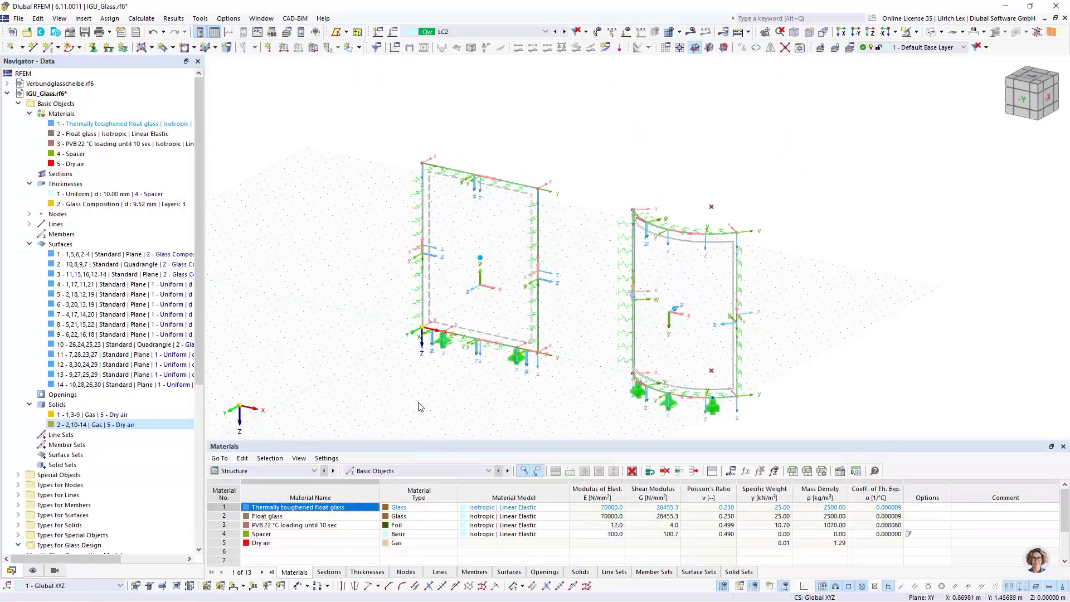
scroll(504, 409, down, 1)
ctrl+middle_drag(505, 410, 523, 409)
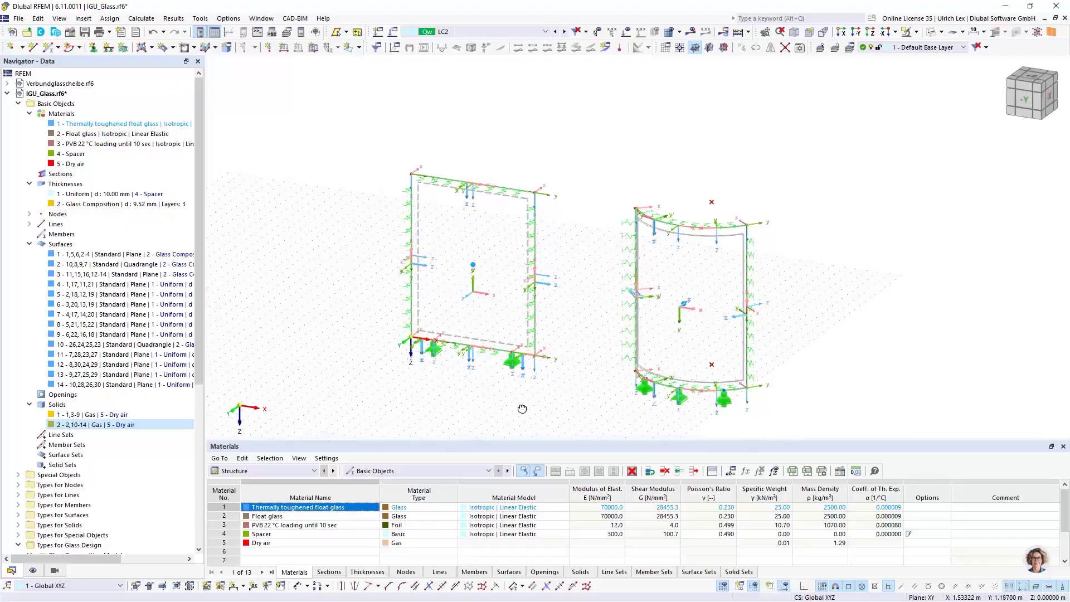
click(84, 33)
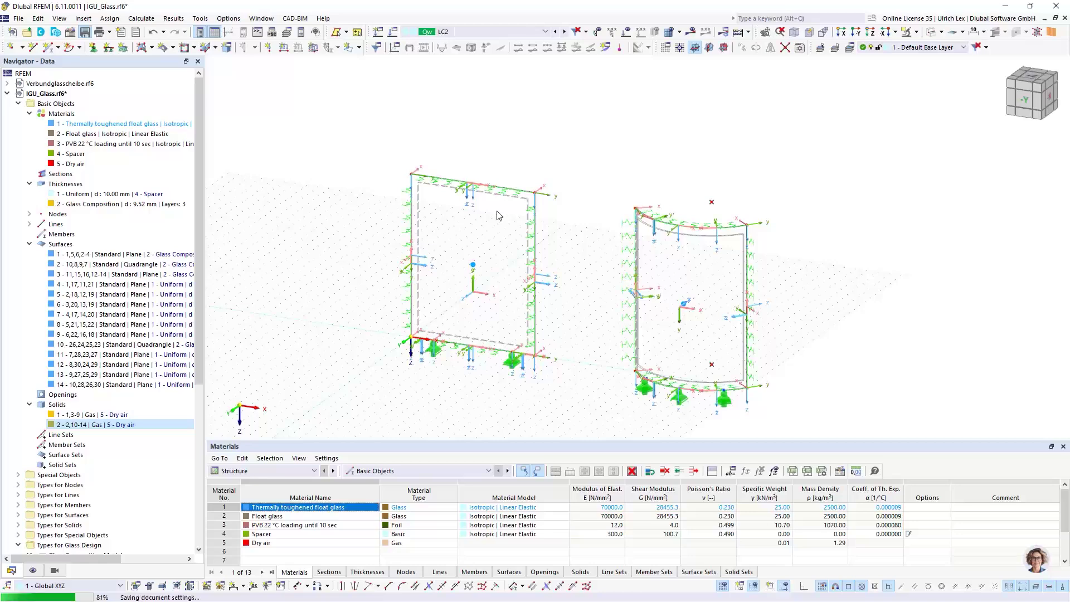
Examine the flat unit's upper corner, where the glass panes meet the spacer edge surfaces and line supports
scroll(504, 229, up, 2)
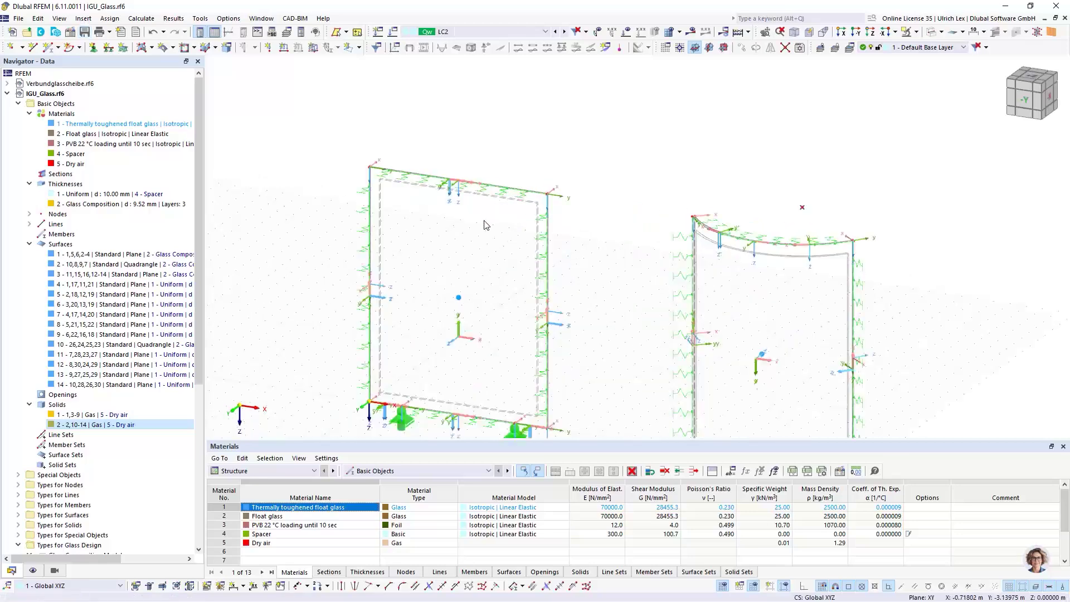
scroll(522, 245, up, 5)
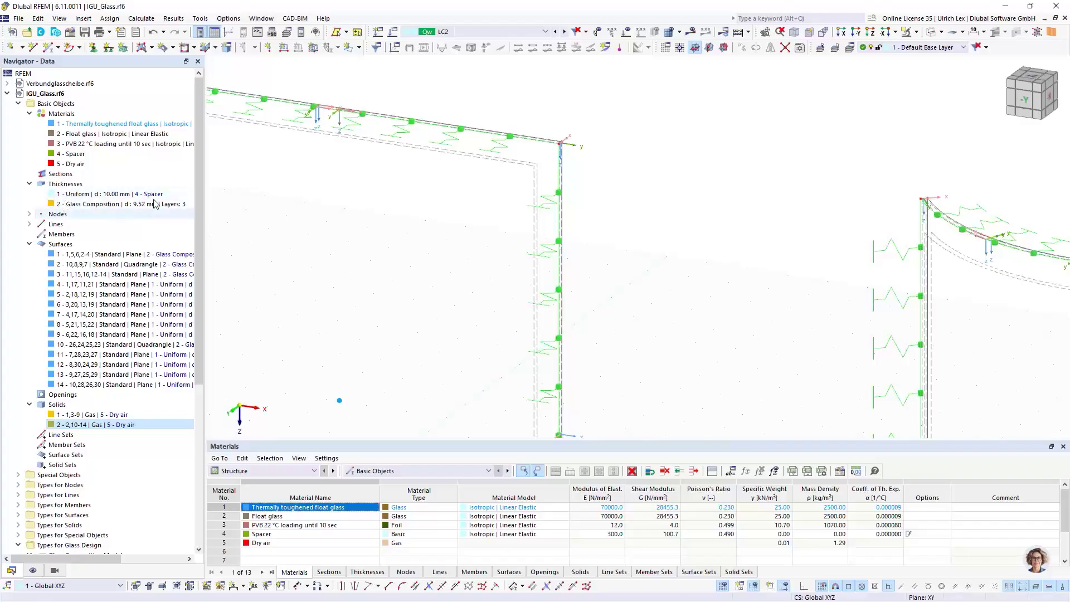
scroll(566, 146, up, 2)
scroll(566, 146, up, 2)
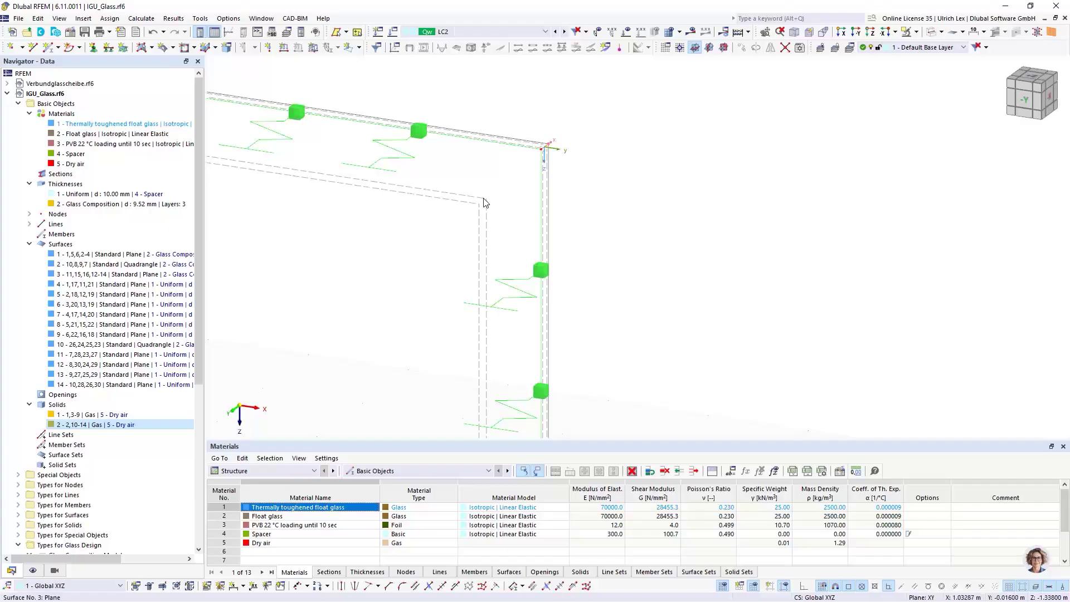
scroll(547, 139, up, 3)
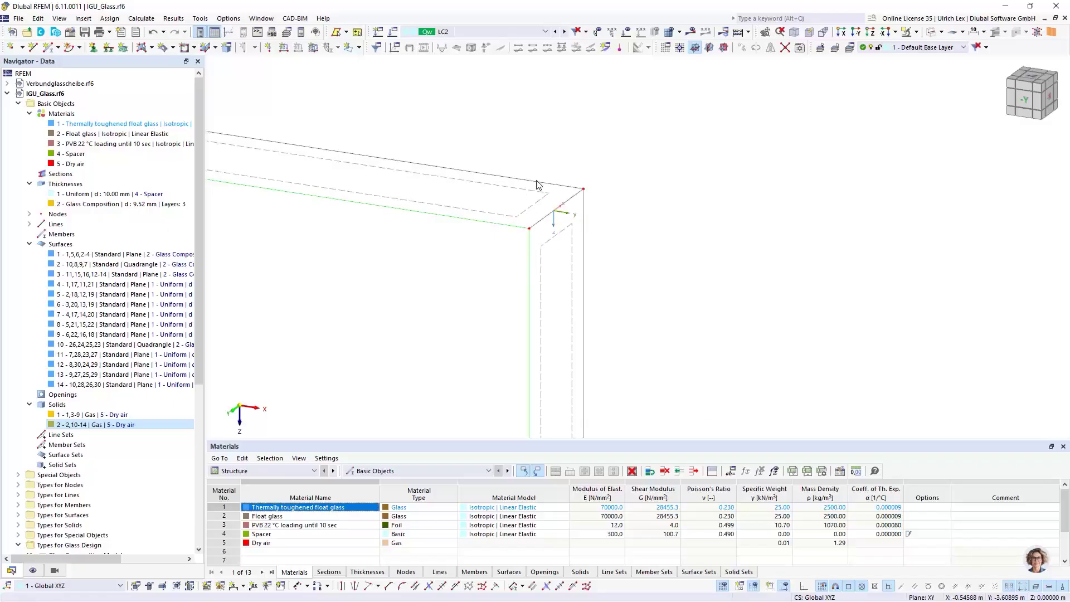
scroll(575, 125, down, 5)
scroll(661, 188, down, 2)
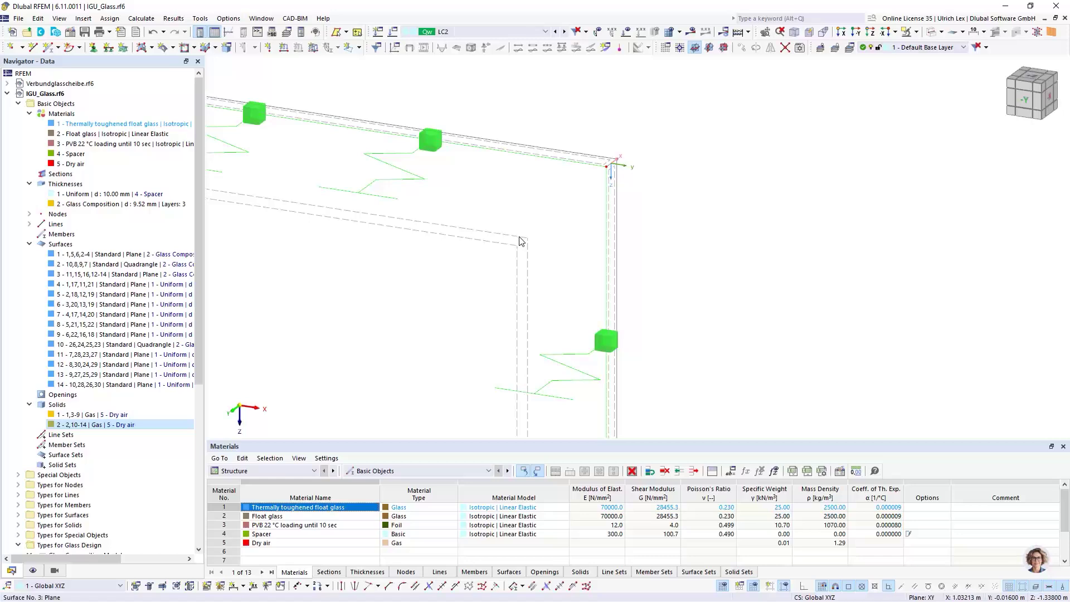
scroll(586, 139, down, 6)
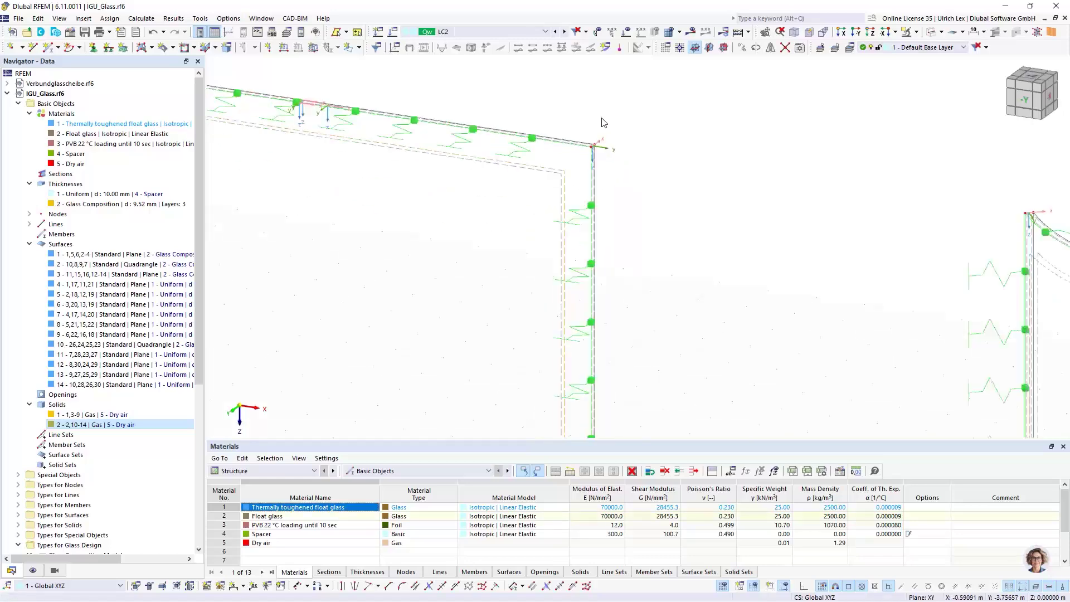
Copy the flat unit's nodal support near the origin to node 20 on the rear pane, at X 0.2 m, Y -0.016 m
scroll(575, 314, up, 8)
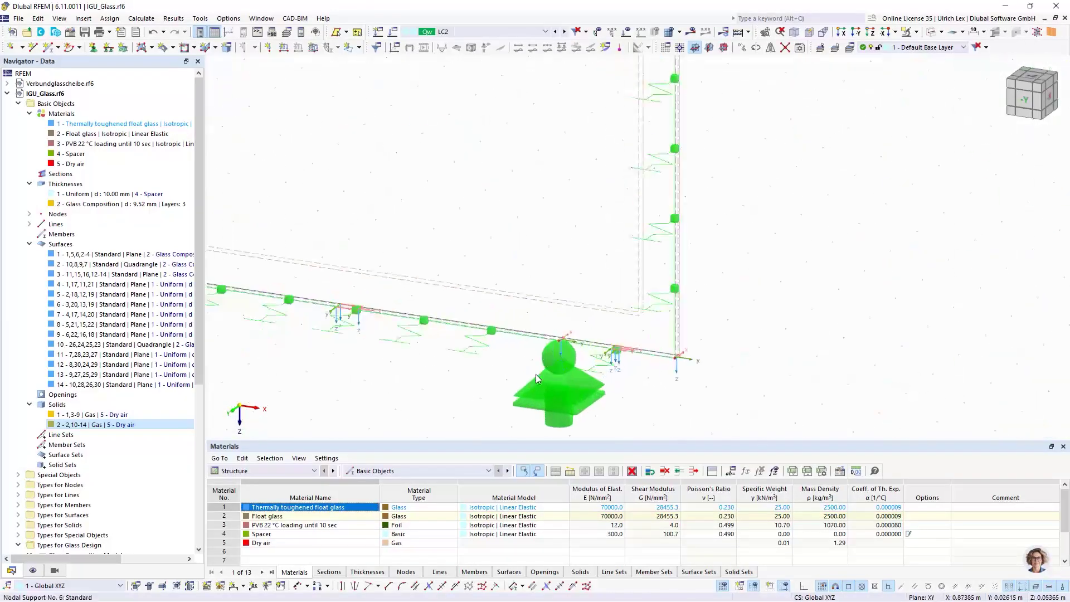
scroll(614, 367, down, 3)
scroll(337, 337, up, 1)
scroll(338, 341, up, 4)
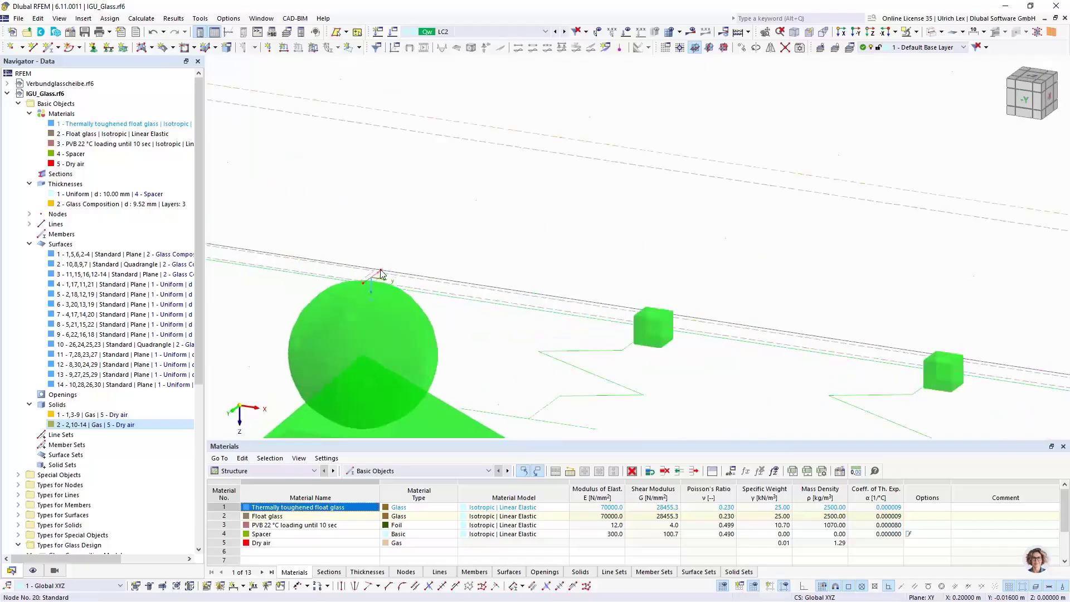
scroll(435, 257, up, 2)
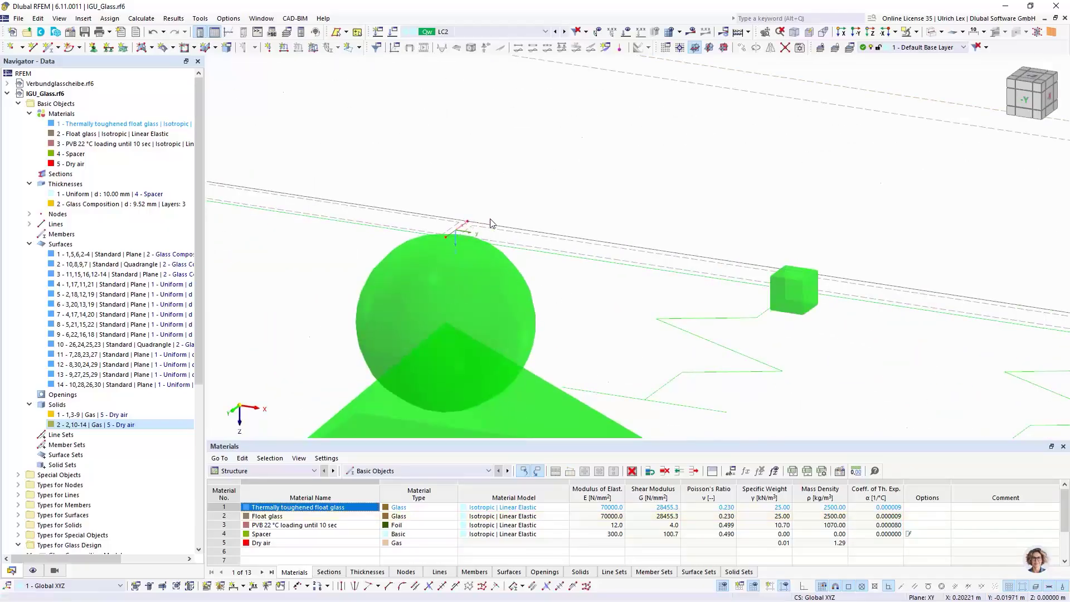
scroll(551, 343, down, 2)
scroll(549, 343, down, 2)
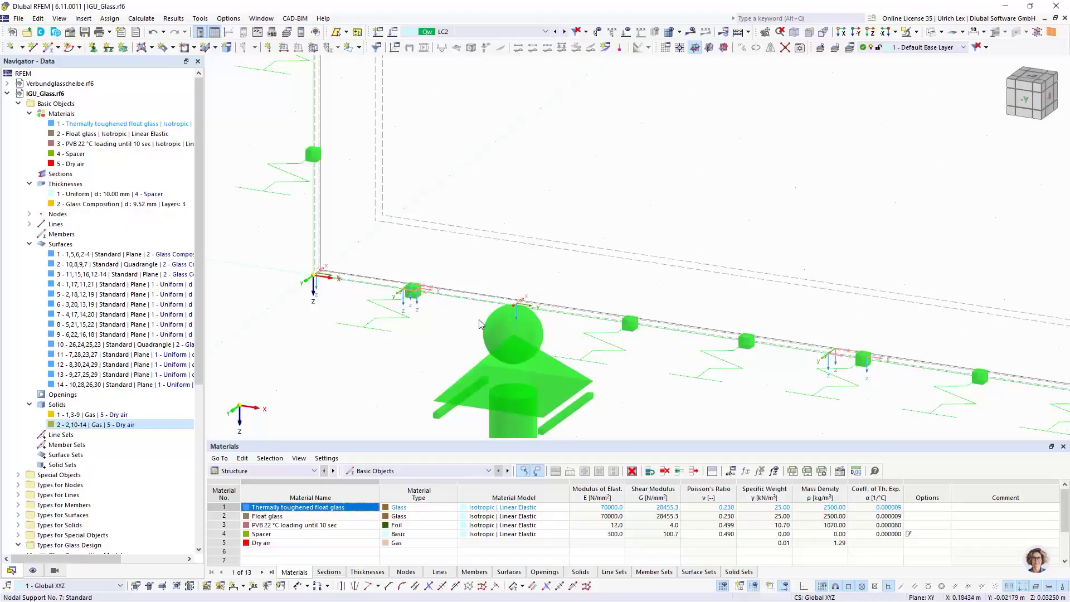
scroll(556, 319, up, 3)
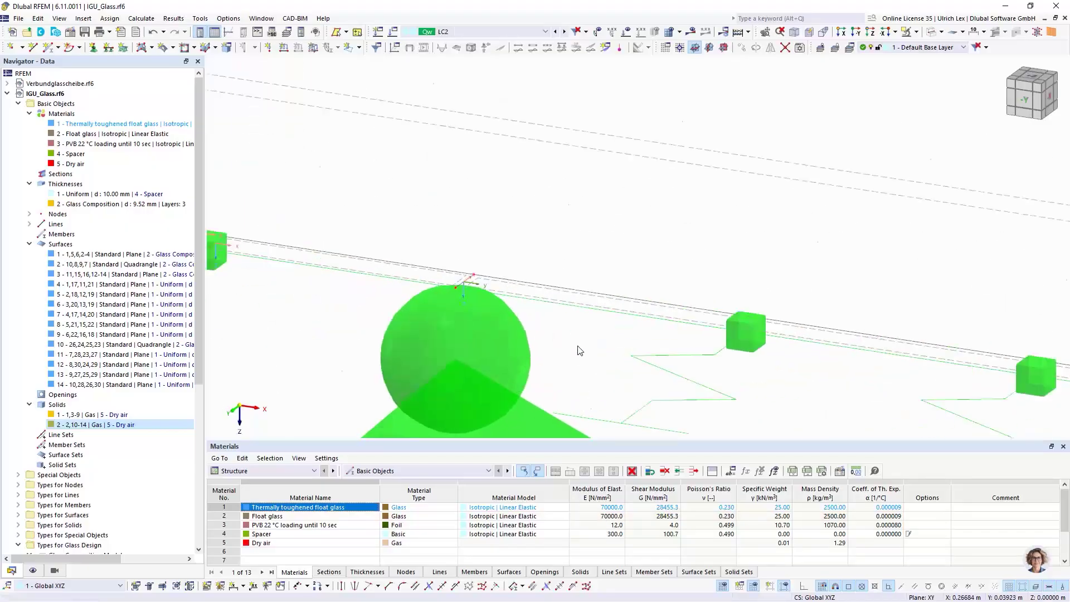
drag(478, 265, 475, 273)
Copy the flat unit's other lower nodal support to the rear pane's node at X 0.9 m, Y -0.016 m
scroll(341, 201, down, 3)
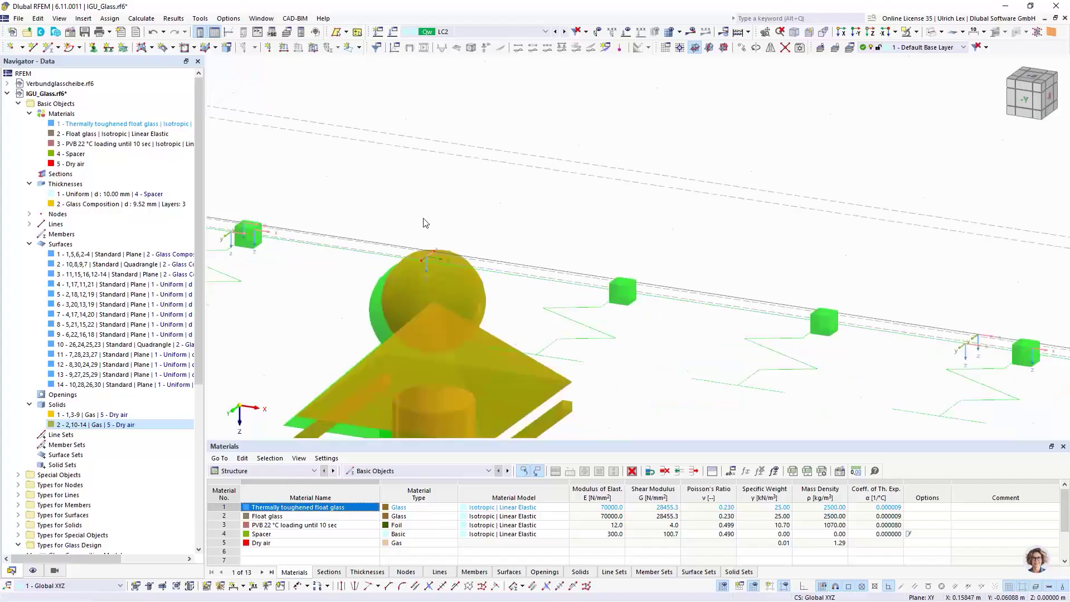
scroll(777, 347, up, 3)
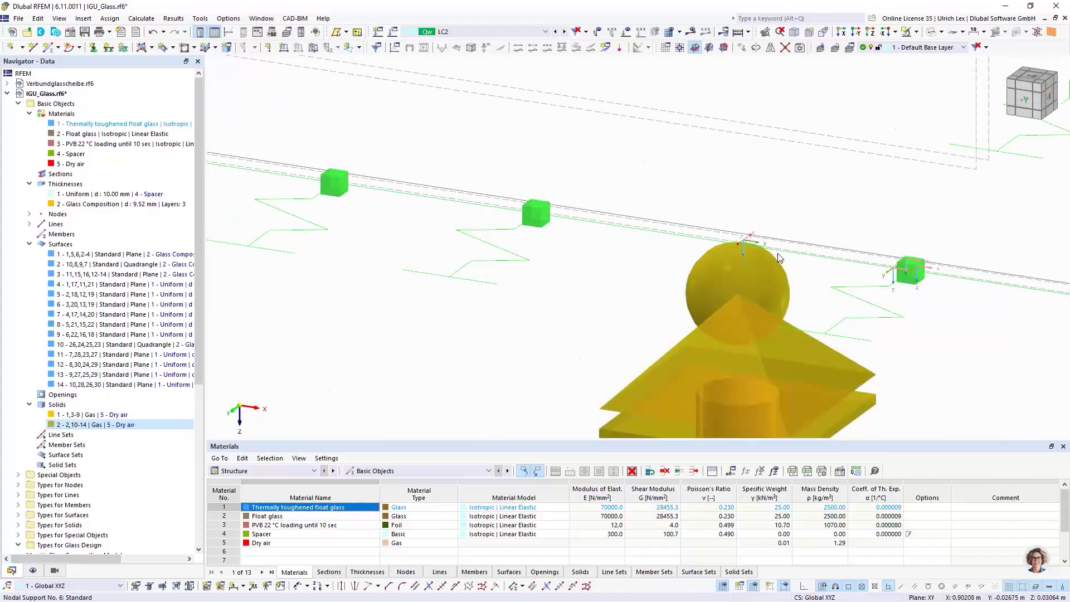
drag(757, 238, 753, 236)
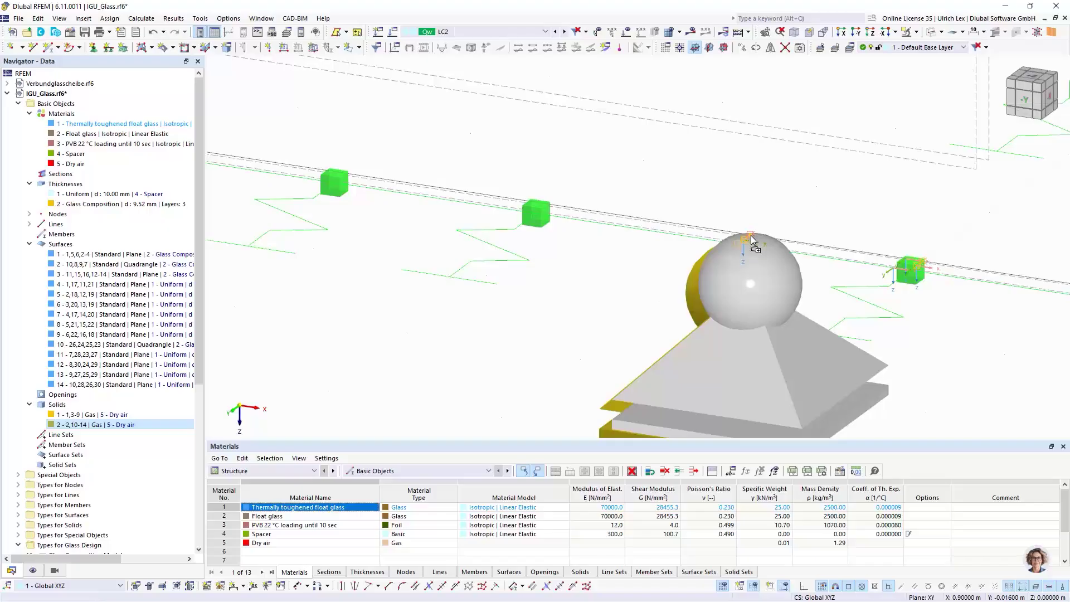
scroll(619, 345, down, 1)
scroll(625, 354, up, 1)
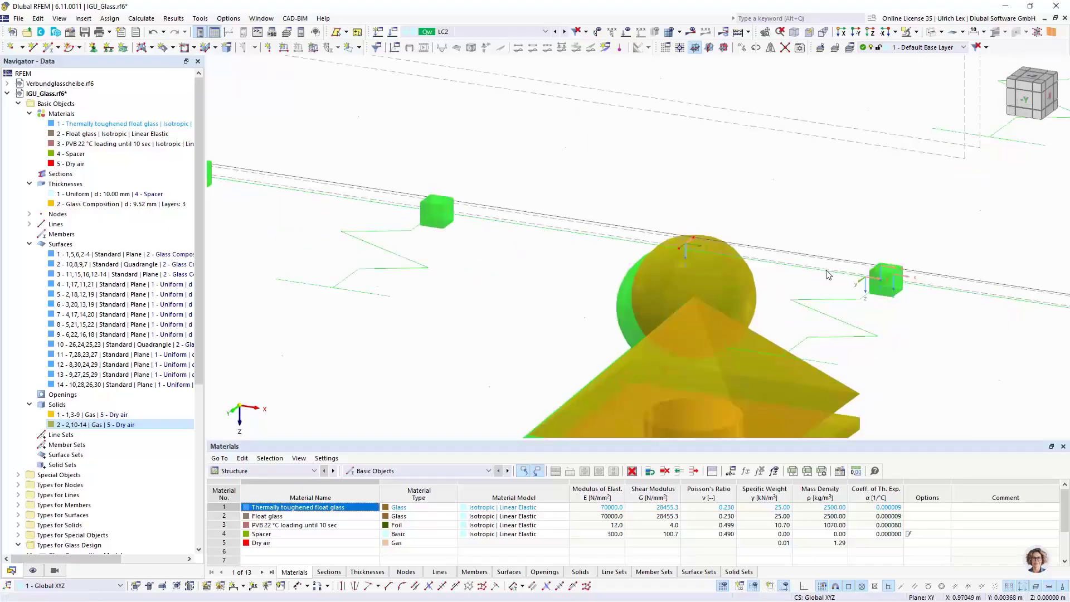
Assign line support 3 to lines 11-16 around the flat unit's rear pane
scroll(836, 246, up, 2)
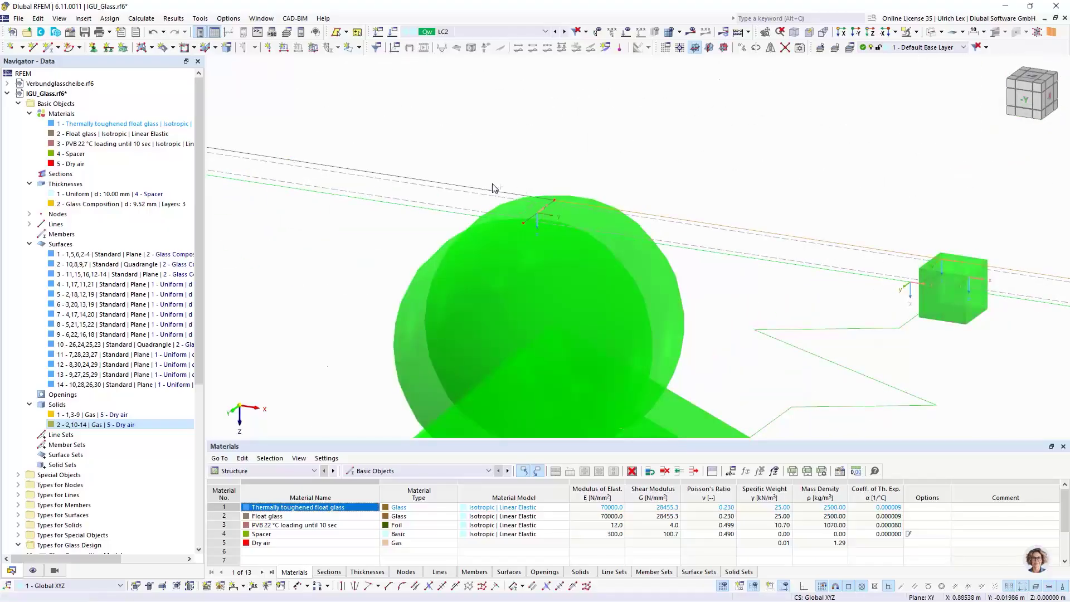
scroll(902, 375, down, 3)
scroll(552, 287, down, 2)
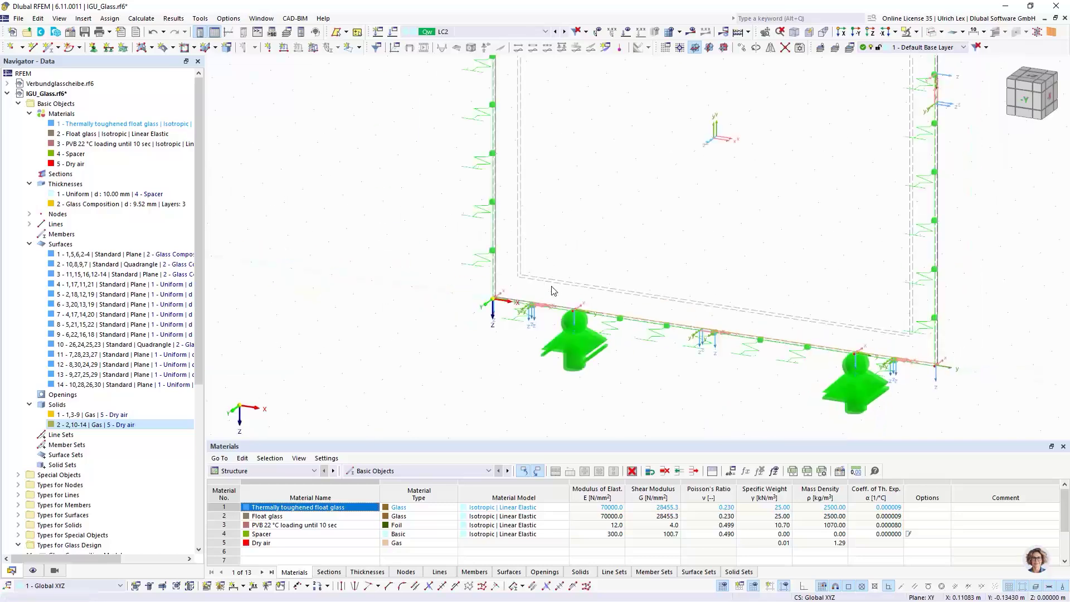
scroll(385, 306, up, 4)
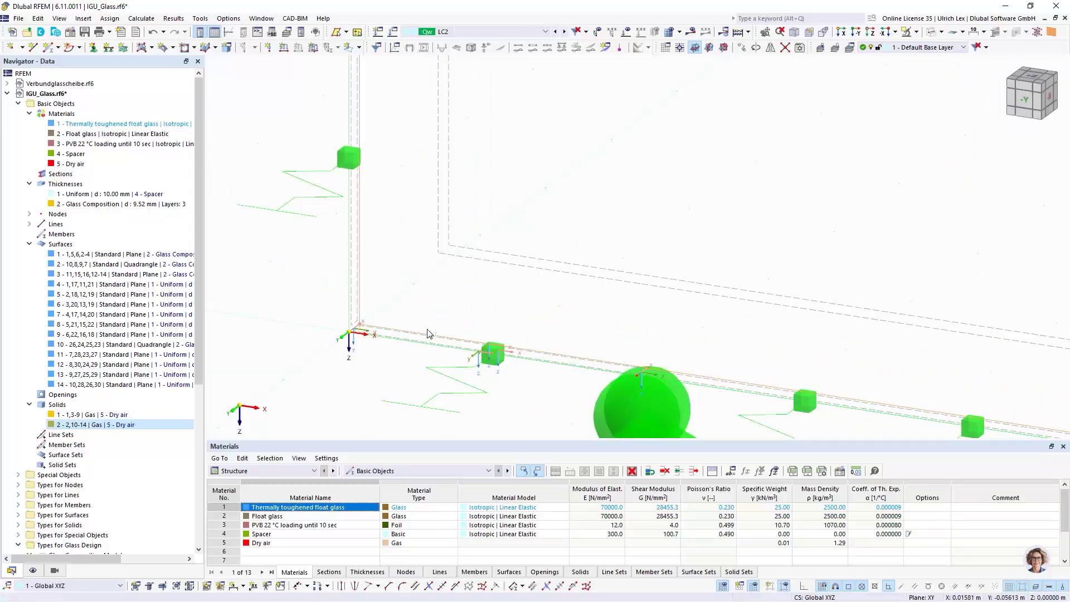
scroll(430, 332, down, 3)
scroll(473, 169, up, 4)
scroll(473, 169, up, 3)
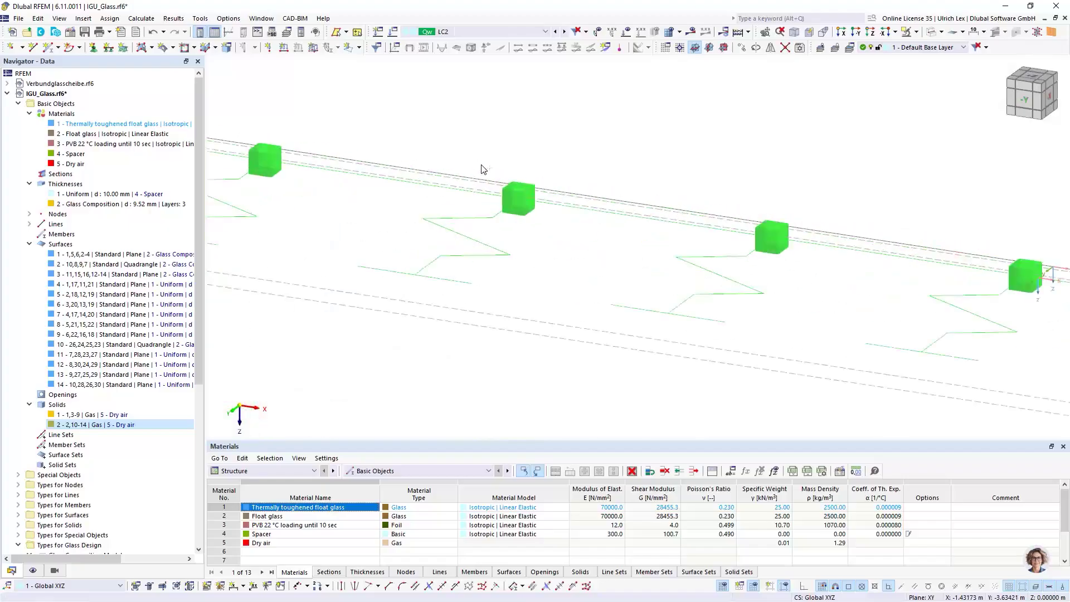
scroll(430, 149, down, 3)
scroll(698, 188, down, 3)
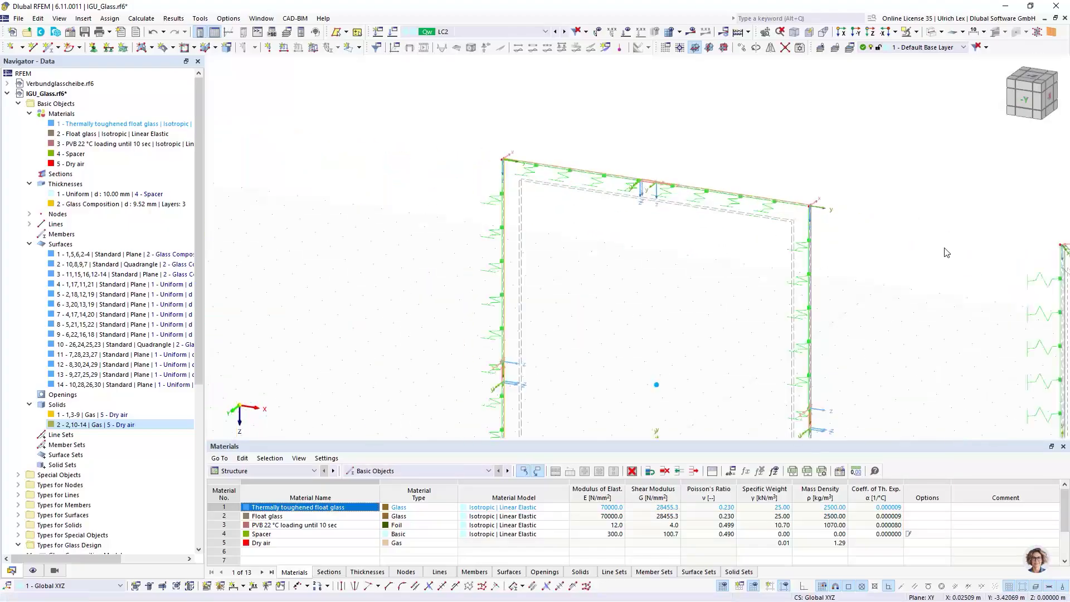
scroll(598, 170, up, 5)
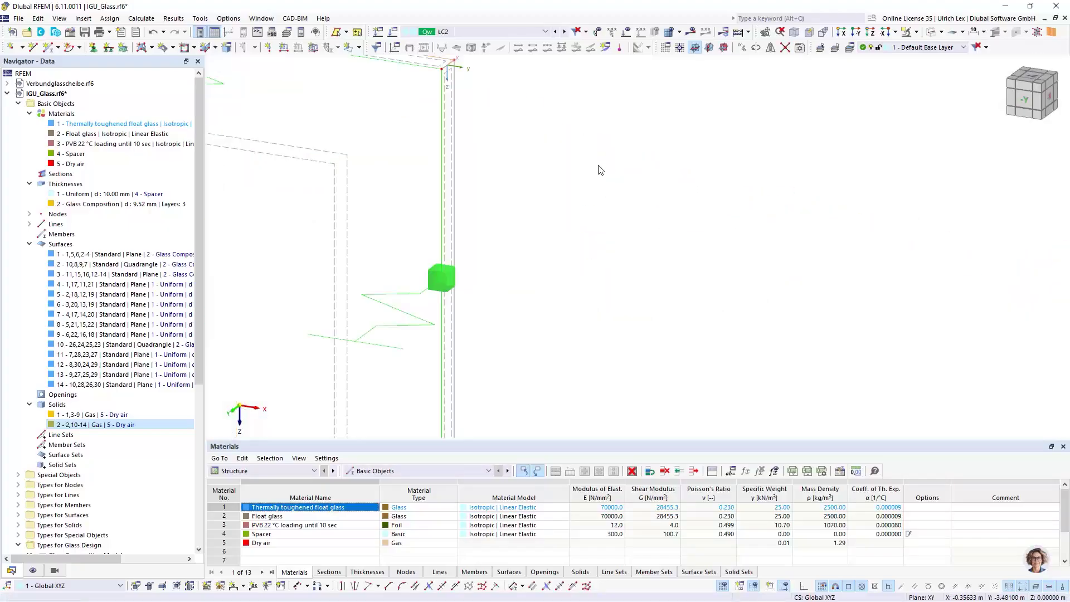
double_click(454, 169)
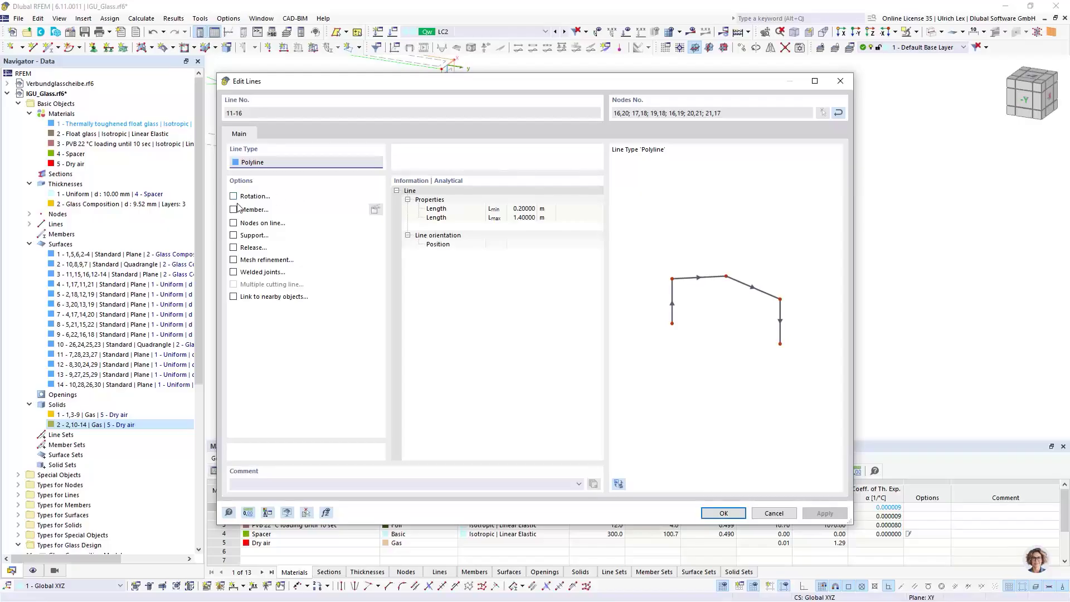
click(233, 236)
click(272, 134)
click(305, 177)
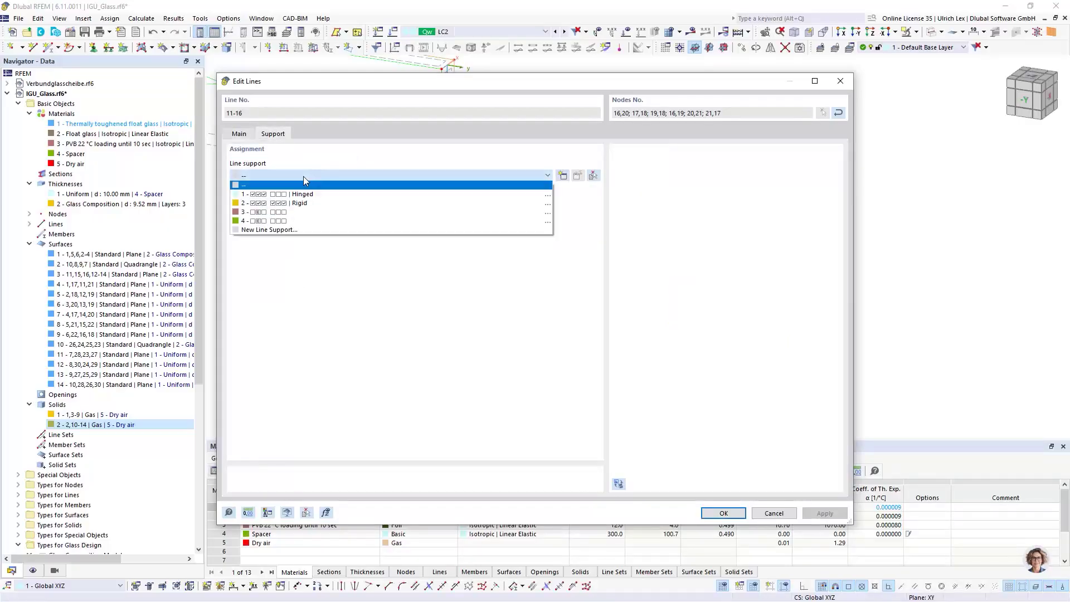
click(276, 213)
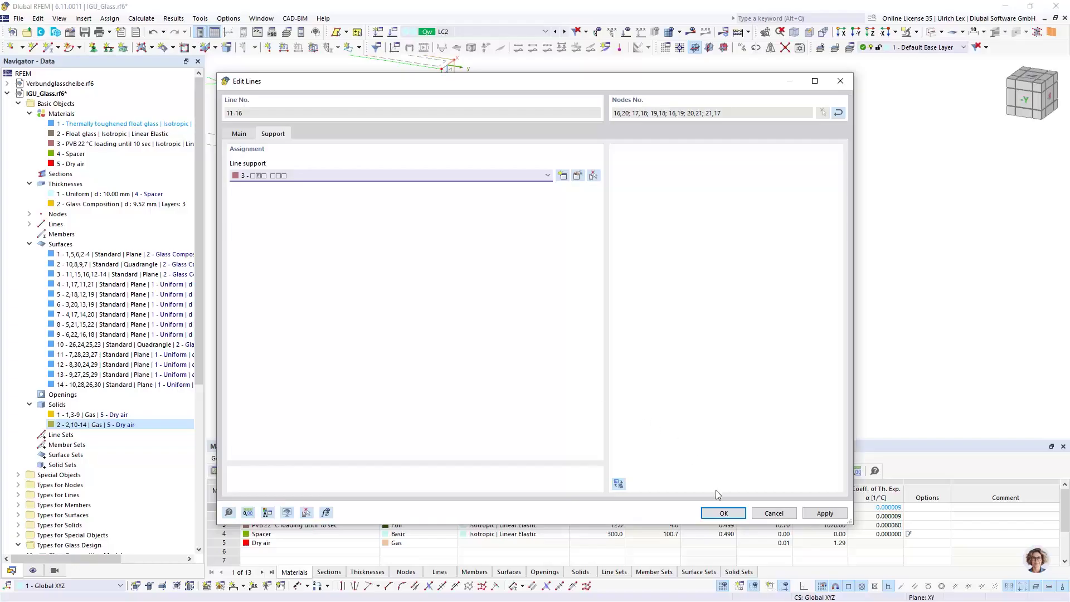
click(723, 514)
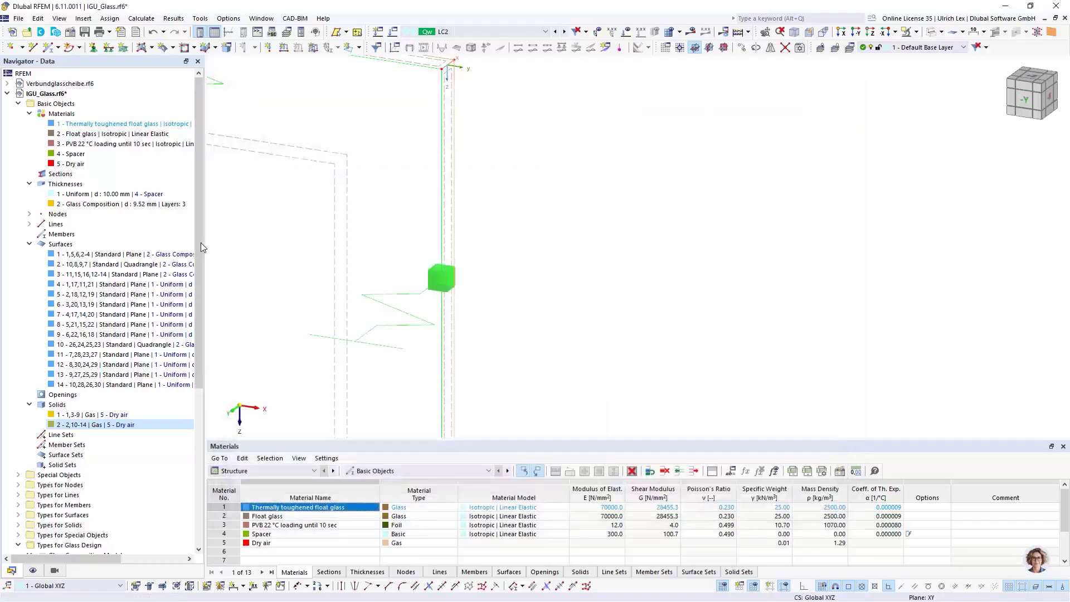
Assign line support 4 to lines 23-26 around the curved unit's rear pane
scroll(578, 236, down, 5)
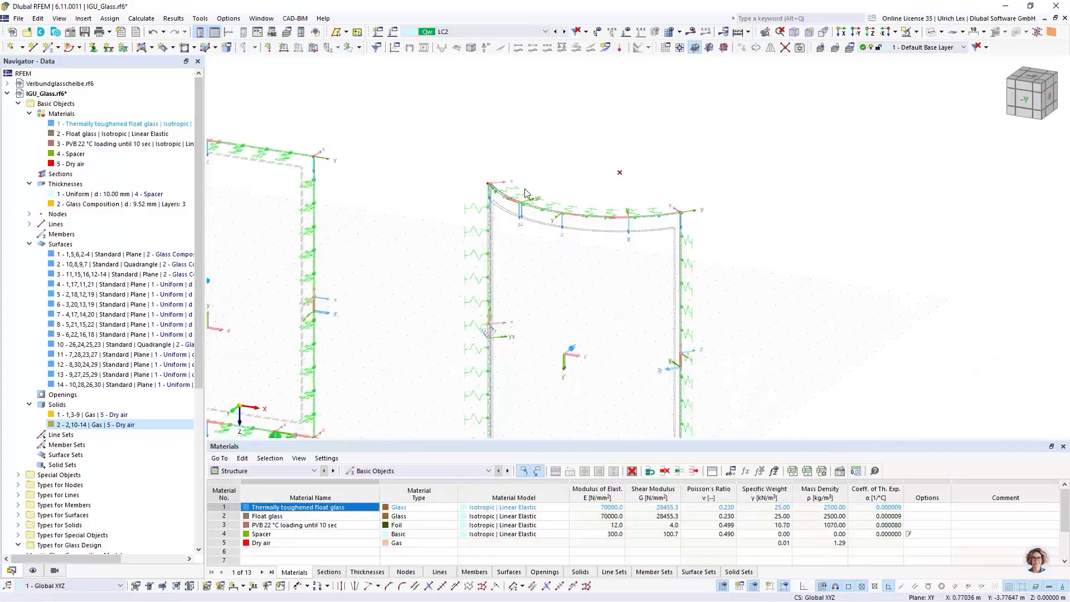
scroll(525, 193, up, 5)
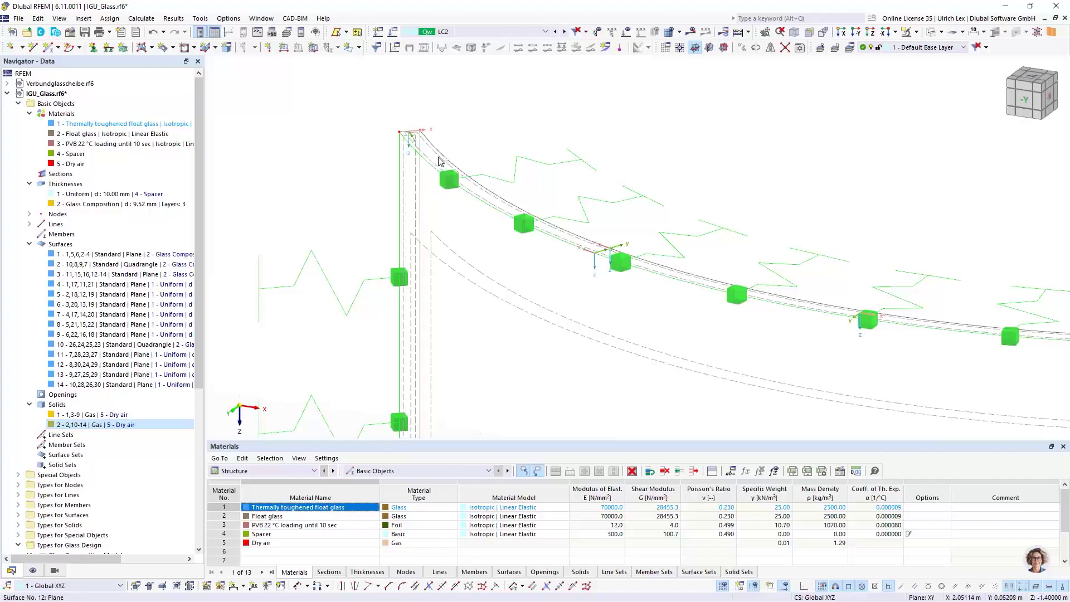
scroll(439, 161, down, 5)
scroll(615, 161, up, 4)
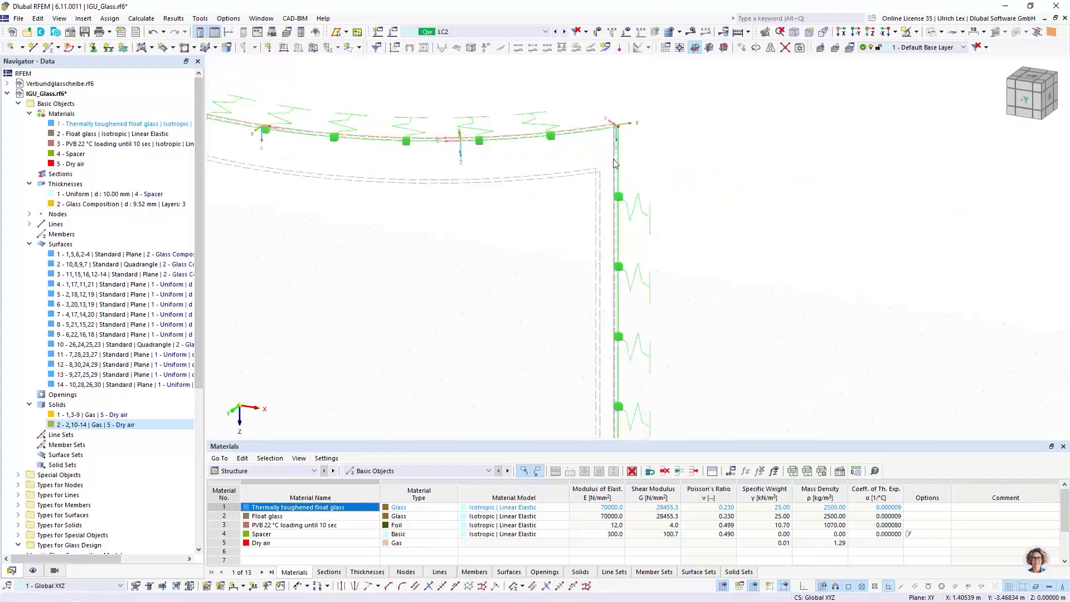
scroll(613, 159, up, 3)
scroll(651, 147, down, 5)
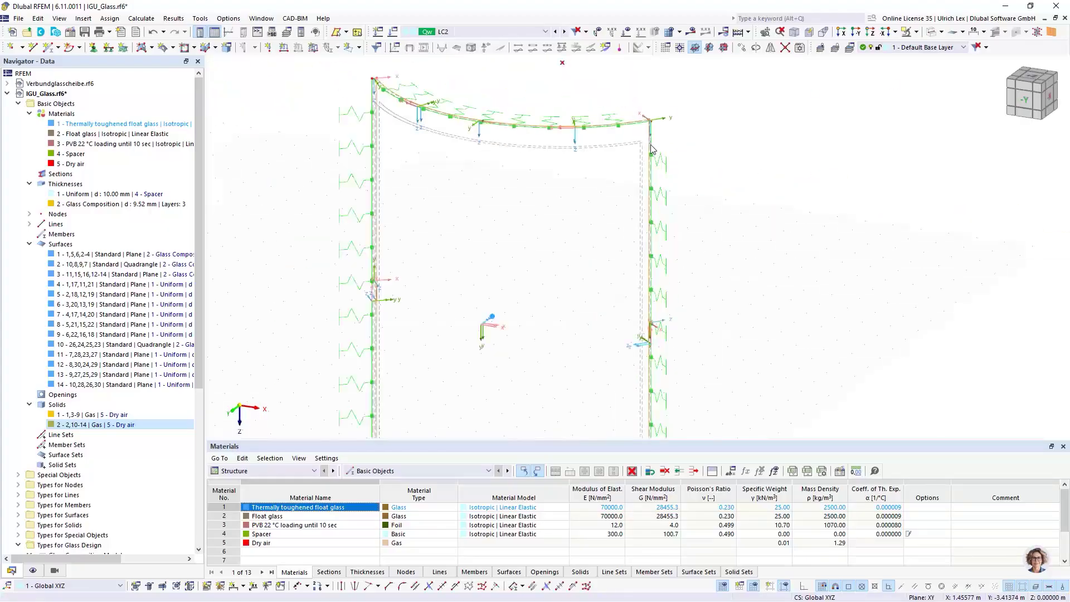
scroll(652, 150, down, 3)
scroll(709, 369, up, 6)
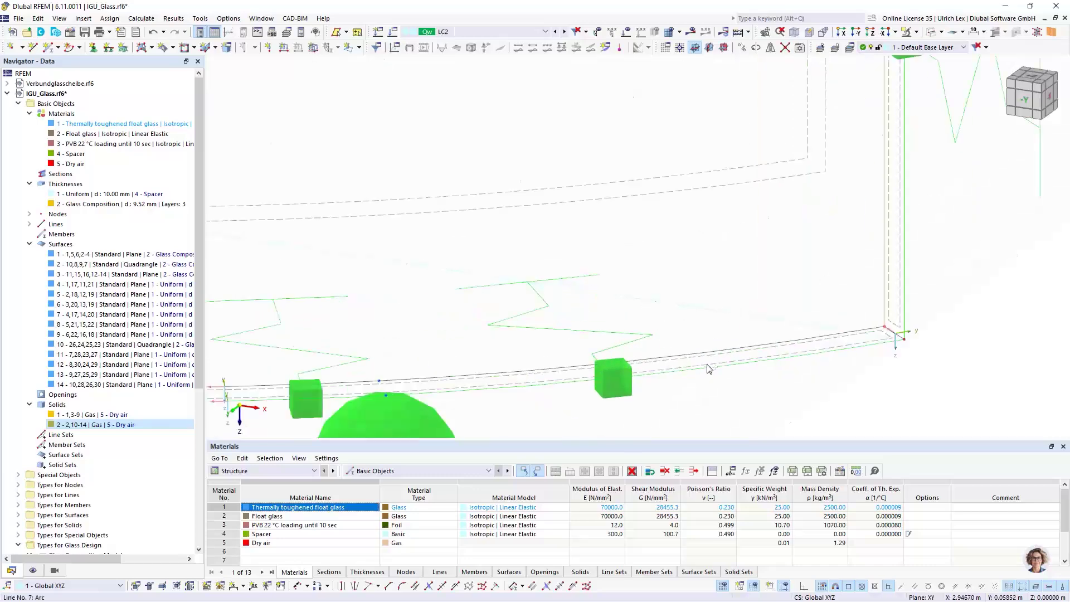
double_click(715, 356)
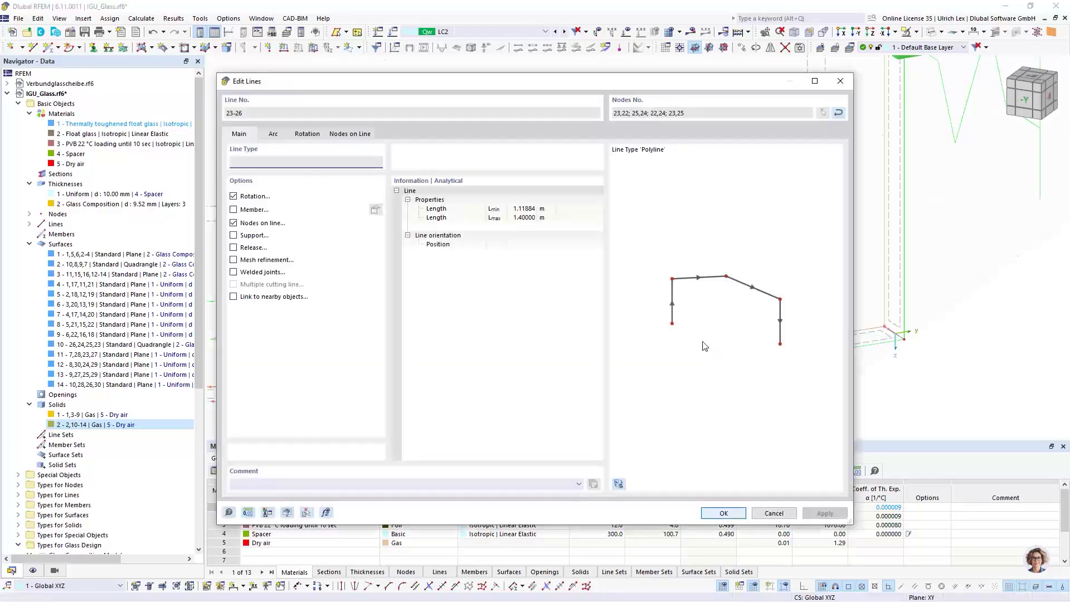
click(233, 235)
click(337, 134)
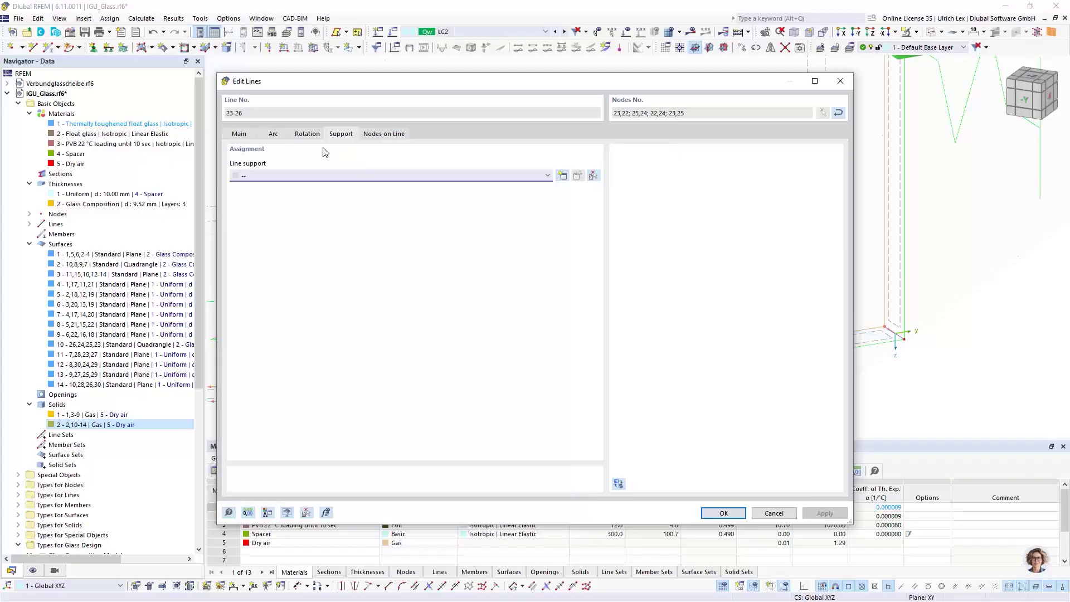
click(288, 178)
click(311, 215)
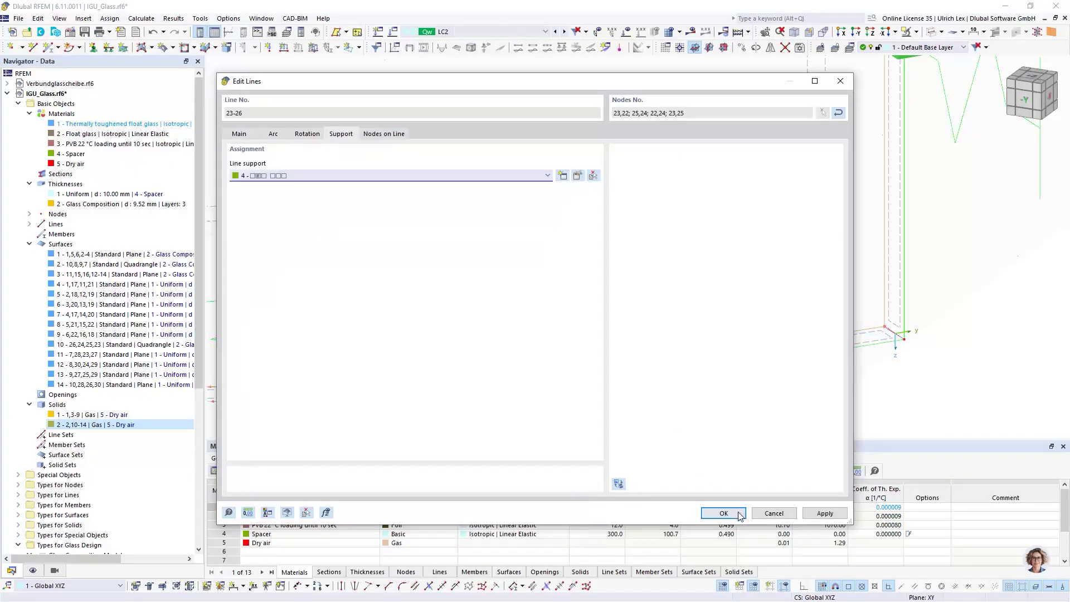
key(Return)
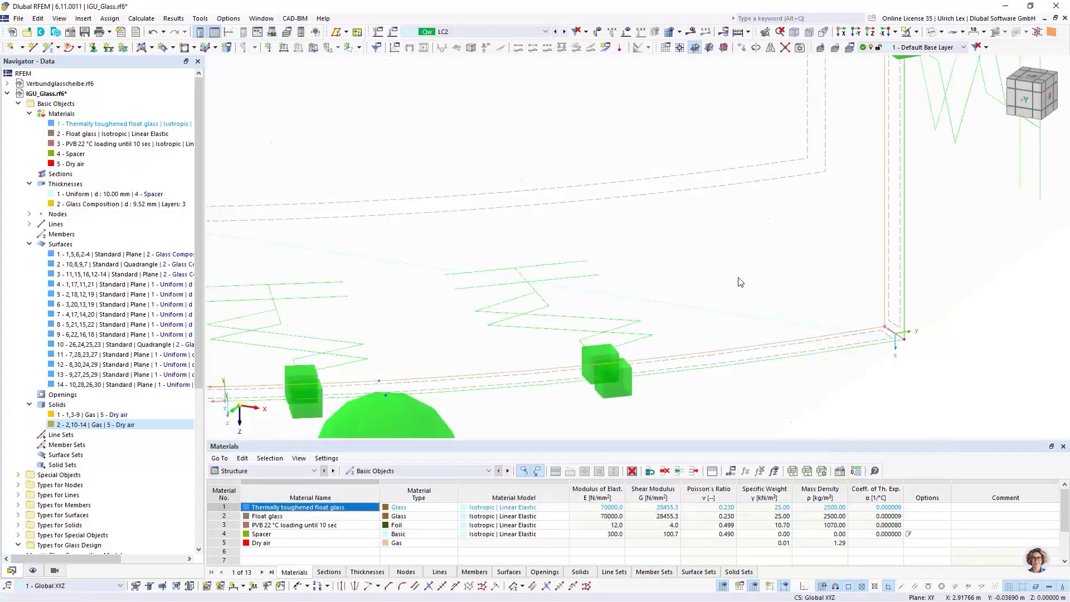
Copy the curved unit's lower nodal supports to the rear pane's matching nodes, including X 2.5 m, Y 0.224 m and X 2.844 m, Y 0.121 m
scroll(764, 283, up, 5)
scroll(463, 307, up, 6)
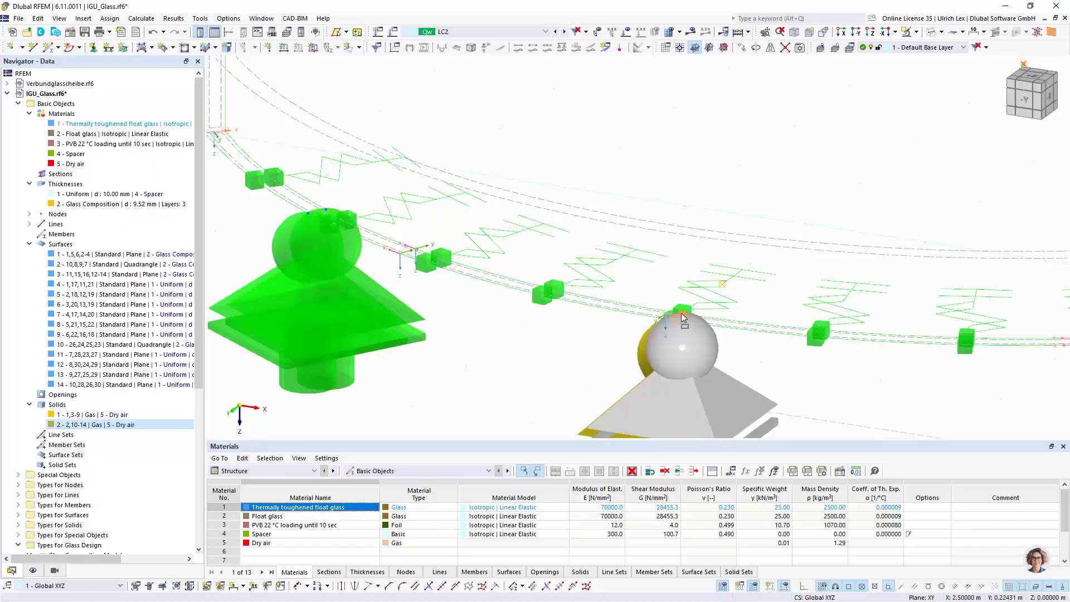
scroll(442, 323, down, 5)
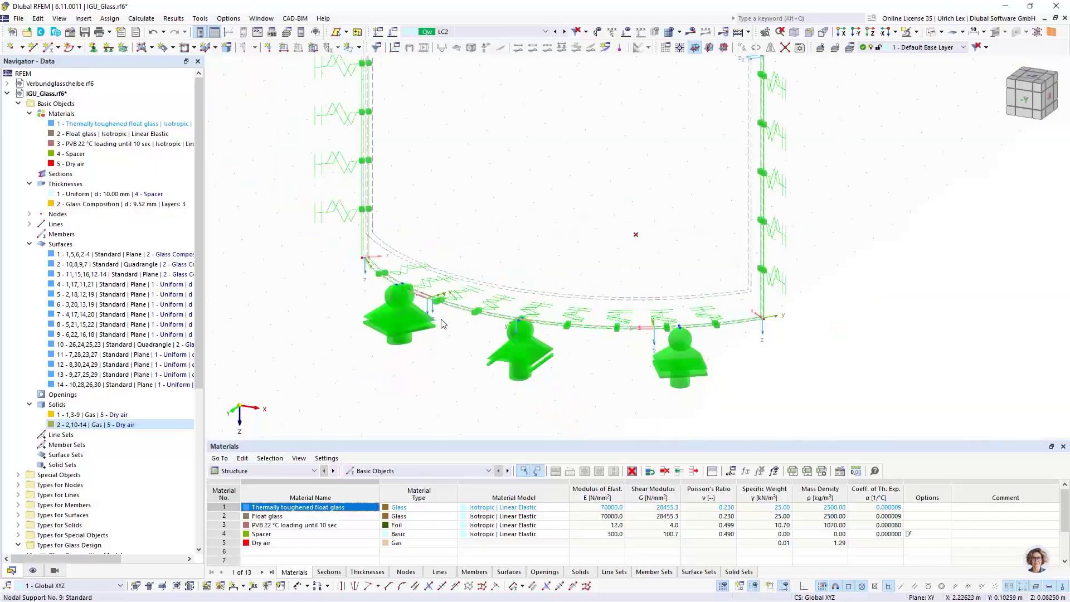
scroll(490, 312, up, 4)
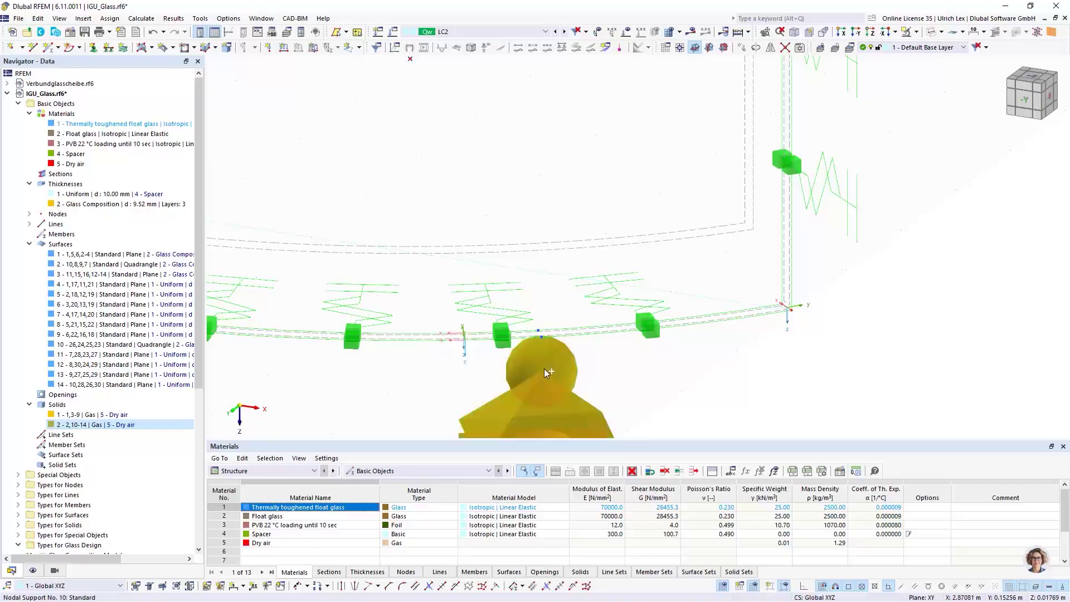
click(537, 330)
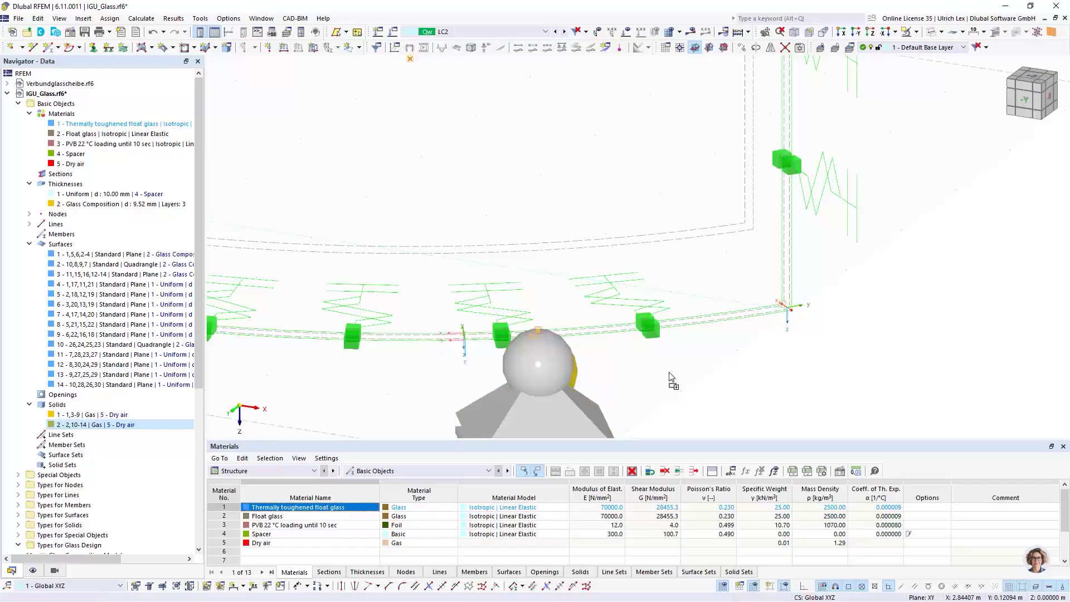
Show the glass surfaces shaded and examine the supports of both units in plan view and in perspective
scroll(696, 385, down, 5)
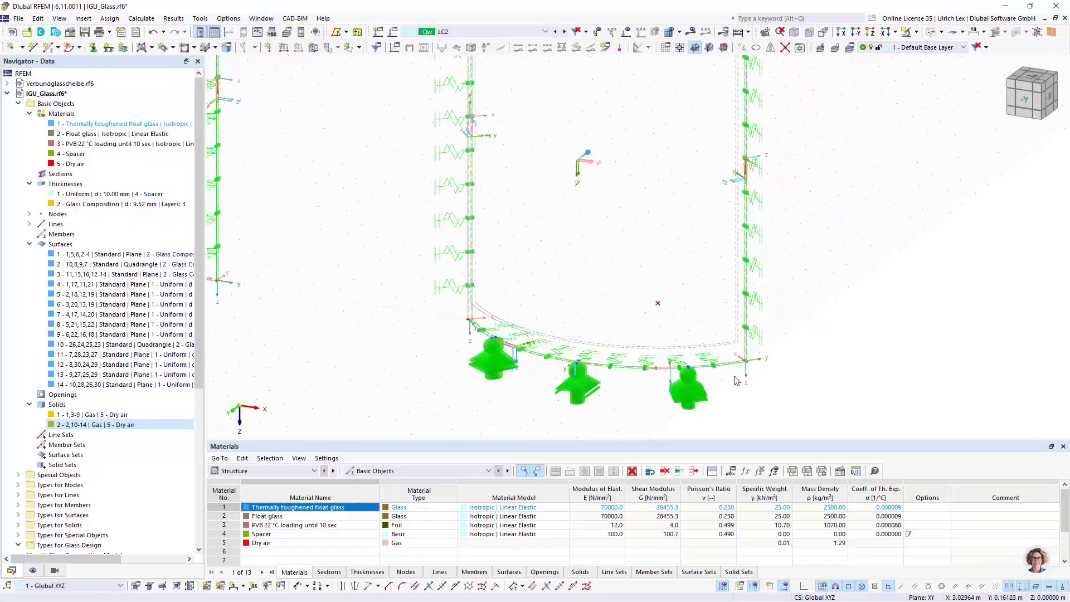
scroll(735, 403, down, 3)
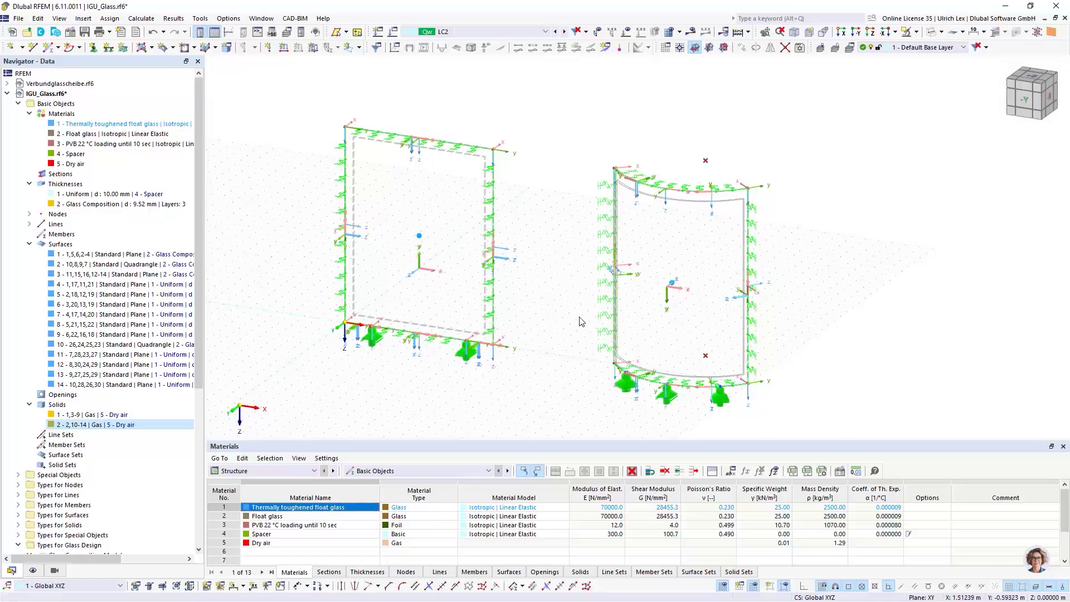
scroll(725, 433, up, 2)
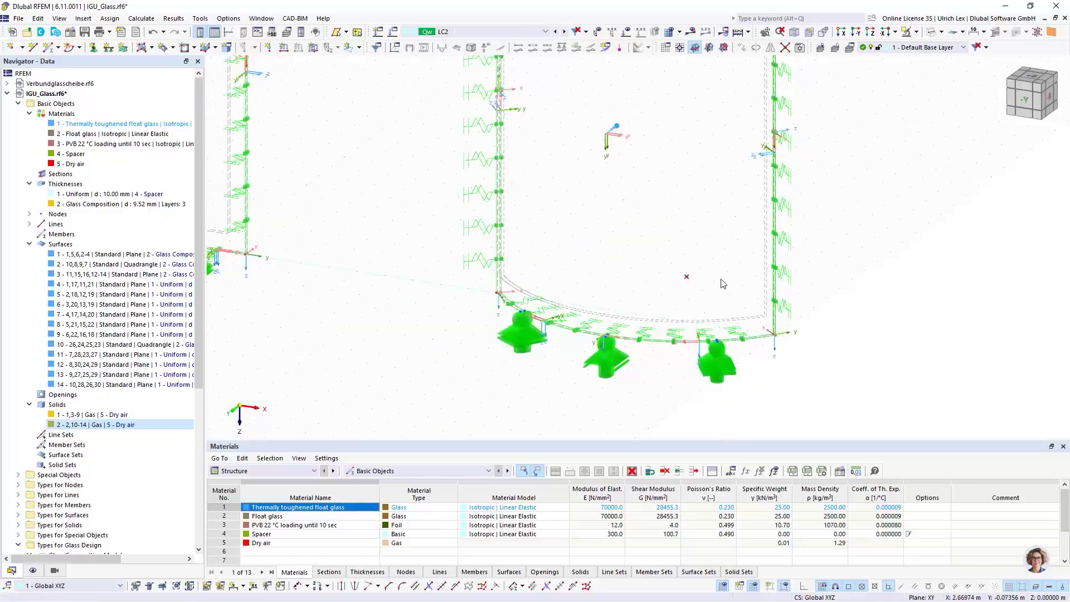
scroll(770, 326, down, 1)
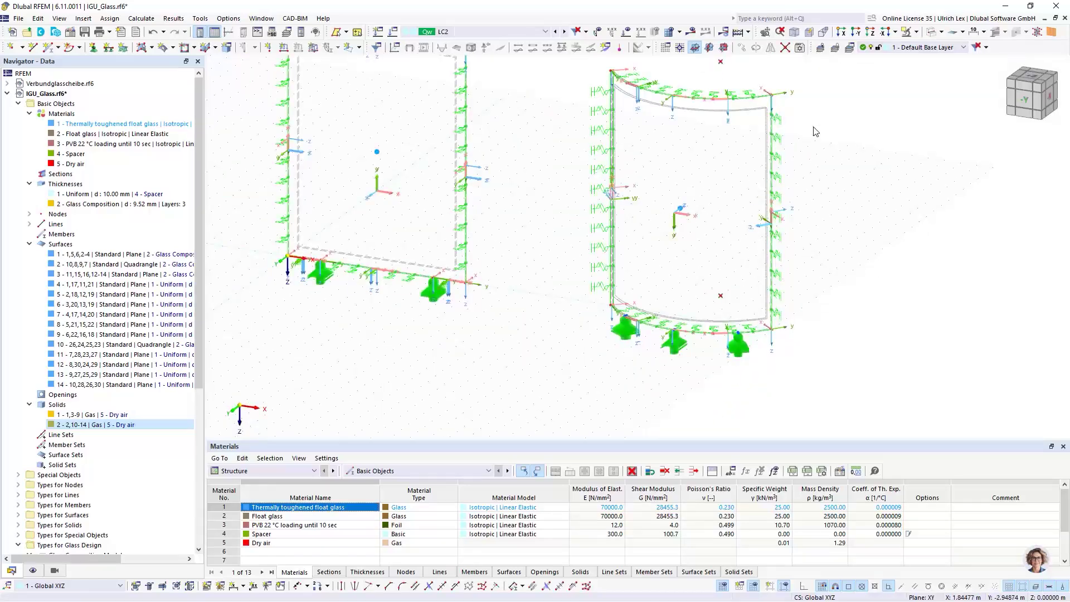
click(932, 33)
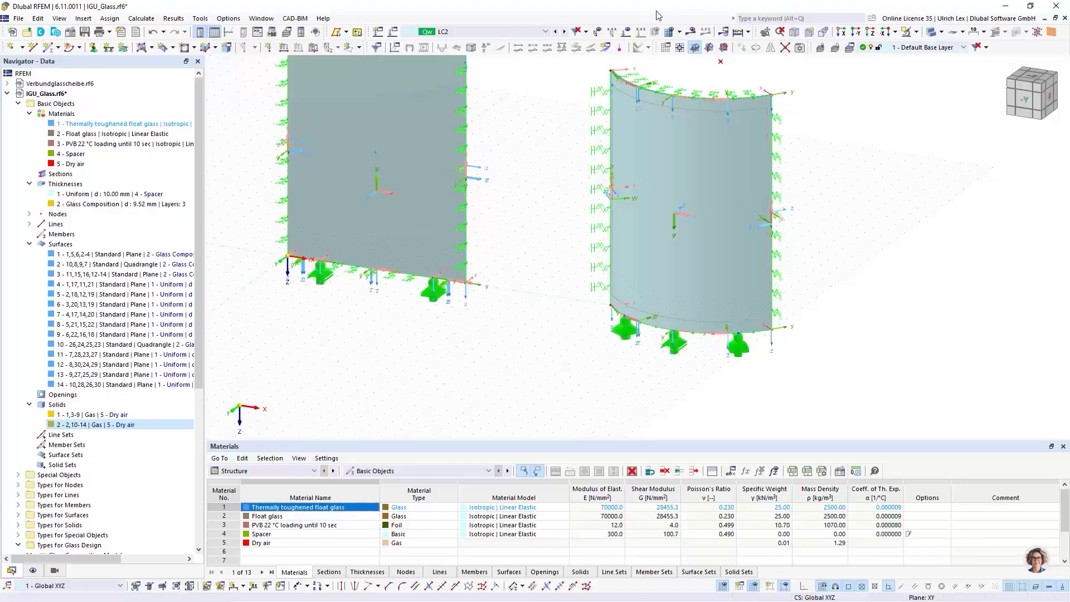
click(870, 33)
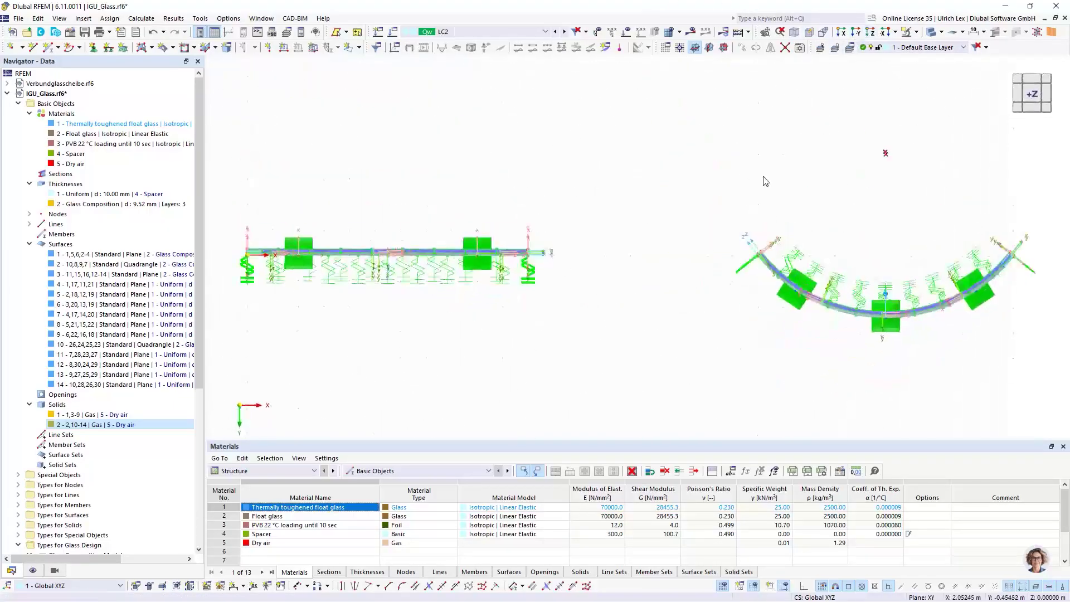
scroll(818, 254, up, 3)
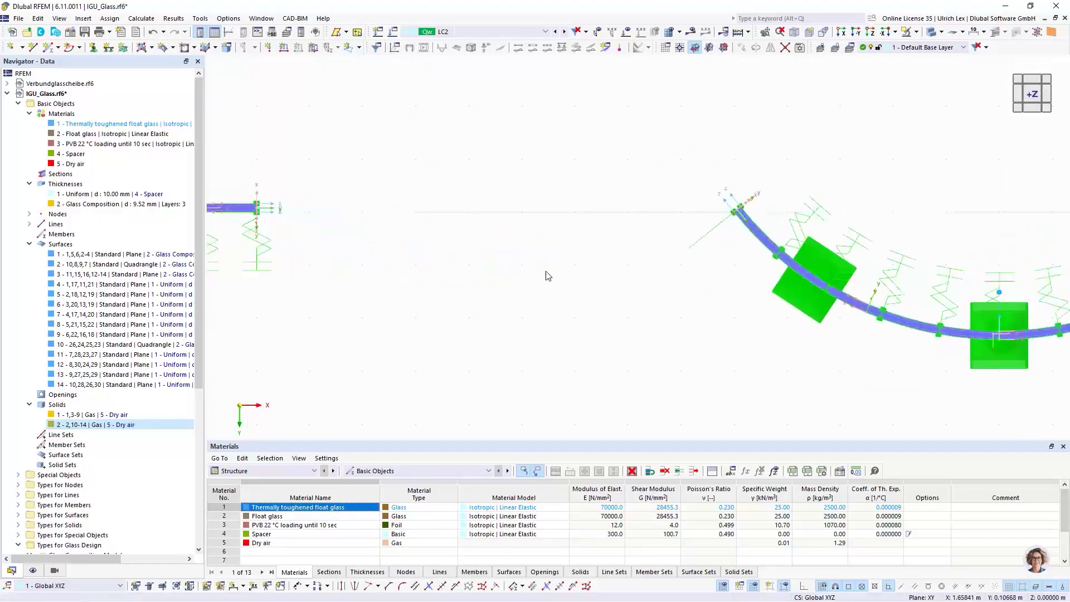
scroll(506, 274, down, 2)
scroll(604, 261, down, 1)
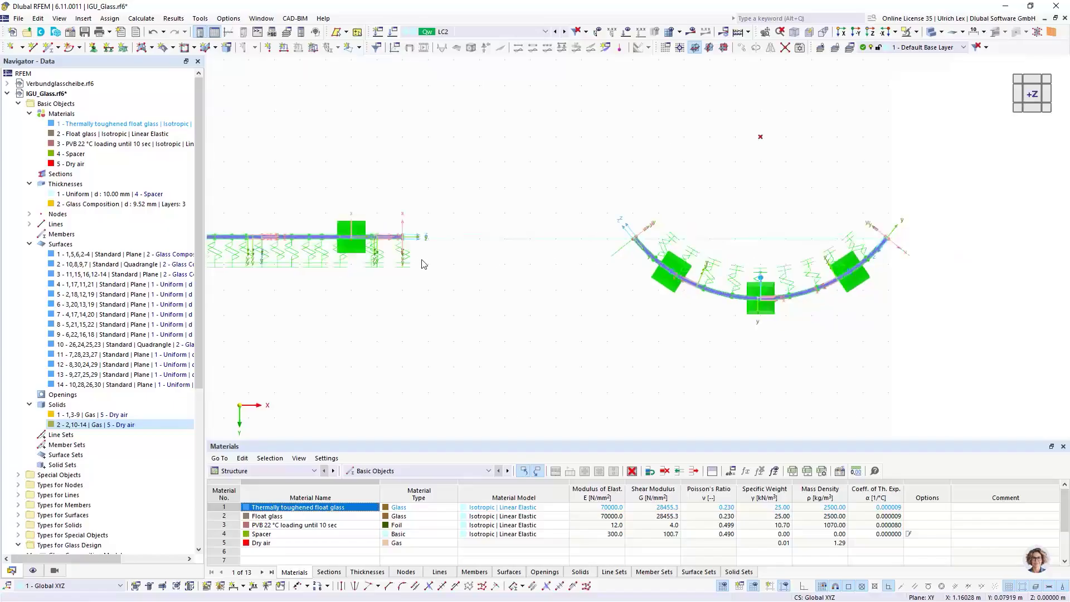
scroll(925, 288, up, 4)
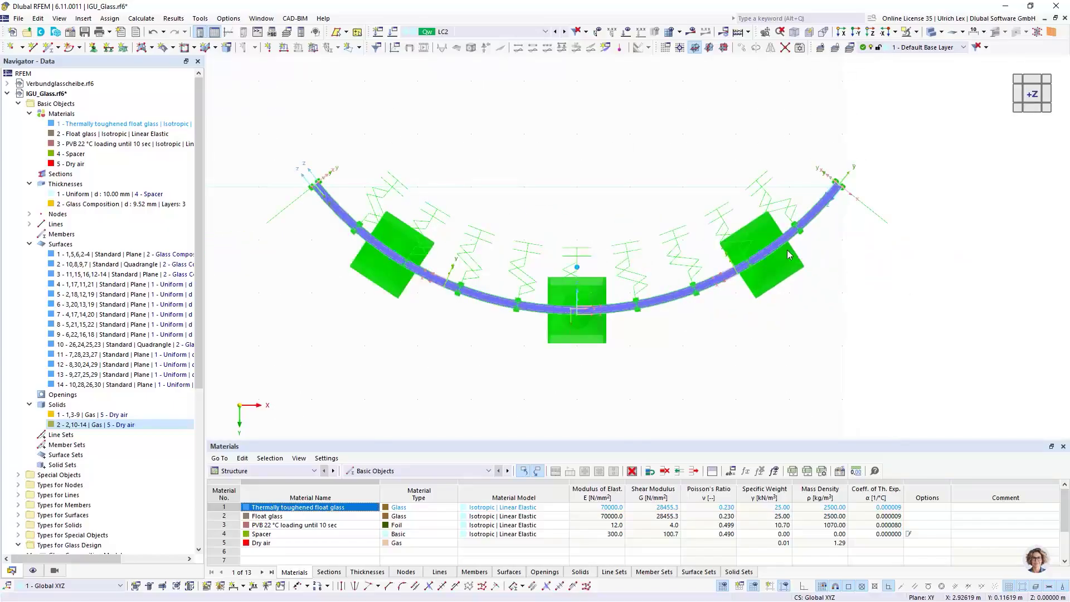
scroll(775, 324, down, 1)
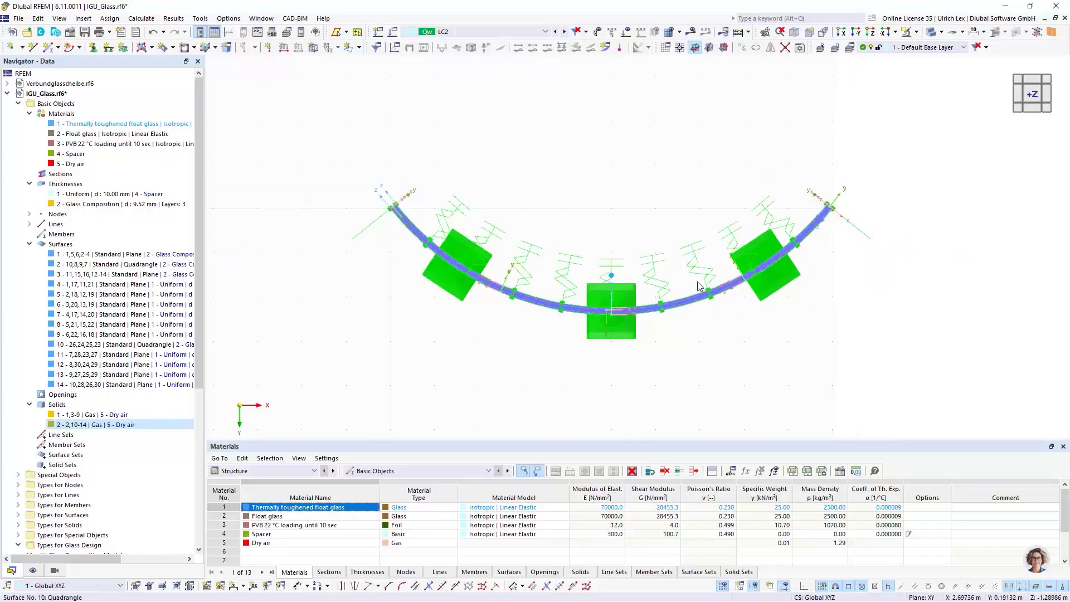
scroll(707, 302, down, 2)
ctrl+middle_drag(736, 398, 724, 239)
scroll(822, 243, down, 4)
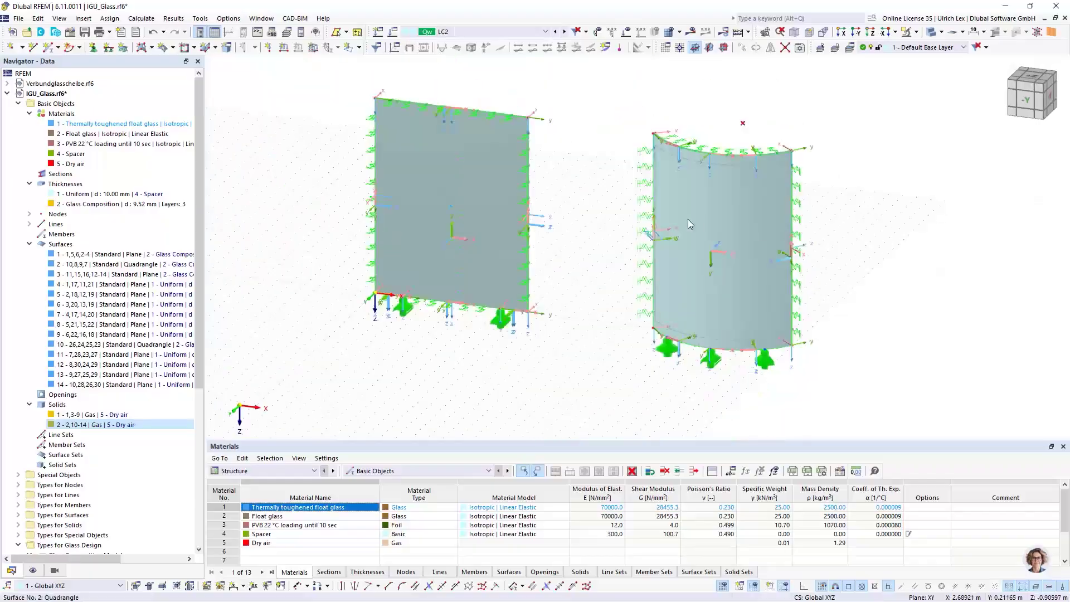
scroll(536, 93, up, 2)
scroll(633, 199, down, 2)
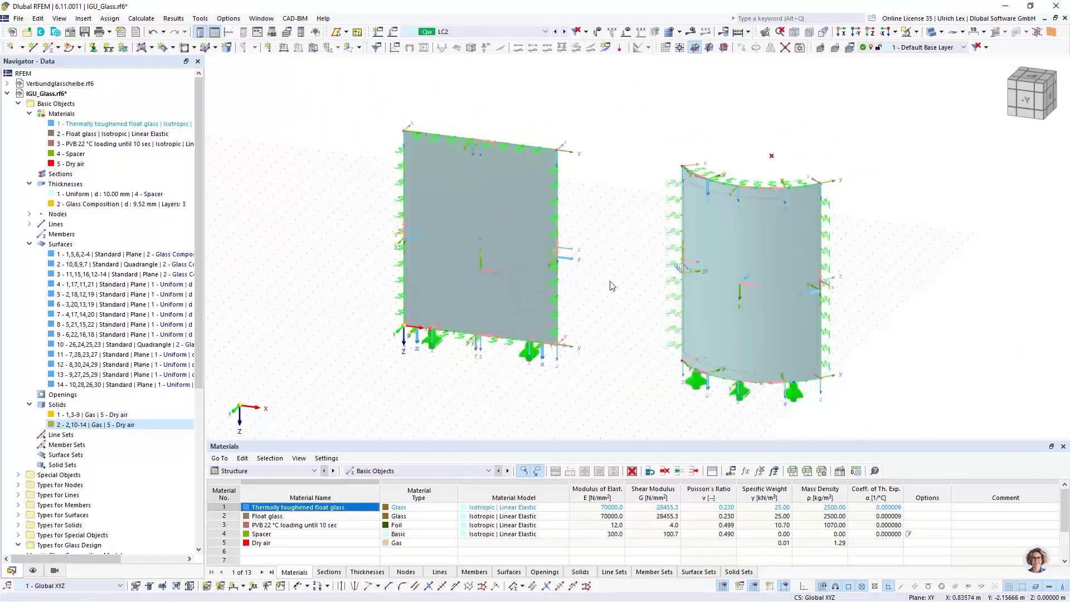
ctrl+middle_drag(597, 361, 627, 342)
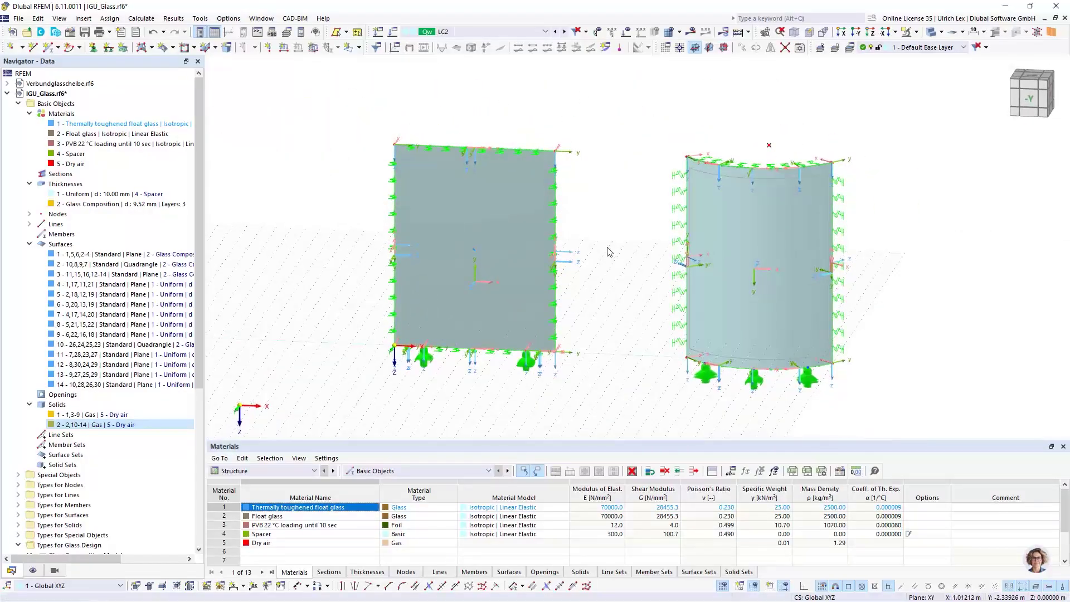
ctrl+middle_drag(906, 312, 864, 329)
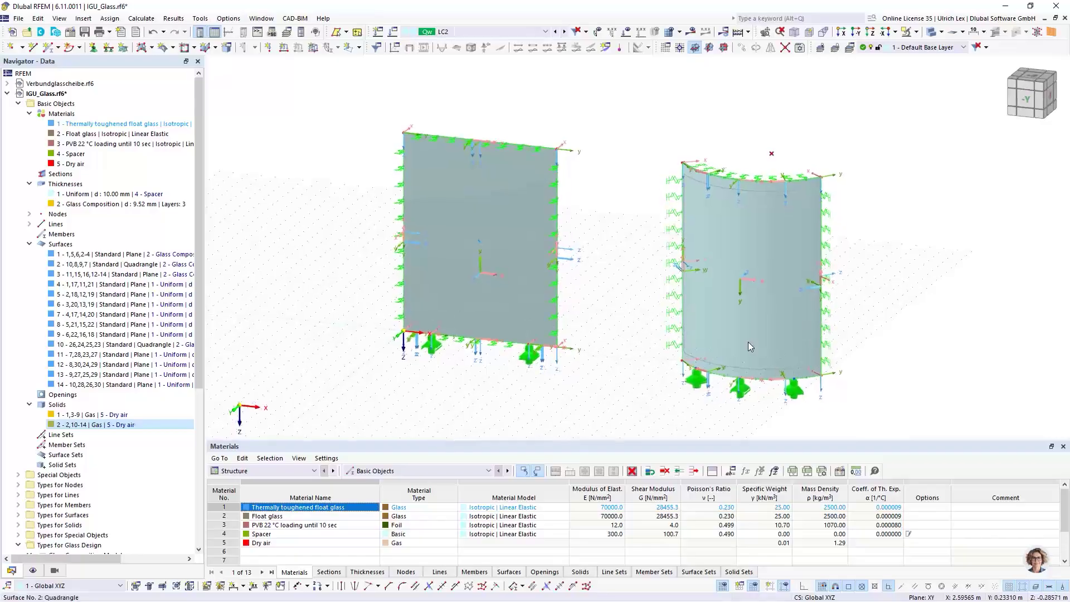
Add a third load case for static analysis with the action category Permanent/Imposed
click(393, 33)
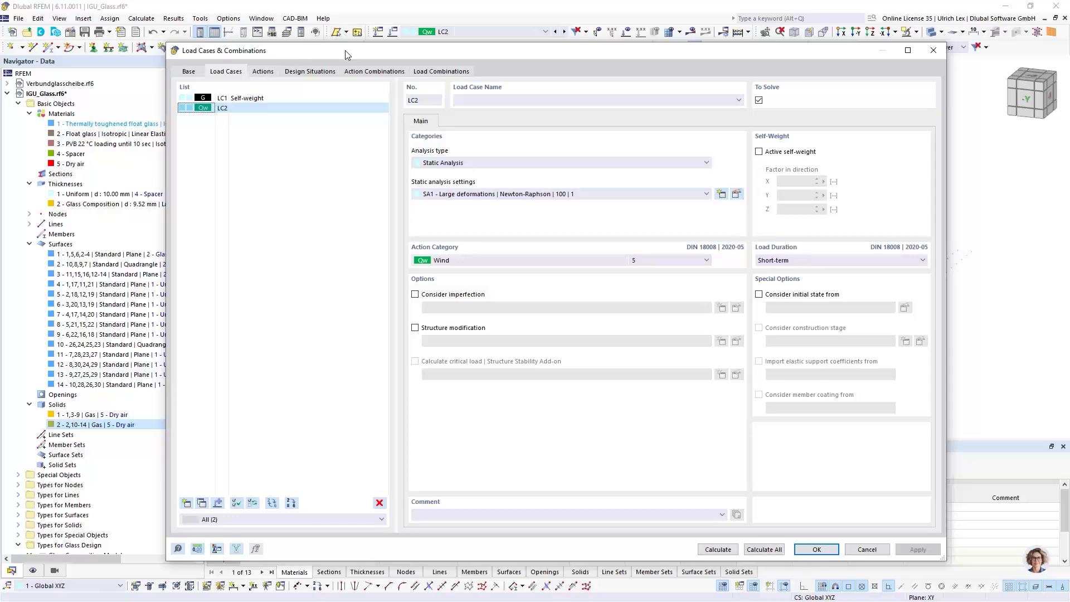
drag(346, 50, 351, 47)
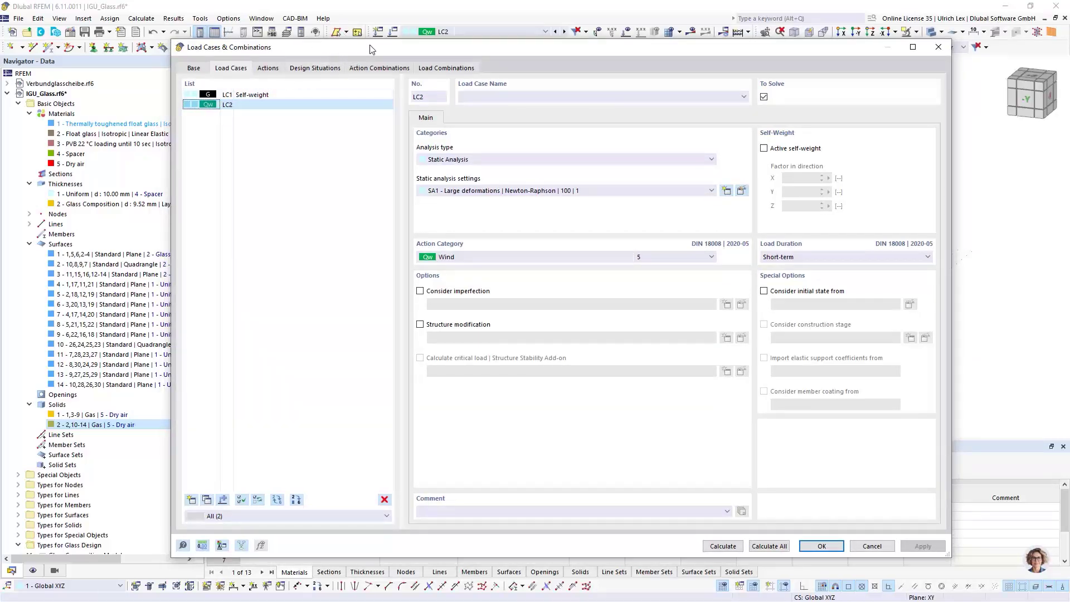
drag(369, 49, 304, 312)
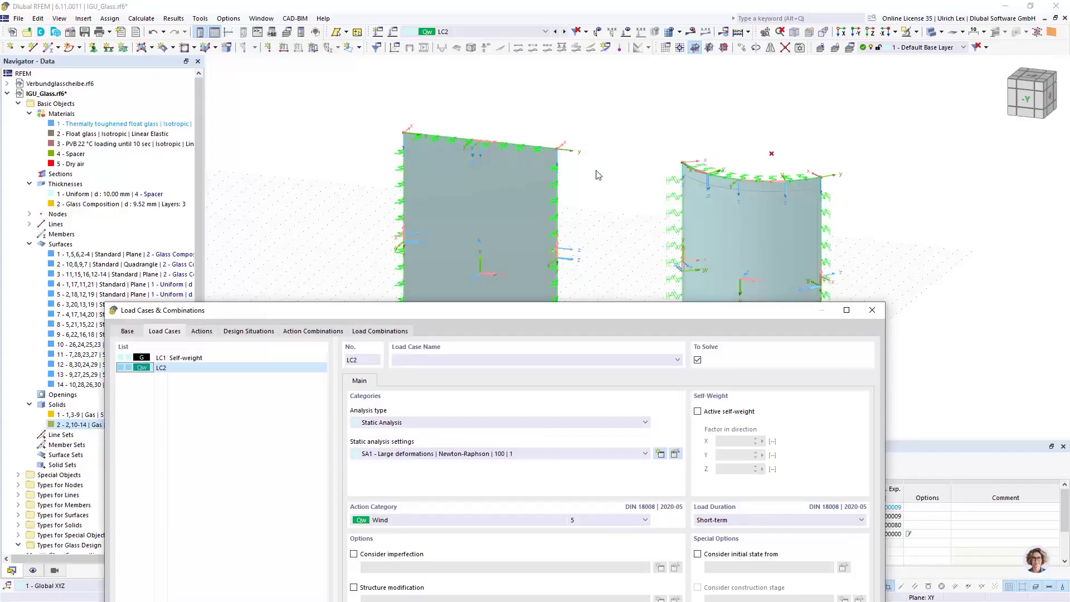
drag(648, 312, 703, 58)
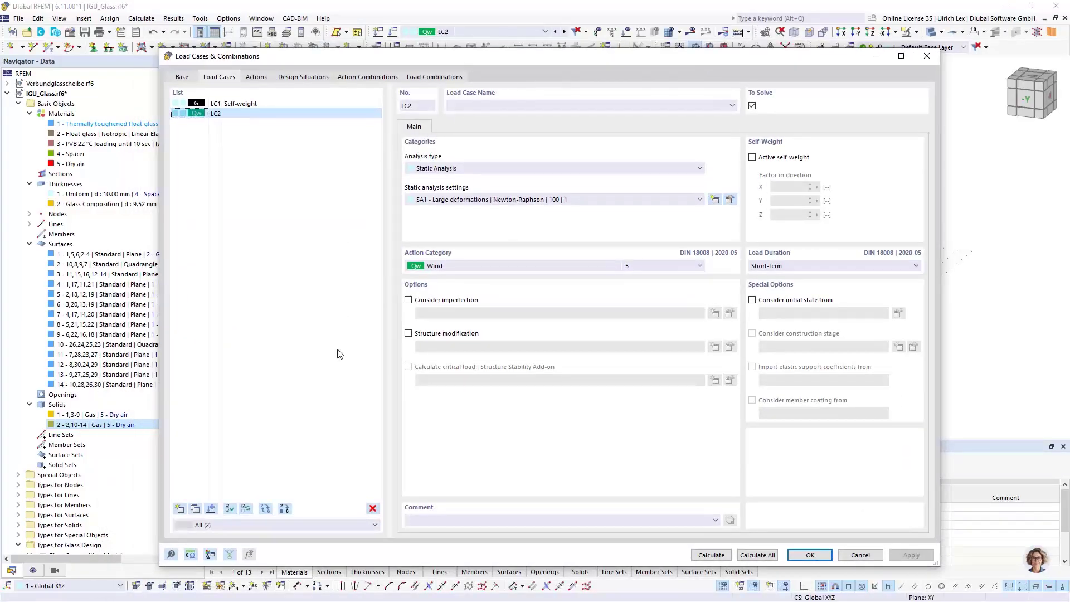
click(180, 509)
click(503, 273)
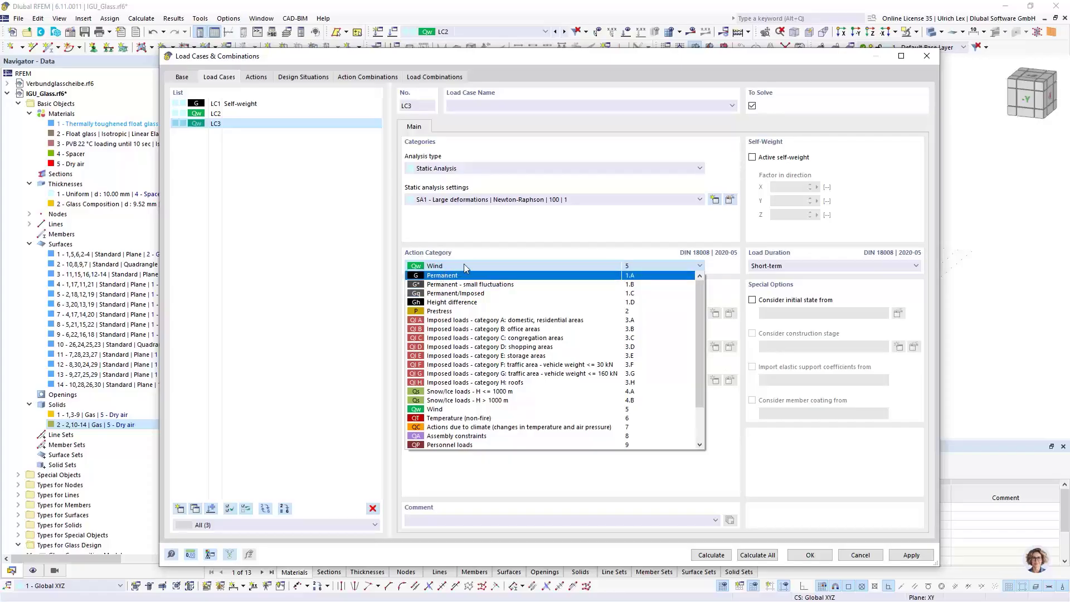
click(522, 298)
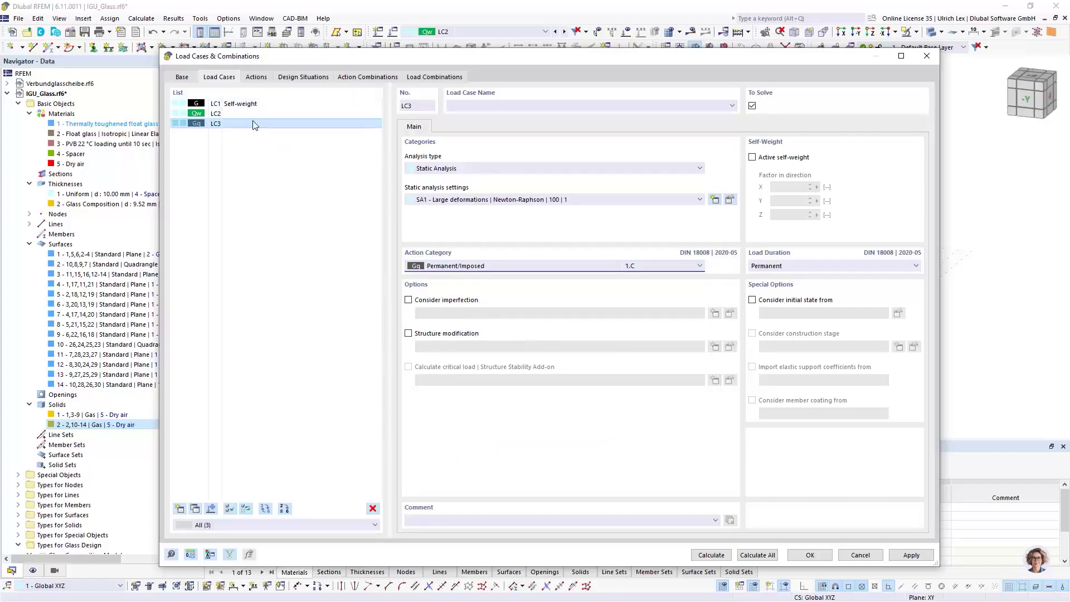
click(276, 106)
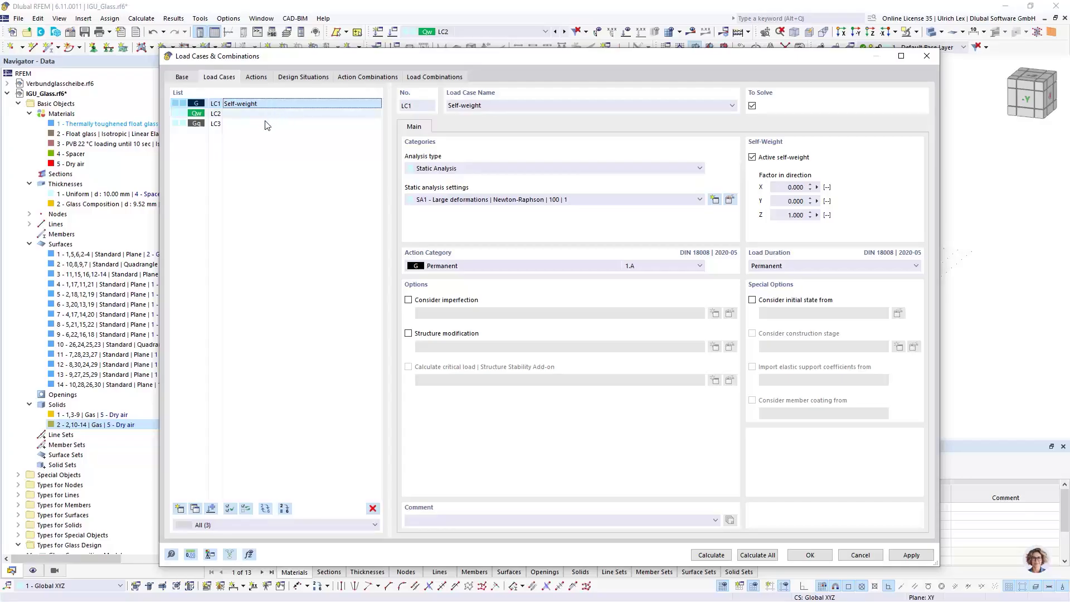
click(265, 124)
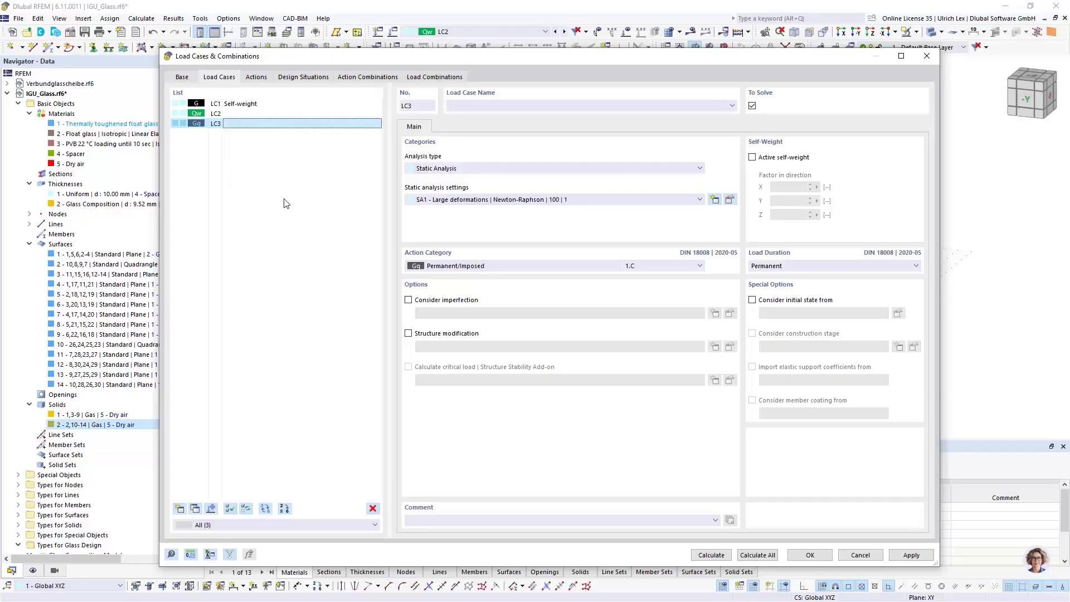
Add load cases LC4 and LC5 with the action category Actions due to climate (changes in temperature and air pressure)
click(179, 508)
click(490, 266)
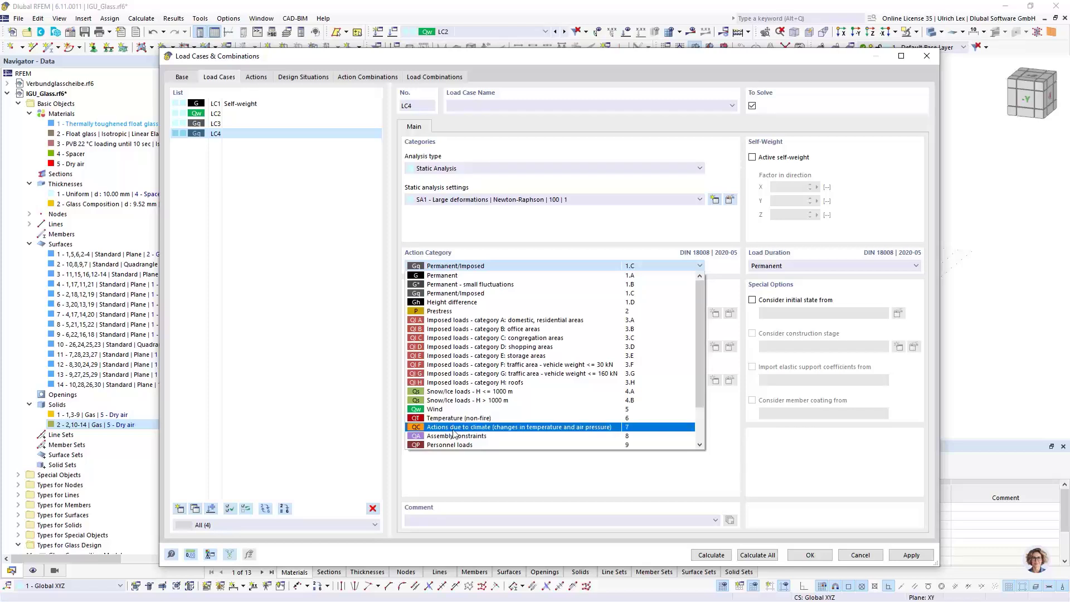
click(522, 429)
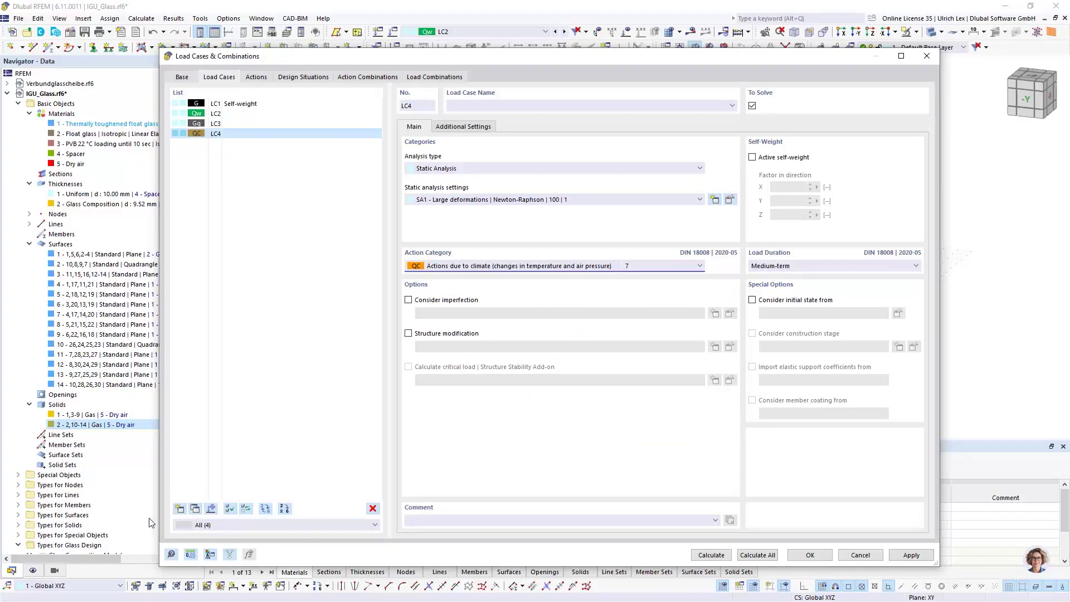
click(180, 509)
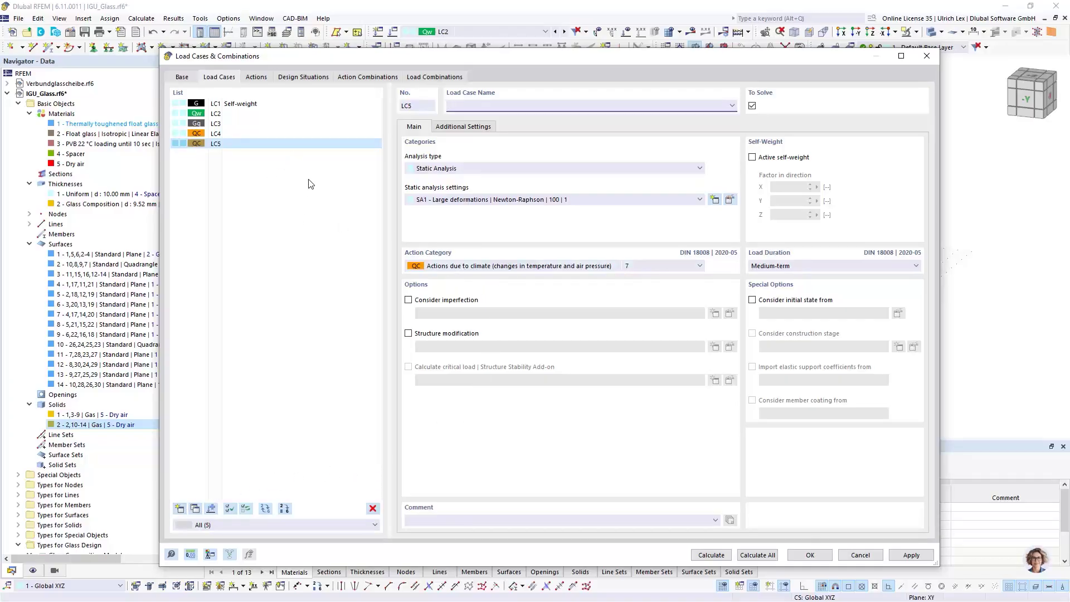
click(315, 192)
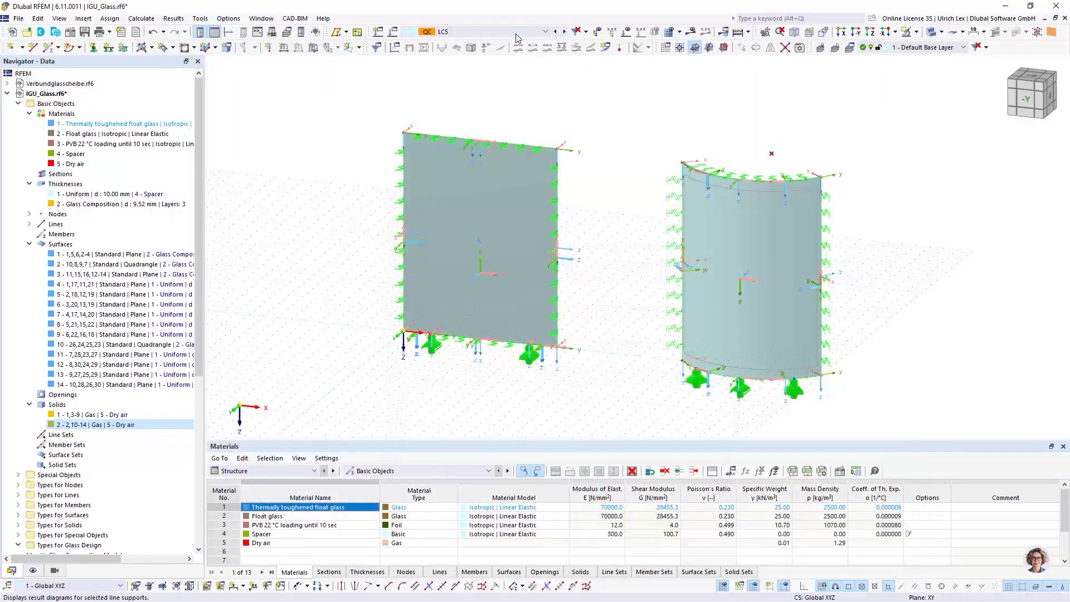
Make LC3 the active load case for the model
click(470, 32)
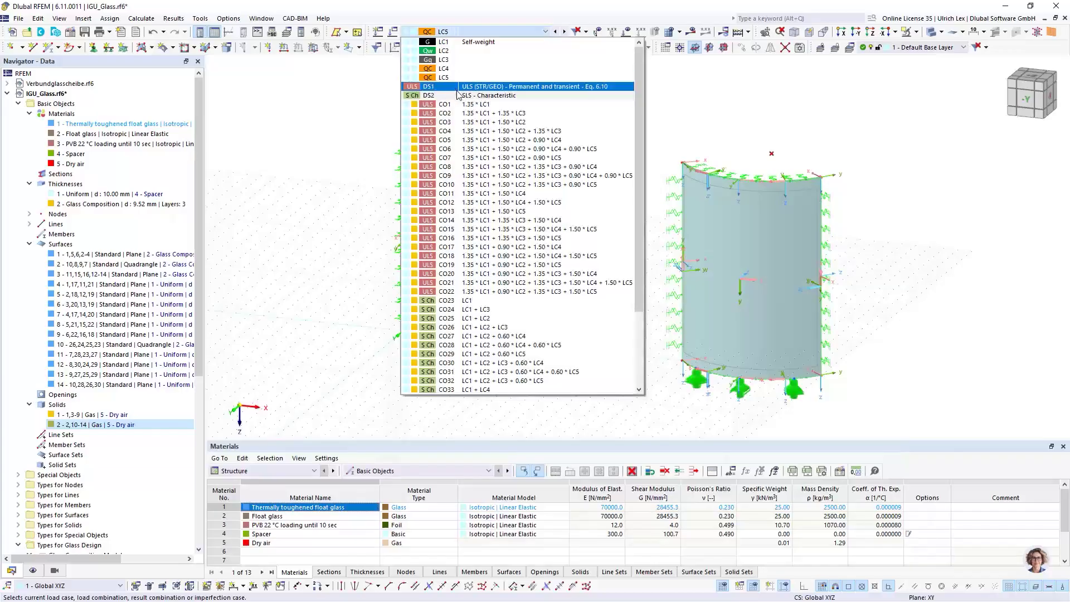
click(470, 60)
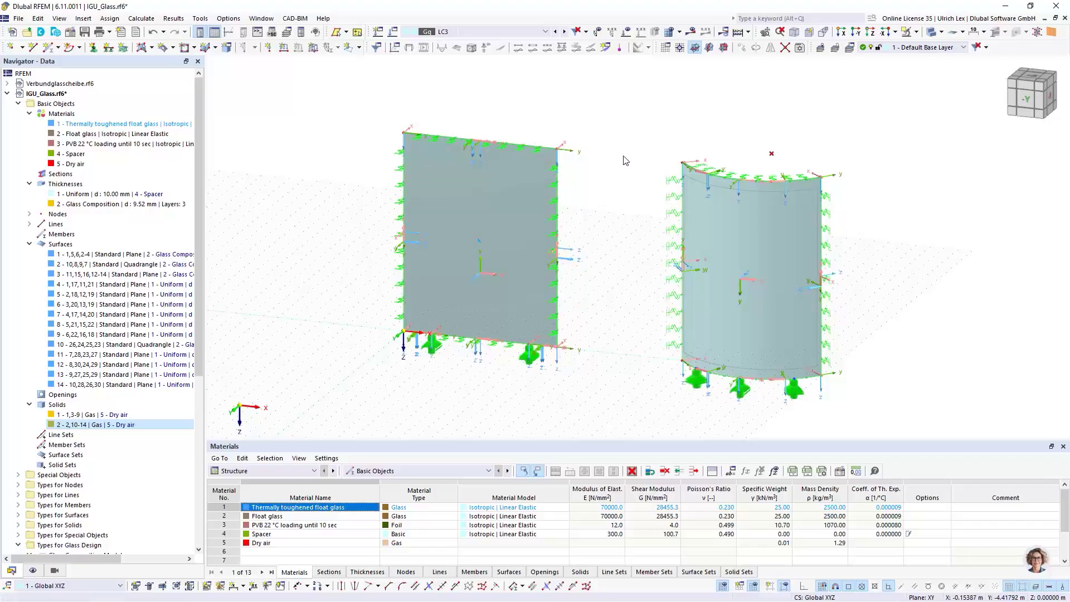
scroll(622, 164, up, 2)
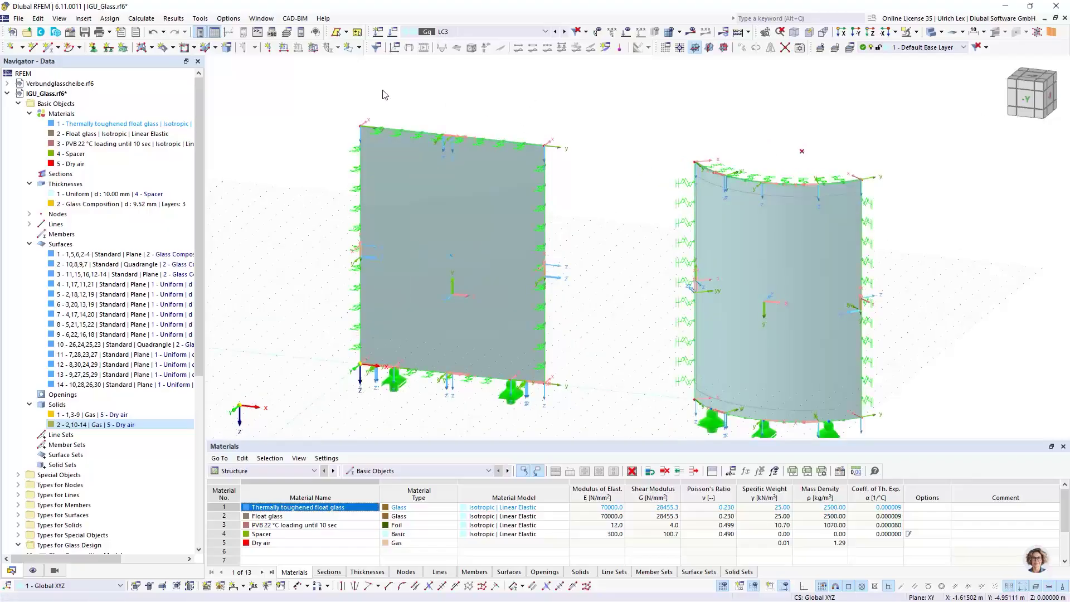
click(314, 48)
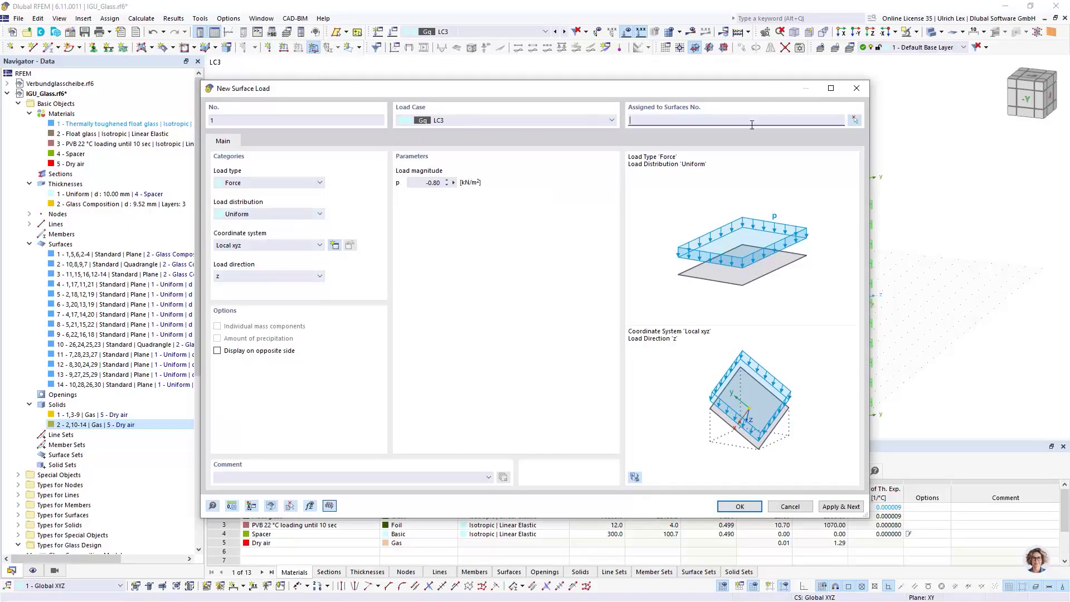
click(789, 506)
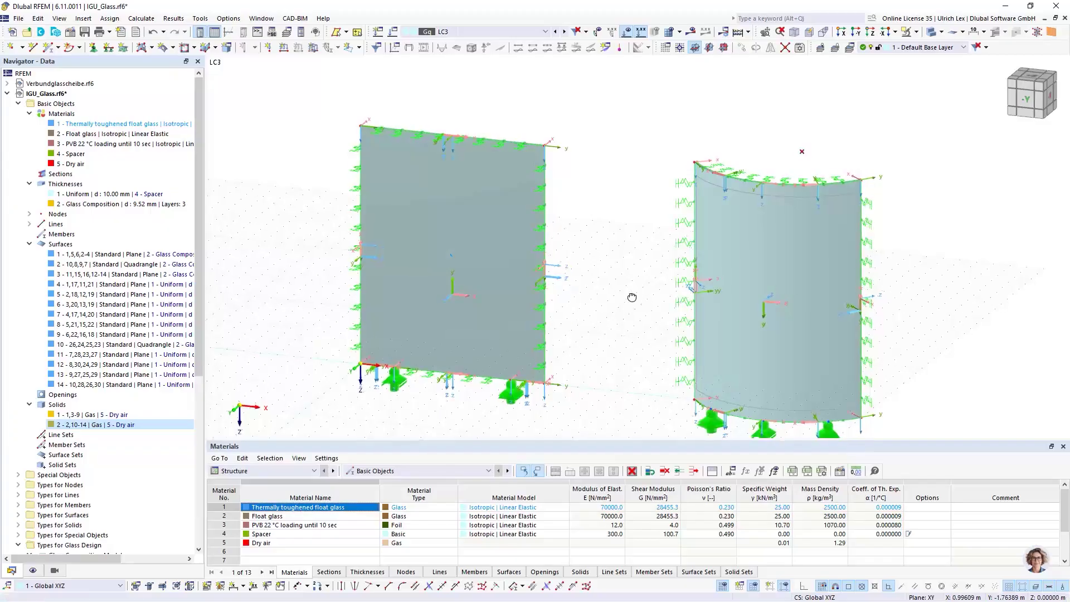
scroll(466, 260, up, 4)
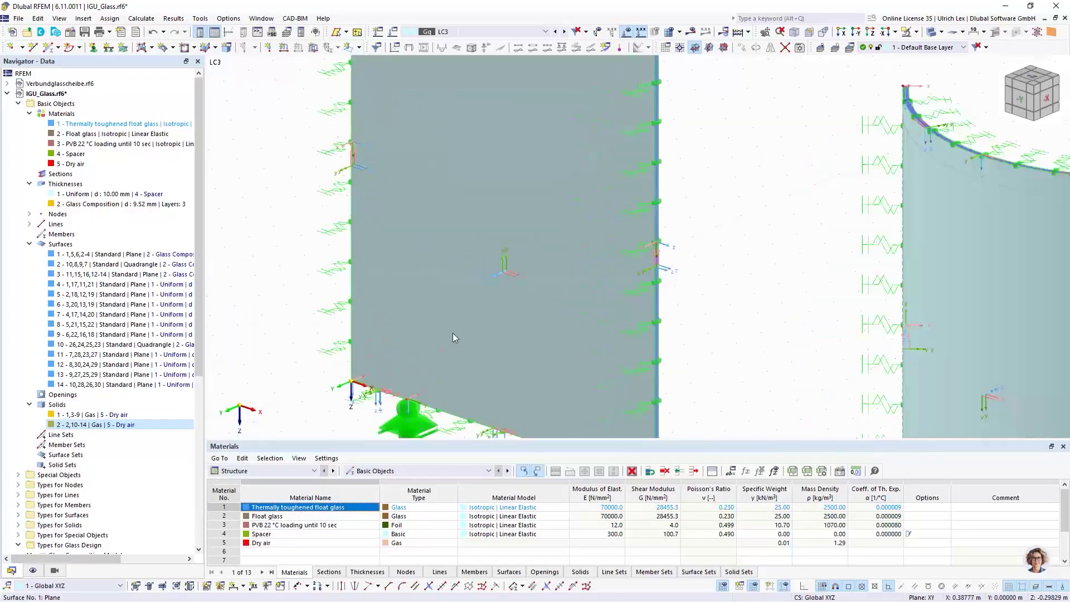
scroll(453, 357, down, 2)
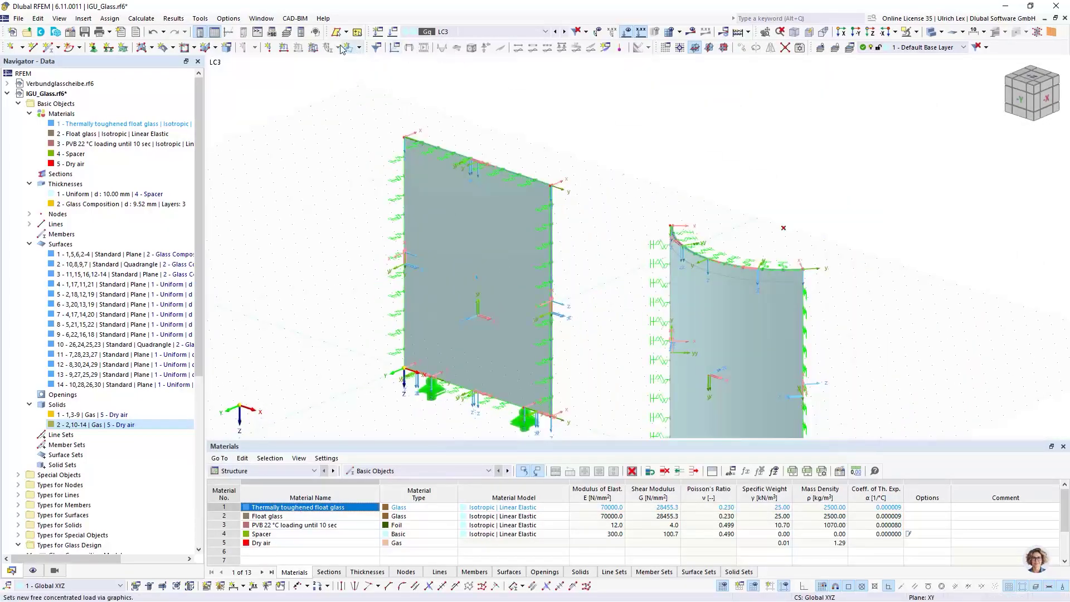
Set up a uniform surface force of -7.20 kN/m² in local z for LC3 and start selecting its surfaces
click(314, 48)
double_click(433, 183)
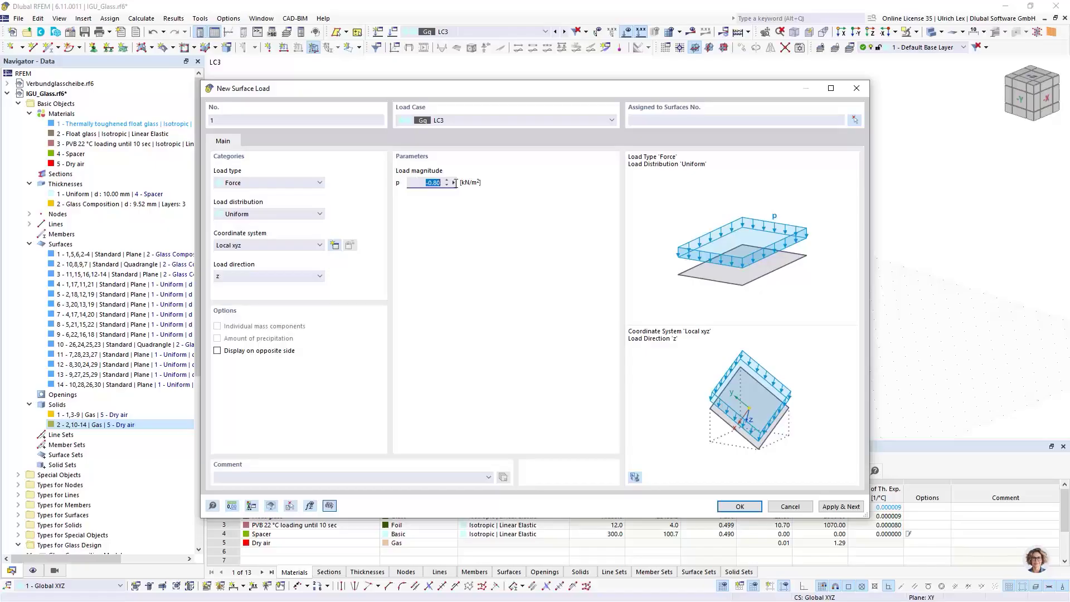
key(BackSpace)
click(855, 119)
Show the model as wireframe and assign the -7.20 kN/m² load to the flat unit's surface 3 and the curved unit's surface 2
scroll(503, 310, up, 5)
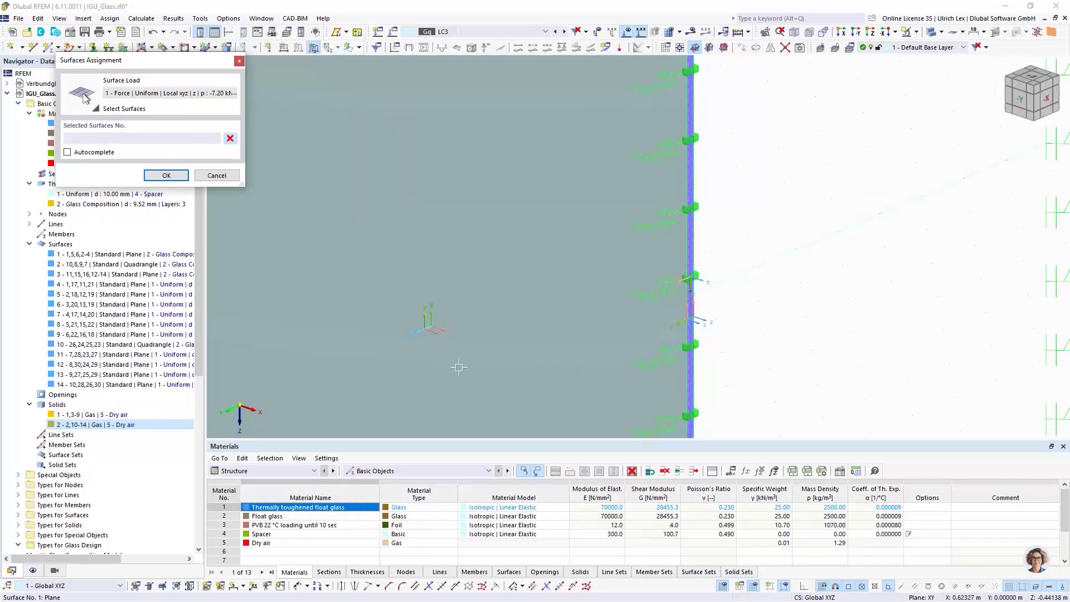
scroll(458, 368, down, 3)
click(931, 34)
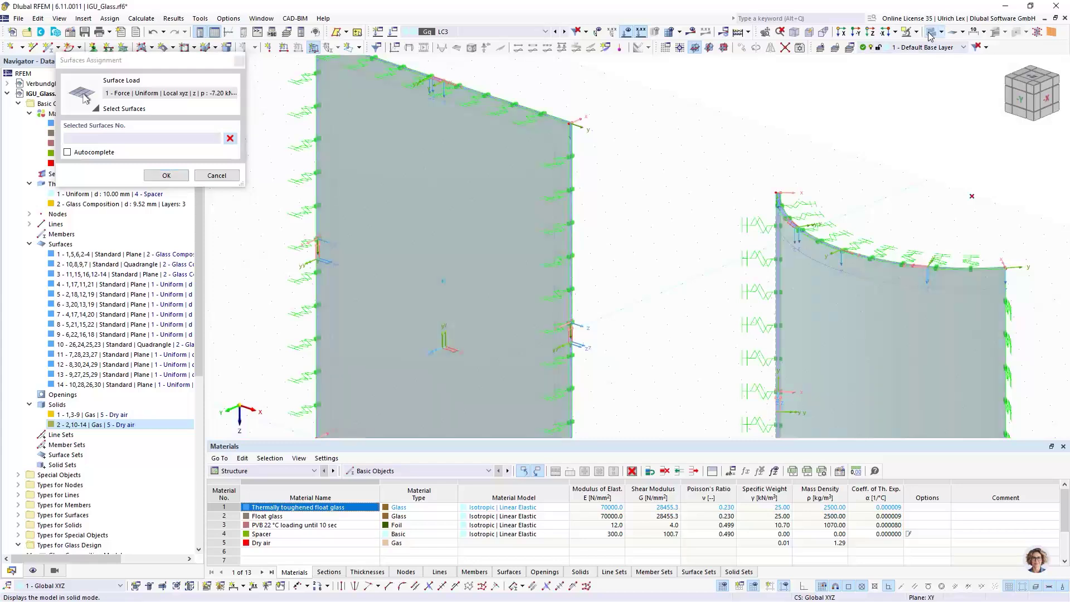
scroll(503, 109, up, 6)
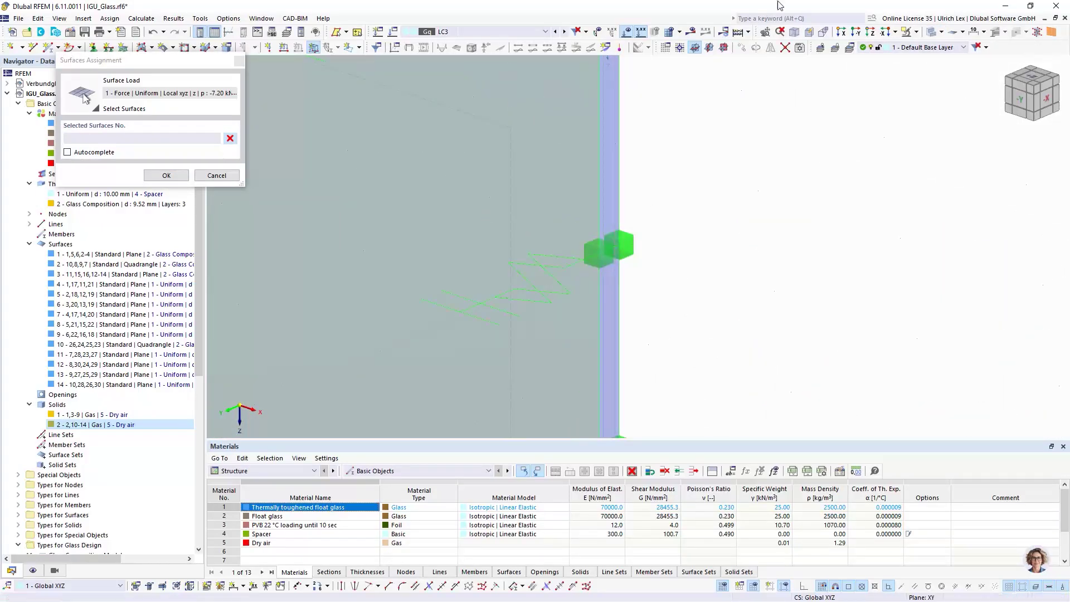
click(513, 112)
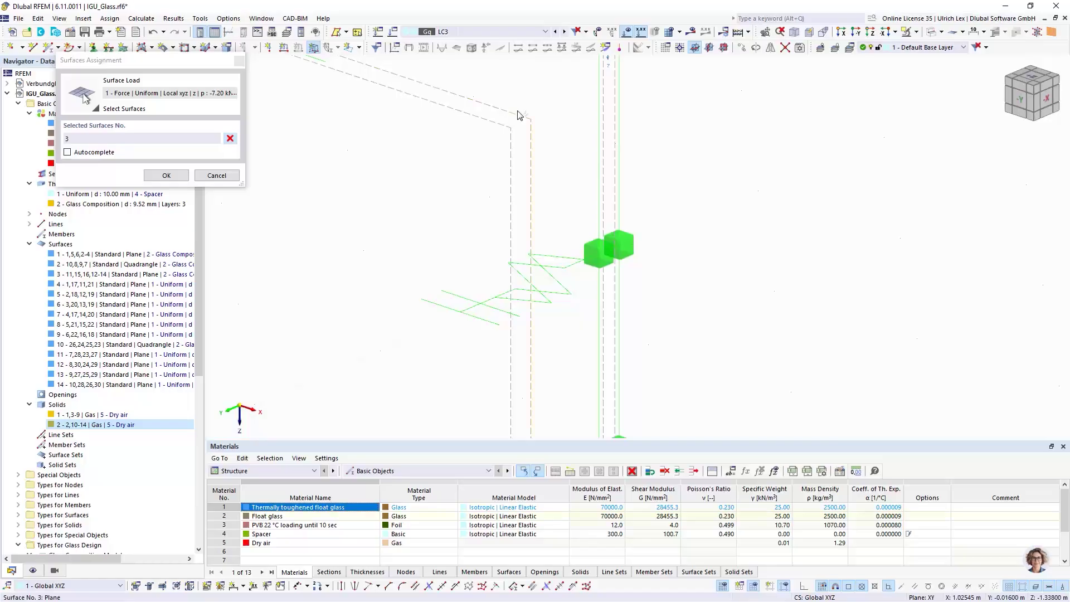
scroll(595, 206, down, 5)
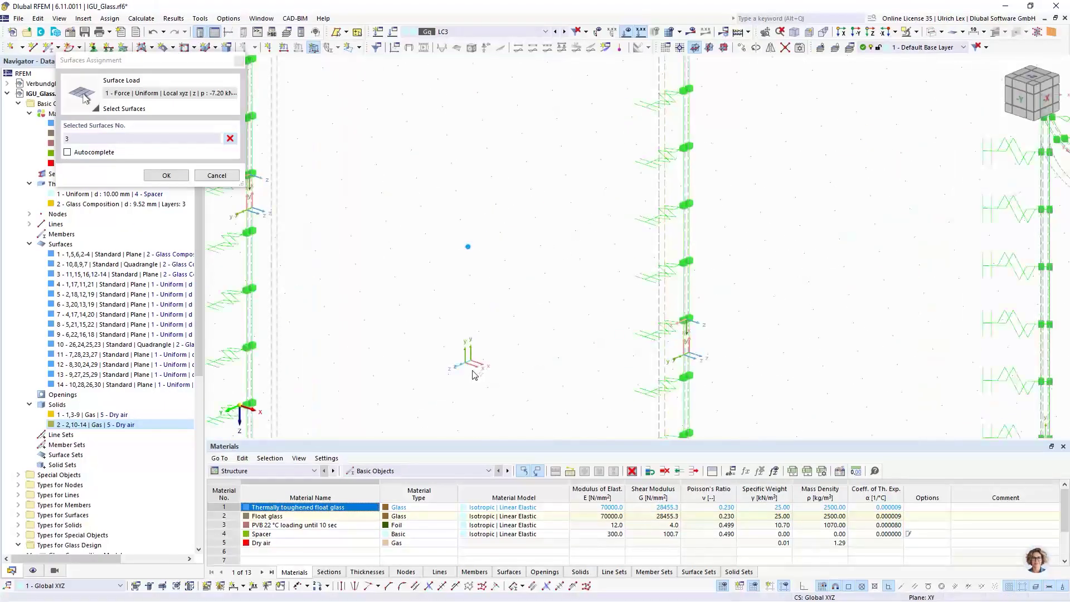
scroll(426, 312, down, 4)
scroll(689, 374, up, 5)
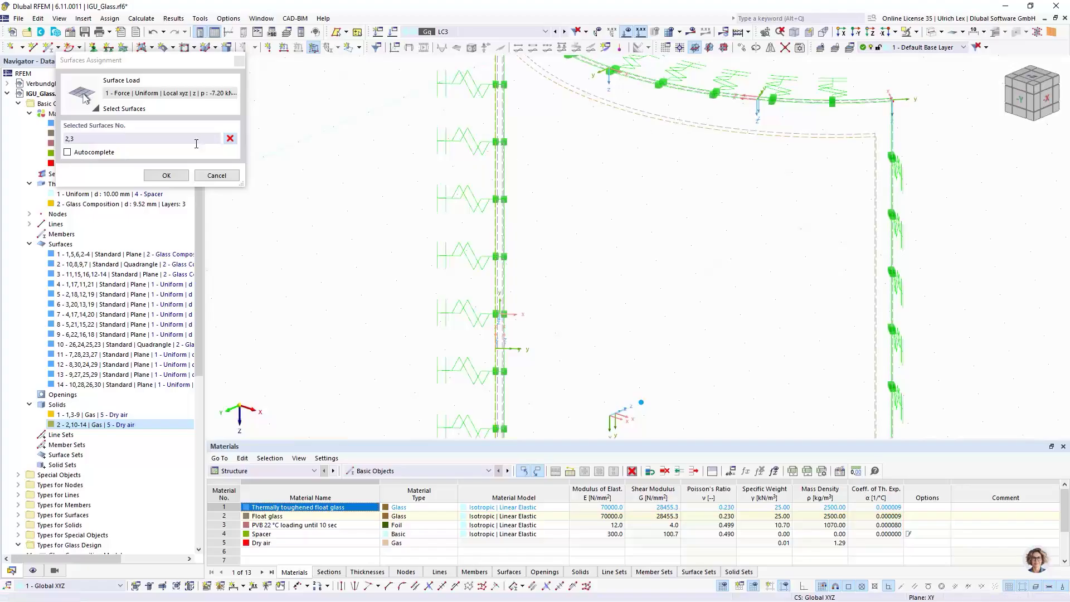
click(166, 175)
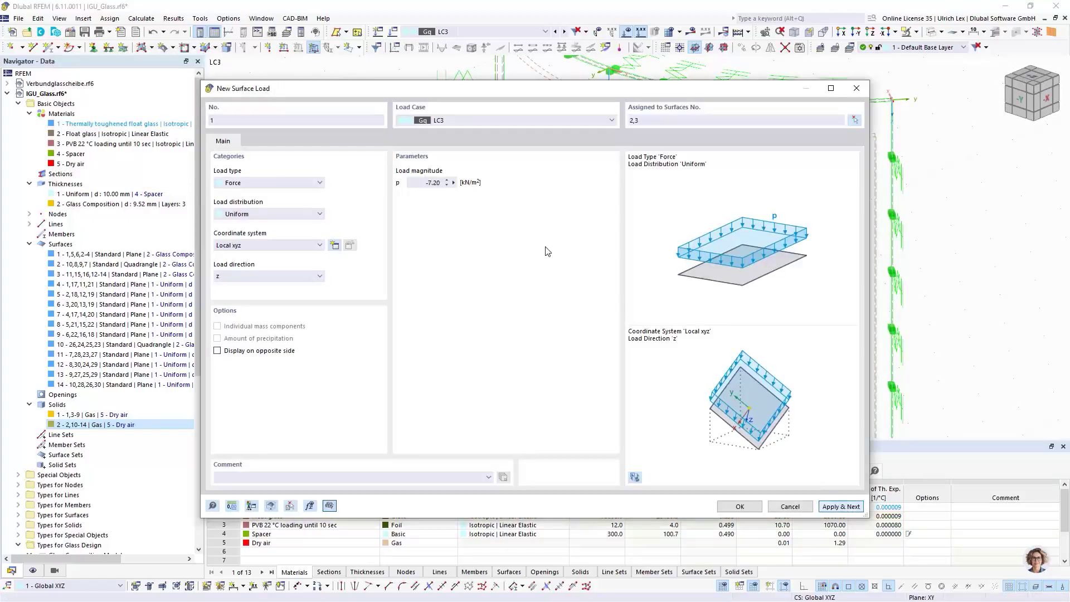
key(Return)
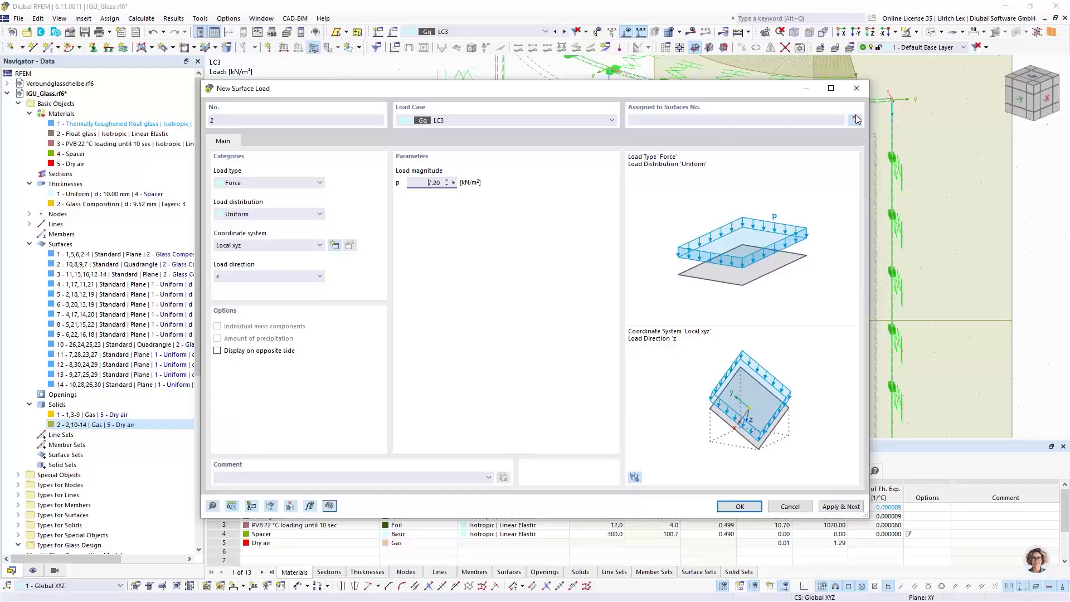
Set up a second LC3 surface load of 7.20 kN/m² in local z and select the flat unit's surface 1 for it
click(856, 120)
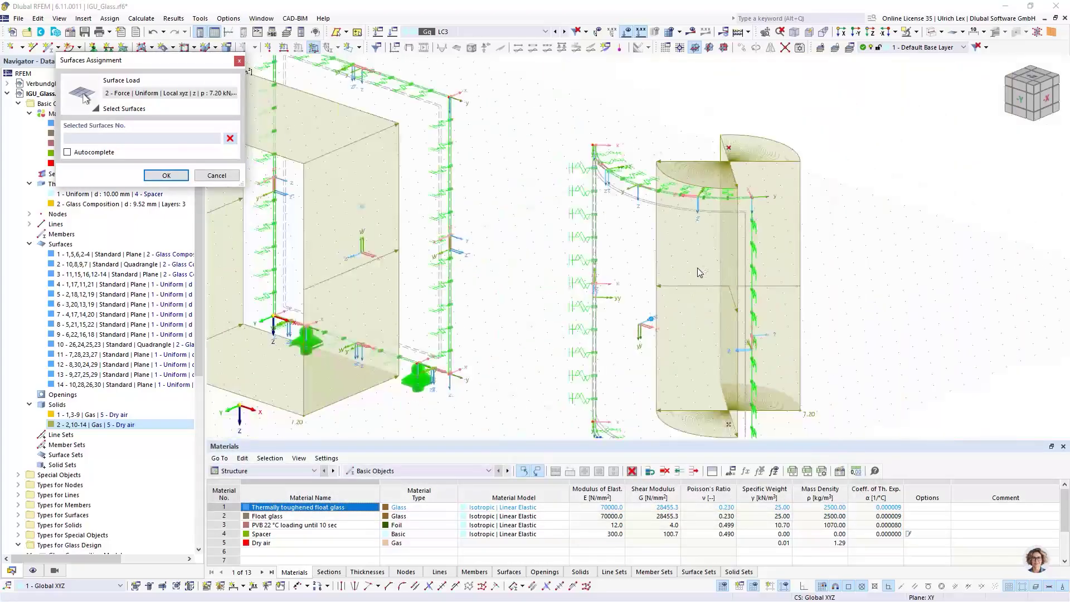
scroll(542, 208, up, 3)
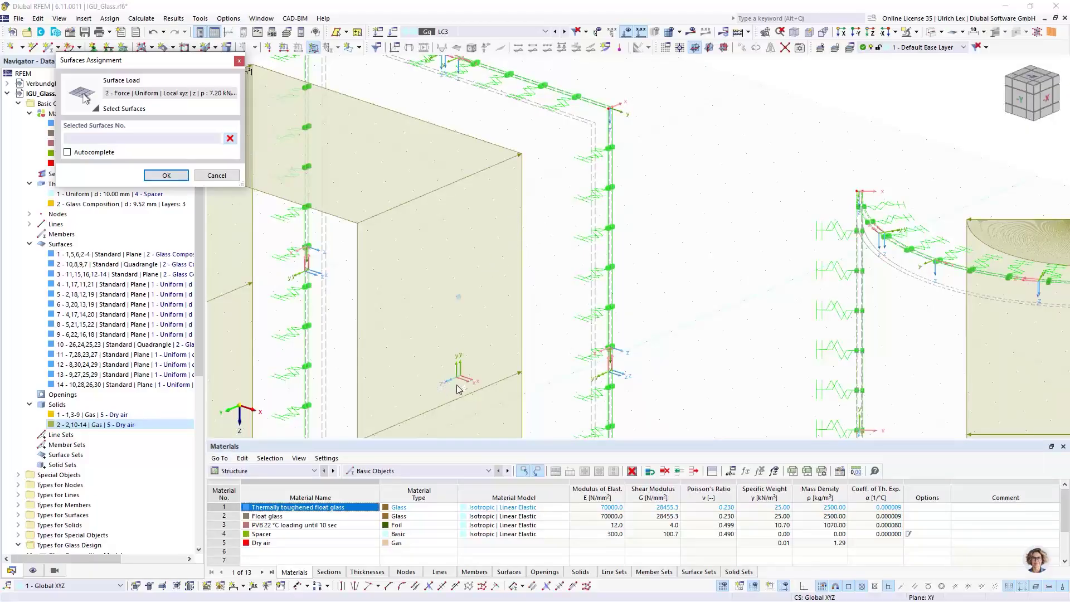
scroll(457, 389, up, 3)
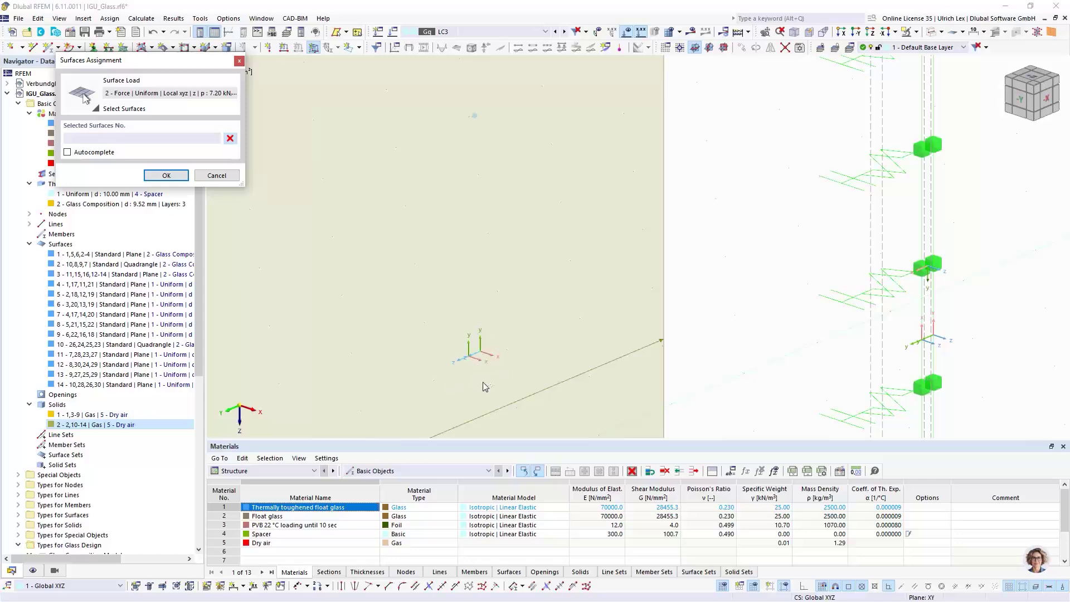
scroll(497, 385, down, 3)
scroll(497, 384, down, 2)
scroll(536, 250, up, 5)
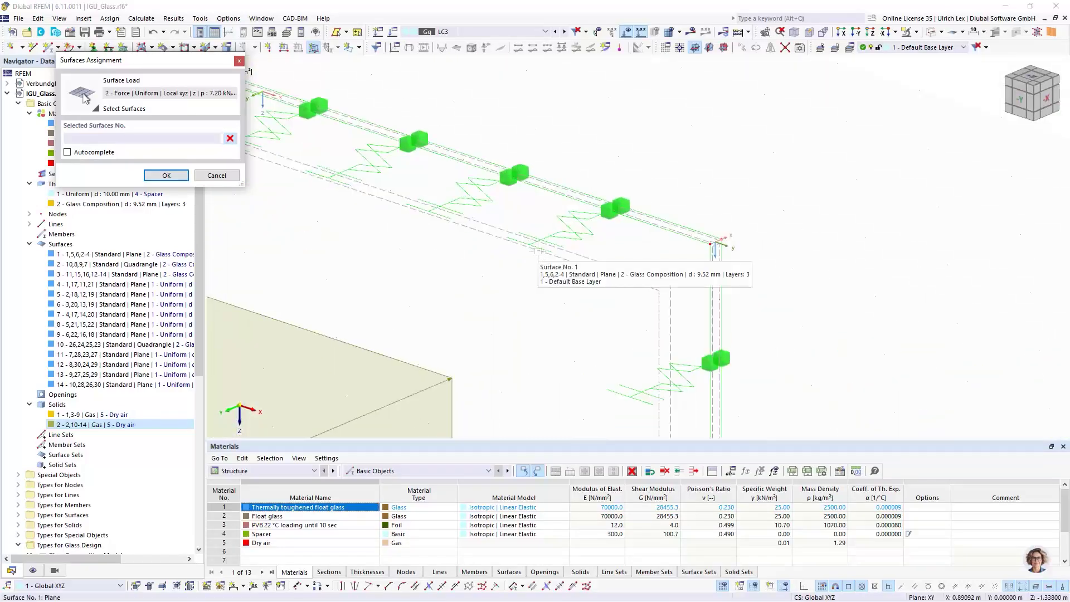
scroll(549, 255, down, 3)
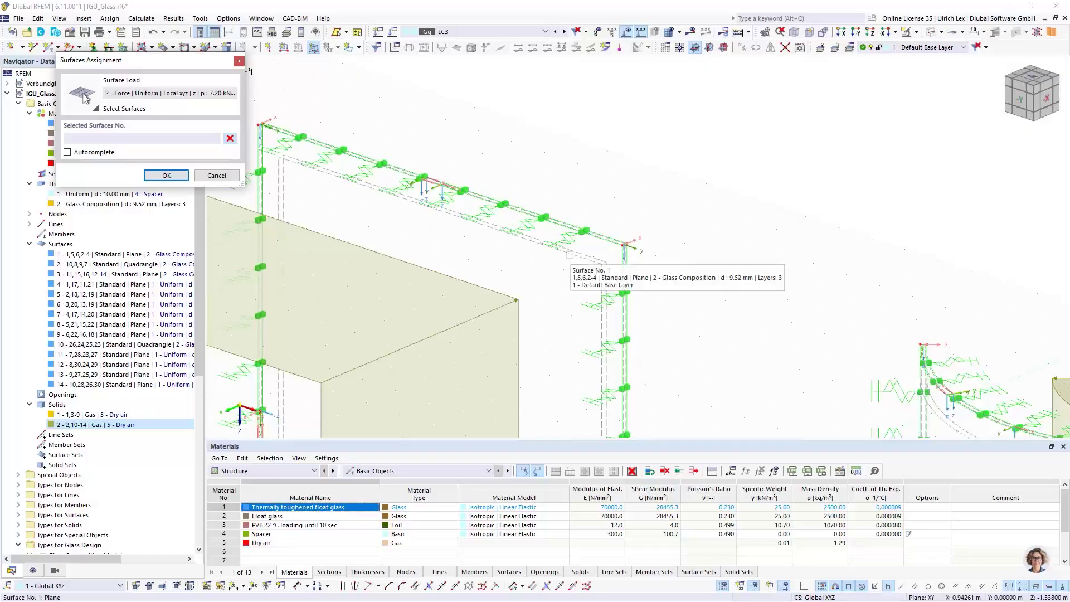
click(557, 255)
Add the curved unit's surface 10 to the 7.20 kN/m² load and create the load
scroll(428, 246, down, 3)
scroll(700, 166, up, 6)
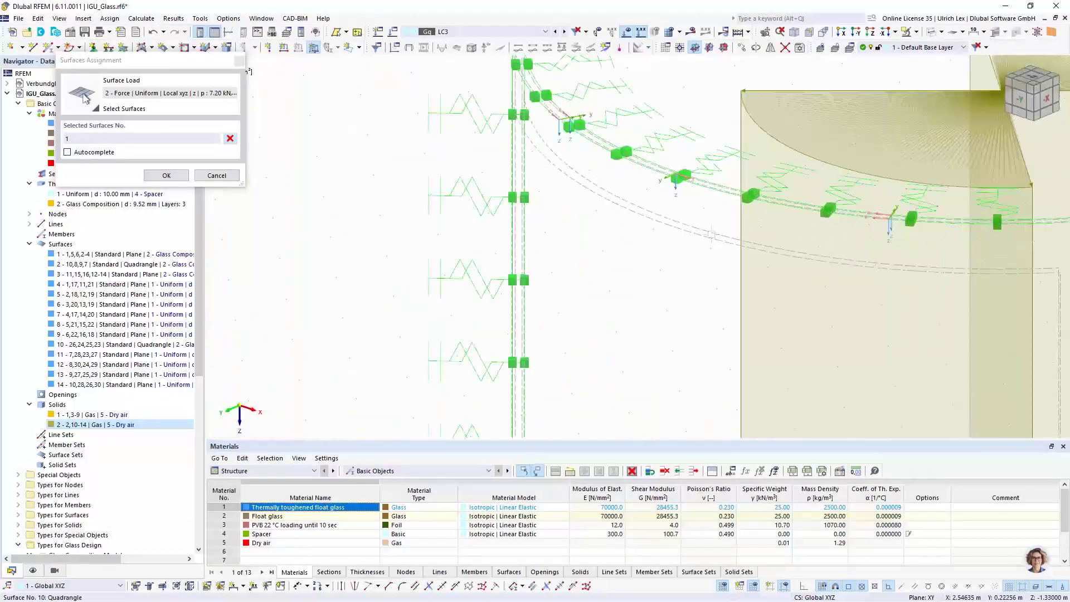
scroll(701, 166, up, 3)
scroll(699, 173, down, 3)
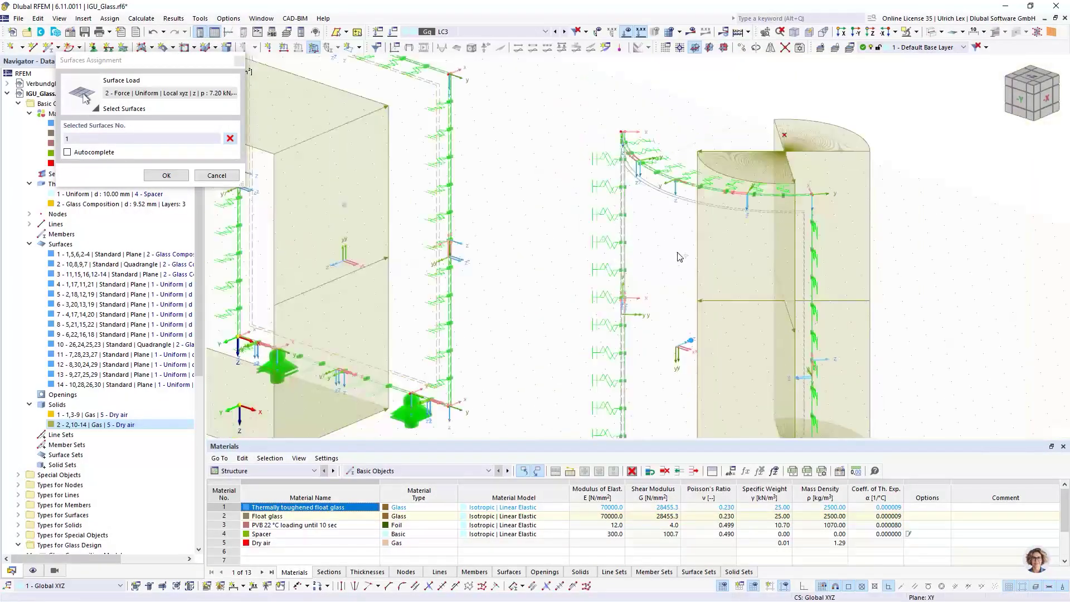
scroll(698, 179, up, 5)
scroll(698, 178, up, 3)
click(698, 205)
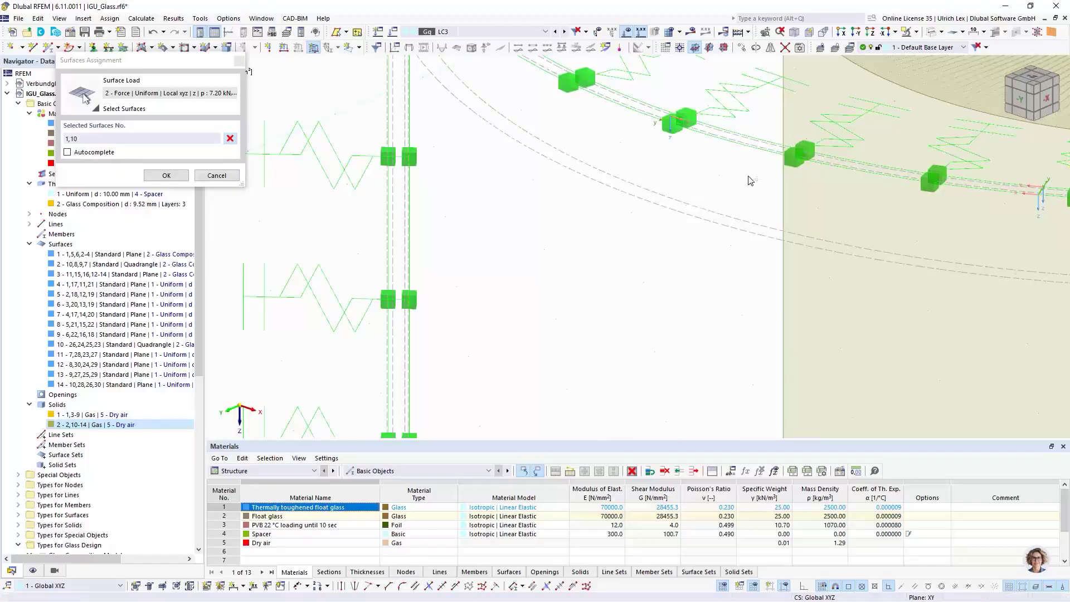
click(166, 175)
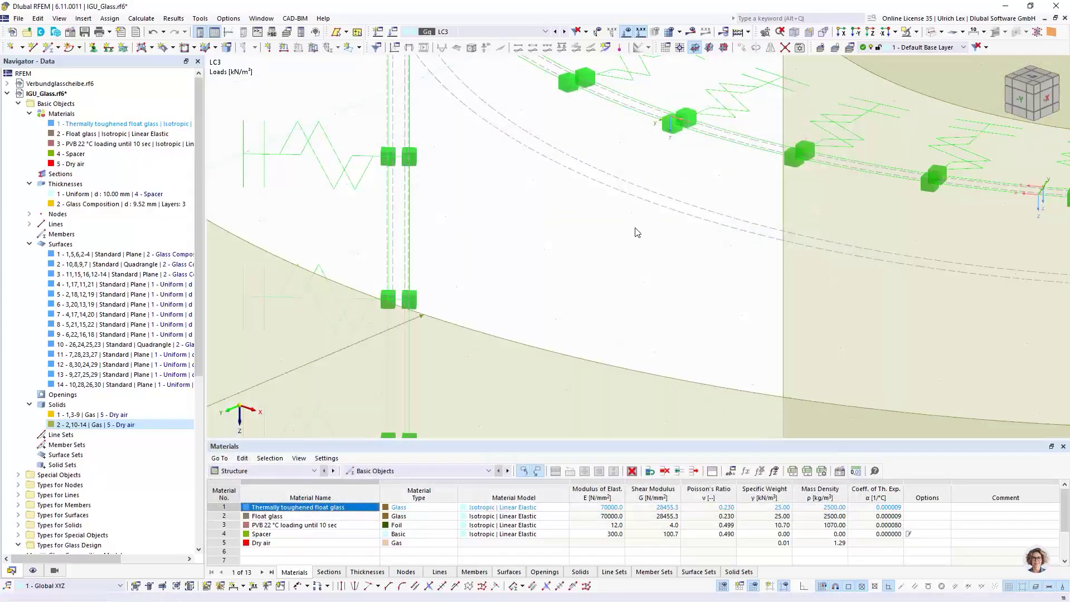
Examine the LC3 surface loads on both units and check surface load 2 on the flat unit
scroll(635, 229, down, 11)
scroll(474, 160, up, 5)
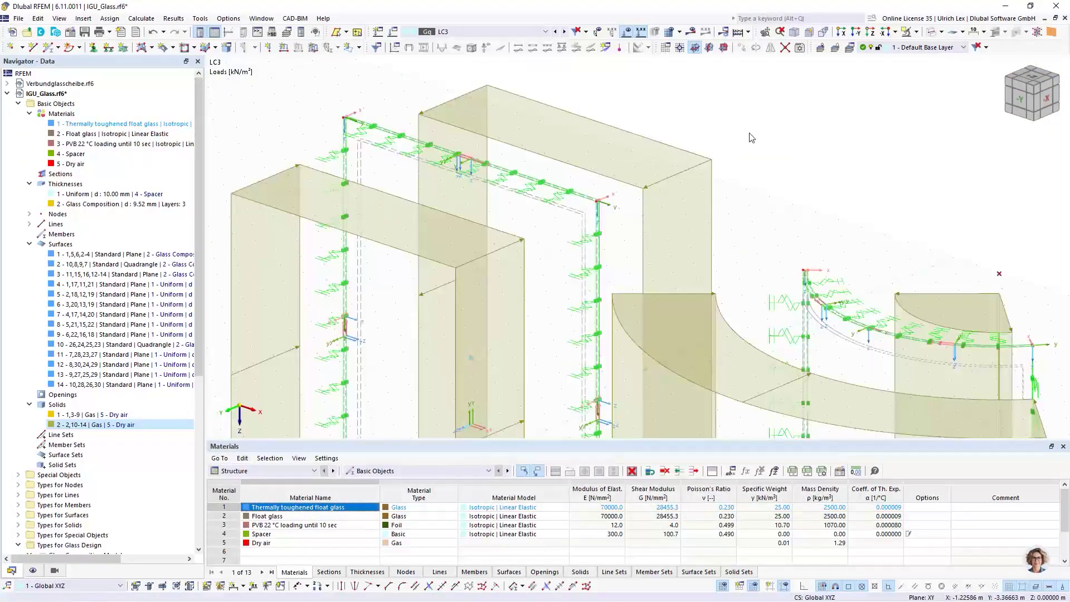
scroll(765, 146, up, 2)
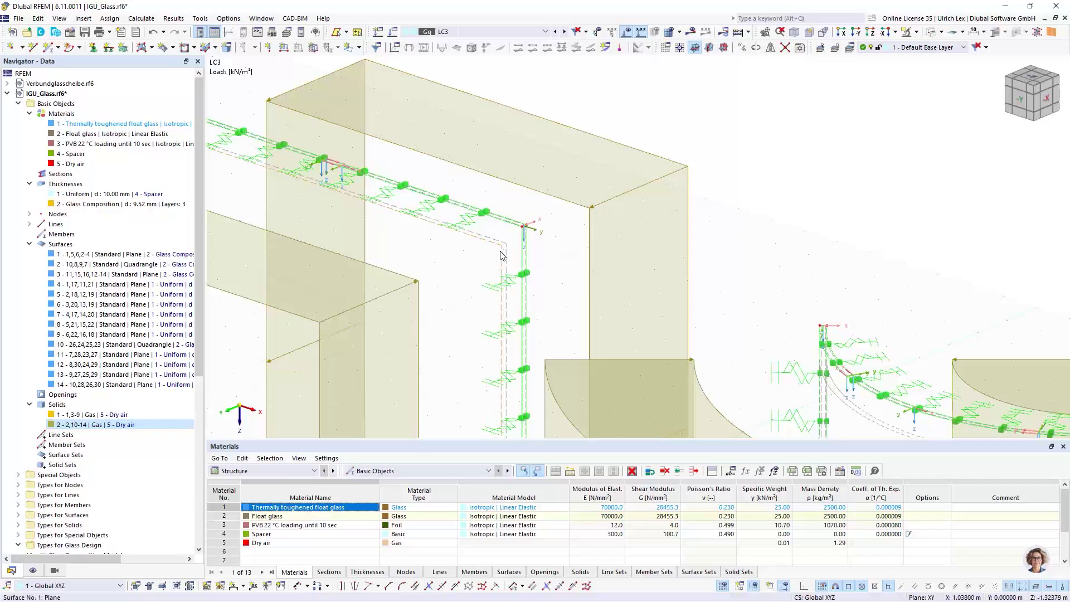
mouse_move(502, 259)
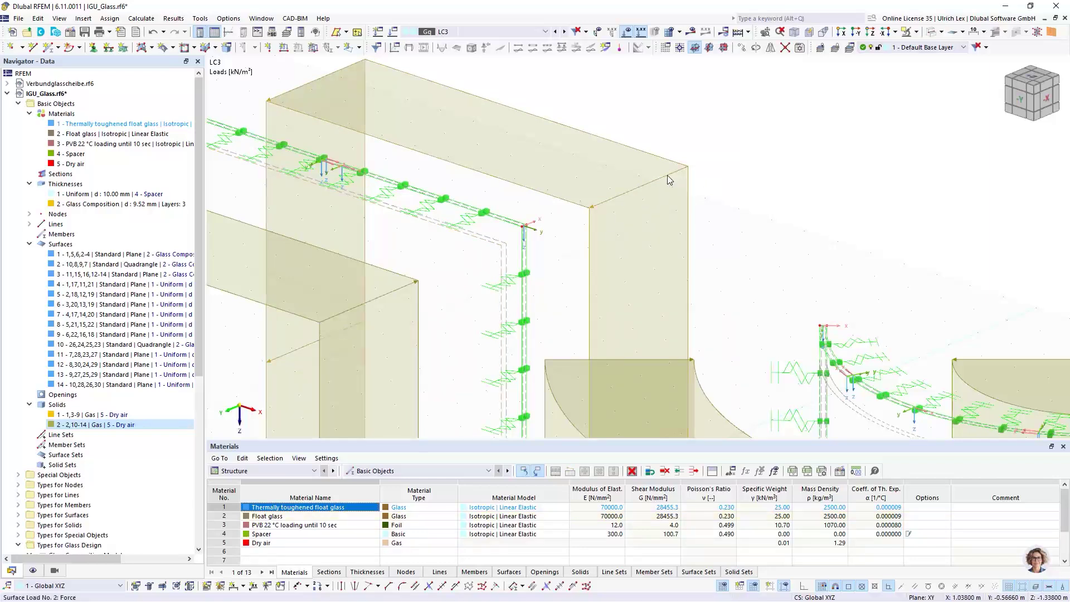
mouse_move(659, 184)
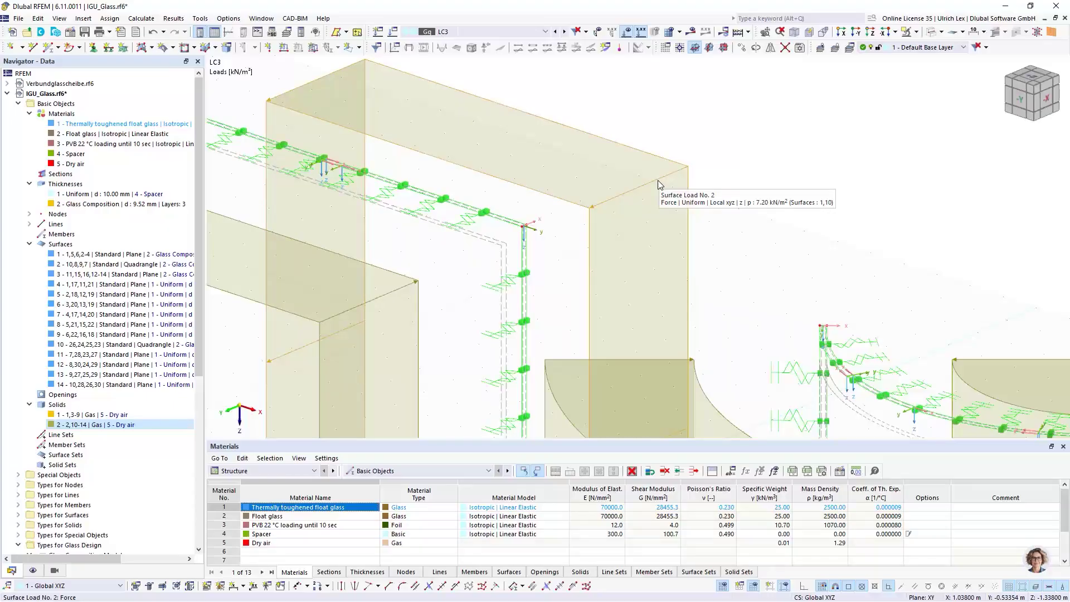
scroll(595, 167, down, 3)
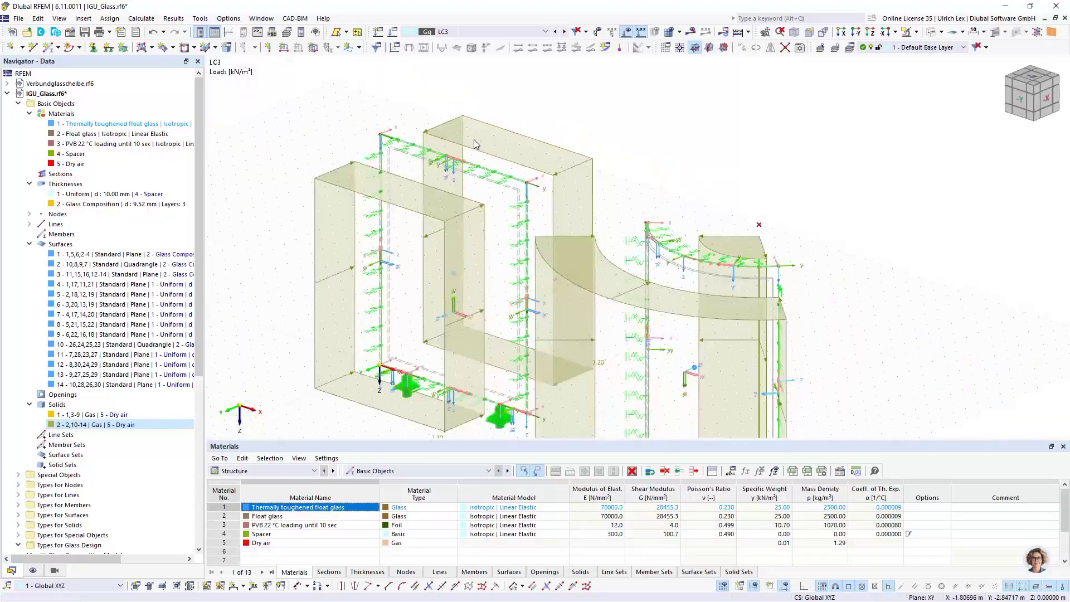
mouse_move(470, 152)
Set up a new uniform surface load in LC4 with a magnitude of 2.00 kN/m² in local z
click(314, 48)
click(457, 122)
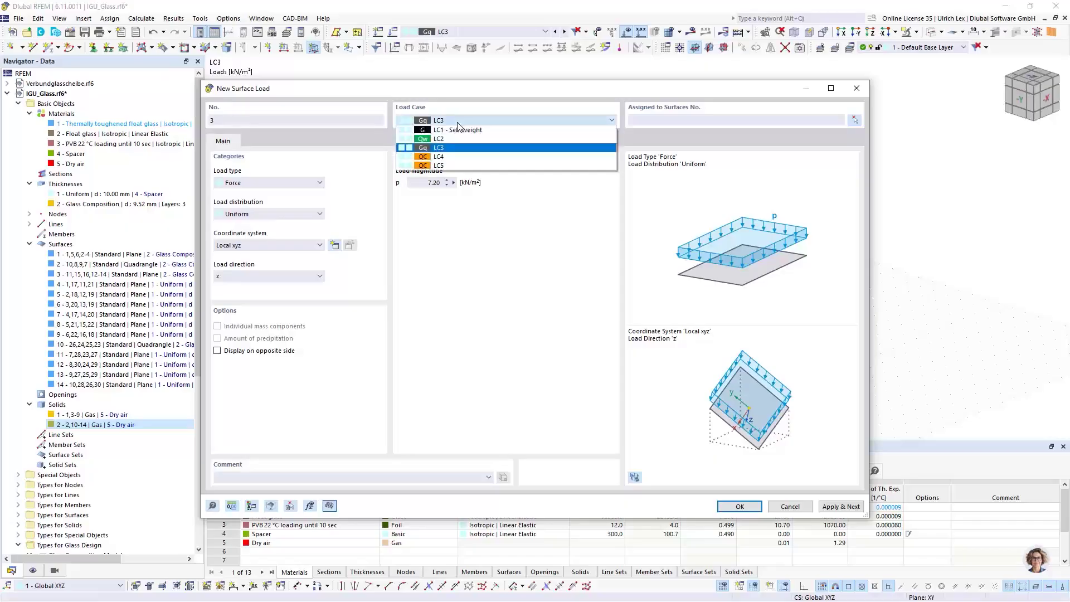
click(462, 157)
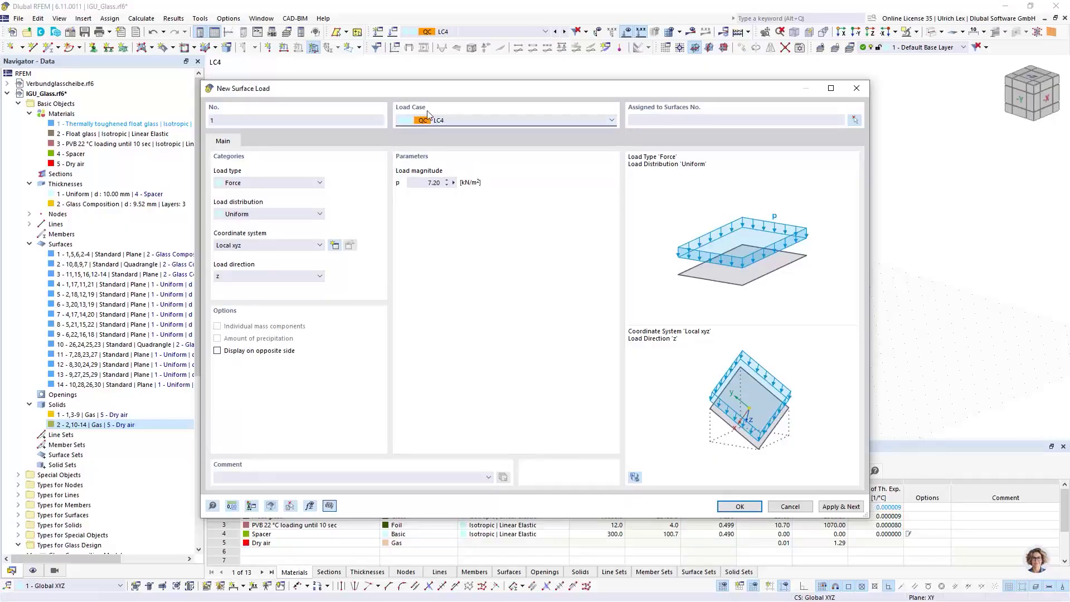
click(427, 182)
Assign the 2.00 kN/m² load to the flat unit's surface 1 and the curved unit's surface 10, and create it
click(854, 121)
scroll(484, 183, up, 5)
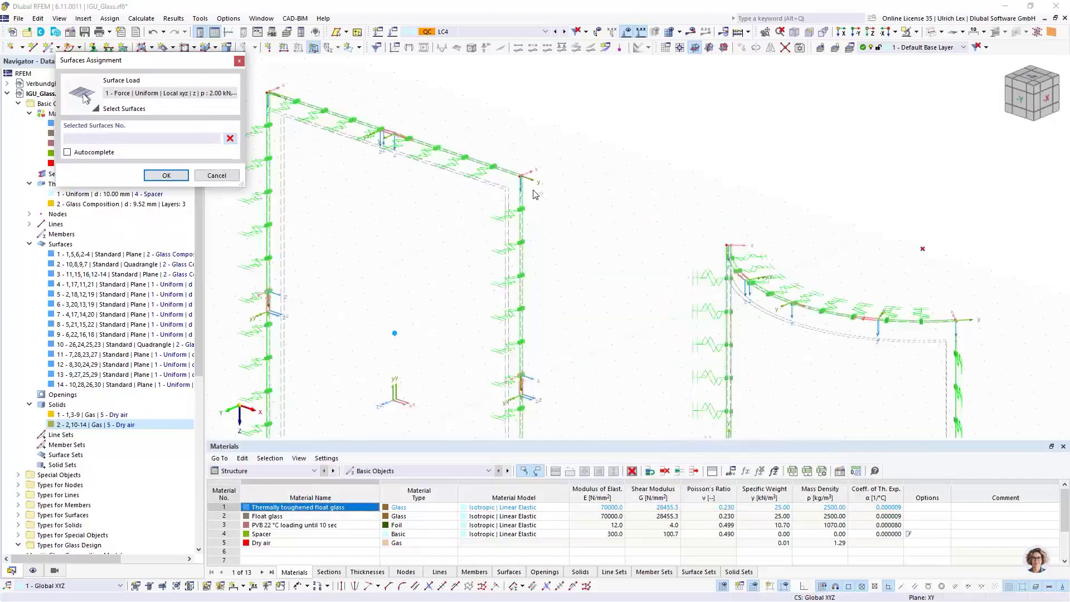
scroll(484, 182, up, 2)
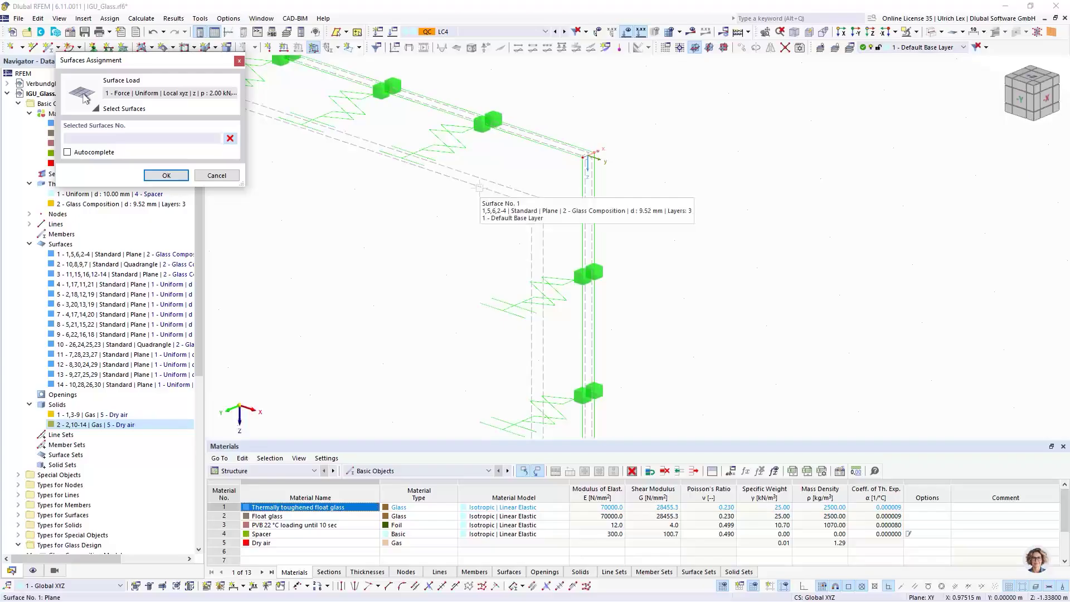
click(483, 195)
scroll(407, 192, down, 2)
scroll(712, 292, up, 4)
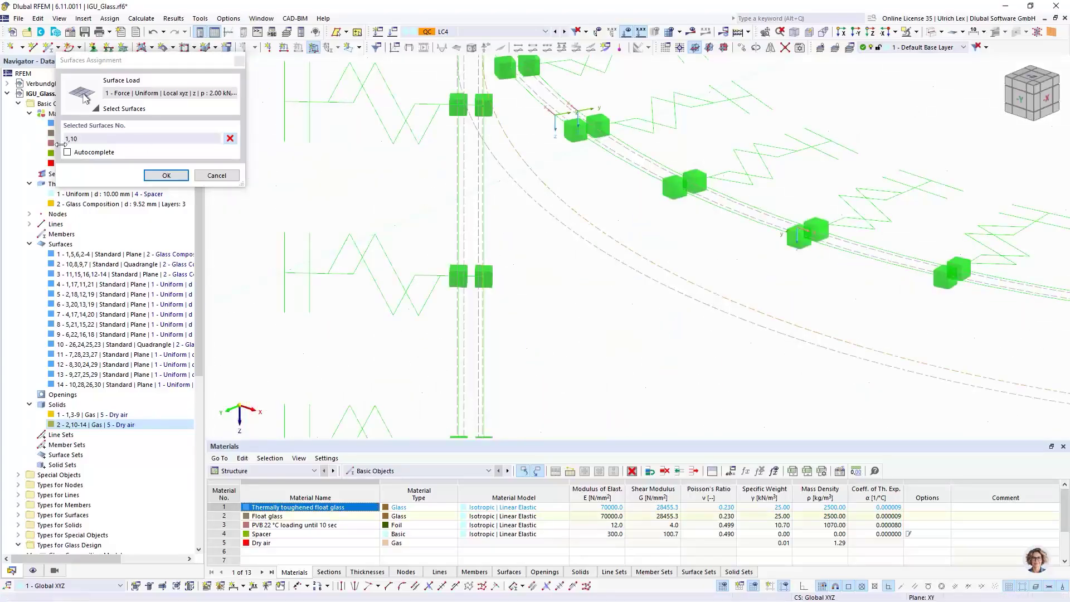
click(165, 175)
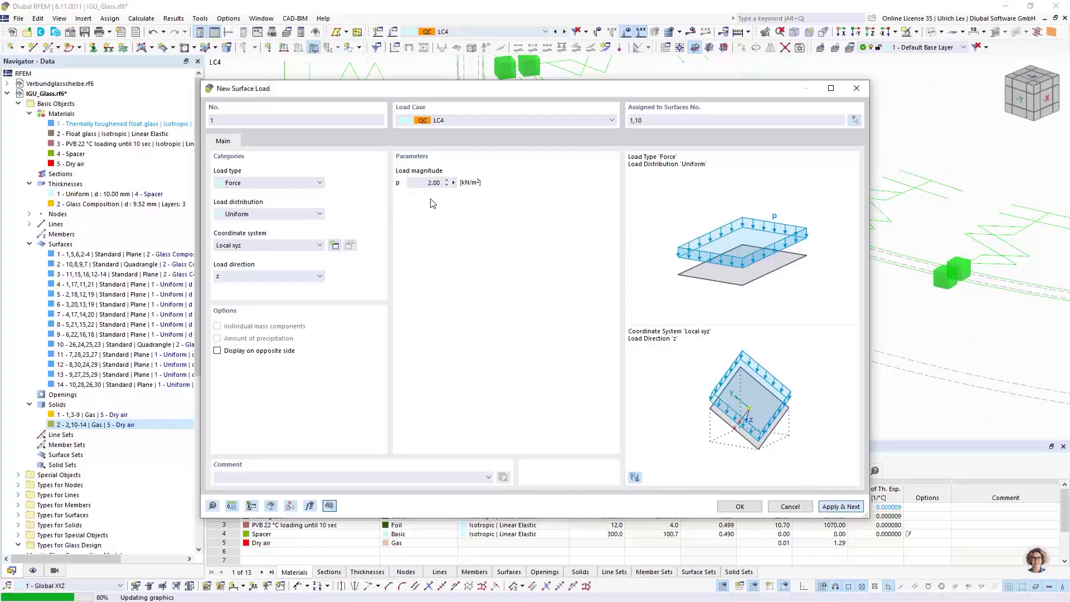
Set up a second LC4 surface load of -2.00 kN/m² in local z and select the curved unit's surface 2 for it
click(424, 182)
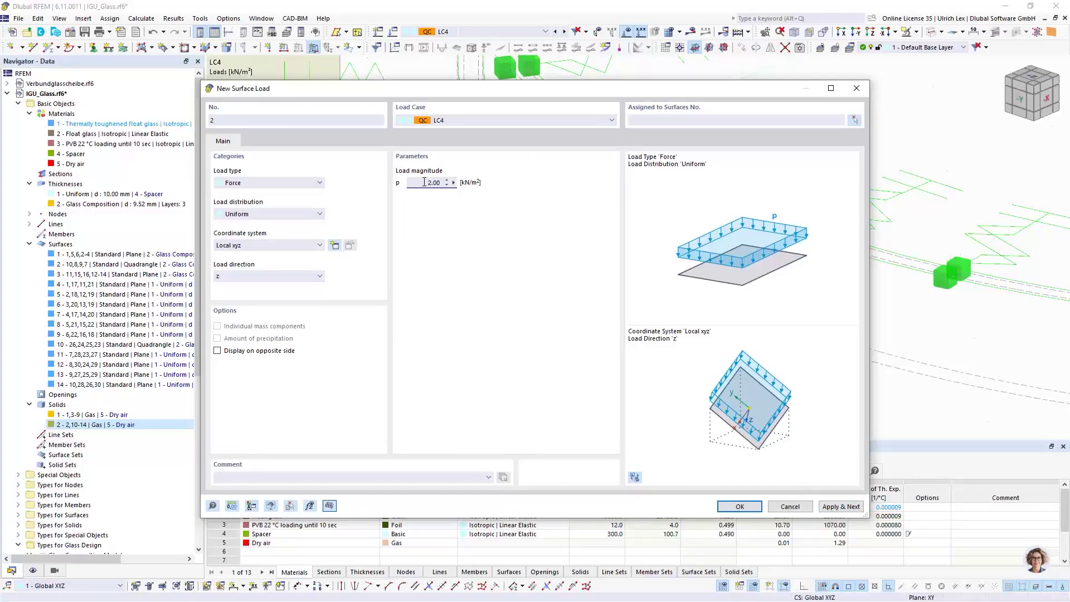
click(856, 121)
scroll(665, 315, down, 4)
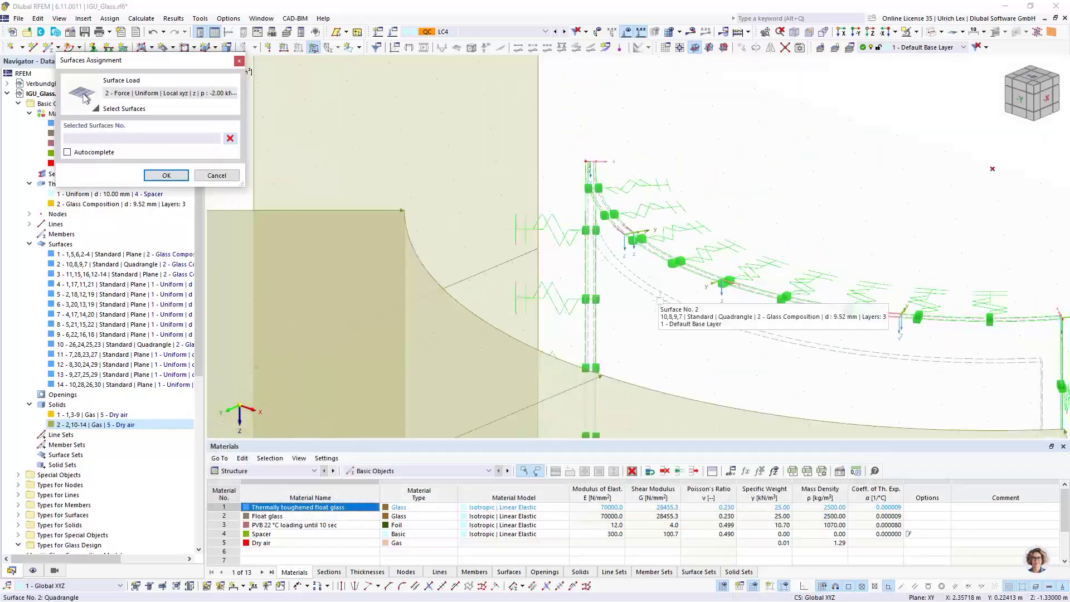
scroll(660, 300, up, 5)
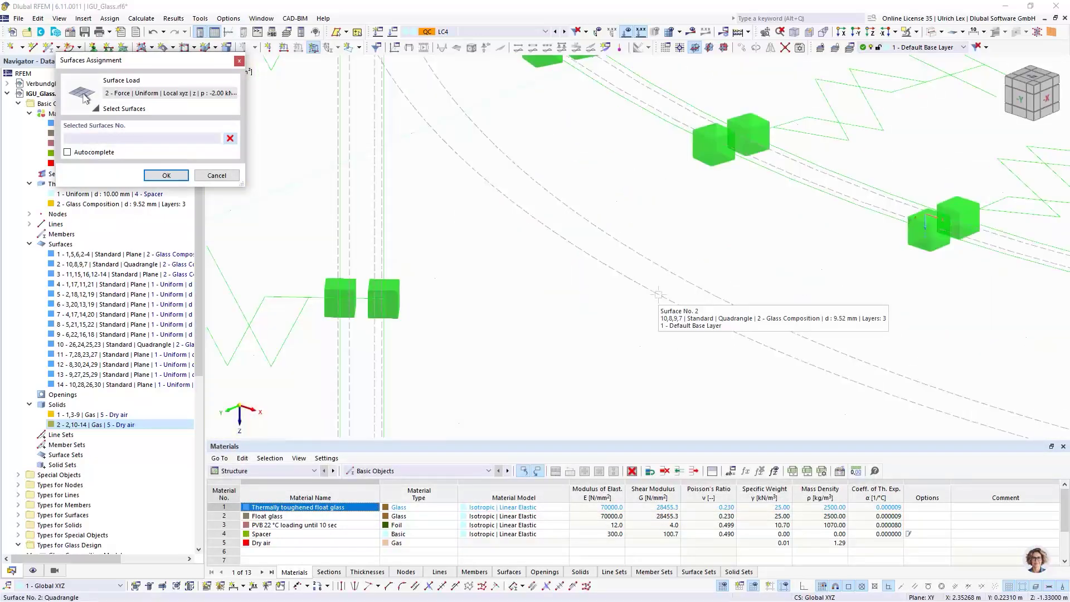
click(657, 294)
Add the flat unit's surface 3 to the -2.00 kN/m² load and create the load
scroll(717, 335, down, 5)
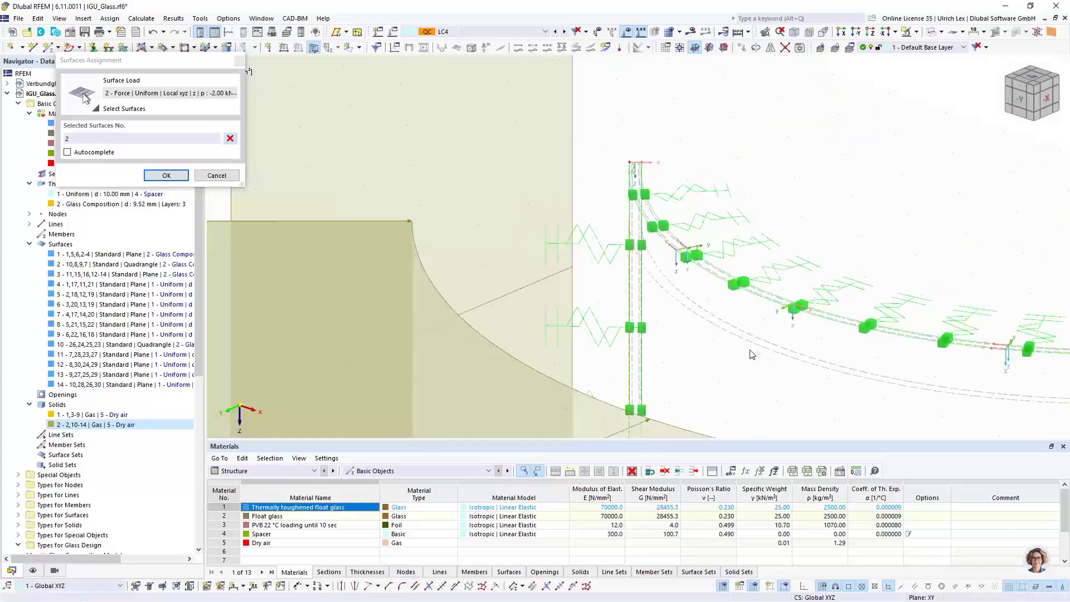
scroll(718, 335, up, 8)
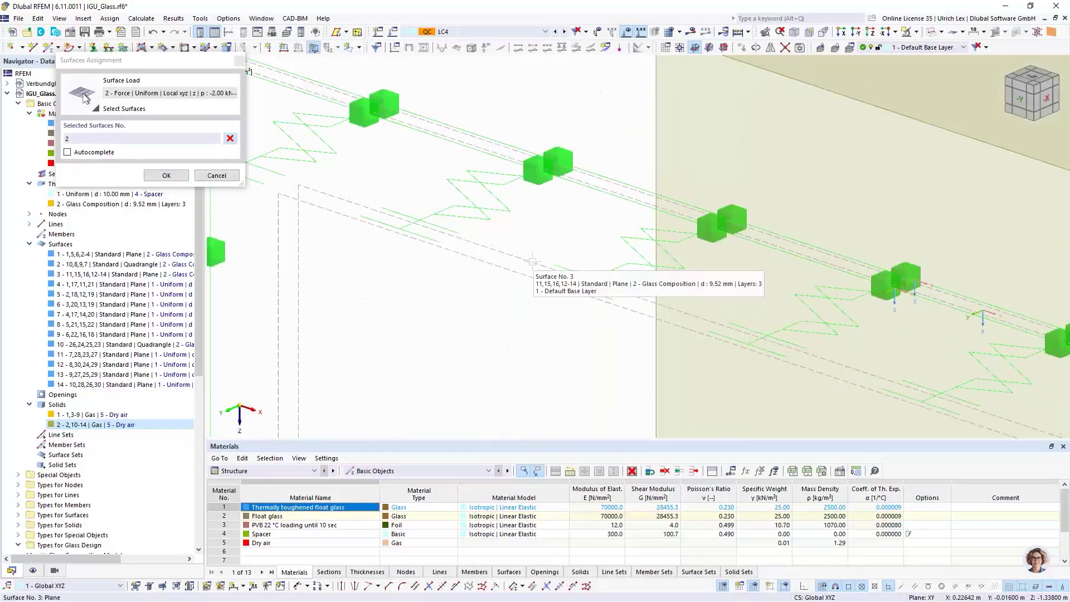
click(532, 261)
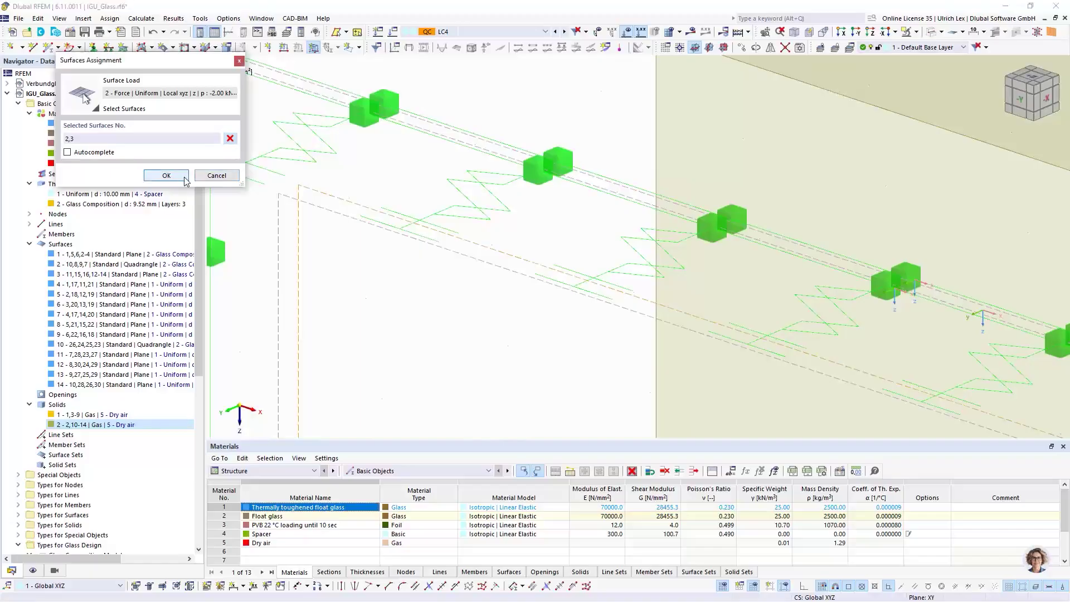
click(166, 175)
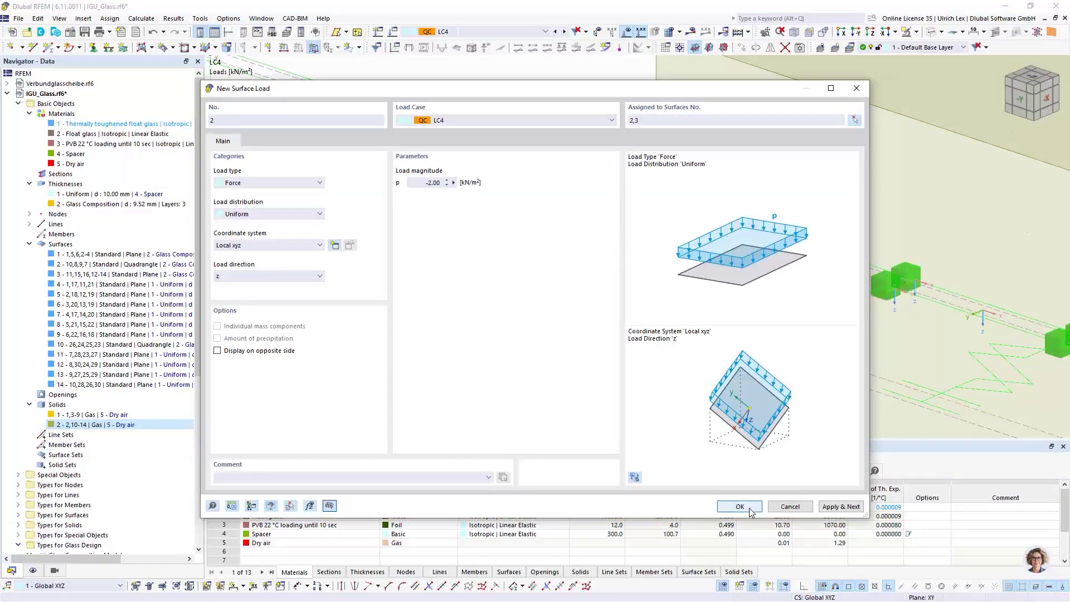
key(Return)
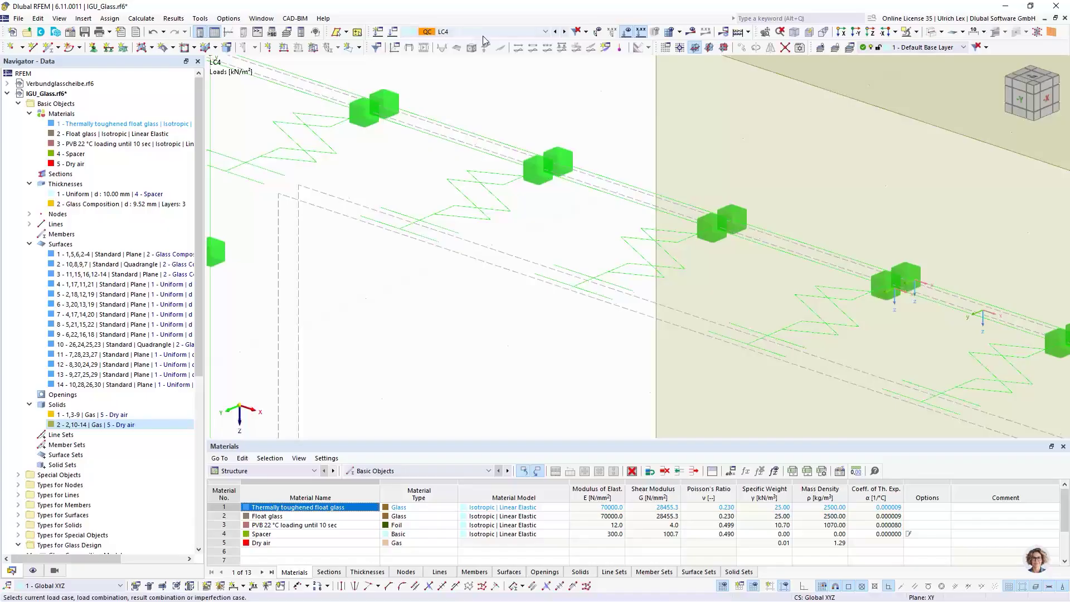
Make LC5 the active load case and bring the flat unit into view
click(531, 32)
click(504, 78)
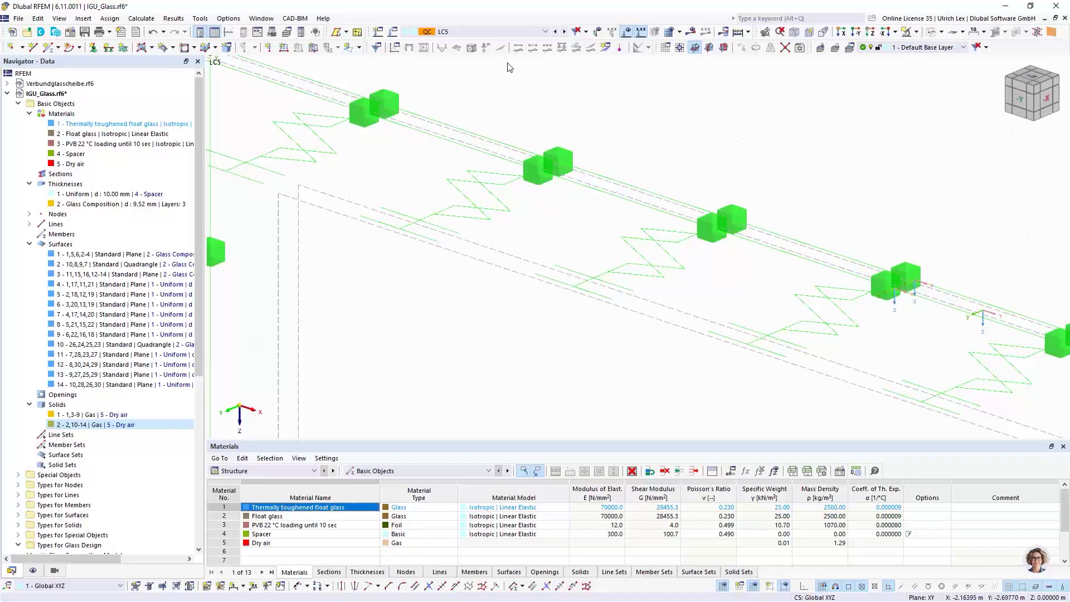
click(426, 49)
scroll(492, 72, down, 3)
scroll(391, 106, down, 2)
scroll(317, 92, down, 2)
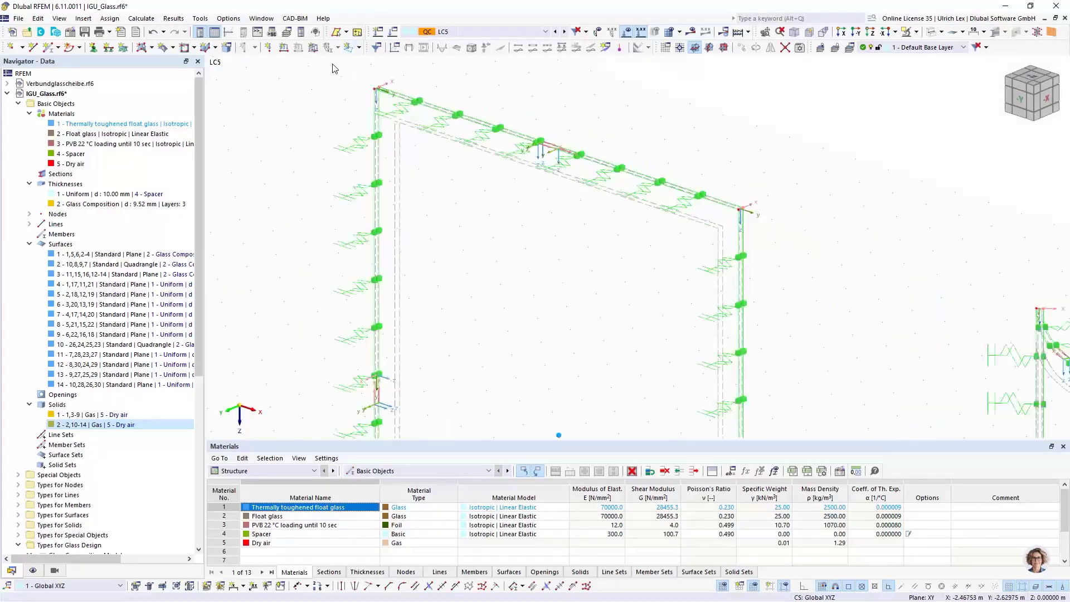
Set up a new solid load in LC5 as a uniform temperature load of 20.0 °C
click(360, 48)
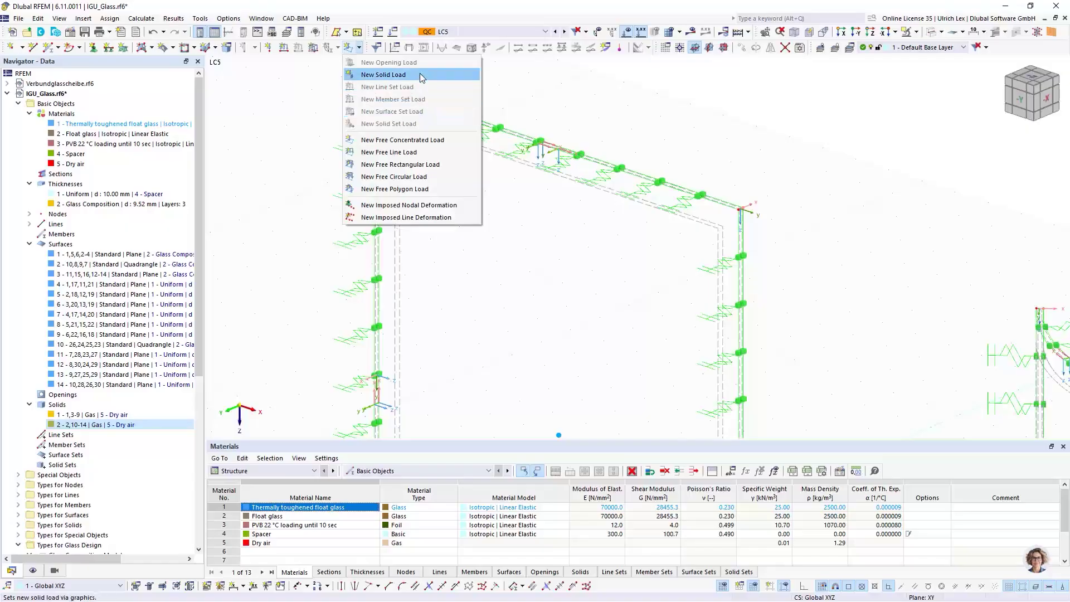
click(399, 77)
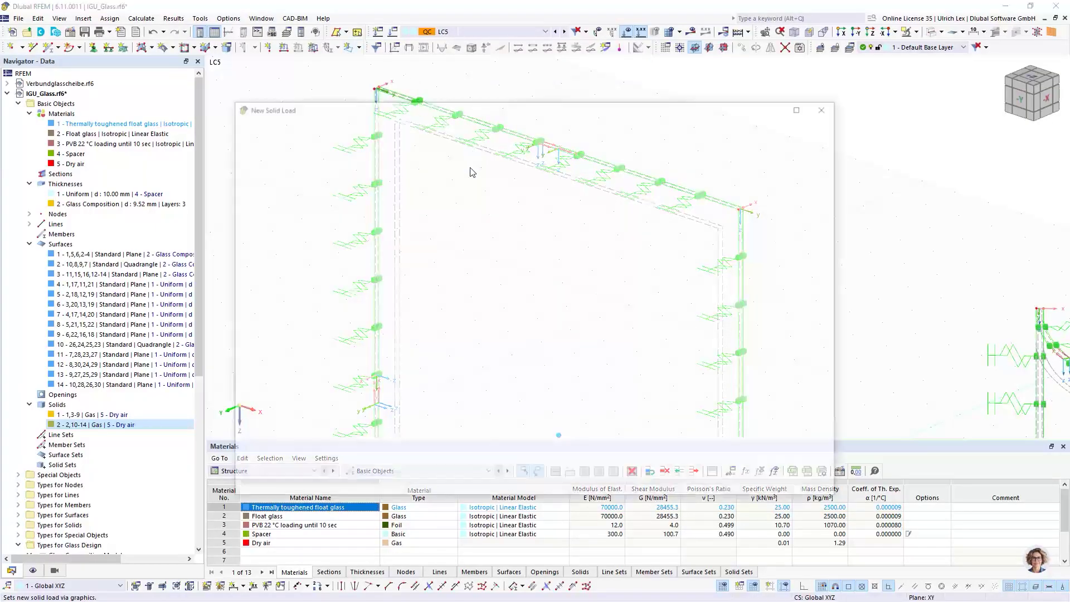
click(312, 201)
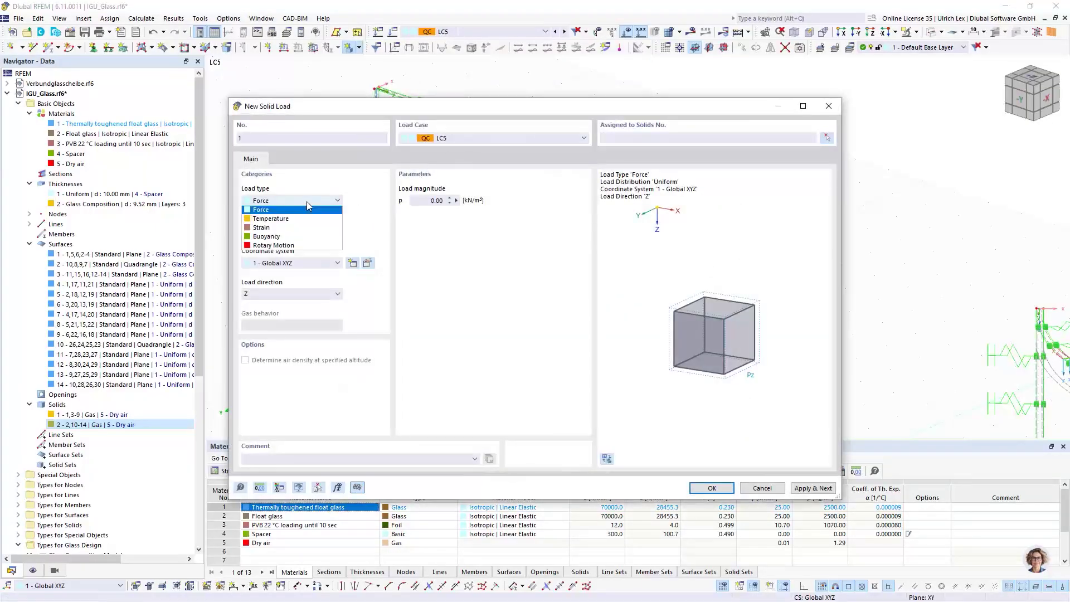
click(297, 220)
click(453, 202)
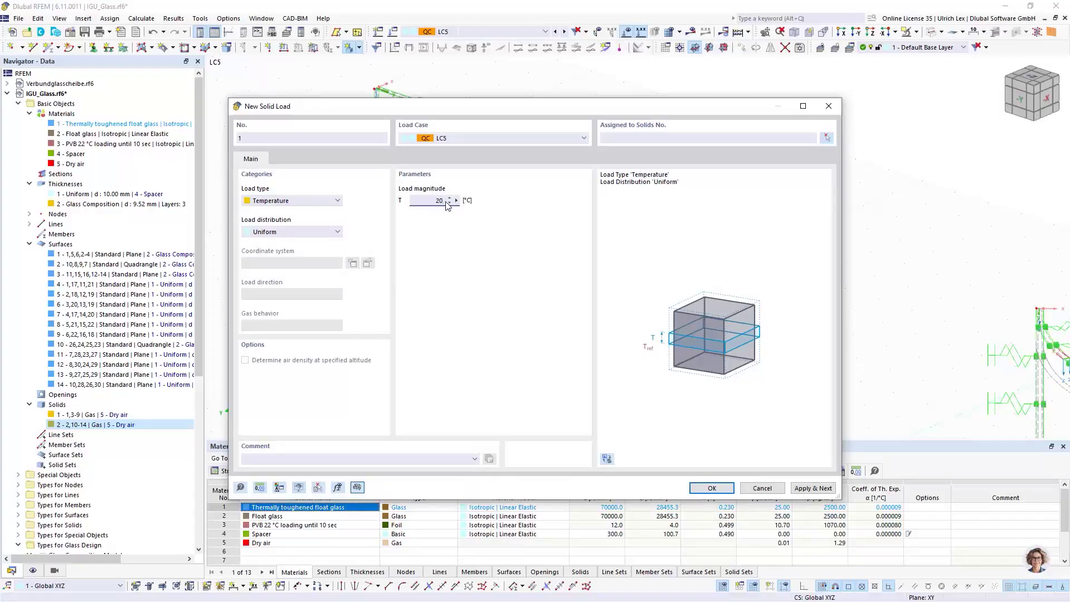
text(20)
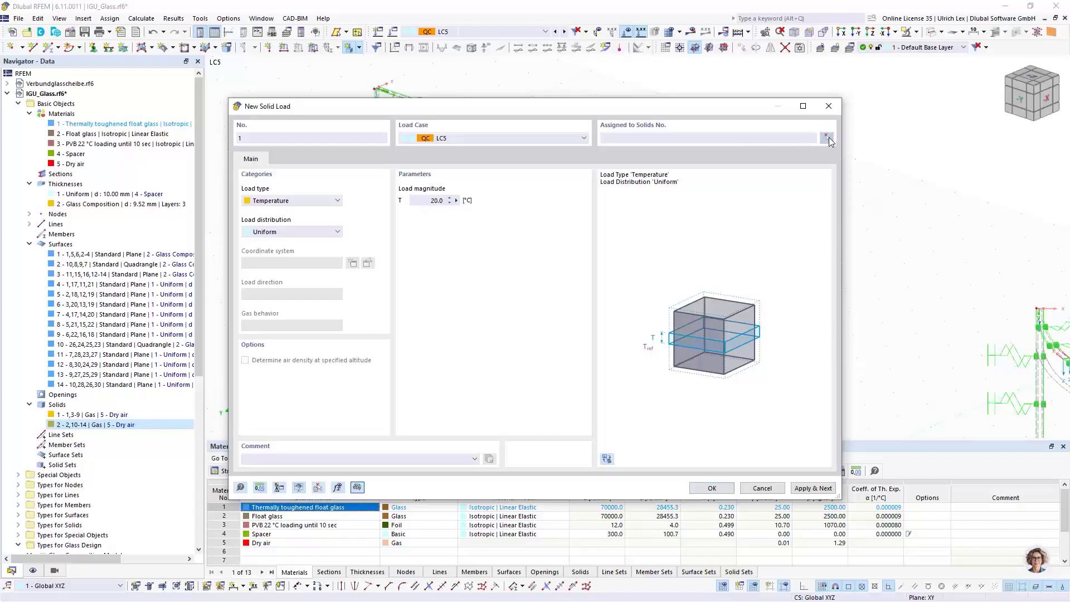
Assign the 20.0 °C temperature load to gas solids 1 and 2 of the flat and curved units and create it
click(826, 140)
scroll(562, 300, down, 2)
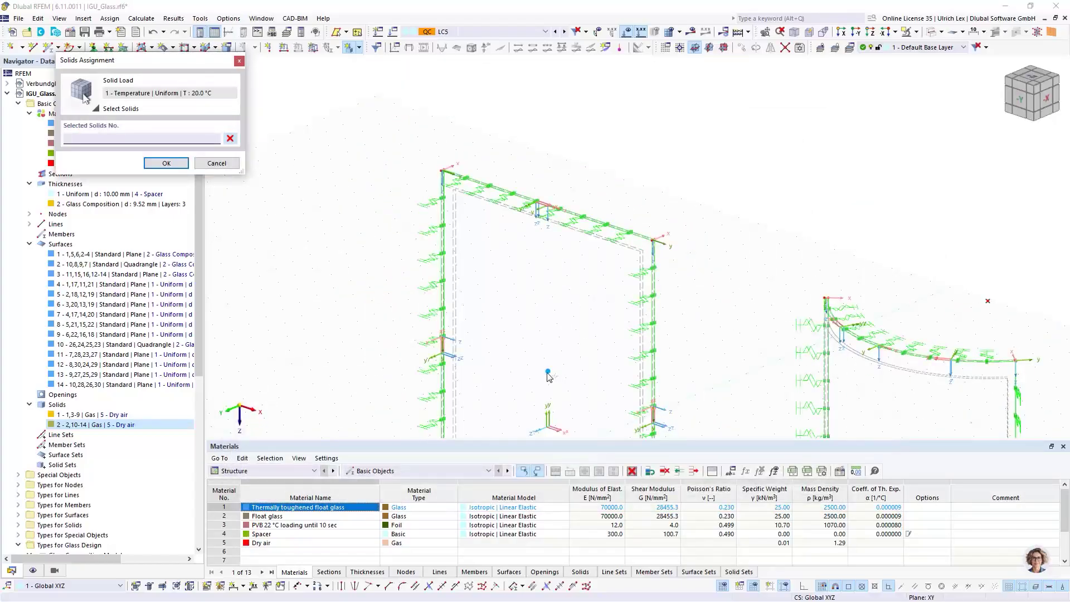
click(613, 393)
scroll(616, 393, down, 2)
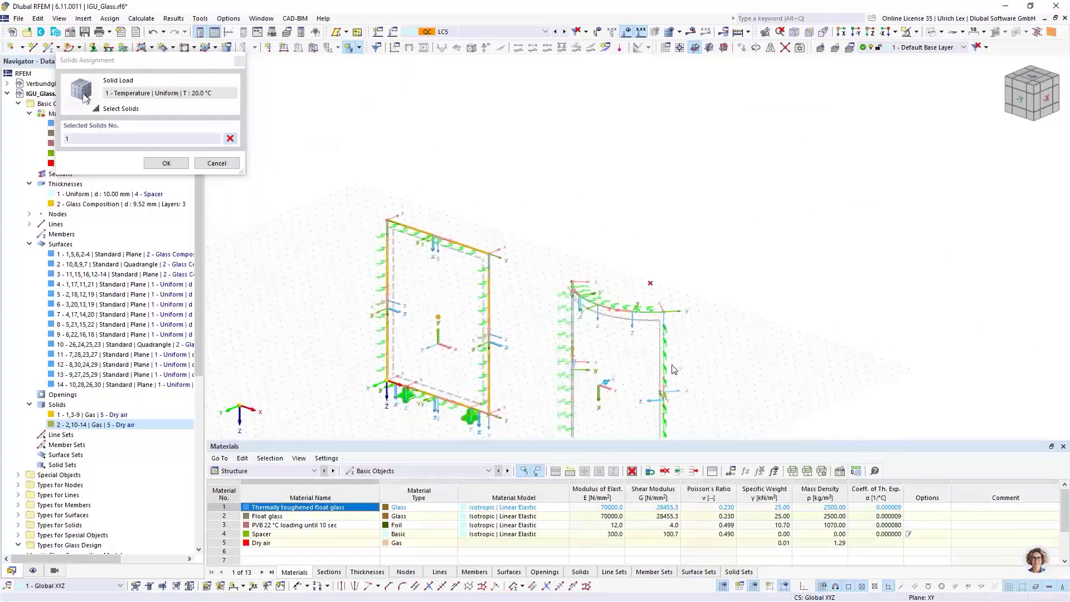
click(608, 384)
scroll(572, 390, up, 1)
click(162, 163)
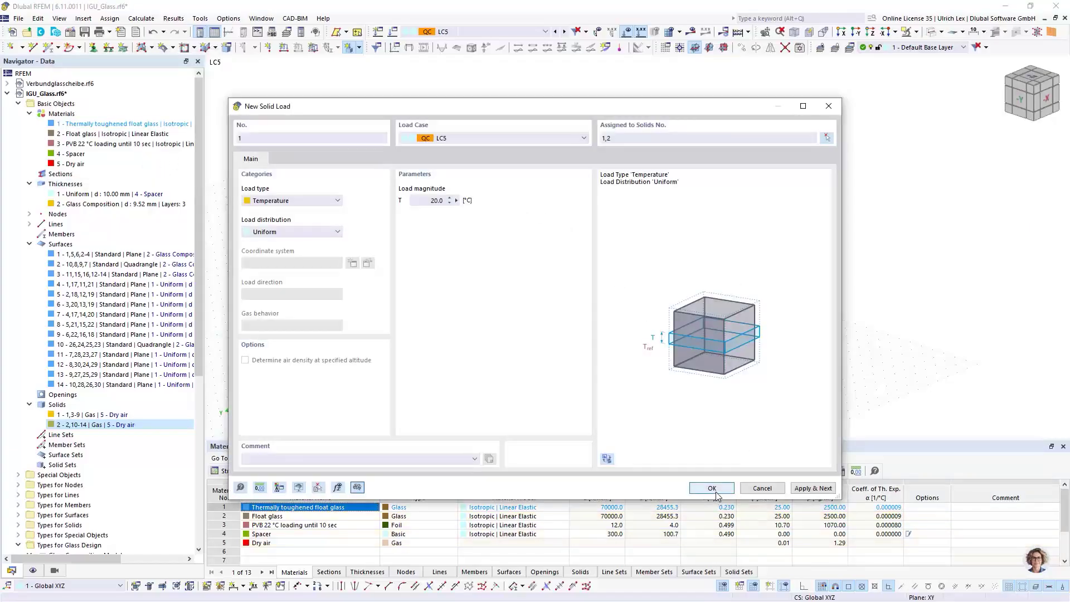
key(Return)
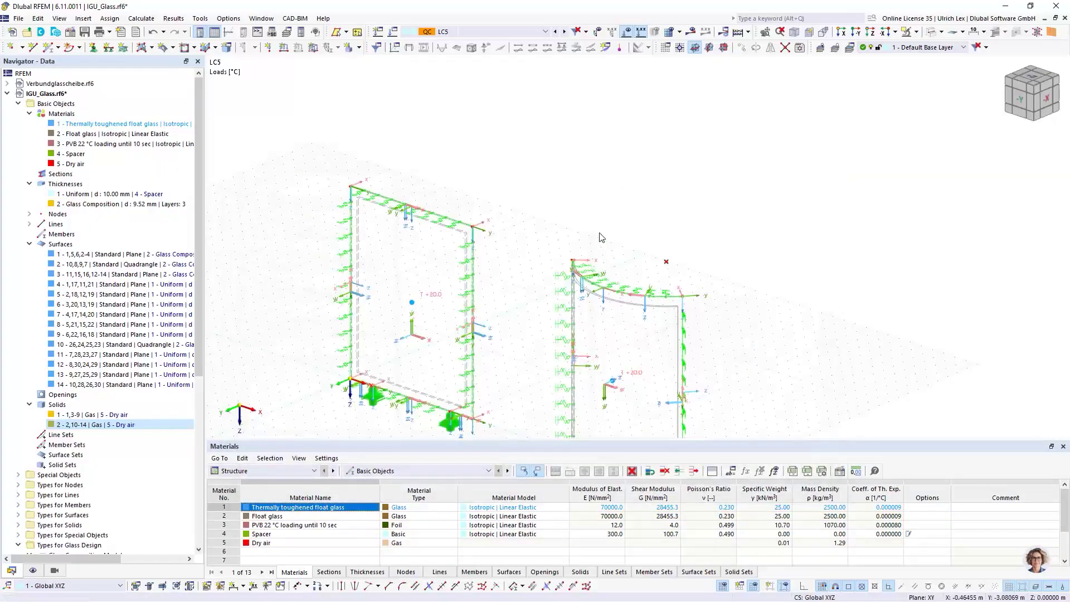
Examine the LC5 temperature loads on both gas solids and the pane edges at the flat unit's upper corner
scroll(456, 255, up, 3)
scroll(487, 260, down, 4)
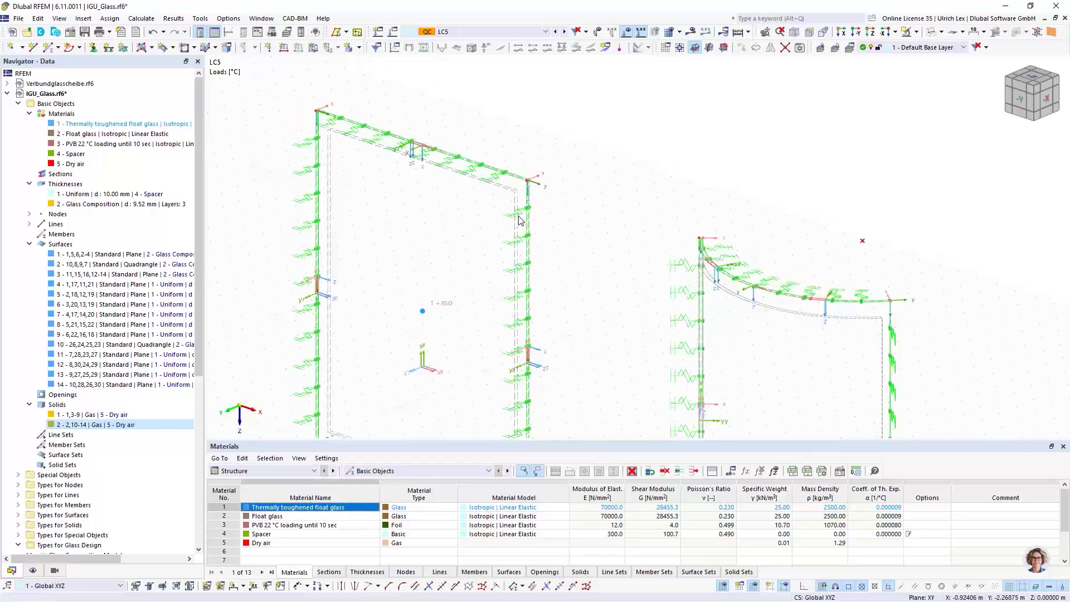
scroll(520, 221, up, 4)
scroll(517, 187, down, 2)
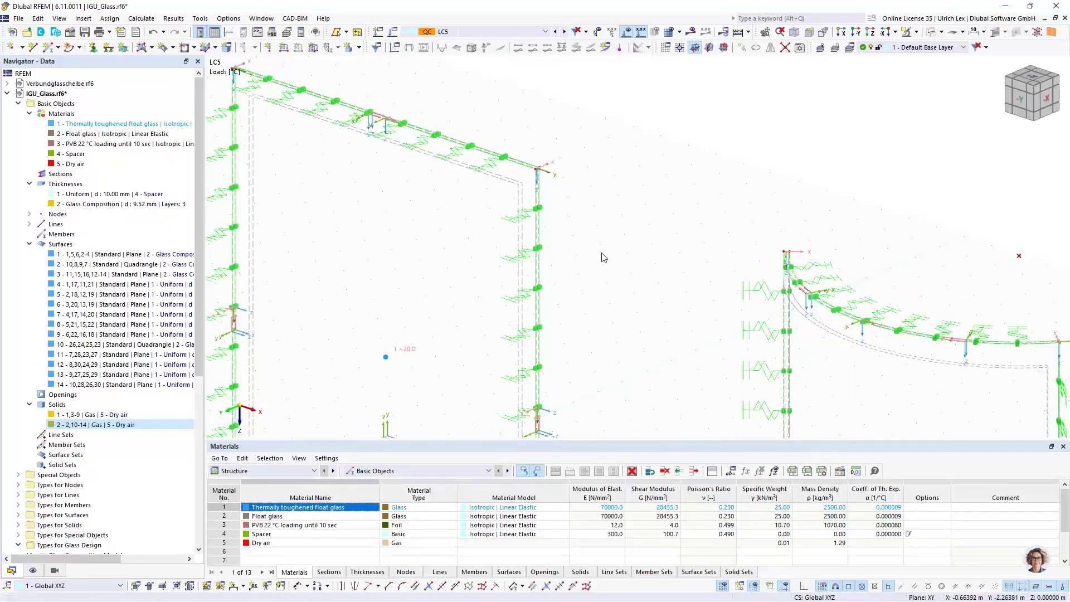
scroll(613, 260, down, 2)
scroll(611, 263, down, 1)
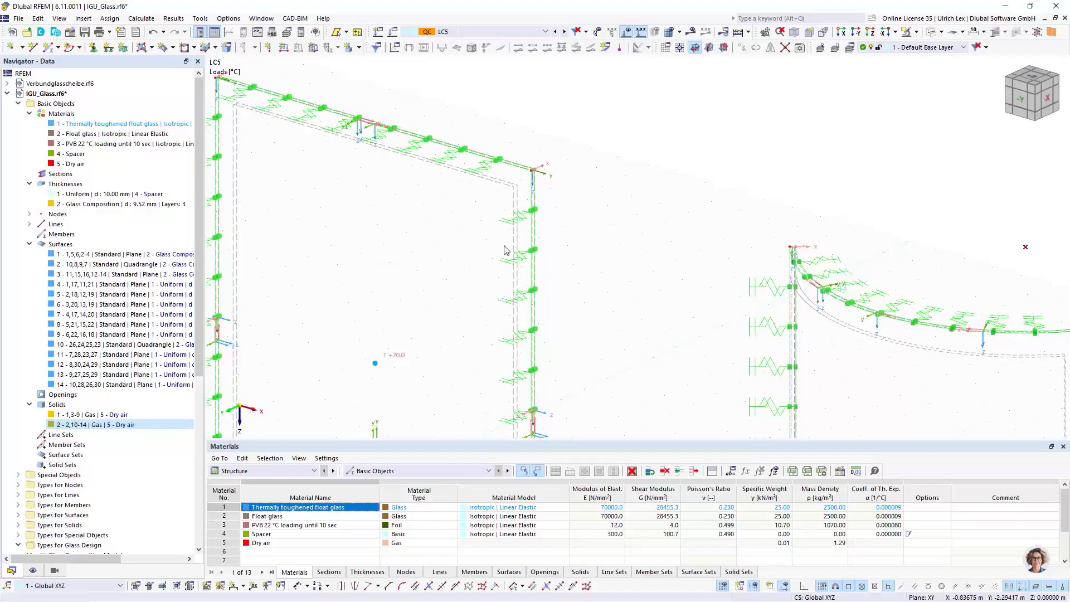
scroll(513, 196, up, 3)
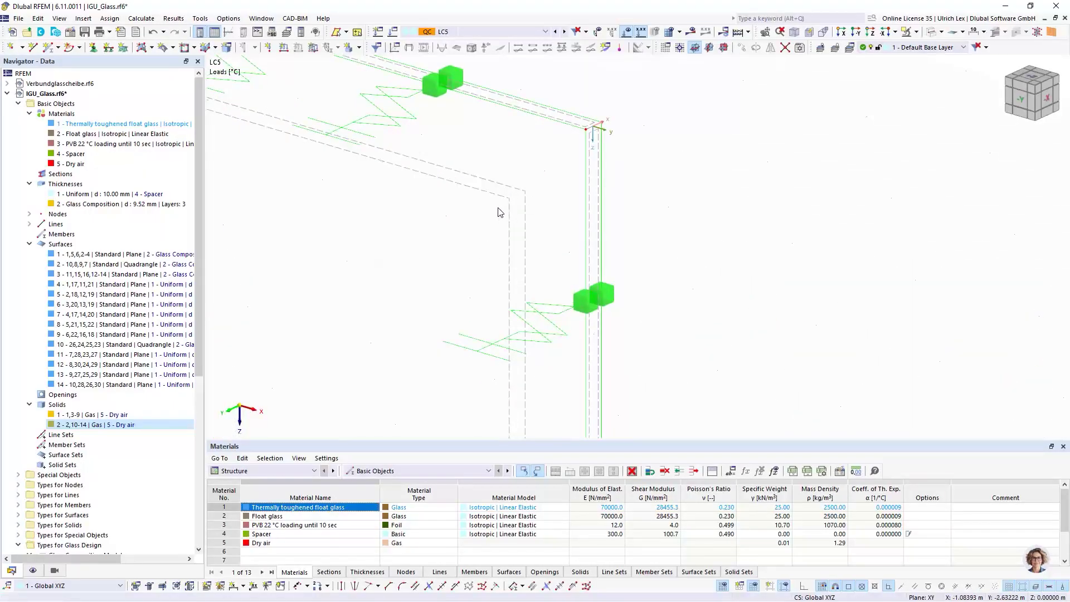
scroll(558, 176, down, 3)
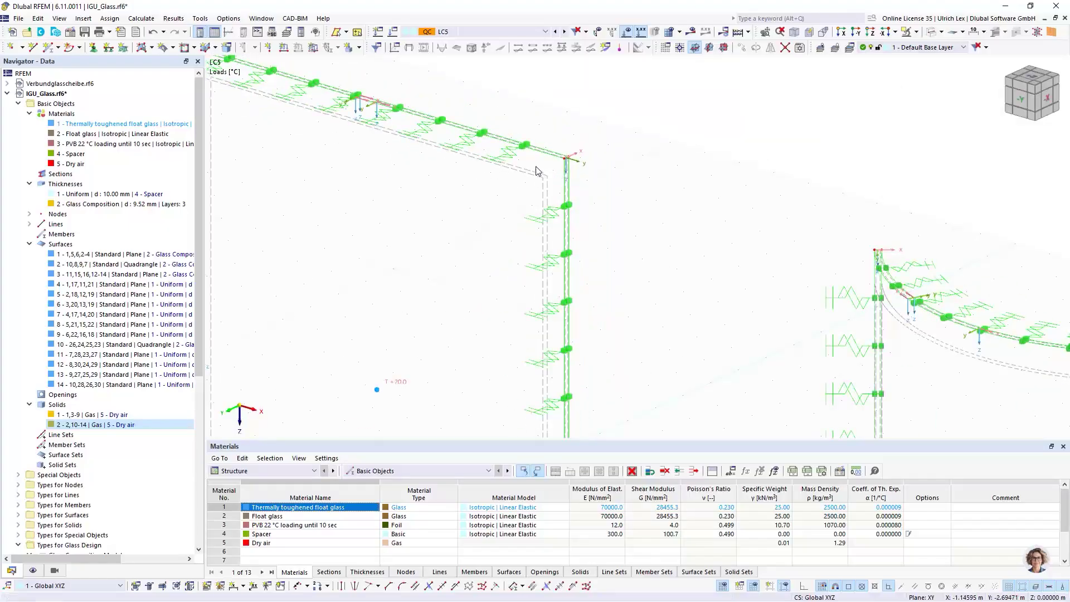
scroll(562, 174, down, 2)
scroll(538, 171, up, 3)
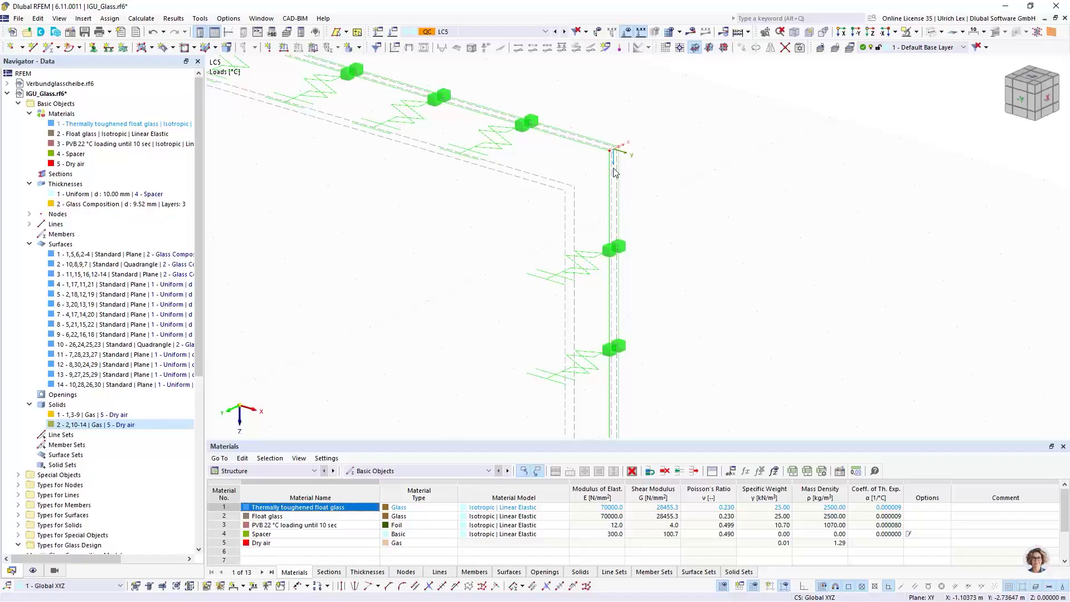
scroll(616, 172, down, 5)
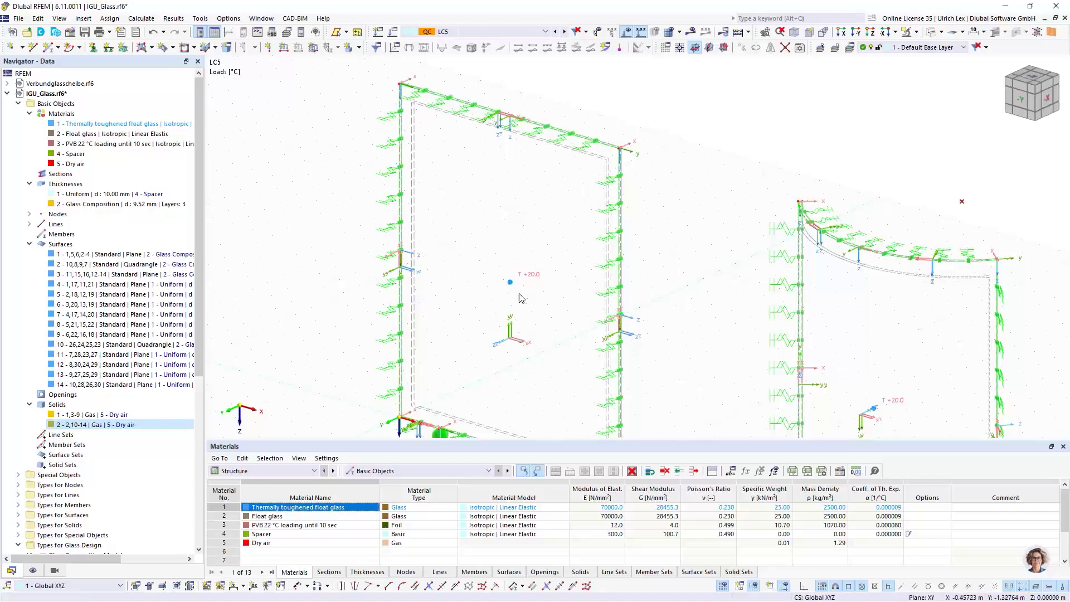
scroll(545, 300, up, 3)
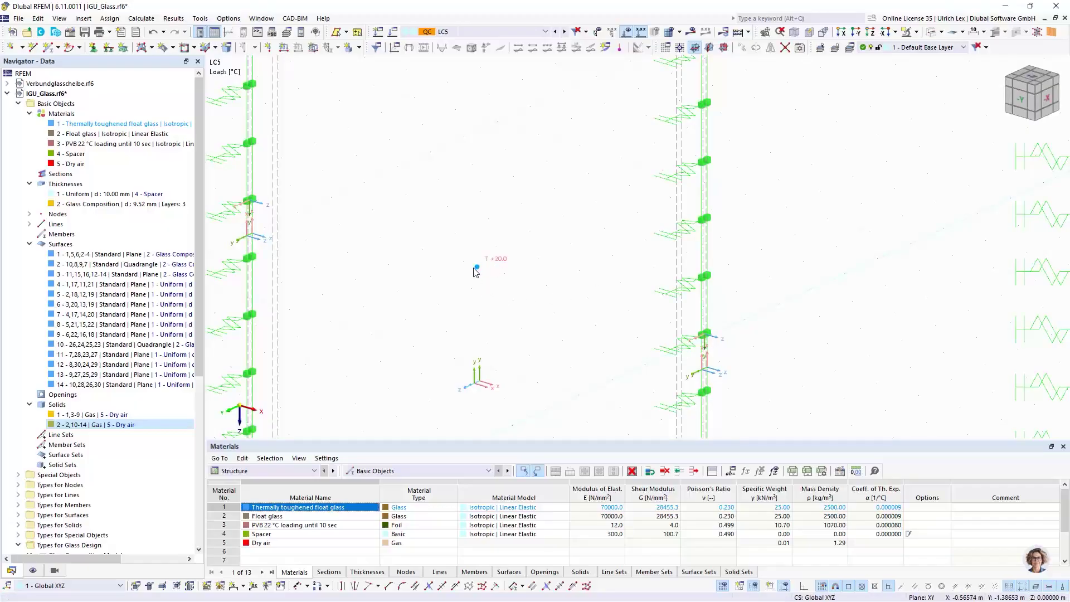
scroll(467, 269, down, 2)
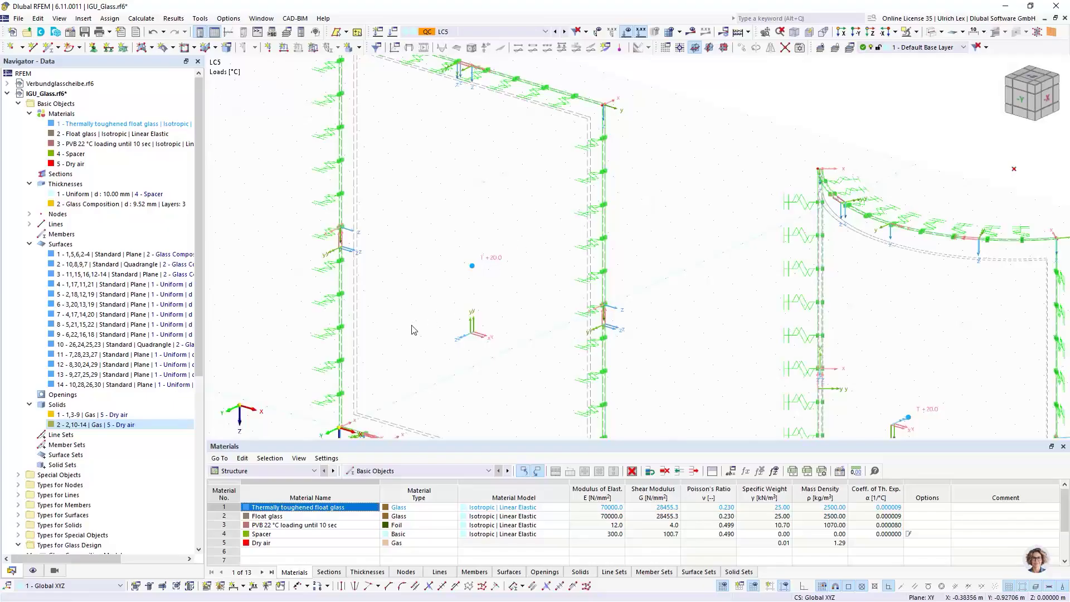
scroll(584, 121, up, 2)
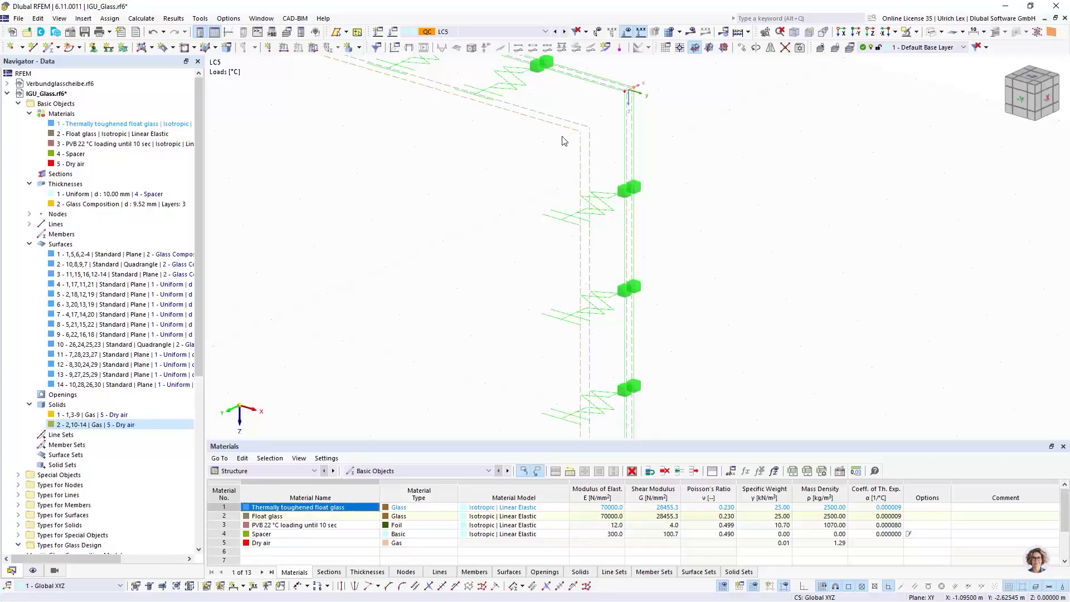
Display the glass units in shaded solid mode and generate the finite element mesh
scroll(490, 263, down, 3)
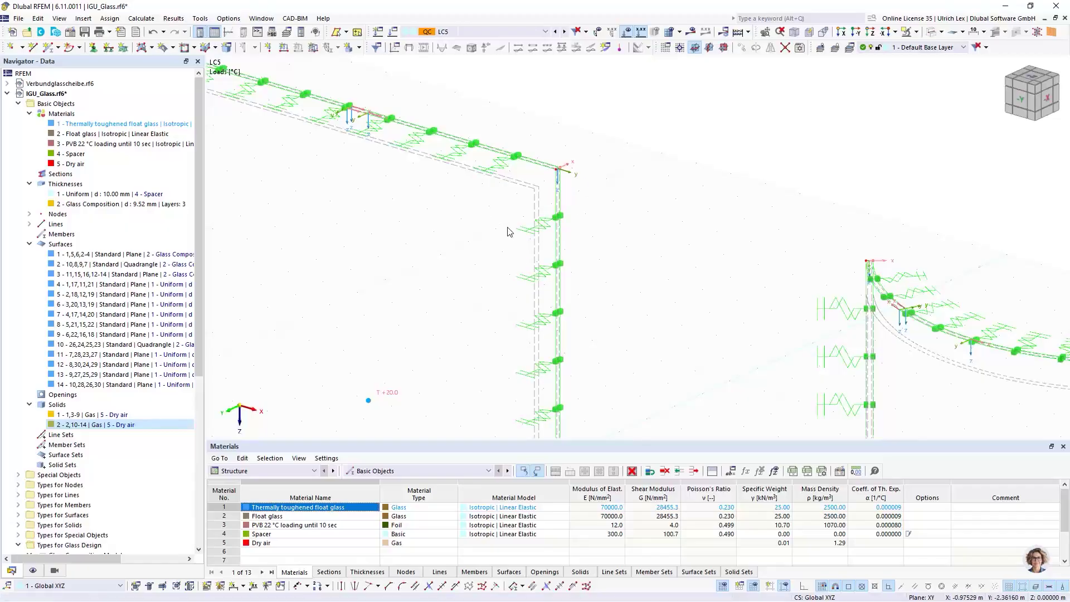
scroll(519, 152, down, 3)
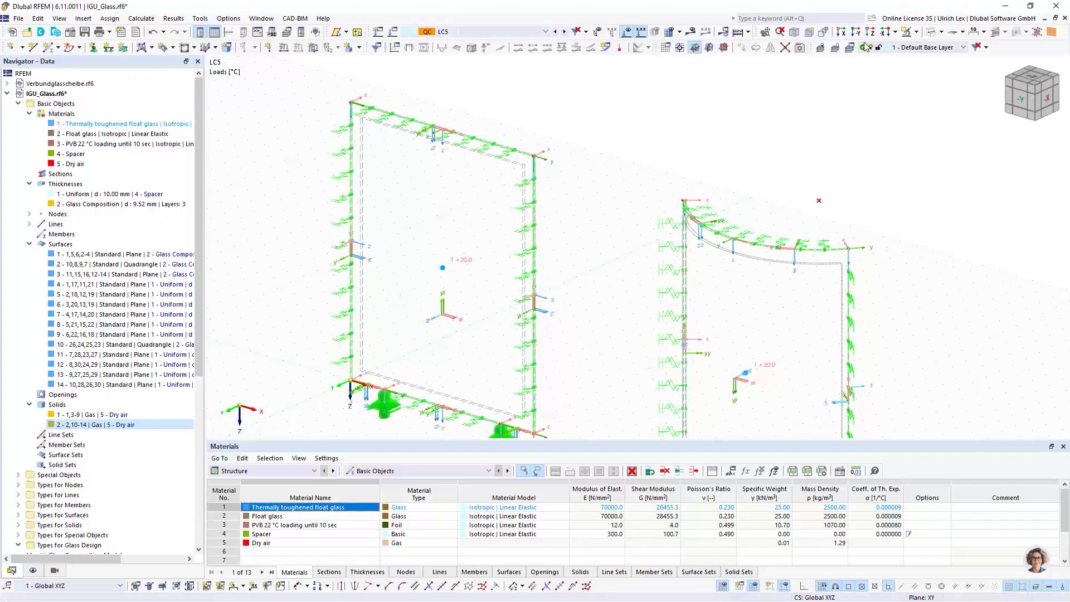
click(935, 32)
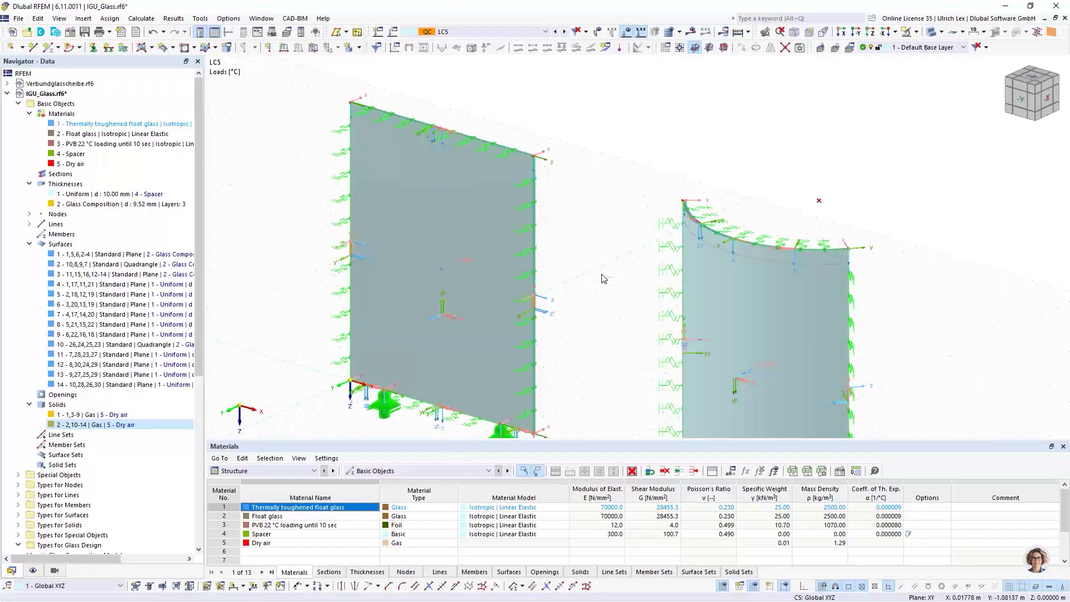
ctrl+middle_drag(606, 278, 731, 226)
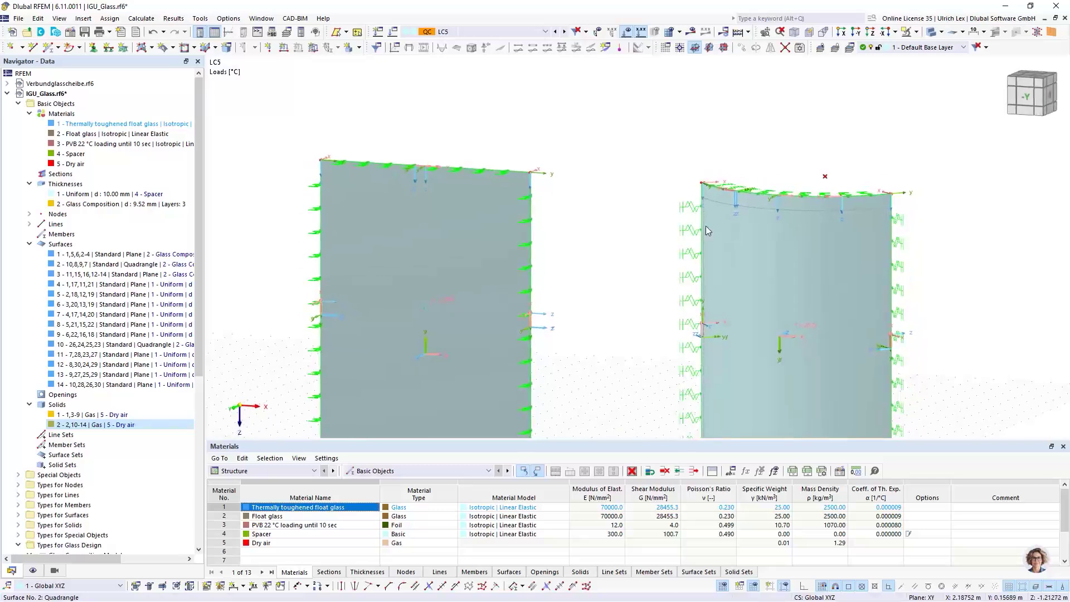
ctrl+middle_drag(635, 230, 608, 255)
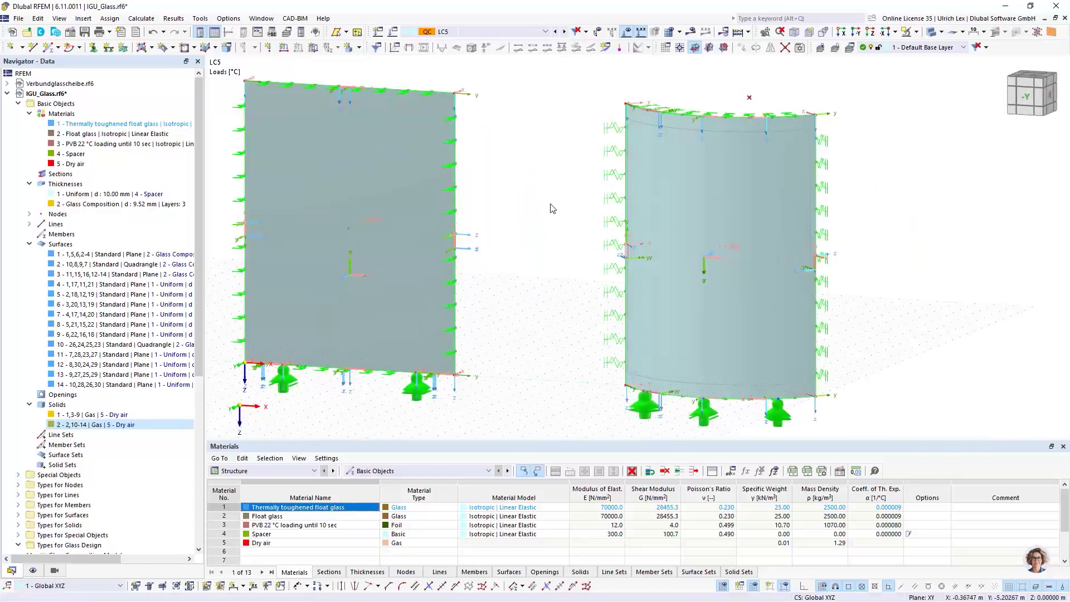
ctrl+middle_drag(884, 167, 862, 230)
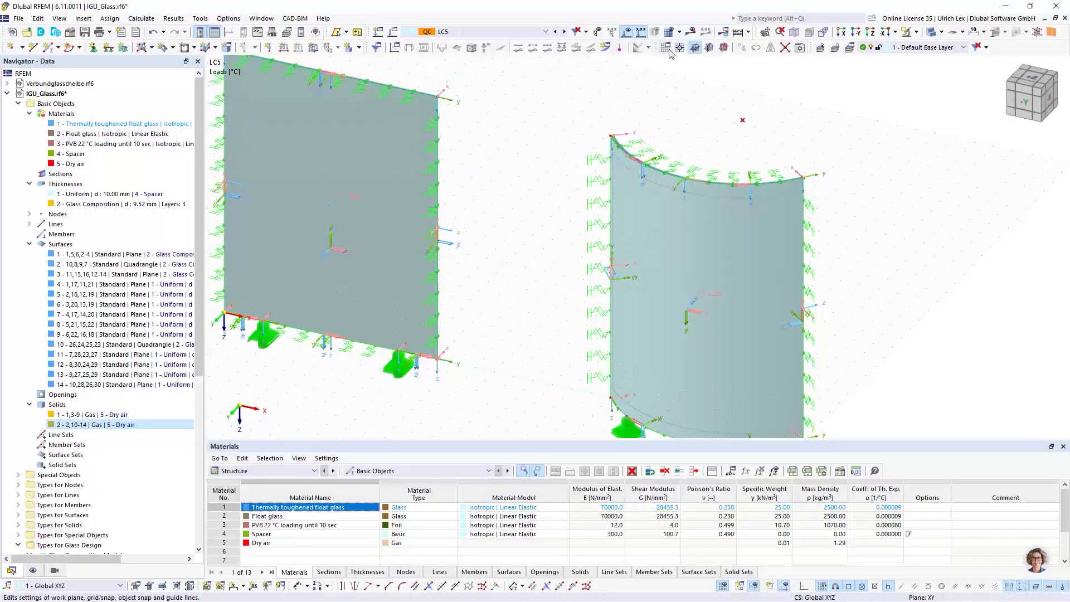
click(680, 33)
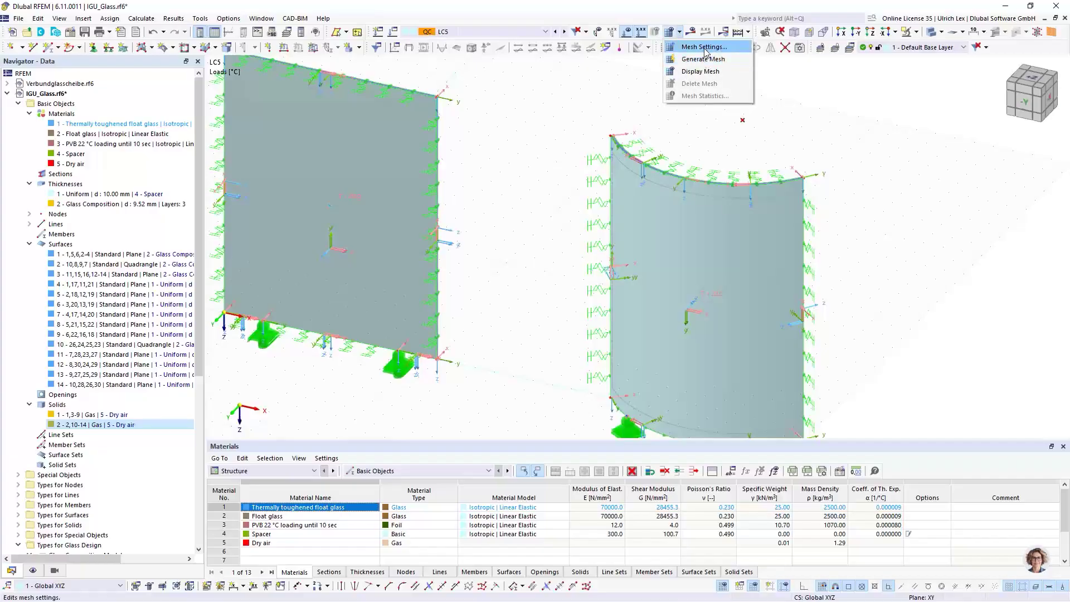
click(731, 60)
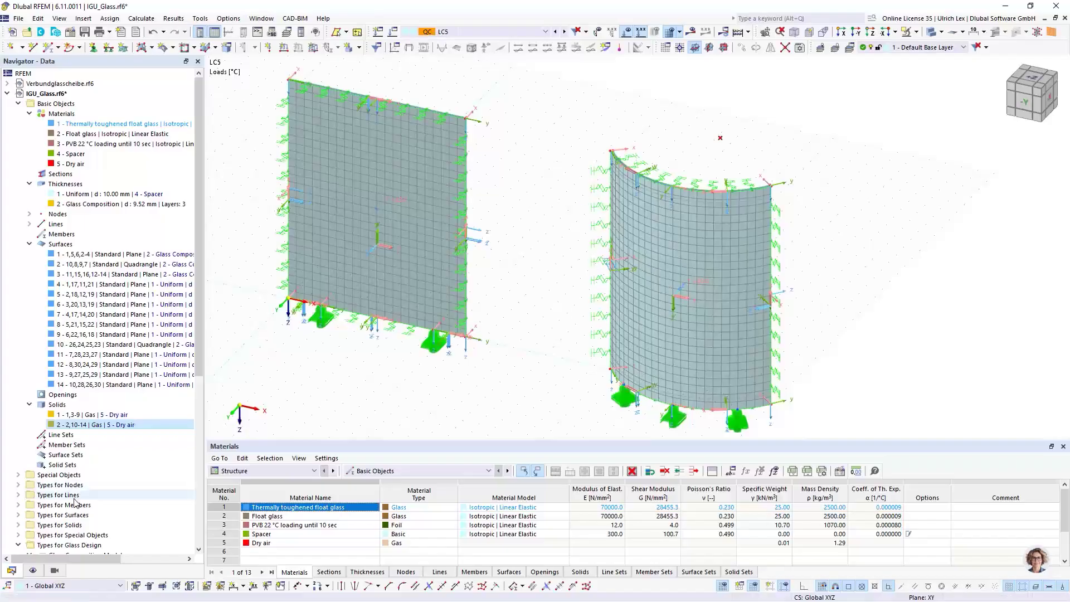
Turn on the display of the finite element mesh in solids
scroll(66, 479, down, 6)
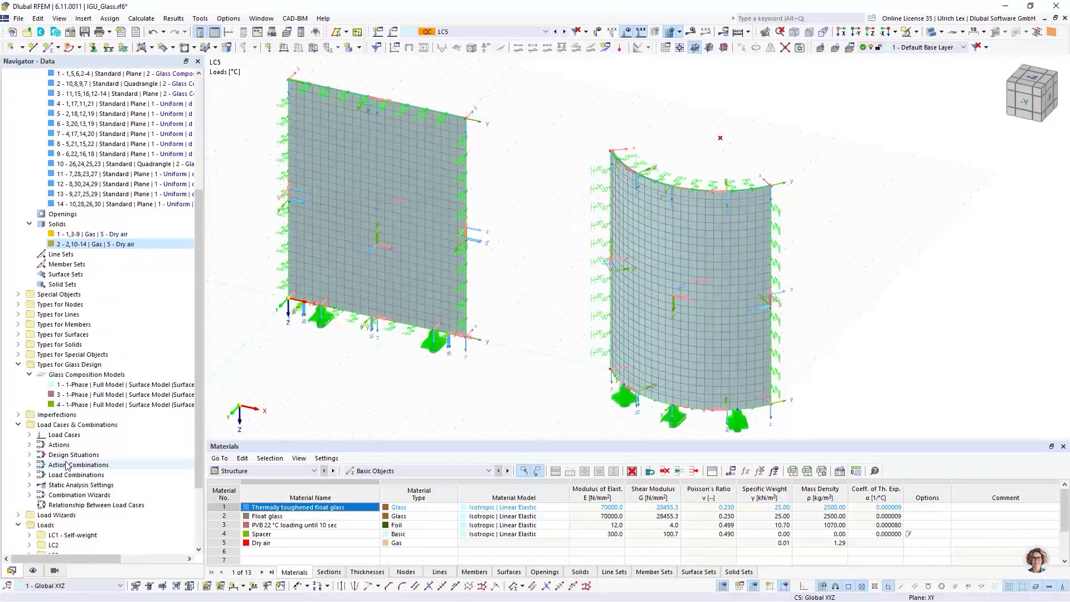
click(33, 570)
scroll(69, 458, down, 10)
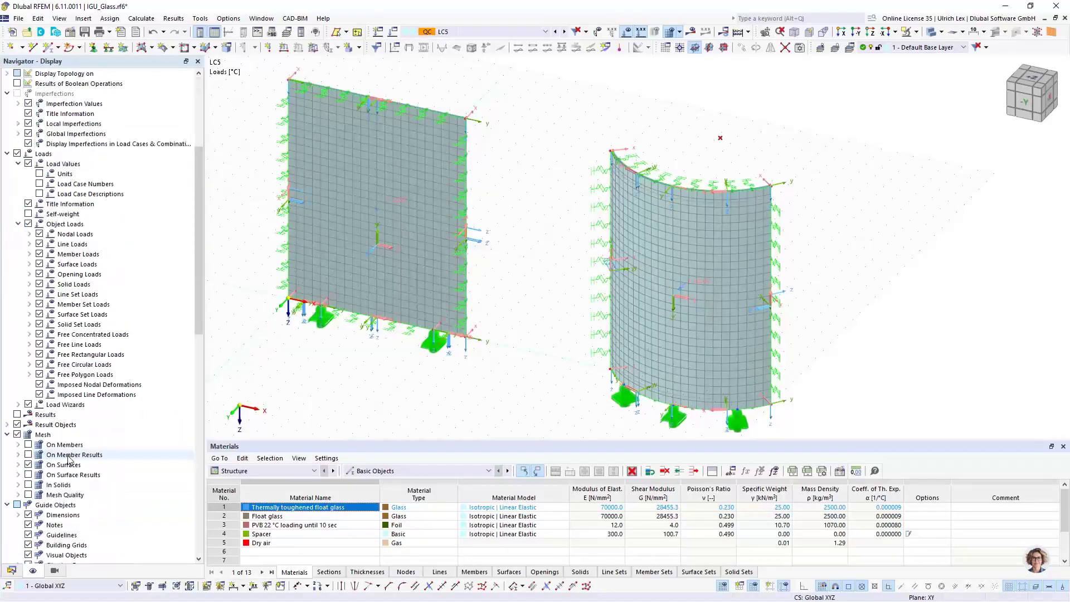
scroll(69, 458, down, 5)
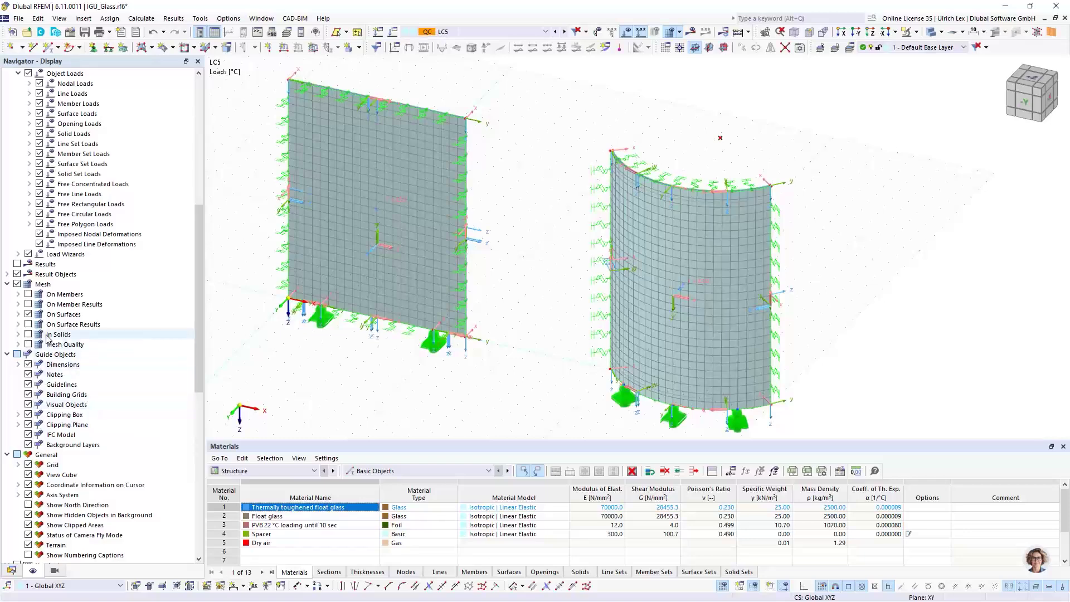
click(29, 337)
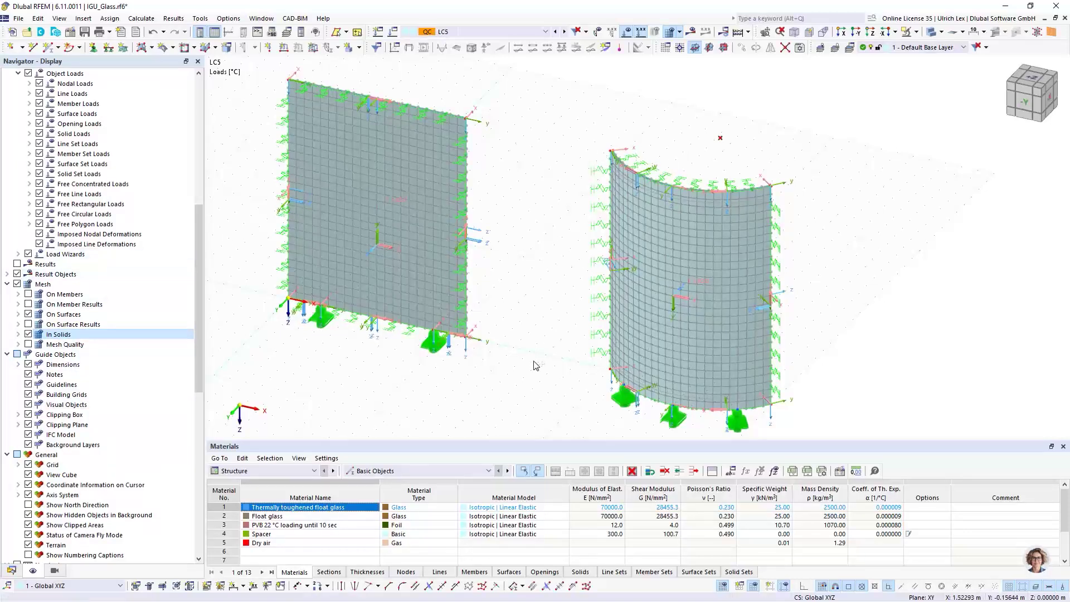
Switch the model to wireframe display and examine the gas solid's mesh through the thickness of the curved unit
ctrl+middle_drag(533, 362, 598, 306)
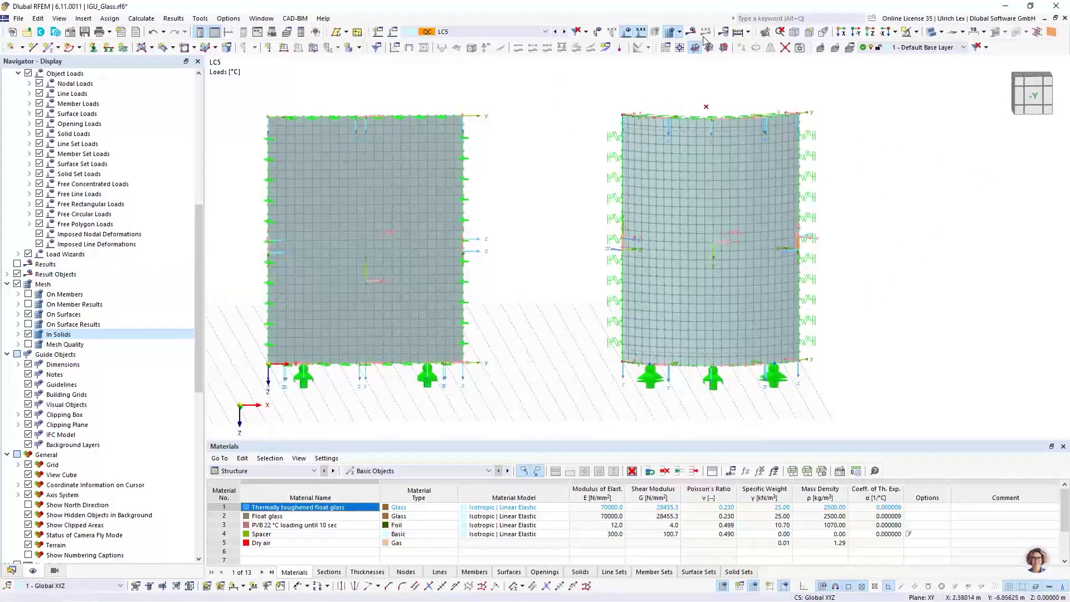
click(933, 35)
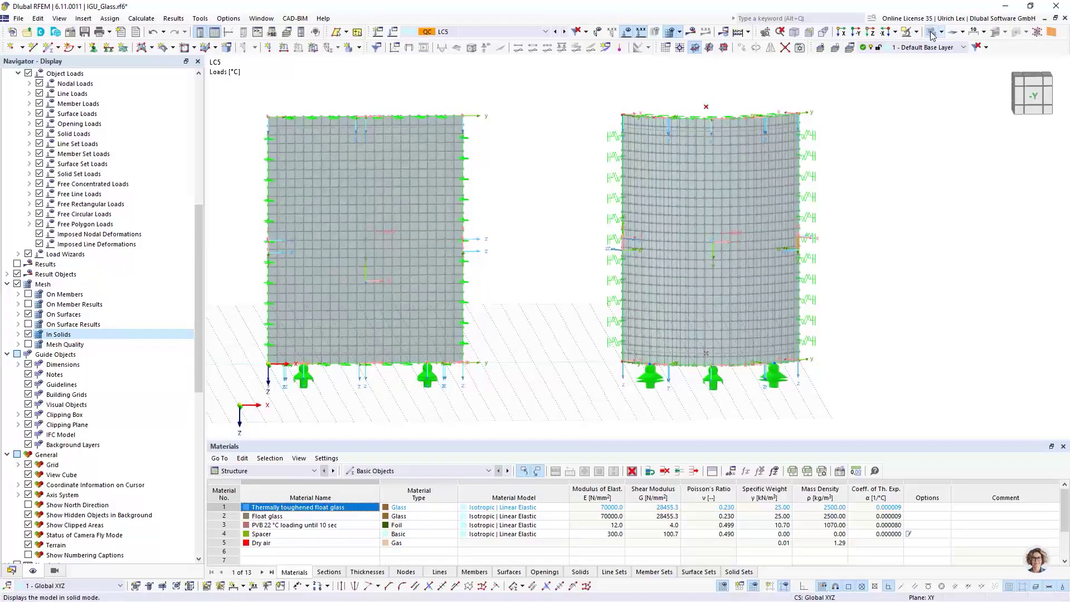
click(933, 35)
ctrl+middle_drag(898, 223, 849, 248)
scroll(696, 341, up, 6)
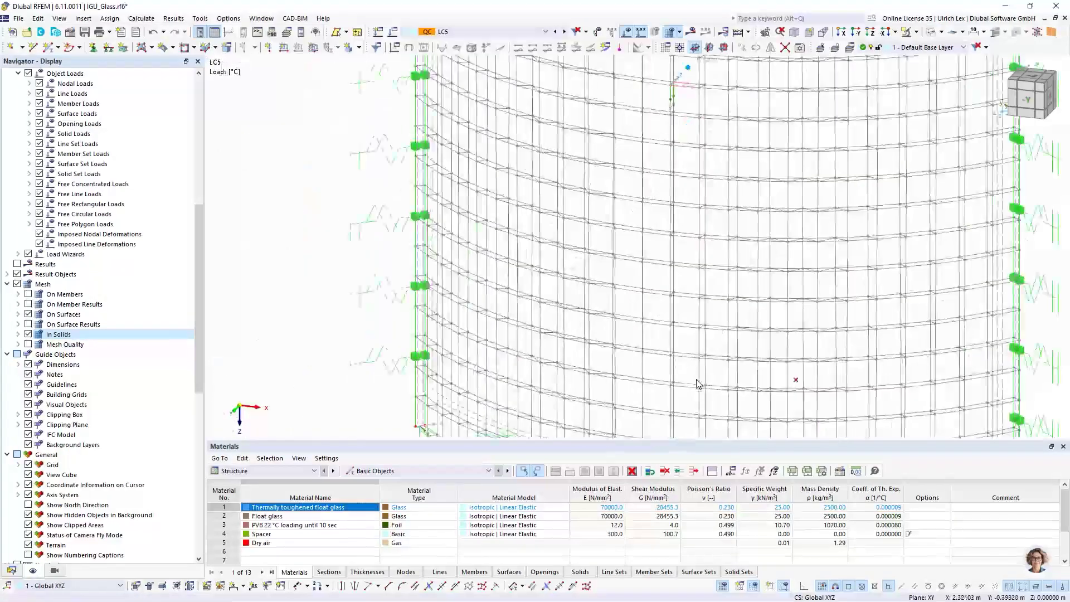
scroll(769, 291, up, 5)
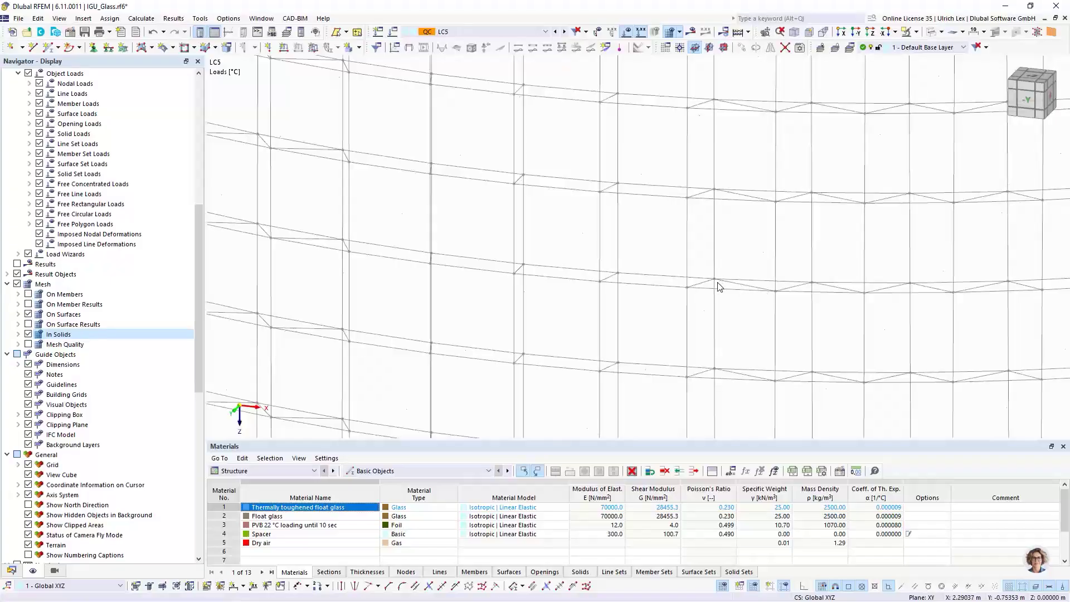
scroll(690, 256, down, 3)
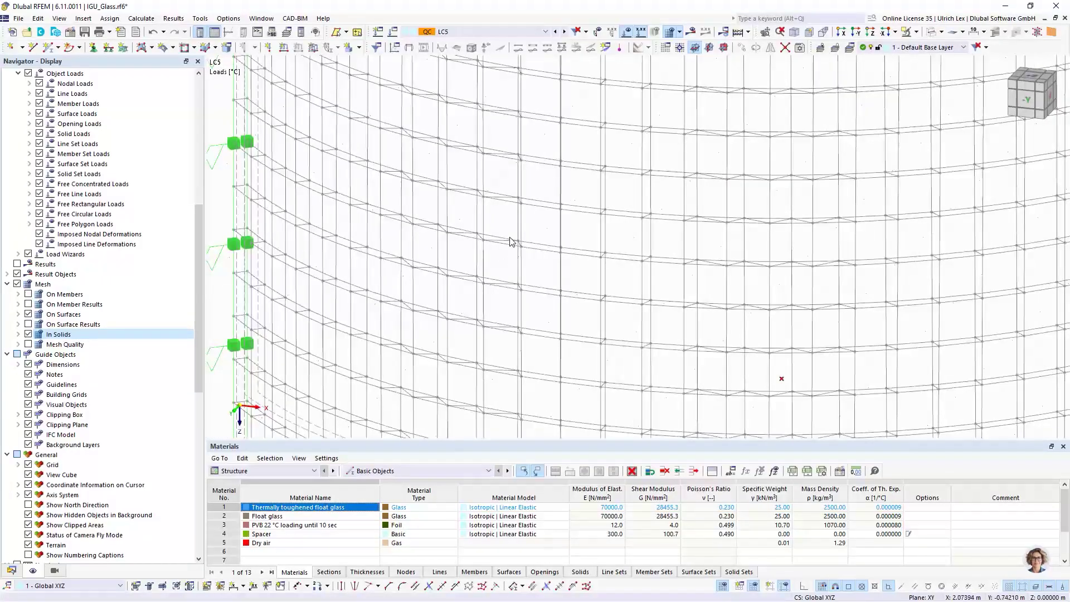
scroll(435, 221, down, 1)
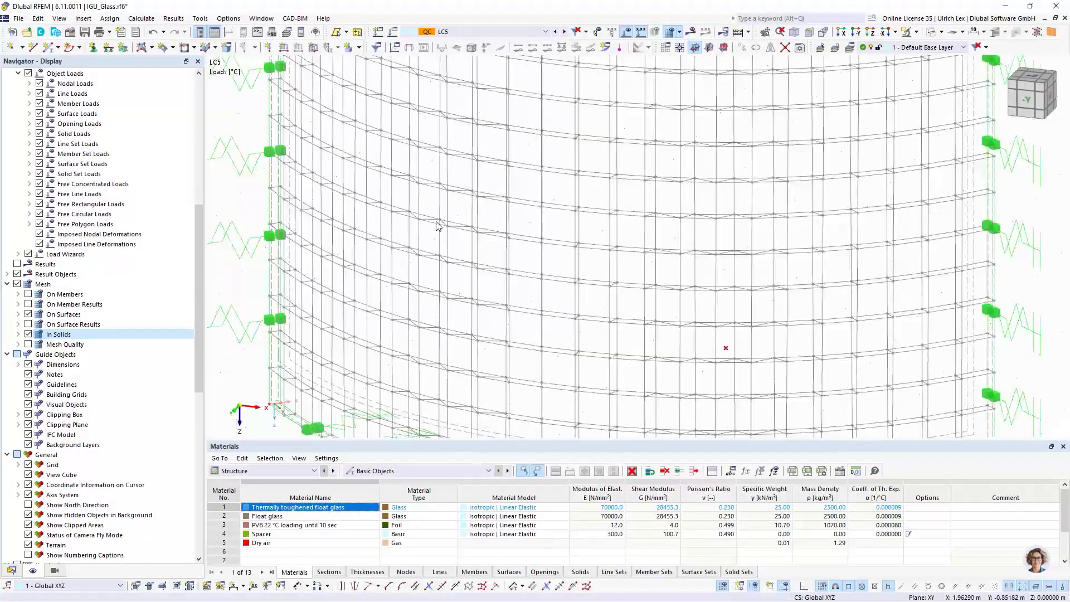
scroll(416, 257, up, 1)
scroll(417, 259, up, 2)
scroll(433, 258, down, 1)
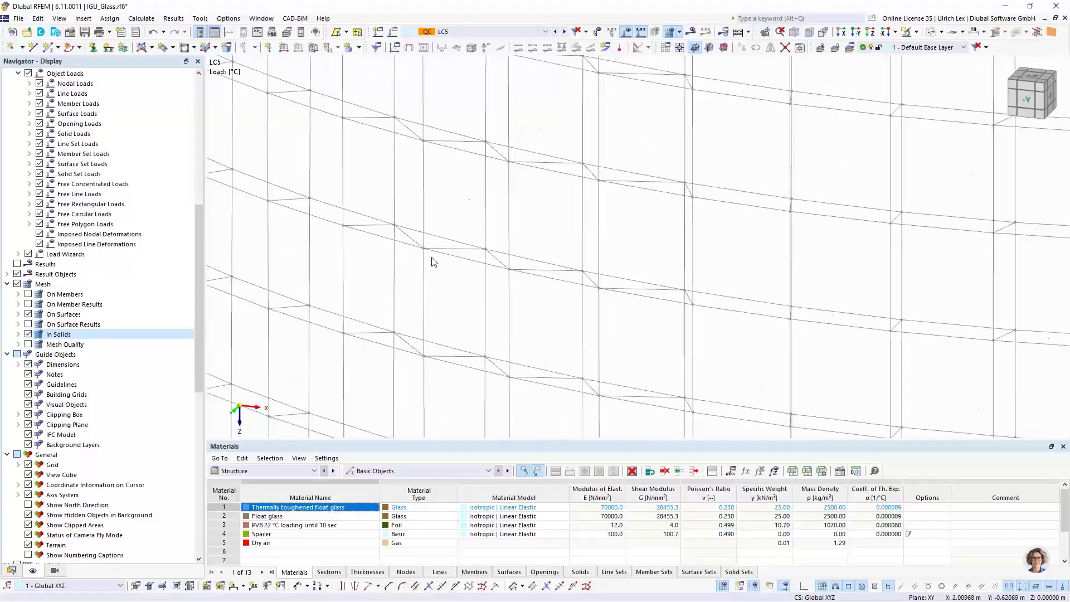
scroll(379, 188, up, 3)
scroll(381, 186, down, 5)
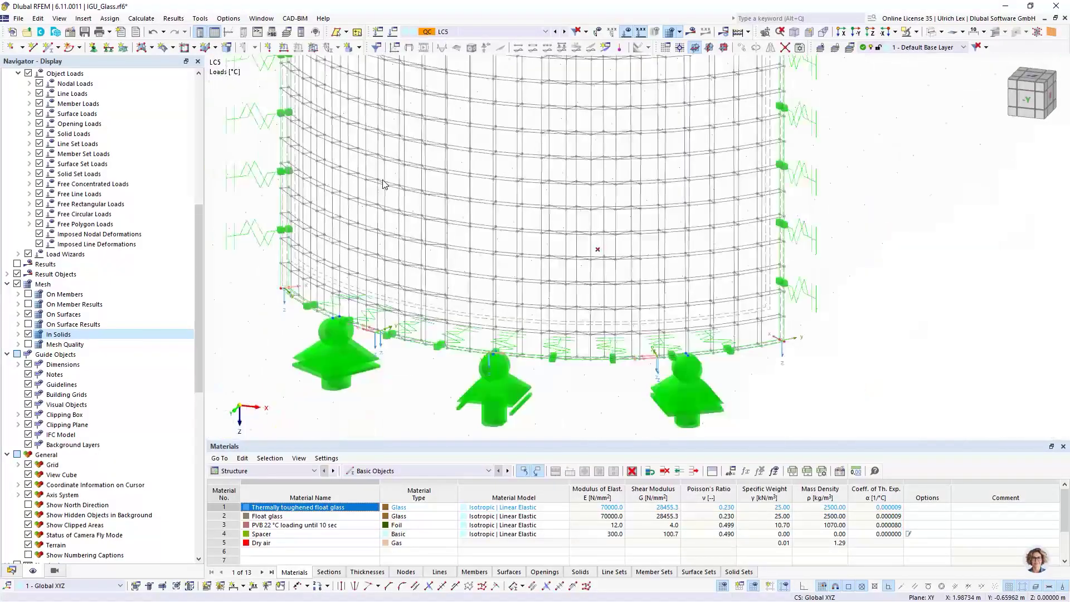
ctrl+middle_drag(513, 291, 544, 364)
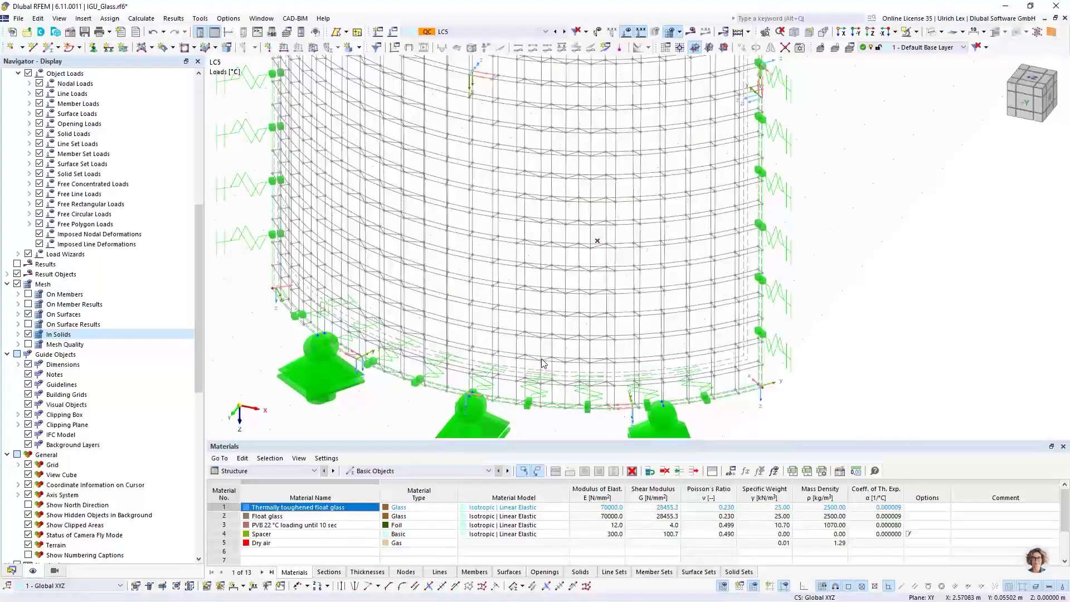
scroll(544, 364, down, 4)
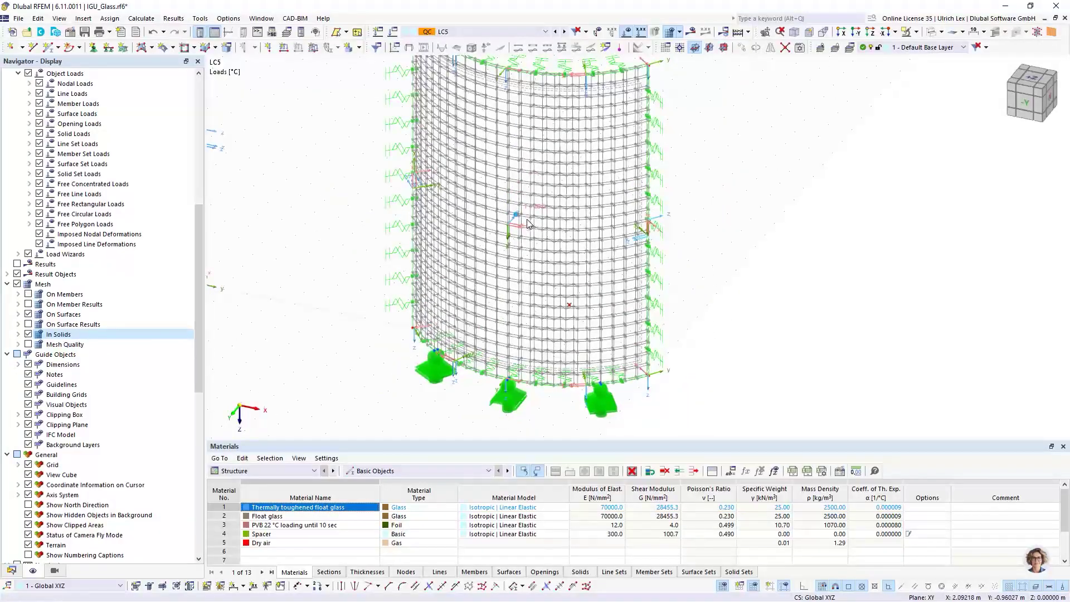
Disable automatic object detection for surface 11, the curved unit's bottom spacer, and remove all its integrated nodes
mouse_move(517, 219)
scroll(536, 407, up, 5)
scroll(531, 362, up, 2)
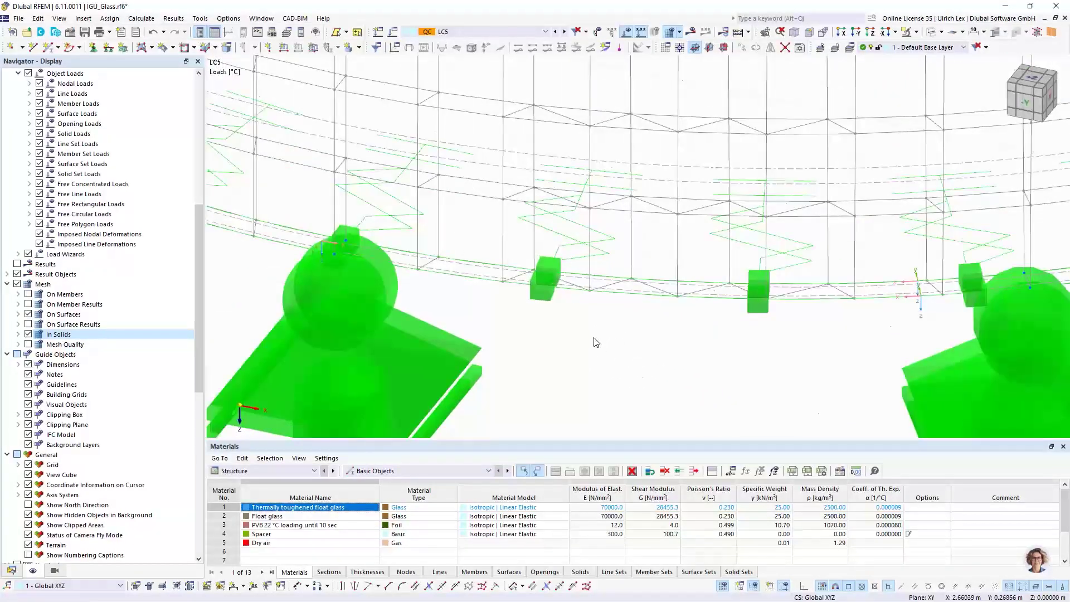
scroll(597, 340, up, 2)
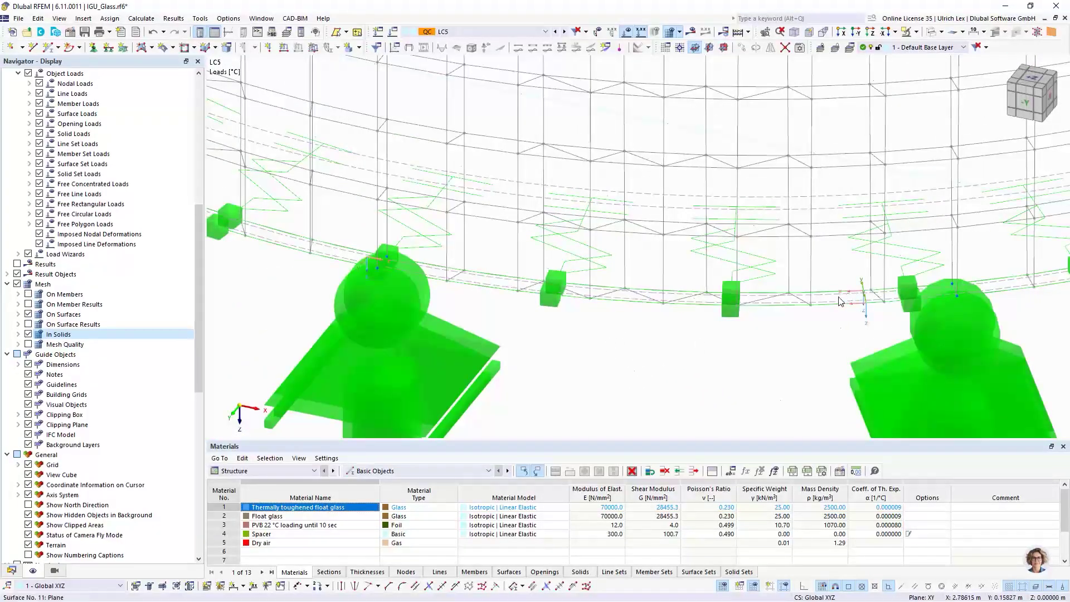
scroll(830, 299, up, 2)
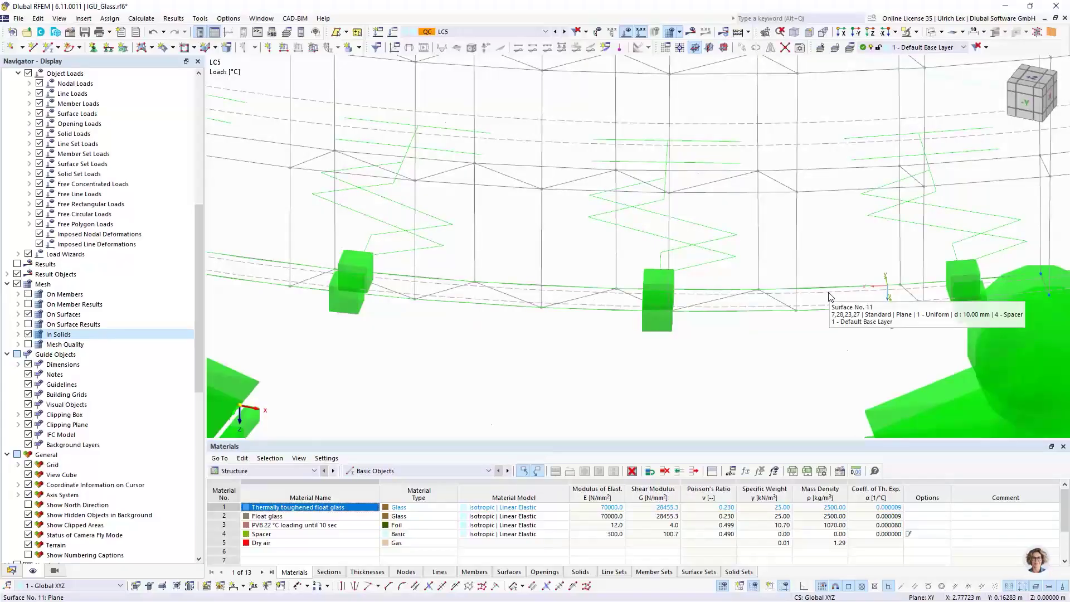
double_click(829, 297)
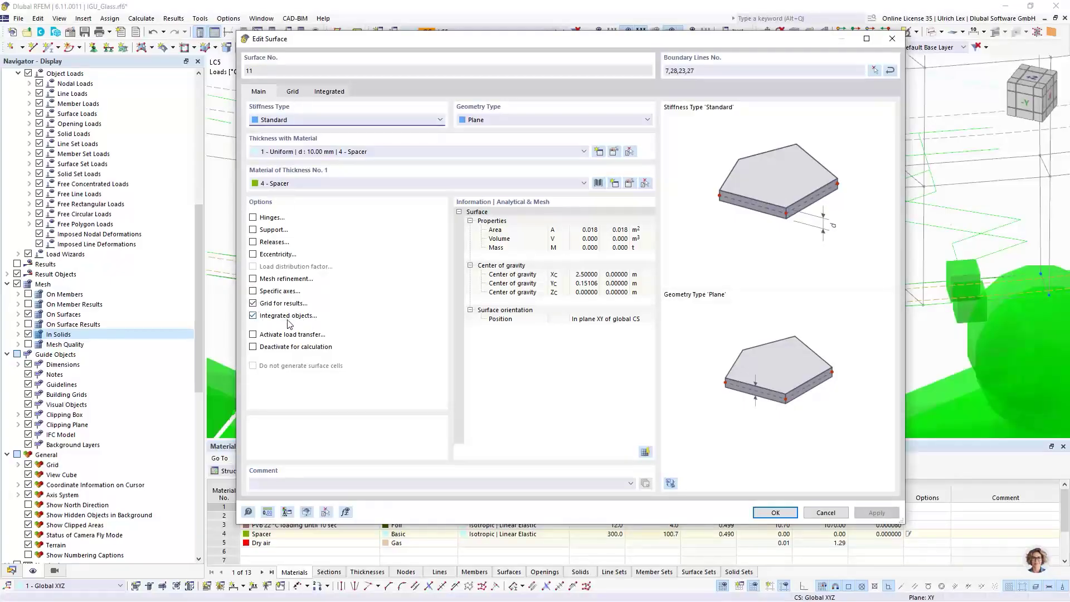
click(323, 95)
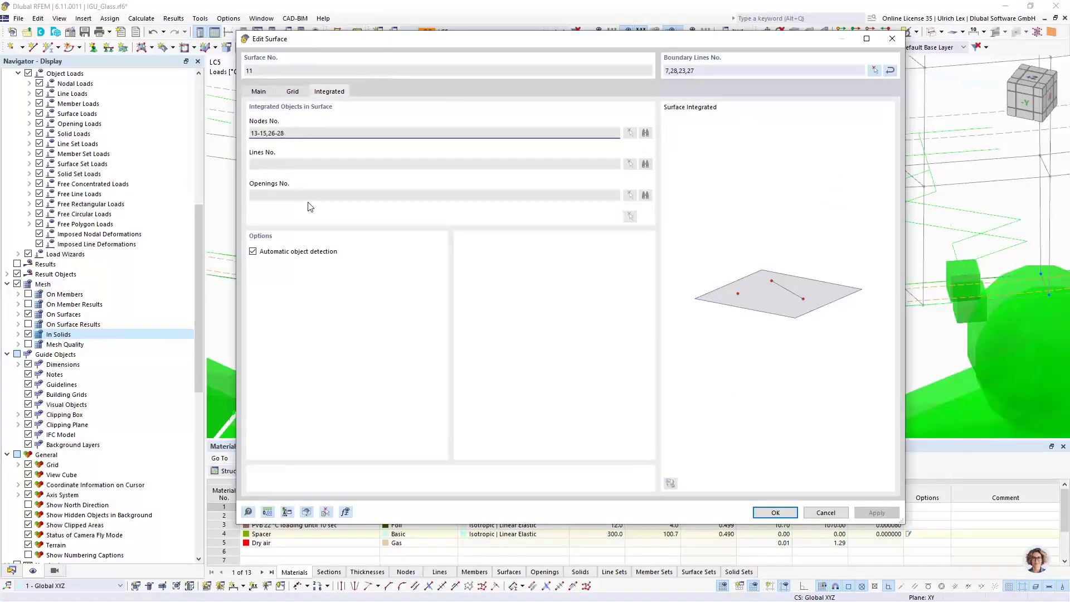
click(253, 252)
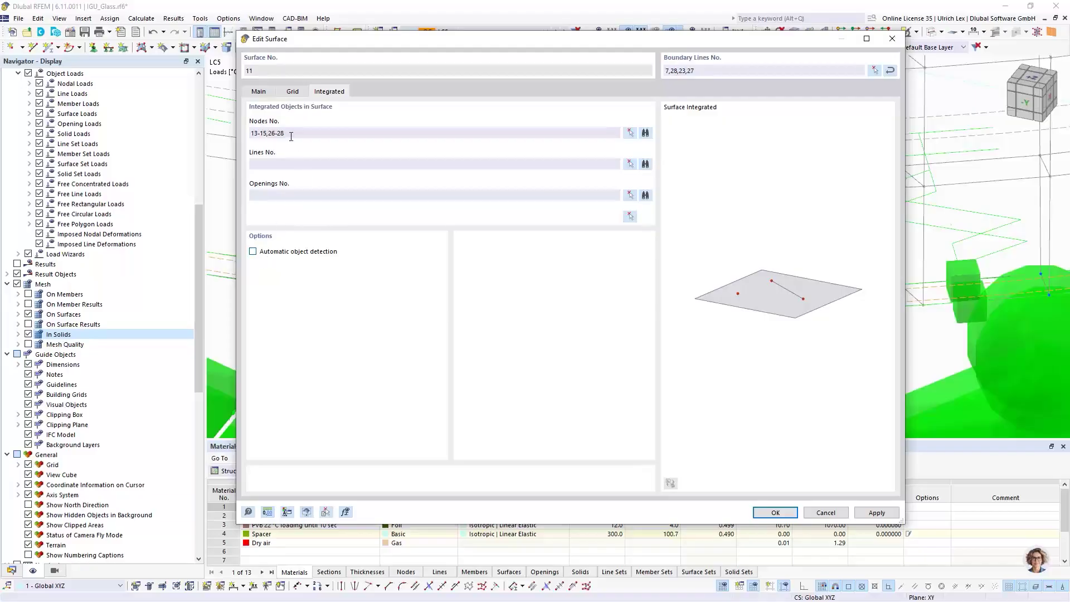
drag(291, 133, 232, 132)
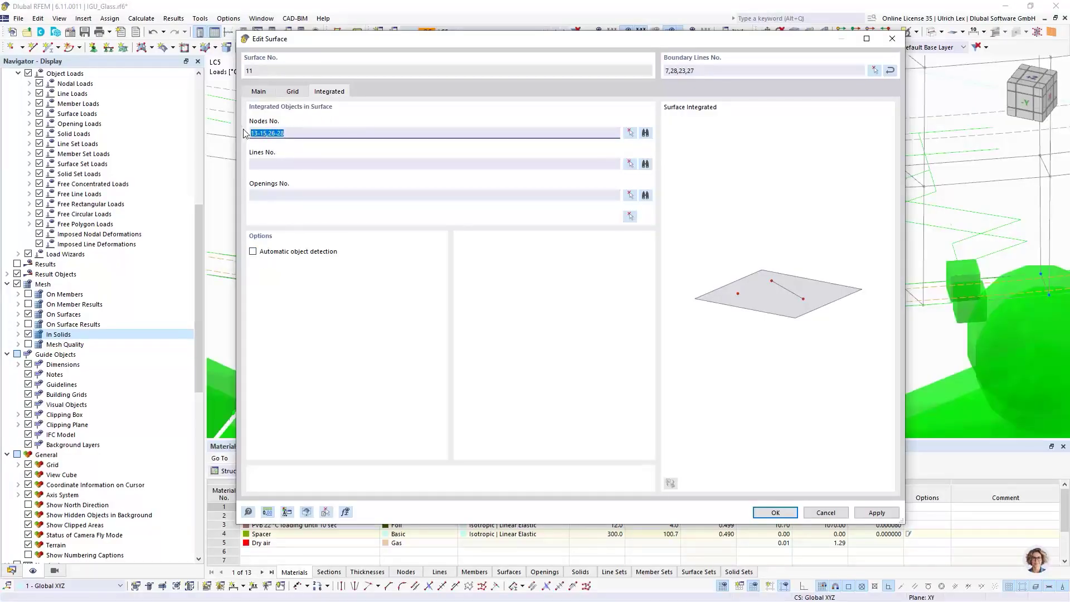
key(Delete)
click(788, 512)
click(568, 356)
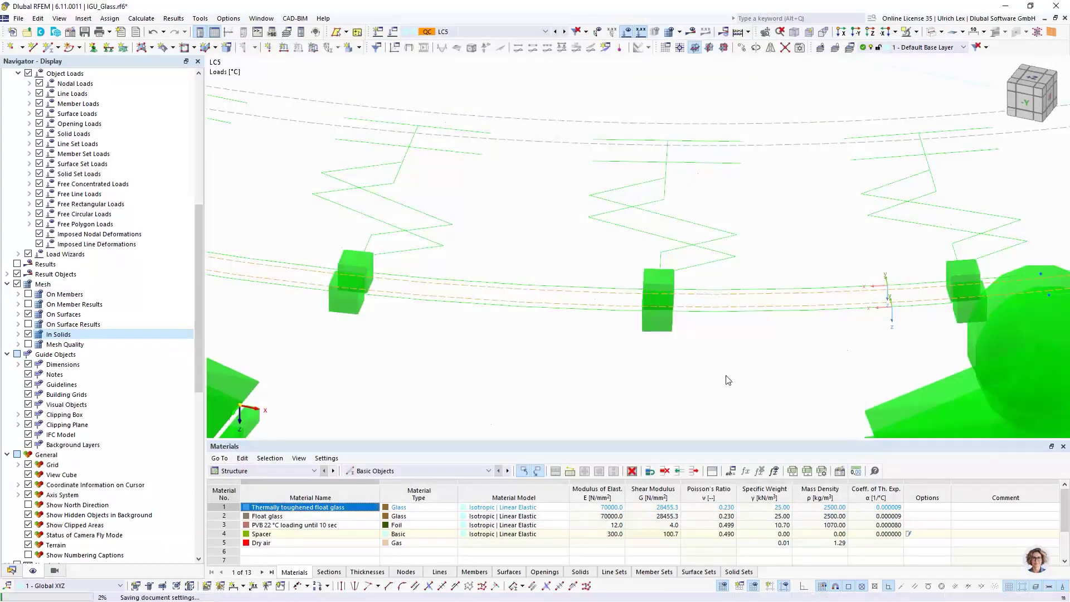
Activate a layered mesh refinement with 2 finite element layers for the curved unit's gas solid, using glass surface 2 as the first surface
scroll(724, 357, down, 12)
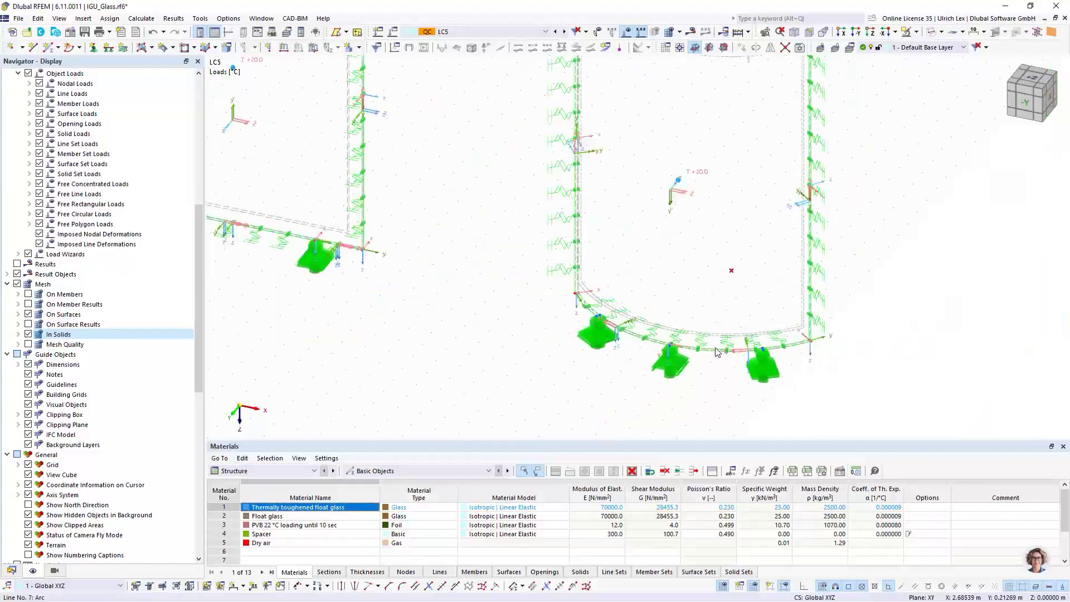
double_click(685, 212)
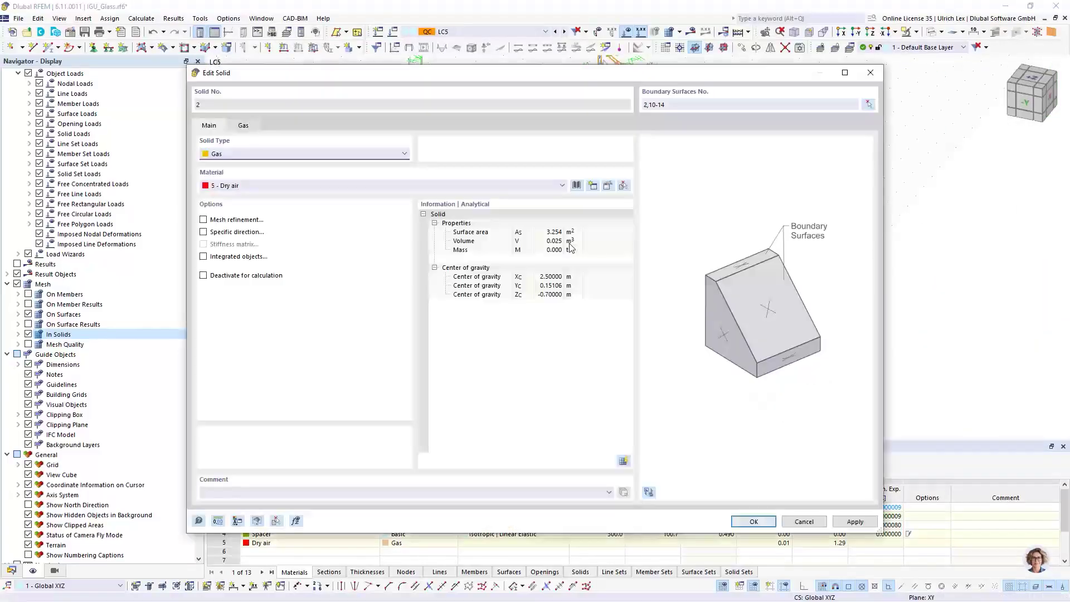
click(204, 219)
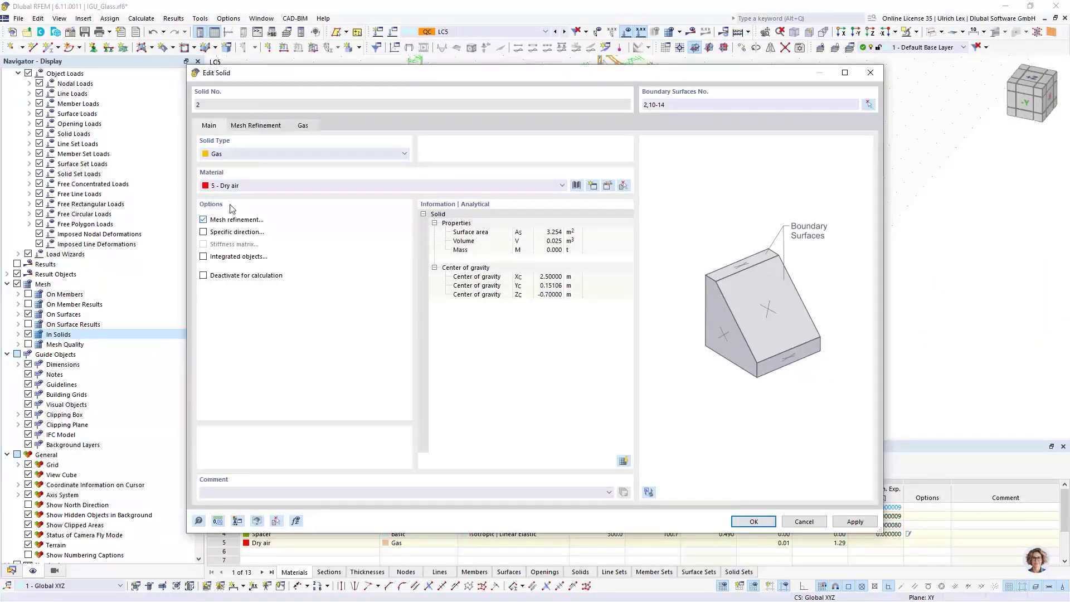
click(256, 125)
click(204, 343)
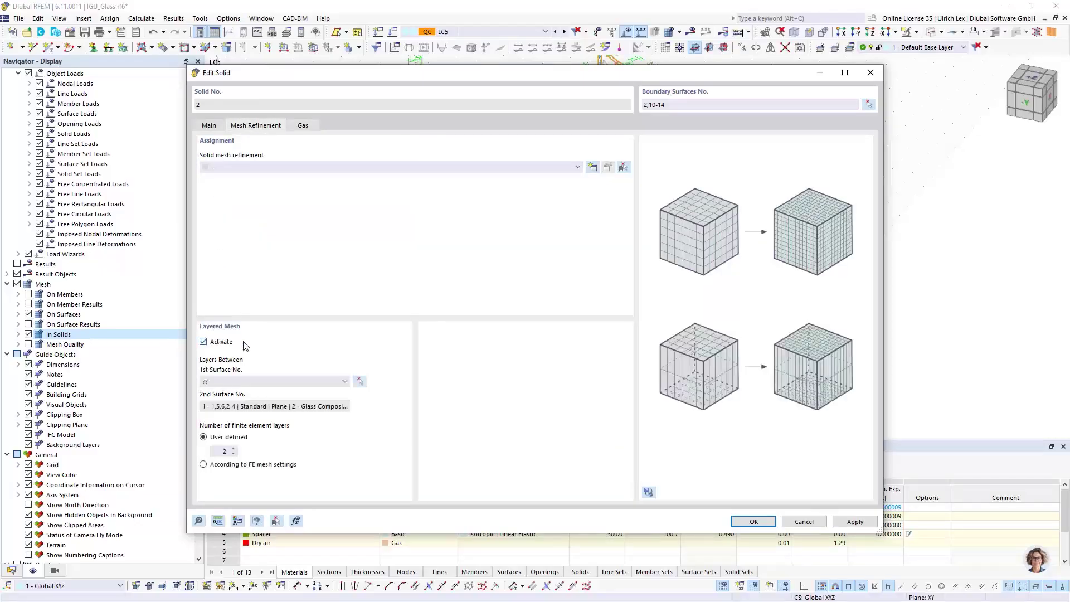
click(360, 381)
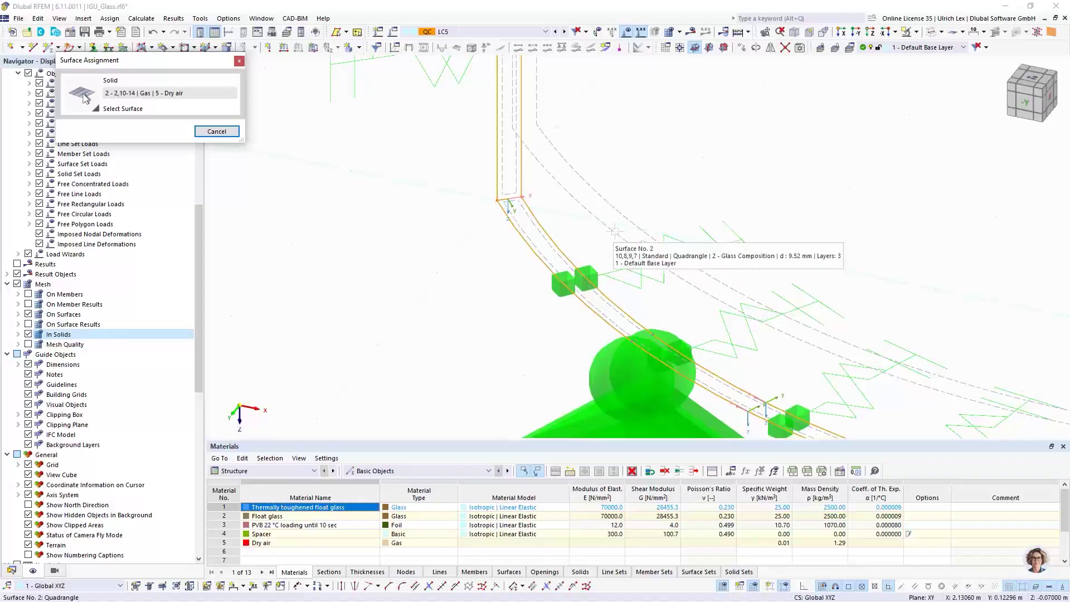
click(614, 241)
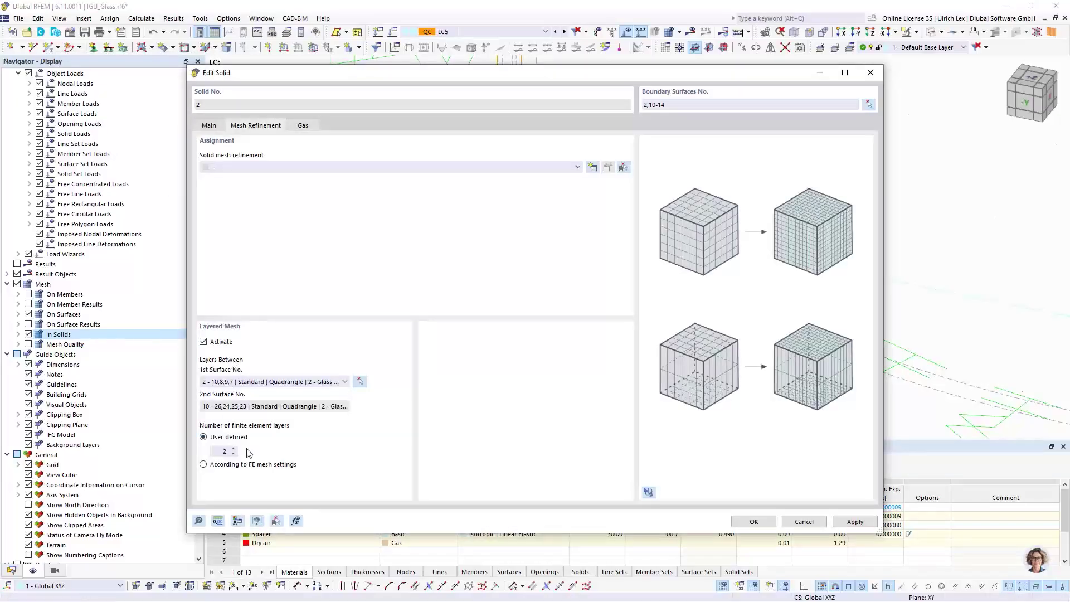
click(756, 522)
Give the flat unit's gas solid a layered mesh refinement with 2 finite element layers, using glass surface 1 as the first surface
scroll(689, 246, up, 3)
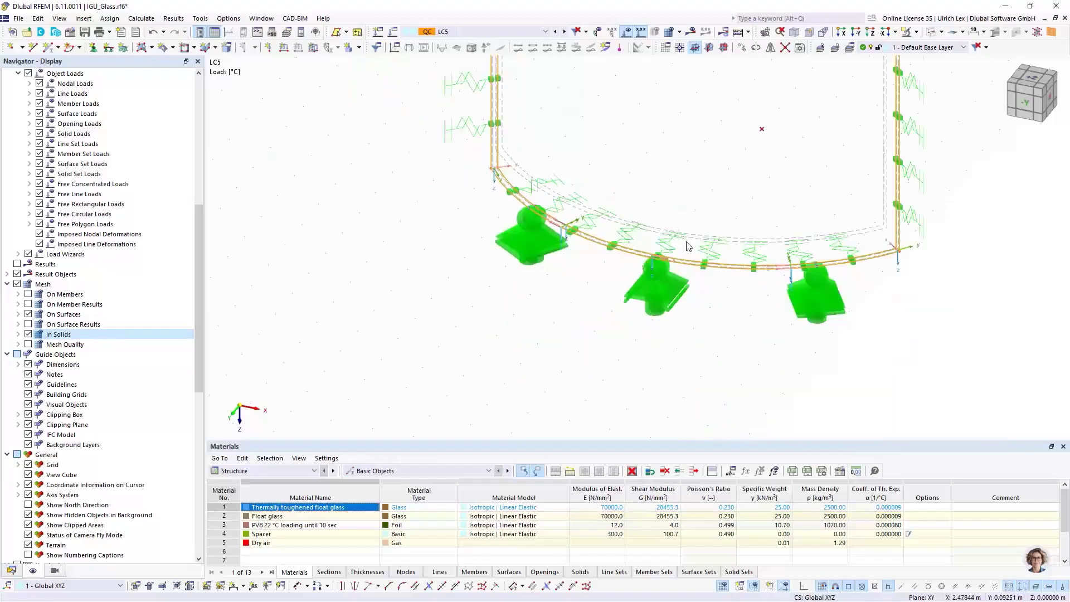
scroll(689, 246, down, 3)
scroll(449, 133, up, 6)
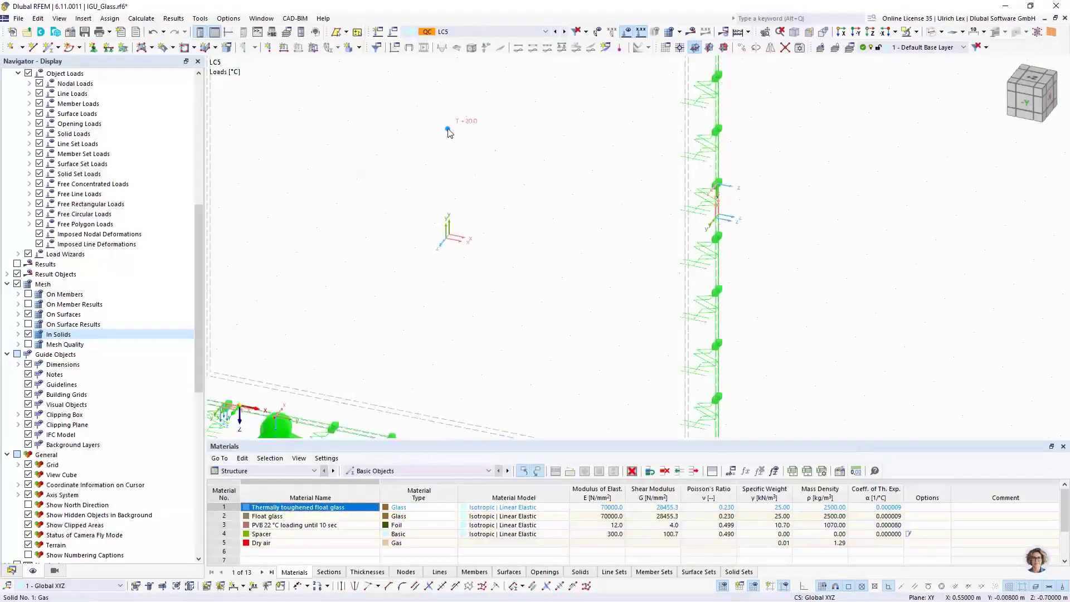
double_click(447, 131)
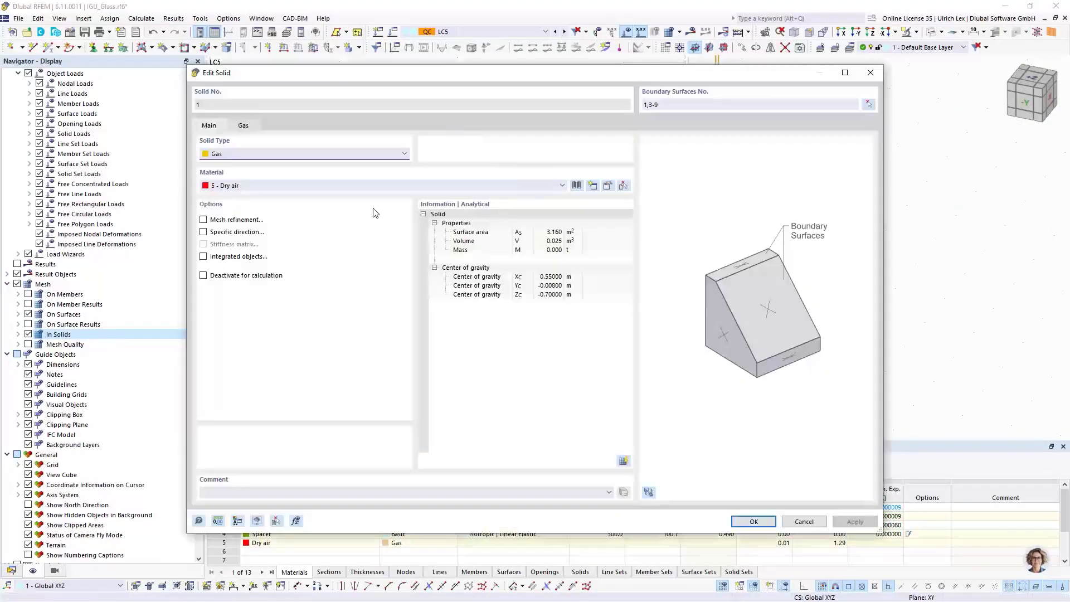
click(217, 222)
click(249, 129)
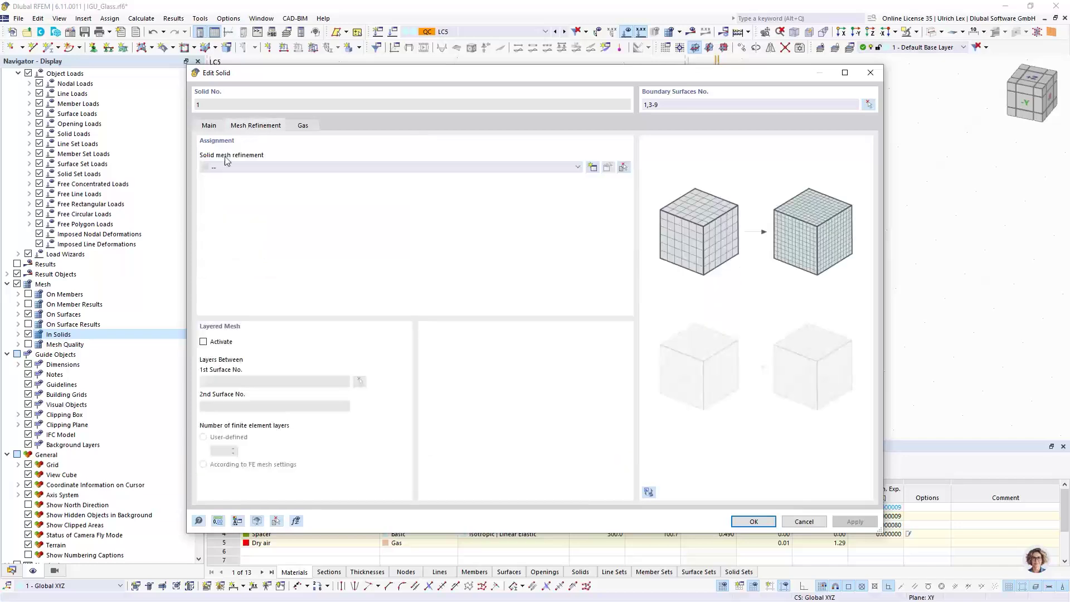
click(204, 341)
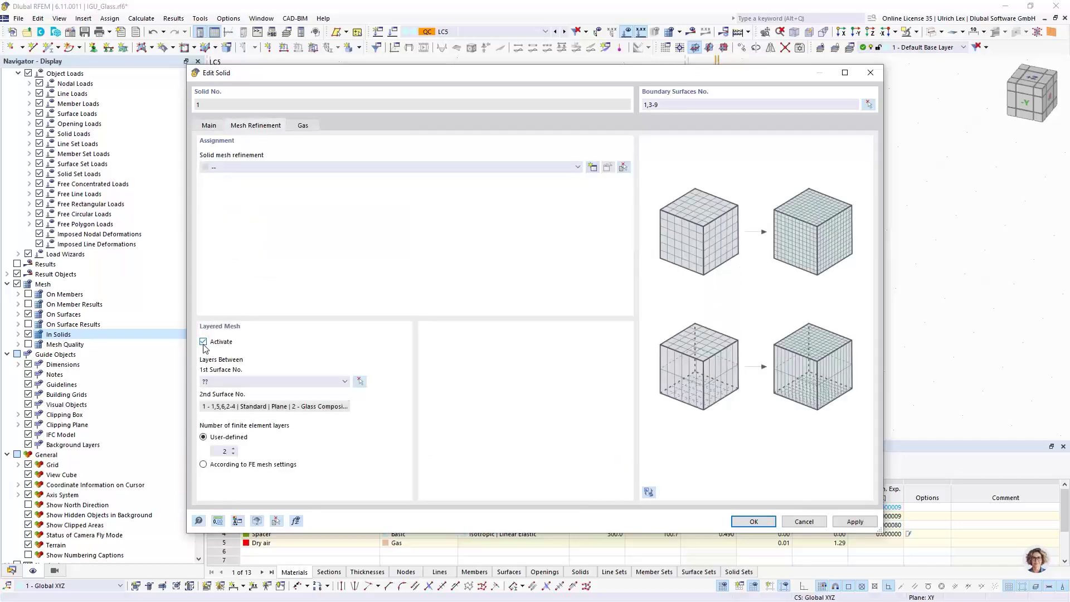
click(360, 381)
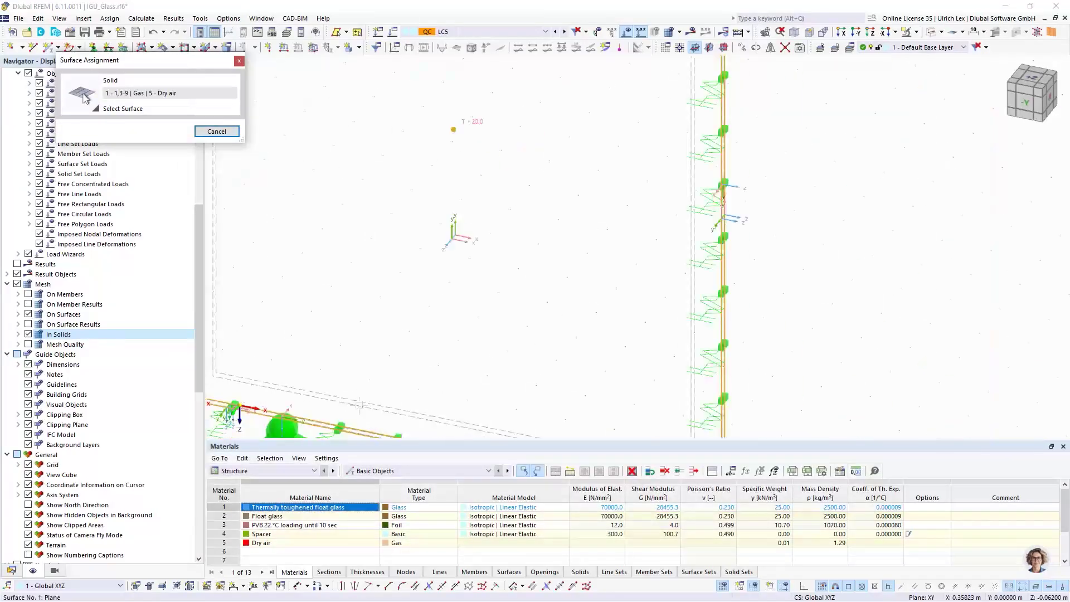
click(359, 405)
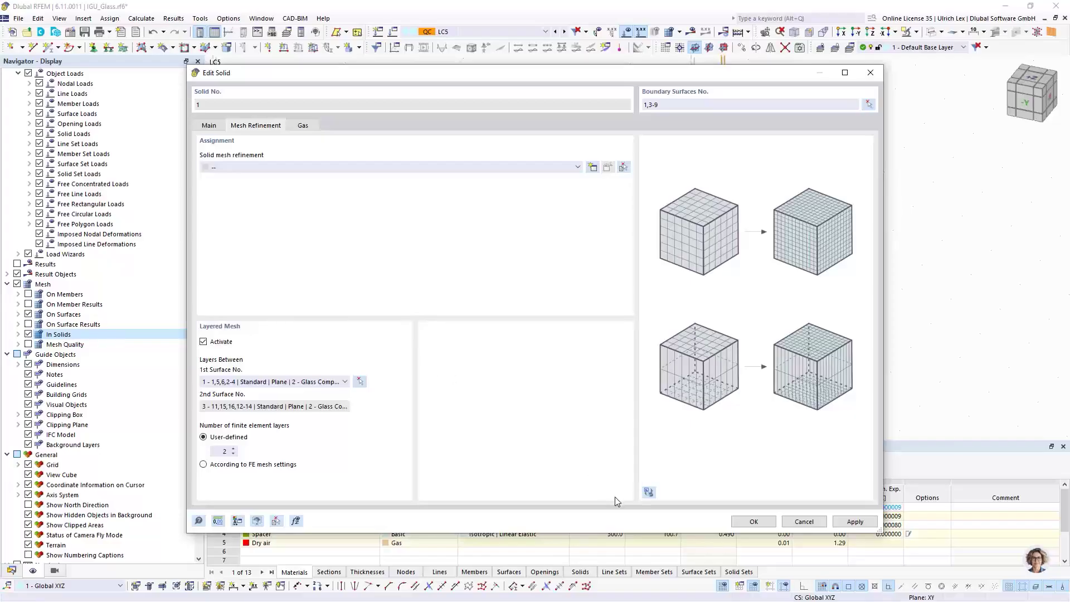
click(752, 522)
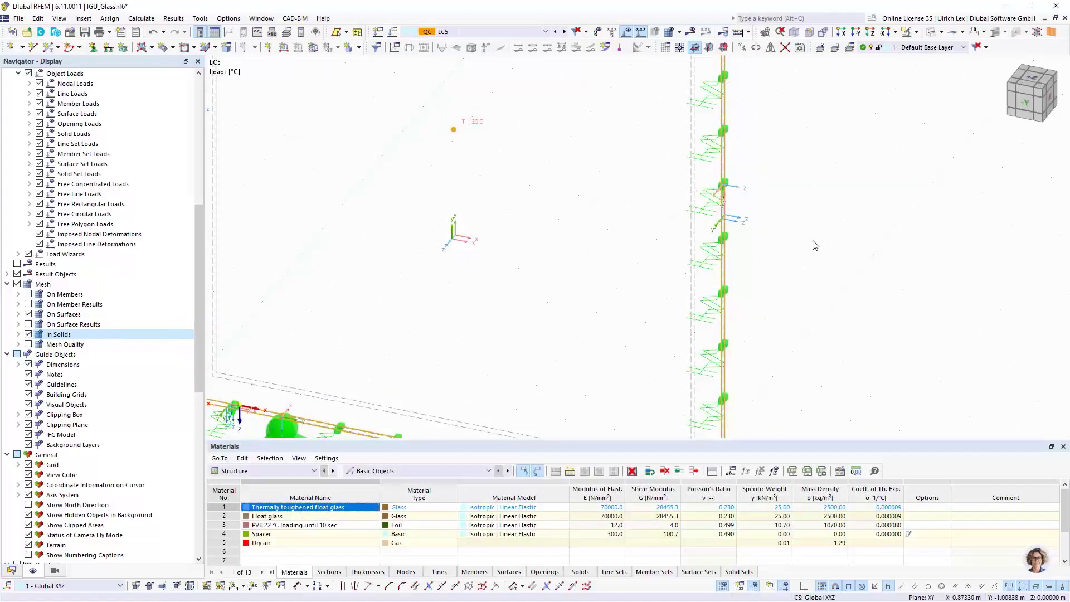
Generate the finite element mesh for both glass units
click(671, 32)
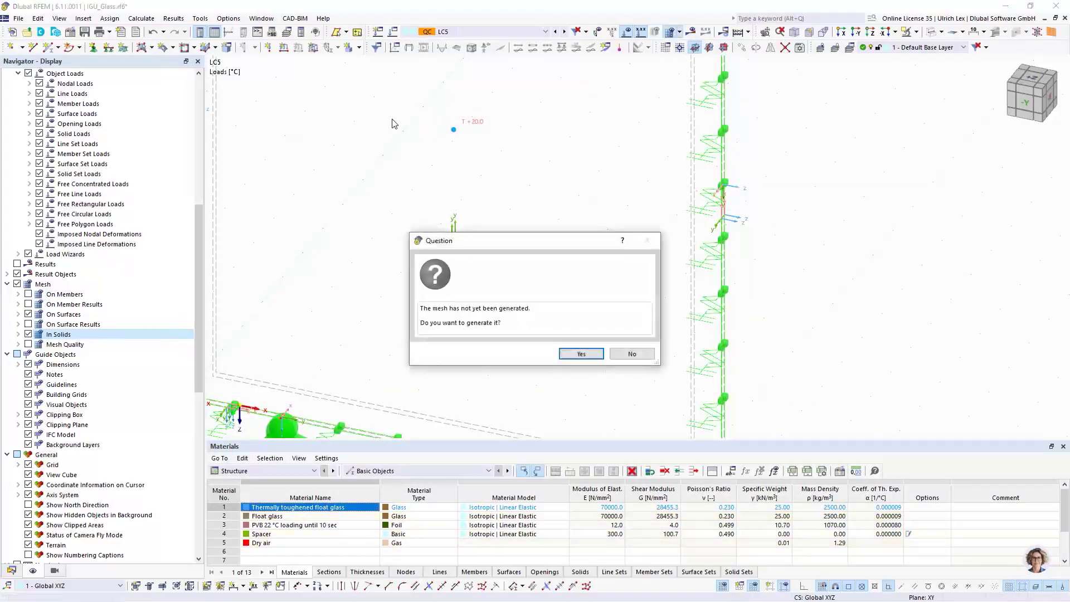
click(581, 357)
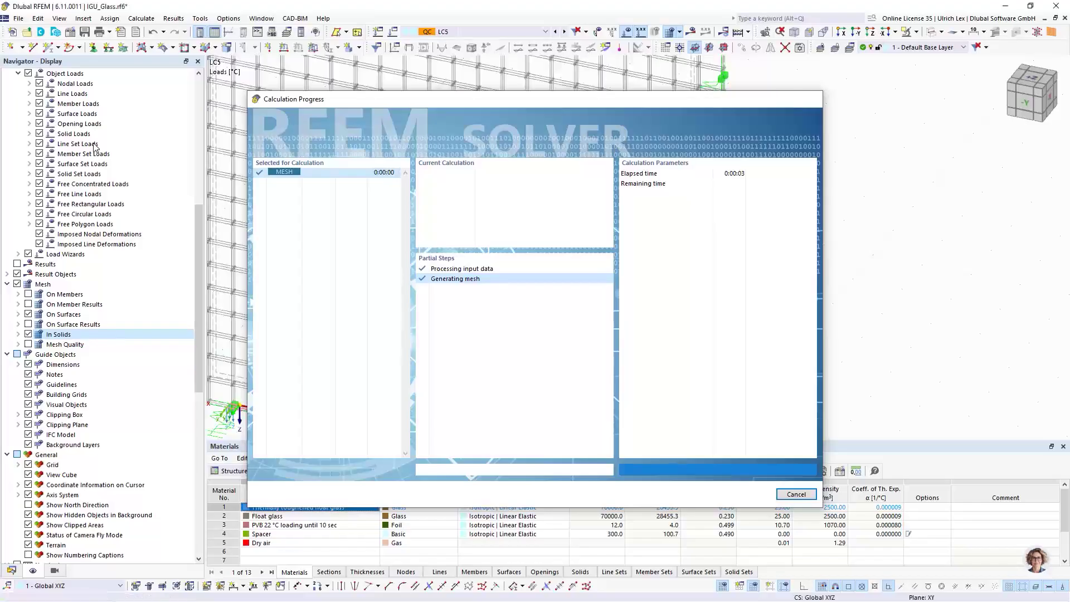
scroll(126, 129, down, 5)
scroll(450, 200, down, 6)
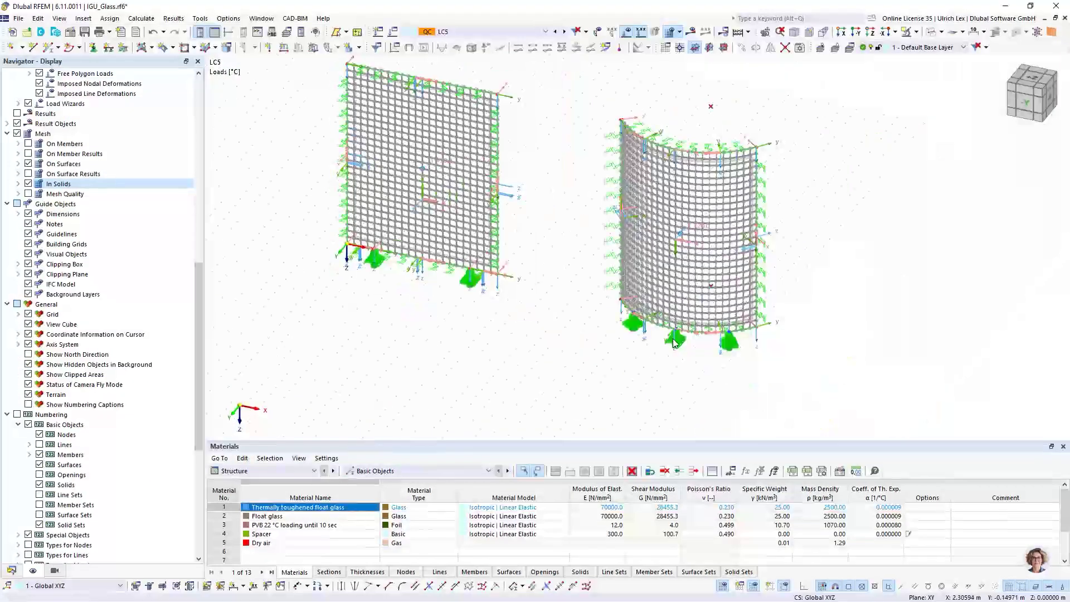
Examine the layered mesh of the curved unit's gas solid from several angles, including along its lower edge
scroll(693, 334, up, 7)
scroll(658, 271, up, 2)
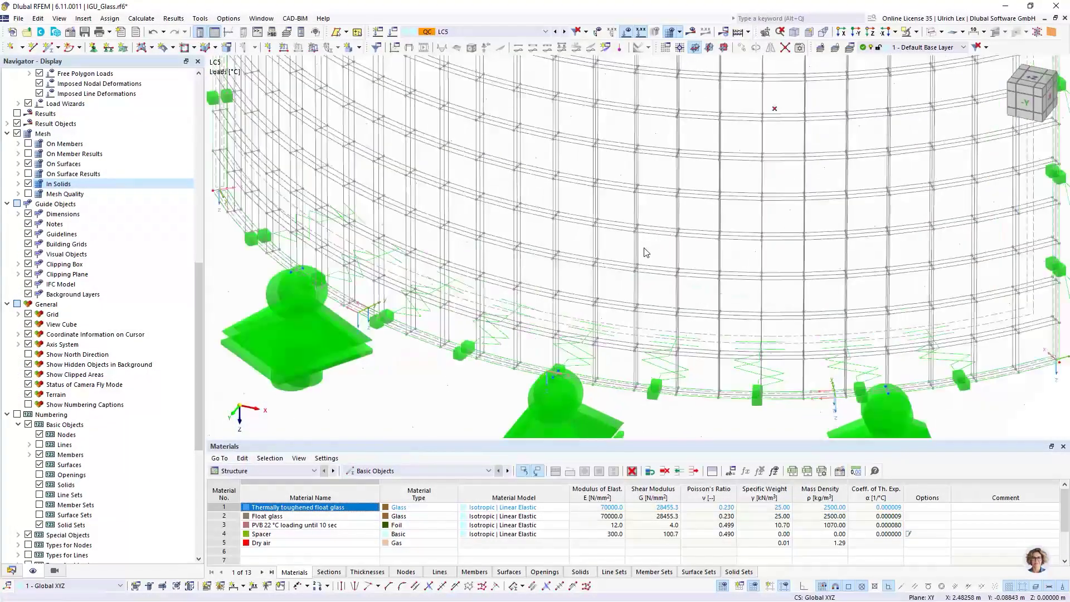
scroll(594, 352, down, 2)
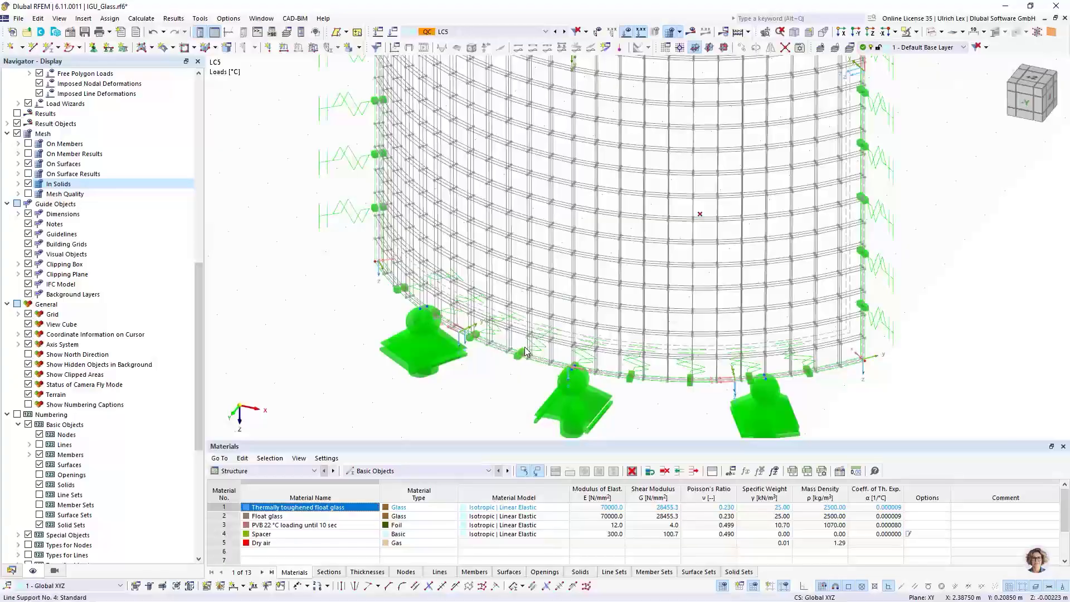
scroll(535, 354, down, 2)
ctrl+middle_drag(479, 364, 591, 399)
scroll(589, 403, down, 3)
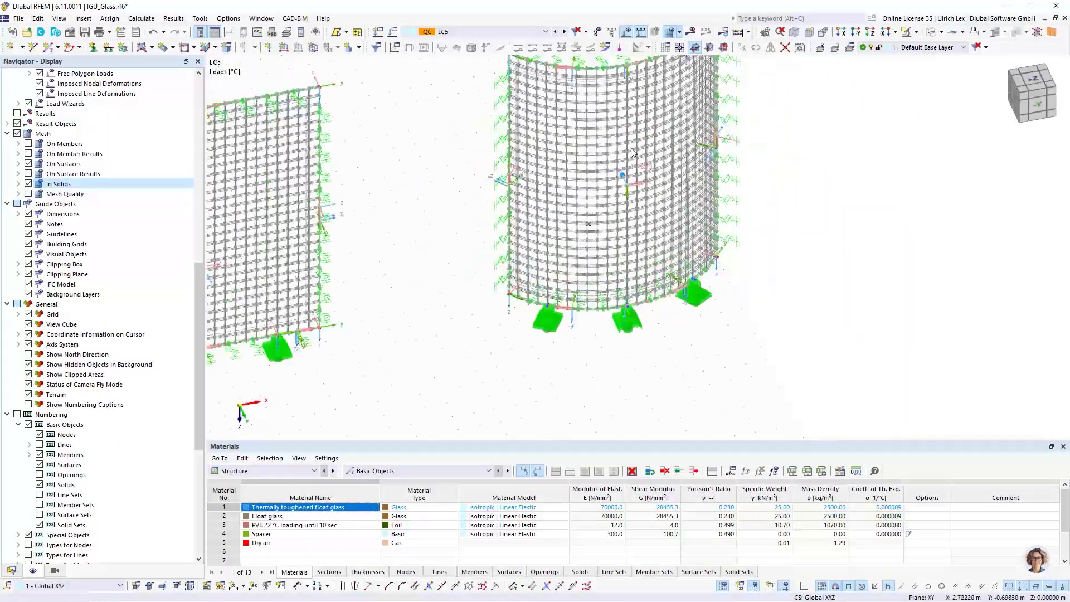
scroll(633, 155, up, 5)
scroll(627, 172, down, 6)
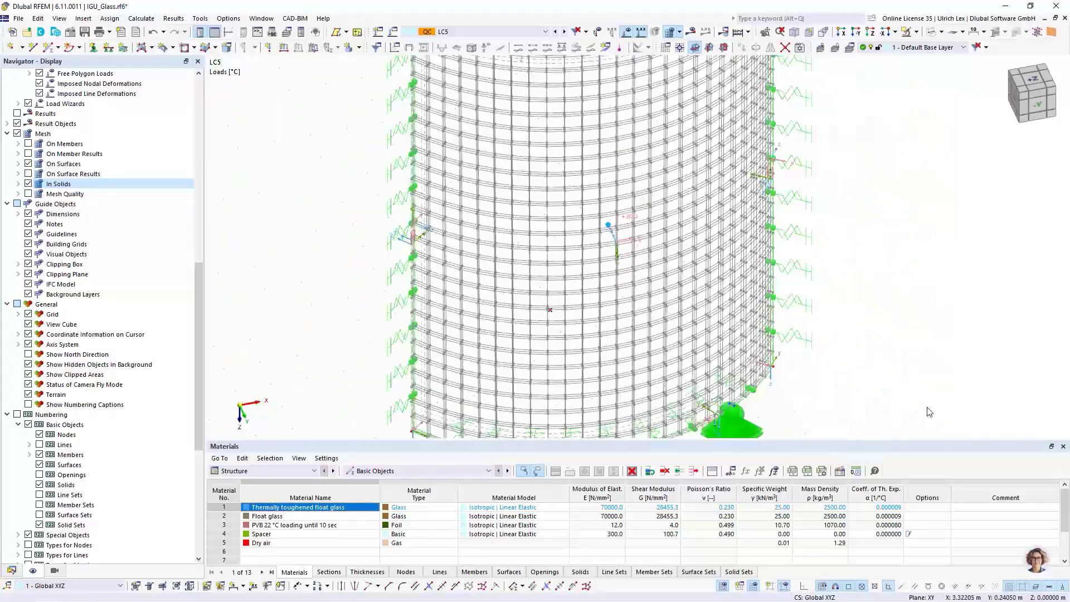
middle_drag(713, 345, 763, 316)
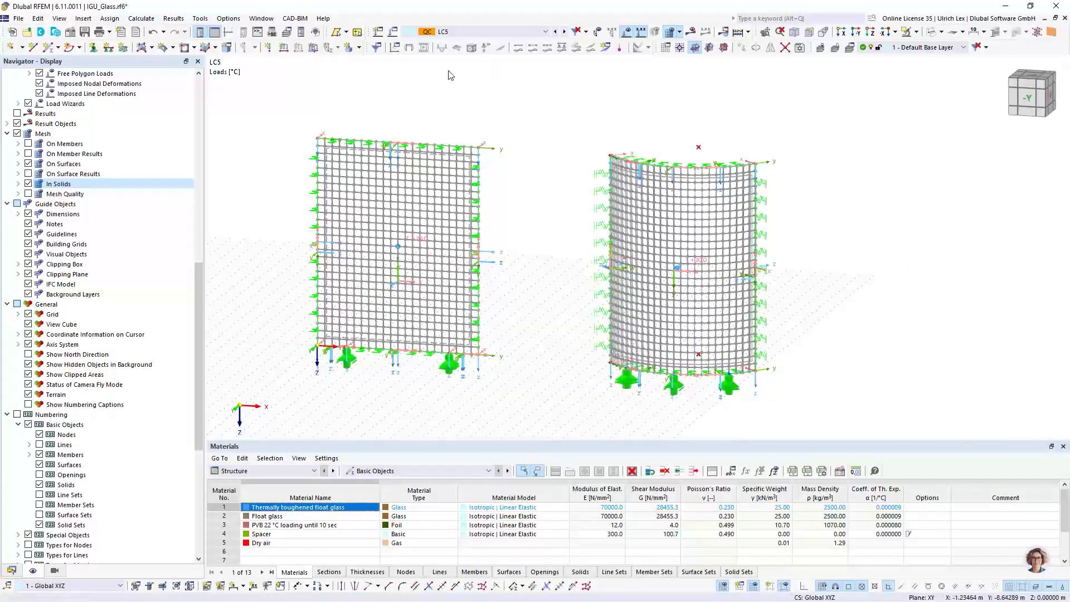
Switch to load case LC1 Self-weight and display both glass units in shaded solid mode
click(544, 32)
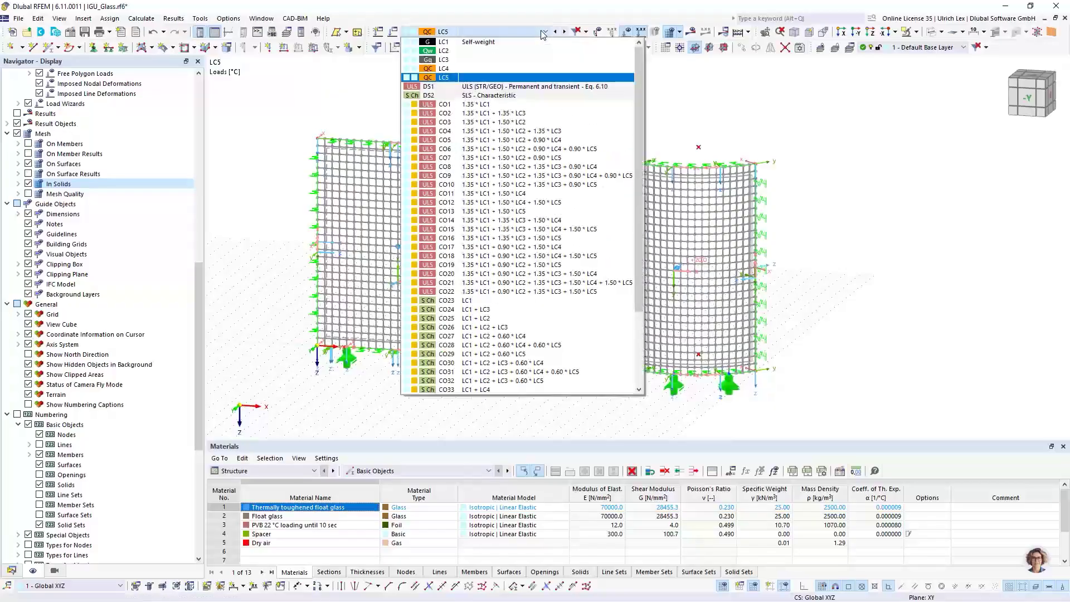
click(520, 42)
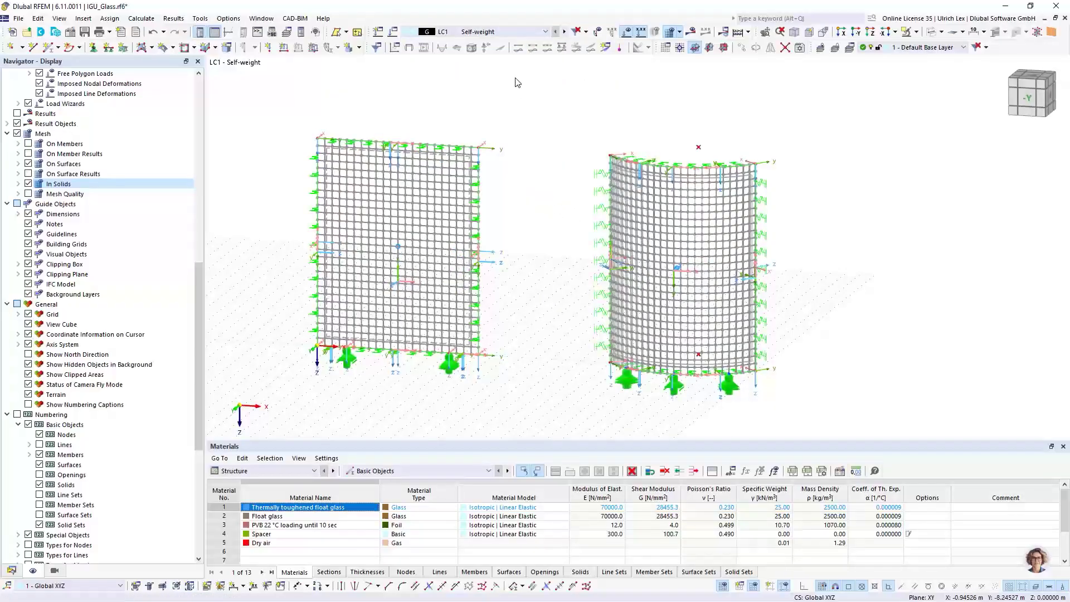
click(932, 32)
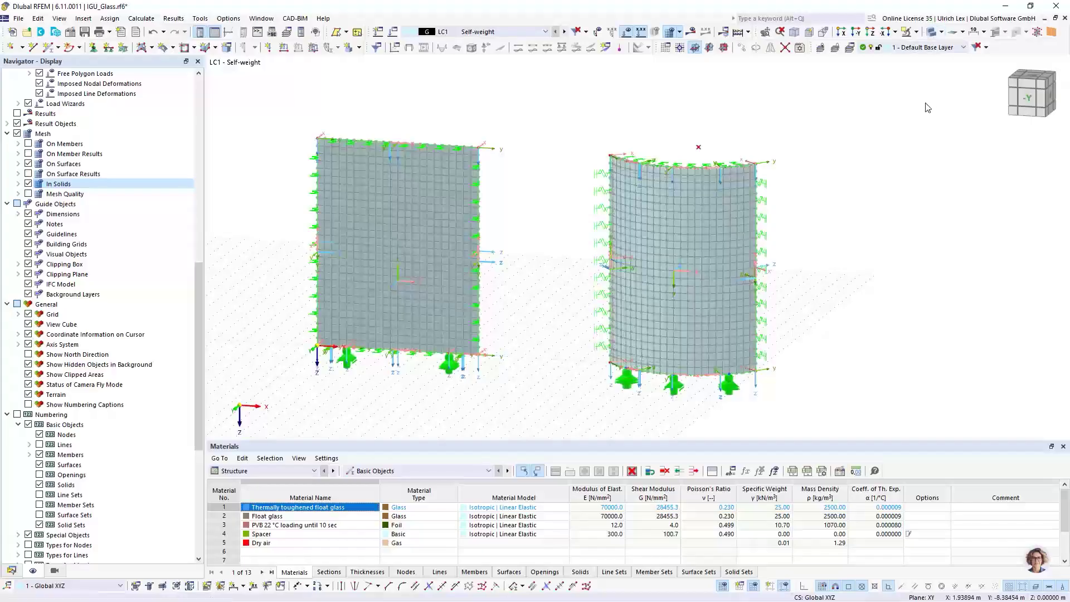
ctrl+middle_drag(866, 283, 842, 295)
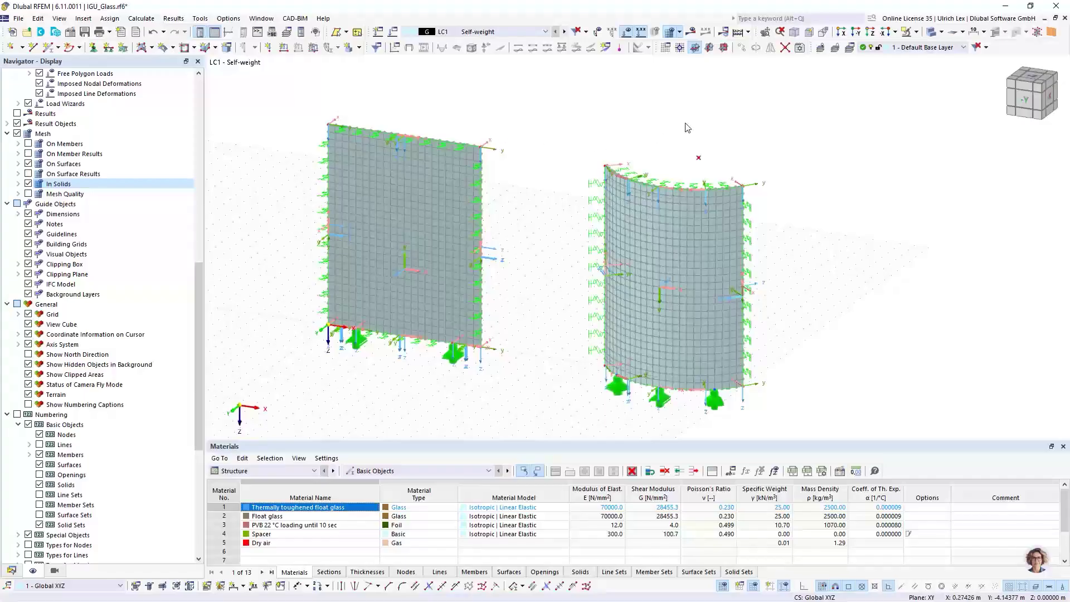
click(750, 33)
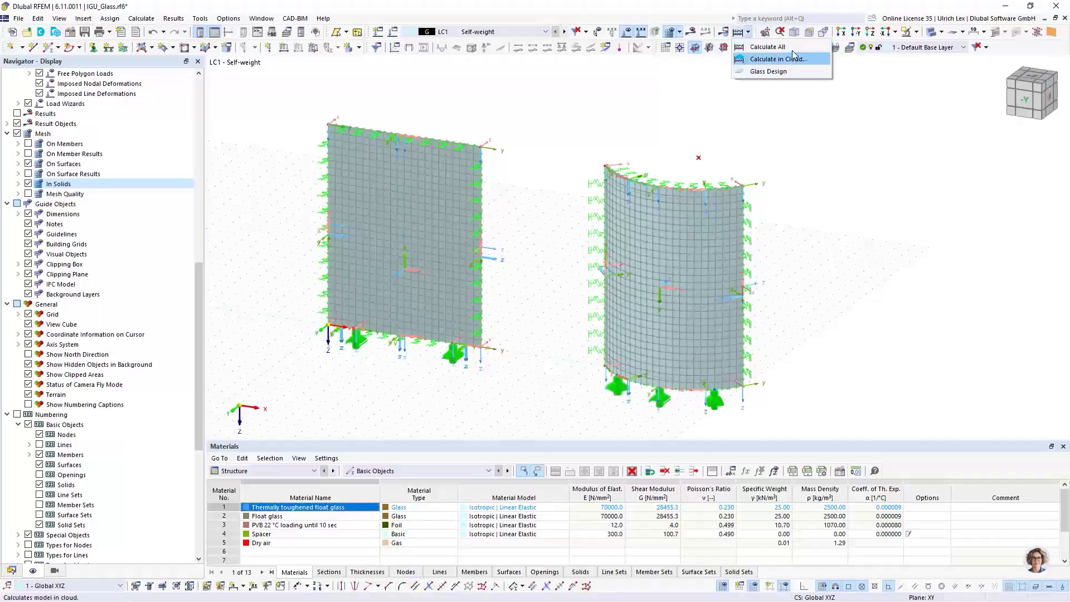
click(799, 132)
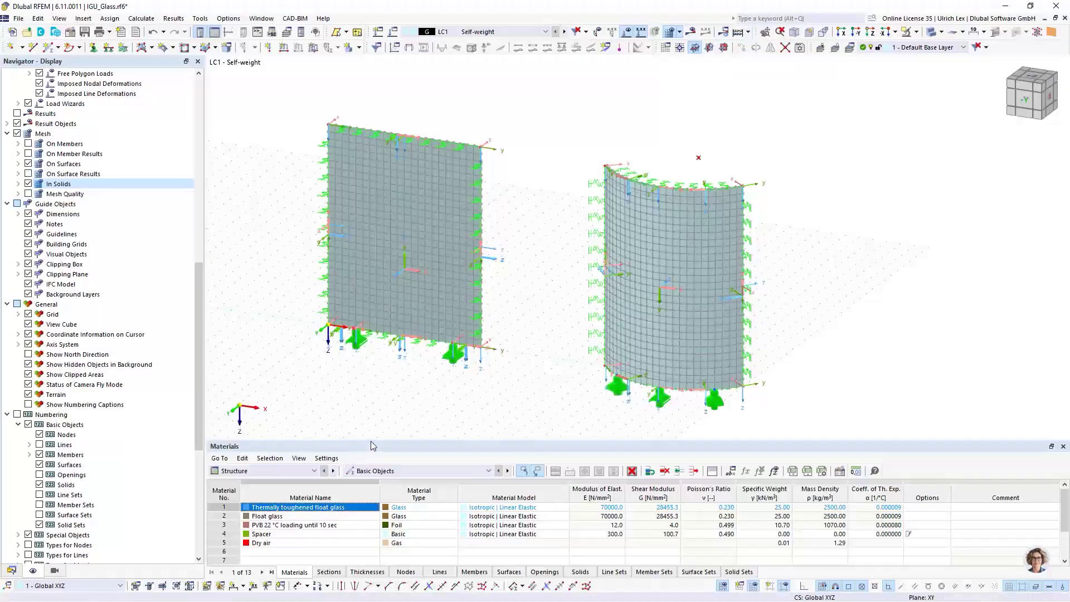
Review the Glass Design input tables for the design situations and the objects to design
drag(371, 439, 371, 344)
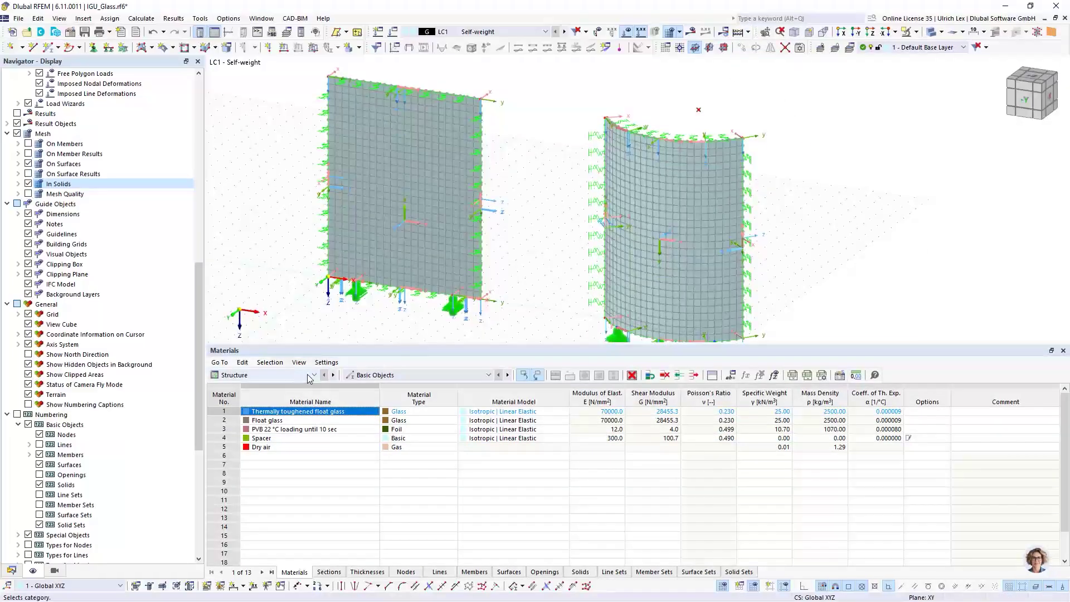
click(309, 377)
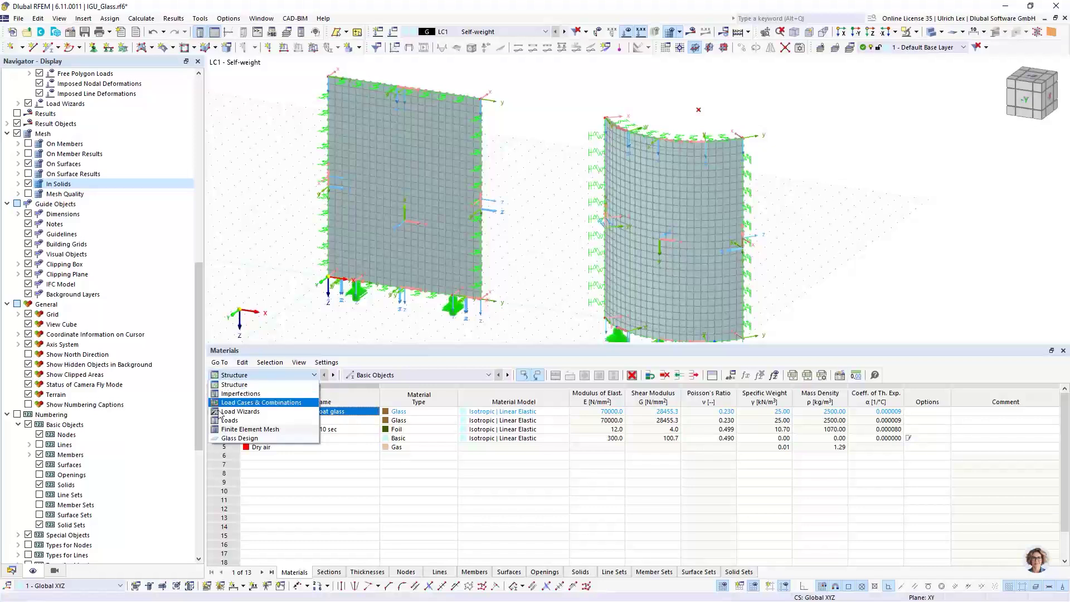
click(239, 439)
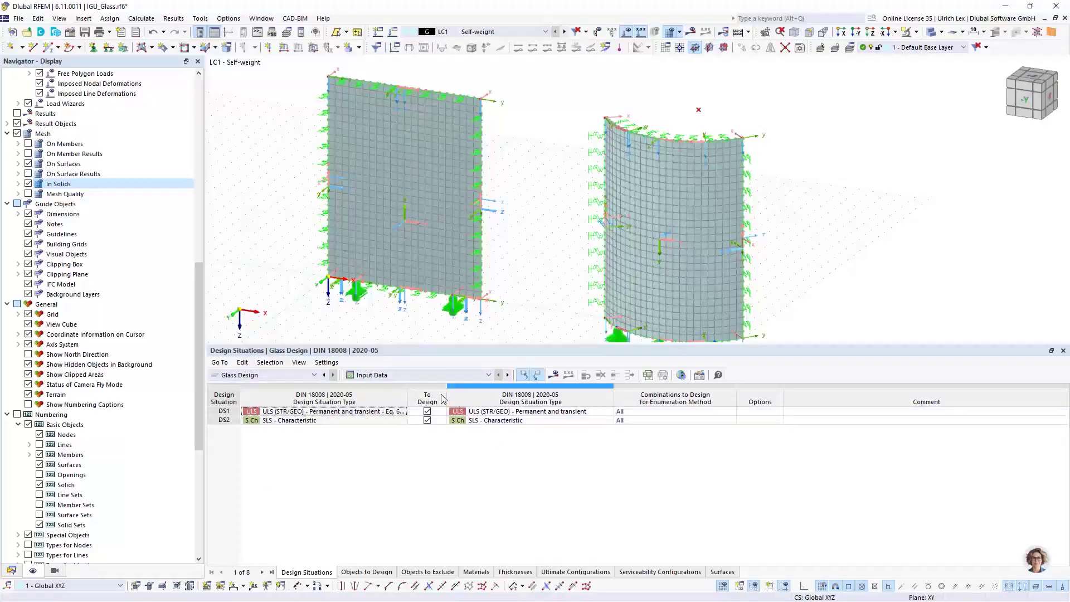
click(368, 574)
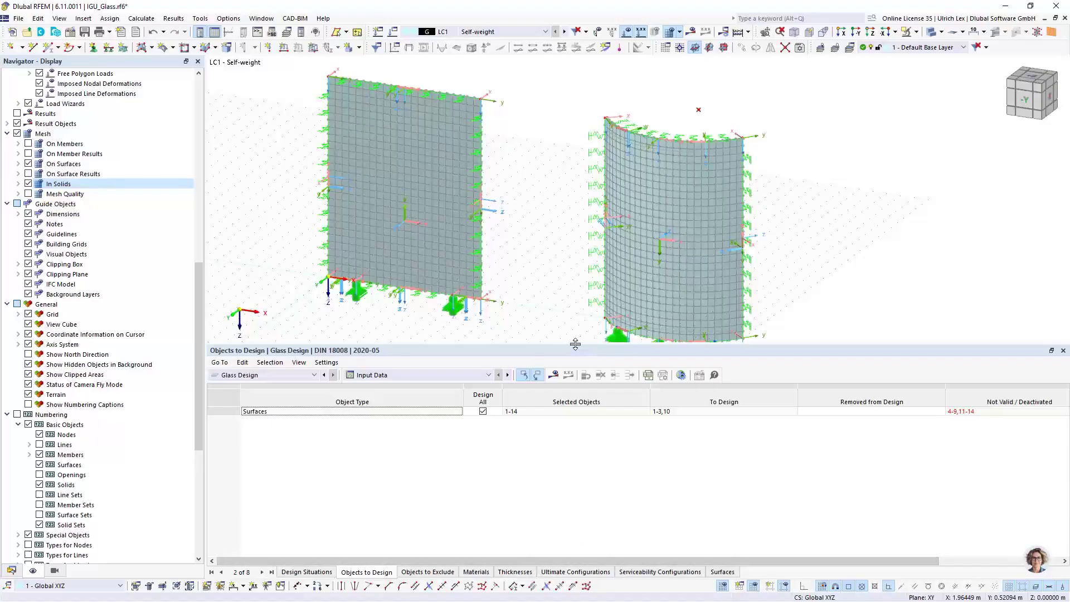
drag(578, 344, 577, 406)
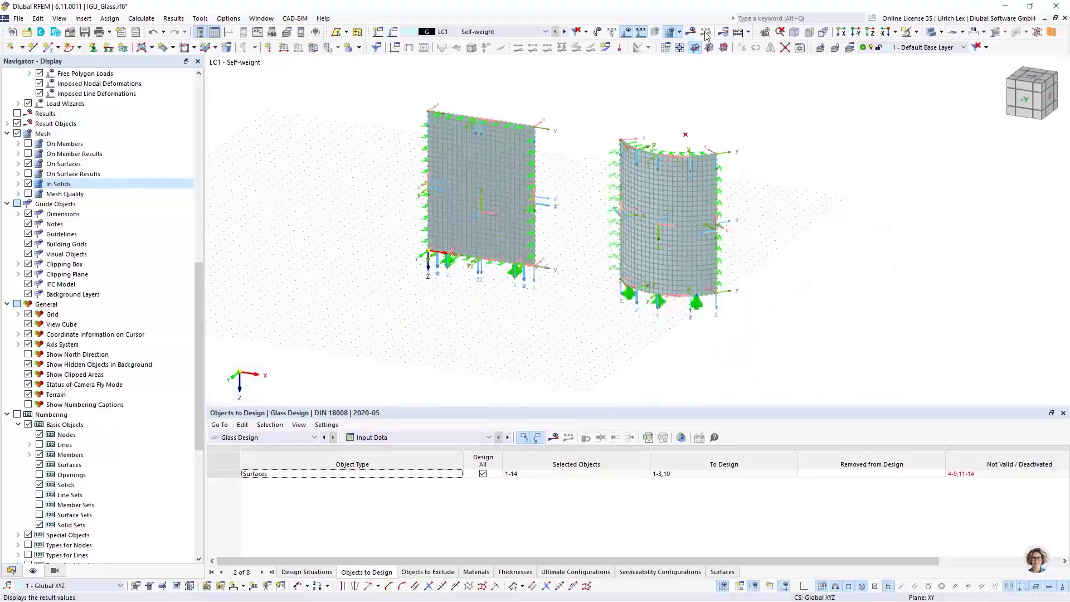
Calculate all load cases, load combinations and designs of the model
click(748, 32)
click(756, 51)
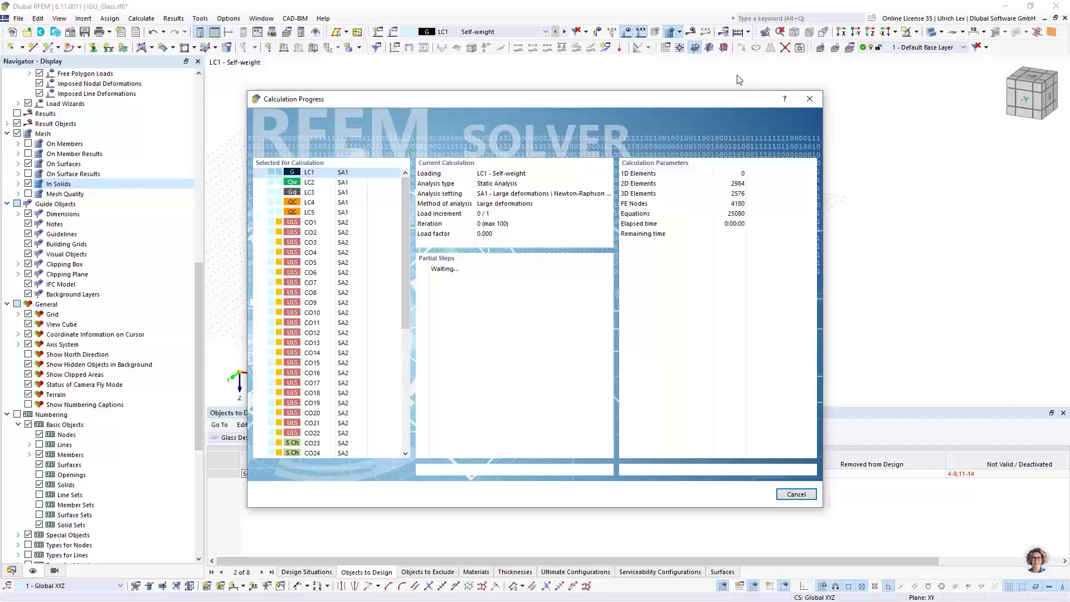
drag(690, 100, 673, 71)
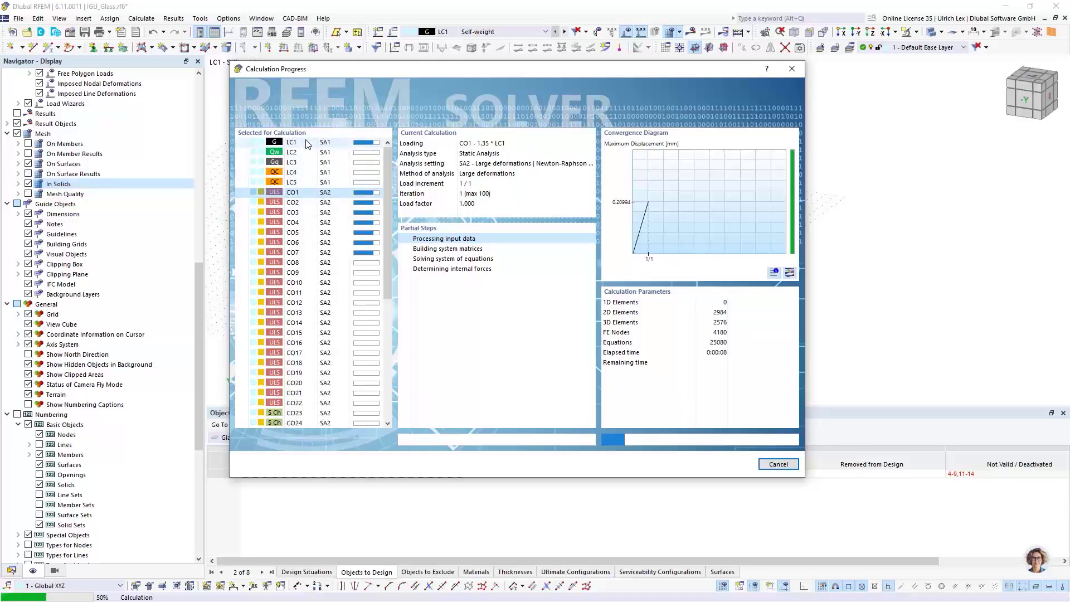
drag(383, 176, 391, 298)
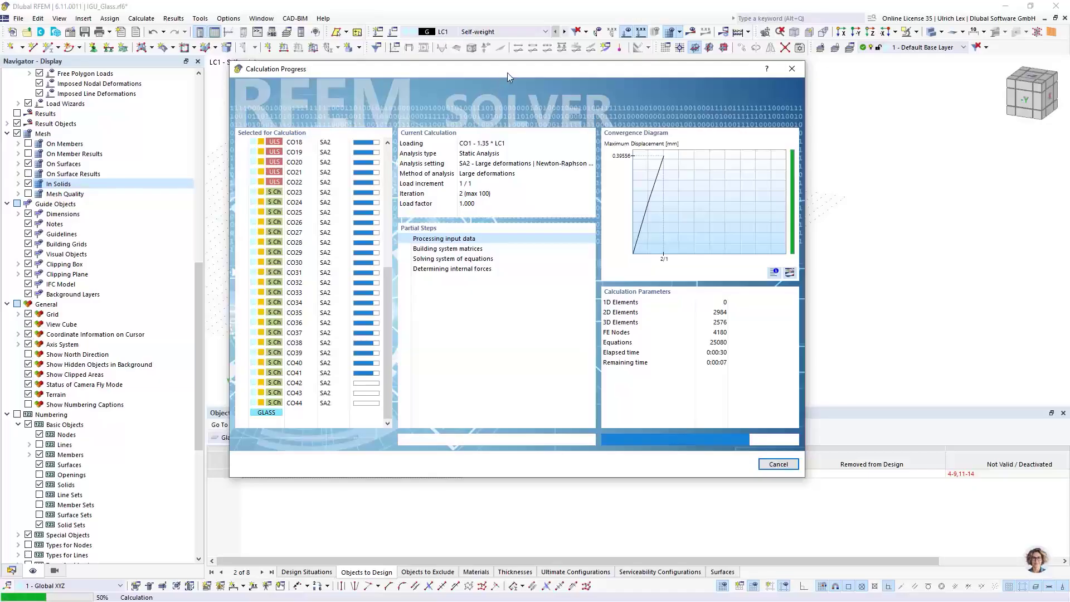
drag(509, 71, 527, 67)
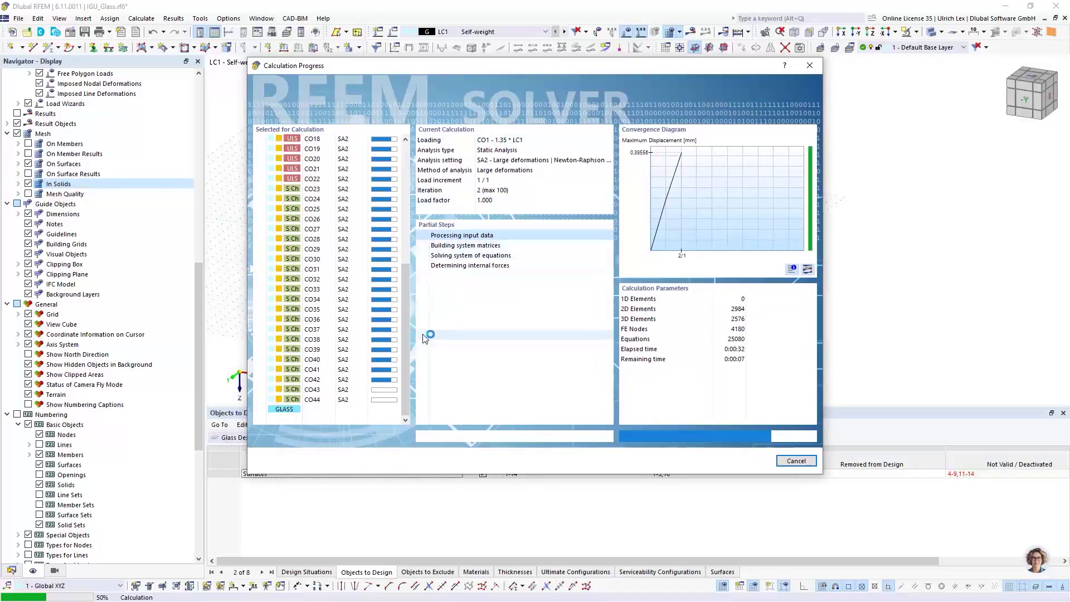
drag(408, 358, 409, 371)
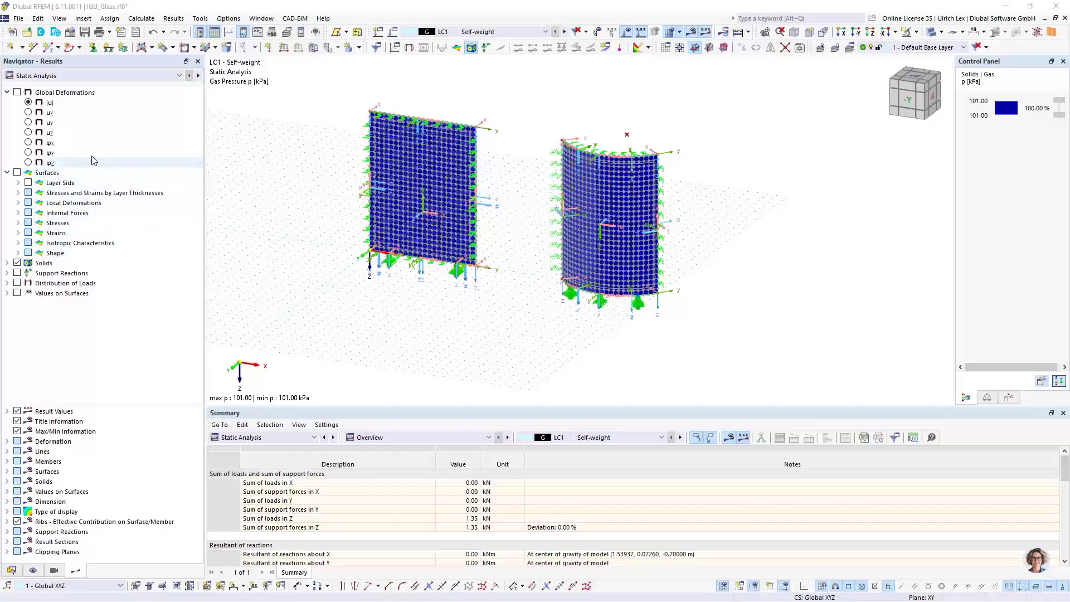
Review the available result categories, expanding the surface stresses of the static analysis and comparing them with the Glass Design results
click(112, 77)
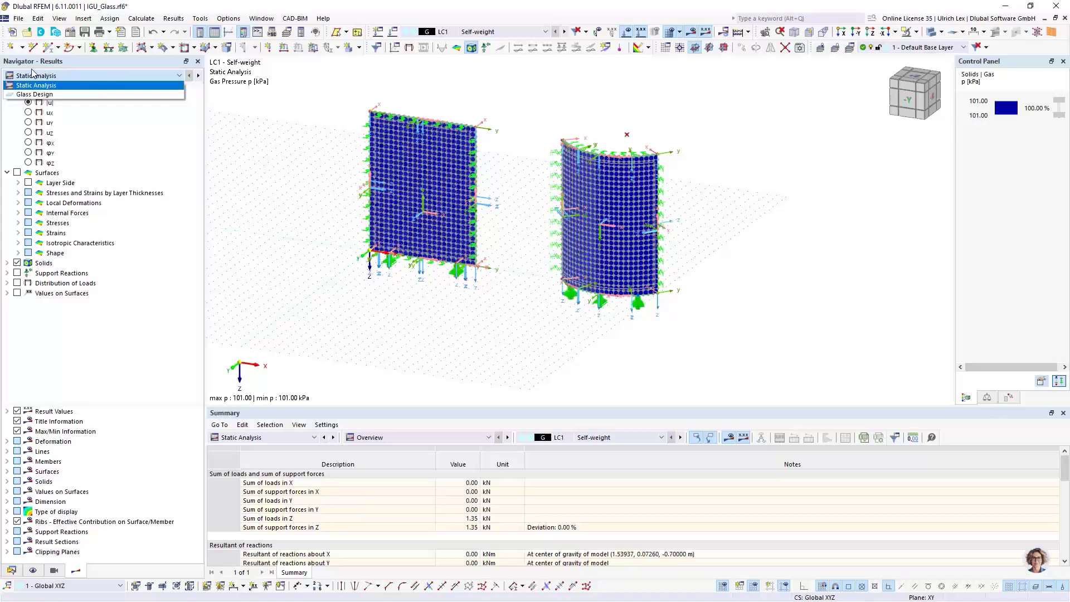
click(144, 141)
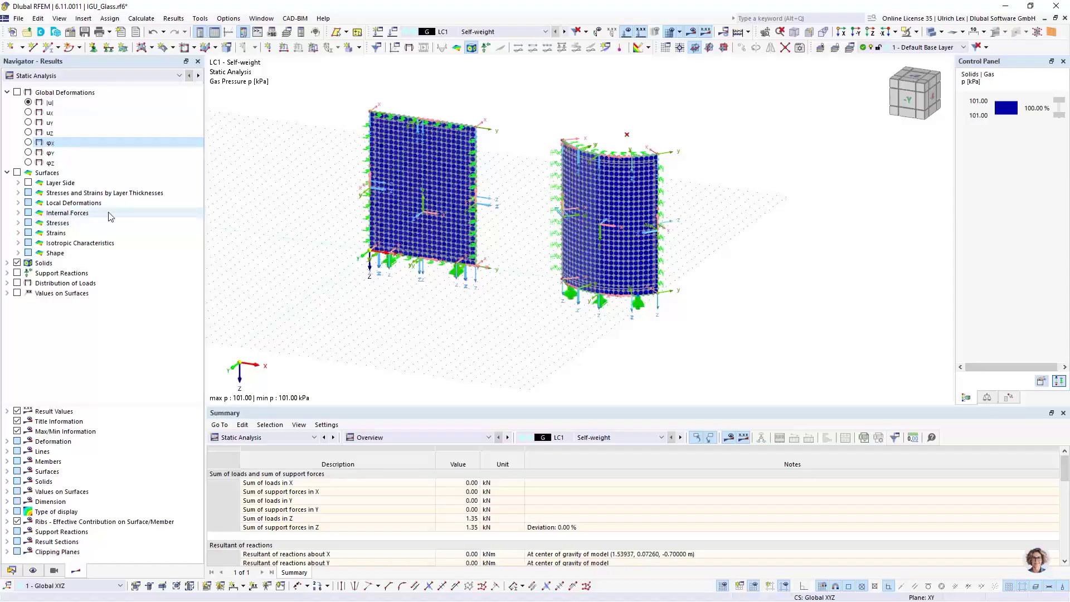
click(19, 223)
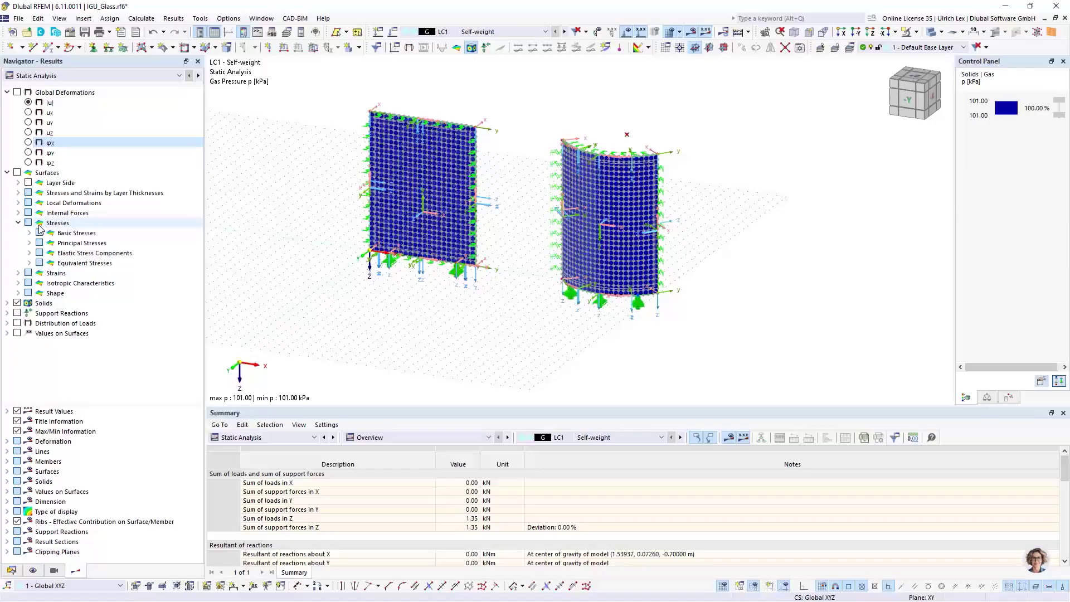
click(80, 78)
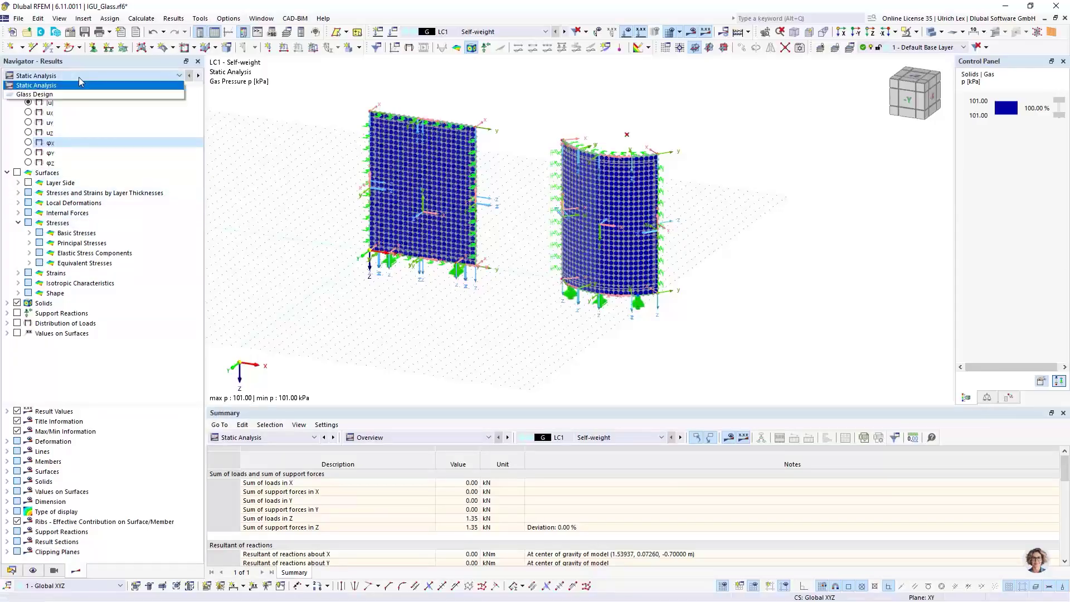
click(59, 95)
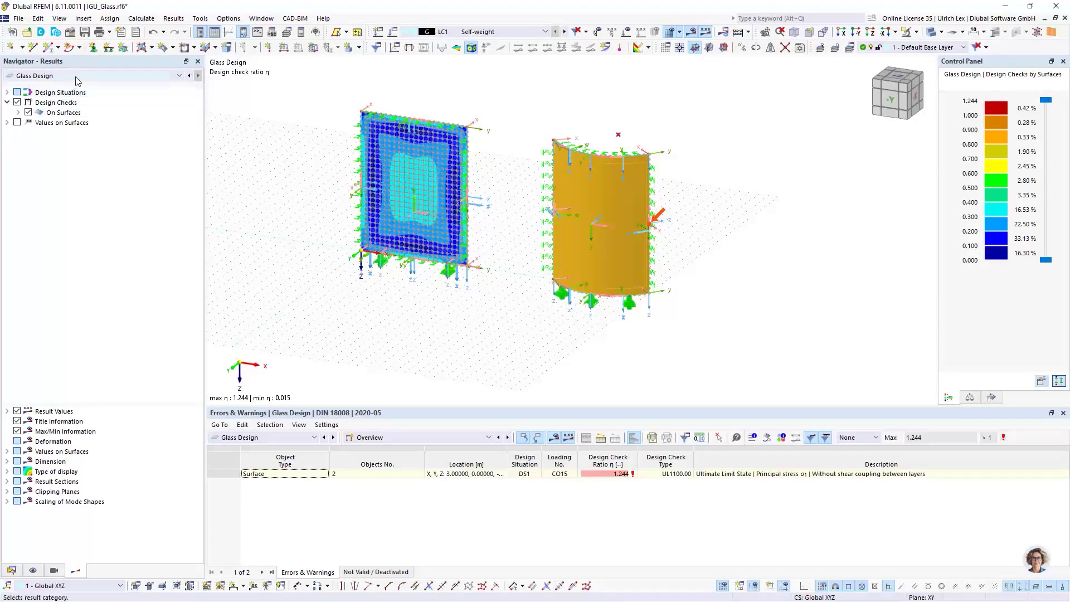
scroll(63, 78, up, 1)
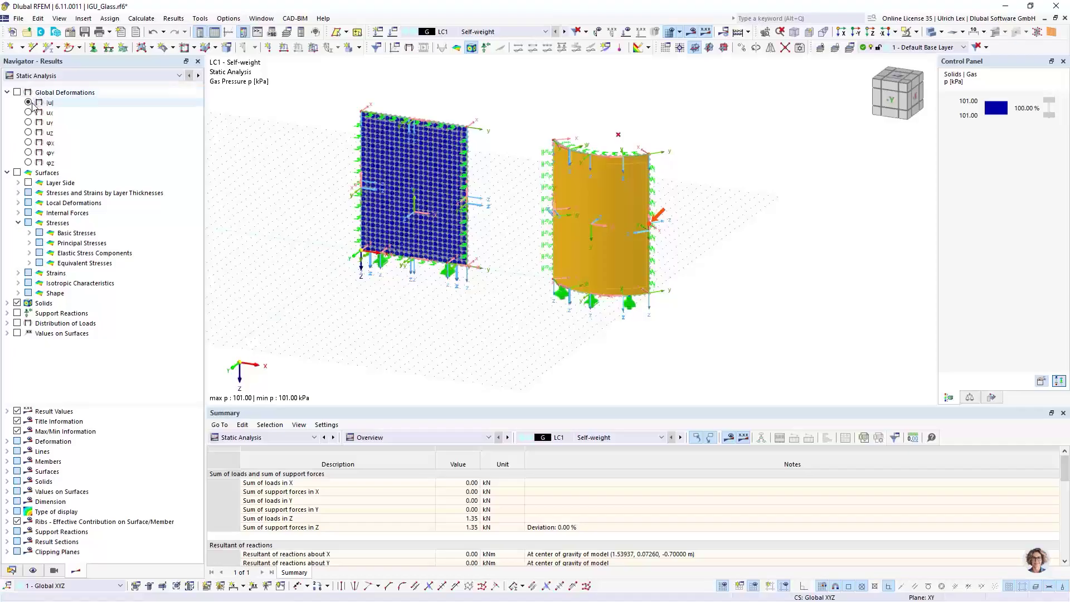
Display the global deformations |u| of the static analysis for LC1 and hide the FE mesh on the glass units
click(17, 92)
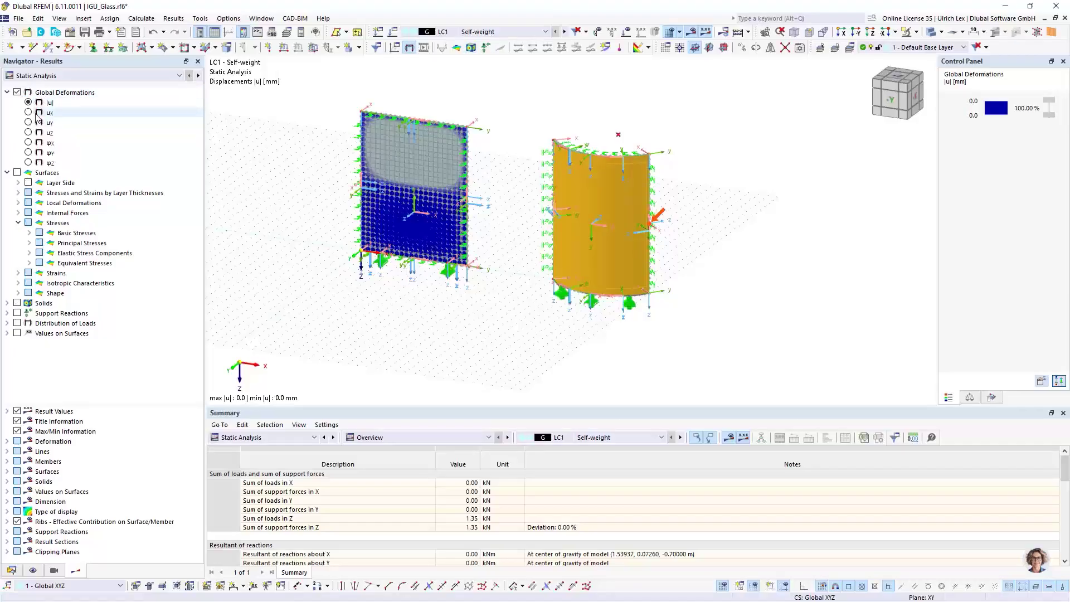
click(931, 34)
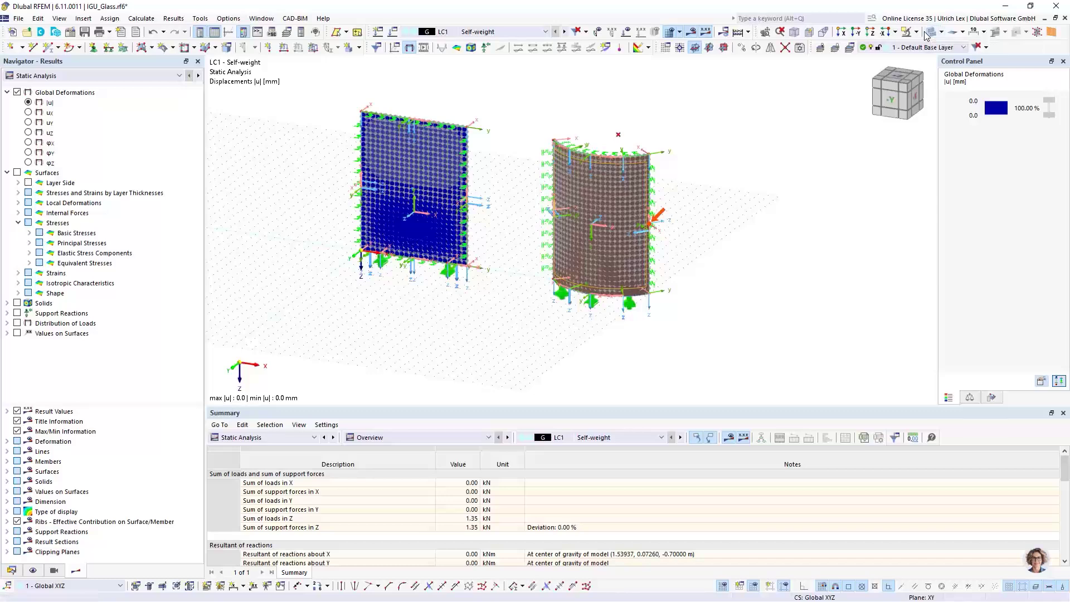
click(33, 570)
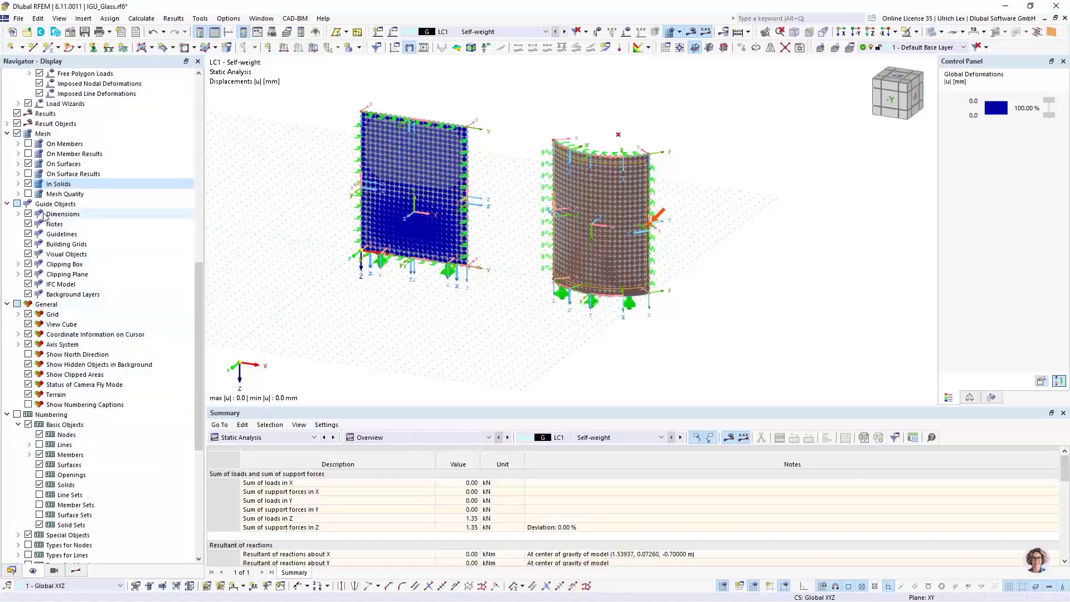
click(28, 164)
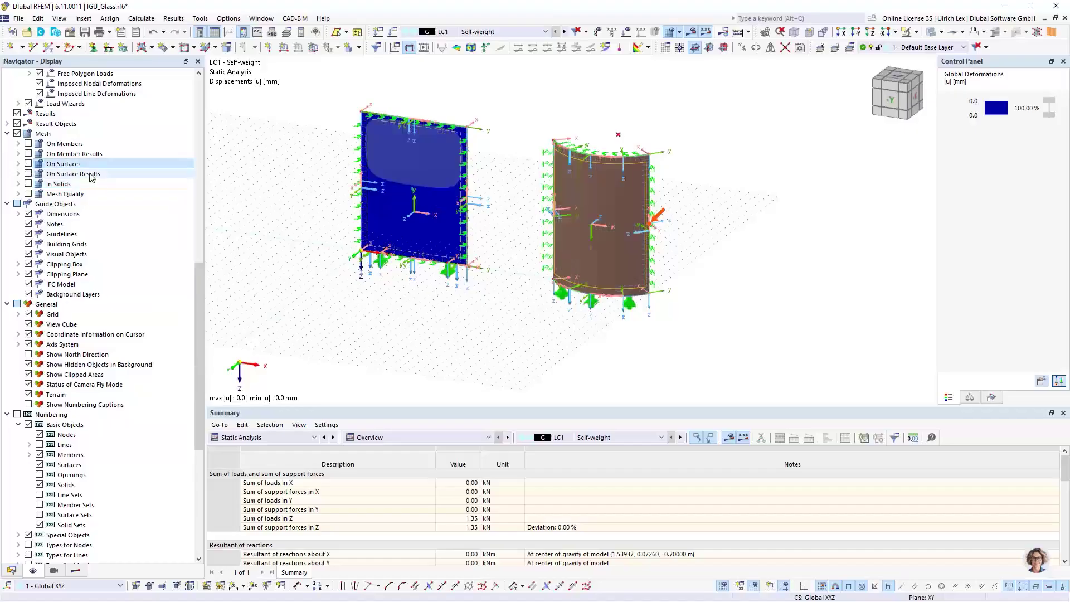
click(671, 34)
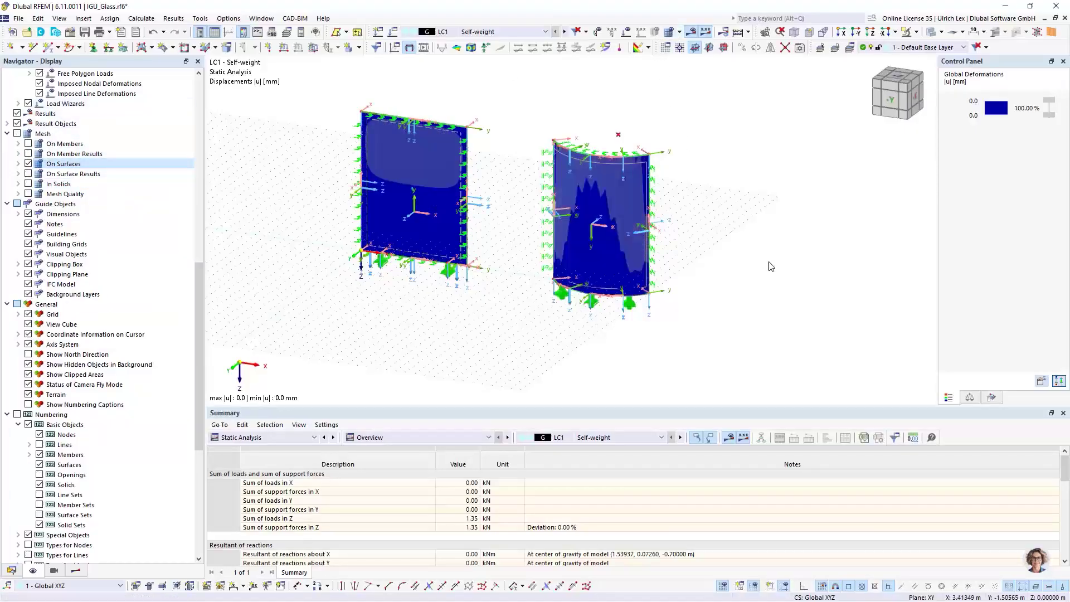
Isolate the curved glass unit in visibility mode
ctrl+middle_drag(785, 275, 761, 273)
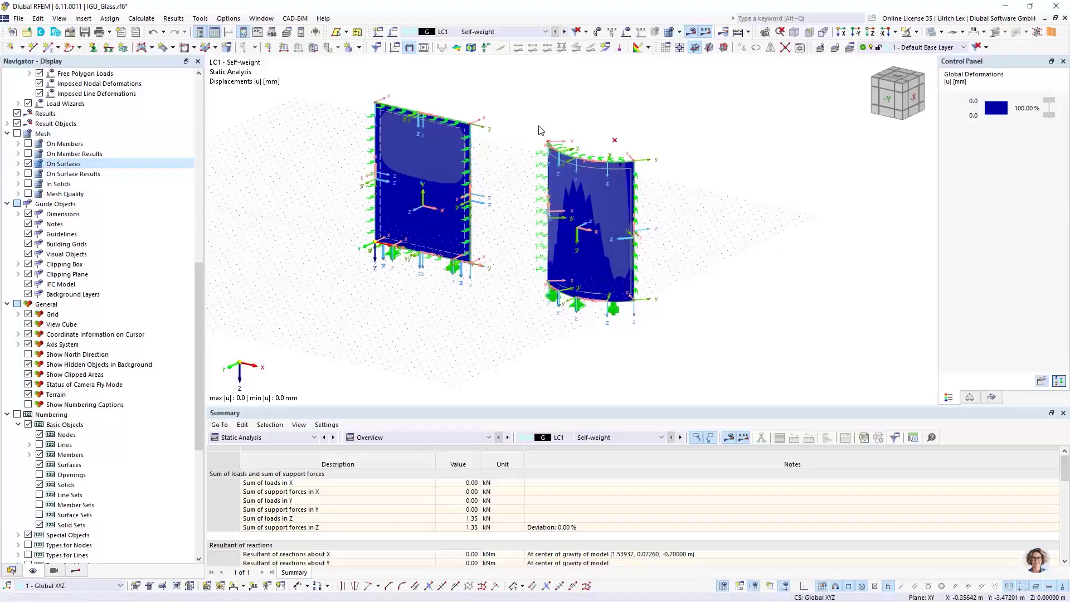
drag(523, 108, 683, 339)
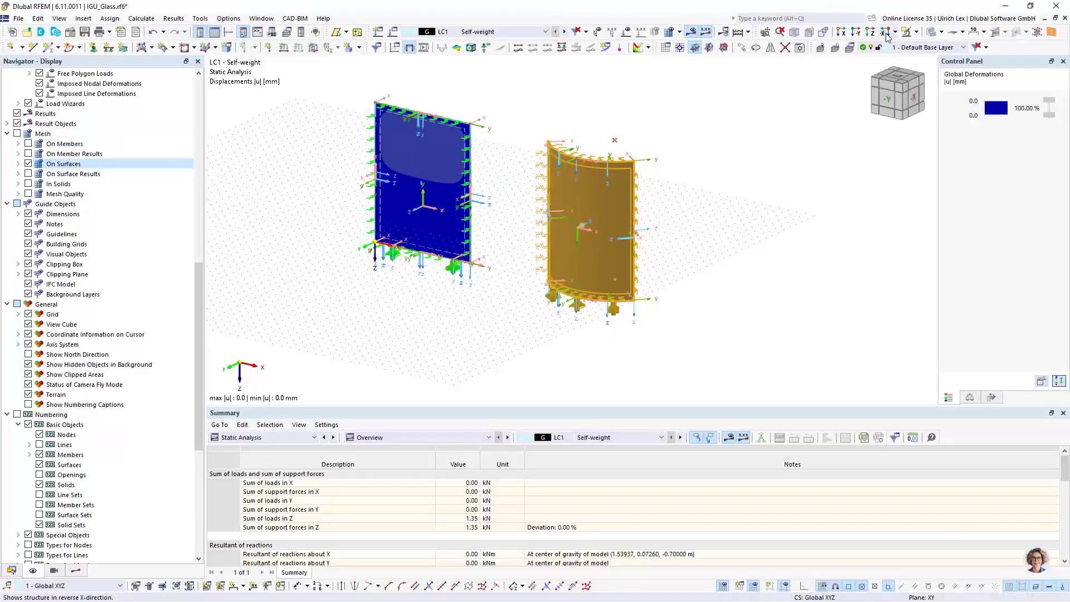
click(916, 32)
click(915, 50)
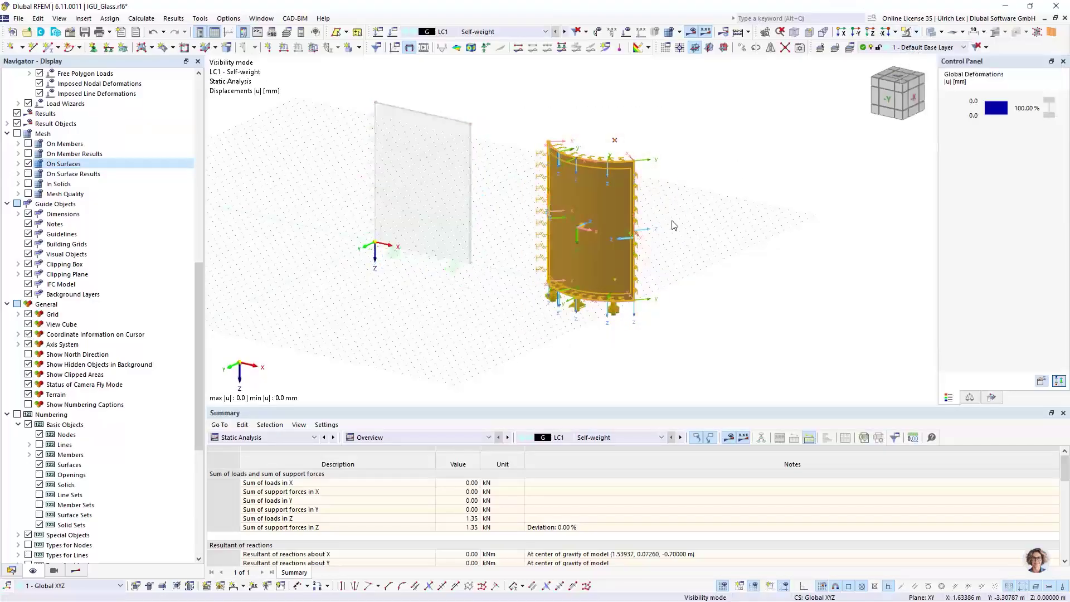
Switch to load case LC2 and examine the curved unit's deformations in opaque display from above and from the front
scroll(115, 194, up, 15)
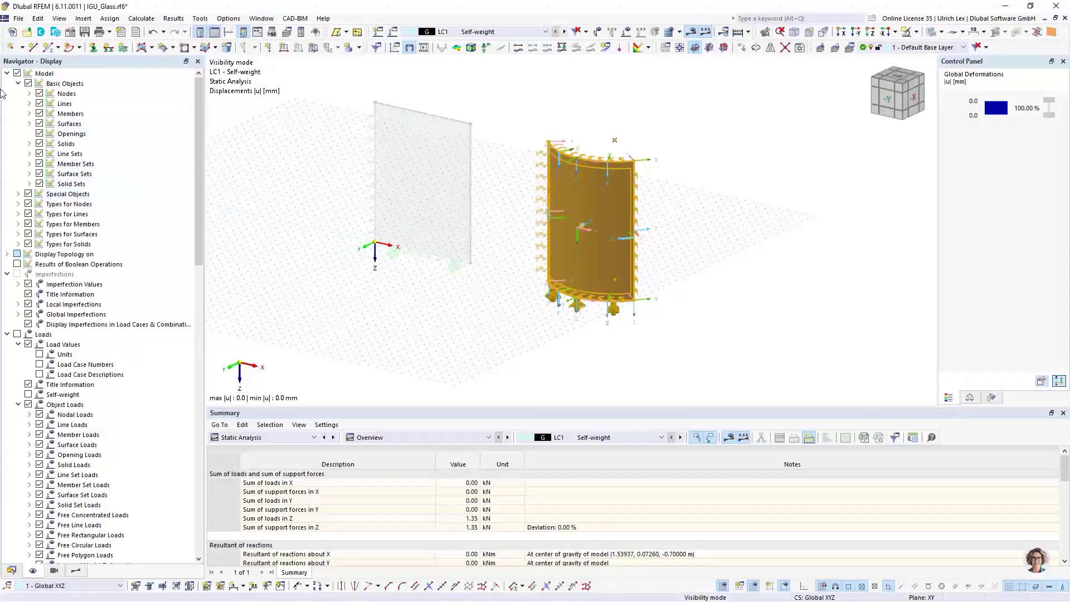
click(78, 572)
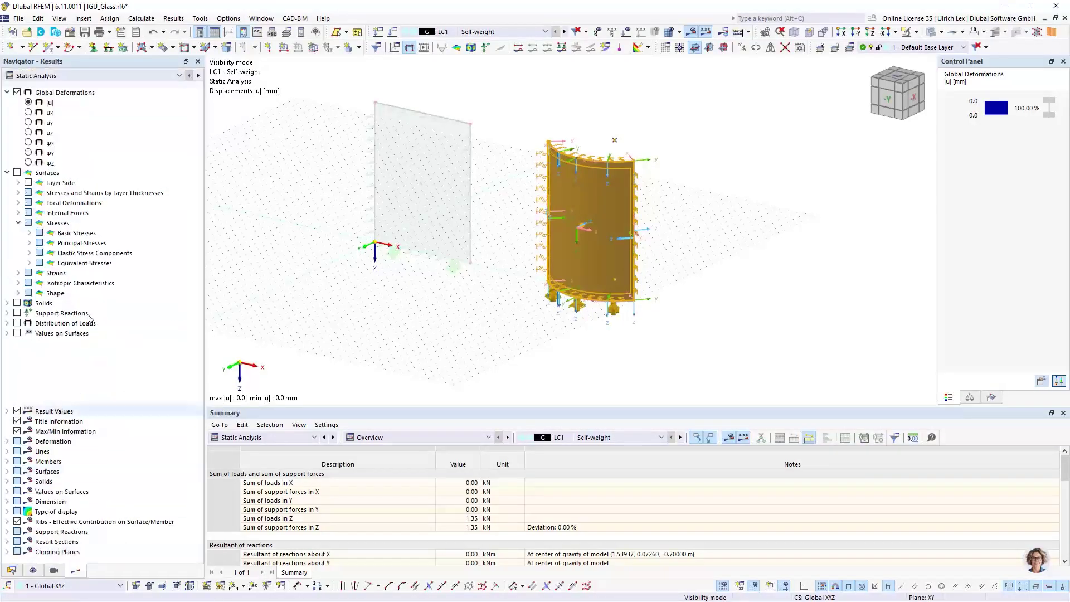
ctrl+middle_drag(505, 332, 532, 347)
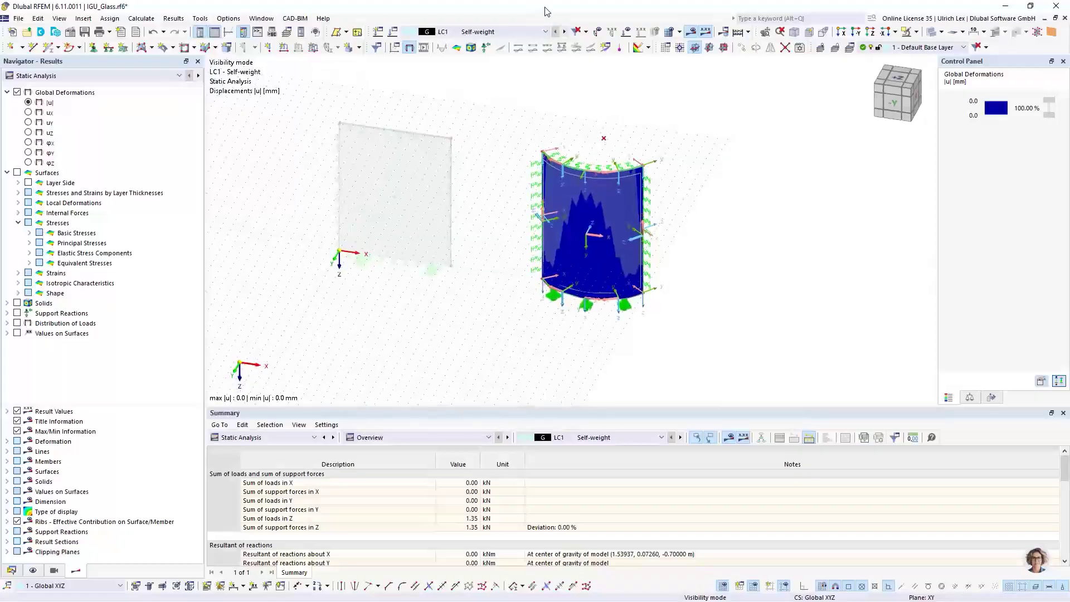
click(564, 31)
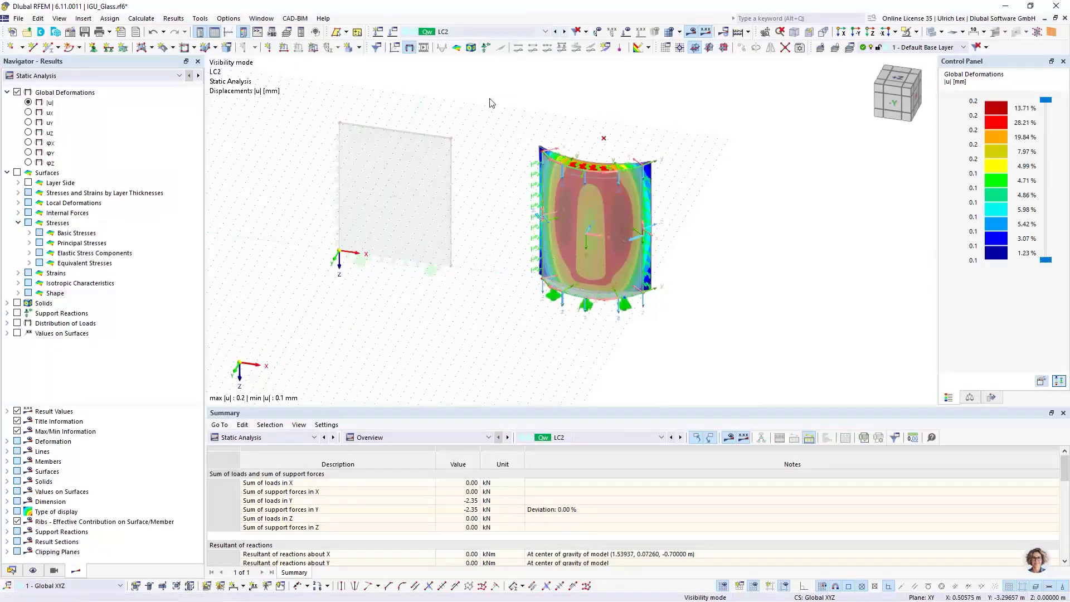
click(932, 33)
ctrl+middle_drag(737, 294, 728, 233)
scroll(617, 225, up, 1)
scroll(618, 226, up, 2)
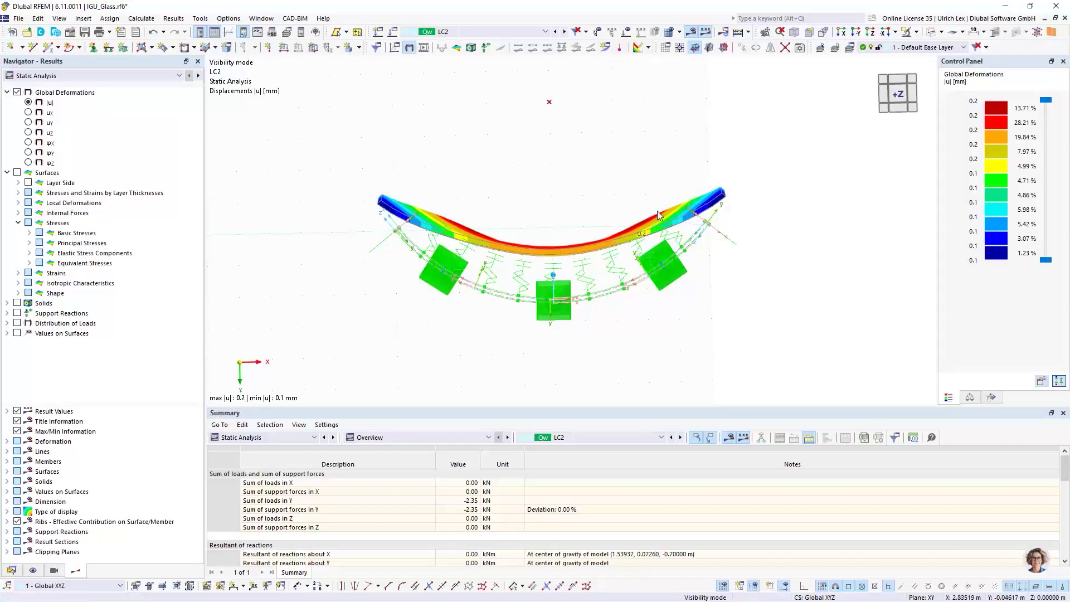
scroll(737, 239, down, 3)
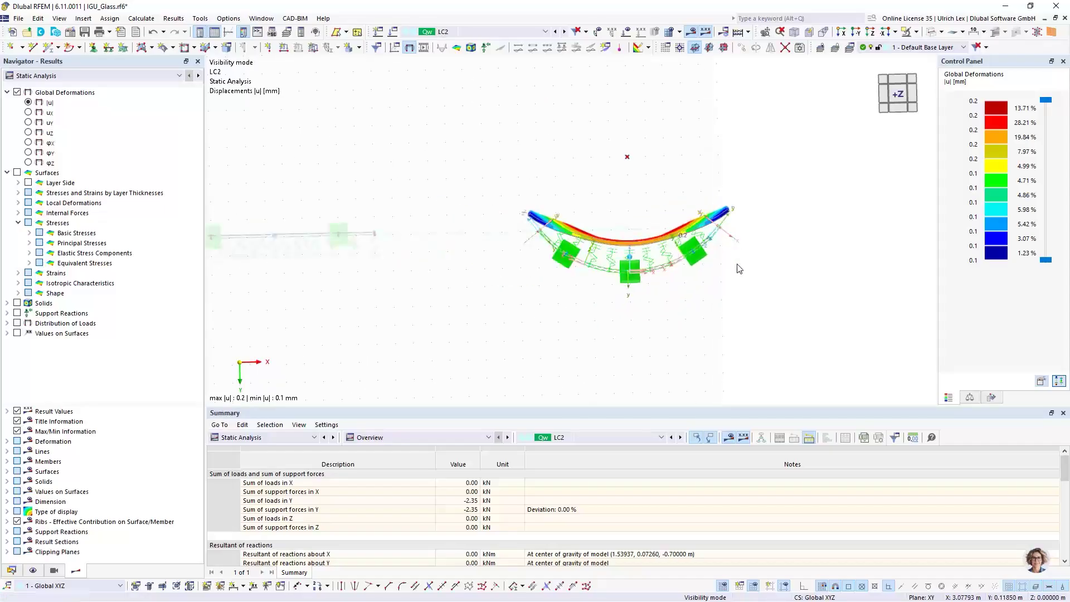
ctrl+middle_drag(744, 364, 686, 194)
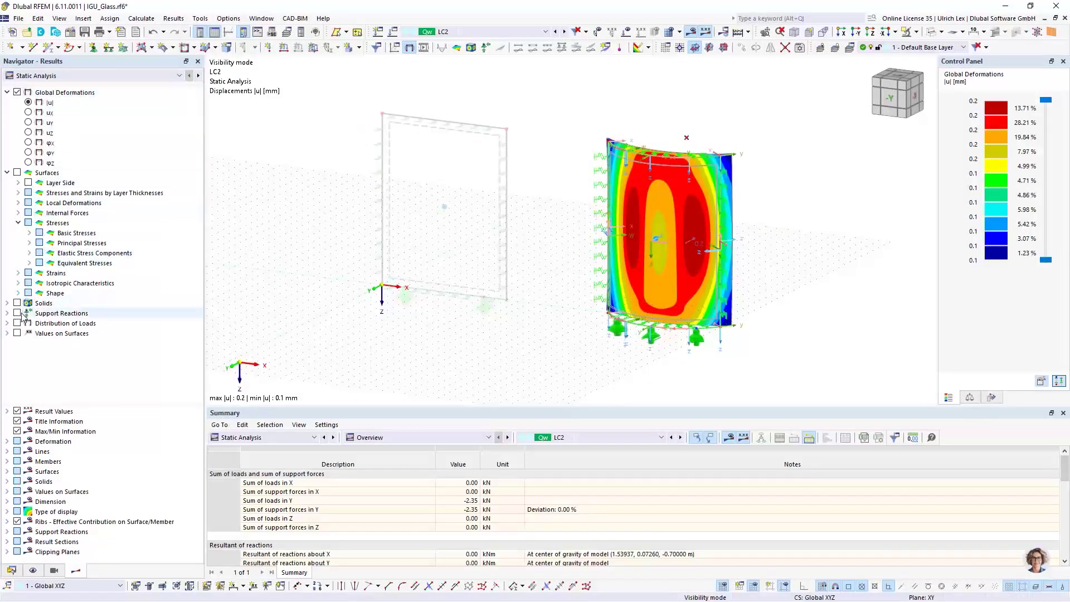
Display the gas results of the curved unit's solid for LC2: pressure p, overpressure po and temperature T
click(7, 303)
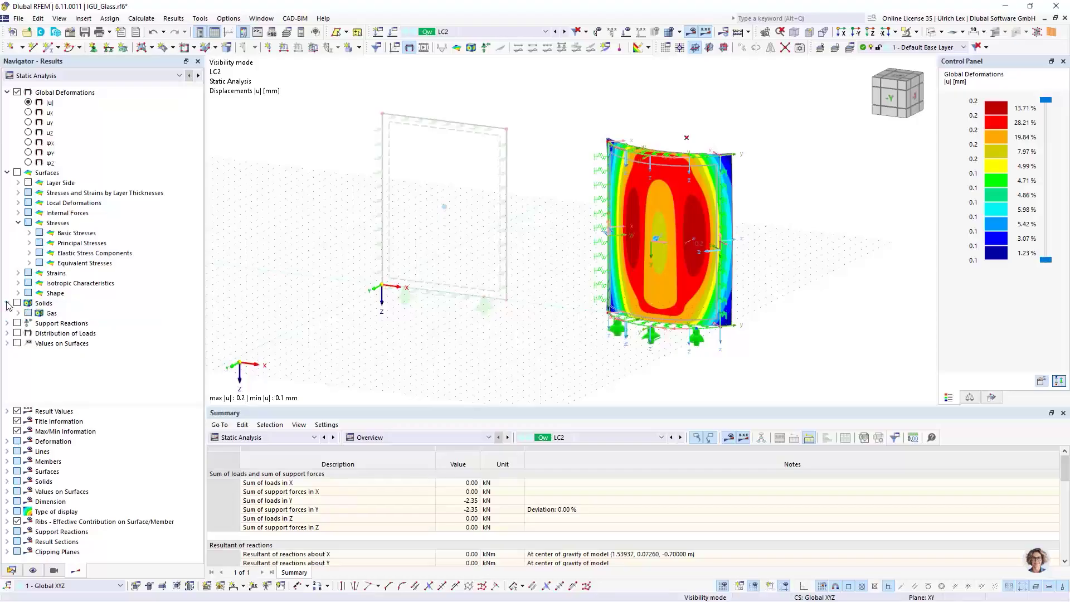
click(18, 314)
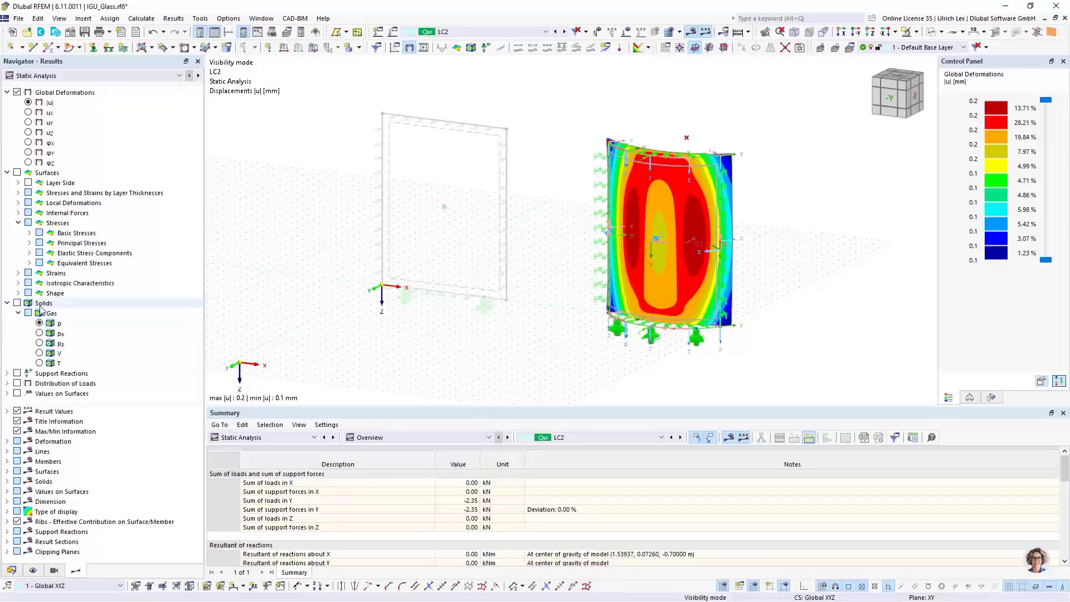
click(40, 324)
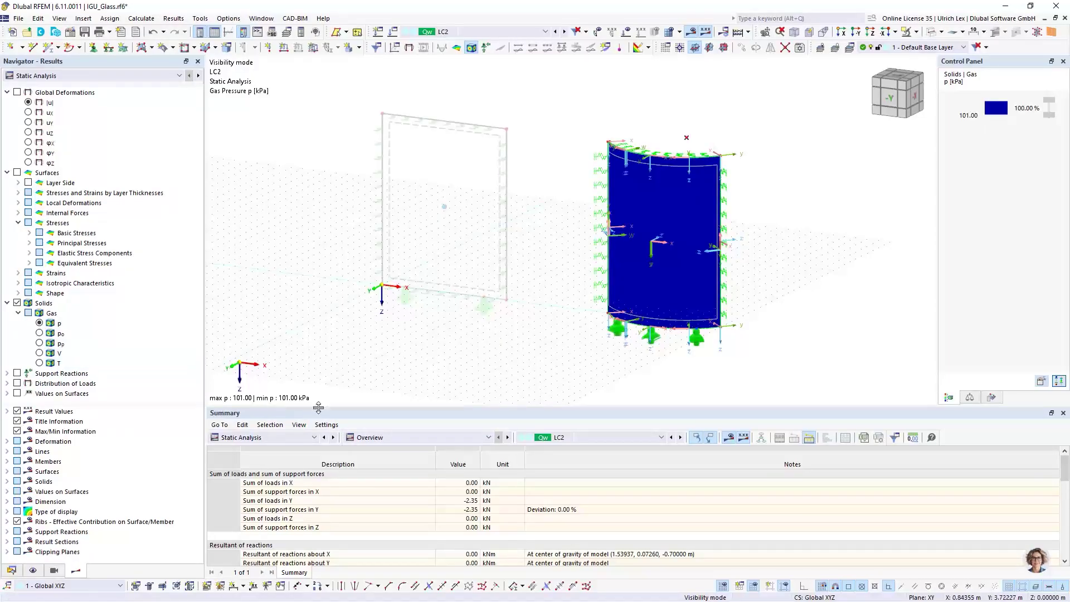
click(39, 333)
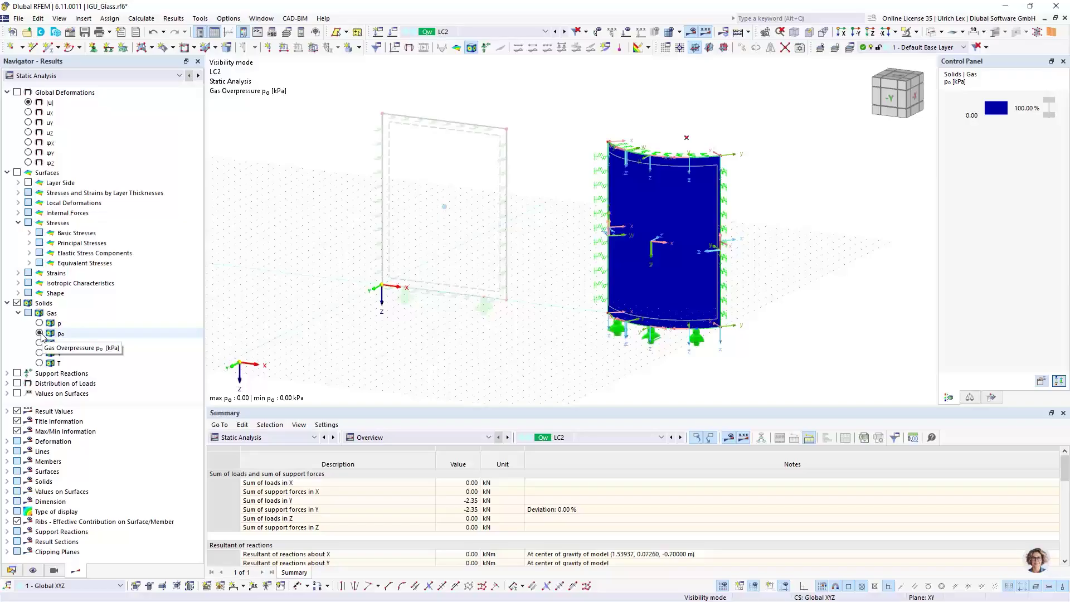
click(40, 364)
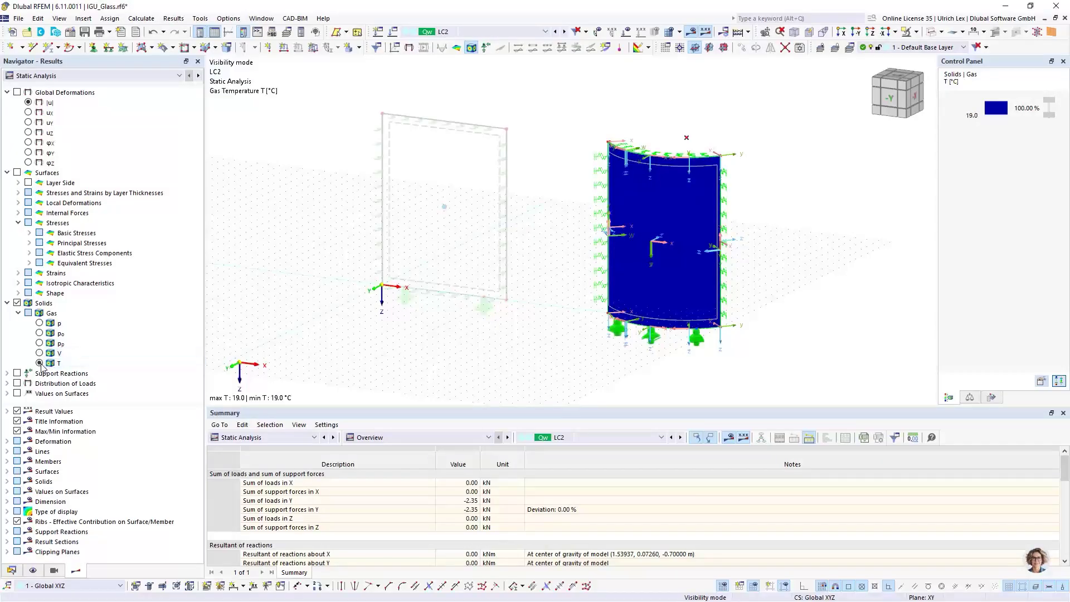
Compare the gas temperature T of the curved unit in load cases LC5 and LC4
click(487, 32)
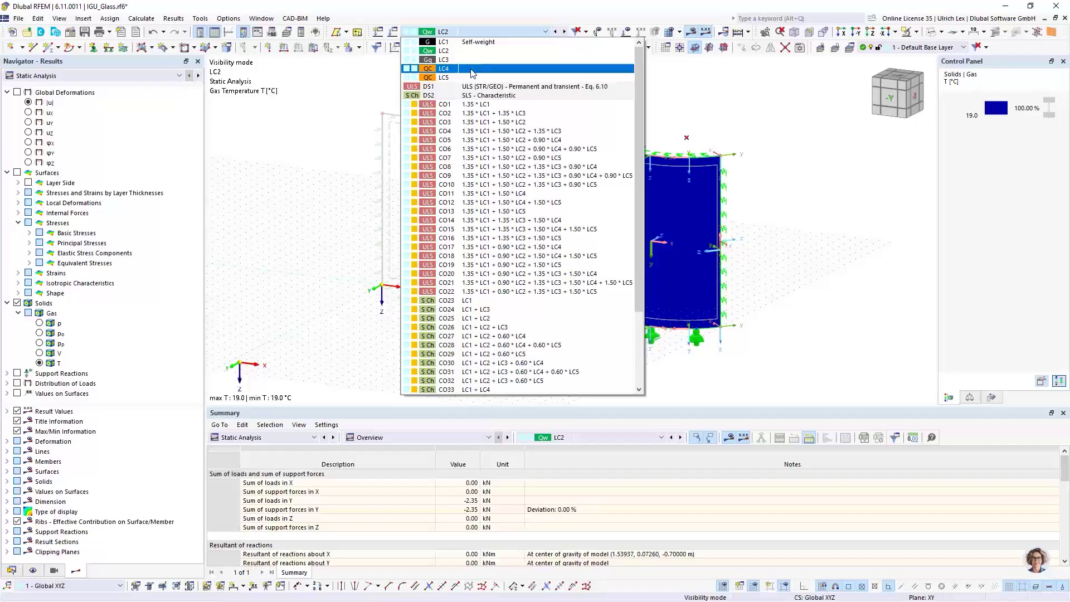
click(473, 77)
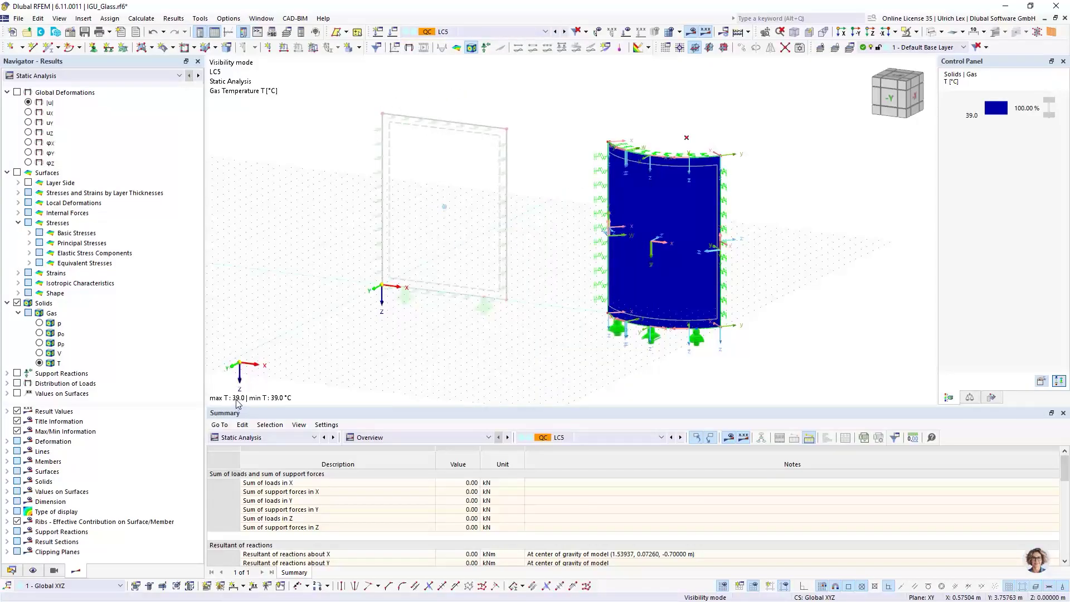
click(486, 32)
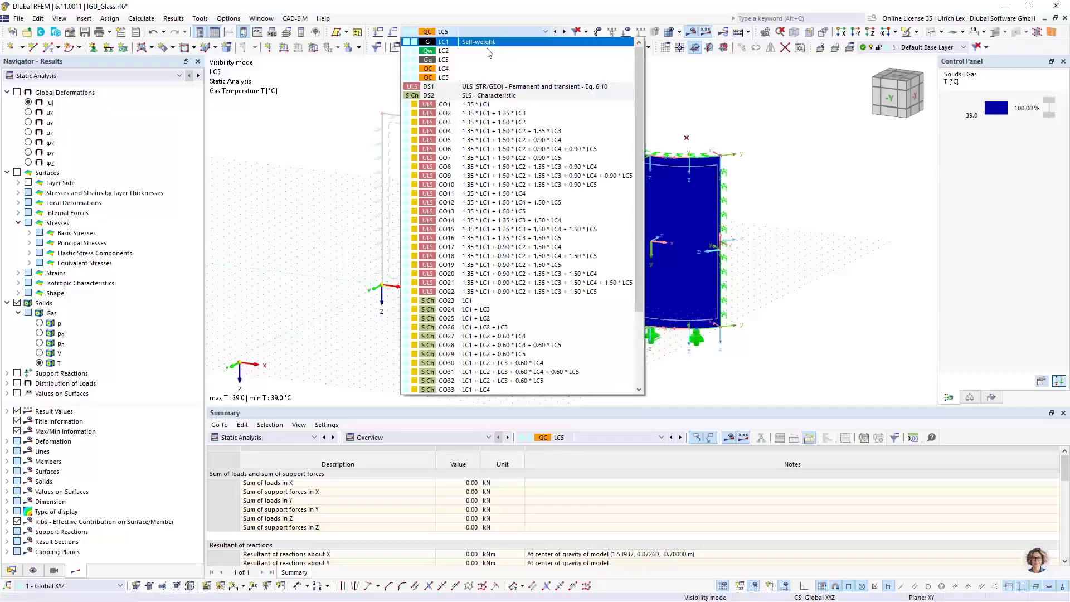
click(473, 68)
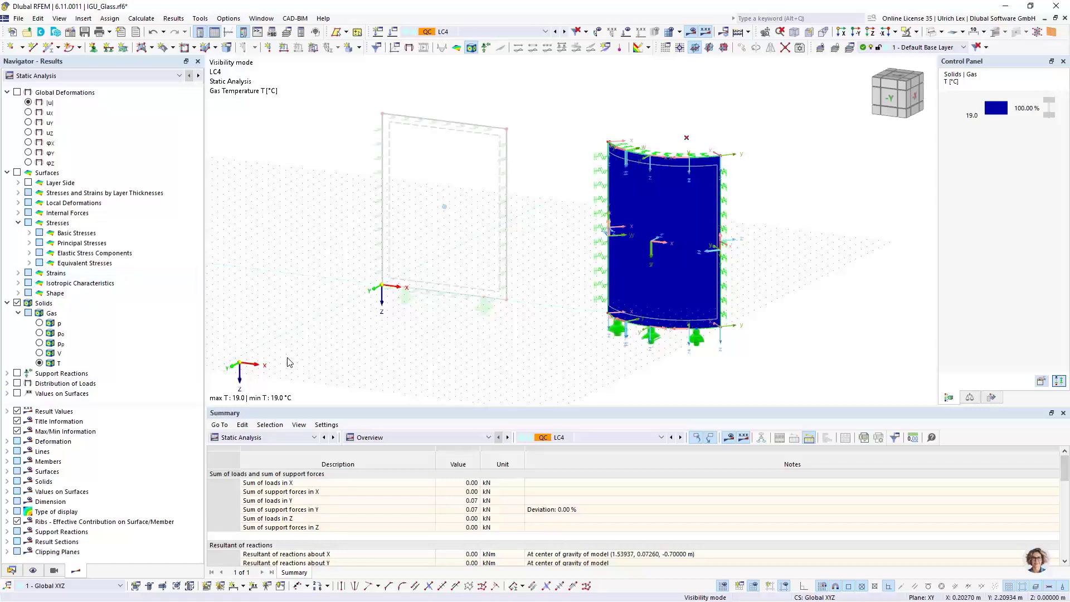
Display the Glass Design check ratios on the surfaces of the curved unit
click(124, 76)
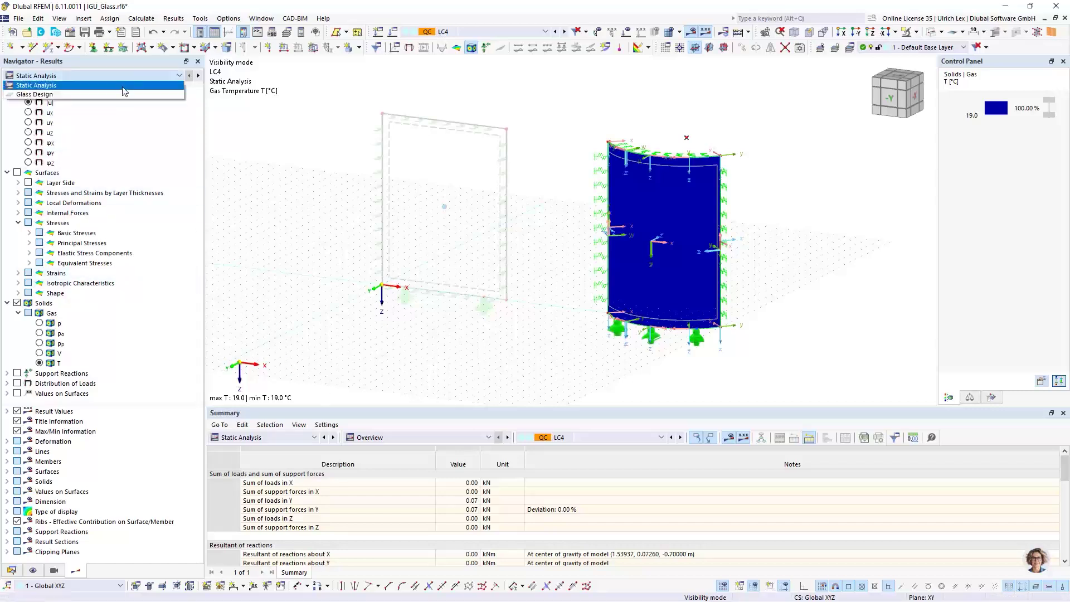
click(67, 95)
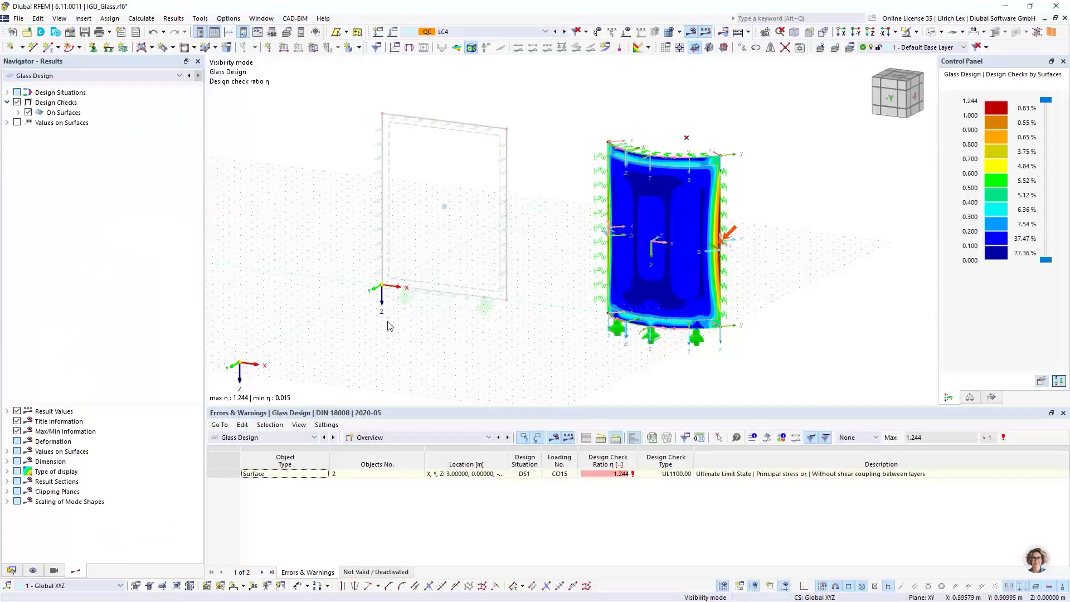
List the design ratios on surfaces by design situation and examine the highly utilised vertical edge of the curved unit
click(399, 438)
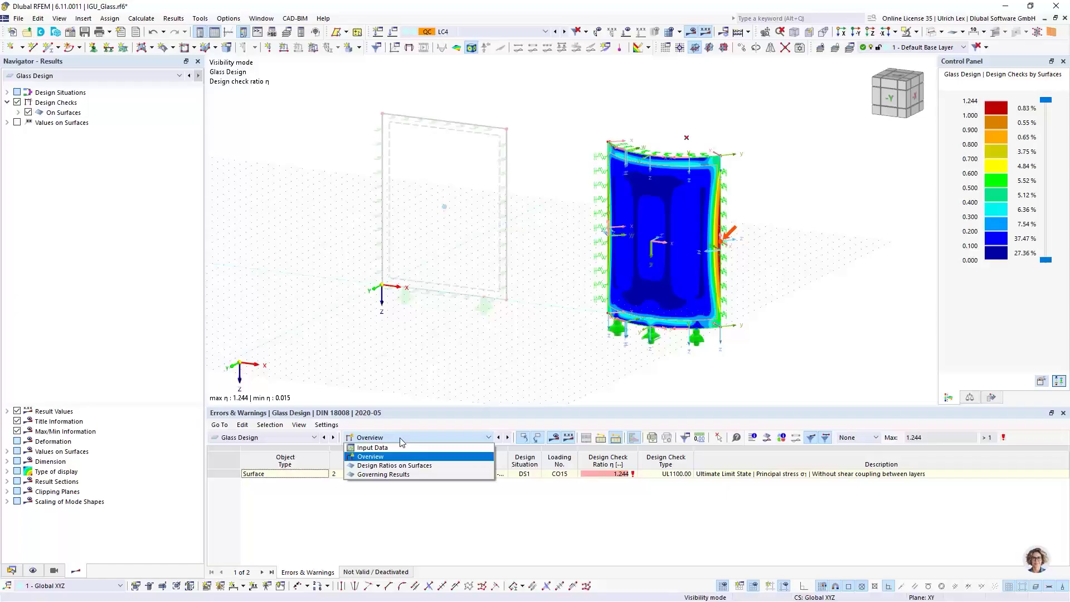
click(431, 466)
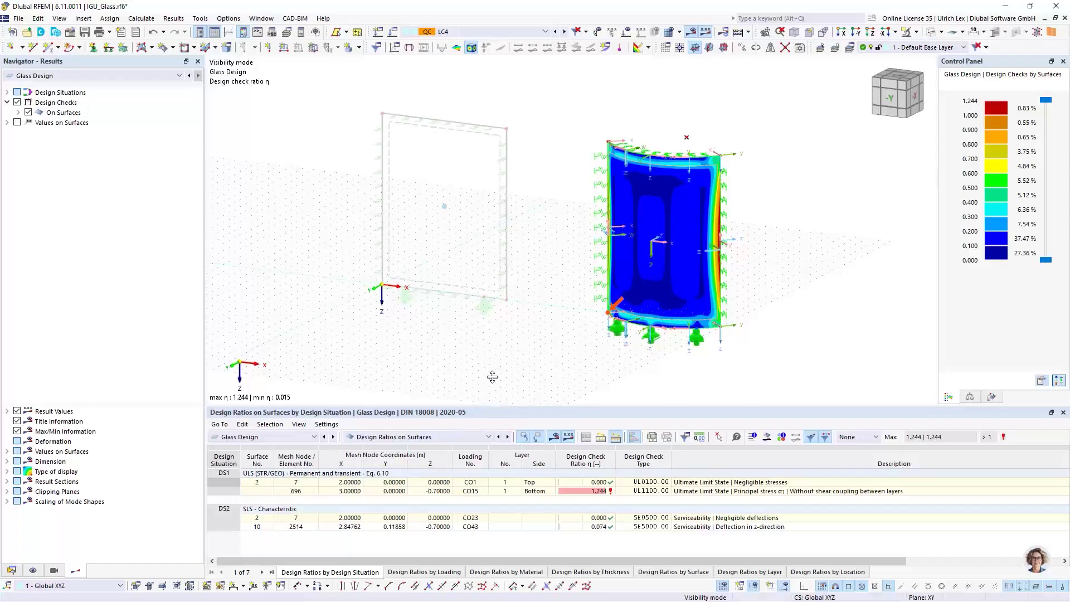
drag(495, 406, 518, 325)
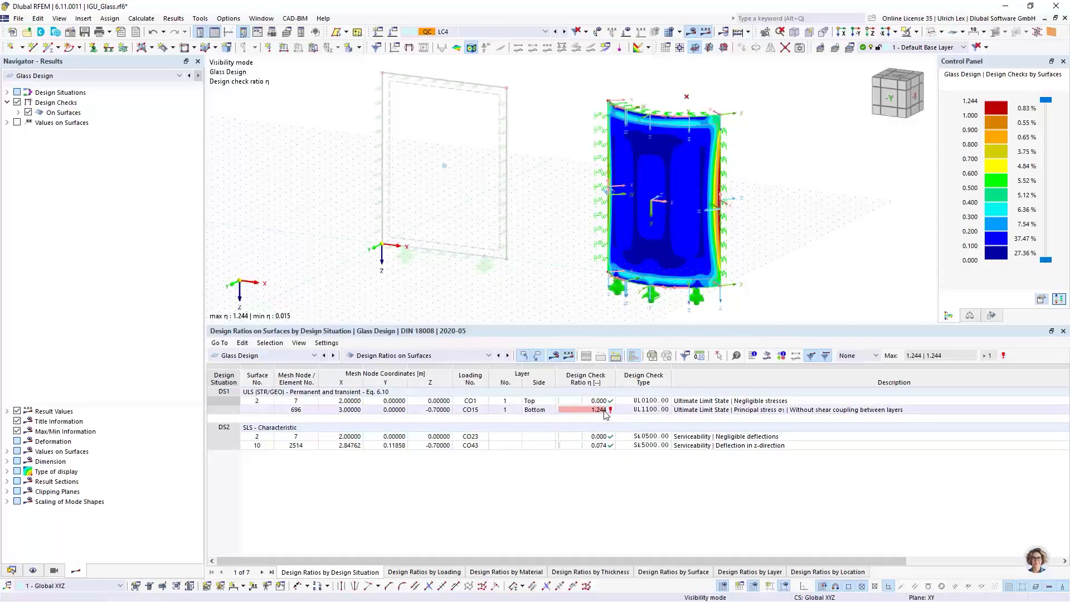
scroll(720, 195, up, 8)
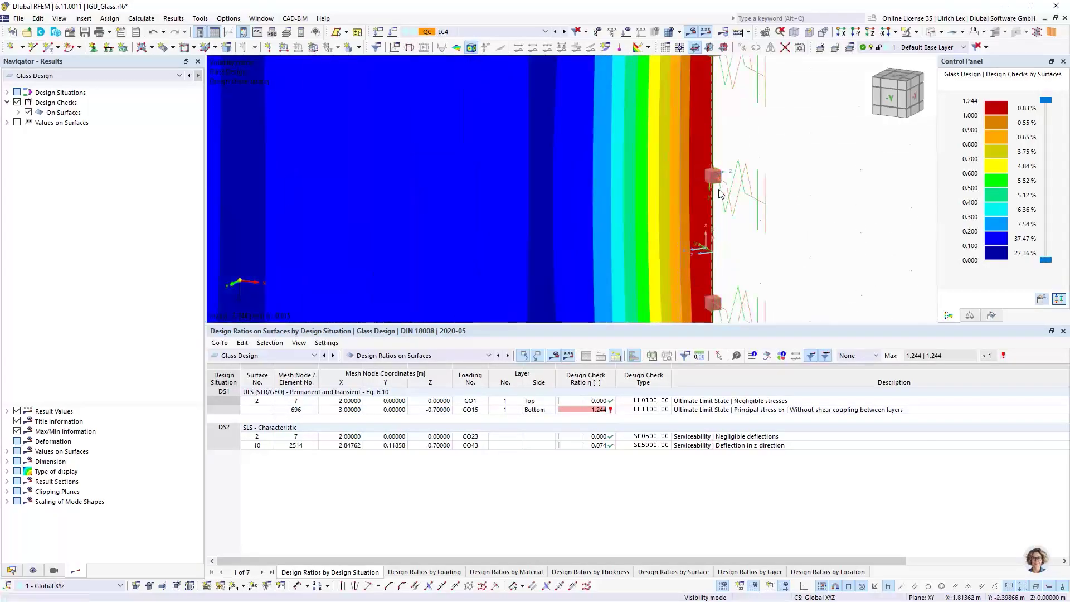
scroll(663, 175, down, 6)
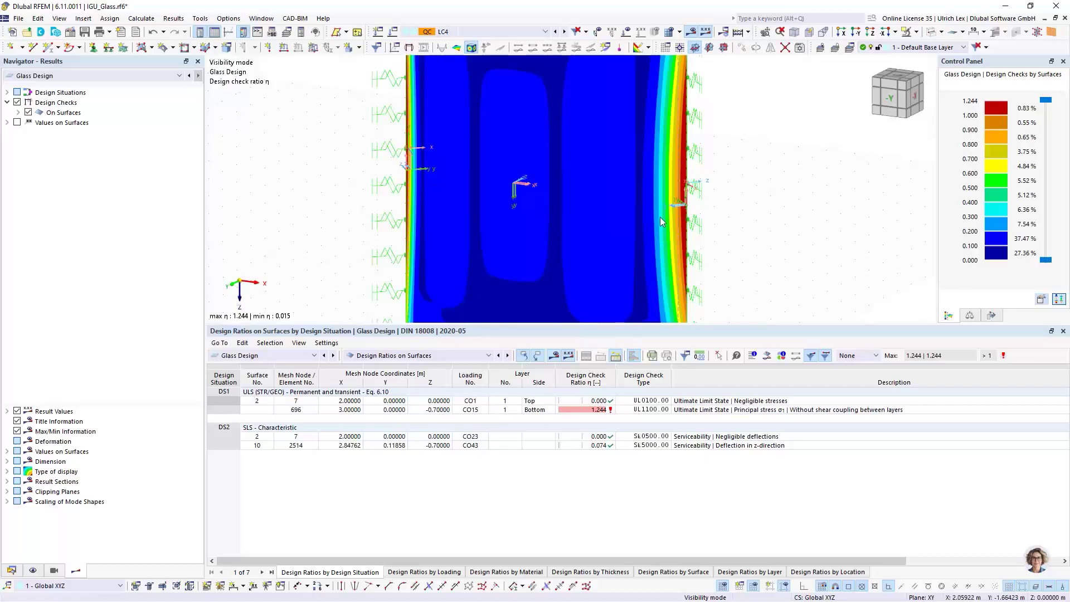
scroll(533, 159, down, 3)
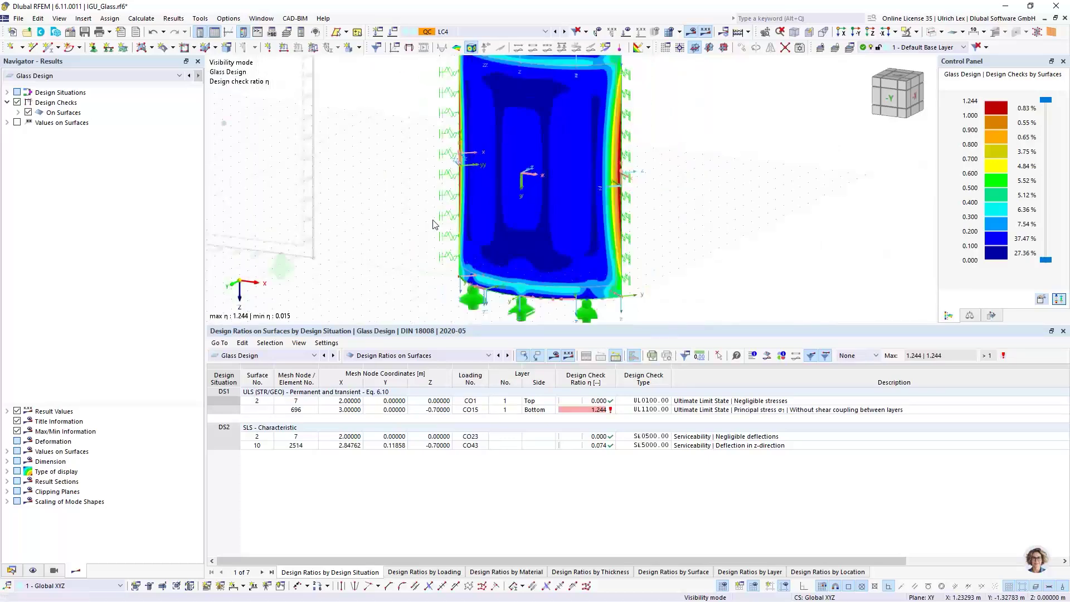
mouse_move(399, 246)
ctrl+middle_down()
mouse_move(419, 250)
mouse_move(403, 246)
ctrl+middle_up()
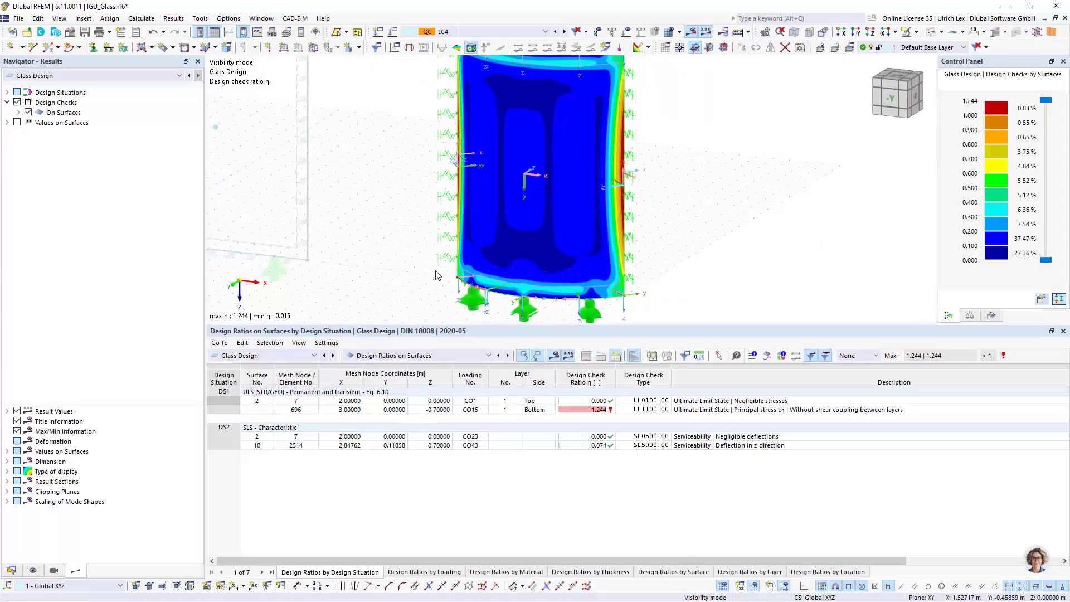
Review the design check details of the CO15 principal stress check at mesh node 696 of surface 2
click(582, 409)
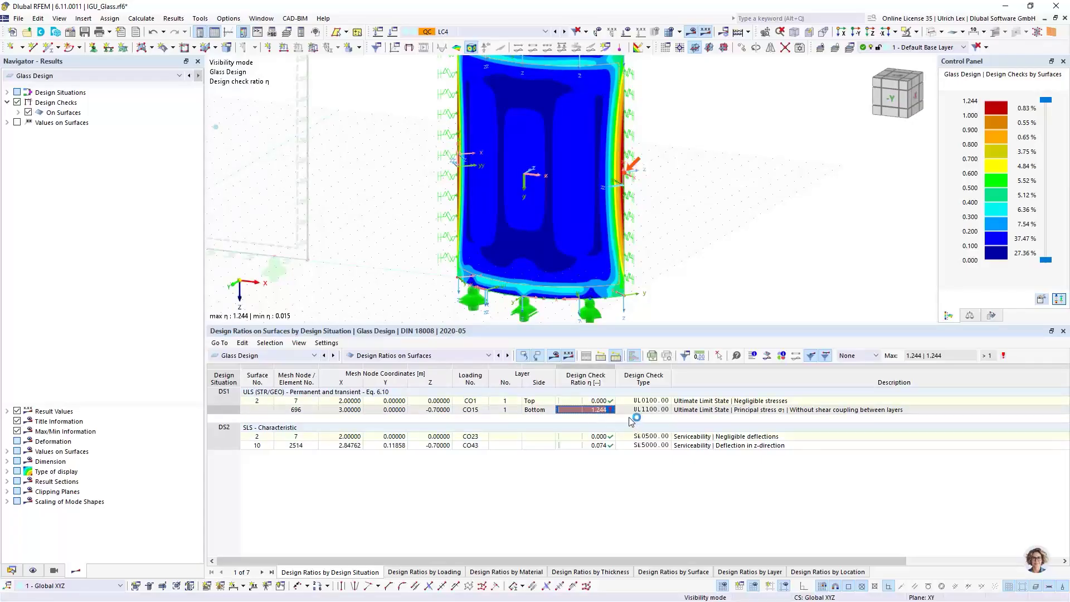
double_click(605, 410)
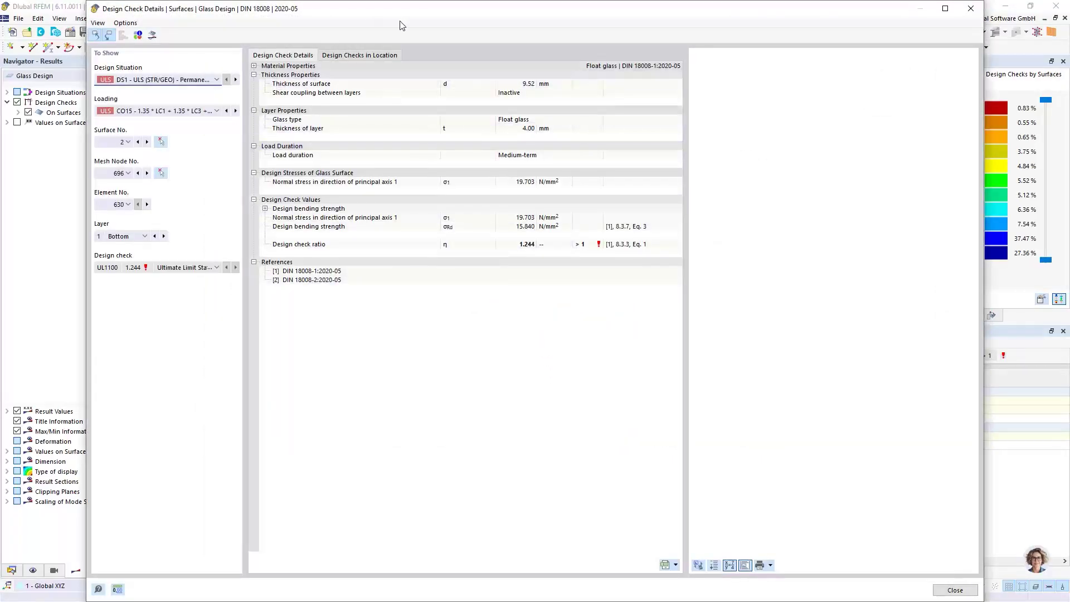
drag(417, 13, 416, 50)
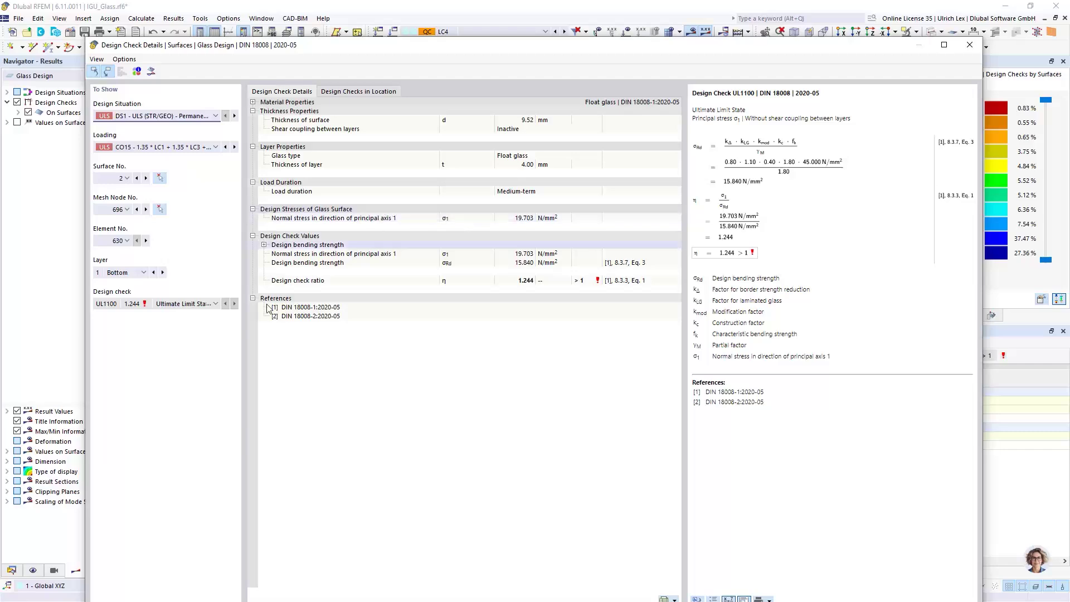
click(970, 45)
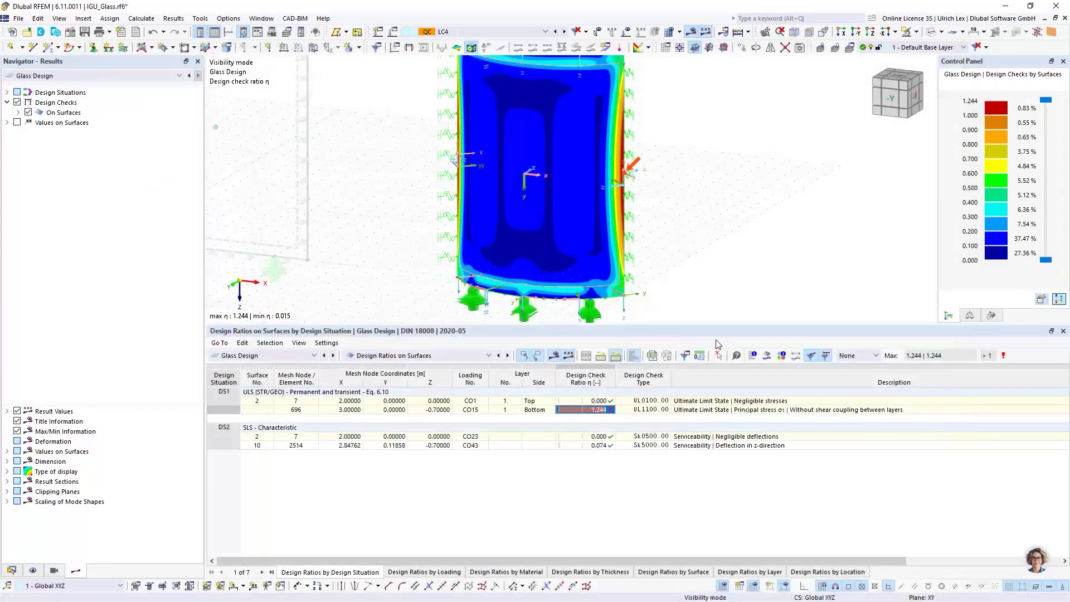
View the design ratio diagram through the glass layers at the governing point of surface 2 for CO15
click(767, 357)
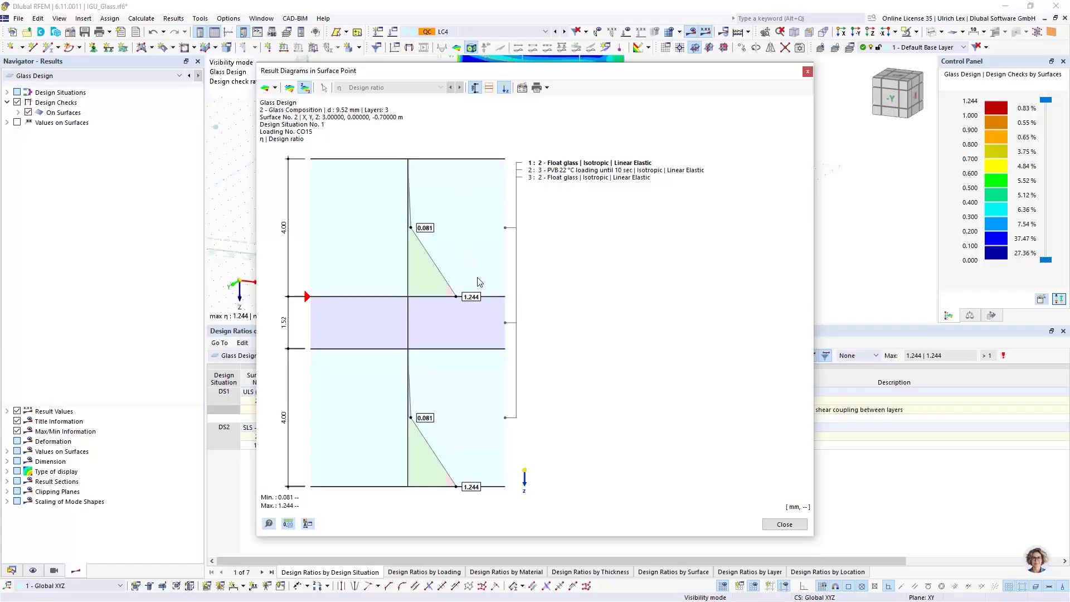
drag(485, 74, 453, 56)
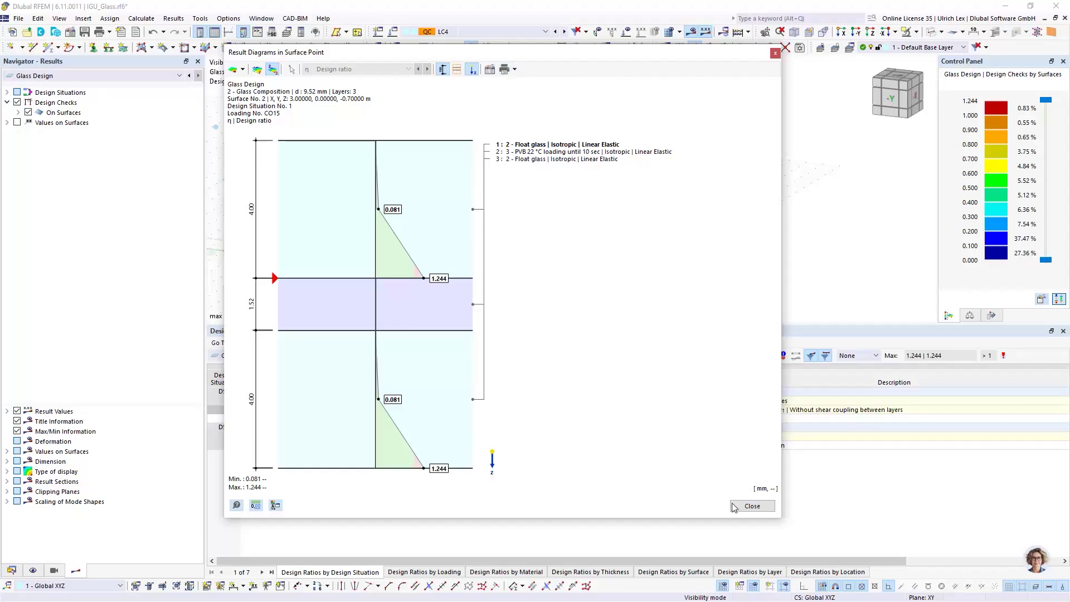
click(753, 506)
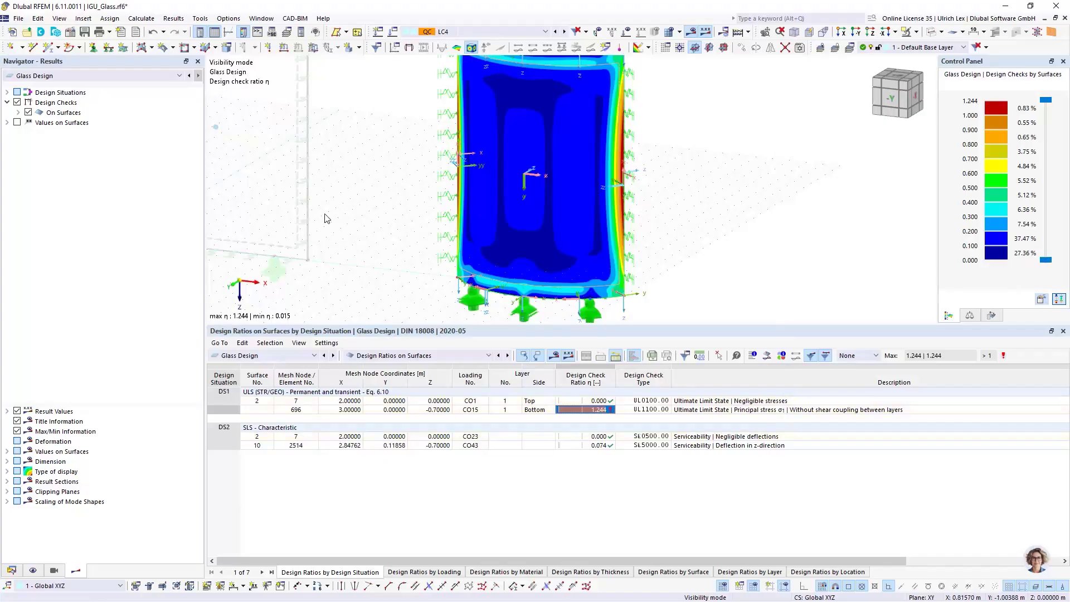
Create a new printout report, review its report items down to the Glass Design results, then save and show it
click(12, 570)
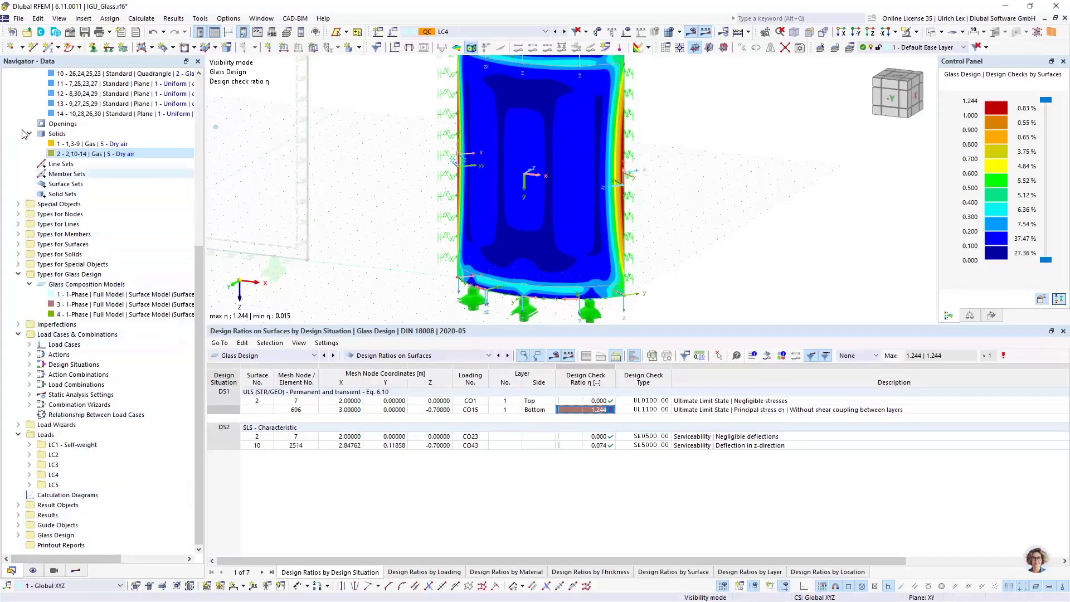
right_click(78, 545)
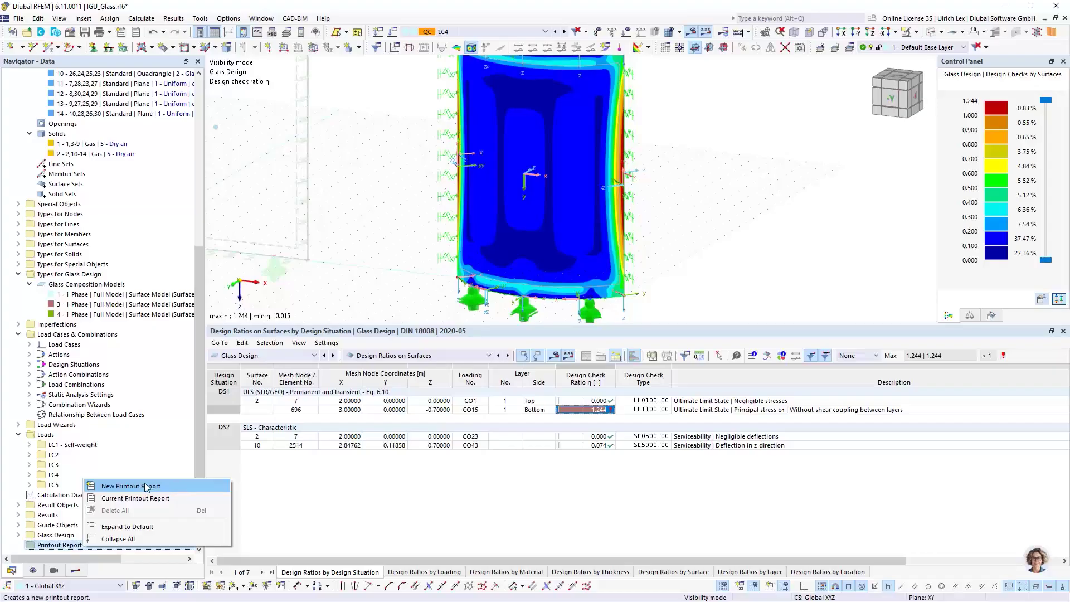
click(170, 490)
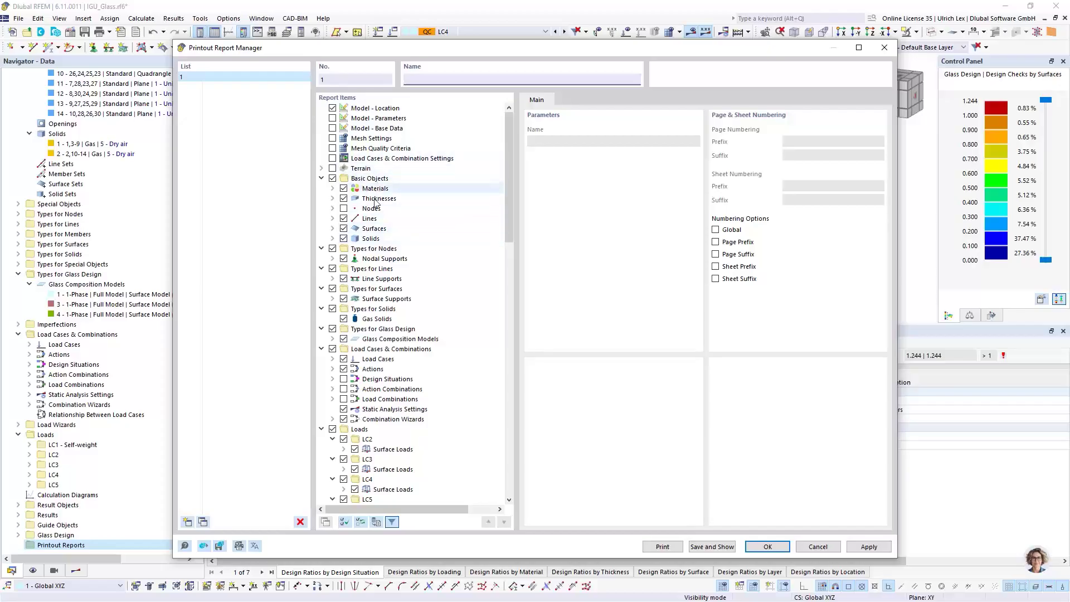
drag(508, 222, 513, 357)
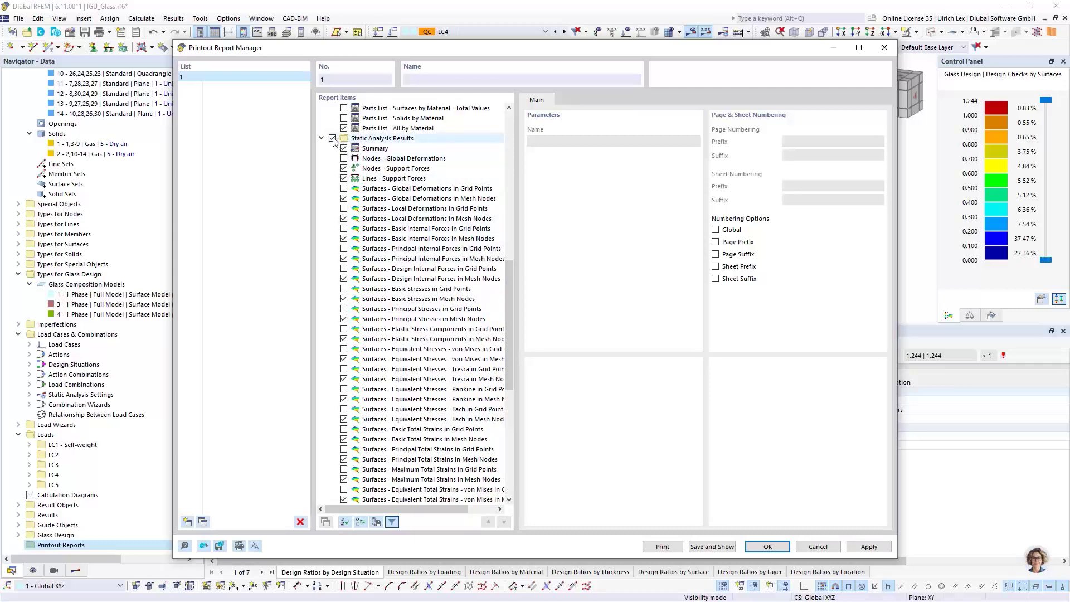
scroll(335, 167, down, 10)
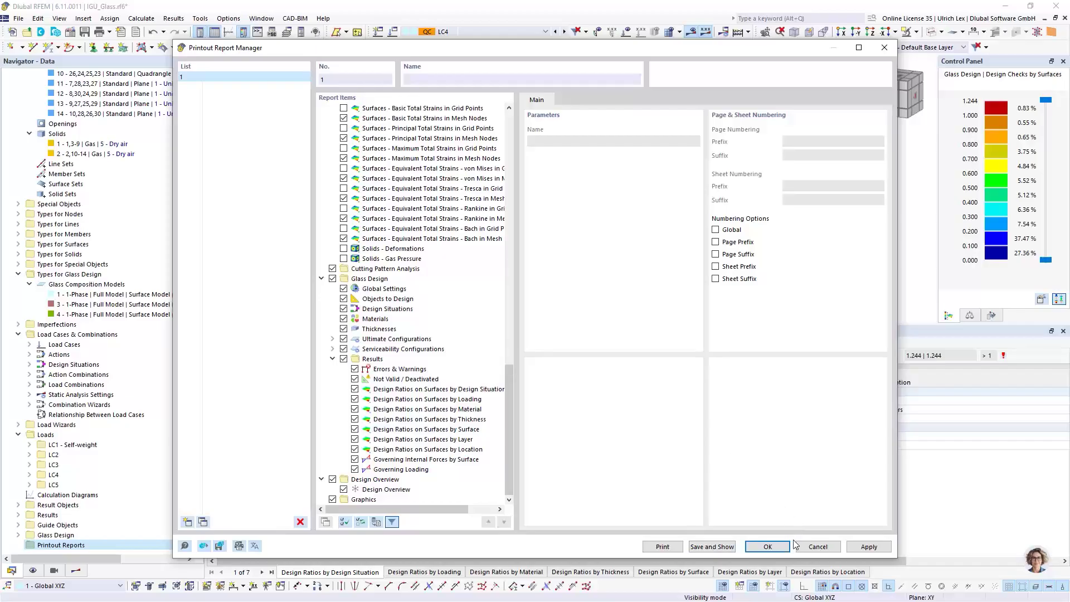
click(728, 549)
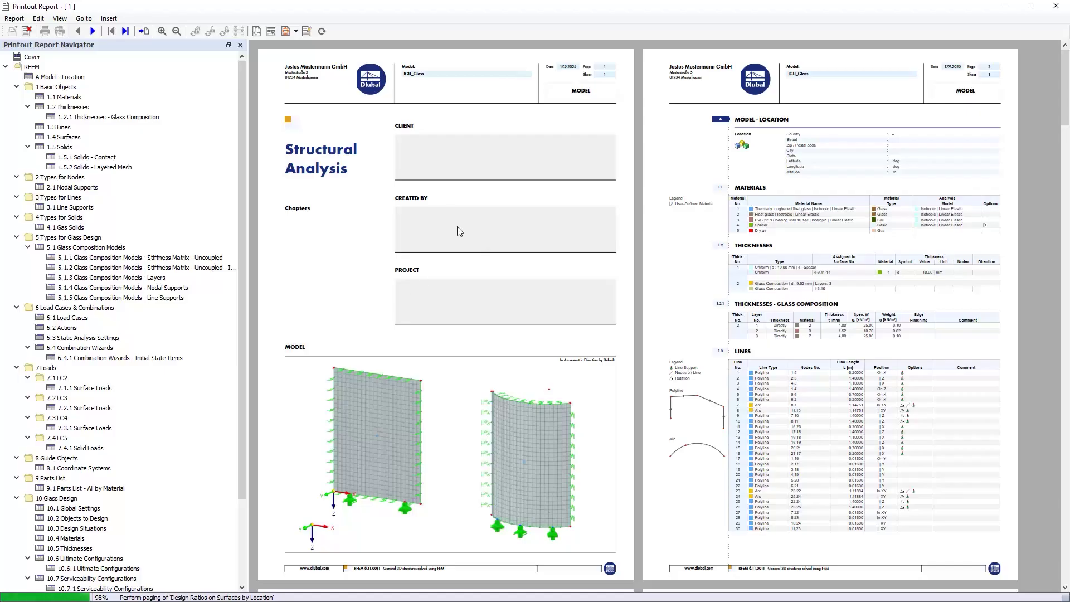
Look through the printout report from the cover to the load chapters and close it
scroll(462, 243, down, 3)
scroll(461, 244, down, 10)
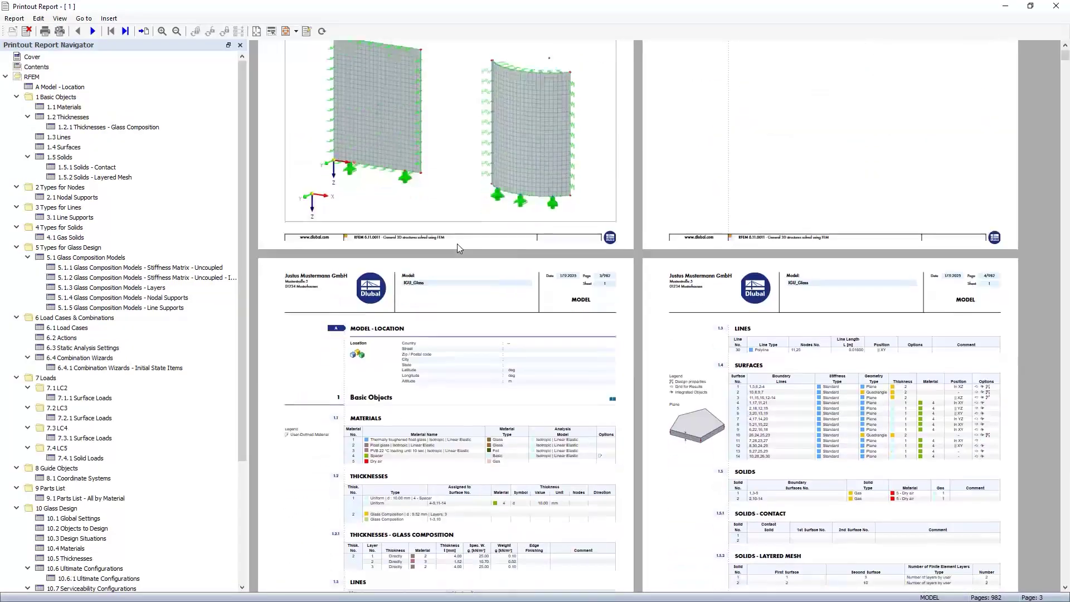
scroll(452, 252, down, 13)
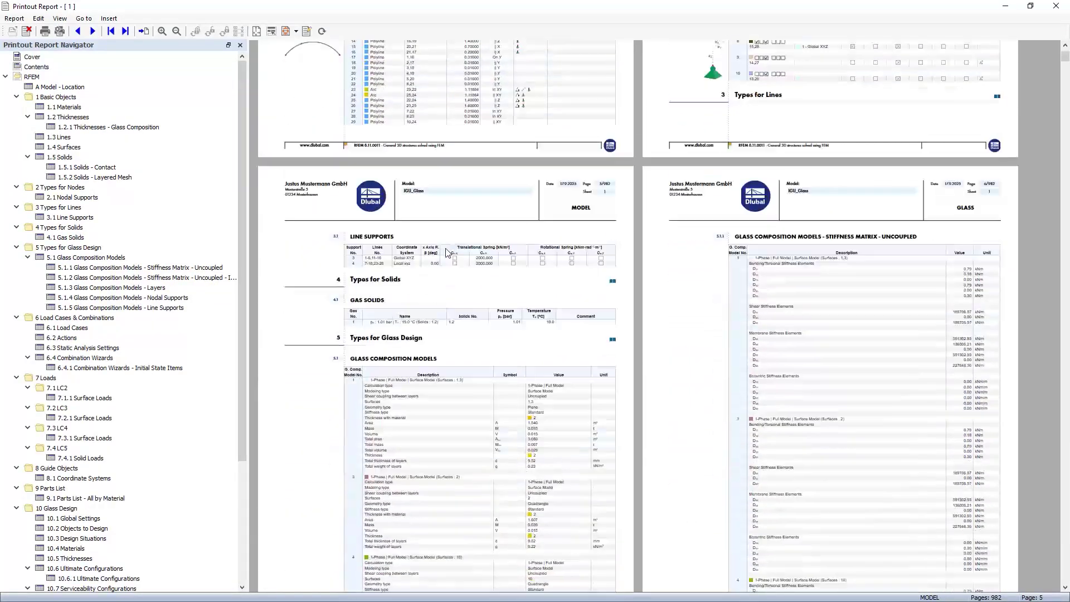
scroll(447, 253, down, 10)
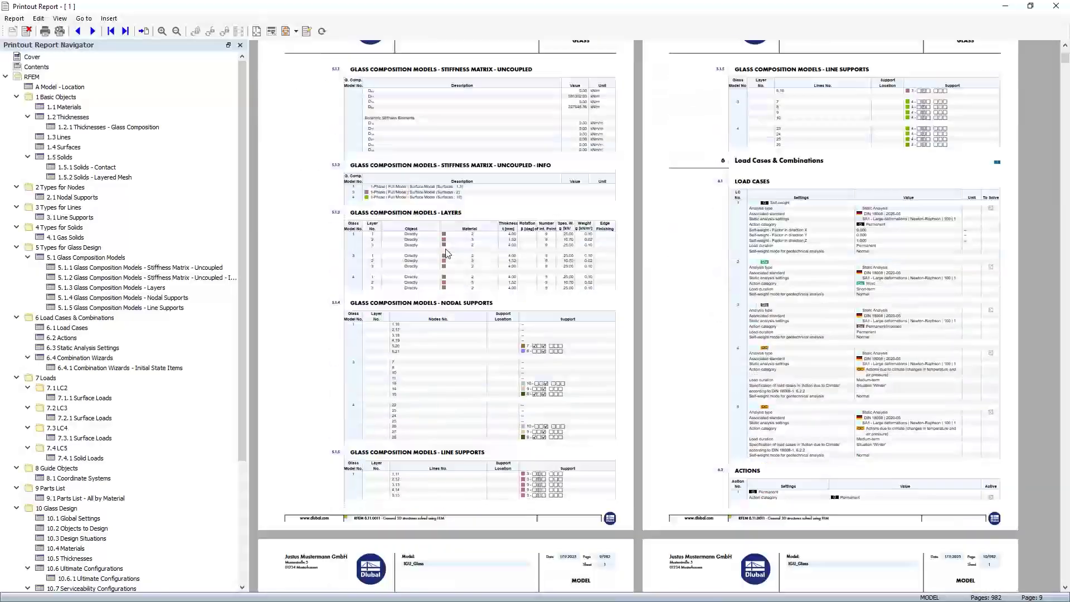
scroll(444, 256, down, 7)
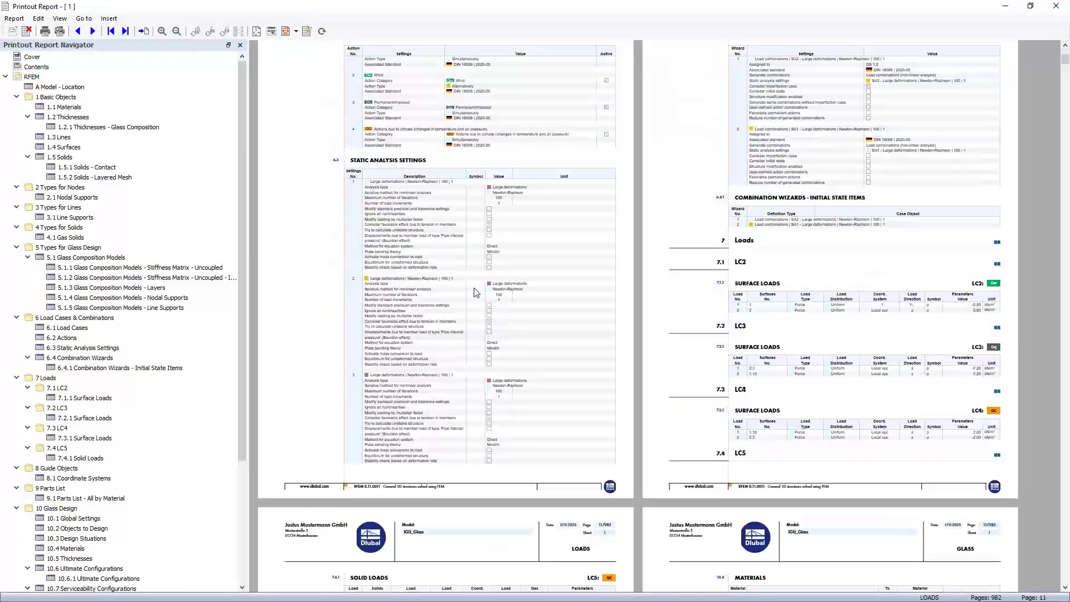
click(1057, 6)
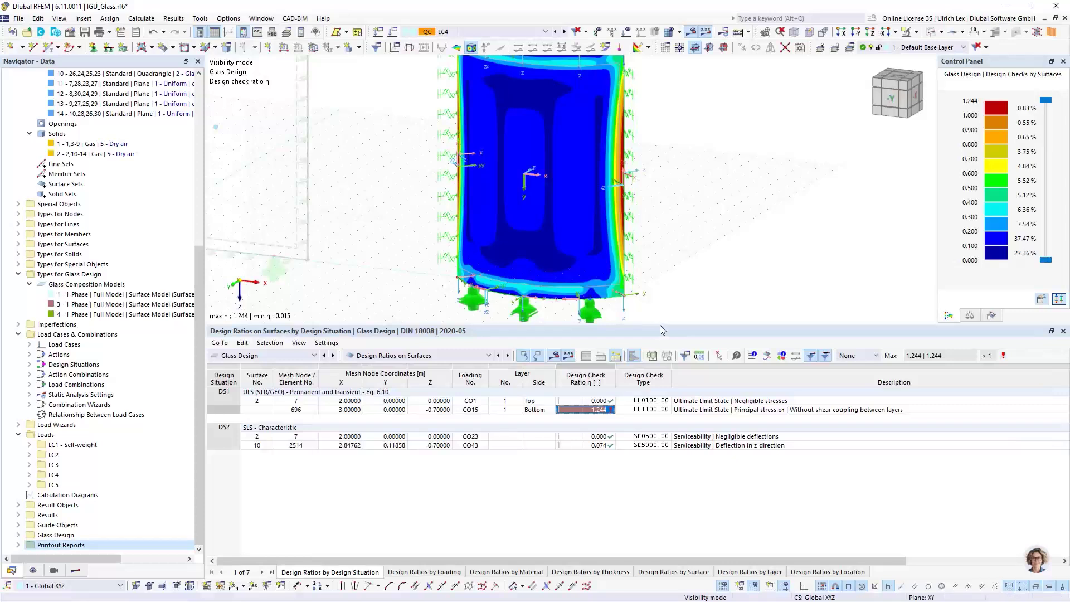
drag(661, 324, 652, 400)
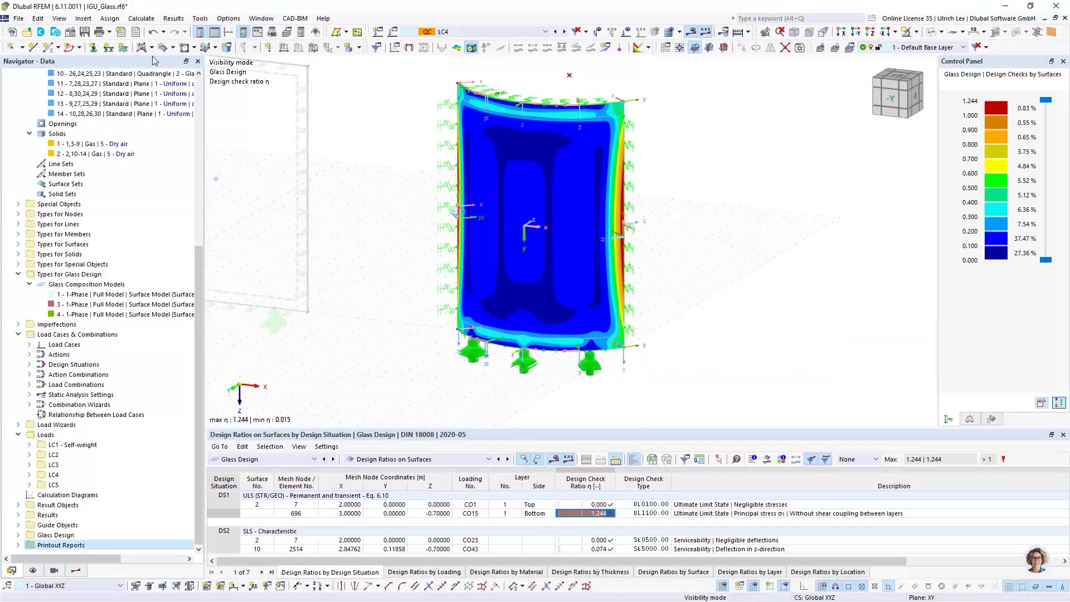
click(109, 33)
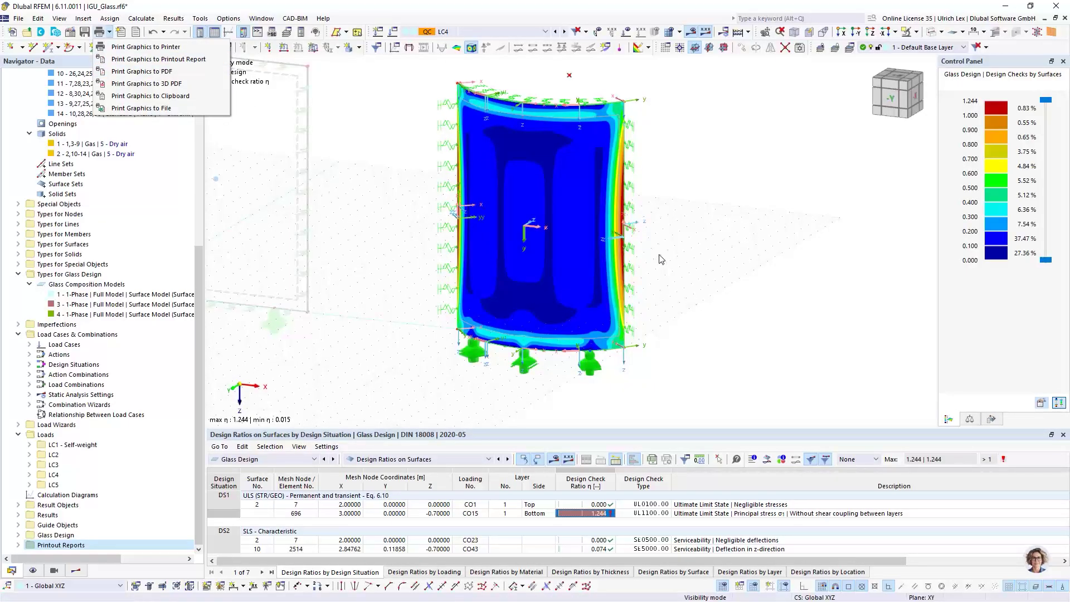
click(677, 202)
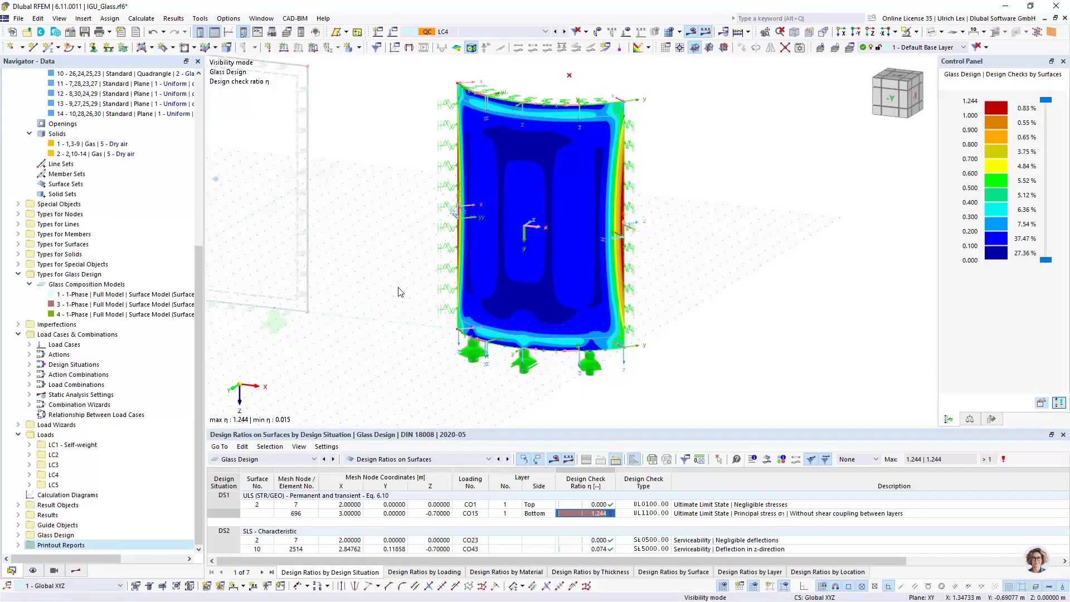
click(467, 459)
click(466, 461)
Examine the glass design ratios sorted by material, by layer and by surface alongside the curved unit
drag(488, 428, 488, 374)
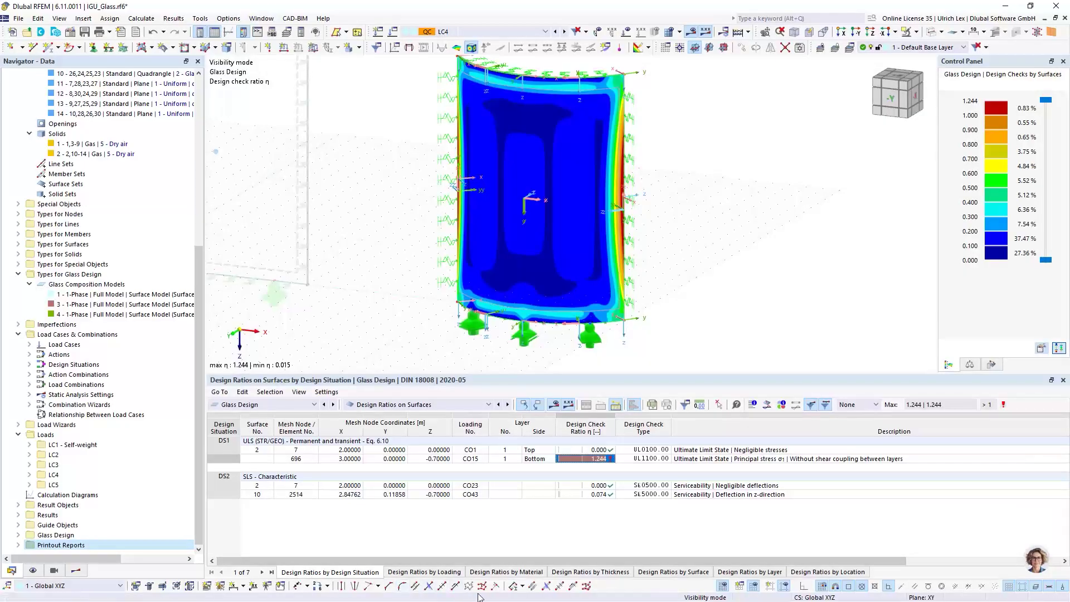
click(496, 573)
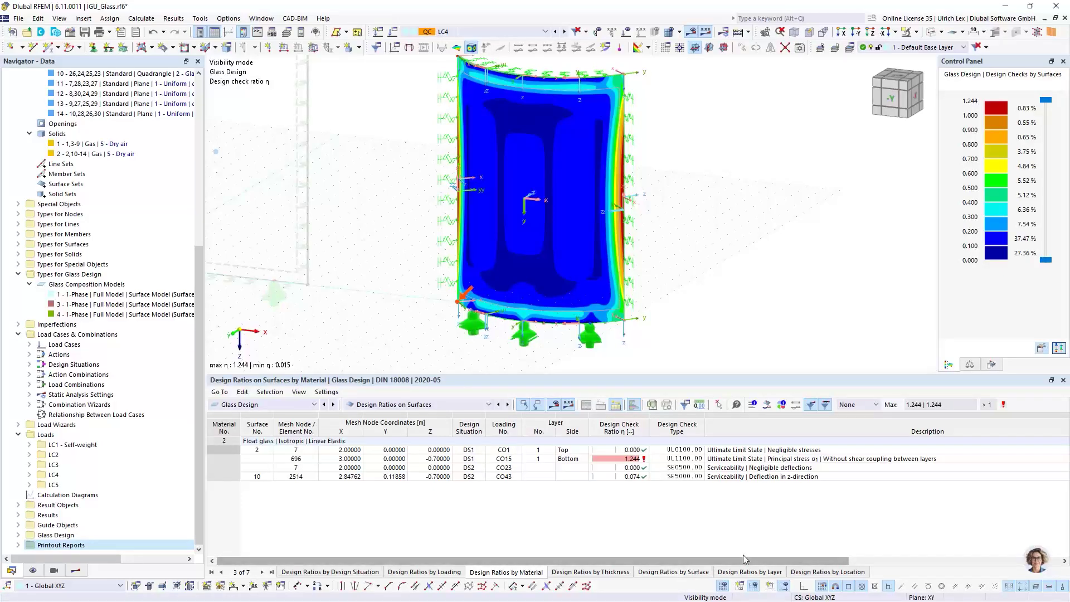
click(748, 574)
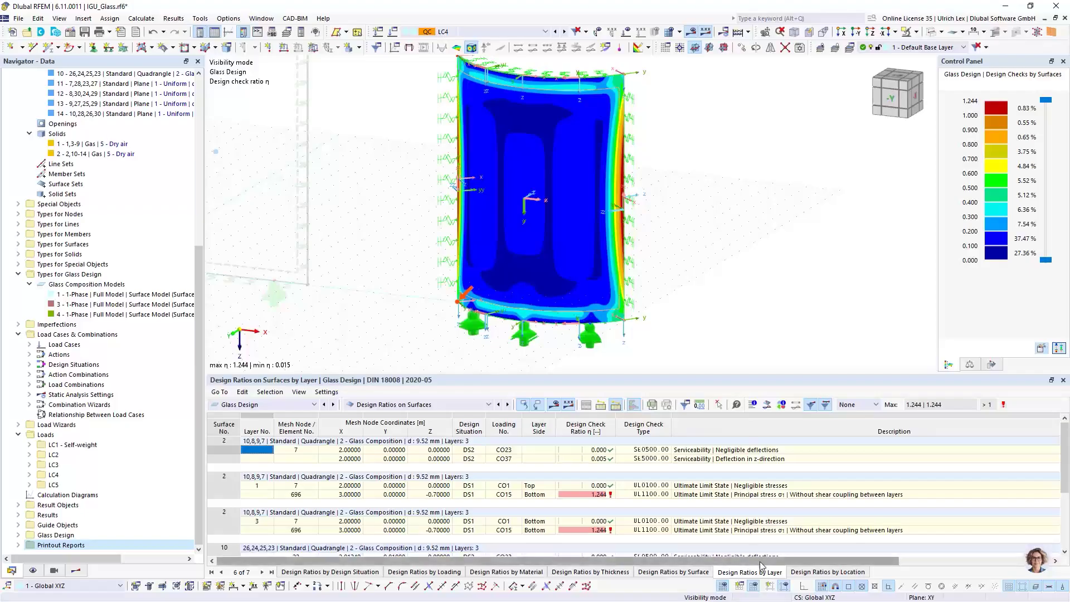
click(701, 573)
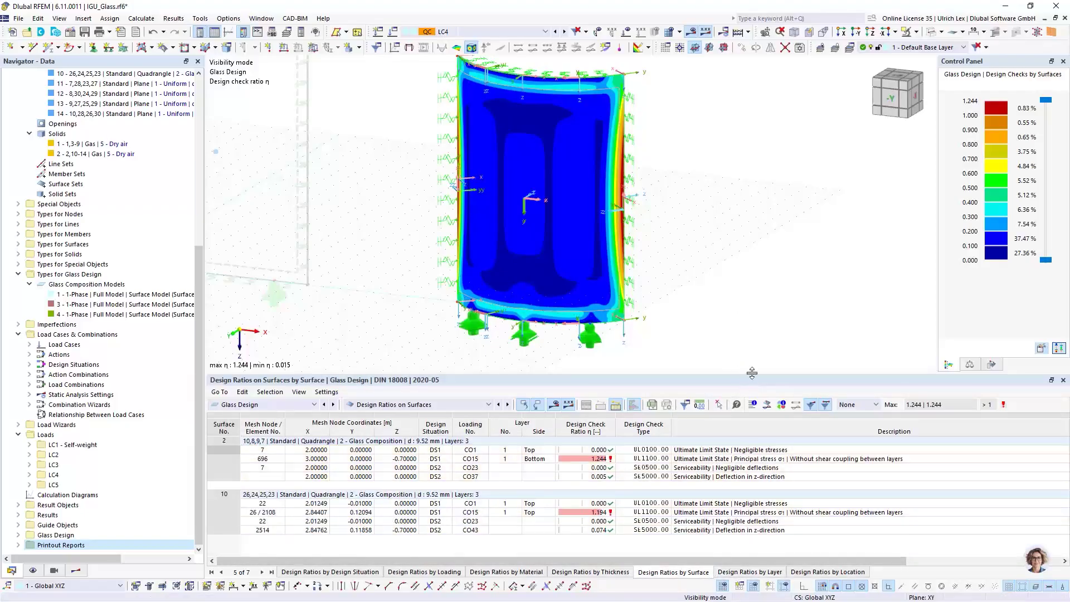
drag(752, 372, 752, 401)
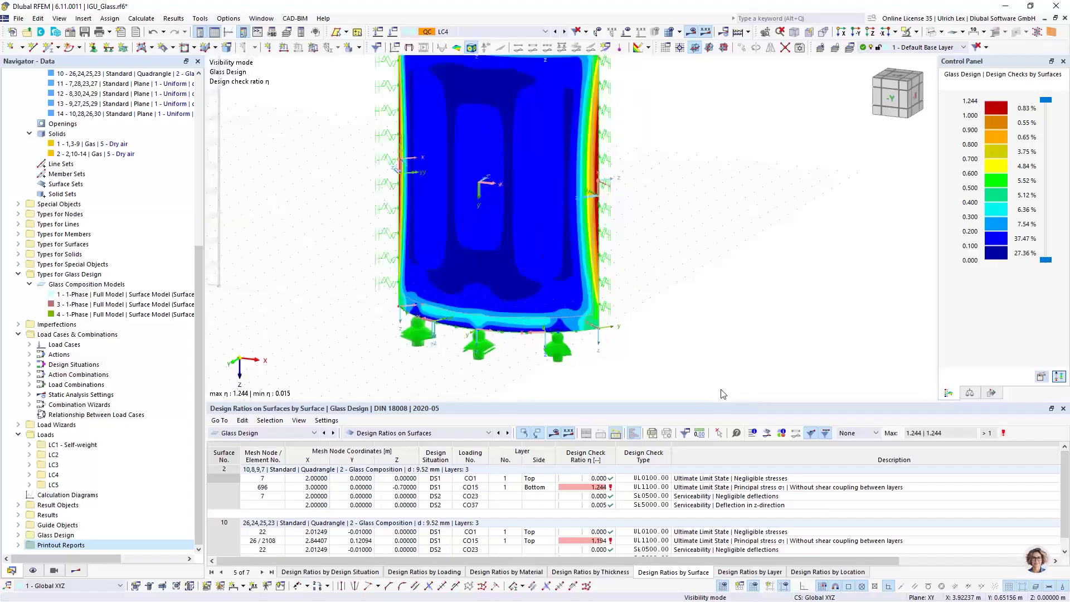
scroll(717, 397, down, 3)
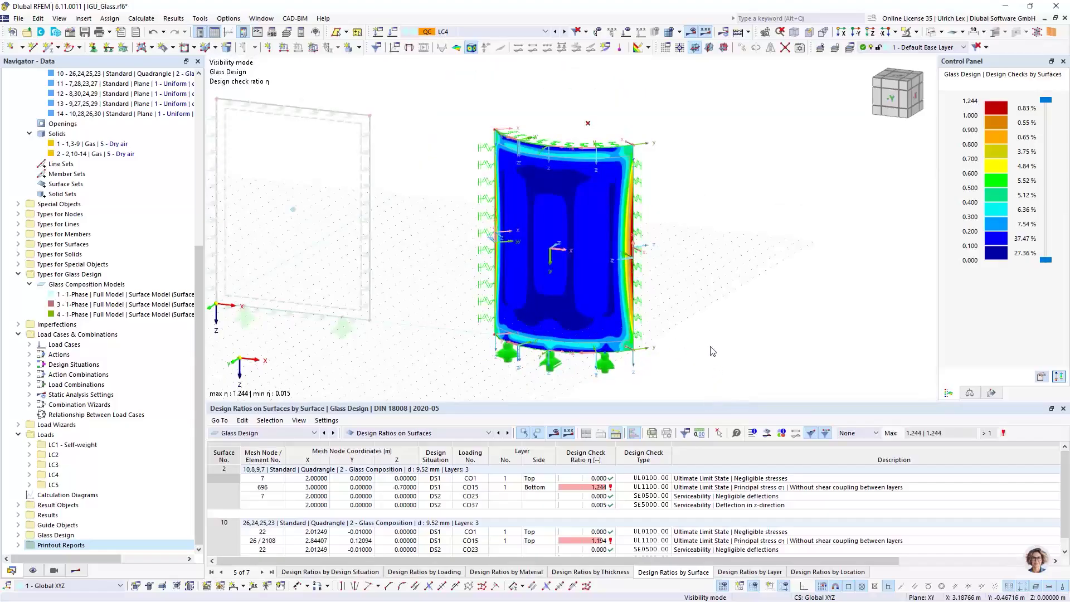
scroll(732, 349, up, 1)
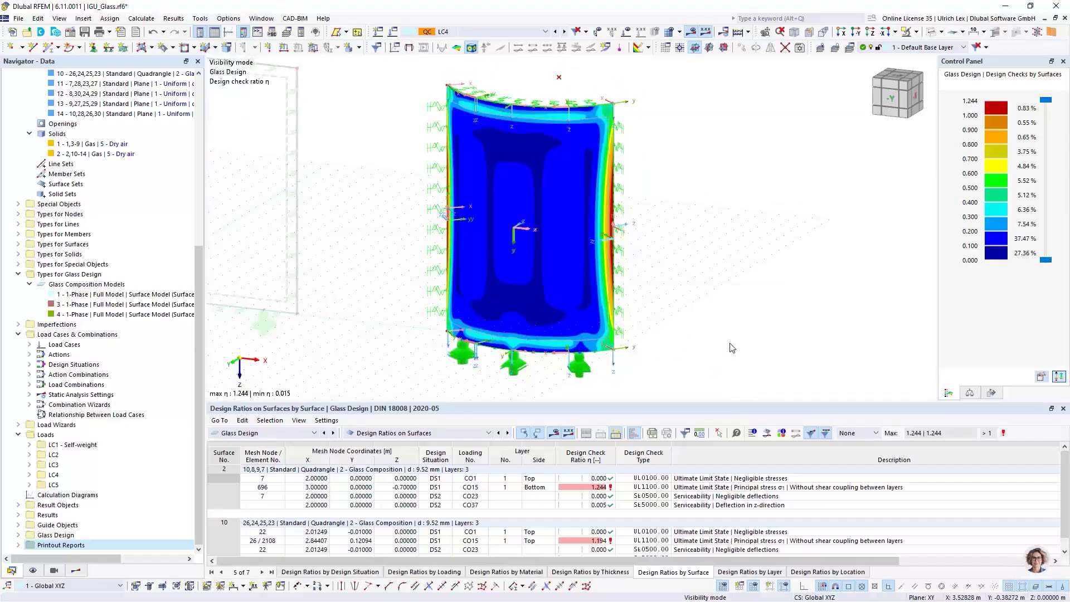